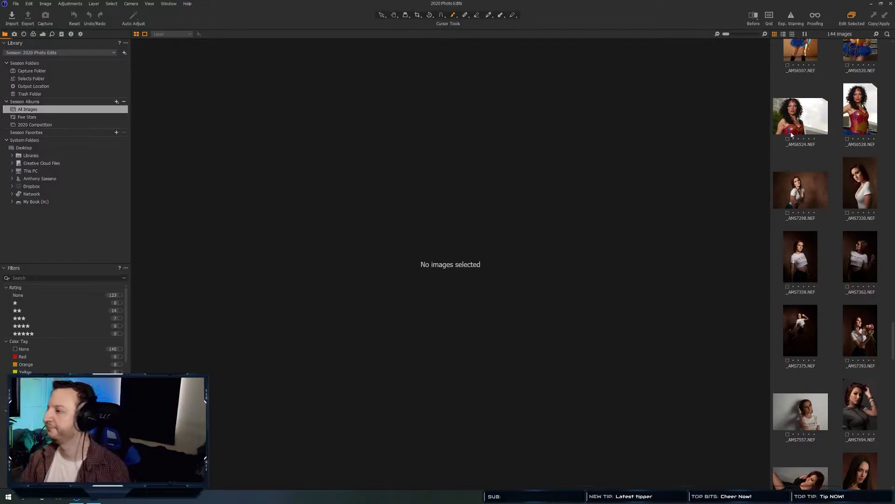
Browse the red-haired model's studio portraits from _AMS7298.NEF to _AMS7694.NEF to find a candidate for editing.
left_click(859, 251)
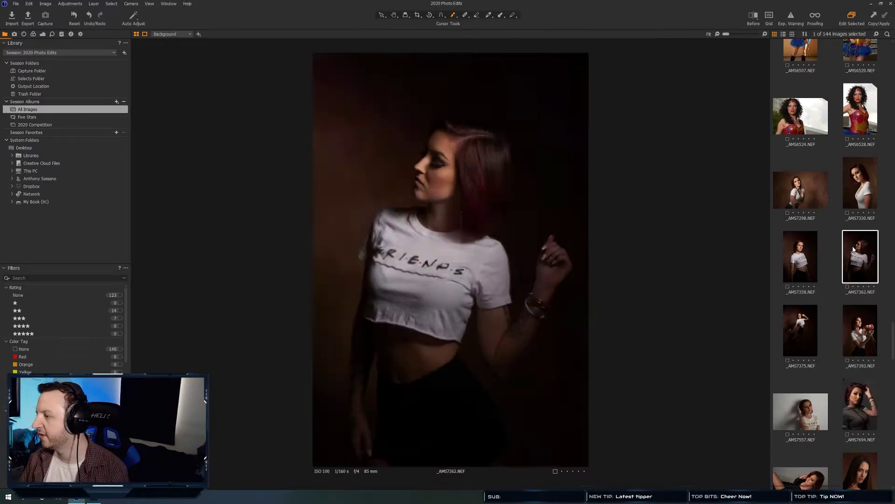
key("Left")
key("Up")
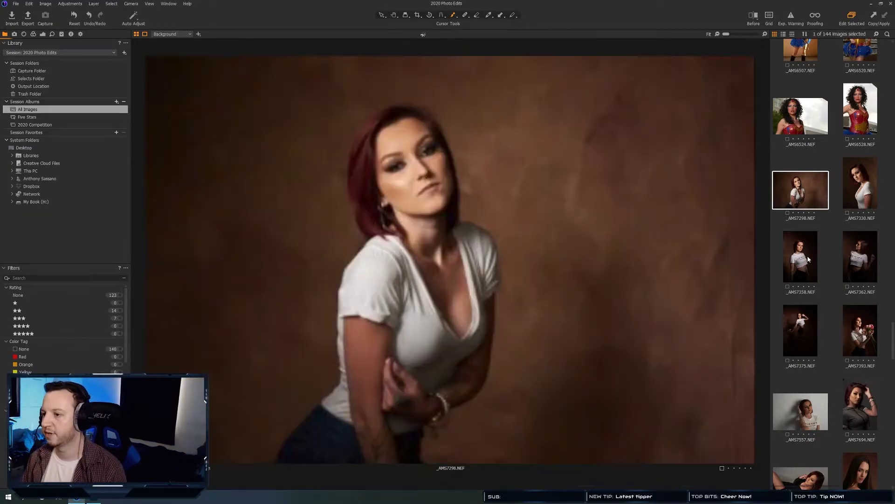
key("Right")
key("Down")
key("Down")
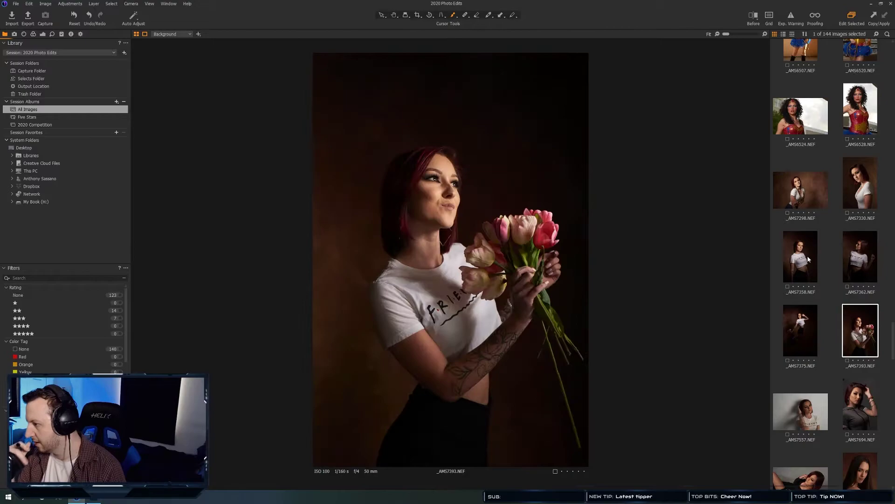
key("Right")
key("Up")
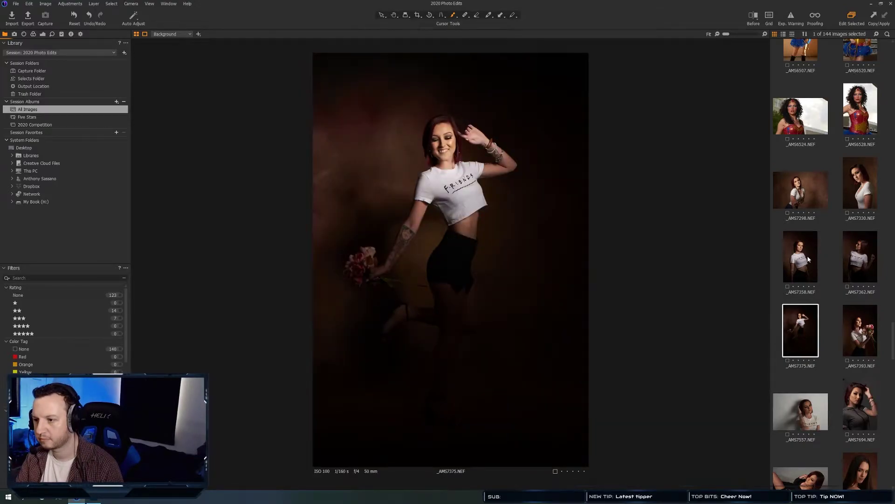
key("Down")
key("Right")
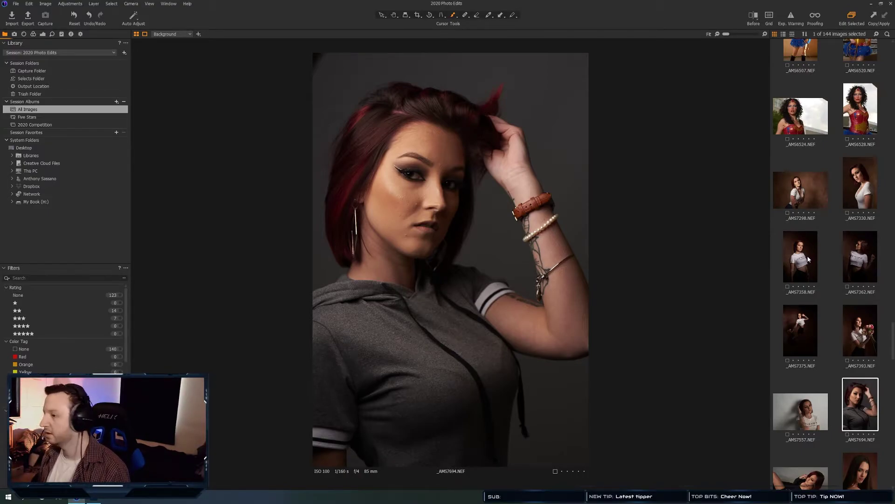
Compare the brown-backdrop portraits _AMS7298.NEF, _AMS7358.NEF, _AMS7362.NEF and _AMS7393.NEF for pose and lighting.
key("Up")
key("Up")
key("Up")
key("Left")
key("Down")
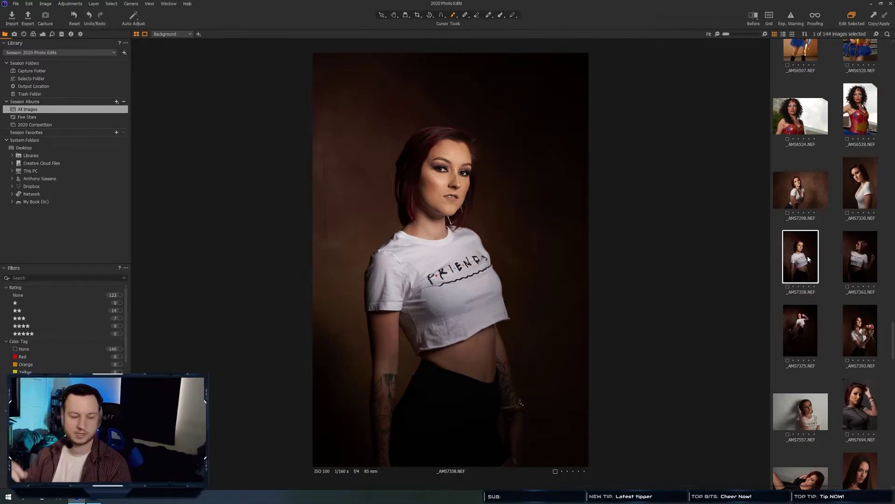
key("Right")
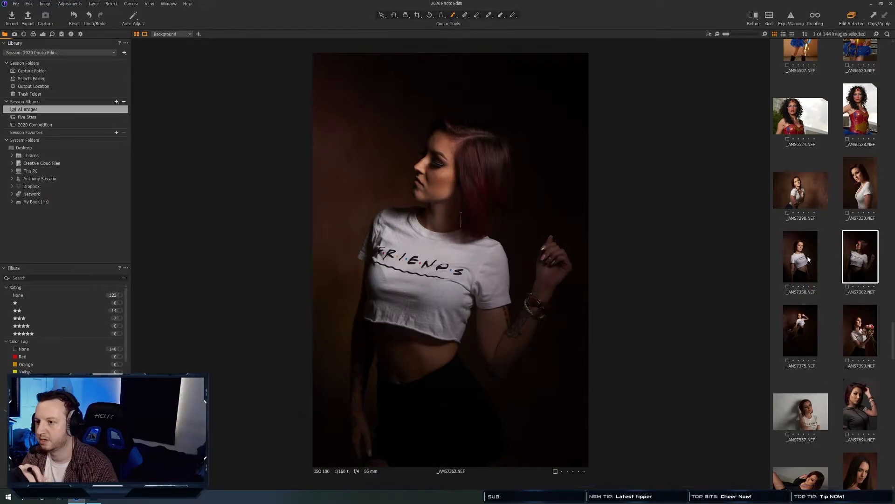
key("Left")
key("Left")
key("Left")
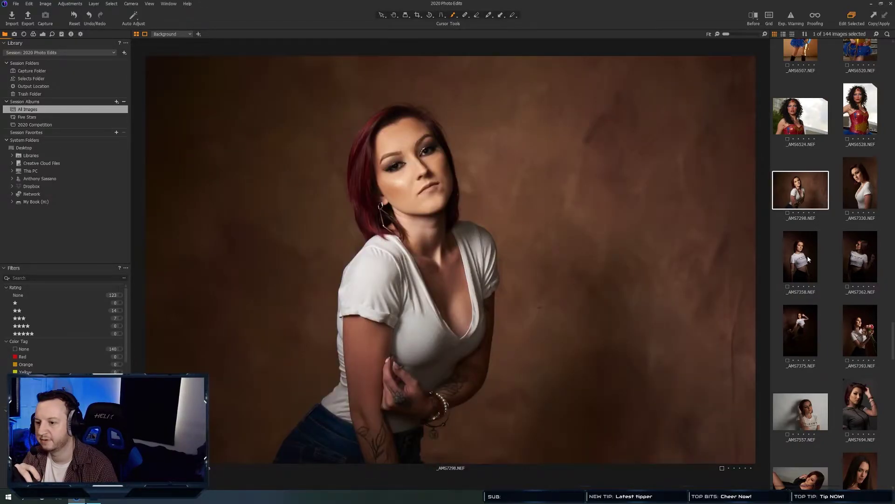
left_click(809, 259)
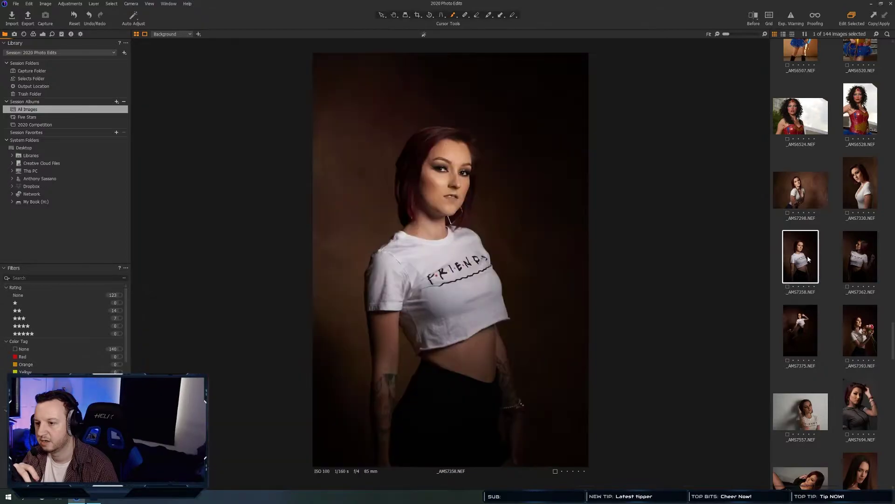
key("Right")
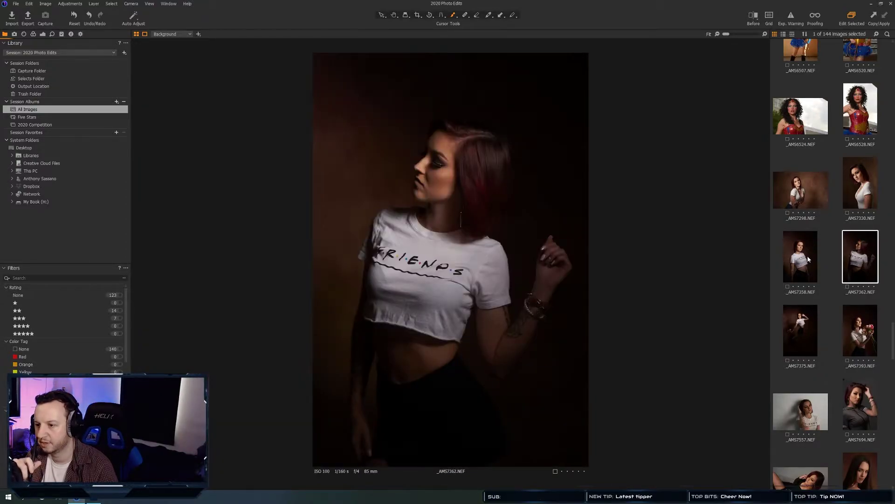
key("Down")
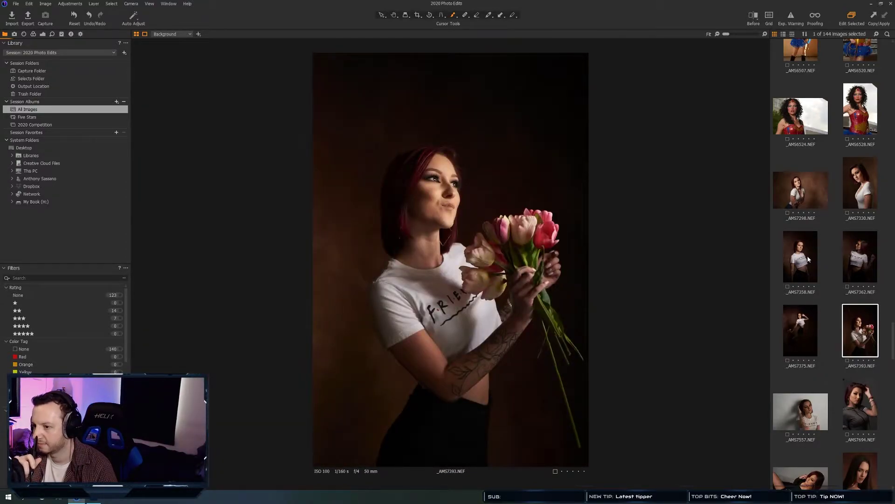
key("Left")
key("Up")
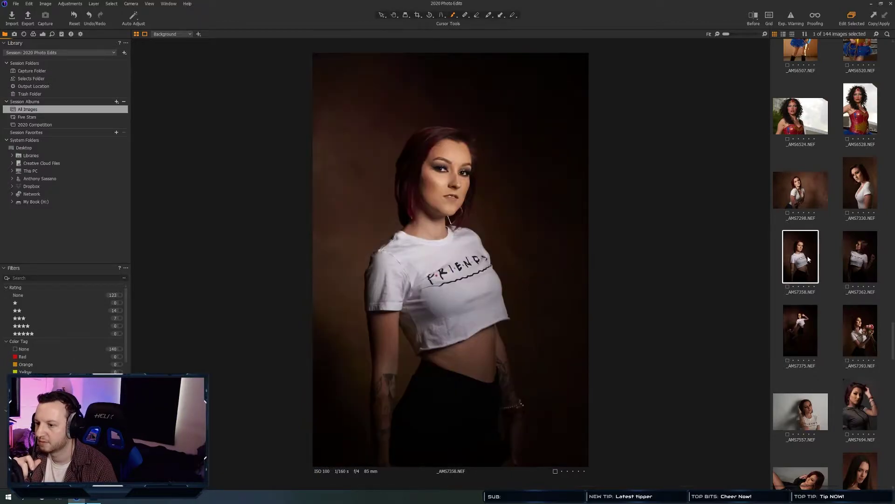
key("Up")
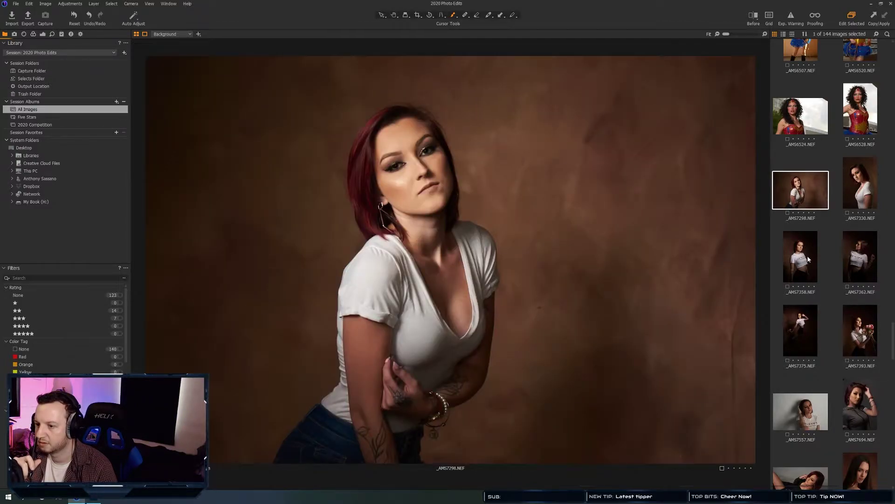
Select the profile portrait _AMS7362.NEF and rate it three stars.
key("Right")
key("Down")
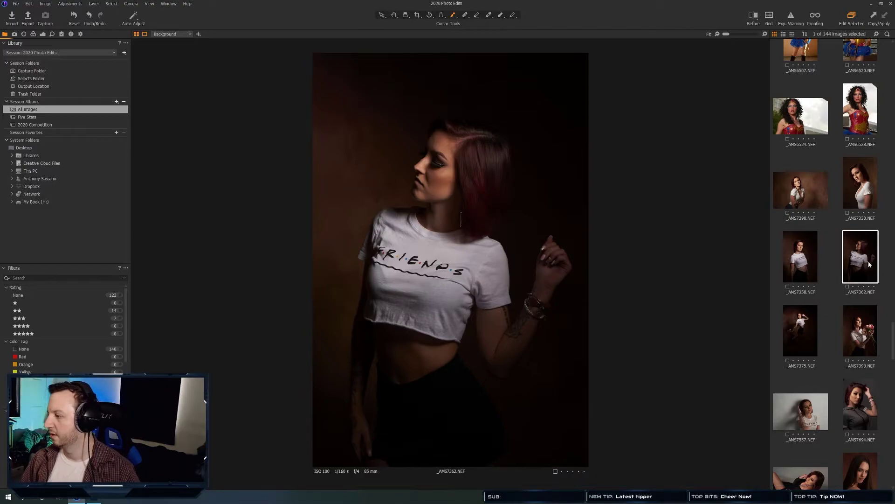
key("3")
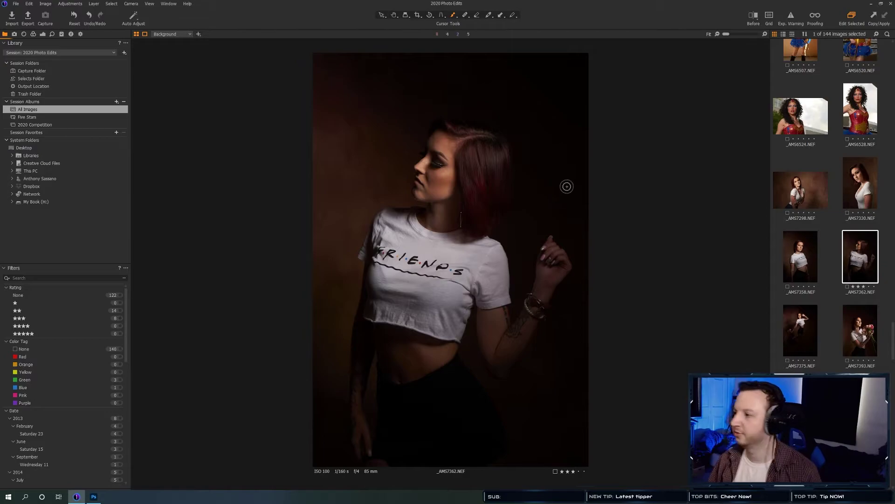
Adjust the Background layer to Highlight -71, Shadow 35, White -18, Black 8 and Contrast -12.
left_click(42, 34)
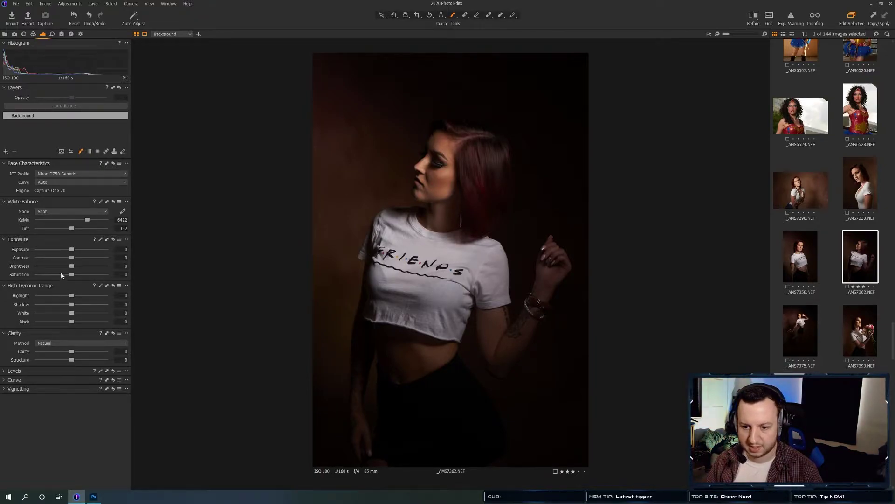
left_click_drag(72, 307, 81, 305)
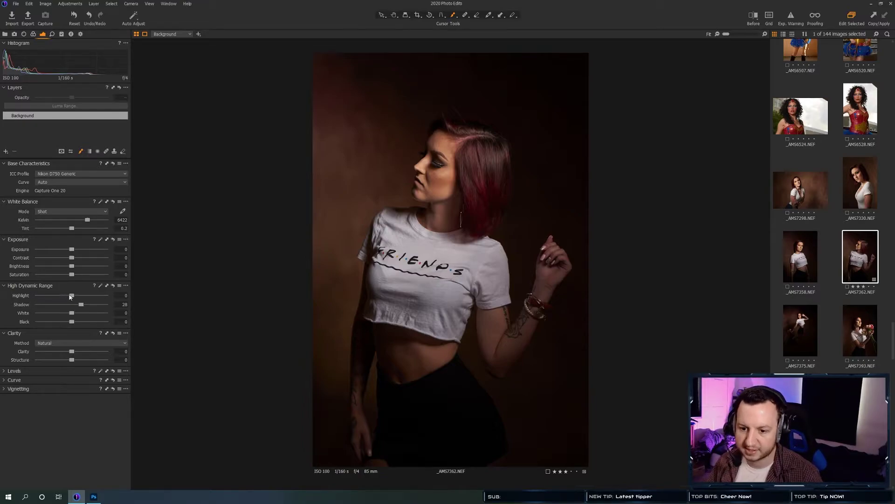
left_click_drag(51, 297, 47, 295)
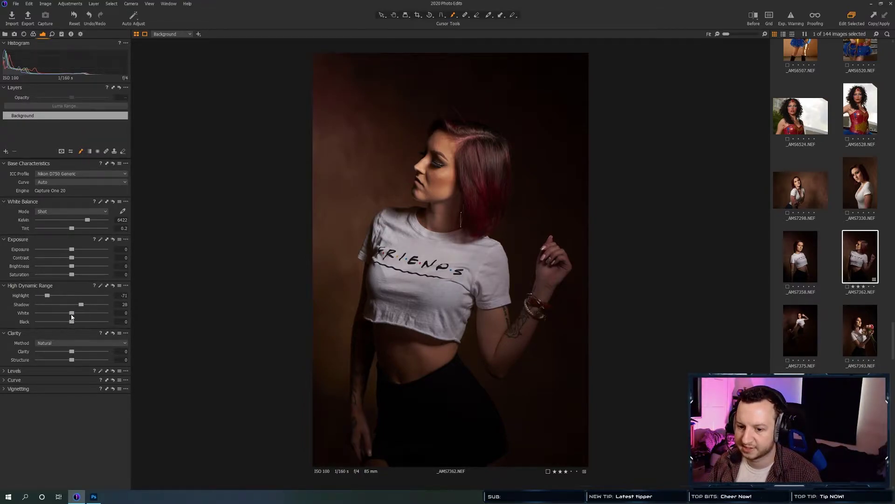
left_click_drag(71, 322, 52, 316)
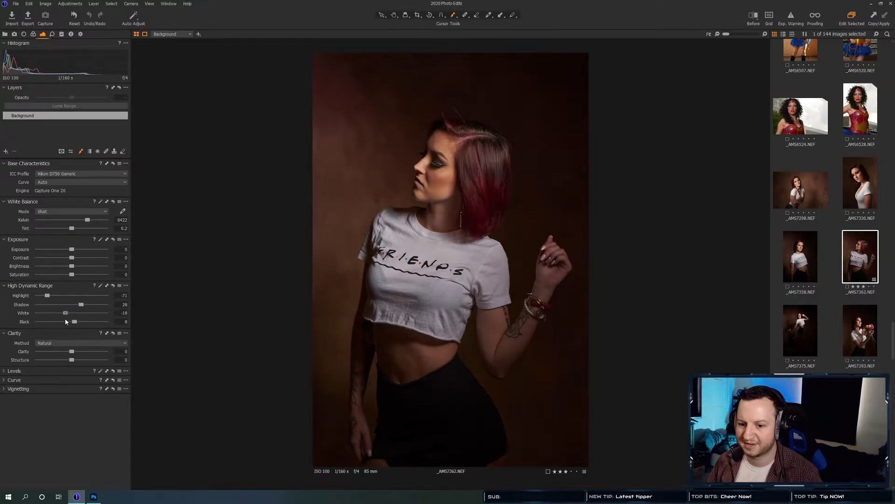
left_click_drag(82, 307, 80, 311)
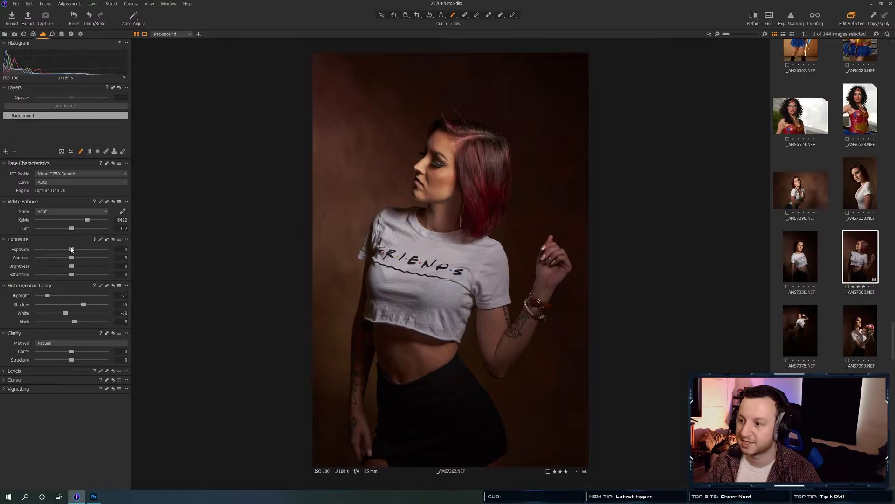
left_click_drag(71, 258, 65, 258)
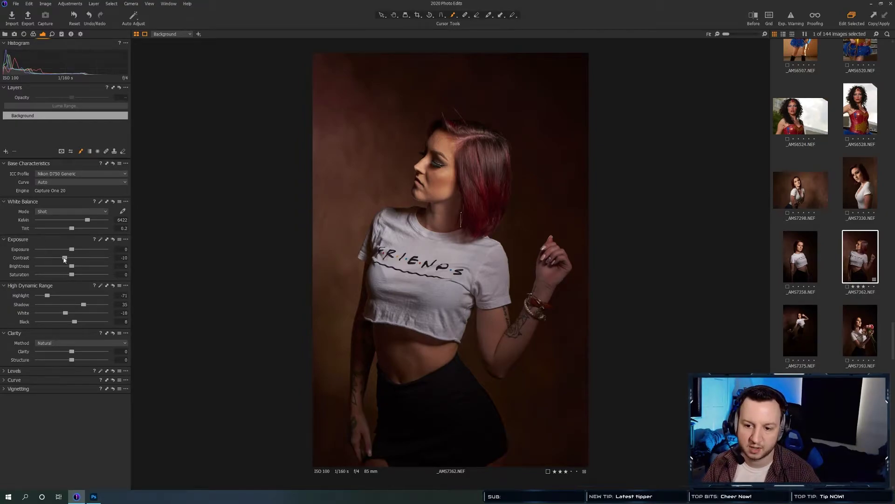
left_click_drag(65, 258, 63, 258)
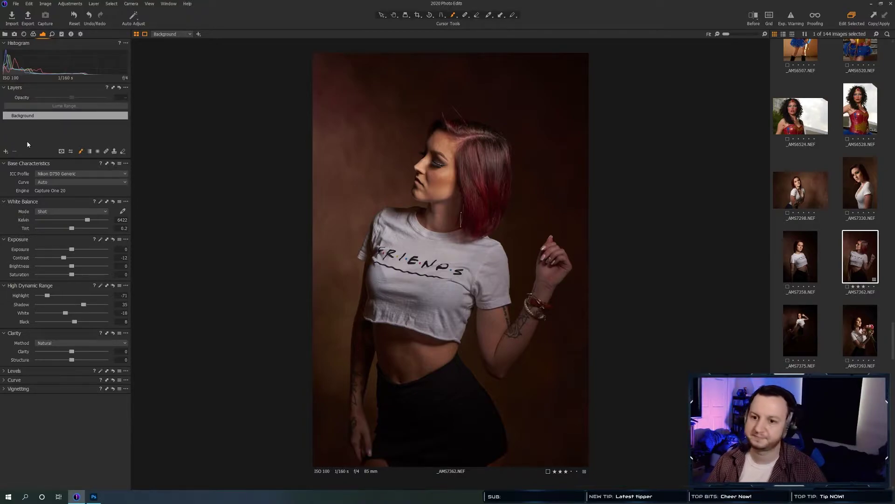
Add a new adjustment layer and name it "skintone".
left_click(6, 151)
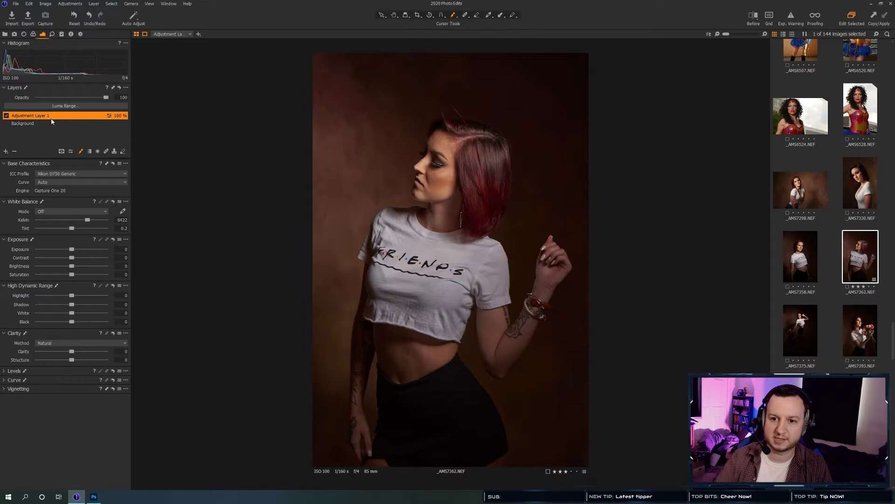
double_click(38, 117)
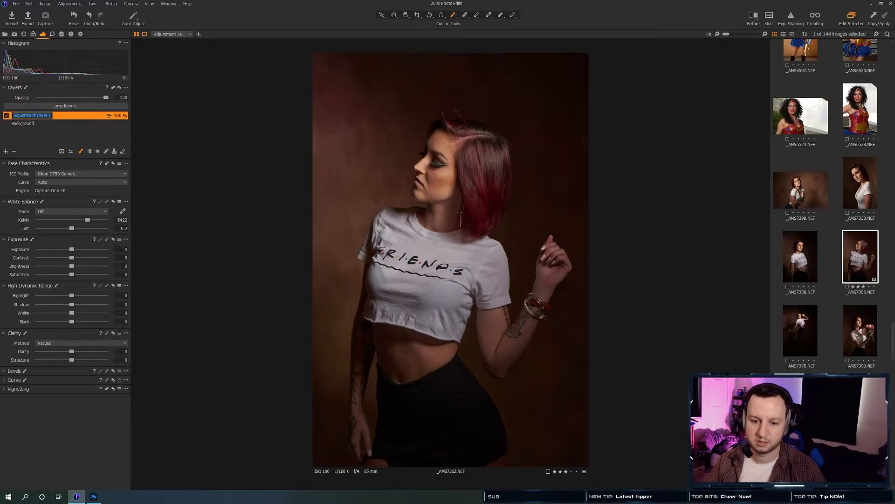
type("S")
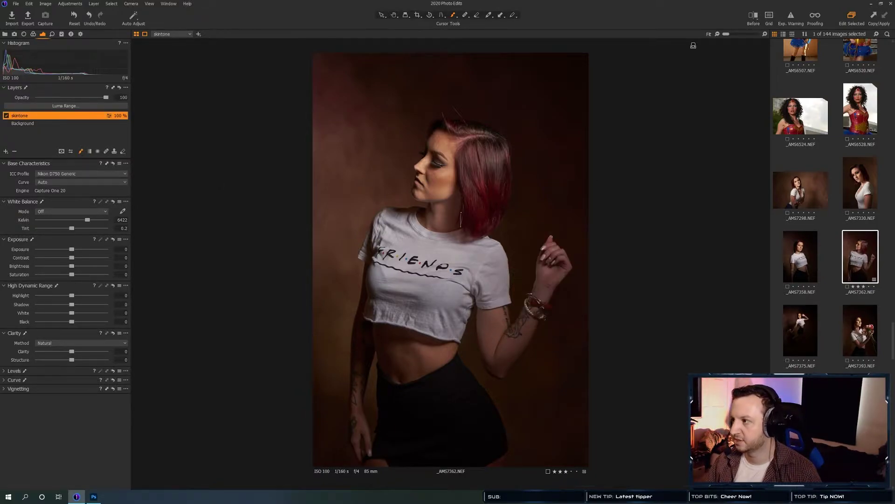
Brush the skintone layer's mask over the raised arm from the sleeve to the wrist with a harder brush, leaving out the bracelets.
left_click_drag(730, 36, 735, 35)
mouse_move(615, 369)
left_mouse_down()
mouse_move(614, 391)
mouse_move(612, 383)
left_mouse_up()
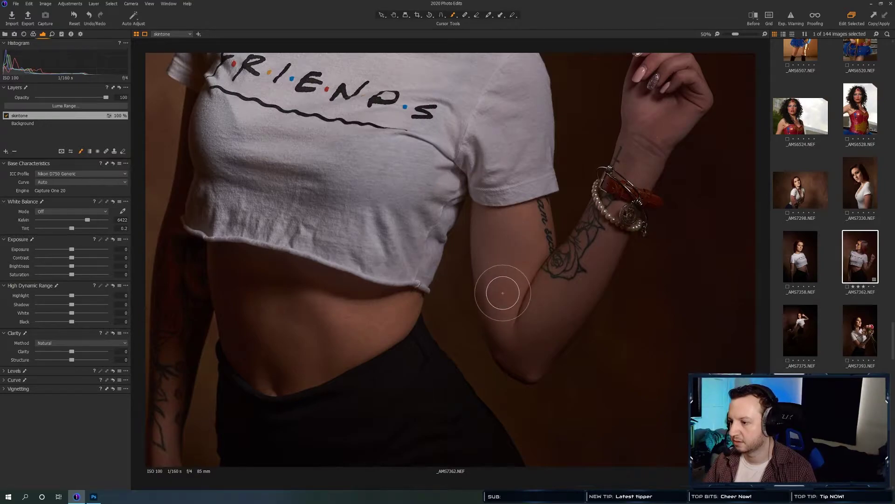
left_click(510, 284)
mouse_move(510, 285)
left_mouse_down()
mouse_move(520, 240)
mouse_move(520, 270)
mouse_move(532, 276)
mouse_move(550, 261)
mouse_move(552, 275)
mouse_move(564, 269)
mouse_move(550, 308)
mouse_move(576, 285)
mouse_move(536, 313)
mouse_move(526, 336)
mouse_move(543, 319)
mouse_move(579, 319)
left_mouse_up()
right_click(531, 329)
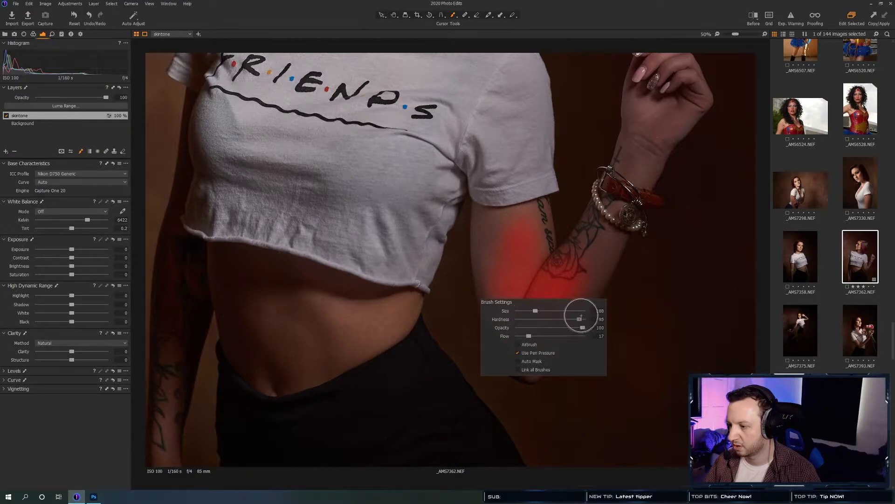
mouse_move(569, 266)
left_mouse_down()
mouse_move(584, 251)
mouse_move(556, 279)
mouse_move(567, 256)
left_mouse_up()
mouse_move(536, 225)
left_mouse_down()
mouse_move(562, 222)
mouse_move(549, 211)
mouse_move(527, 217)
mouse_move(537, 210)
mouse_move(536, 271)
mouse_move(541, 209)
mouse_move(524, 237)
mouse_move(528, 214)
mouse_move(484, 218)
mouse_move(481, 264)
mouse_move(485, 245)
mouse_move(490, 278)
mouse_move(499, 233)
mouse_move(511, 248)
mouse_move(492, 308)
mouse_move(527, 371)
mouse_move(583, 304)
mouse_move(536, 341)
mouse_move(521, 300)
mouse_move(529, 240)
mouse_move(507, 236)
mouse_move(497, 219)
mouse_move(595, 253)
mouse_move(596, 264)
mouse_move(611, 242)
mouse_move(575, 239)
mouse_move(587, 233)
mouse_move(578, 246)
mouse_move(590, 226)
left_mouse_up()
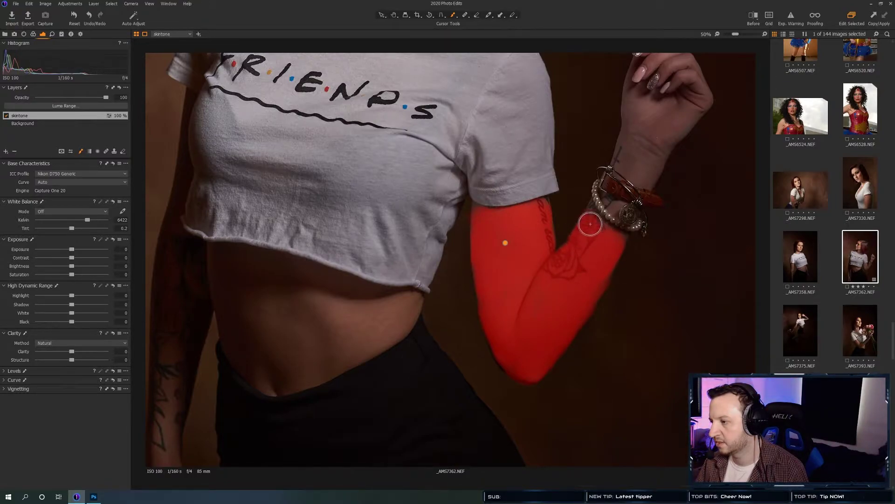
right_click(577, 267)
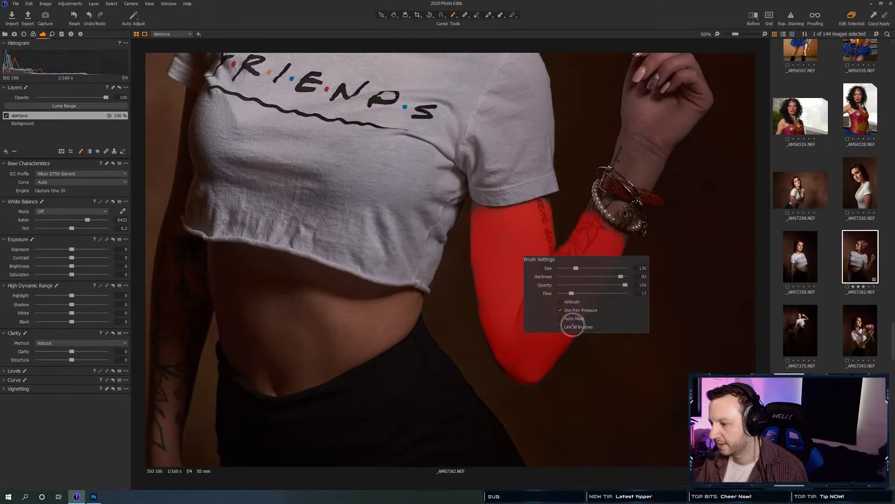
mouse_move(633, 147)
left_mouse_down()
mouse_move(632, 140)
mouse_move(630, 170)
mouse_move(639, 177)
mouse_move(658, 155)
mouse_move(650, 134)
left_mouse_up()
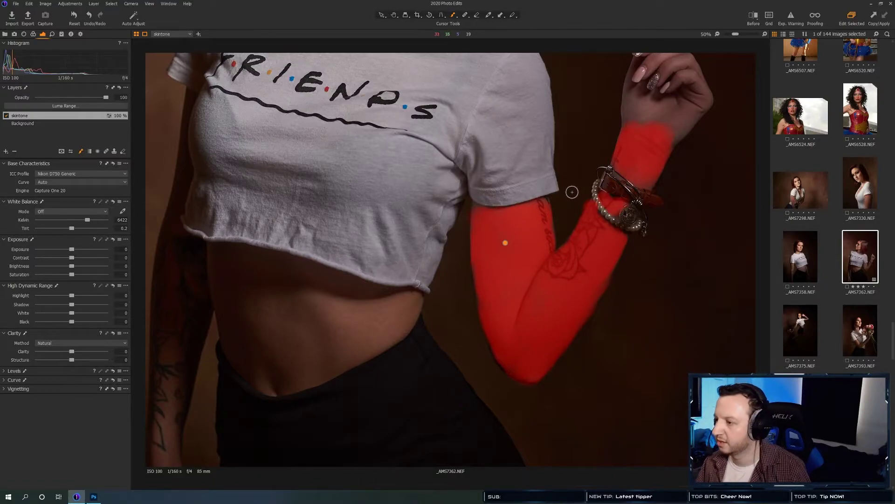
Switch to the mask eraser and reduce its size for fine cleanup around the masked arm.
key("e")
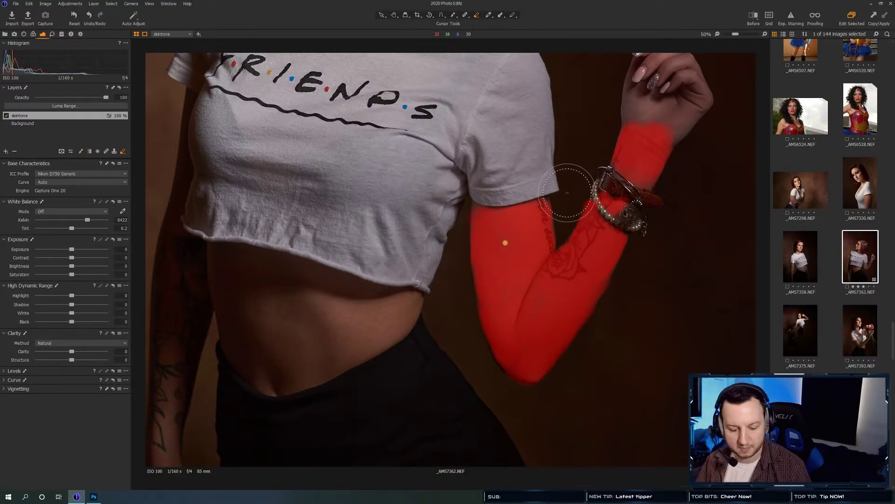
key("bracketleft")
key("bracketleft")
key("bracketleft")
key("bracketleft")
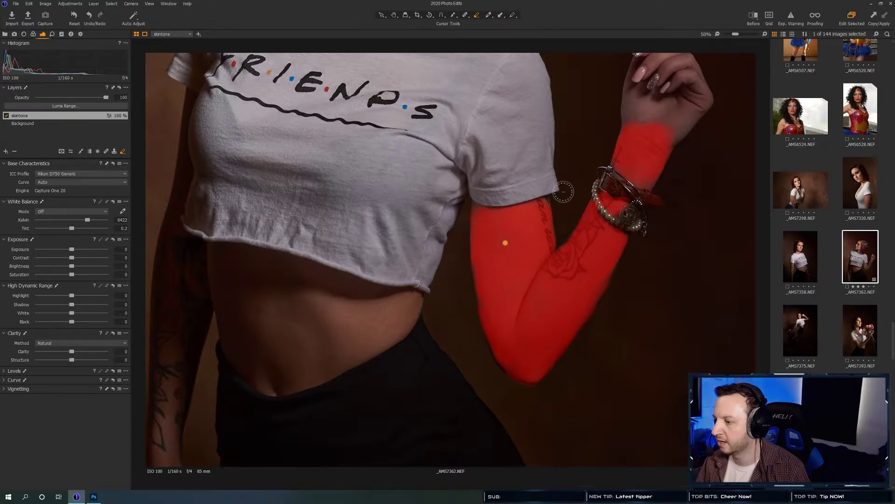
Brush the skintone layer's mask over the raised hand, covering the fingers, palm and wrist but leaving out the fingernails.
left_click_drag(599, 99, 597, 218)
key("b")
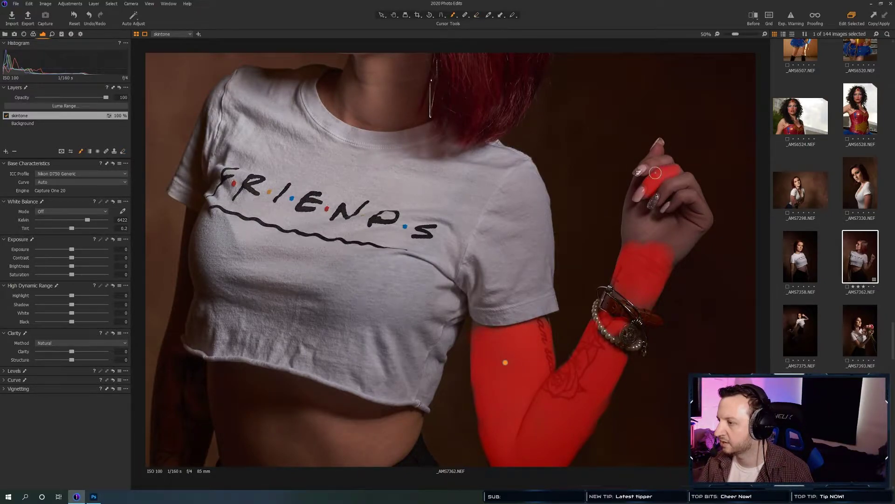
left_click_drag(649, 161, 657, 152)
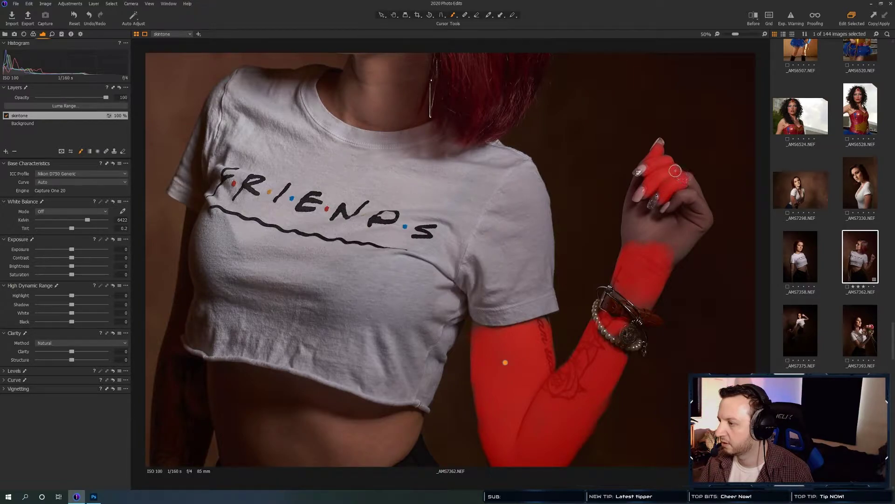
left_click_drag(634, 187, 637, 180)
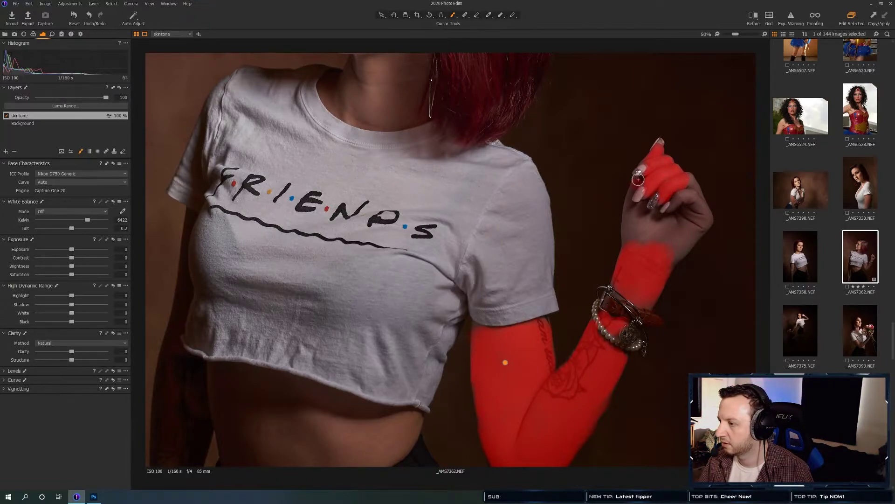
left_click_drag(630, 214, 628, 223)
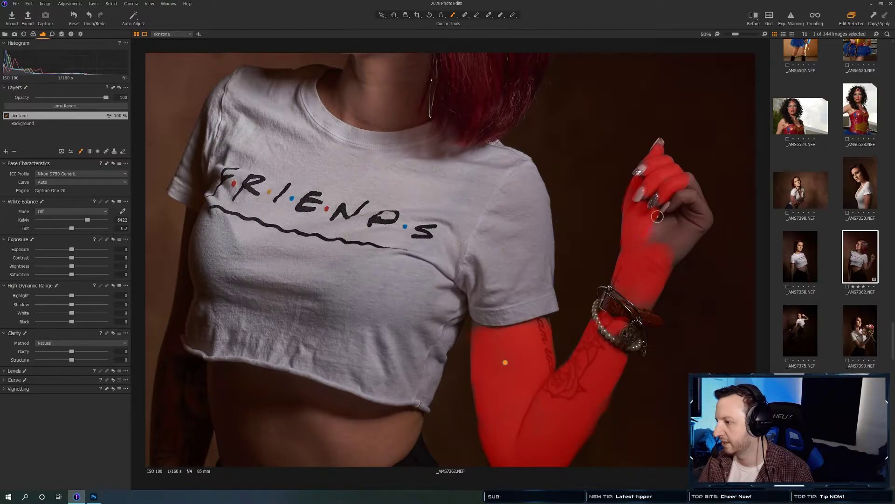
mouse_move(672, 229)
left_mouse_down()
mouse_move(676, 261)
mouse_move(685, 245)
left_mouse_up()
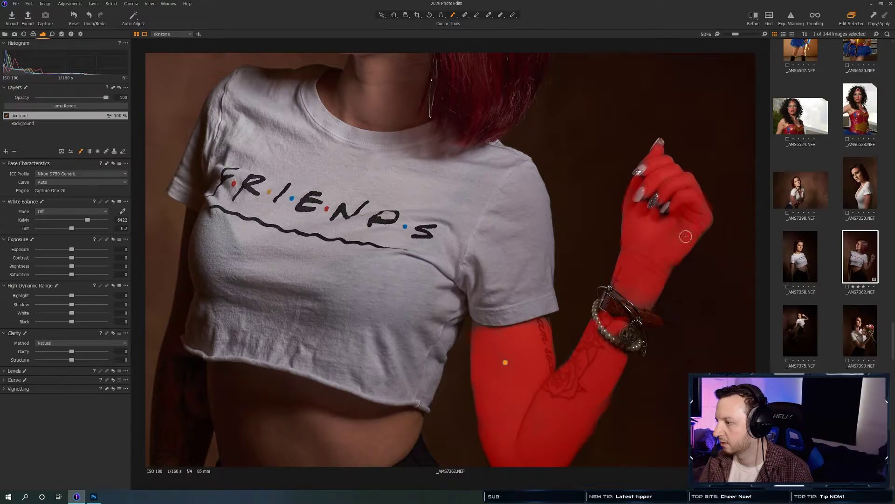
Clean up the mask along the raised hand's knuckles and fingernails, alternating between the mask eraser and the brush.
key("e")
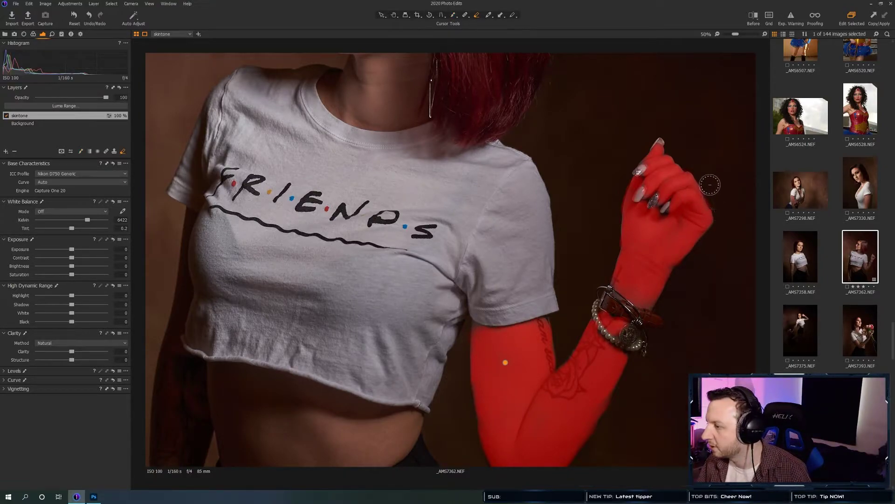
key("b")
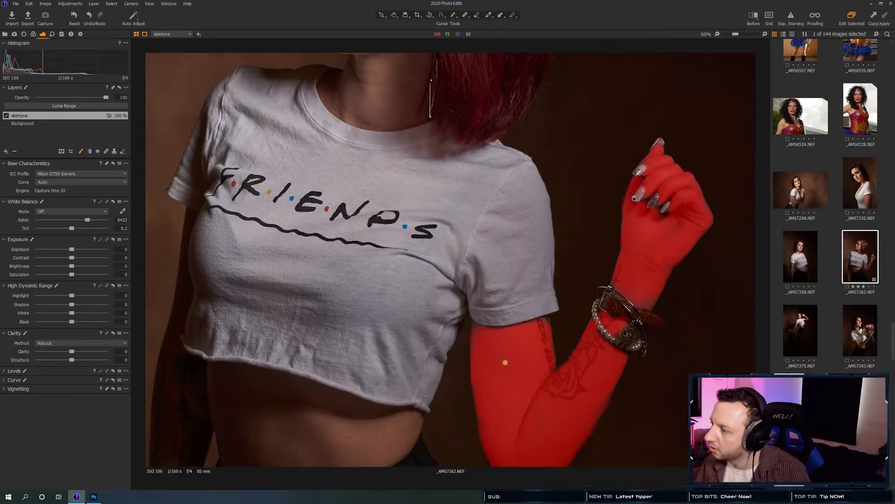
key("e")
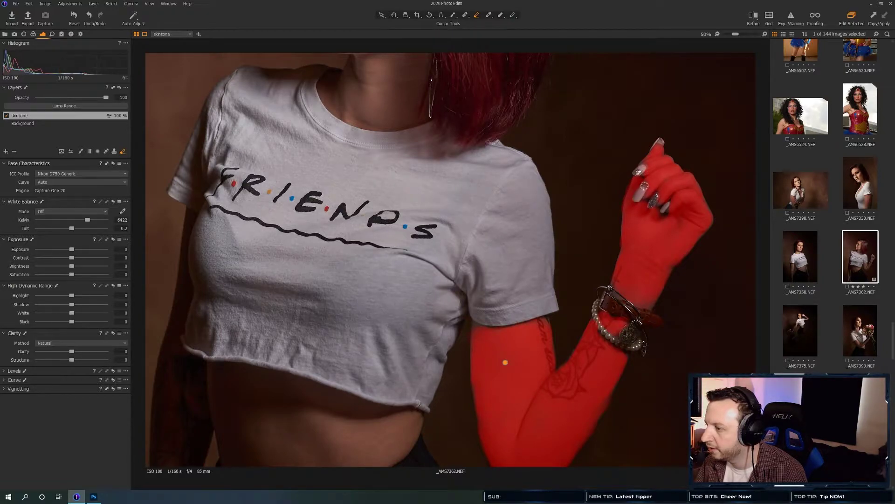
key("b")
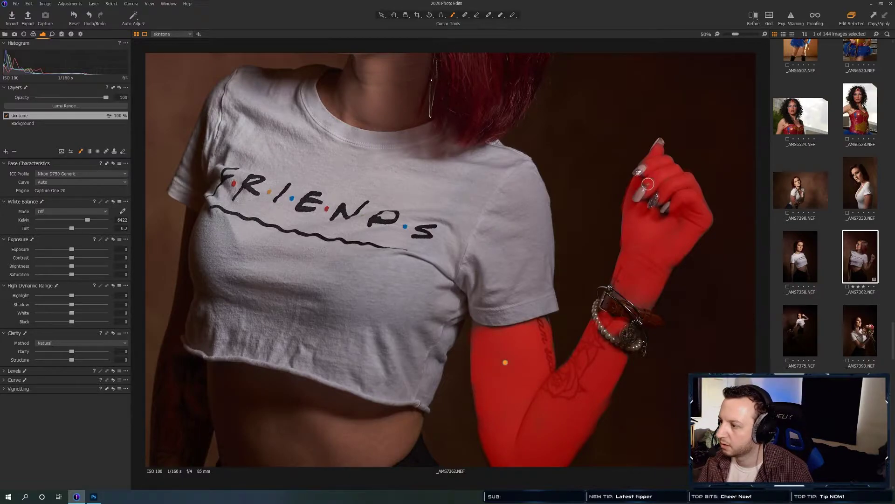
Raise the brush flow to 100 and paint a closed mask outline around the bare midriff between the shirt hem and the skirt waistband.
left_click_drag(345, 401, 438, 252)
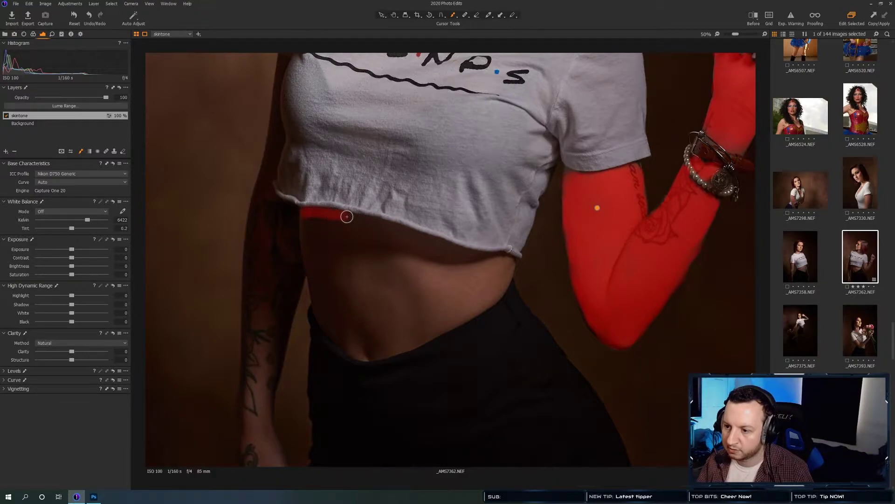
right_click(386, 236)
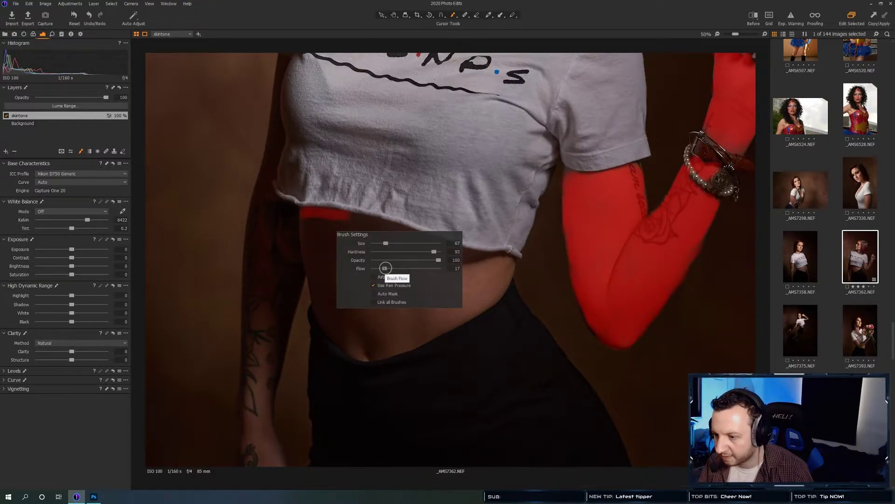
left_click_drag(491, 258, 507, 260)
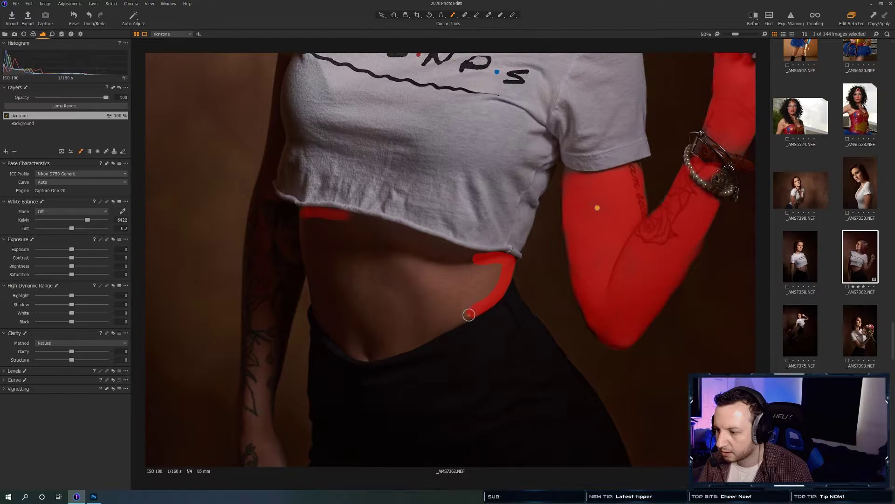
mouse_move(453, 323)
left_mouse_down()
mouse_move(392, 349)
mouse_move(344, 344)
left_mouse_up()
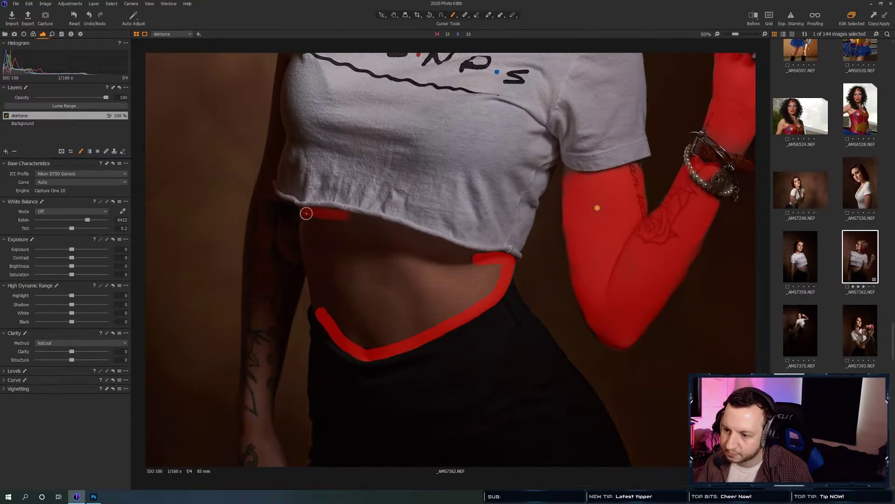
mouse_move(306, 241)
left_mouse_down()
mouse_move(315, 304)
mouse_move(322, 273)
left_mouse_up()
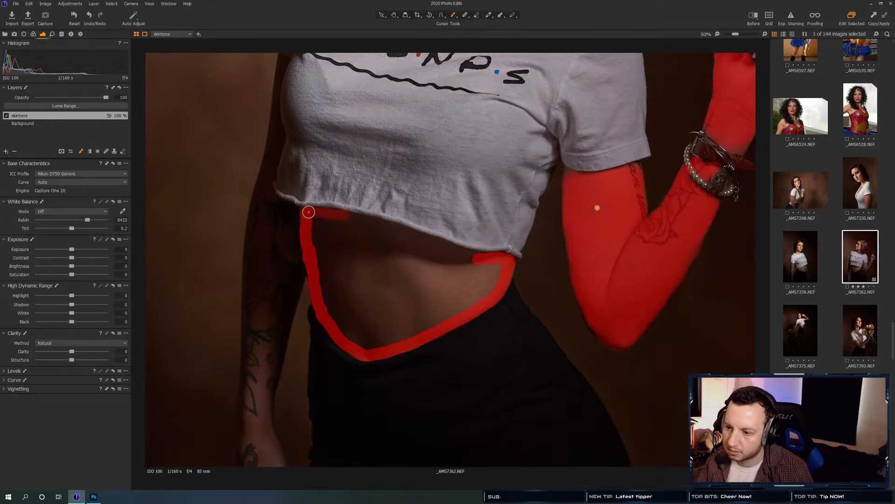
left_click_drag(365, 220, 471, 253)
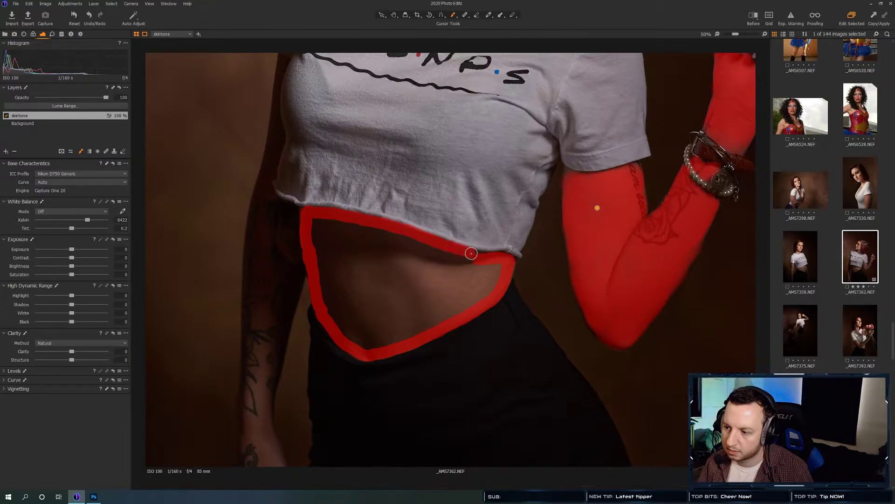
Fill the skintone layer's mask inside the closed midriff outline.
right_click(440, 284)
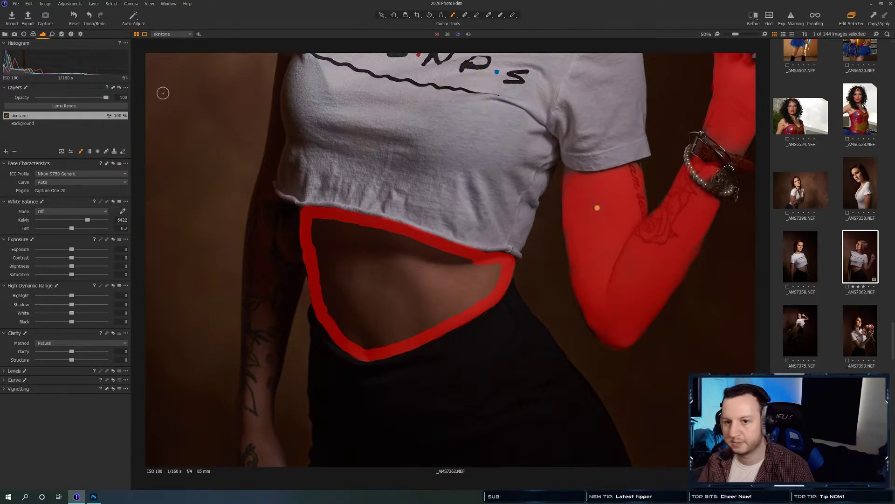
right_click(69, 119)
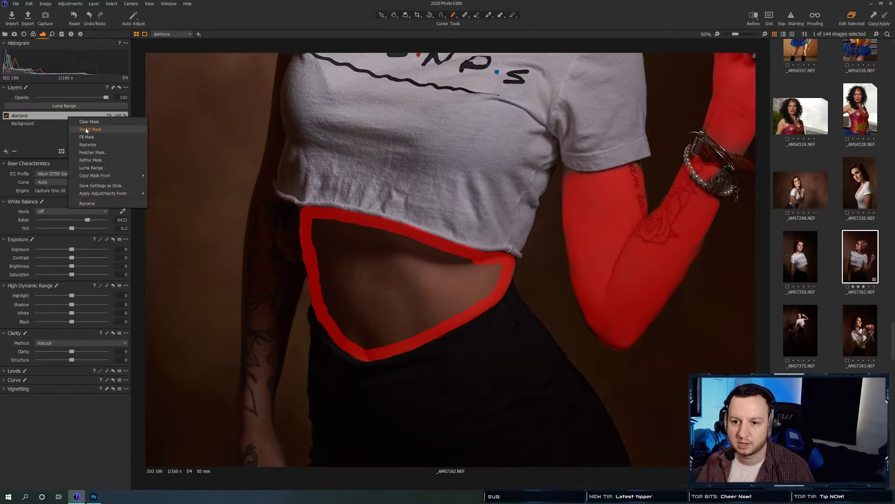
left_click(83, 141)
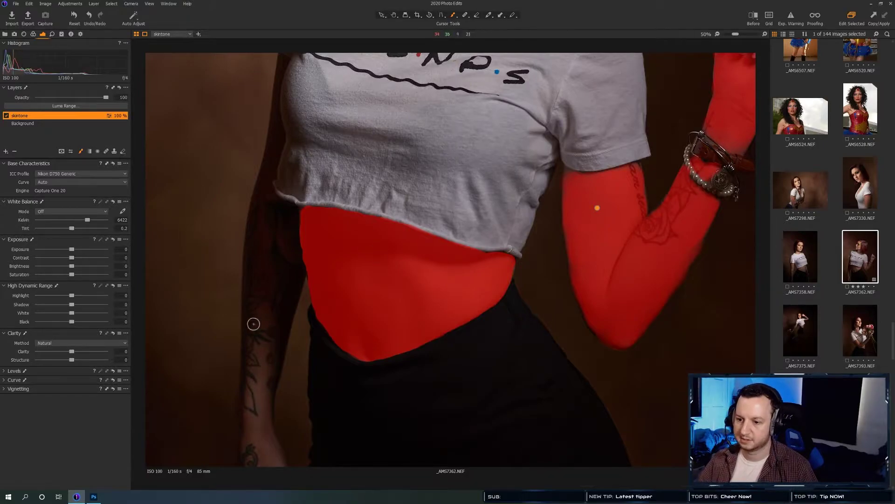
Brush the mask over both visible thighs below the skirt hem, reducing the brush hardness slightly for the second one.
scroll(279, 289, "down", 3)
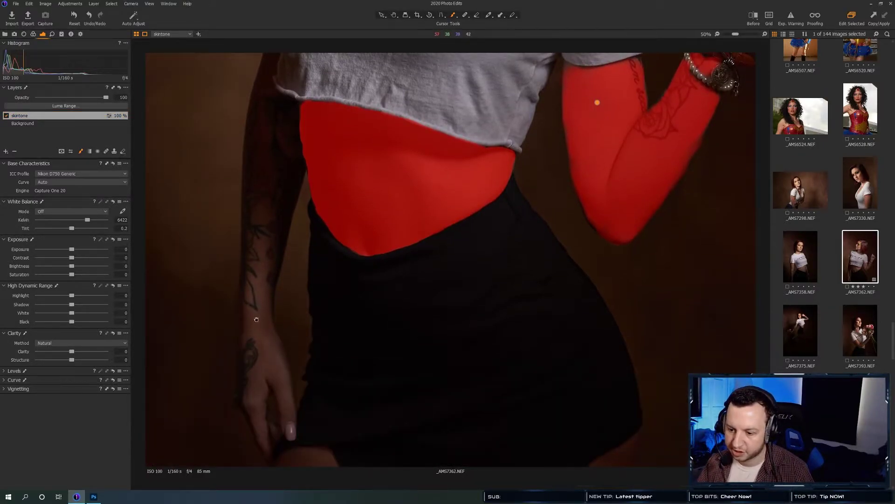
left_click(288, 458)
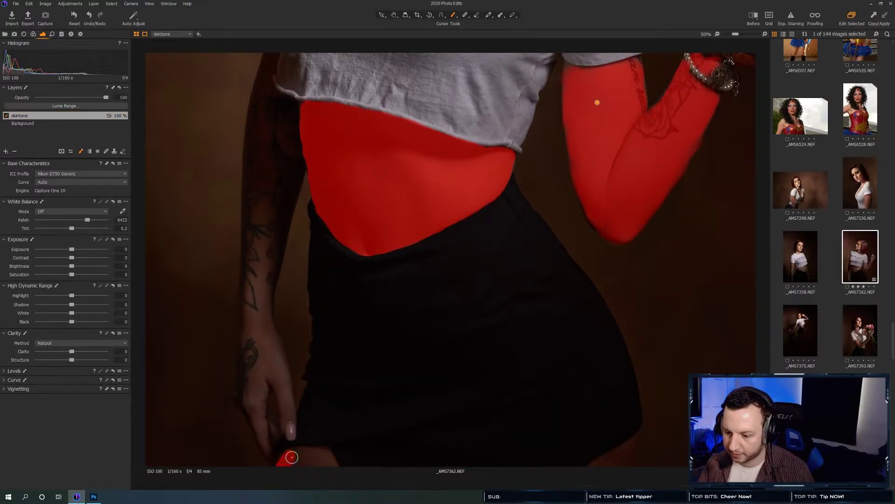
left_click_drag(308, 454, 327, 457)
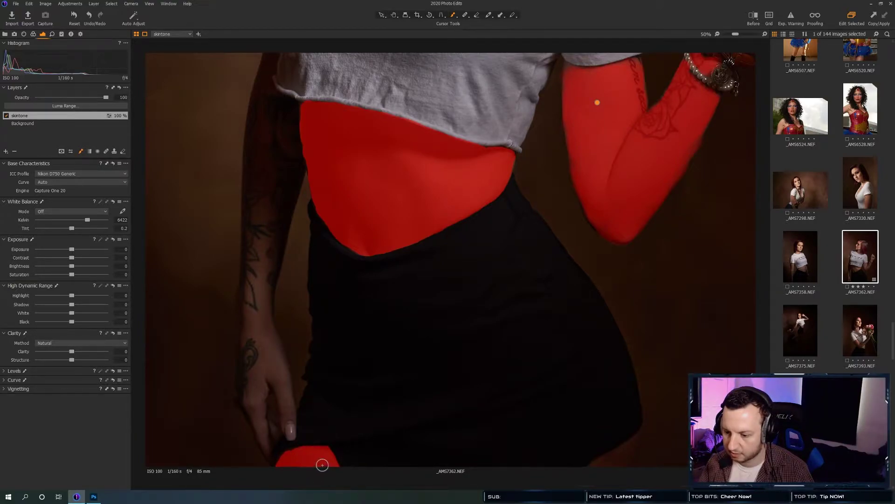
right_click(353, 358)
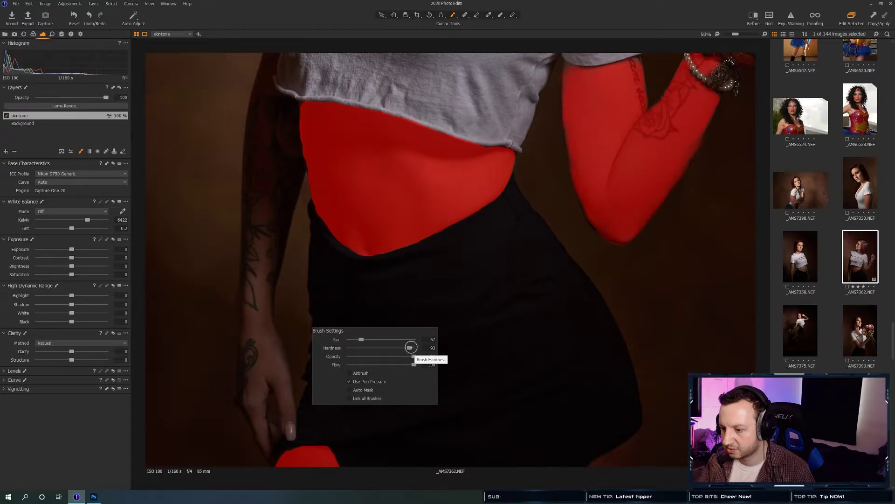
left_click_drag(406, 348, 404, 348)
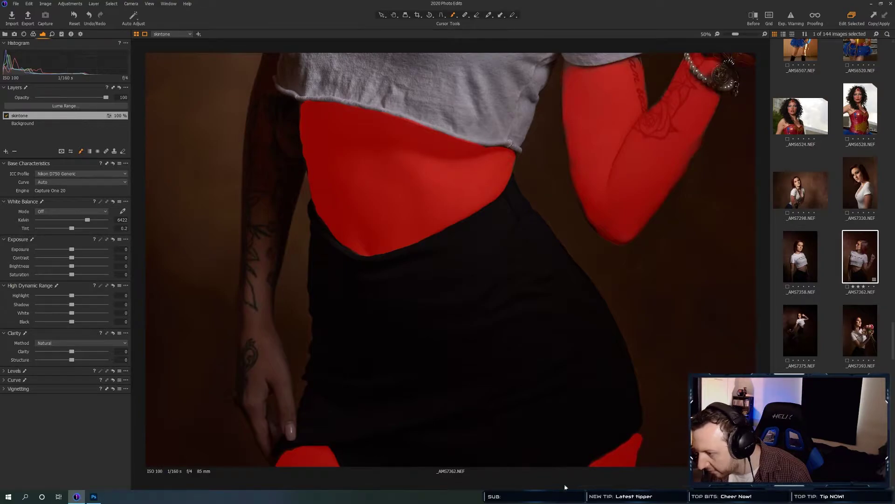
Brush the mask over the lowered hand and forearm up to the shirt hem, leaving out the thumbnail.
mouse_move(256, 383)
left_mouse_down()
mouse_move(245, 383)
mouse_move(271, 453)
mouse_move(252, 367)
mouse_move(258, 358)
mouse_move(270, 381)
mouse_move(275, 351)
mouse_move(287, 416)
mouse_move(286, 406)
mouse_move(274, 402)
mouse_move(283, 427)
left_mouse_up()
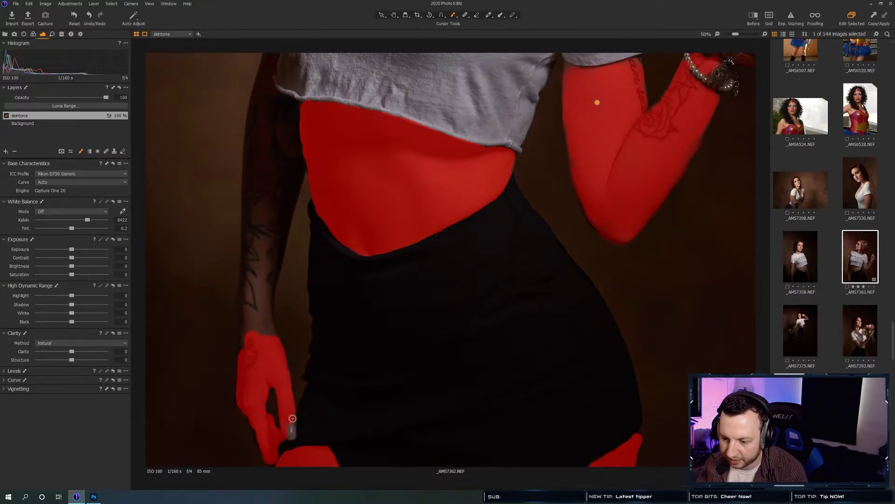
mouse_move(262, 248)
left_mouse_down()
mouse_move(259, 281)
mouse_move(267, 228)
mouse_move(260, 283)
mouse_move(271, 190)
mouse_move(282, 175)
mouse_move(265, 335)
mouse_move(259, 325)
mouse_move(253, 342)
mouse_move(253, 291)
mouse_move(251, 347)
left_mouse_up()
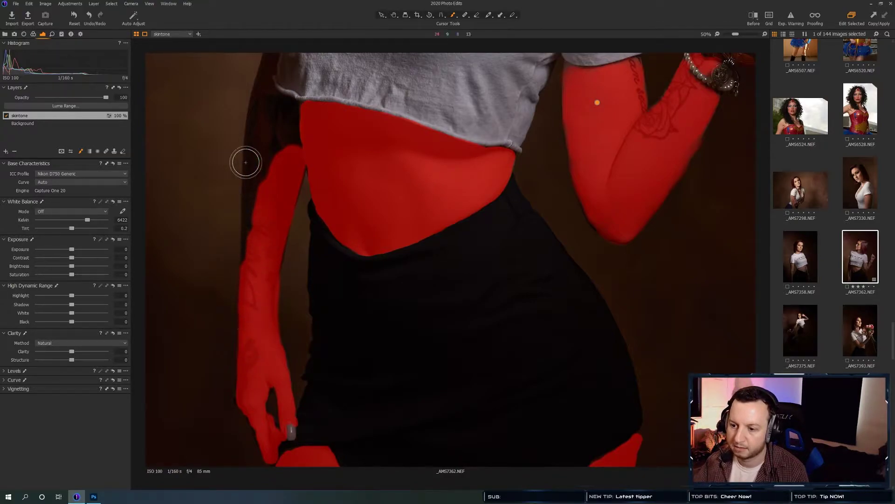
key("space")
left_click(273, 169)
mouse_move(274, 132)
left_mouse_down()
mouse_move(322, 268)
mouse_move(270, 230)
mouse_move(287, 252)
mouse_move(290, 279)
mouse_move(278, 258)
mouse_move(267, 276)
mouse_move(262, 260)
mouse_move(258, 373)
mouse_move(257, 340)
left_mouse_up()
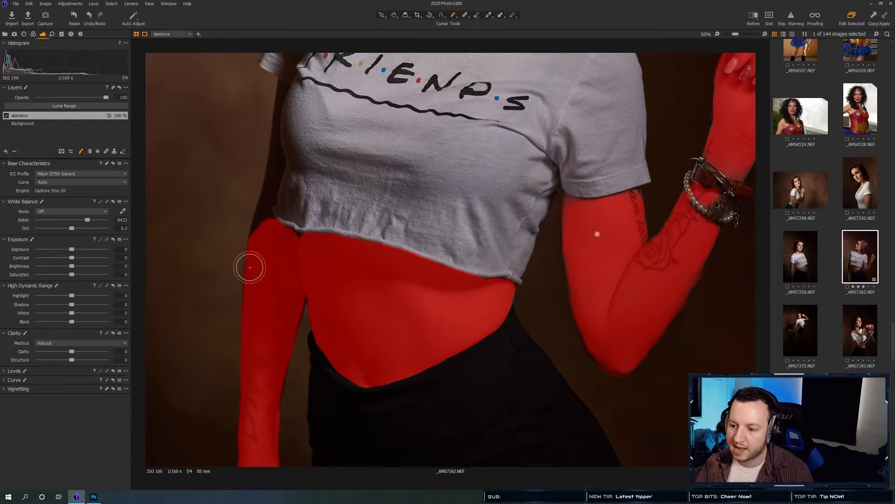
Extend the lowered arm's mask along the narrow strip of upper arm beside the shirt, up to the sleeve.
scroll(219, 210, "up", 3)
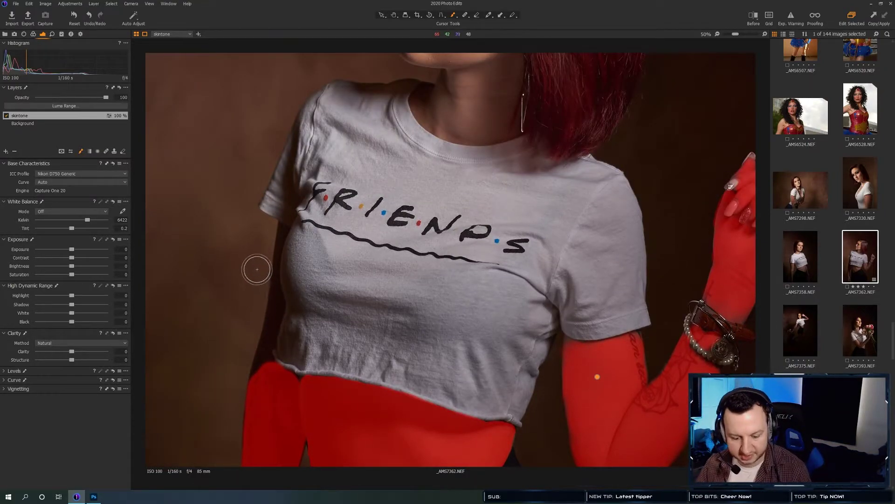
left_click(275, 300)
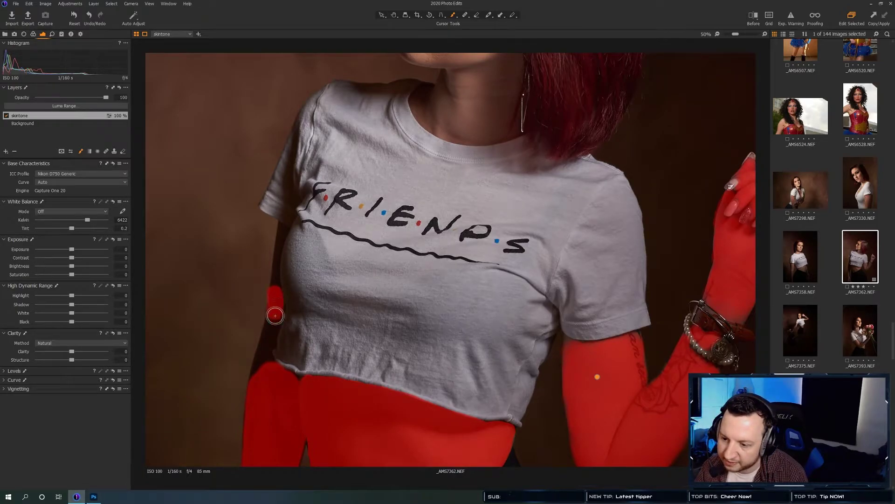
left_click_drag(277, 302, 265, 359)
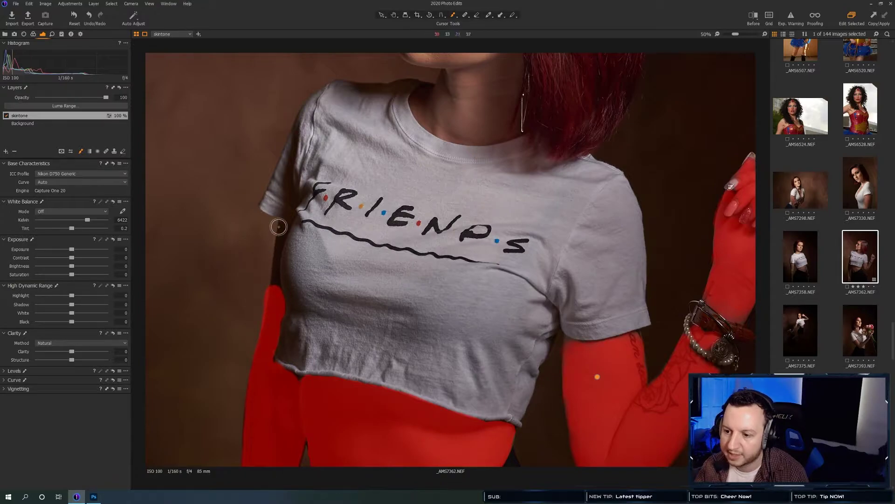
left_click_drag(283, 236, 277, 289)
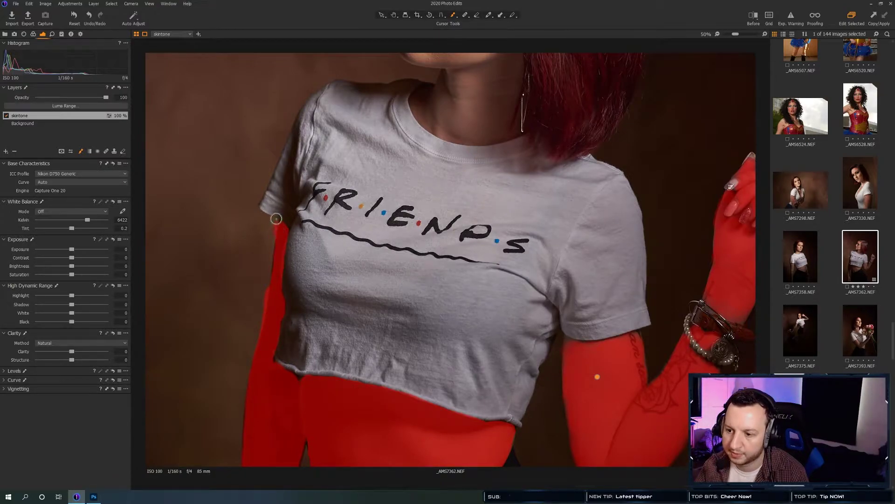
Brush the mask over the whole neck, from the jawline to the shirt collar and the hair edge.
left_click_drag(426, 99, 423, 90)
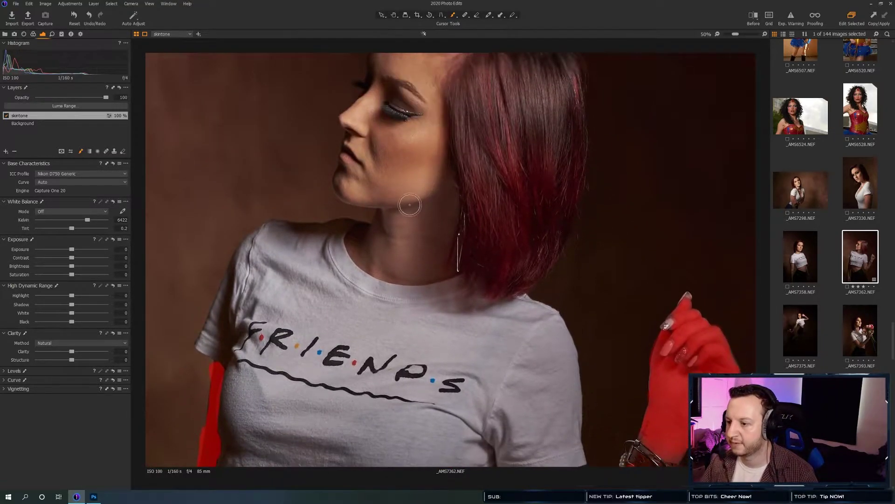
mouse_move(383, 216)
left_mouse_down()
mouse_move(419, 207)
mouse_move(443, 184)
mouse_move(441, 251)
mouse_move(433, 266)
mouse_move(408, 268)
mouse_move(442, 269)
left_mouse_up()
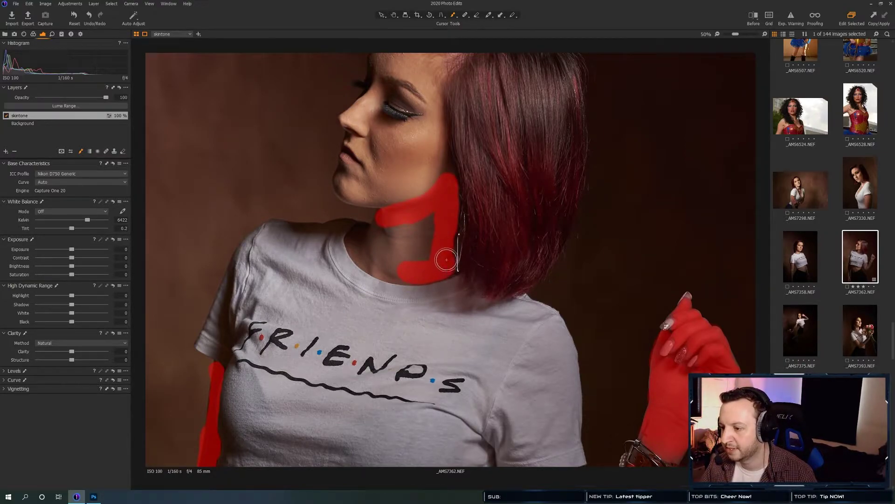
mouse_move(442, 253)
left_mouse_down()
mouse_move(382, 222)
mouse_move(356, 245)
mouse_move(404, 276)
mouse_move(383, 262)
mouse_move(378, 240)
mouse_move(399, 221)
mouse_move(419, 232)
mouse_move(432, 226)
left_mouse_up()
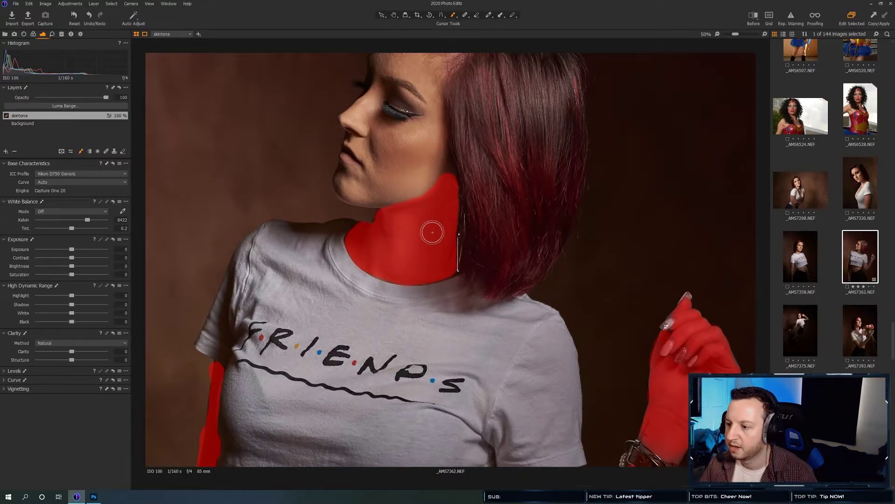
Brush the skintone mask over the forehead, from the hairline down to the eyebrow and temple.
mouse_move(369, 170)
left_mouse_down()
mouse_move(394, 178)
mouse_move(367, 156)
left_mouse_up()
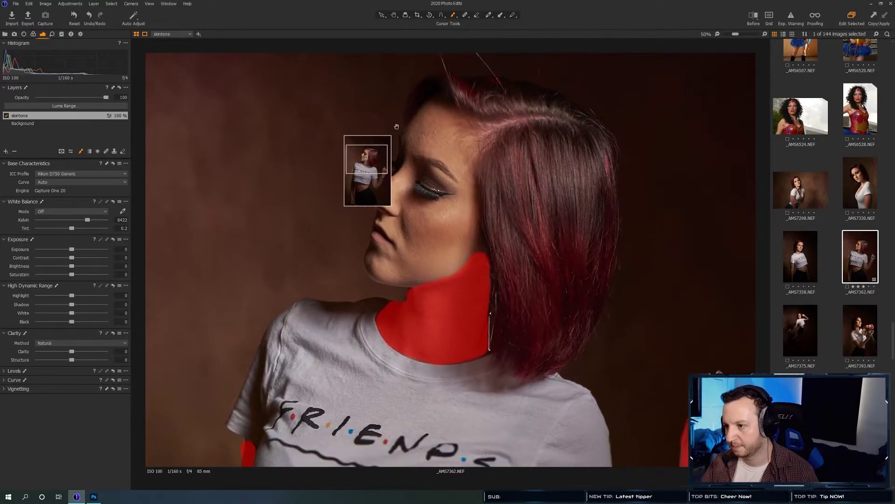
left_click(424, 123)
left_click_drag(438, 116, 454, 125)
mouse_move(464, 156)
left_mouse_down()
mouse_move(464, 174)
mouse_move(457, 163)
left_mouse_up()
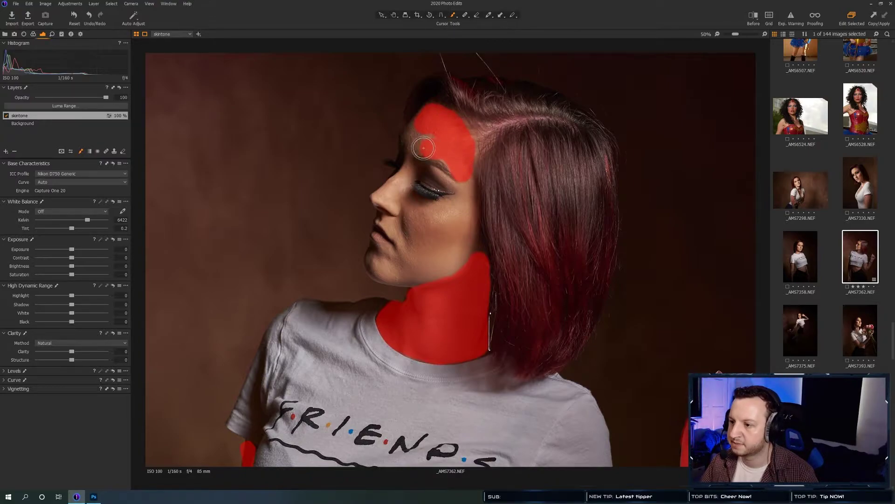
mouse_move(414, 138)
left_mouse_down()
mouse_move(430, 121)
mouse_move(429, 141)
left_mouse_up()
Extend the mask down the side of the face over cheek, nose, jaw and chin, leaving out the eye, eyebrow and lips.
left_click_drag(466, 185, 475, 254)
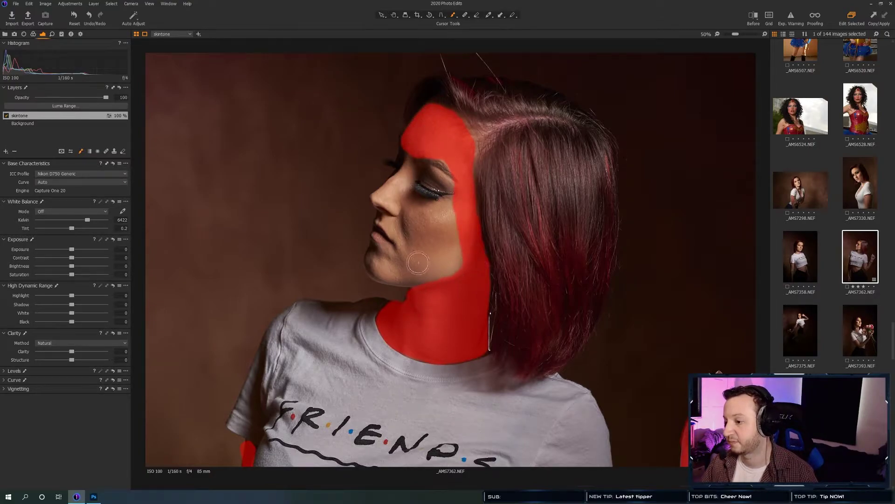
mouse_move(396, 210)
left_mouse_down()
mouse_move(405, 174)
mouse_move(381, 203)
mouse_move(398, 217)
mouse_move(388, 221)
mouse_move(403, 230)
mouse_move(396, 227)
mouse_move(408, 206)
mouse_move(453, 204)
mouse_move(428, 225)
mouse_move(403, 277)
mouse_move(445, 272)
mouse_move(459, 253)
mouse_move(457, 225)
mouse_move(421, 249)
left_mouse_up()
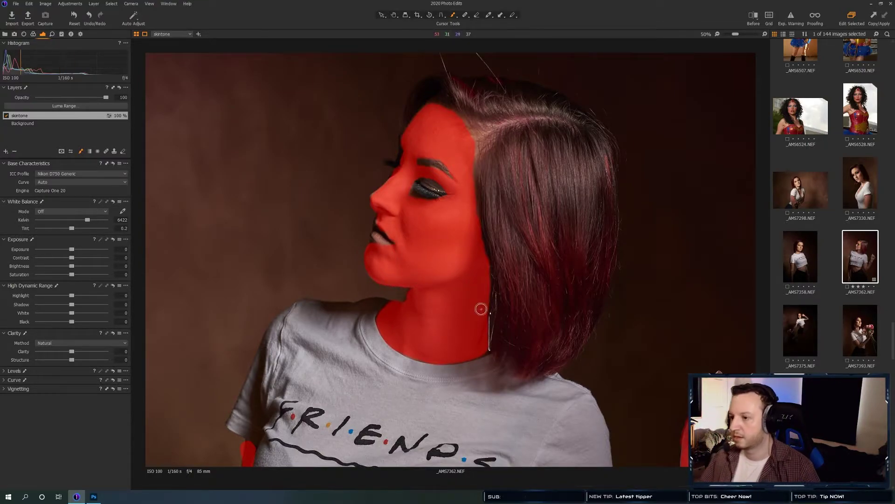
mouse_move(731, 36)
left_mouse_down()
mouse_move(722, 35)
mouse_move(732, 35)
left_mouse_up()
mouse_move(500, 161)
left_mouse_down()
mouse_move(464, 154)
mouse_move(465, 165)
mouse_move(428, 191)
left_mouse_up()
right_click(439, 184)
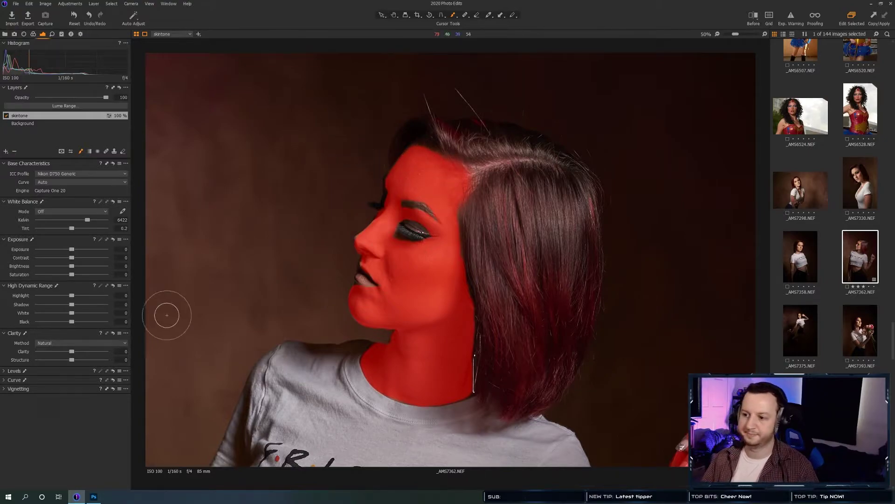
Hide the mask overlay on the whole image and switch off the skintone layer.
left_click_drag(732, 35, 712, 40)
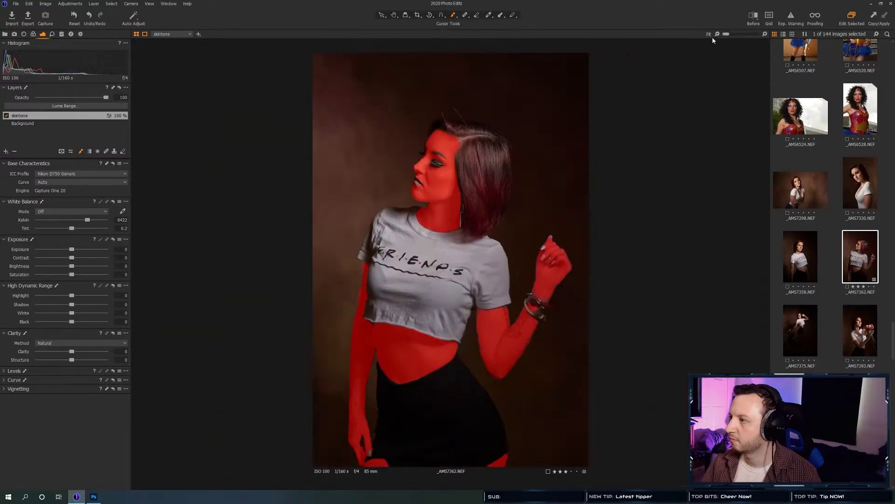
key("m")
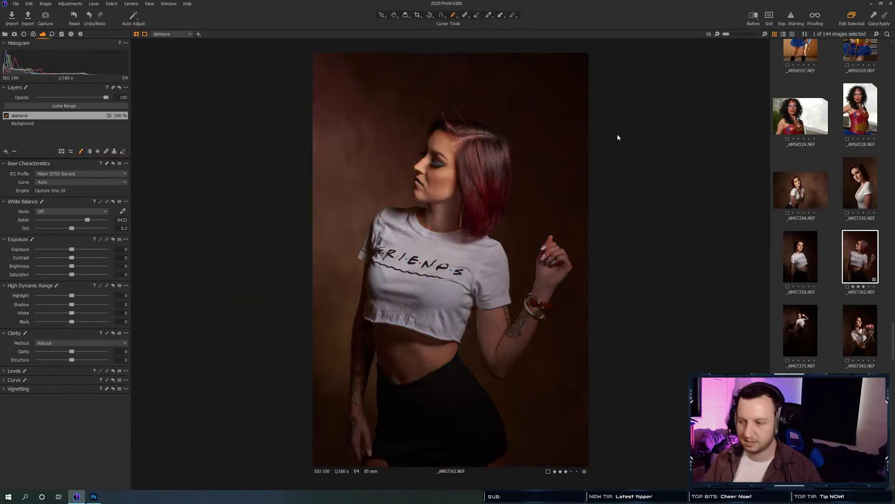
left_click(5, 116)
Add a layer named "shadow lift" directly above Background and set its Shadow to 79.
left_click(17, 125)
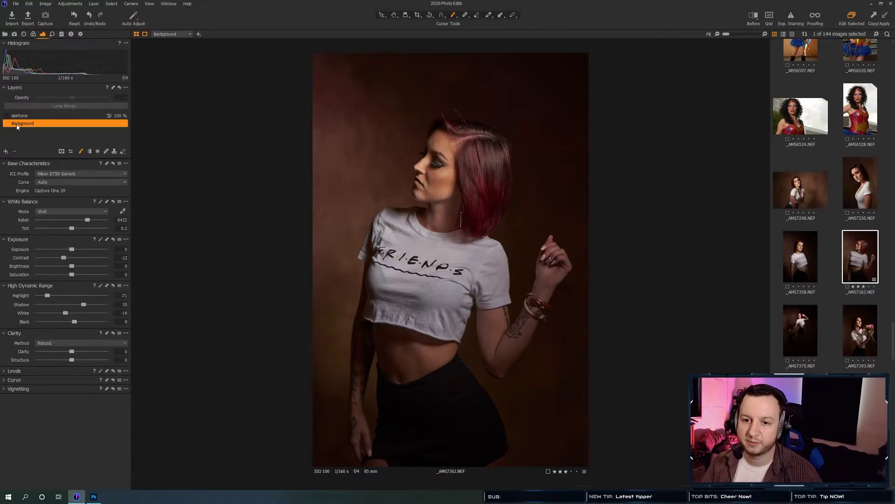
left_click(6, 152)
left_click_drag(22, 130, 23, 126)
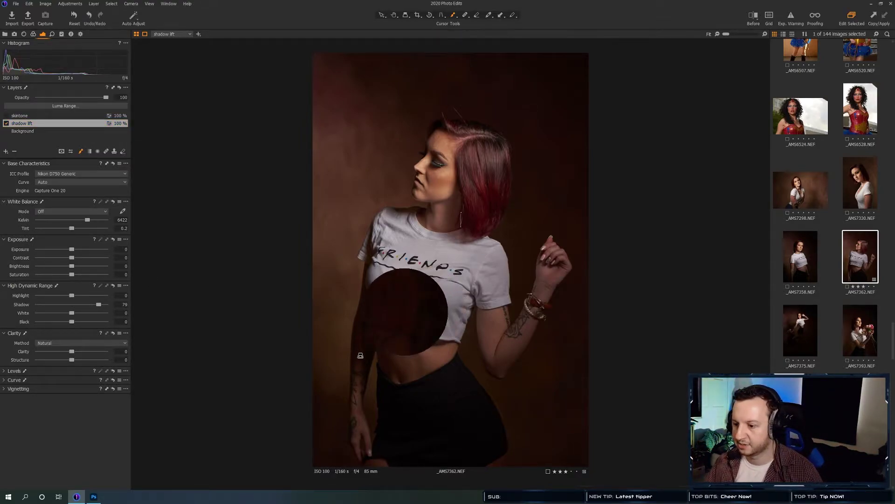
Brush the shadow lift onto the dark tattooed lowered arm just below the shirt hem, undoing a stray stroke on the midriff.
left_click_drag(728, 35, 739, 34)
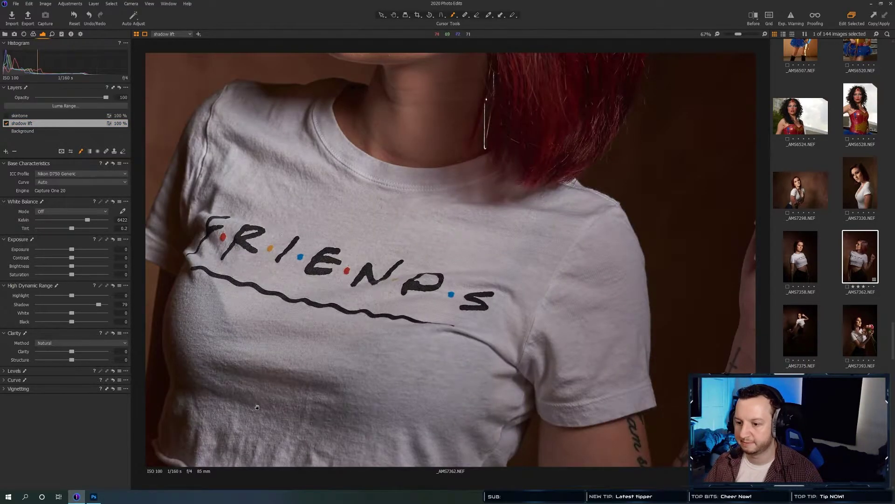
scroll(341, 252, "down", 5)
scroll(342, 252, "down", 2)
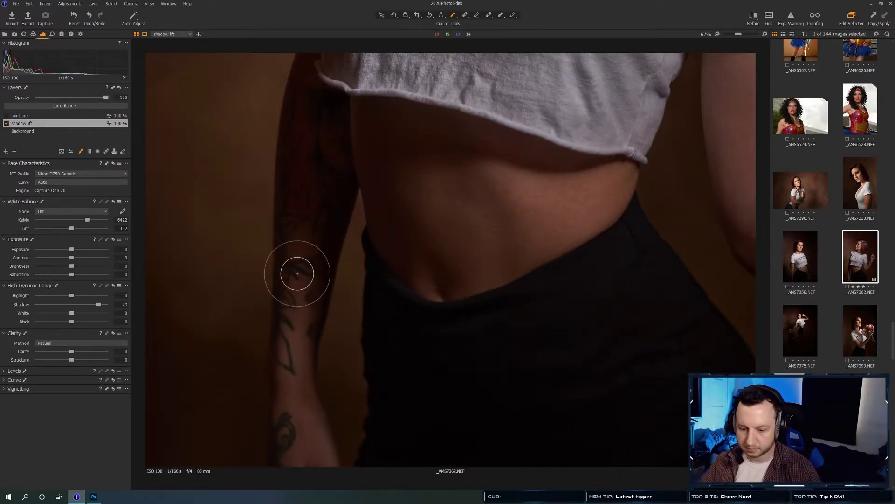
mouse_move(304, 254)
left_mouse_down()
mouse_move(303, 232)
mouse_move(294, 304)
mouse_move(328, 155)
mouse_move(330, 189)
mouse_move(320, 153)
left_mouse_up()
scroll(319, 153, "up", 6)
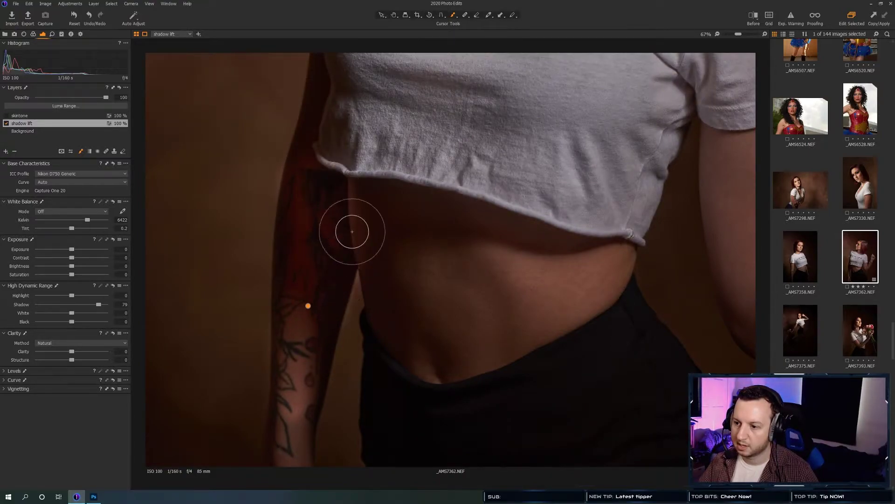
mouse_move(431, 214)
left_mouse_down()
mouse_move(600, 248)
mouse_move(476, 236)
left_mouse_up()
key("ctrl+z")
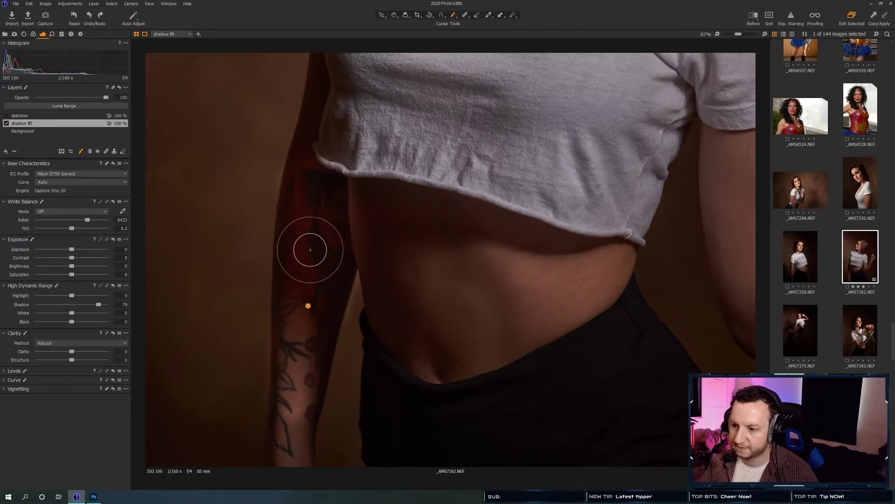
left_click_drag(310, 186, 306, 332)
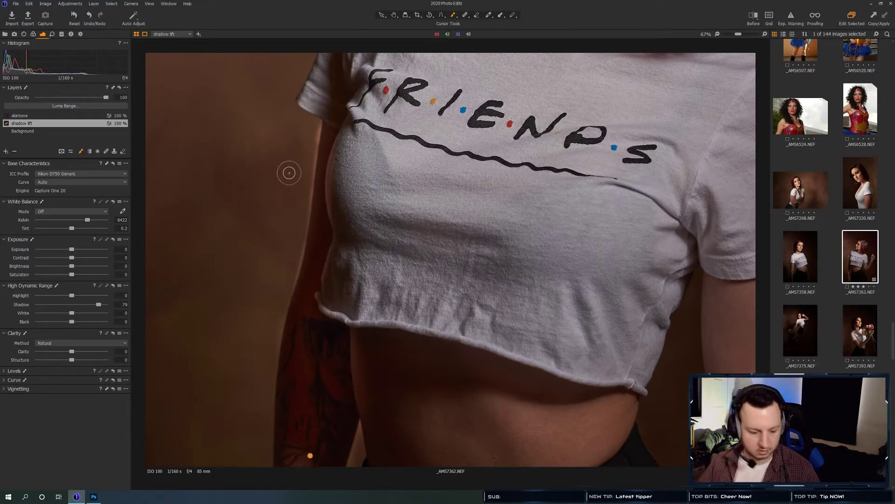
Adjust the brush and eraser sizes to refine the shadow lift mask along the narrow upper arm beside the shirt.
key("bracketright")
key("bracketright")
key("bracketright")
key("bracketright")
key("bracketright")
key("bracketright")
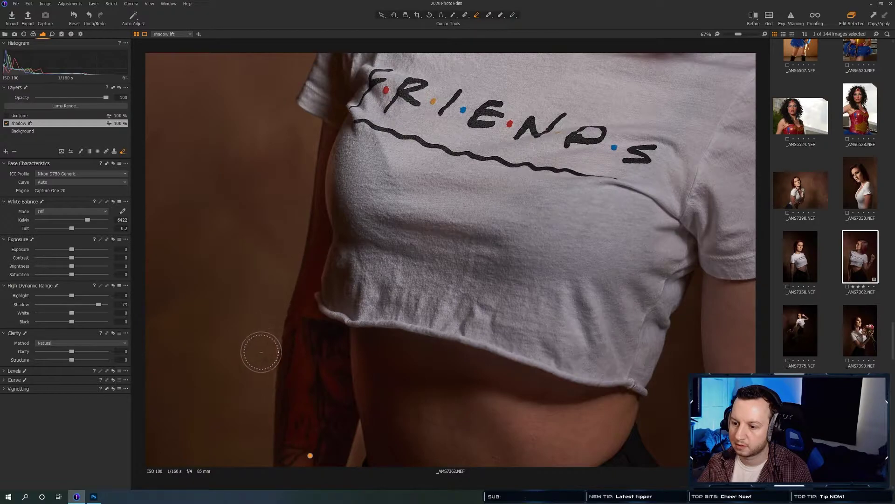
key("bracketleft")
key("bracketleft")
key("bracketleft")
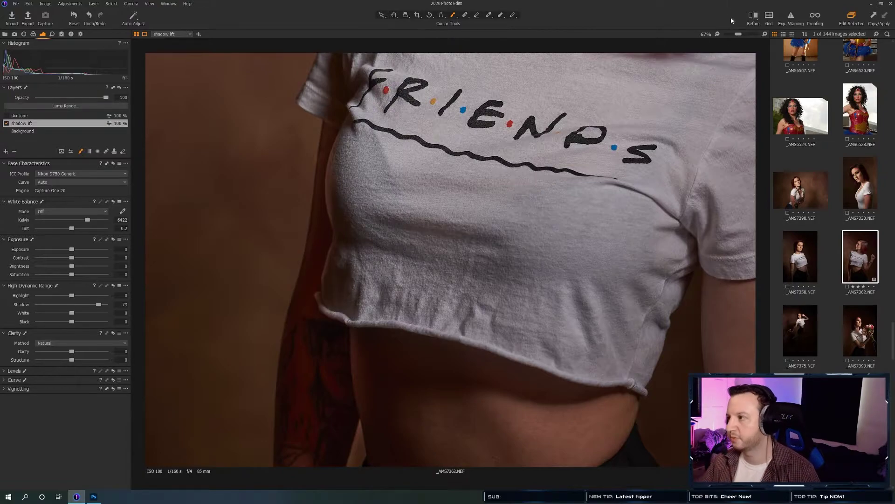
Extend the shadow lift mask down the lower forearm and over the wrist and lowered hand.
key("ctrl+0")
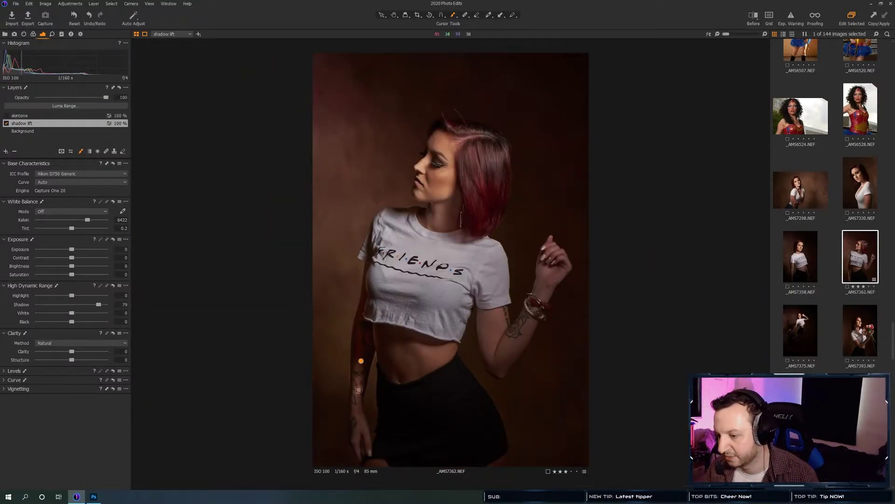
left_click_drag(726, 35, 738, 34)
left_click_drag(419, 419, 418, 133)
key("e")
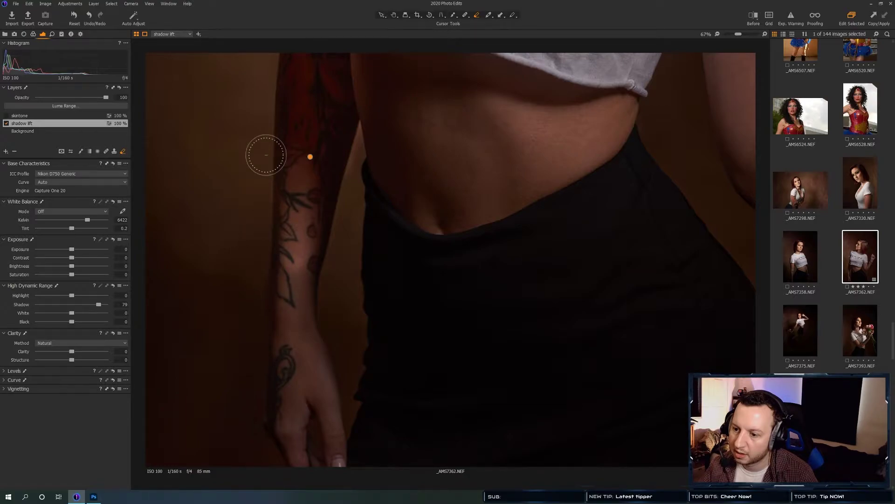
key("b")
mouse_move(282, 253)
left_mouse_down()
mouse_move(293, 294)
mouse_move(295, 280)
mouse_move(299, 419)
mouse_move(288, 393)
mouse_move(288, 428)
mouse_move(310, 470)
left_mouse_up()
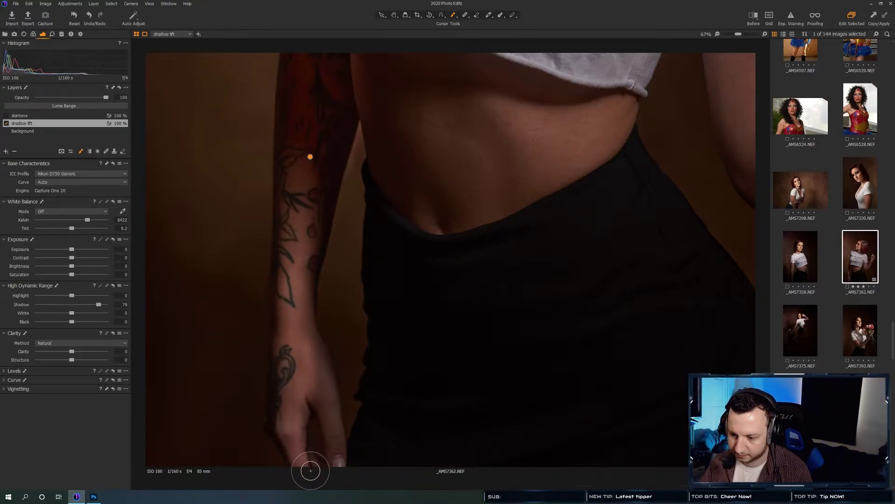
left_click_drag(311, 364, 334, 441)
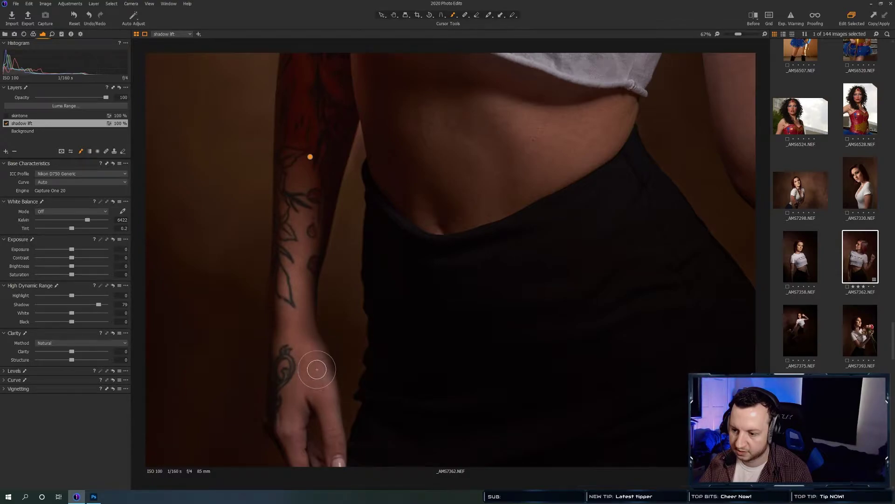
Check the brush settings and blend the shadow lift back up the tattooed forearm towards the elbow.
right_click(298, 324)
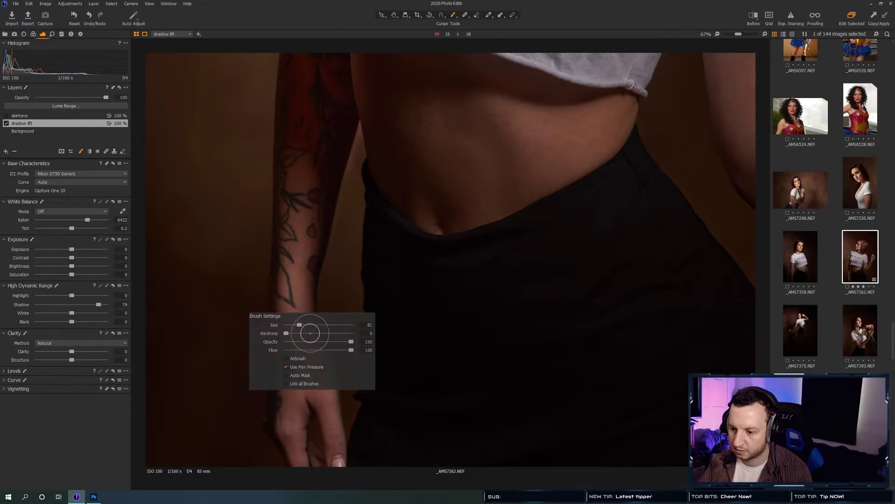
mouse_move(304, 276)
left_mouse_down()
mouse_move(310, 251)
mouse_move(303, 290)
mouse_move(318, 192)
left_mouse_up()
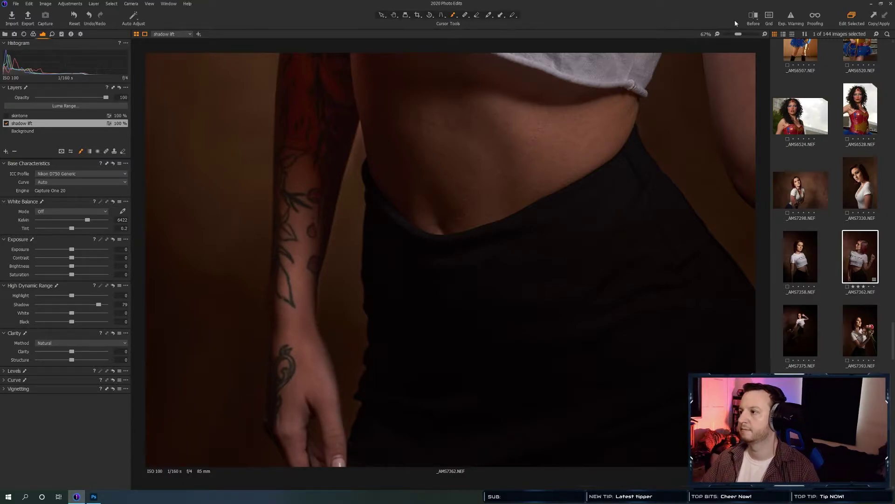
left_click_drag(737, 35, 719, 35)
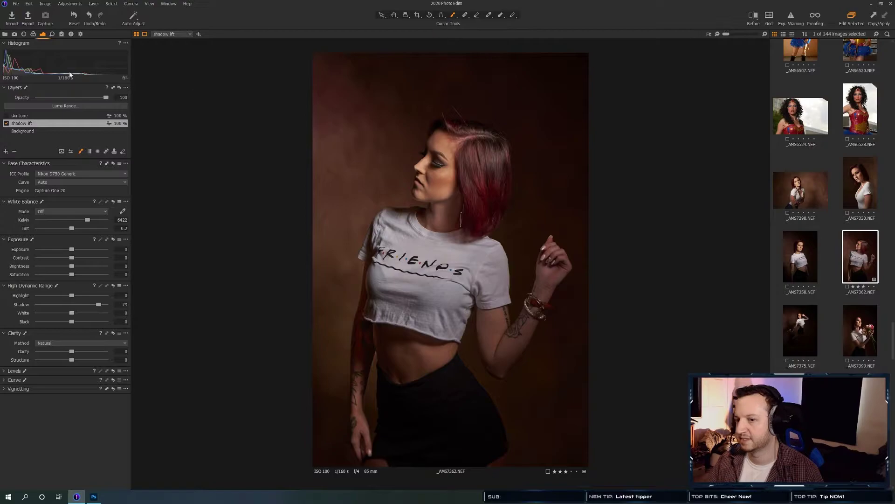
Select the skintone layer, switch it back on and open the Color Editor's Skin Tone controls.
left_click(17, 117)
left_click(6, 116)
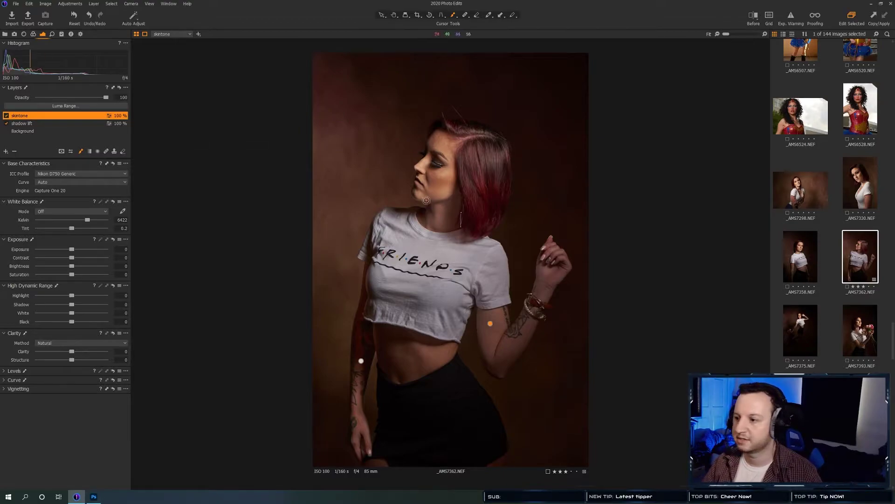
left_click(33, 35)
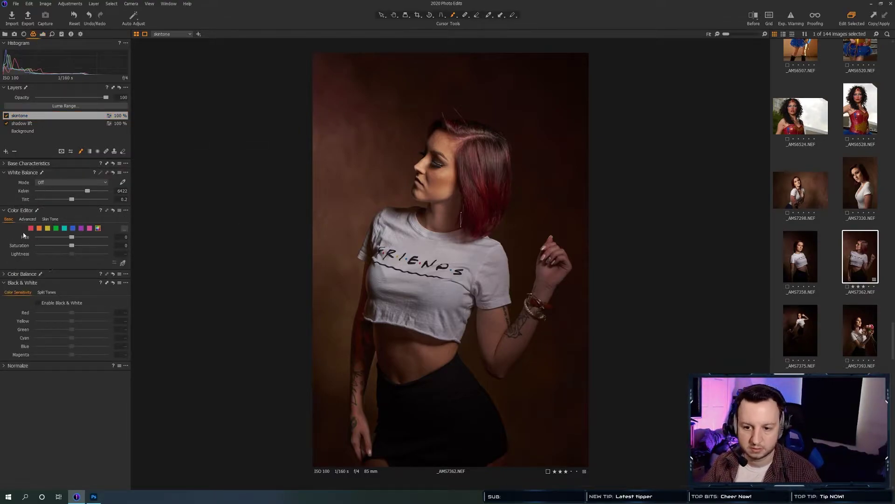
left_click(50, 219)
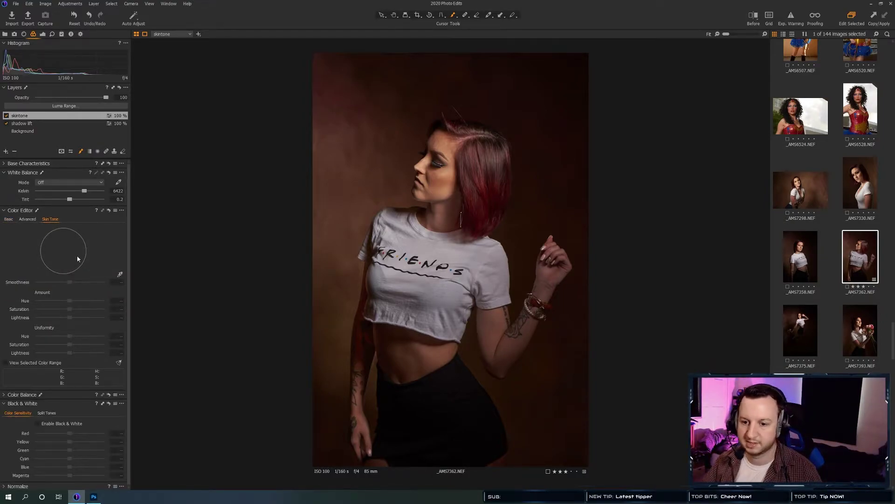
Pick the reference skin colour from the face, sampling several spots on the lit cheek and finally the forehead.
left_click(734, 35)
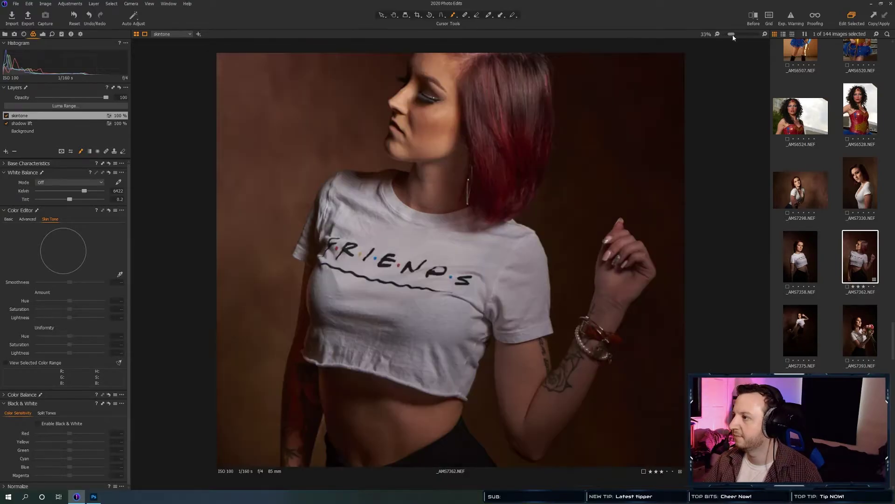
left_click_drag(414, 186, 414, 150)
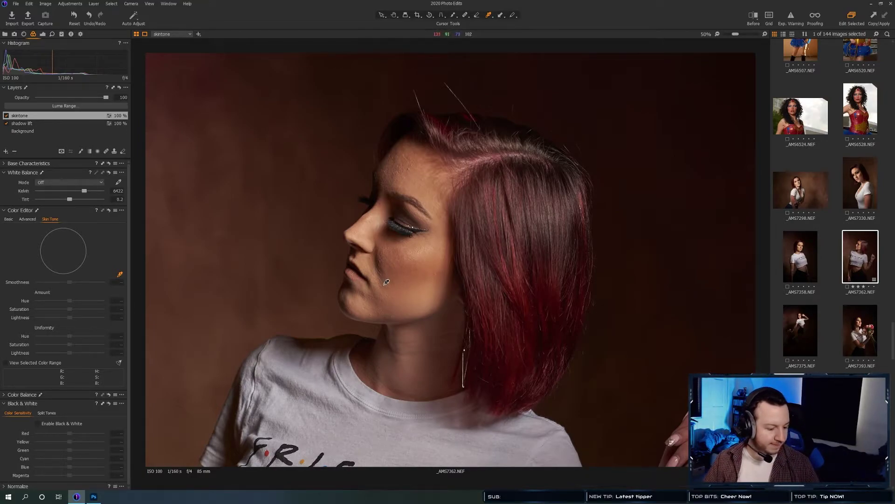
left_click(431, 251)
left_click(431, 254)
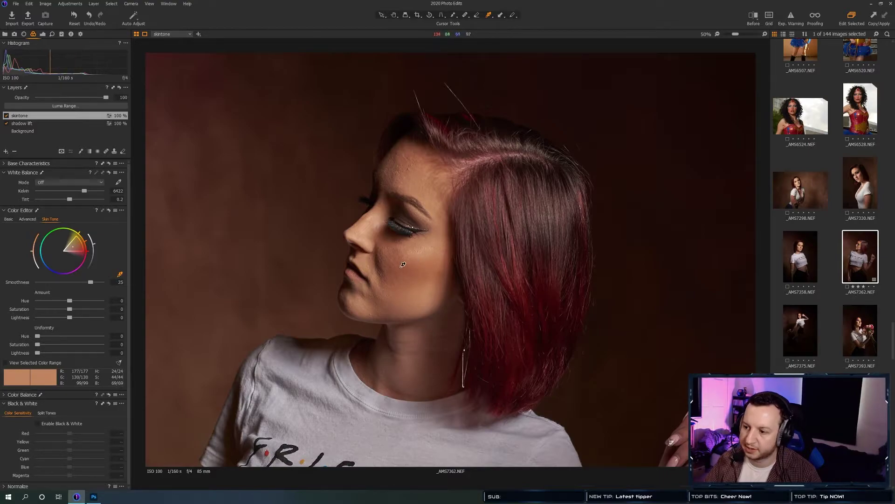
left_click(437, 246)
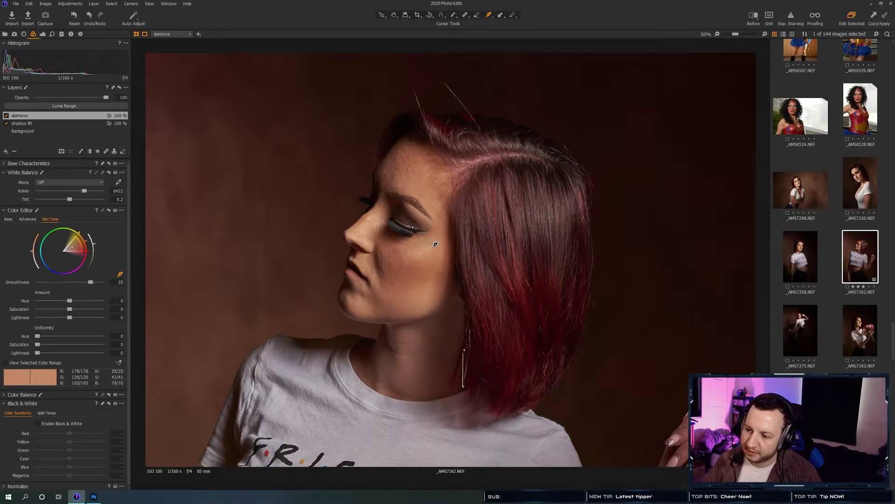
left_click(433, 242)
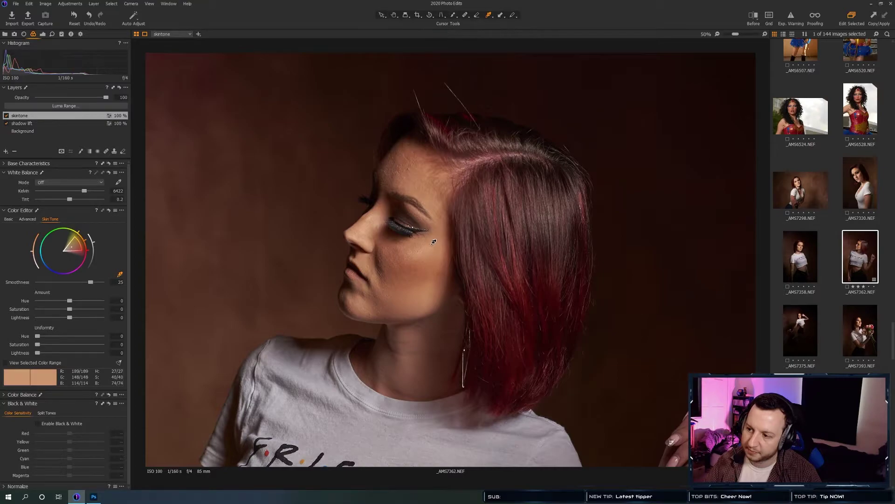
left_click(420, 188)
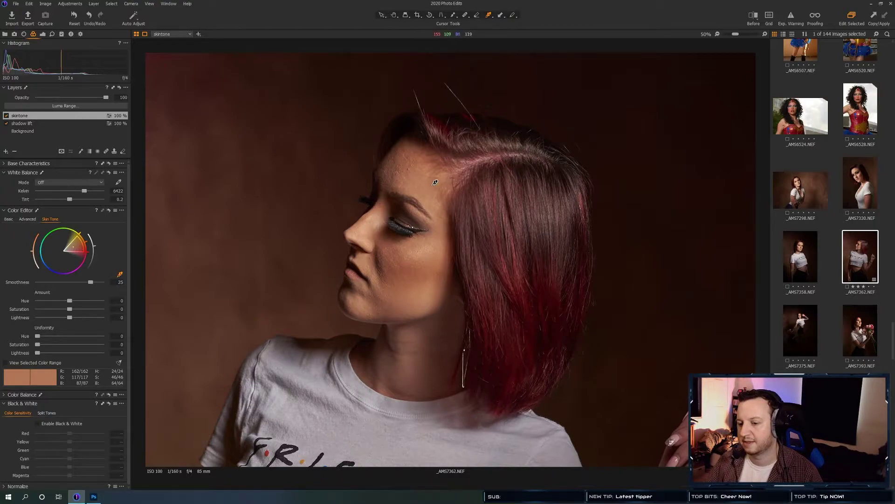
Preview the selected skin colour range, and toggle the skintone mask overlay to check its coverage of the face and neck.
left_click(6, 364)
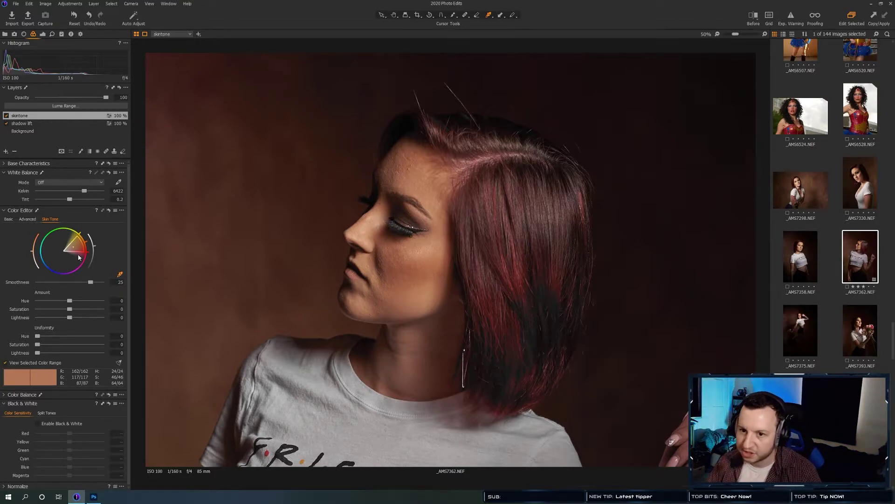
left_click(6, 362)
double_click(38, 118)
right_click(37, 118)
left_click(33, 122)
key("m")
key("m")
key("m")
key("m")
key("m")
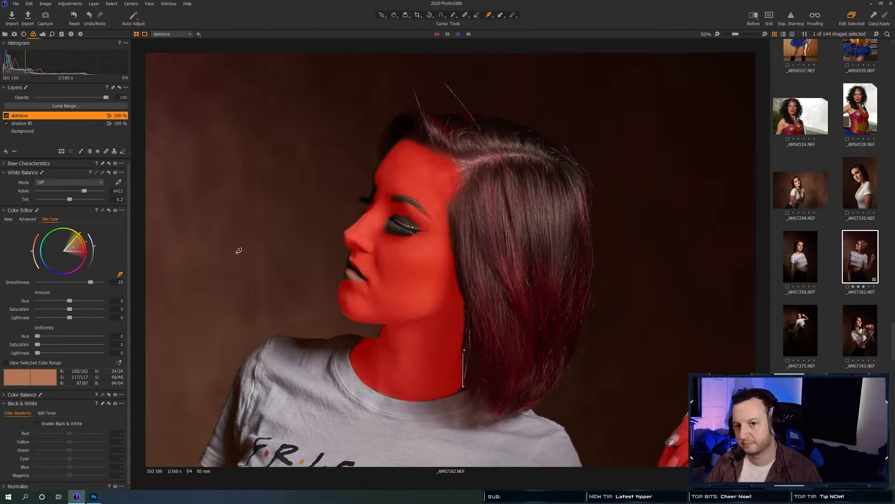
key("m")
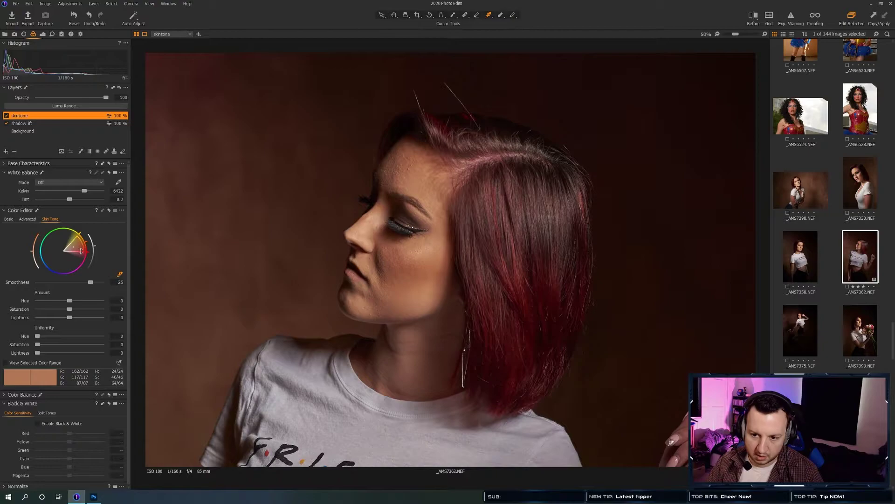
Preview the selected skin colour range on the face and check the whole portrait at full view.
left_click(6, 363)
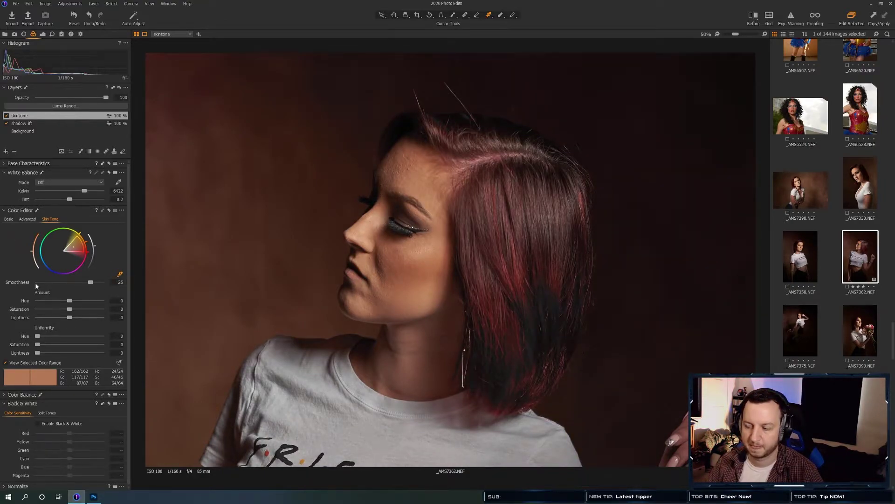
left_click(381, 16)
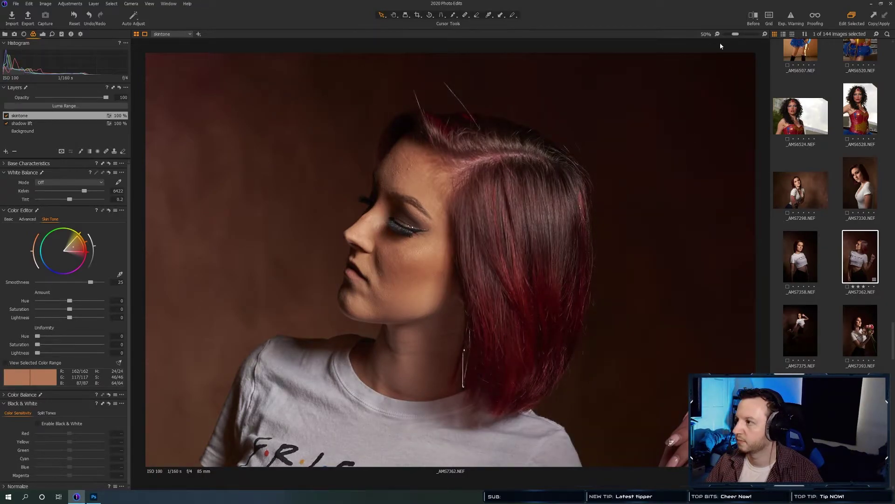
left_click_drag(735, 34, 727, 34)
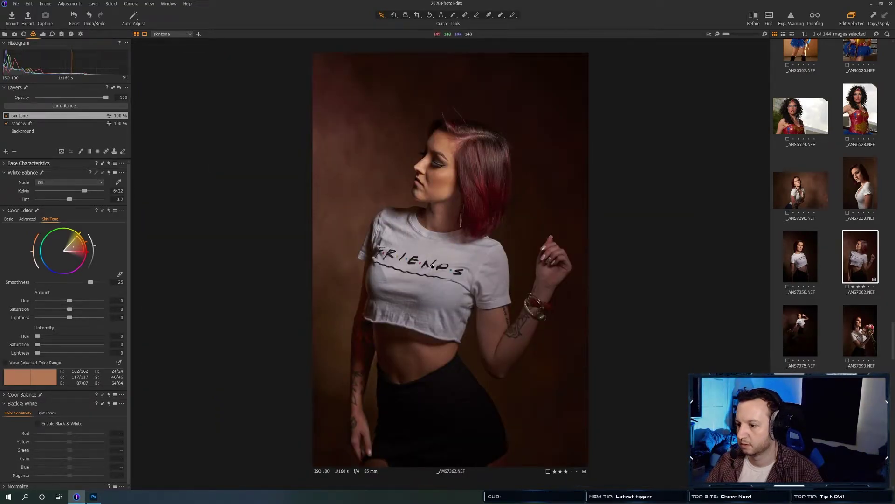
left_click(5, 363)
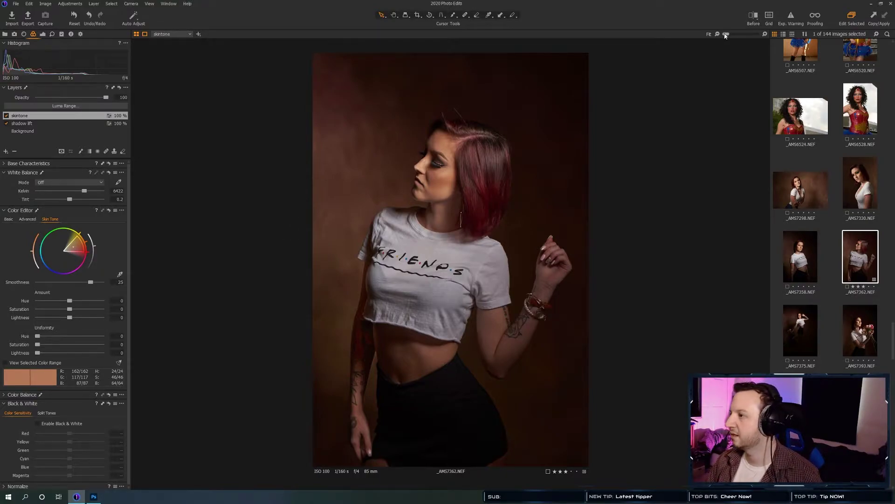
On the skintone layer, set the Skin Tone amount to Hue 0.3 and Lightness 1.2, keeping Saturation at 0.
left_click_drag(726, 36, 738, 34)
left_click_drag(434, 162, 431, 135)
left_click_drag(383, 248, 409, 253)
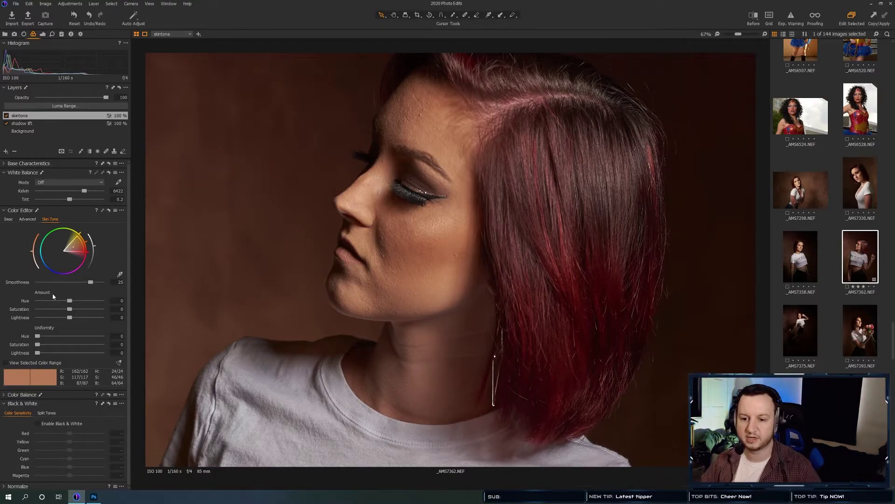
left_click_drag(70, 301, 61, 300)
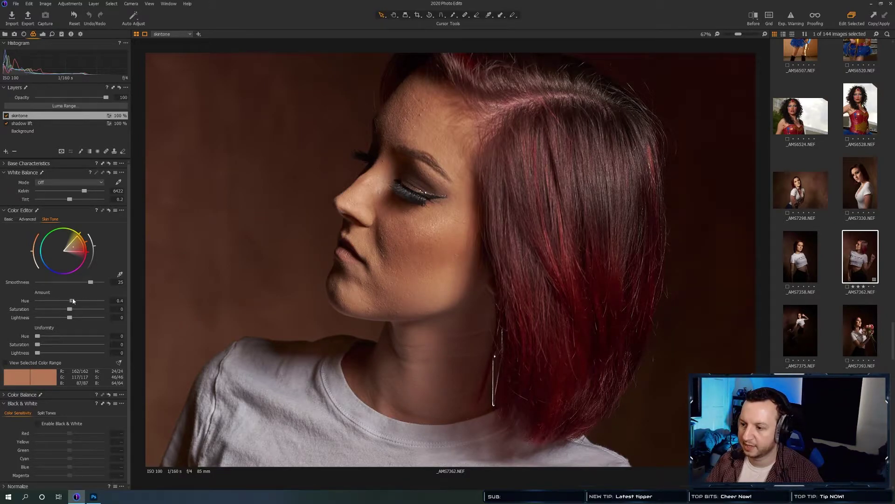
mouse_move(58, 301)
left_mouse_down()
mouse_move(36, 302)
mouse_move(113, 306)
mouse_move(69, 303)
left_mouse_up()
mouse_move(70, 311)
left_mouse_down()
mouse_move(42, 311)
mouse_move(53, 312)
left_mouse_up()
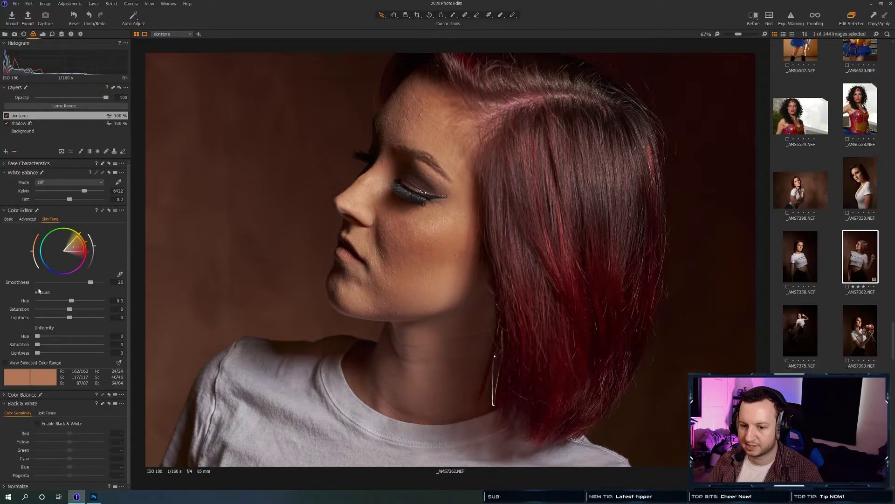
left_click(69, 318)
left_click_drag(61, 319, 73, 319)
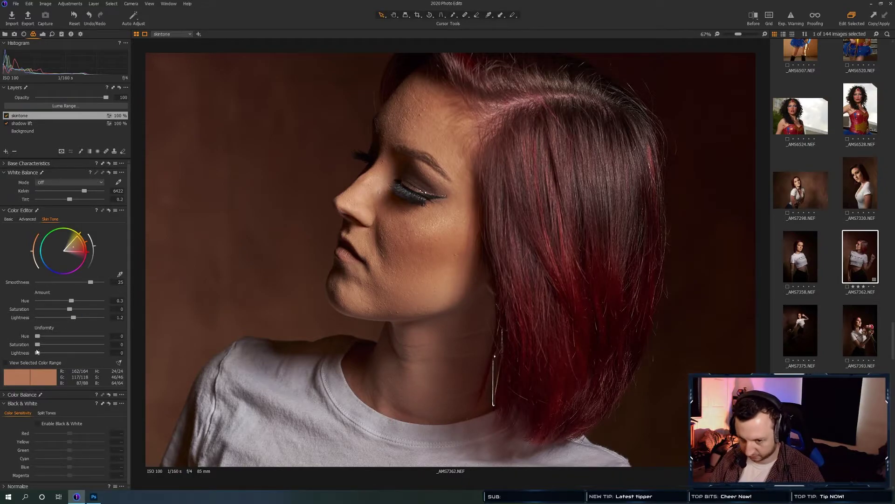
Set the skin tone's Hue uniformity to 75 and widen the selected colour range on the colour wheel.
left_click(474, 276)
left_click_drag(738, 34, 734, 34)
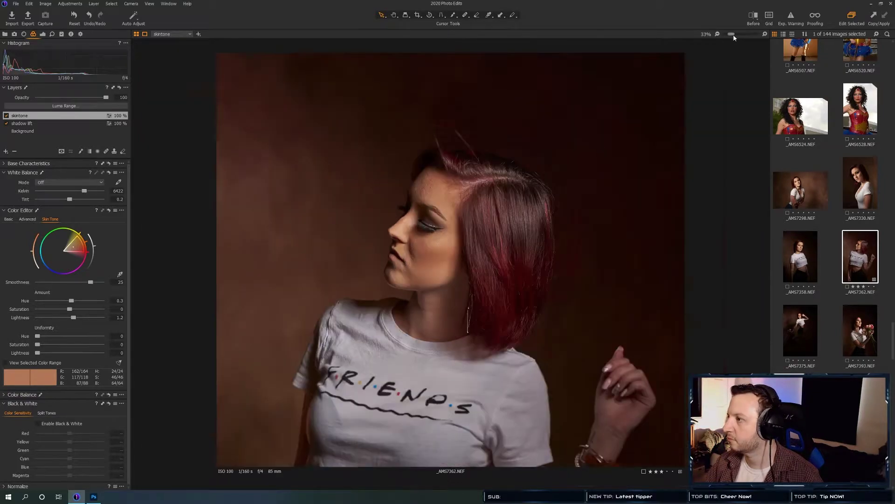
scroll(466, 210, "down", 4)
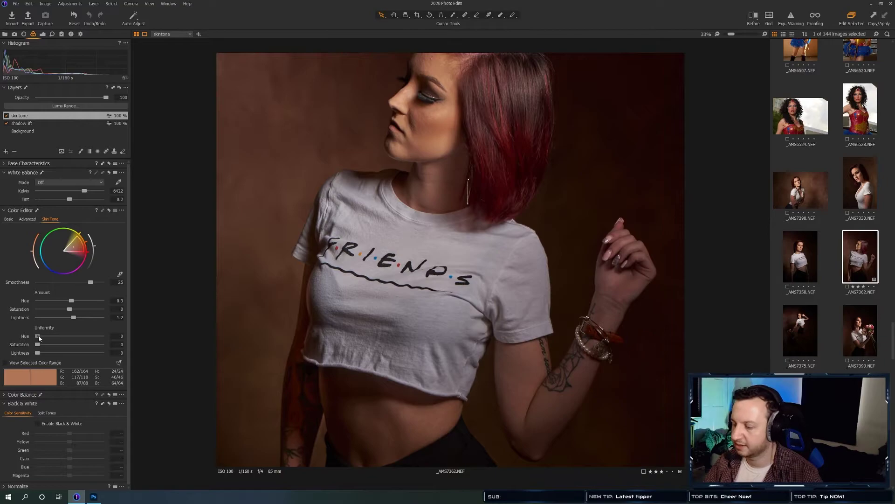
left_click_drag(38, 336, 88, 335)
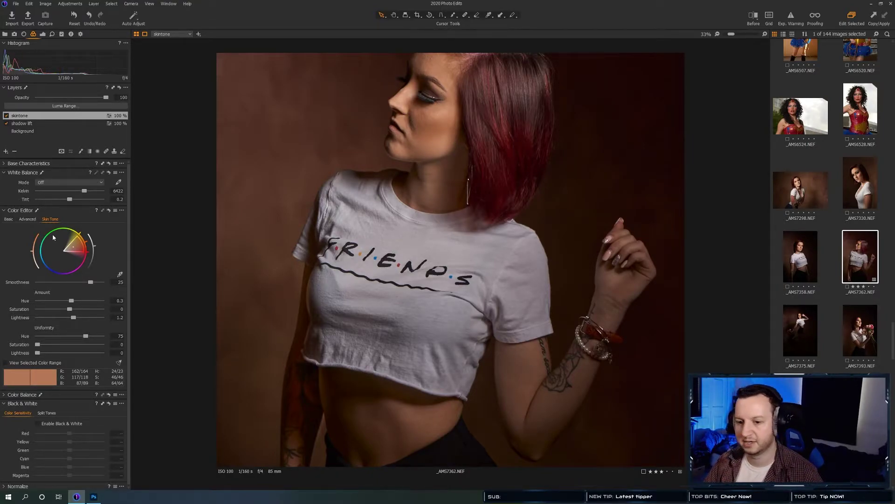
mouse_move(78, 249)
left_mouse_down()
mouse_move(79, 257)
mouse_move(66, 245)
mouse_move(62, 254)
left_mouse_up()
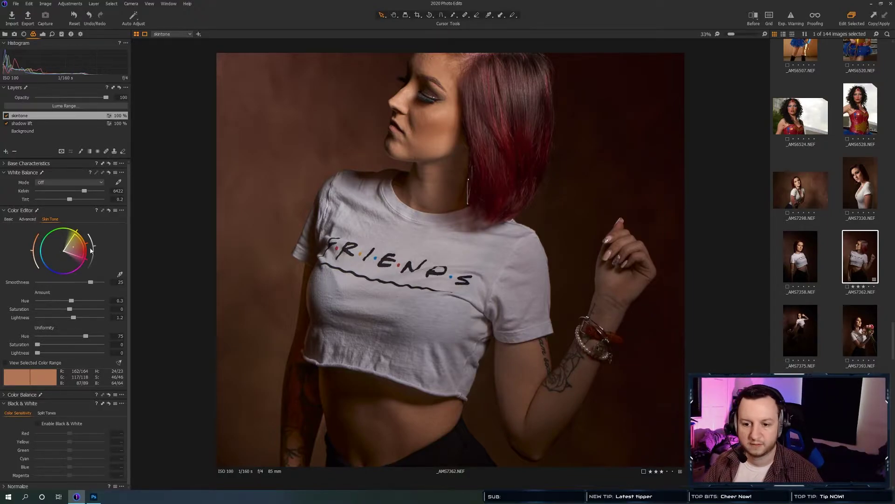
Try skin tone Hue amounts of -0.2, 0.3 and -1.7, comparing them against the image without the Color Editor adjustment.
left_click_drag(71, 300, 66, 300)
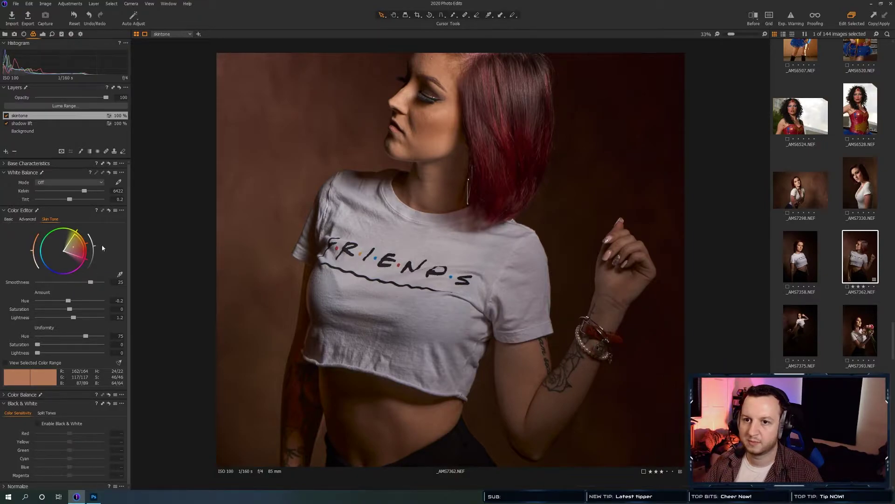
left_click(109, 210)
key("ctrl+z")
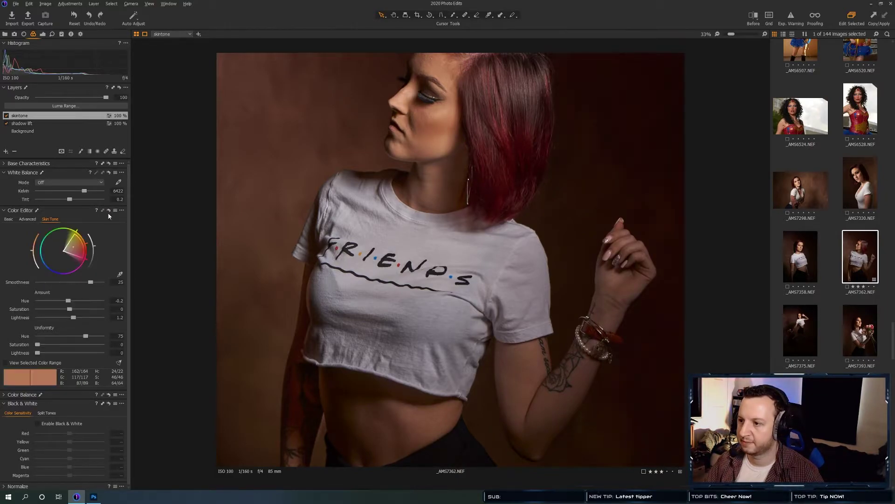
left_click(109, 210)
left_click(107, 211)
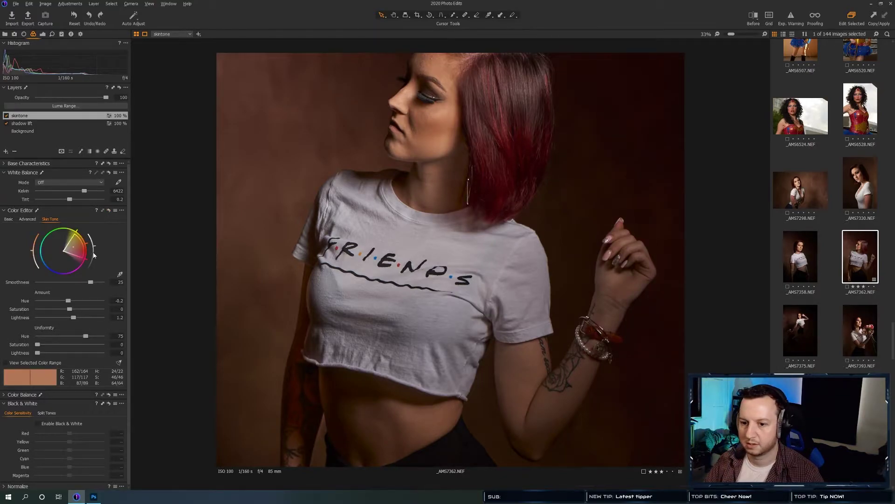
left_click_drag(68, 300, 72, 302)
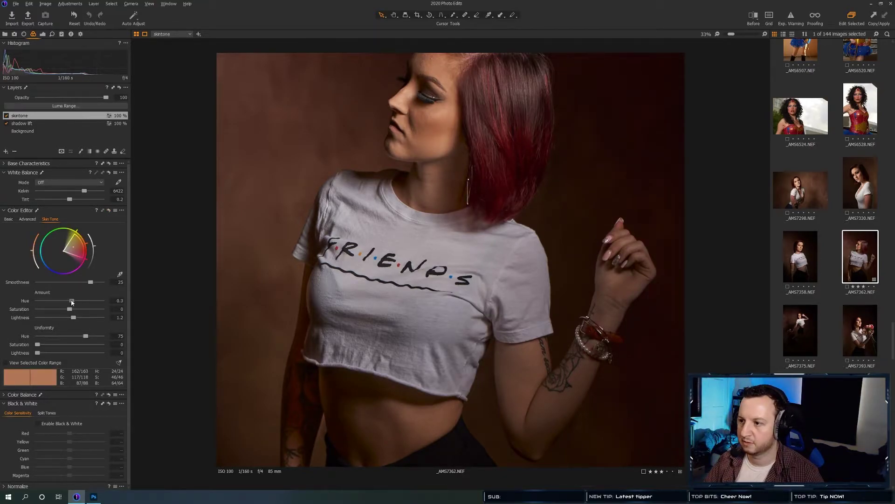
left_click(109, 212)
left_click_drag(109, 212, 107, 213)
left_click(108, 212)
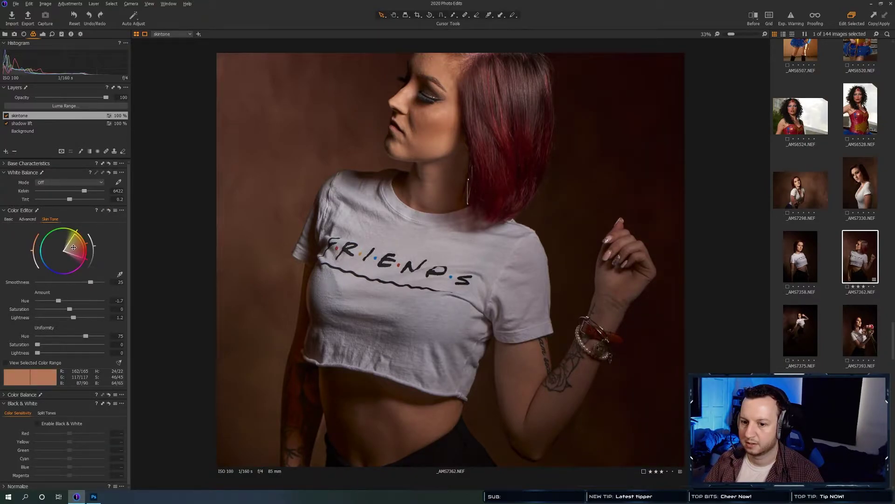
Shift the reference skin colour redder on the colour wheel, set the Hue amount to 1, and compare before and after.
left_click_drag(78, 248, 76, 248)
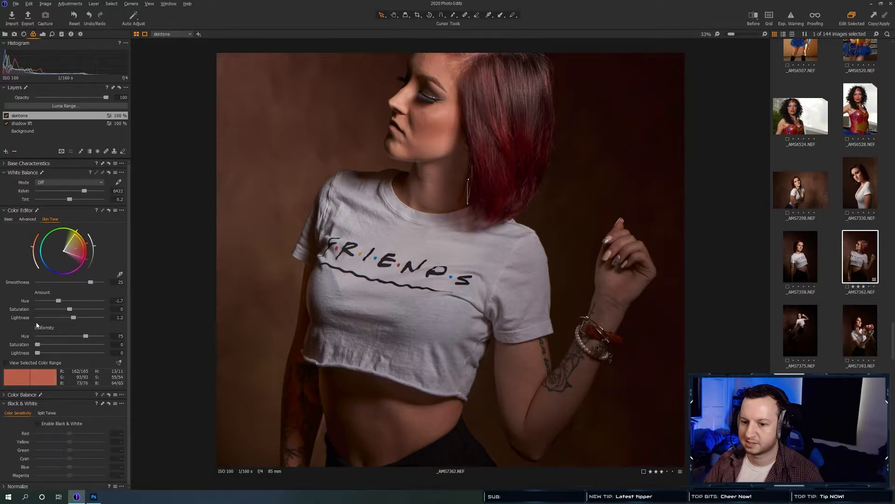
left_click(75, 303)
mouse_move(74, 305)
left_mouse_down()
mouse_move(88, 307)
mouse_move(76, 301)
left_mouse_up()
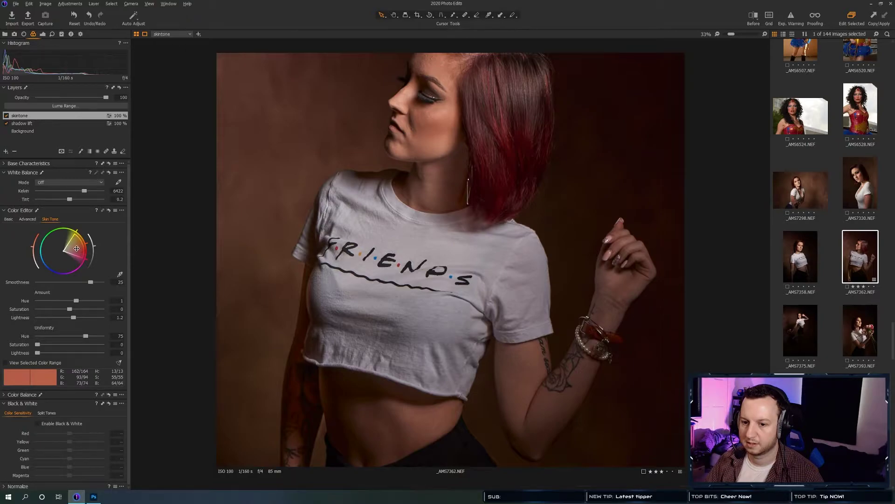
left_click_drag(76, 248, 74, 248)
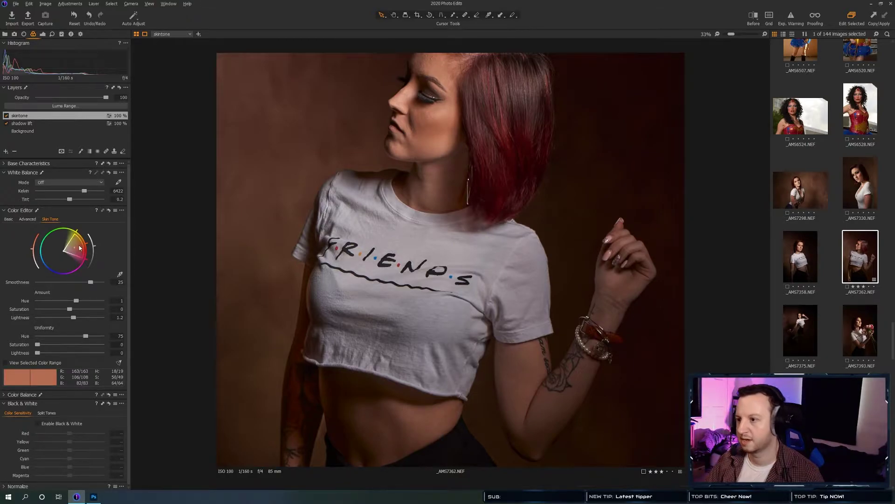
left_click(108, 210)
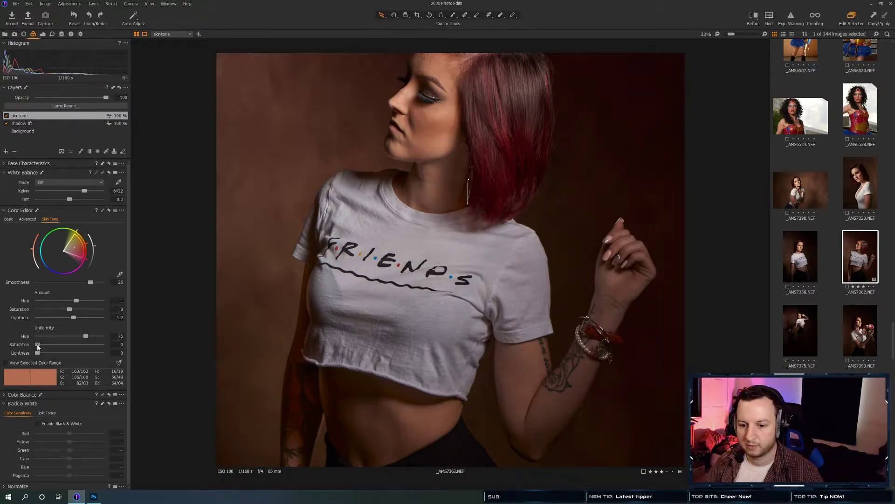
Set the skin tone uniformity to Saturation 25 and Lightness 49.
left_click_drag(76, 348, 96, 357)
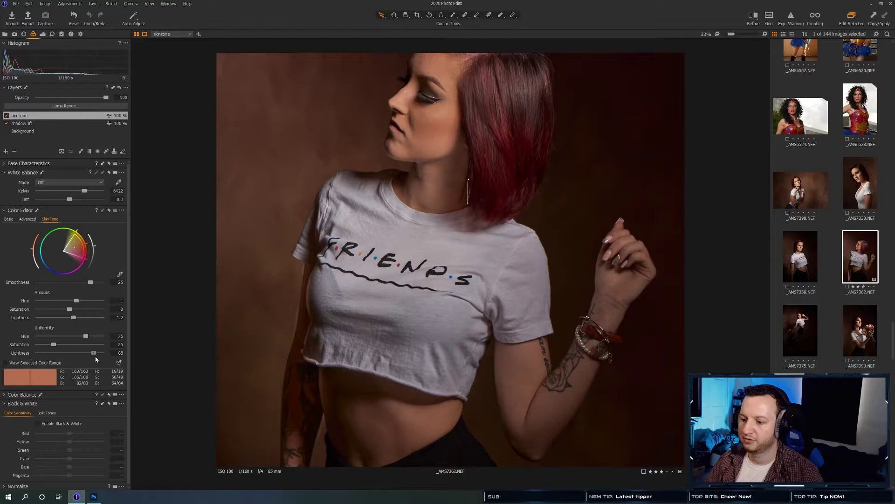
left_click_drag(97, 356, 72, 365)
Compare the whole portrait with the skintone layer switched off and on several times, leaving the layer on.
left_click_drag(733, 34, 723, 35)
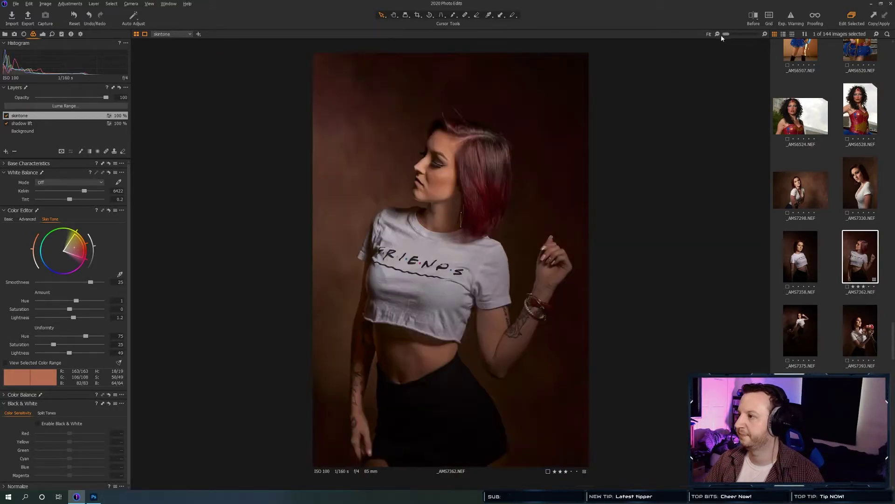
left_click(6, 115)
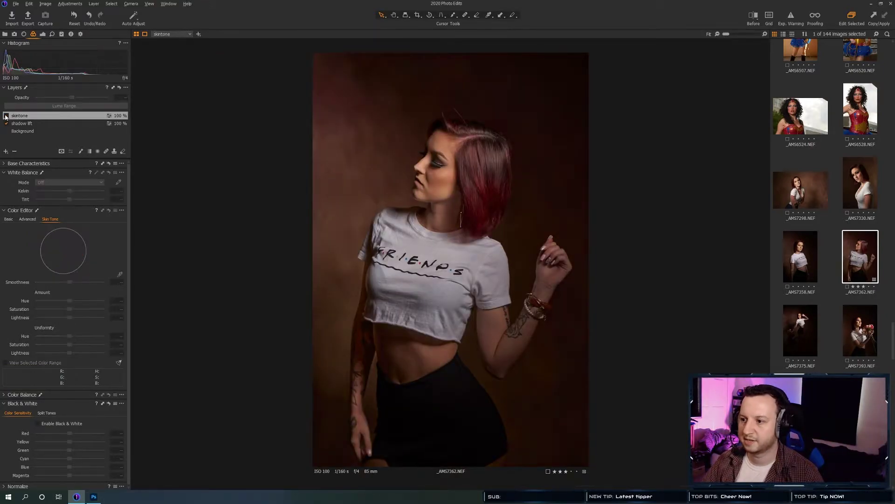
left_click(6, 115)
left_click(6, 116)
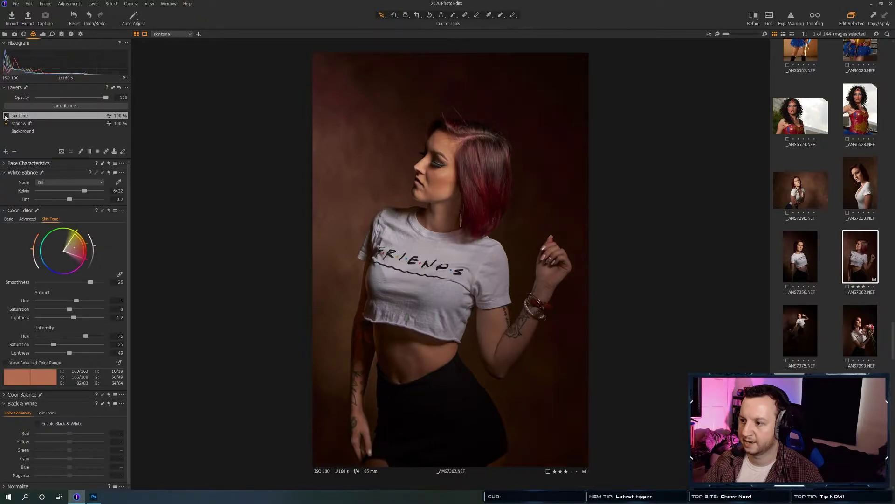
left_click(6, 116)
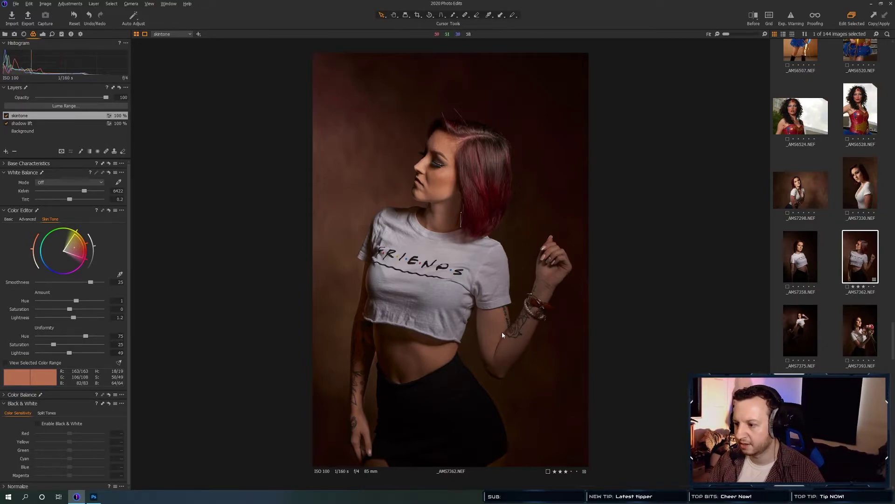
left_click(6, 115)
left_click(7, 115)
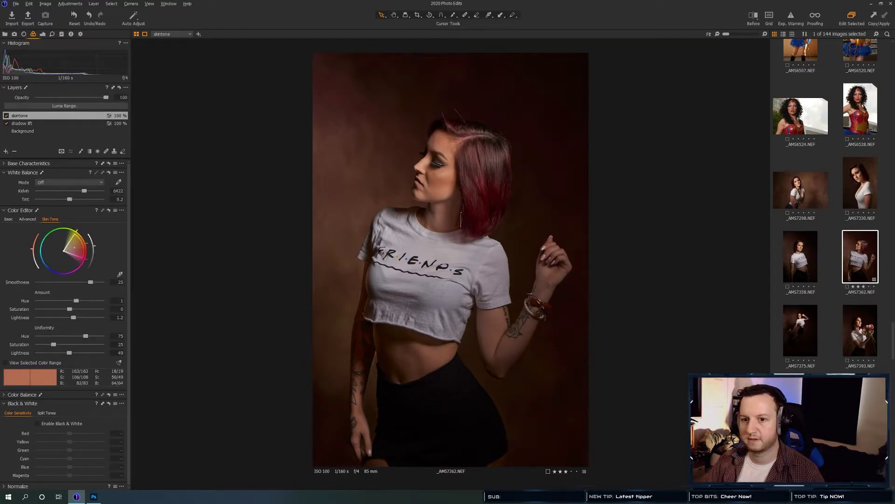
left_click(6, 116)
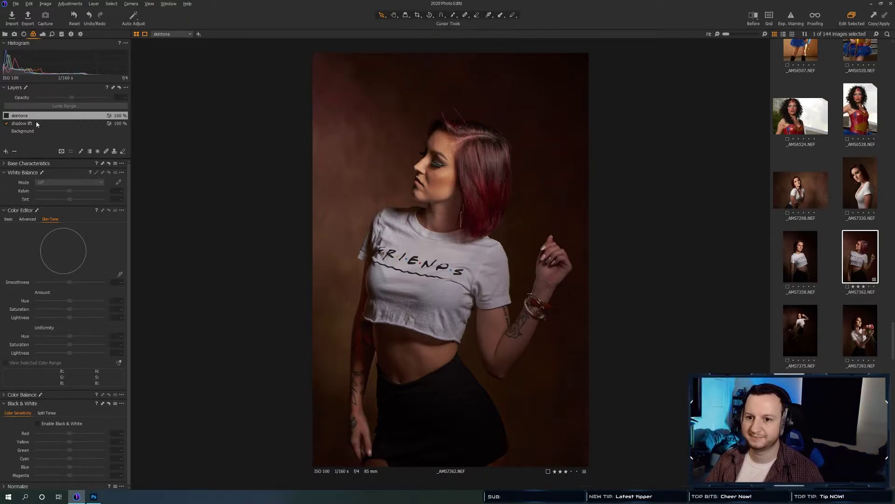
left_click(6, 116)
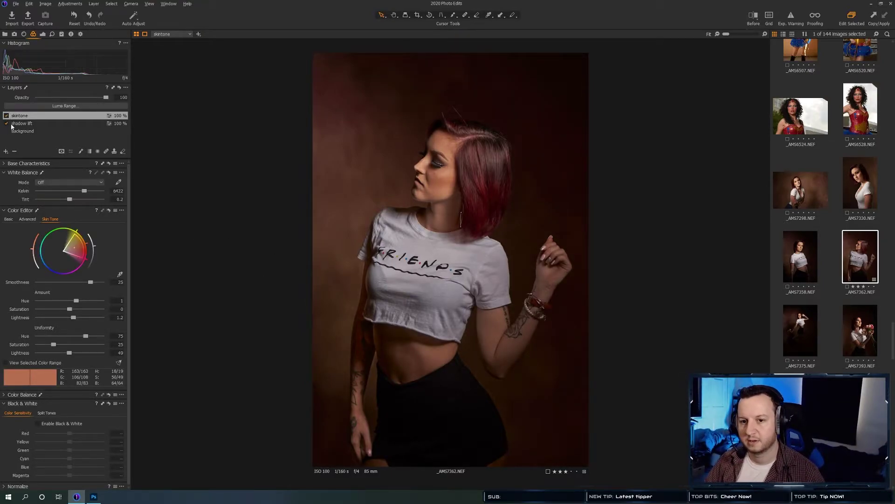
Compare the portrait without the shadow lift layer and reduce that layer's opacity to 61.
left_click(6, 124)
left_click(7, 123)
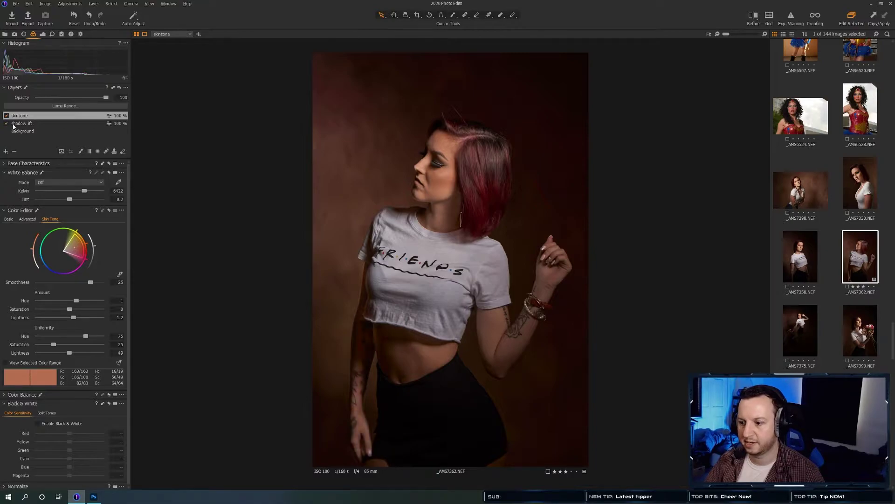
left_click(14, 124)
left_click_drag(105, 98, 78, 100)
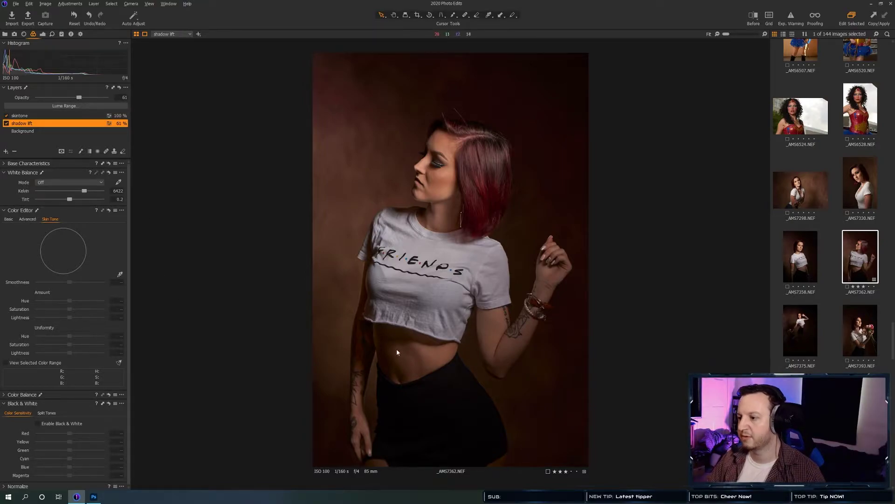
Add a new adjustment layer named "skirt fix" and bring the black skirt into close view.
left_click(6, 151)
double_click(34, 116)
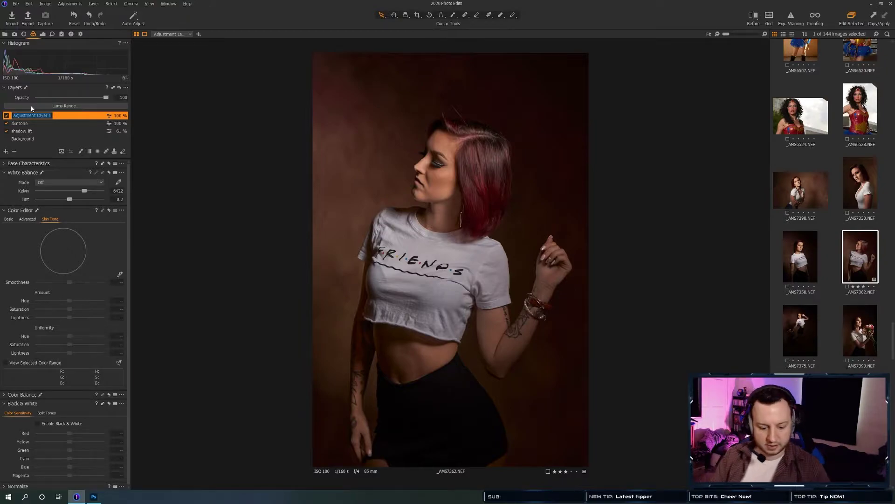
type("skrt fix")
key("Return")
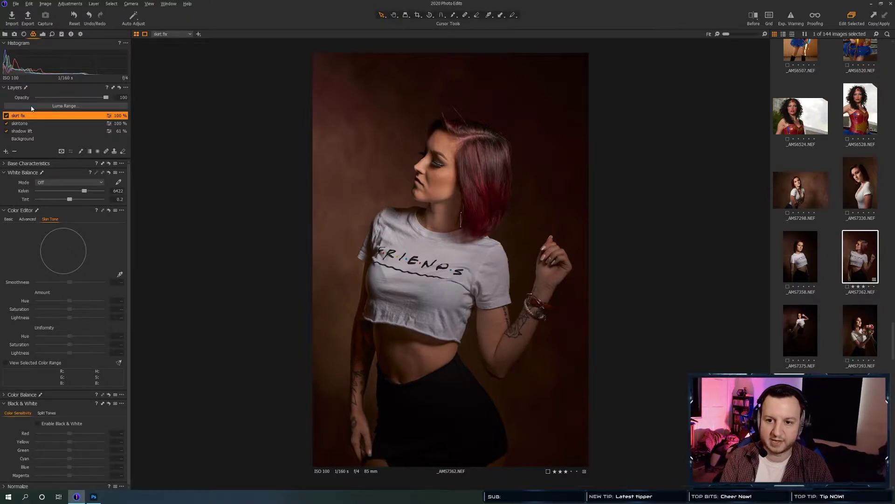
left_click_drag(725, 35, 738, 34)
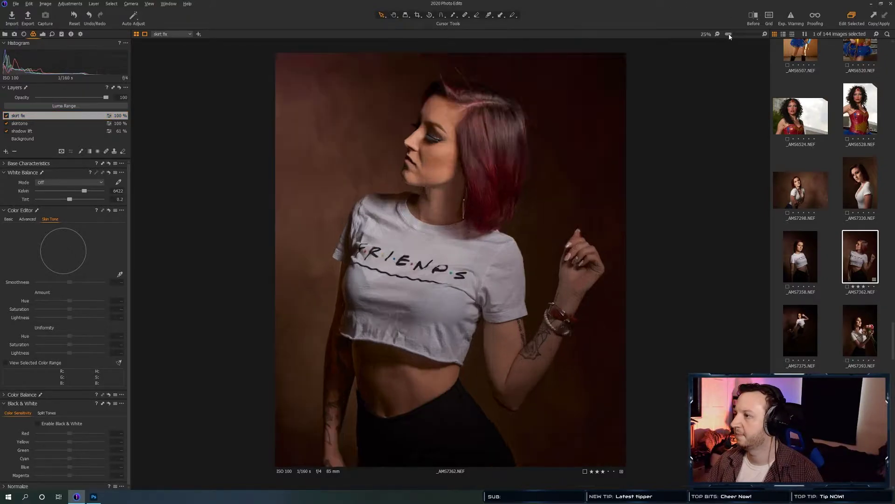
scroll(514, 254, "down", 8)
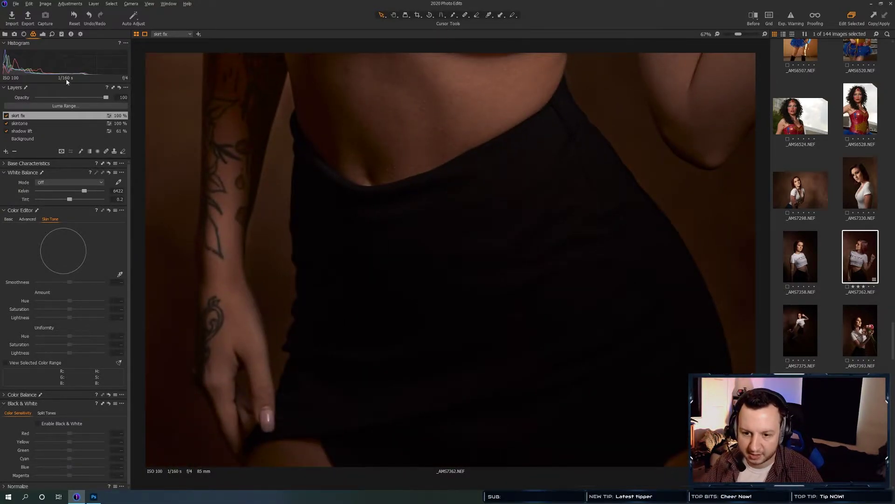
left_click(42, 34)
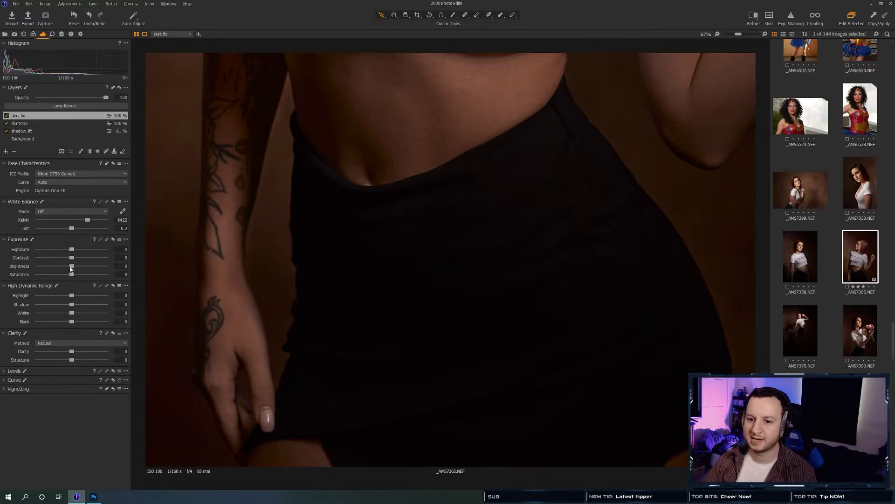
left_click(33, 34)
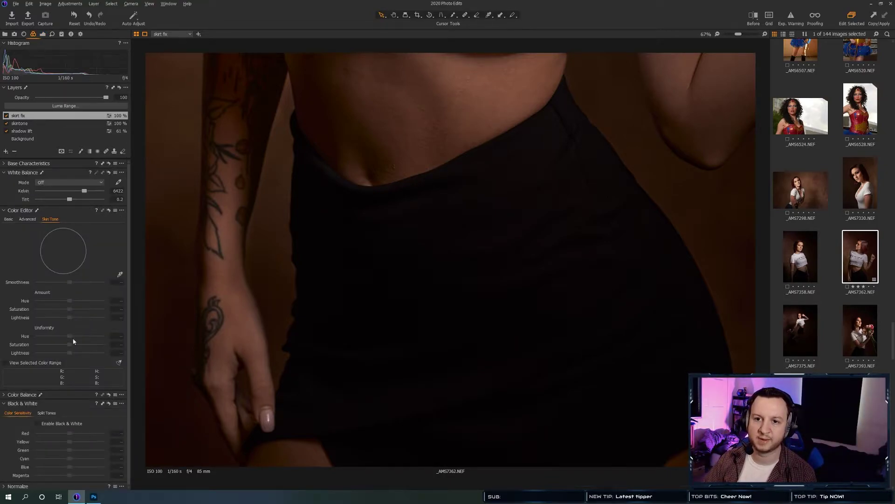
left_click(24, 34)
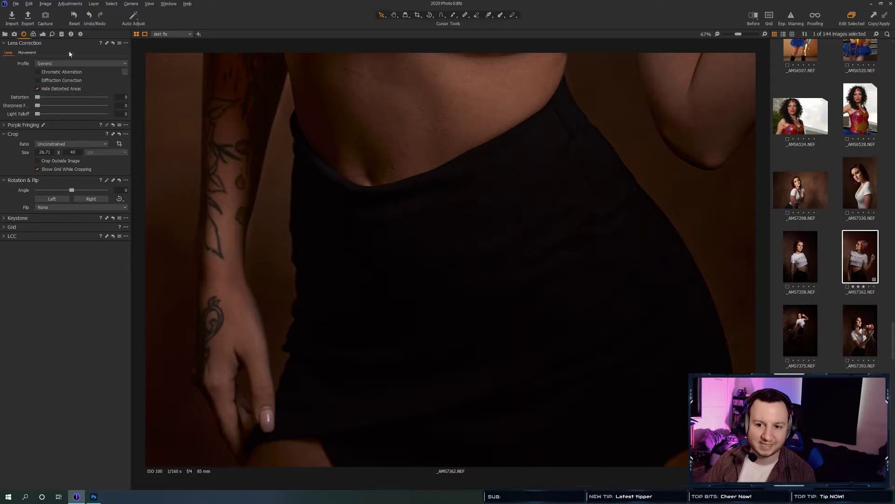
Raise the skirt fix layer's Shadow to 100 and brush a first mask stroke across the skirt below the waistband.
left_click(43, 34)
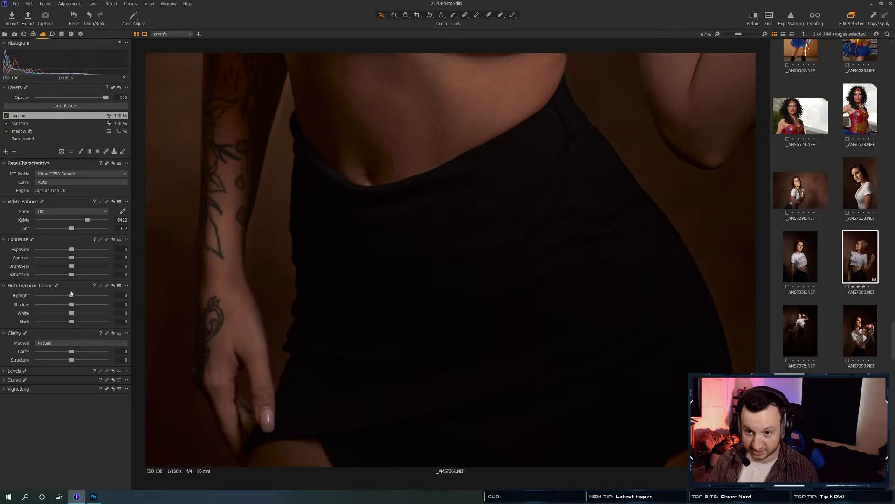
left_click_drag(72, 305, 115, 330)
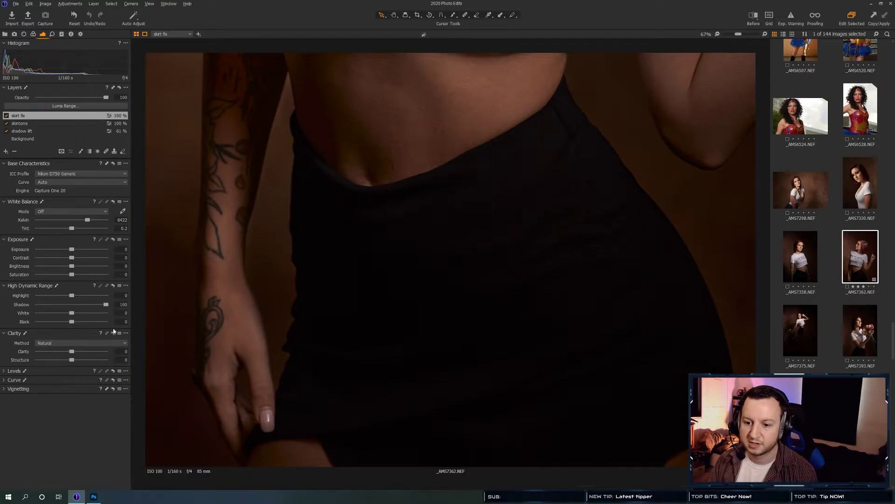
key("b")
mouse_move(484, 249)
left_mouse_down()
mouse_move(469, 208)
mouse_move(485, 200)
mouse_move(405, 232)
mouse_move(447, 201)
mouse_move(440, 211)
mouse_move(529, 167)
mouse_move(552, 143)
mouse_move(508, 160)
mouse_move(476, 194)
mouse_move(556, 164)
mouse_move(537, 126)
mouse_move(529, 164)
left_mouse_up()
key("bracketleft")
key("bracketleft")
key("bracketleft")
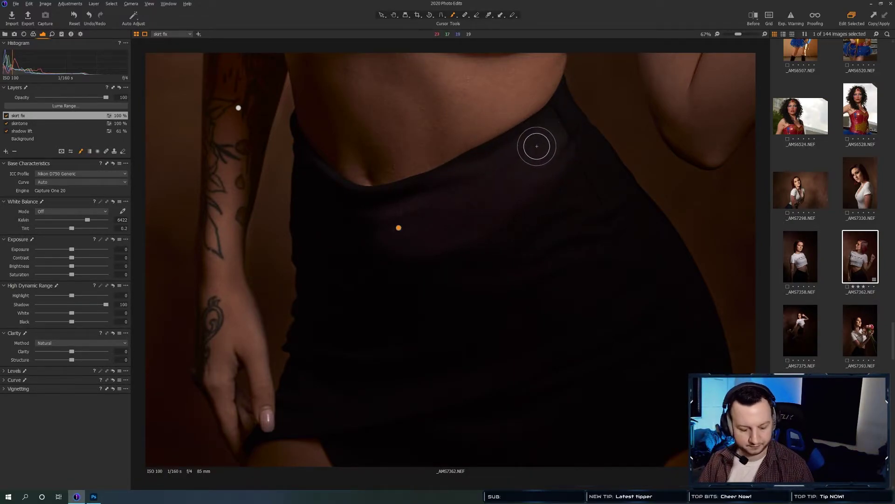
Display the mask overlay and paint the mask from the waistband's high corner down along the outer hip edge of the skirt.
key("m")
mouse_move(561, 110)
left_mouse_down()
mouse_move(685, 283)
mouse_move(693, 306)
left_mouse_up()
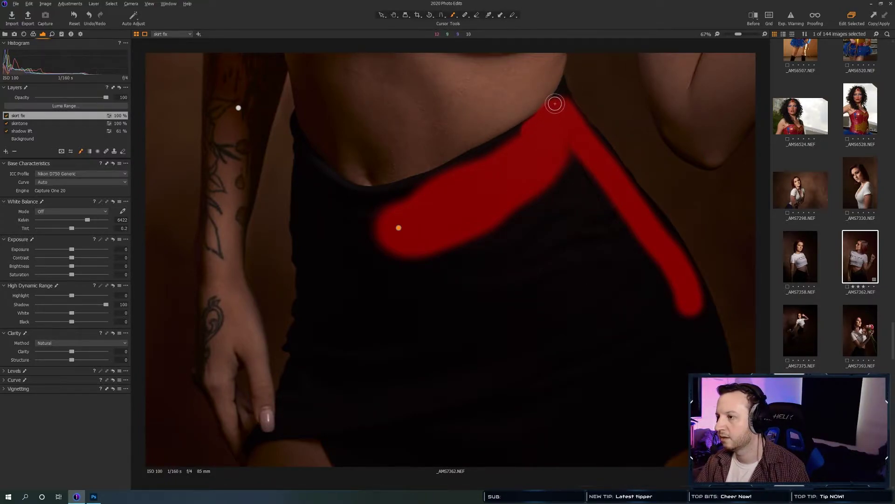
right_click(554, 176)
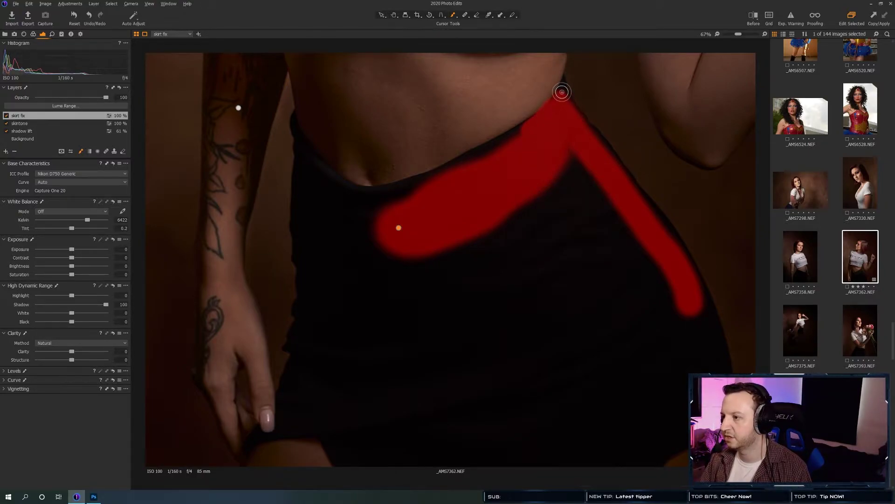
mouse_move(563, 80)
left_mouse_down()
mouse_move(656, 224)
mouse_move(644, 244)
left_mouse_up()
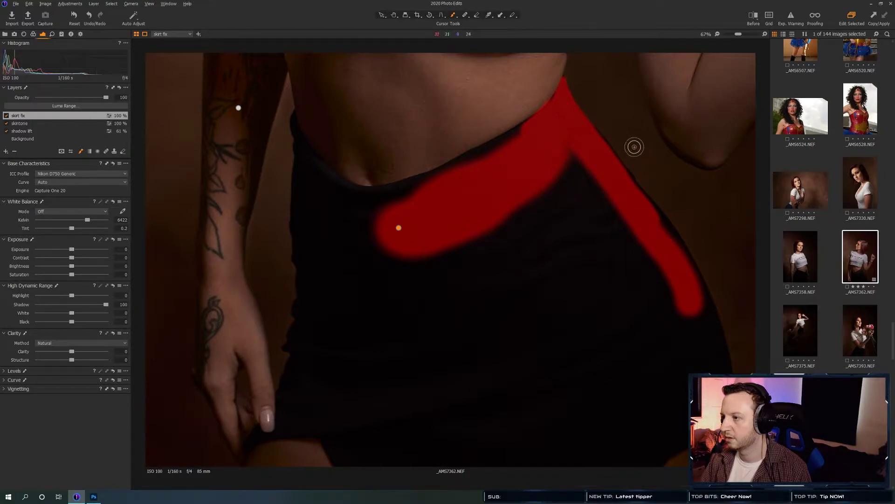
mouse_move(593, 140)
left_mouse_down()
mouse_move(695, 272)
mouse_move(729, 373)
left_mouse_up()
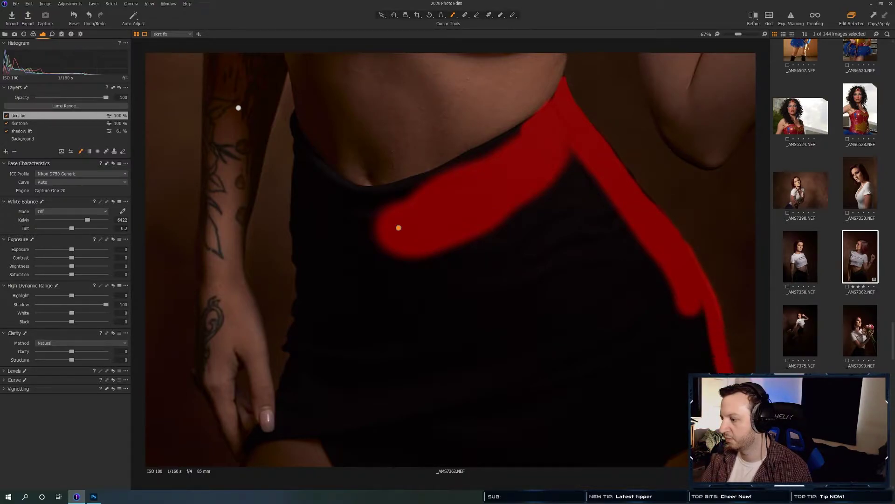
Paint the mask outline along the skirt's waistband, hand-side edge and hem, fill the outlined area and hide the overlay.
mouse_move(603, 374)
left_mouse_down()
mouse_move(615, 272)
mouse_move(629, 314)
left_mouse_up()
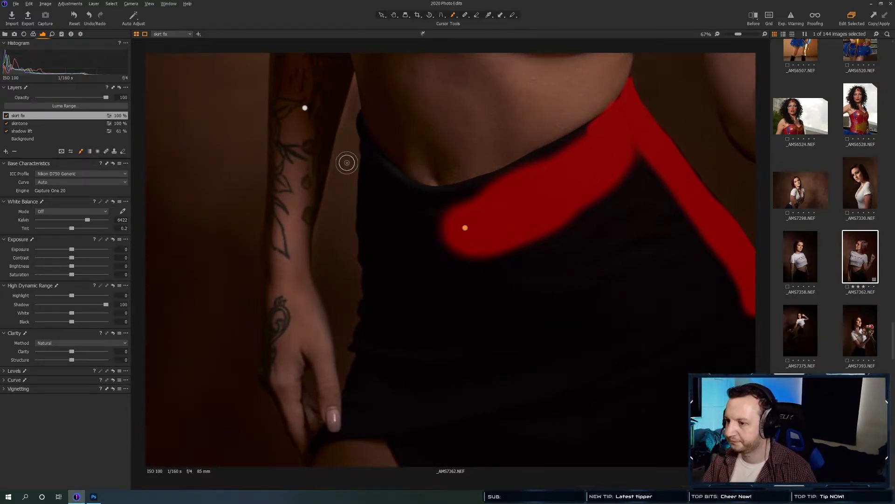
mouse_move(373, 165)
left_mouse_down()
mouse_move(434, 197)
mouse_move(490, 189)
left_mouse_up()
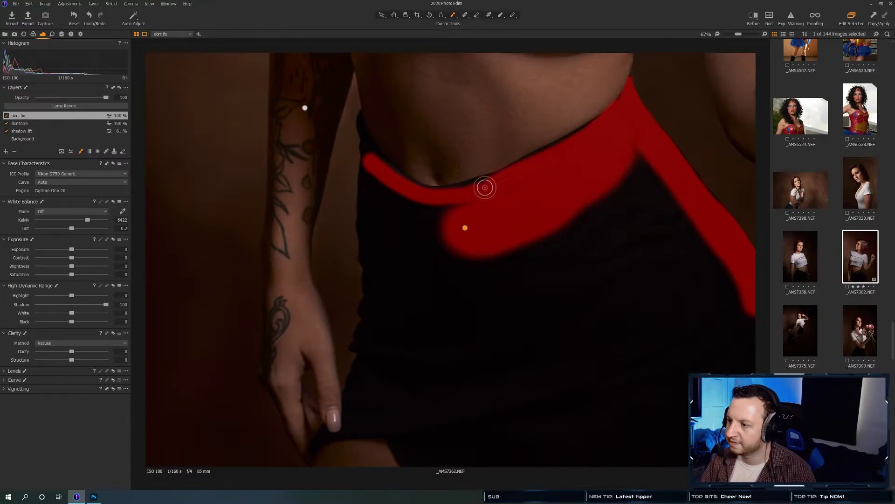
mouse_move(402, 186)
left_mouse_down()
mouse_move(369, 165)
mouse_move(368, 309)
mouse_move(364, 227)
mouse_move(373, 289)
mouse_move(348, 425)
mouse_move(397, 434)
mouse_move(407, 455)
mouse_move(497, 378)
left_mouse_up()
mouse_move(402, 452)
left_mouse_down()
mouse_move(420, 464)
mouse_move(482, 467)
mouse_move(688, 463)
left_mouse_up()
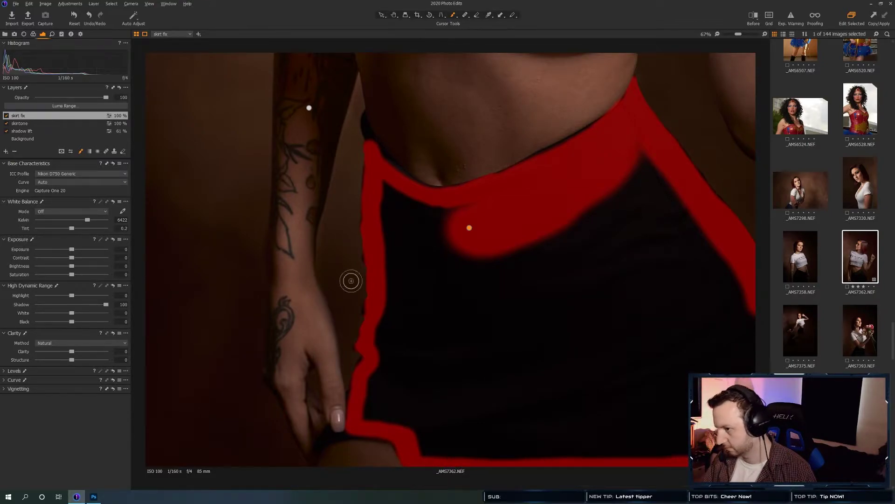
right_click(81, 121)
left_click(100, 137)
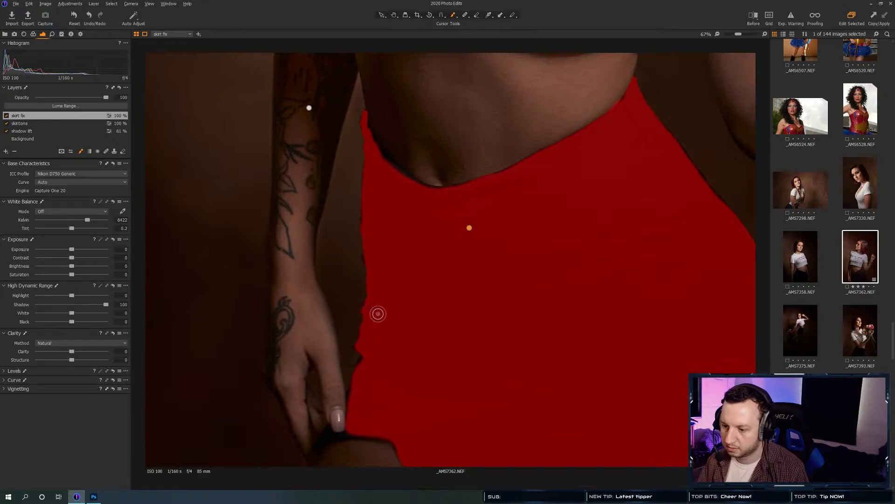
key("m")
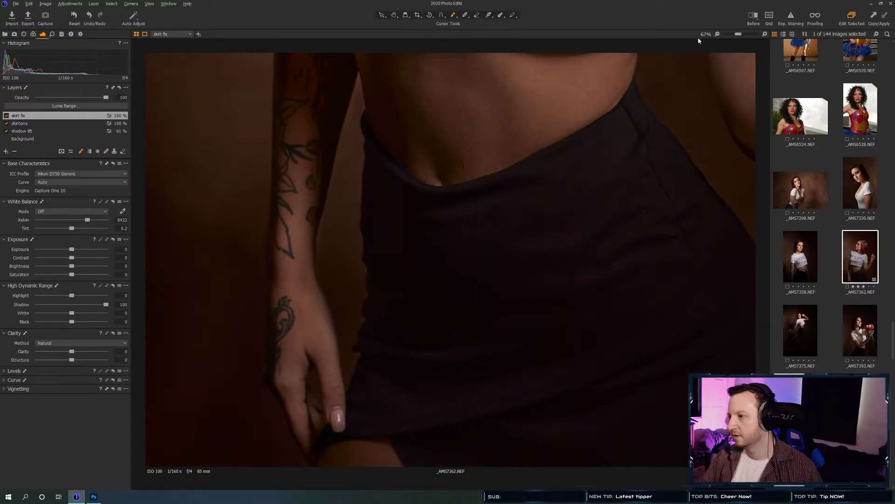
Set the skirt fix layer's Shadow to 61, Exposure to 0.9 and Saturation to -55, judging it on the whole portrait.
left_click_drag(737, 36, 730, 37)
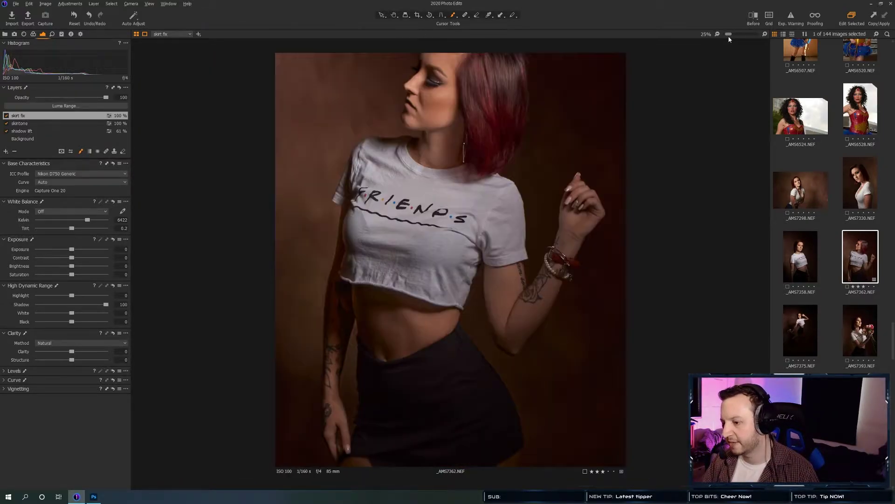
left_click_drag(105, 304, 89, 306)
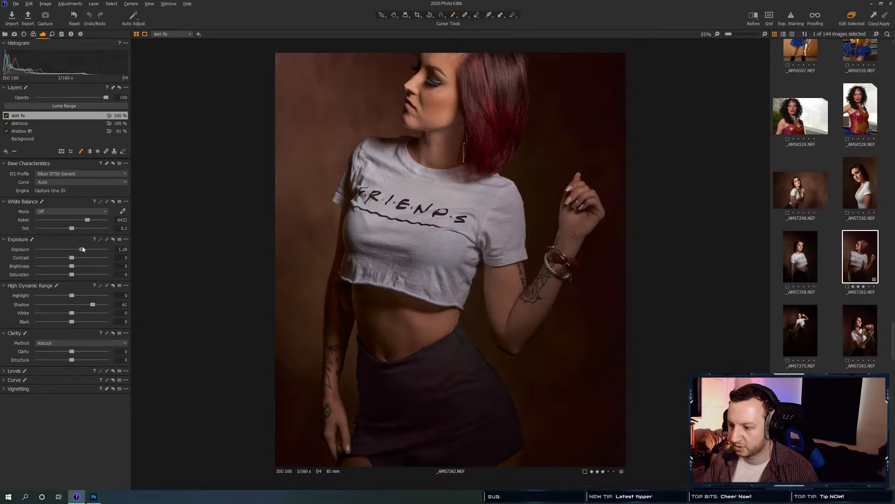
left_click_drag(82, 249, 79, 247)
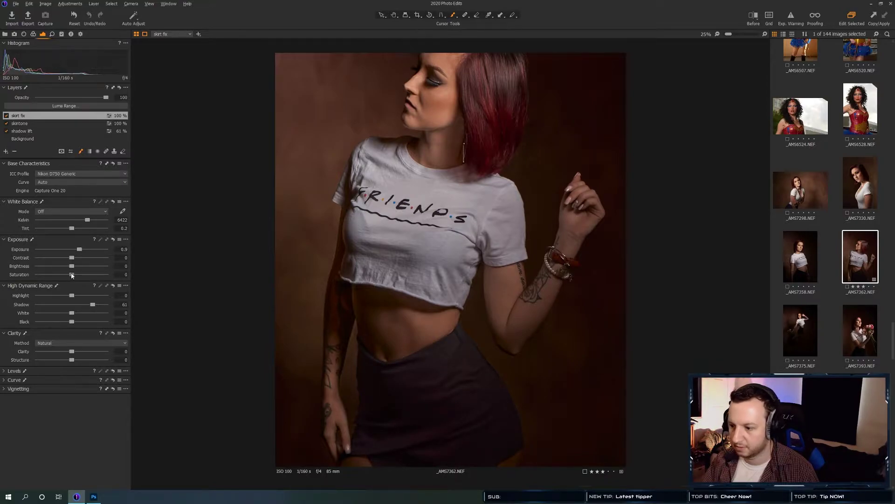
left_click_drag(72, 276, 56, 277)
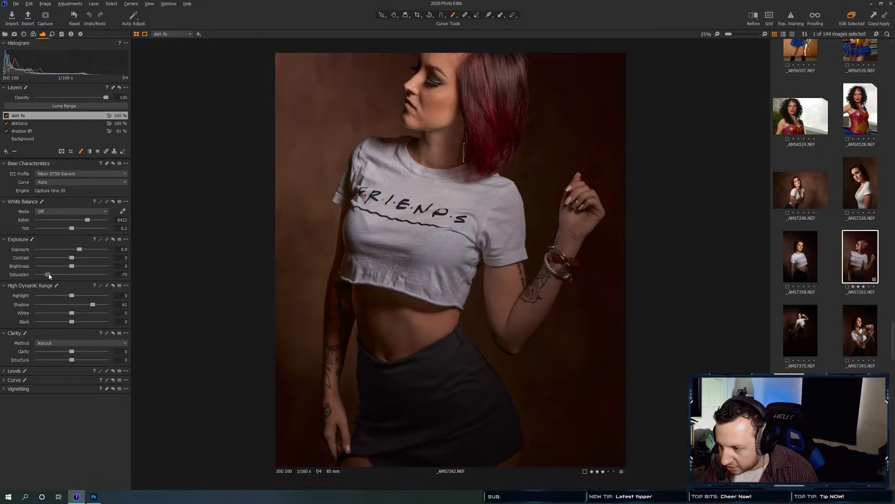
Refine the skirt's tones with Highlight 16, Shadow 39, White 91, Black -6, Contrast 16 and Brightness 8.
left_click_drag(69, 325, 67, 325)
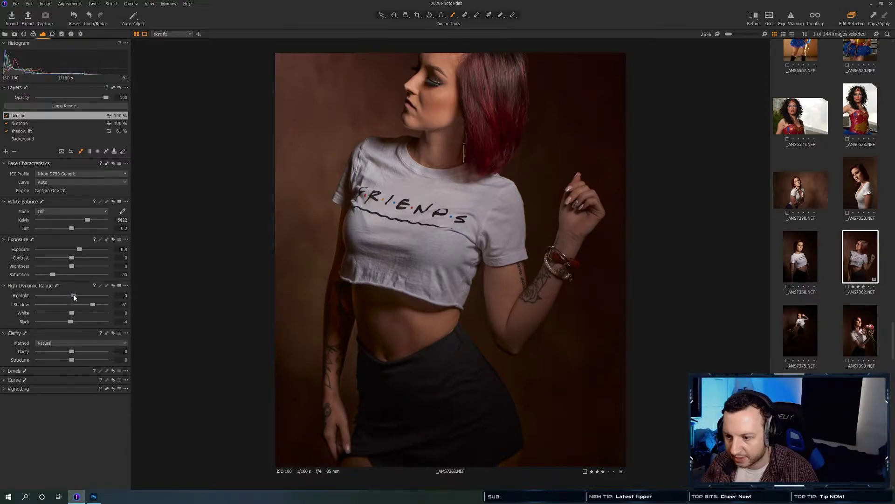
left_click_drag(60, 296, 87, 318)
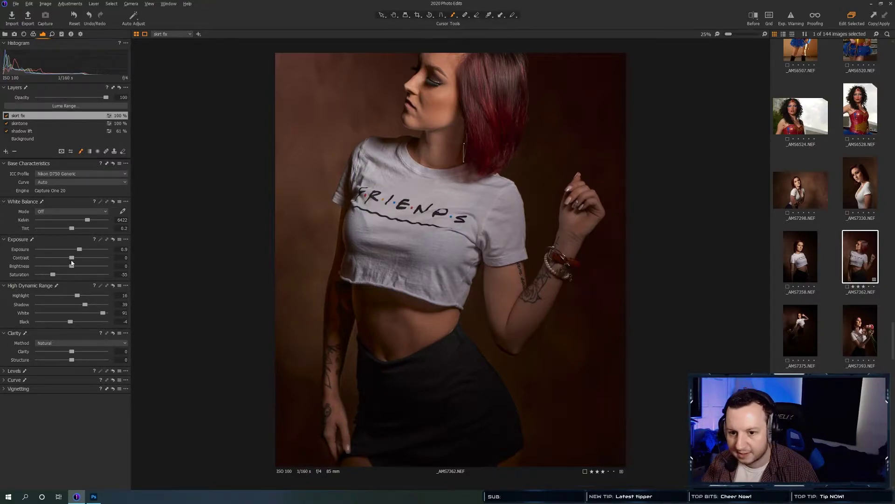
left_click_drag(73, 260, 77, 269)
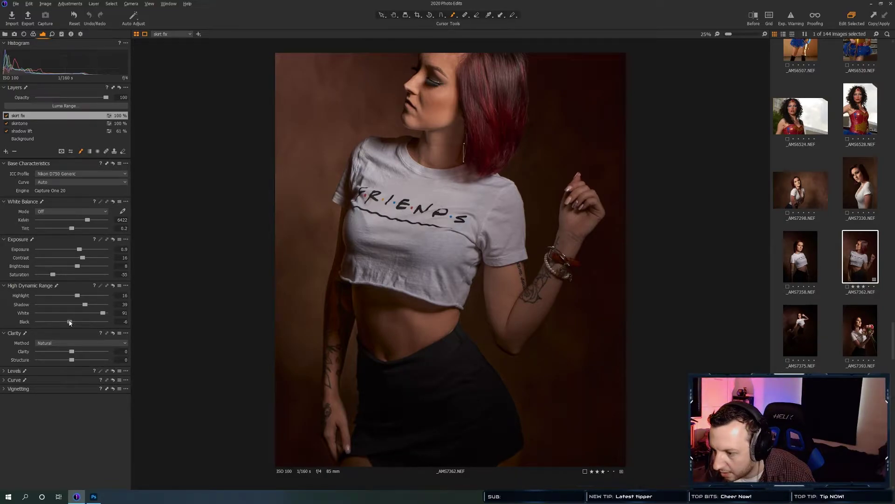
Compare the portrait with the skirt fix layer off and on, and set the layer's Shadow to 86.
left_click(6, 116)
left_click(6, 116)
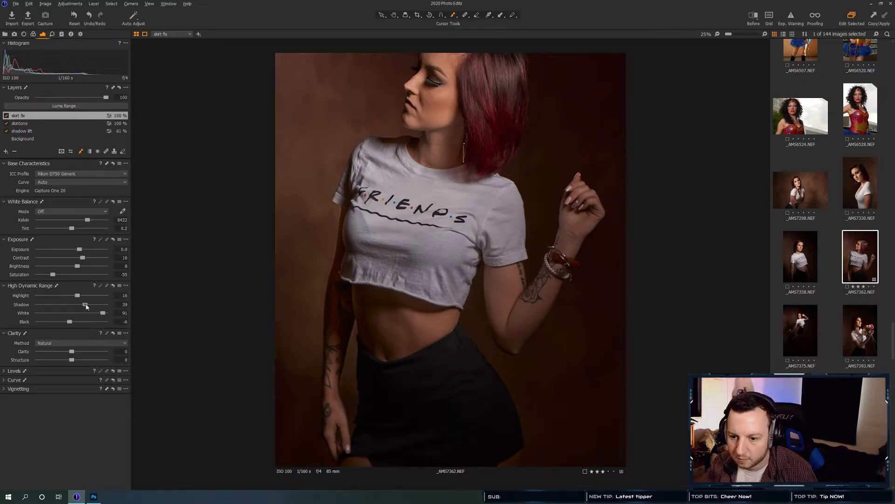
left_click_drag(87, 305, 96, 305)
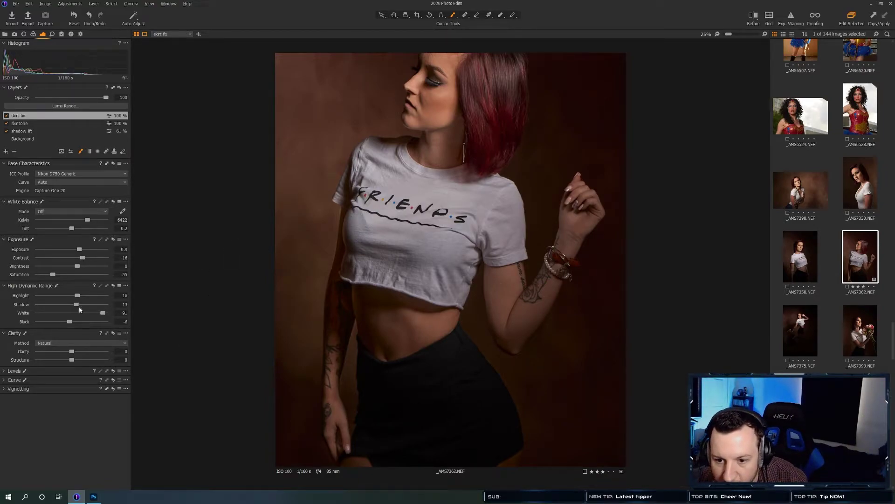
left_click_drag(76, 305, 103, 308)
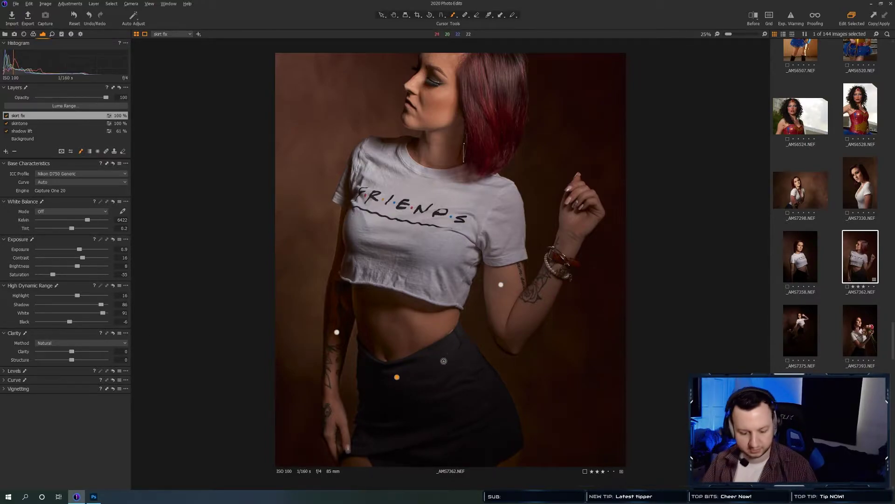
Enlarge the mask brush, reduce its Flow to 12, turn off Auto Mask and soften its edge.
key("]")
key("]")
key("]")
key("]")
key("]")
key("]")
key("]")
key("]")
key("]")
key("]")
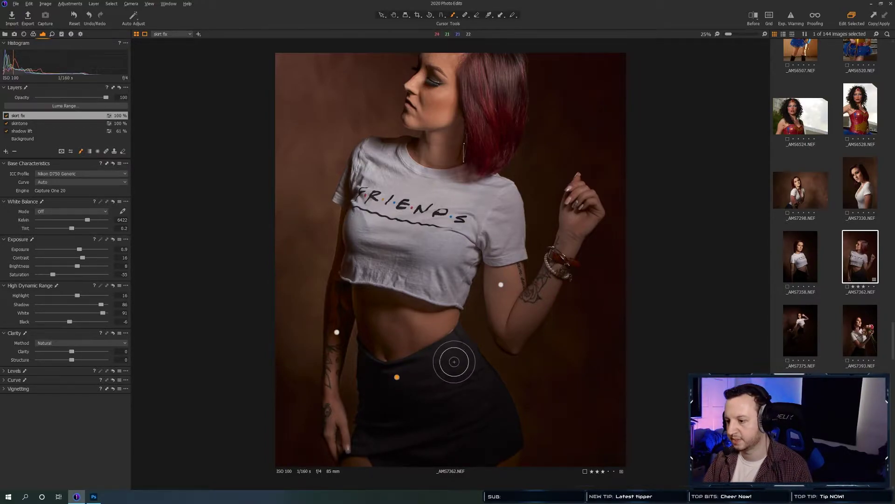
right_click(451, 340)
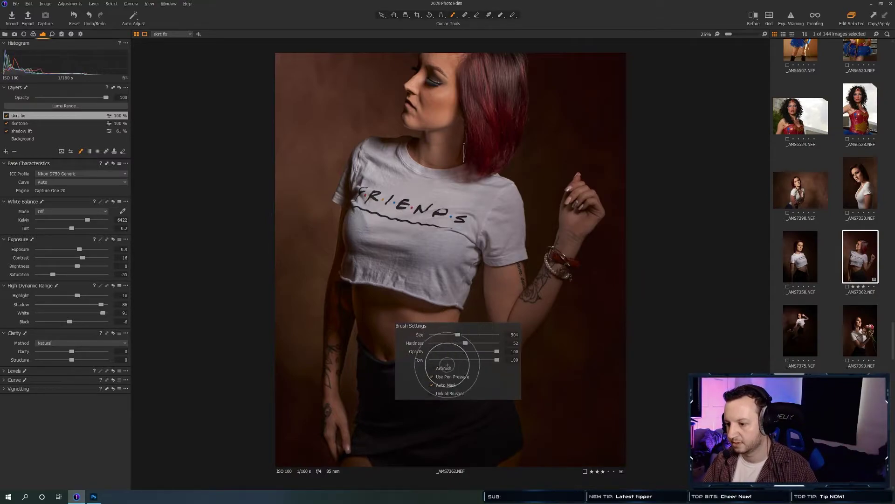
left_click(432, 384)
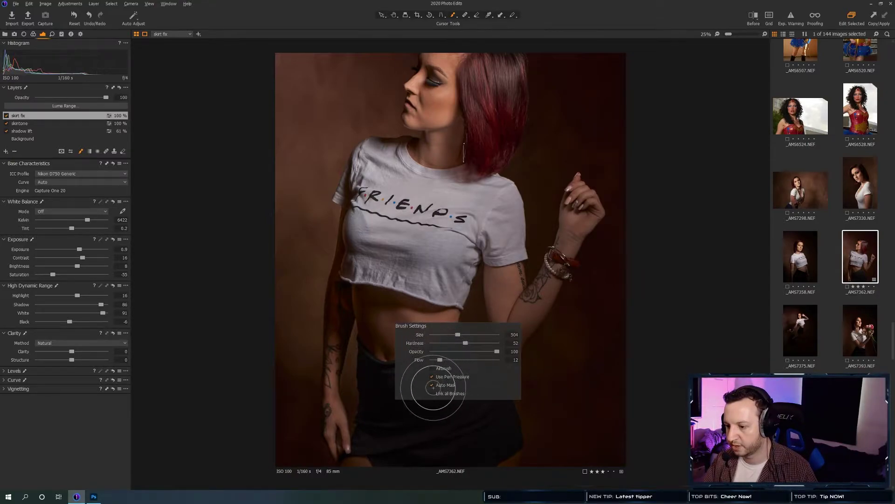
left_click_drag(435, 359, 412, 342)
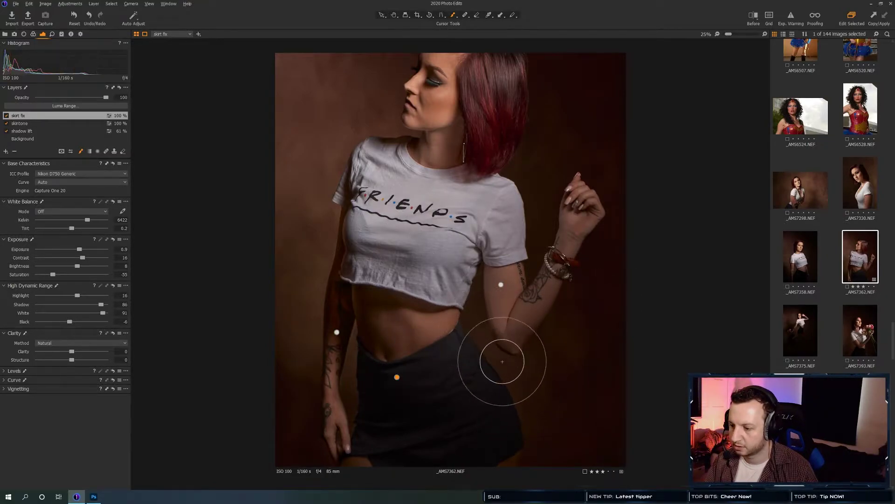
Switch to the mask eraser, reduce its Flow strongly and enlarge it for softening the skirt mask.
key("e")
right_click(535, 348)
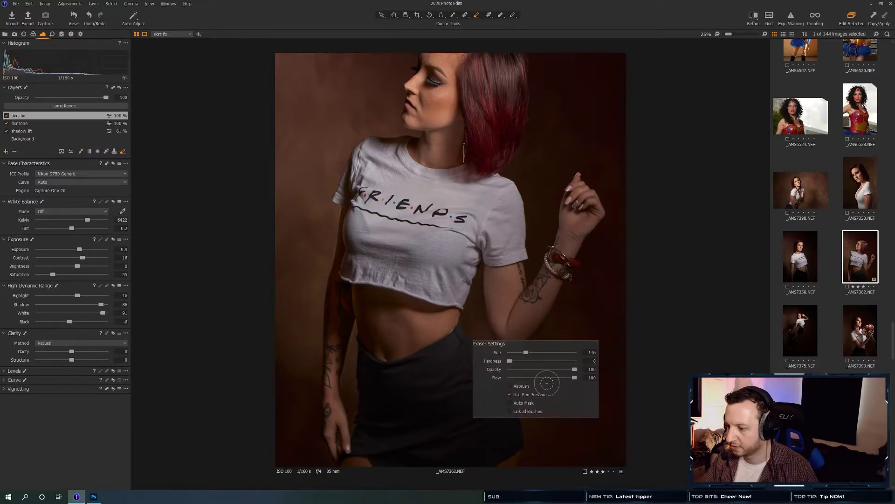
left_click_drag(575, 377, 518, 378)
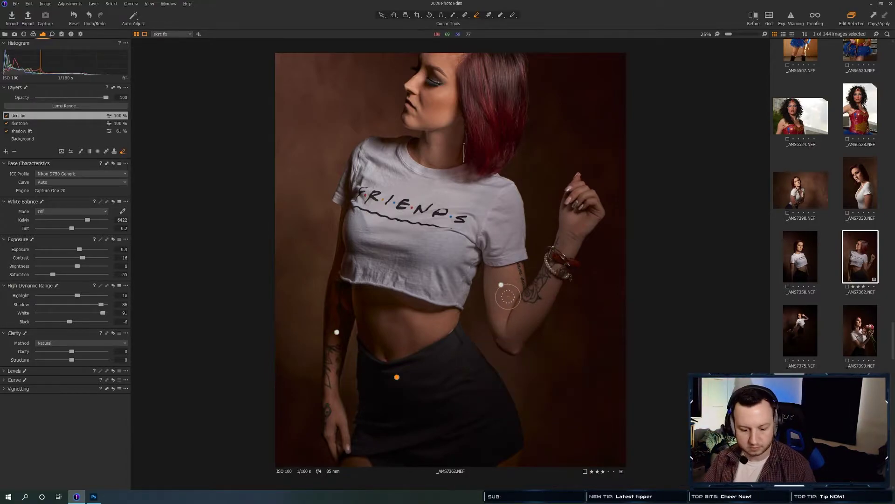
key("bracketright")
key("bracketright")
key("bracketright")
key("bracketright")
key("bracketright")
key("bracketright")
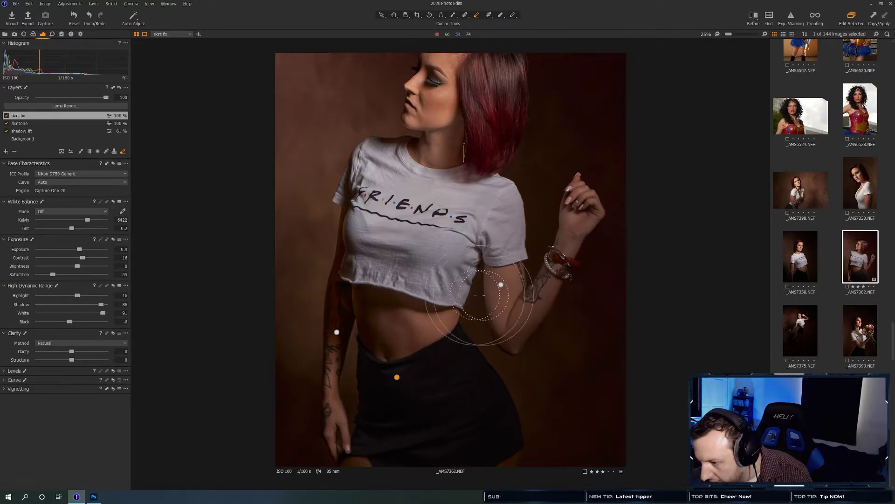
Reset the skirt fix layer's Saturation to 0 and compare the portrait with that layer switched off and on.
left_click(6, 115)
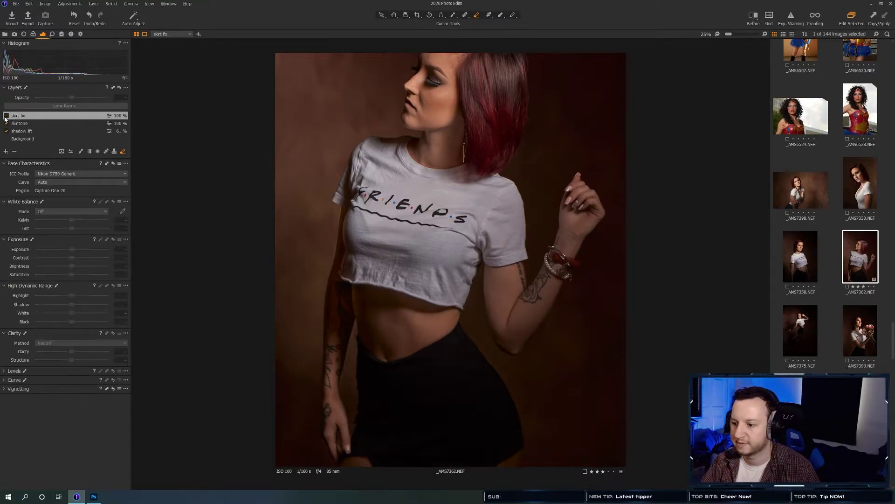
left_click(6, 116)
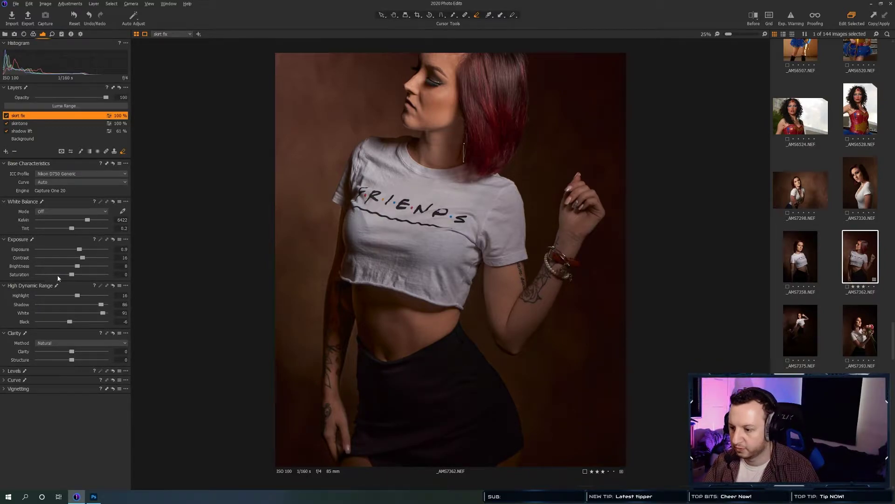
left_click(6, 116)
left_click(6, 116)
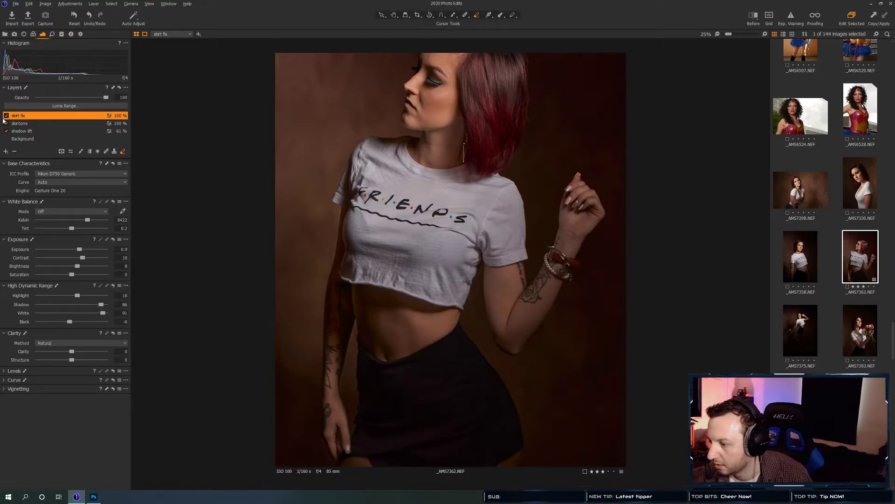
Compare the portrait without and with the skirt fix layer, and view the whole picture.
left_click(6, 116)
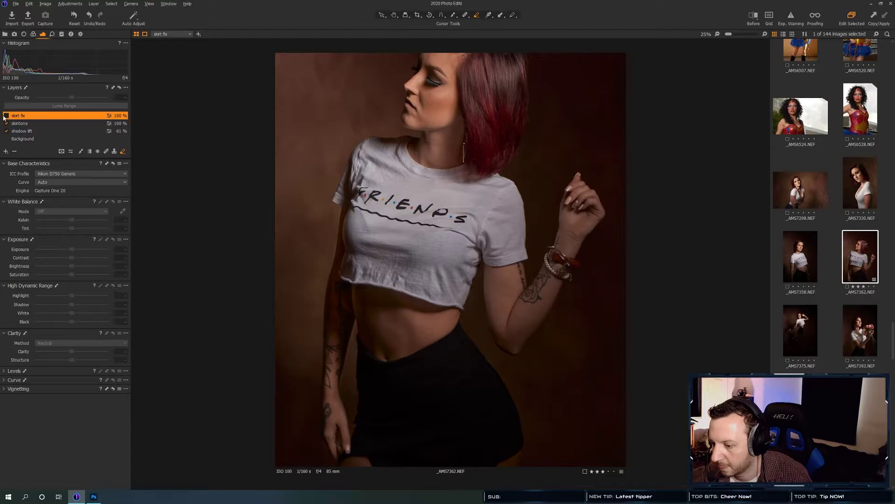
left_click(6, 116)
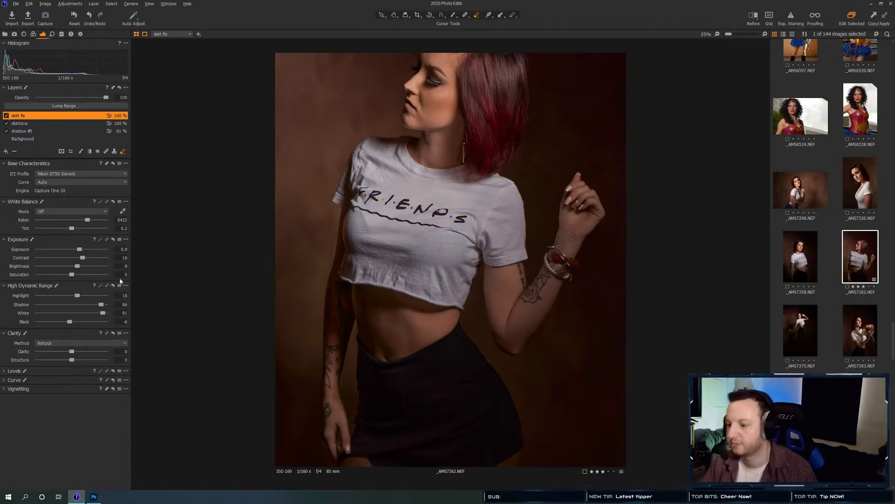
left_click(718, 34)
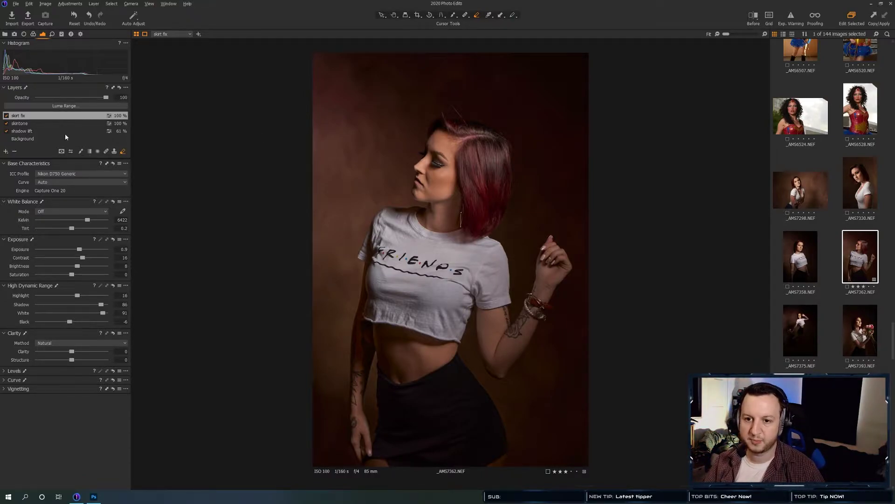
Add a new adjustment layer above skirt fix, fill its mask and set its Brightness to 8.
left_click(6, 151)
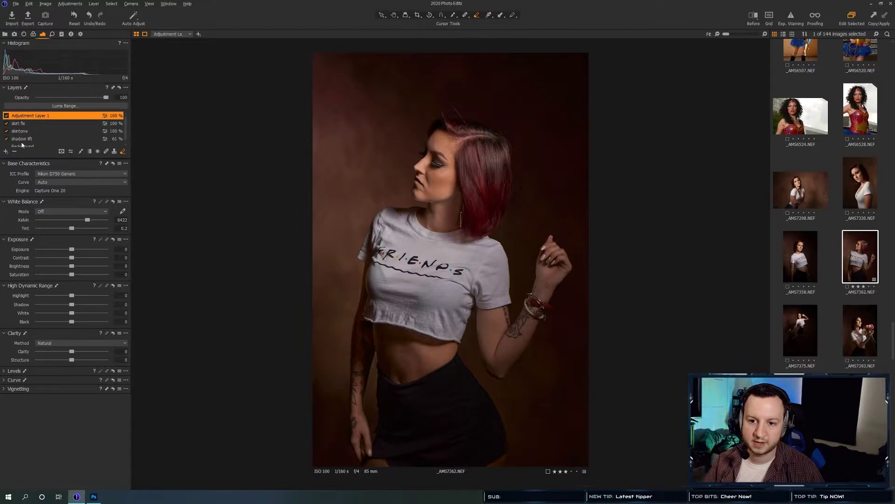
right_click(33, 118)
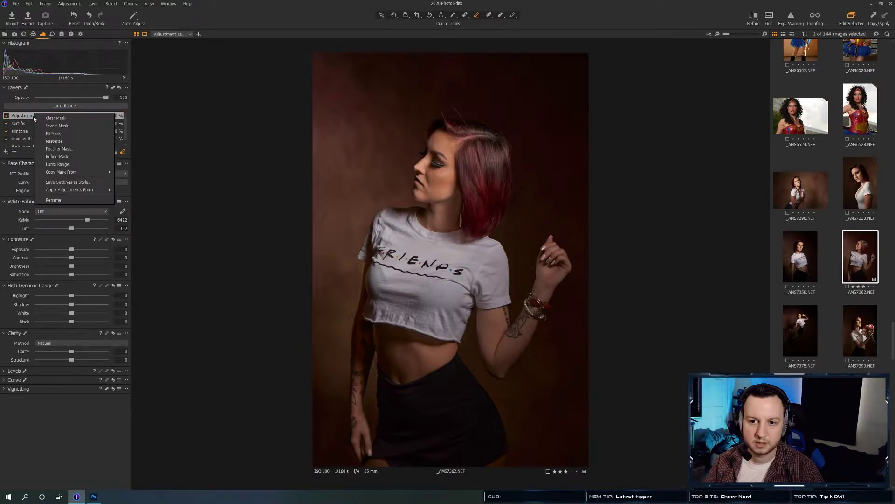
left_click(52, 133)
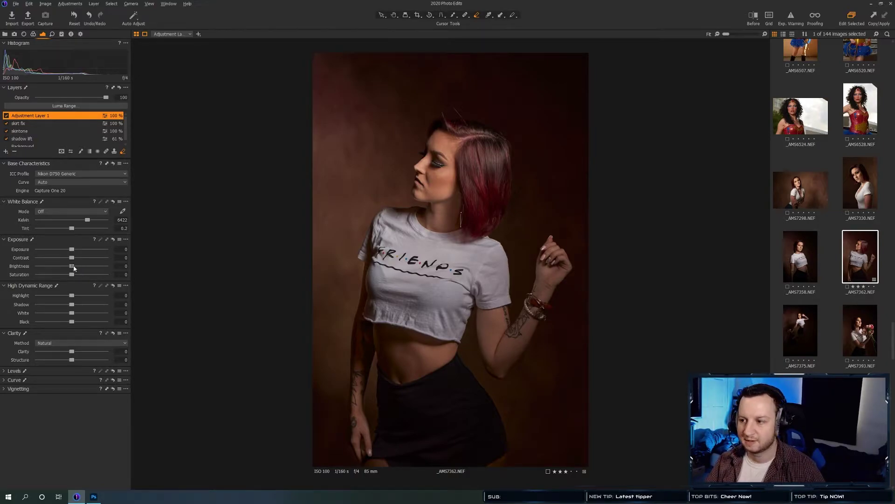
left_click_drag(73, 268, 78, 266)
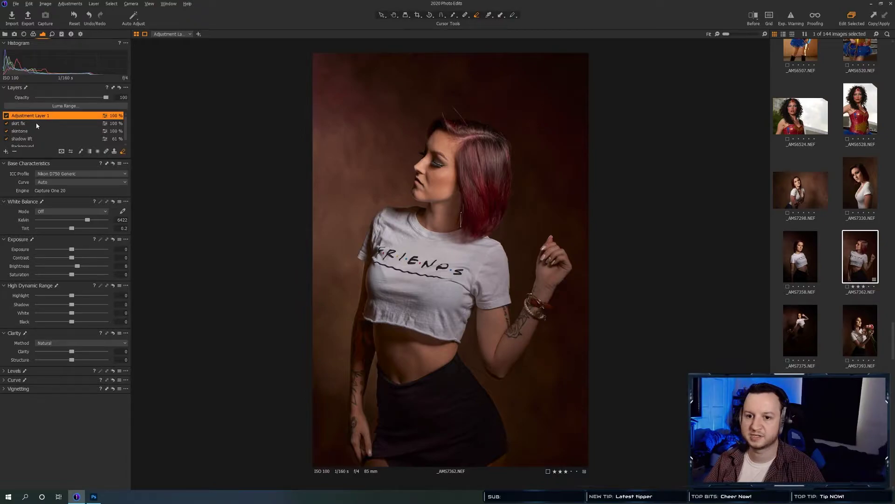
right_click(863, 252)
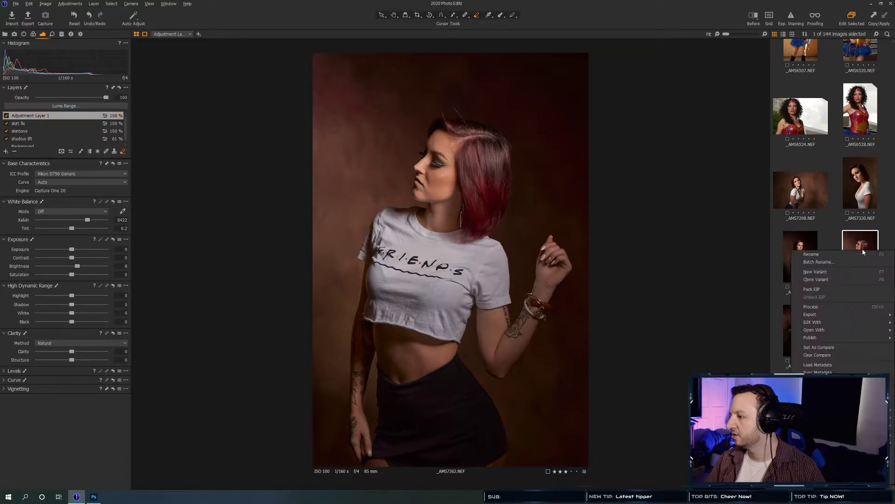
left_click(835, 278)
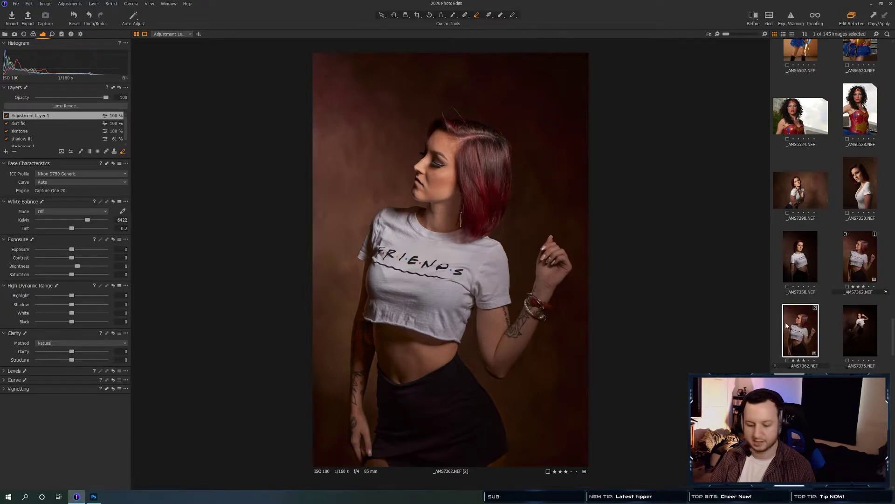
key("Delete")
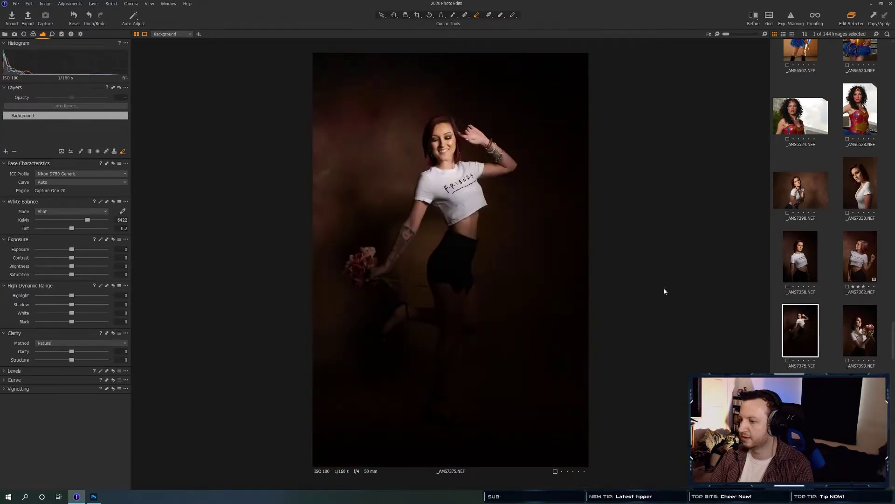
Create a new unedited variant of the edited portrait _AMS7362.NEF.
left_click(870, 264)
right_click(856, 266)
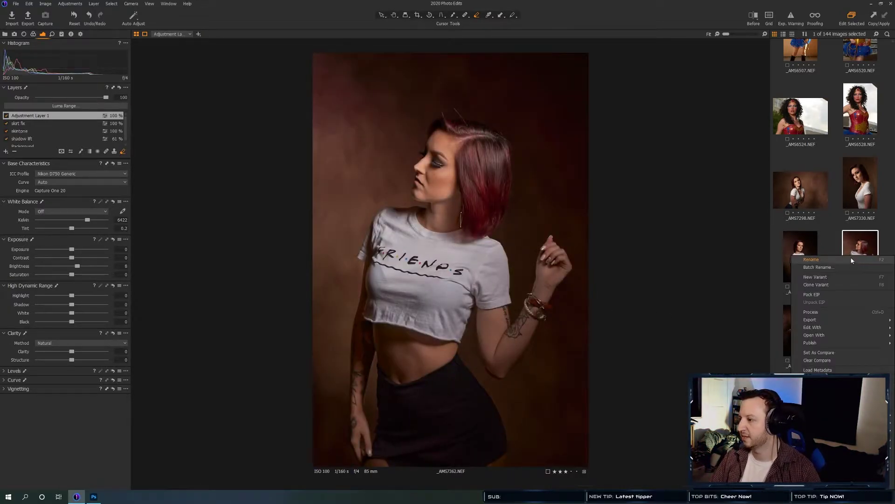
left_click(832, 275)
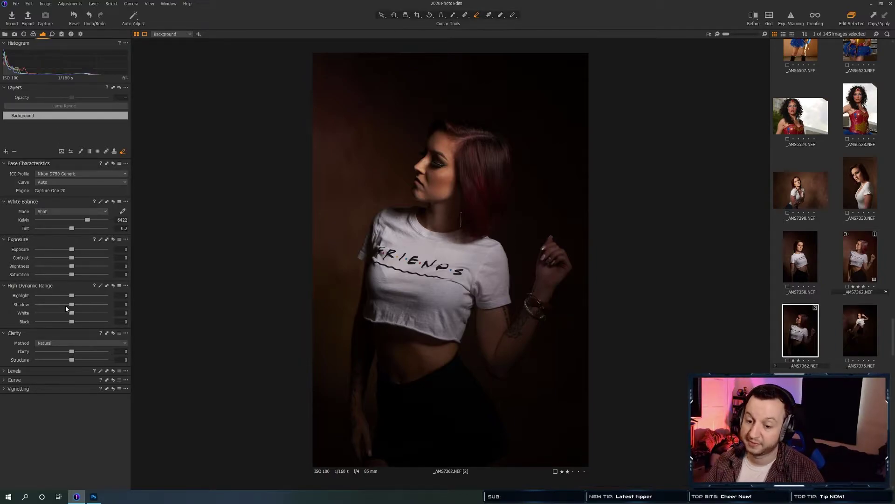
Flatten the new variant's tones with Highlight -100, Shadow 100, White -100 and Black 100, and set Clarity to 18.
left_click_drag(72, 295, 152, 301)
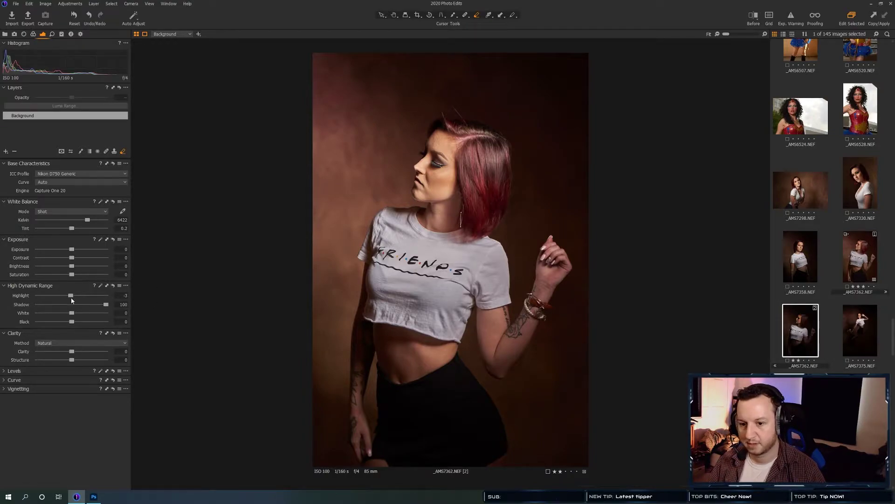
left_click_drag(72, 312, 166, 331)
left_click_drag(70, 296, 28, 296)
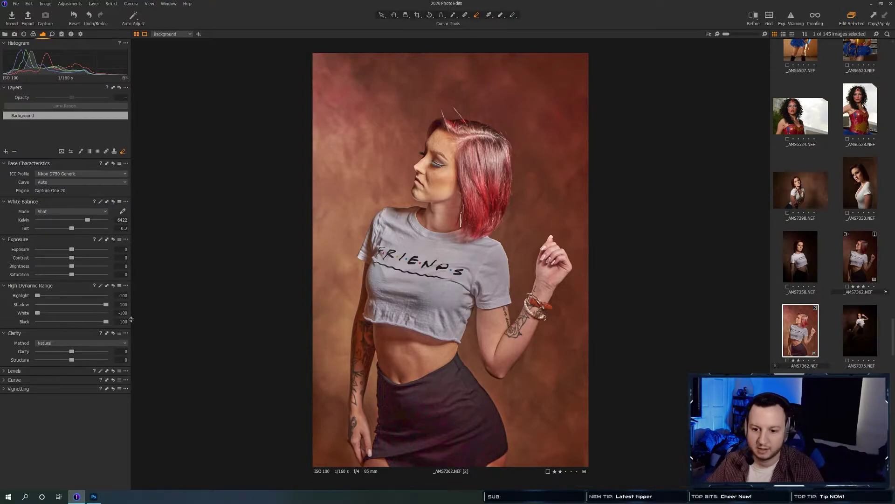
left_click(72, 352)
left_click_drag(73, 352, 79, 353)
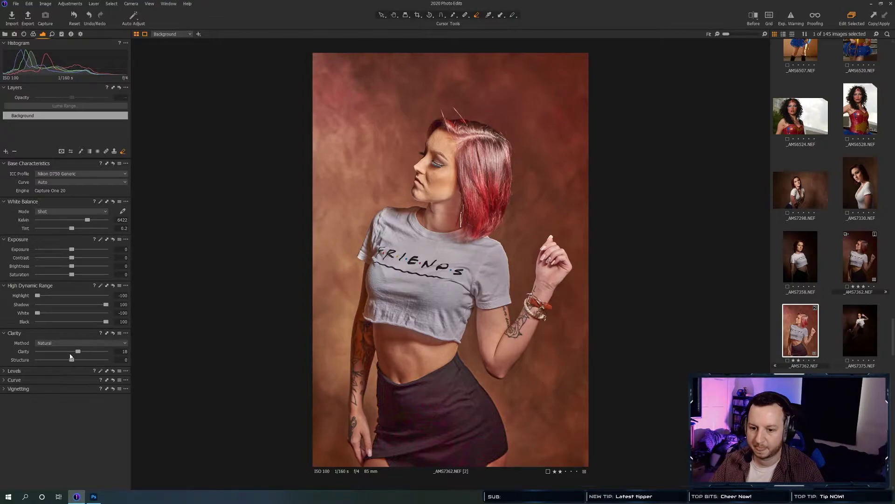
Set the new variant's noise reduction to Luminance 69, Detail 73 and Color 81.
left_click(24, 34)
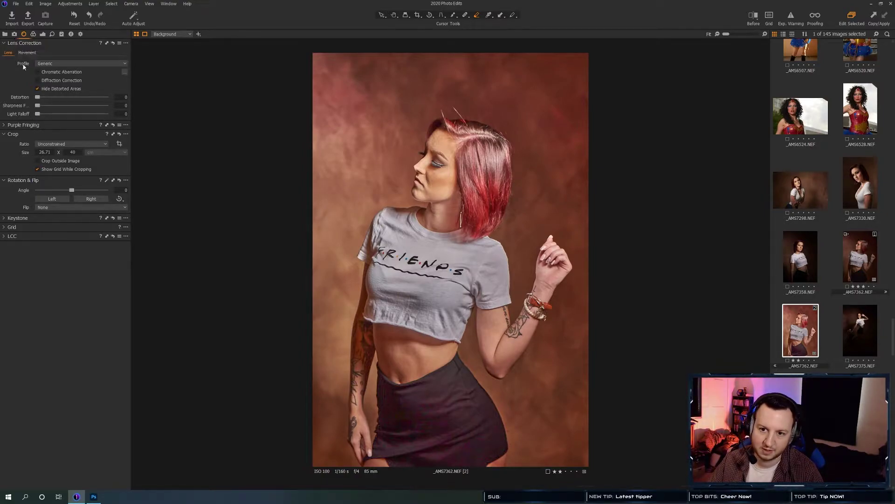
left_click(52, 35)
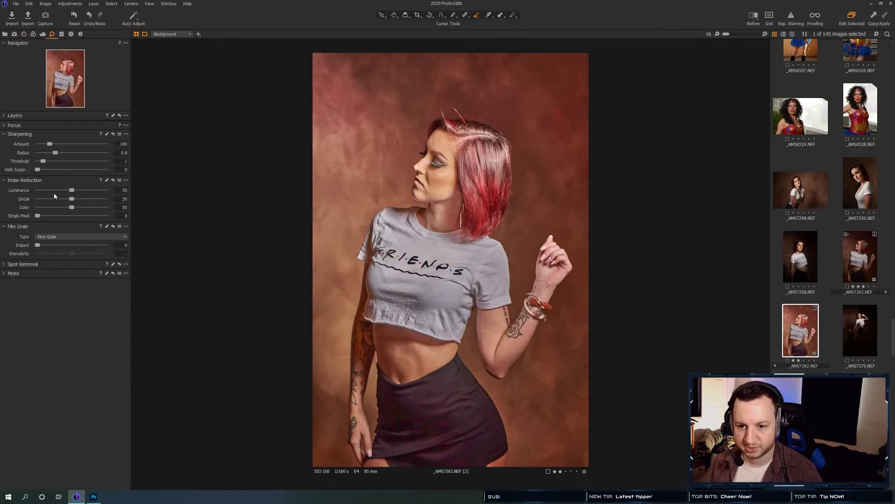
left_click_drag(71, 193, 88, 213)
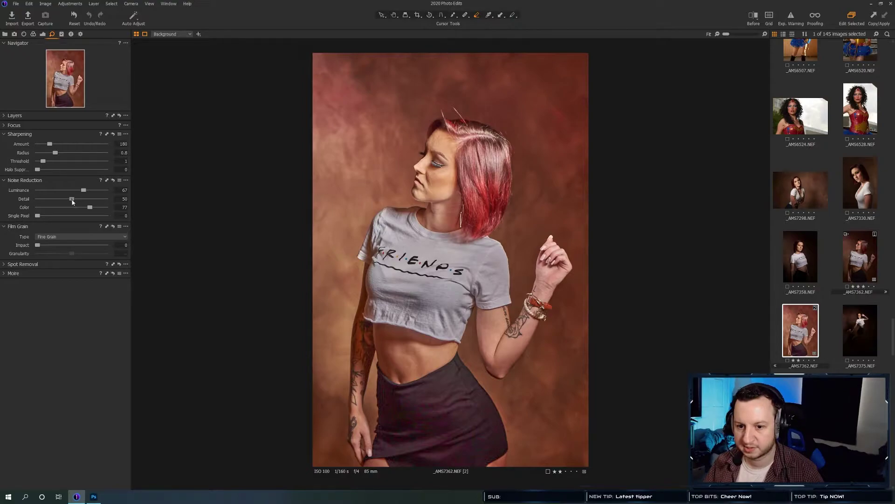
left_click_drag(70, 202, 97, 211)
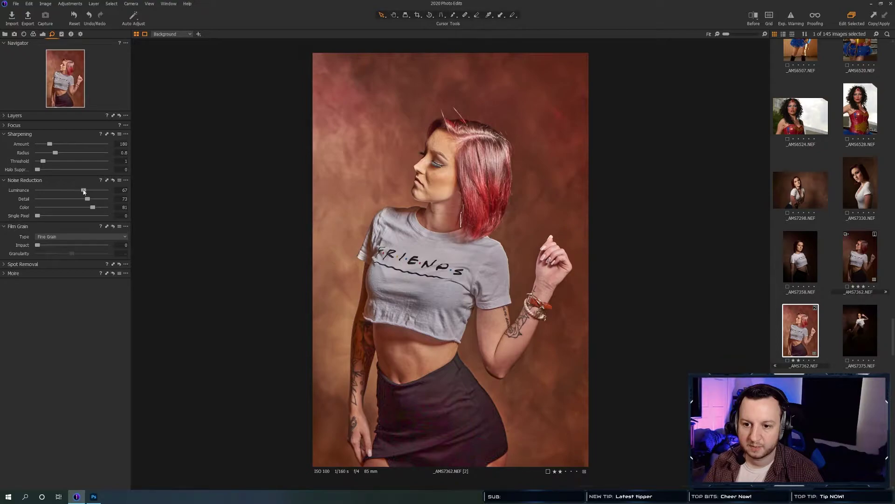
mouse_move(84, 191)
left_mouse_down()
mouse_move(91, 190)
mouse_move(85, 198)
left_mouse_up()
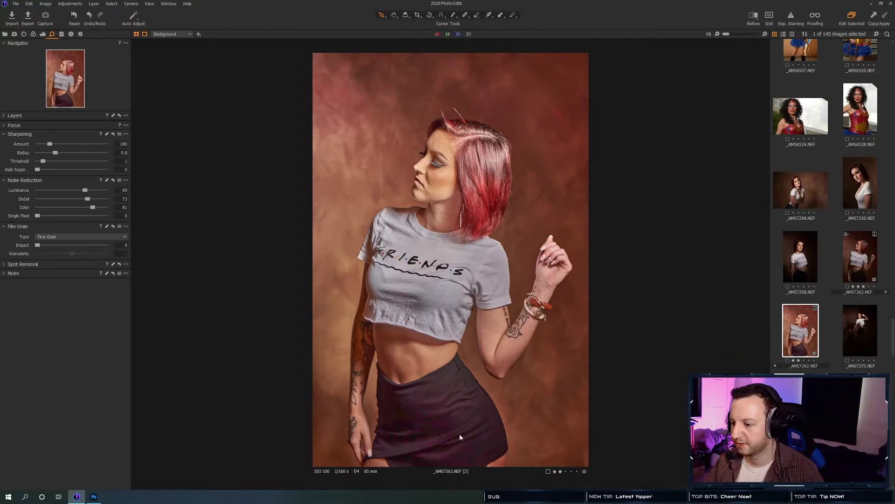
Examine the flattened variant's detail close up and compare the whole picture with the graded variant.
left_click(738, 34)
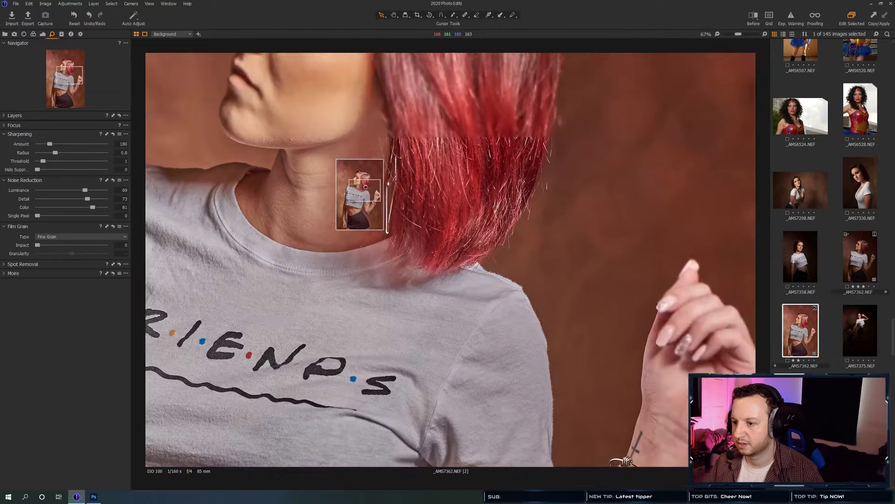
left_click_drag(370, 198, 354, 208)
left_click_drag(738, 34, 676, 44)
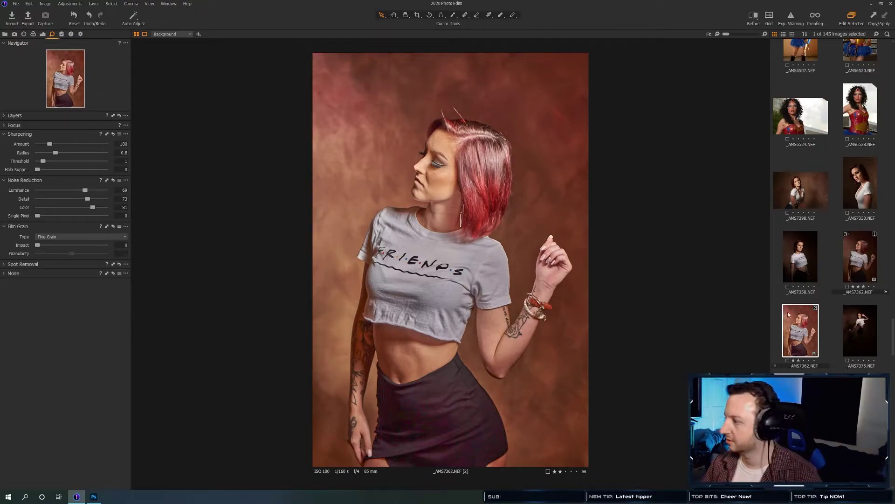
left_click(859, 257)
left_click(803, 320)
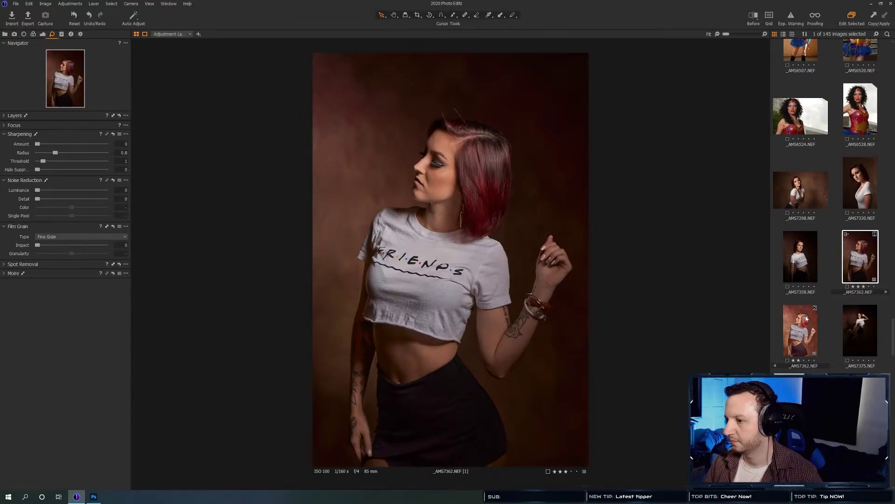
Select both variants of _AMS7362.NEF together and open the export settings for them.
left_click(858, 250)
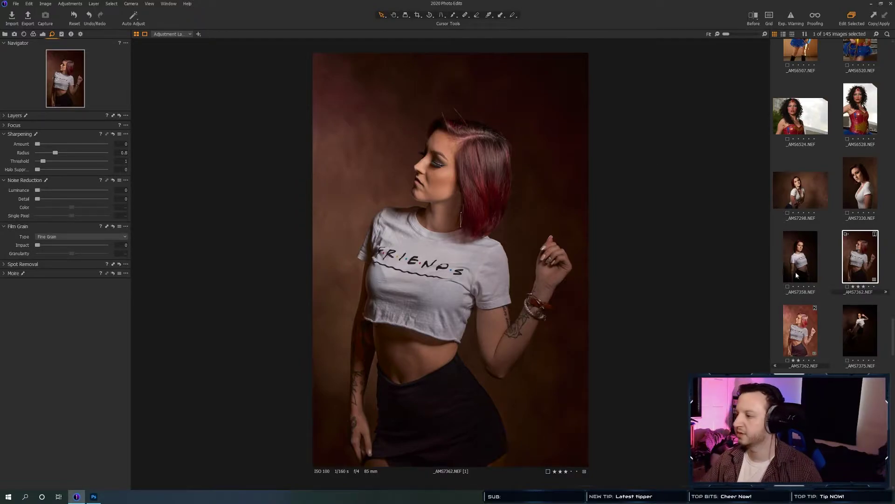
left_click(798, 341, "ctrl")
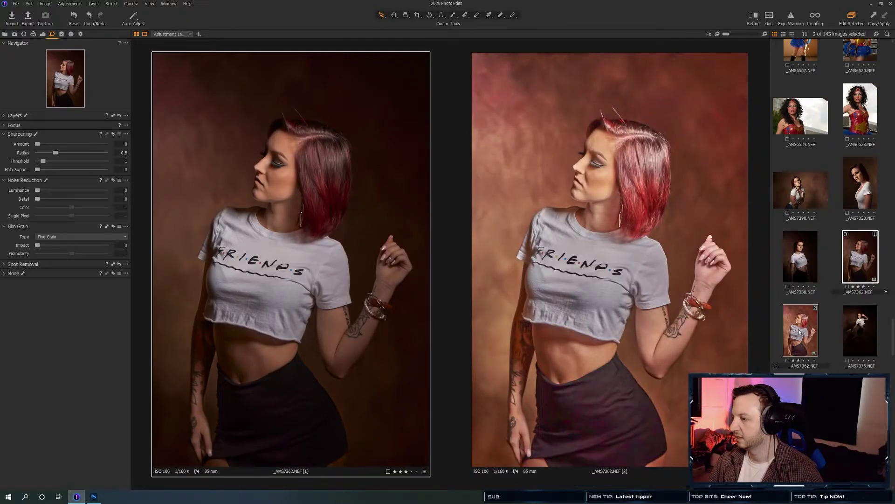
right_click(792, 327)
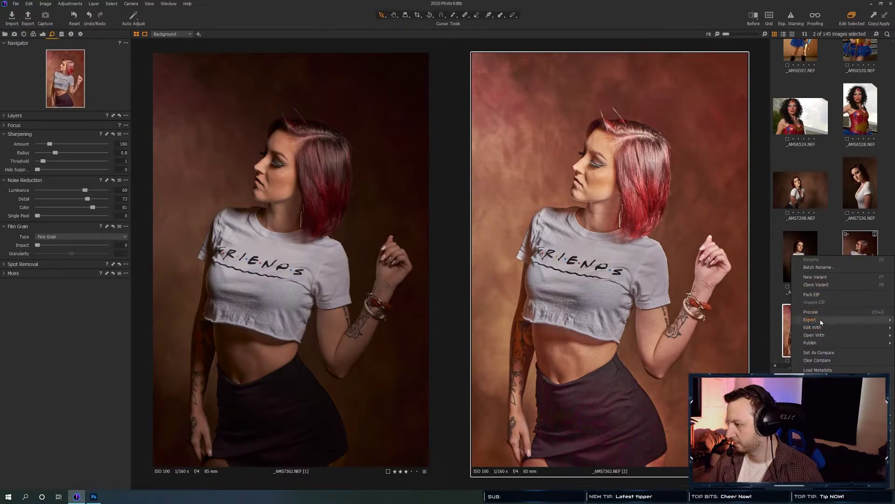
mouse_move(812, 319)
left_click(775, 328)
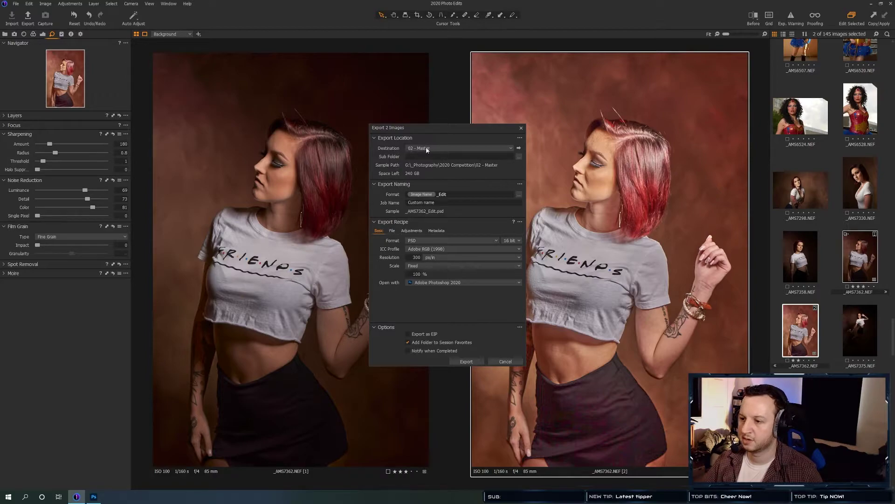
Set the export destination to the Output folder in 2020 Photo Edits and export both variants as 16-bit PSD files for Adobe Photoshop 2020.
left_click(511, 148)
left_click(420, 247)
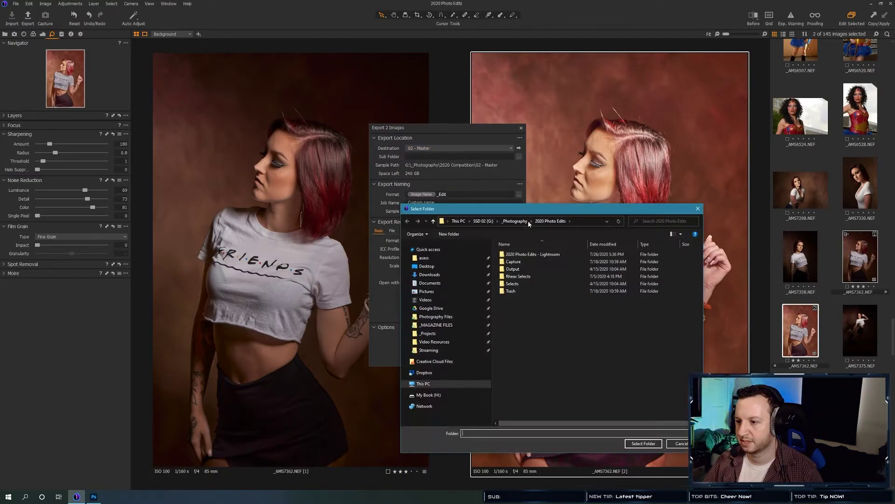
left_click(516, 221)
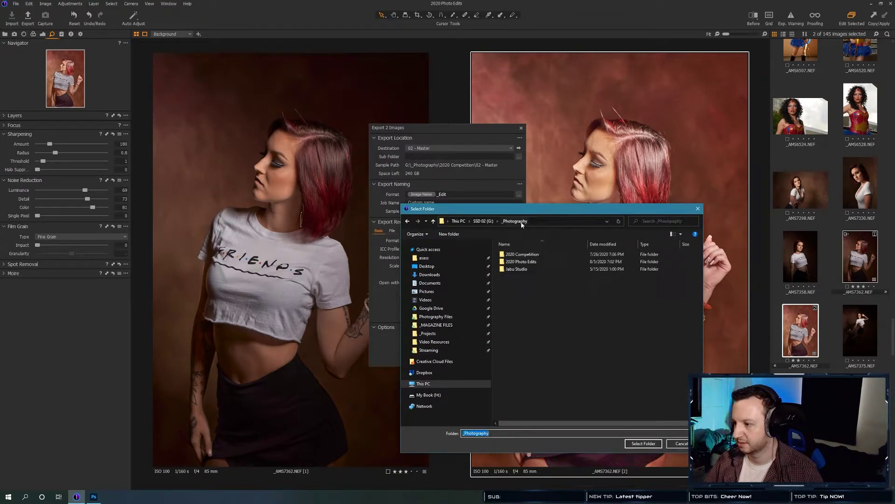
double_click(519, 264)
left_click(519, 270)
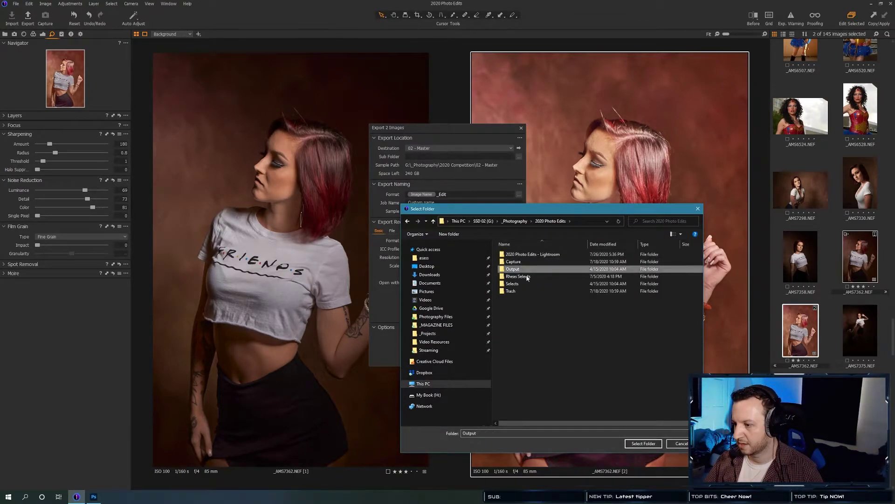
left_click(643, 443)
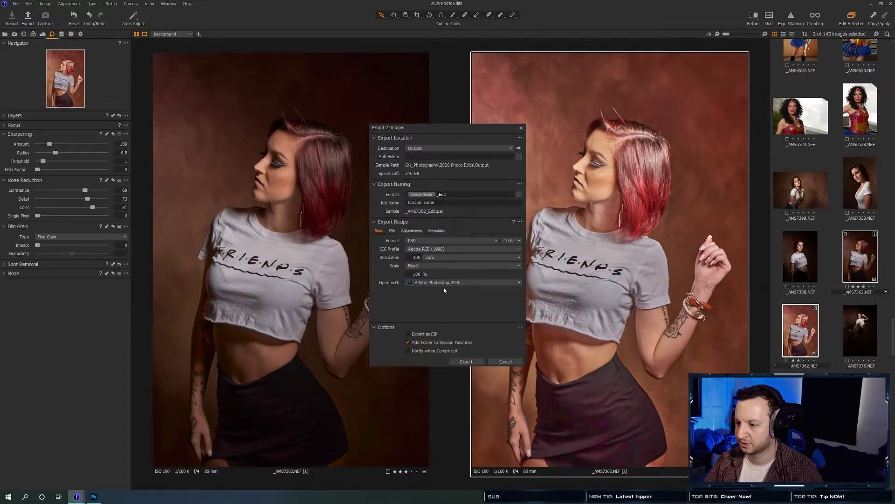
left_click(468, 361)
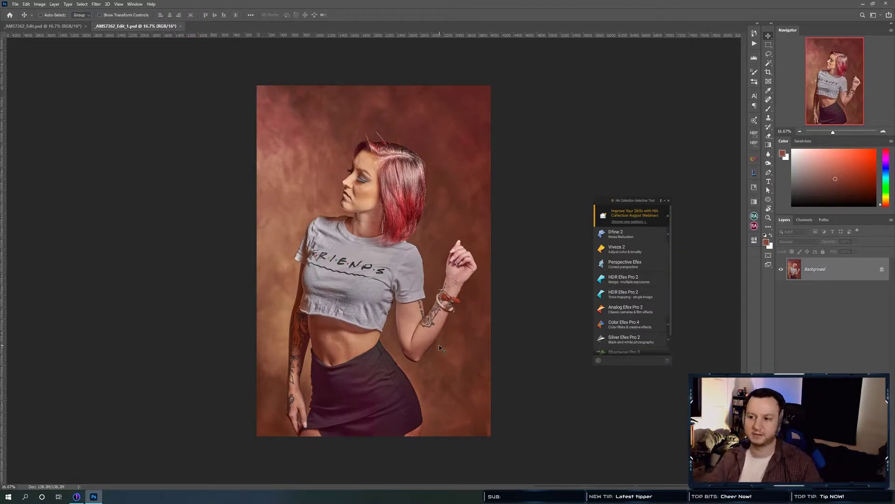
In Photoshop, dismiss the Nik Collection selector, copy the _AMS7362_Edit_1.psd image as an aligned layer into _AMS7362_Edit.psd, and close the source document.
left_click(668, 201)
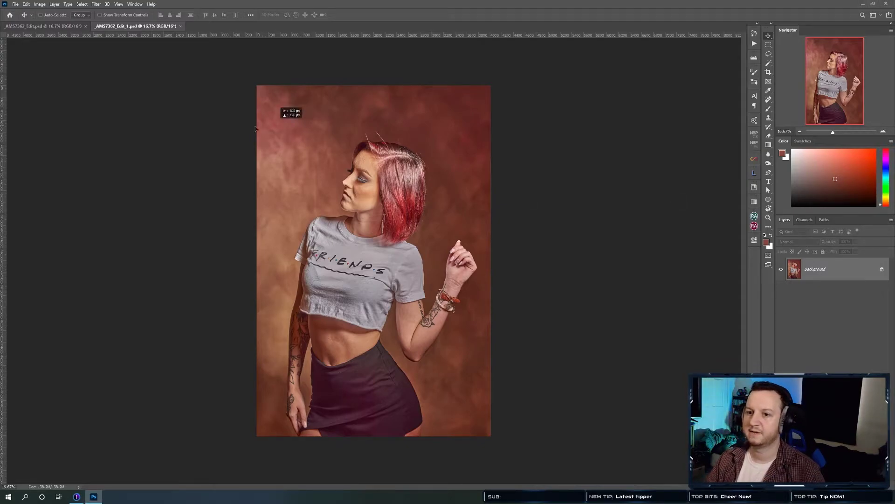
left_click(69, 26)
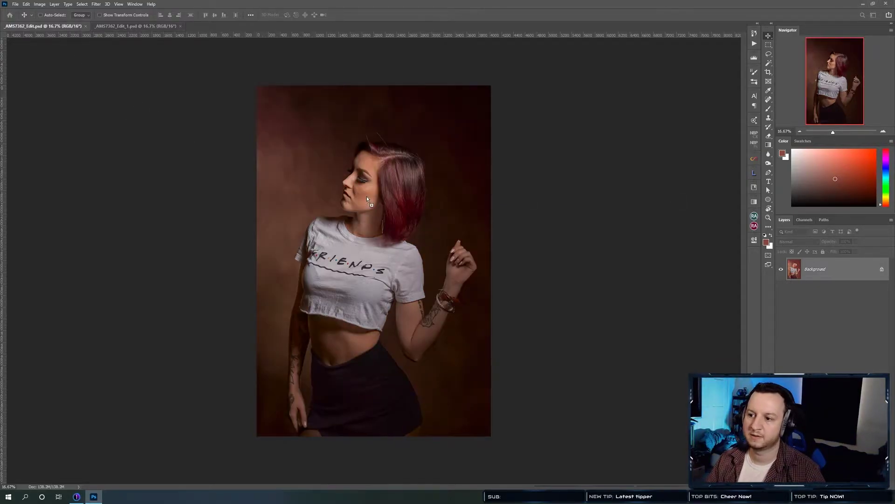
left_click_drag(368, 201, 368, 201)
left_click(156, 26)
key("ctrl+w")
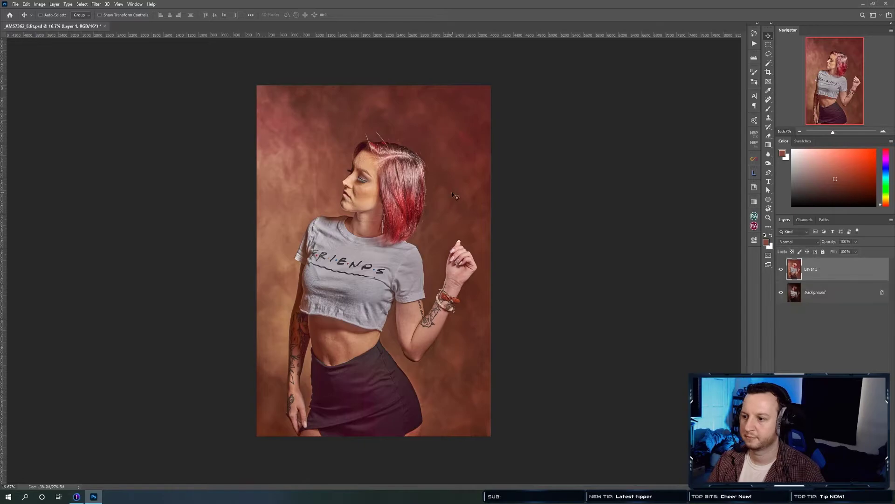
Compare the picture with and without the high-detail layer placed over the background.
left_click(782, 271)
left_click(782, 271)
left_click(782, 271)
left_click(781, 272)
left_click(832, 292)
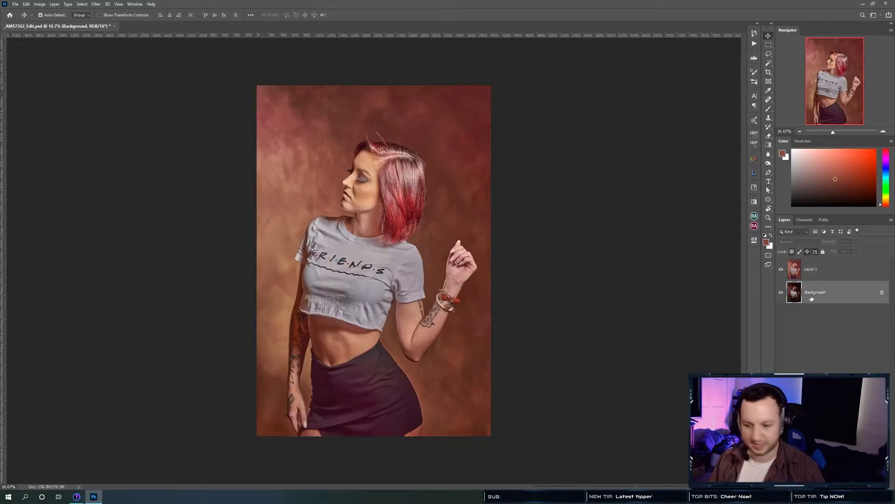
Duplicate Layer 1 and put the original and its copy together in a group above the background.
left_click(829, 275)
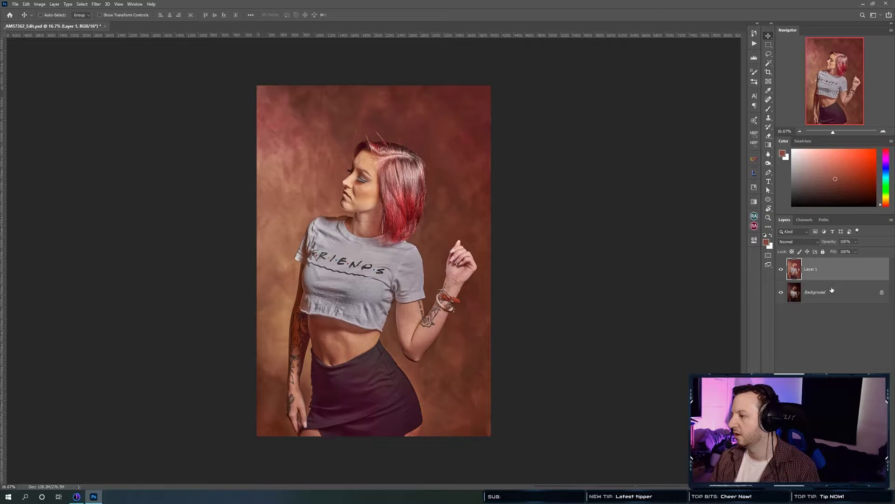
key("ctrl+j")
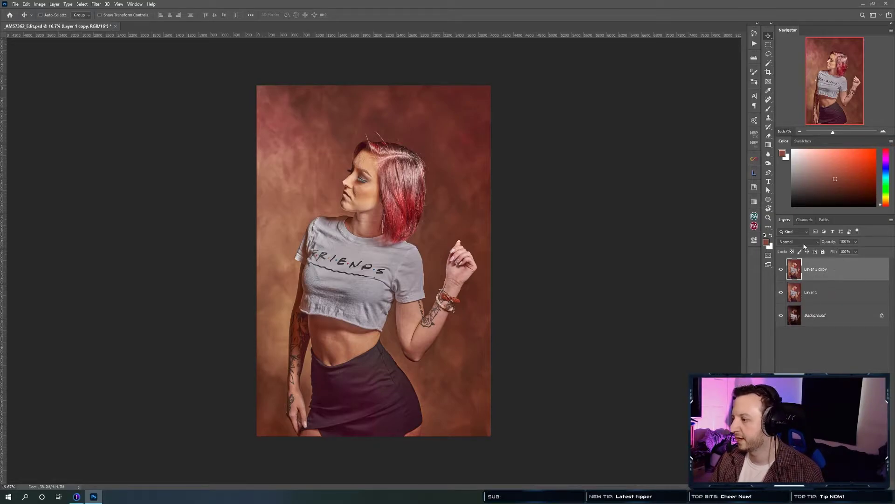
left_click(814, 293, "shift")
key("ctrl+g")
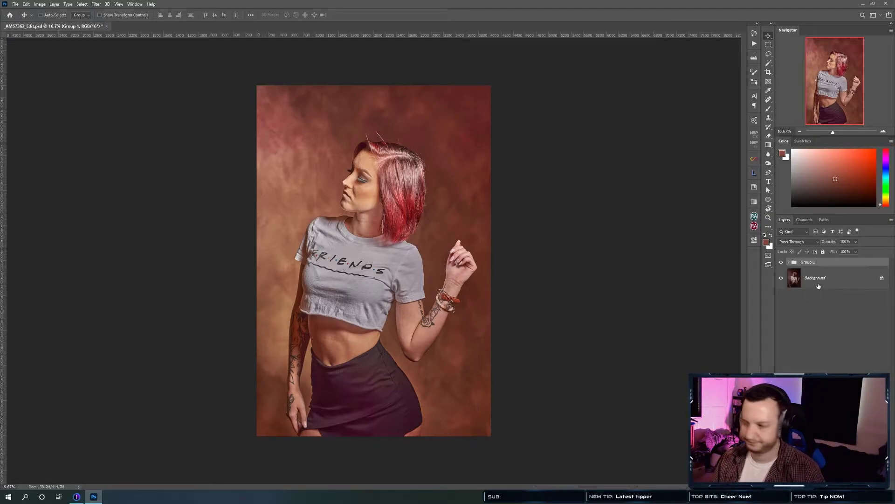
Set the blend mode of Layer 1 copy inside Group 1 to Soft Light.
left_click(789, 262)
left_click(814, 278)
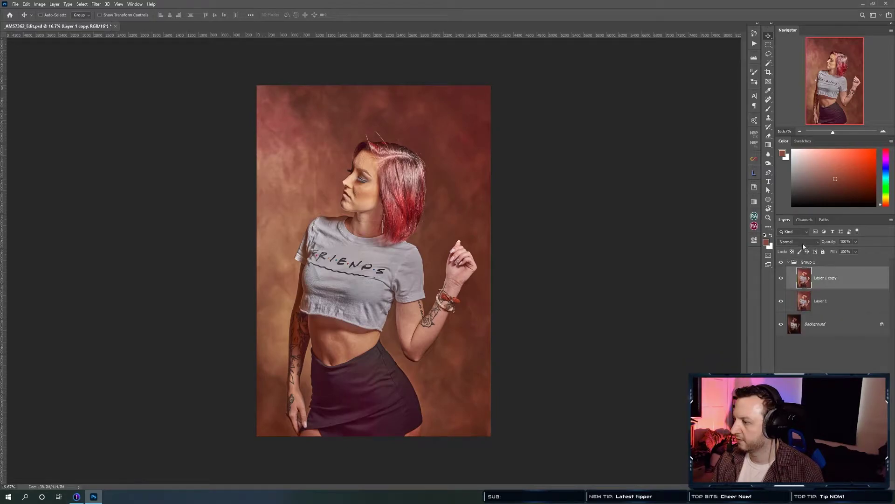
left_click(799, 242)
left_click(787, 344)
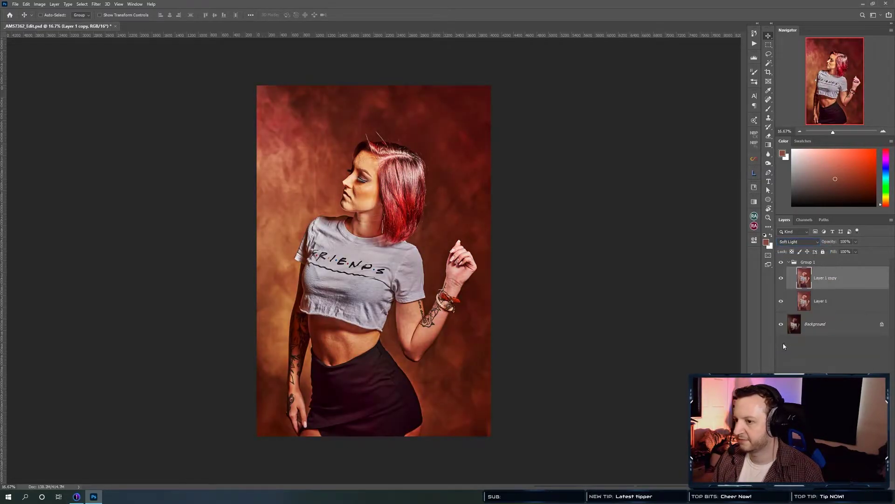
Hide Layer 1 copy and reduce the opacity of Layer 1 to about 12%.
left_click(781, 278)
left_click(834, 301)
left_click(856, 241)
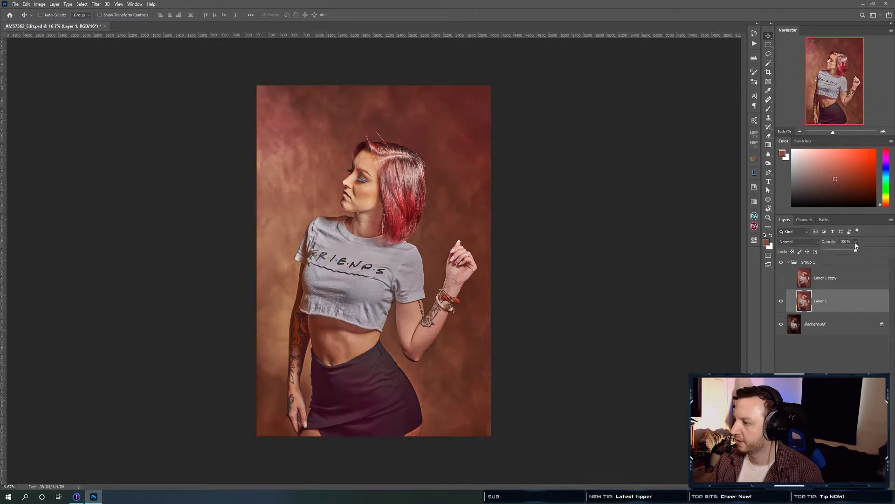
left_click_drag(834, 254, 831, 252)
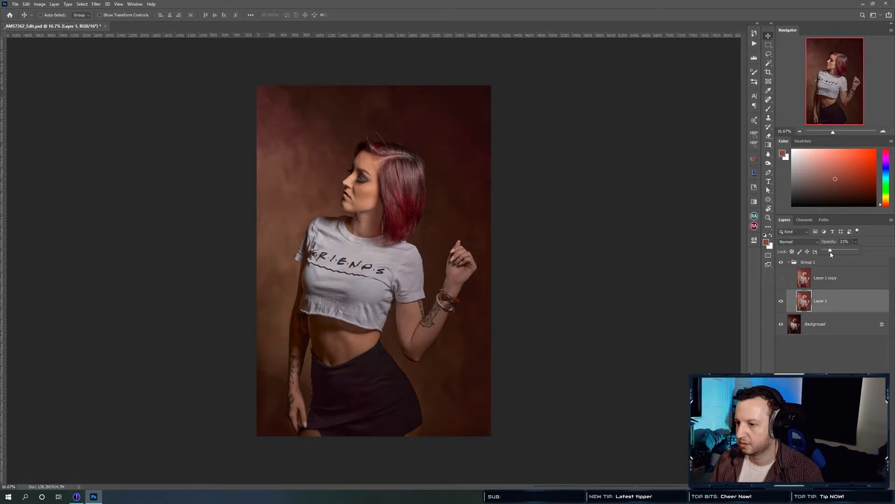
left_click_drag(830, 252, 831, 252)
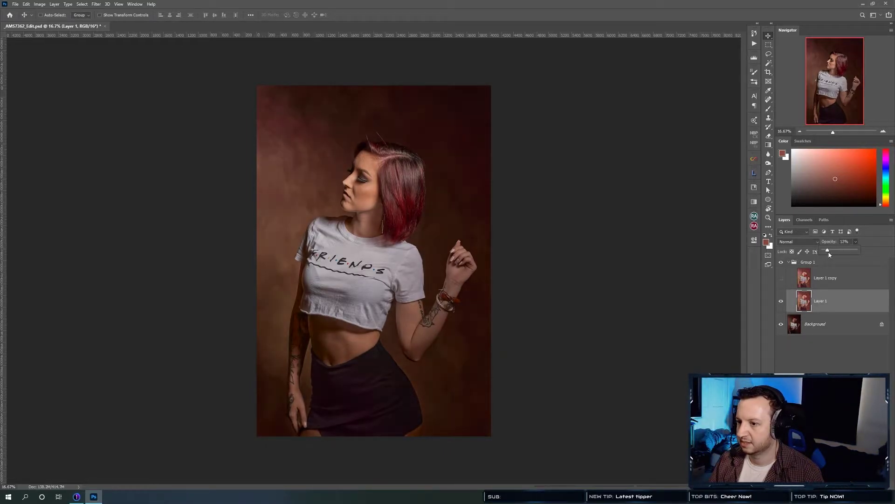
Show Layer 1 copy again and reduce its opacity to 22%.
left_click(828, 279)
left_click(782, 278)
left_click(855, 241)
mouse_move(850, 252)
left_mouse_down()
mouse_move(813, 258)
mouse_move(833, 253)
left_mouse_up()
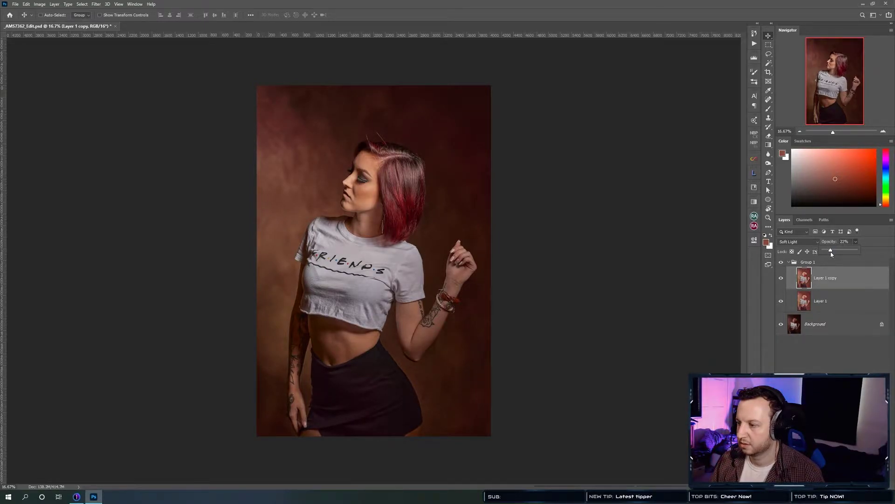
left_click(845, 283)
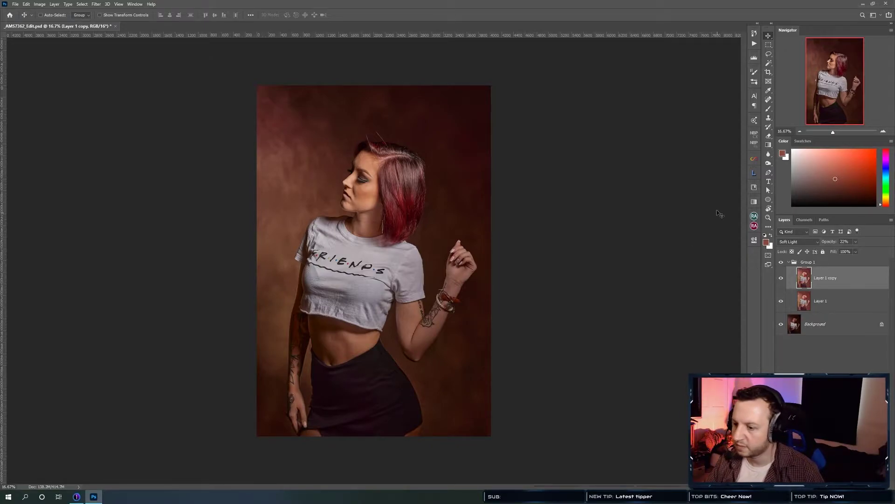
Collapse Group 1 and compare the whole picture with and without its effect.
left_click(790, 263)
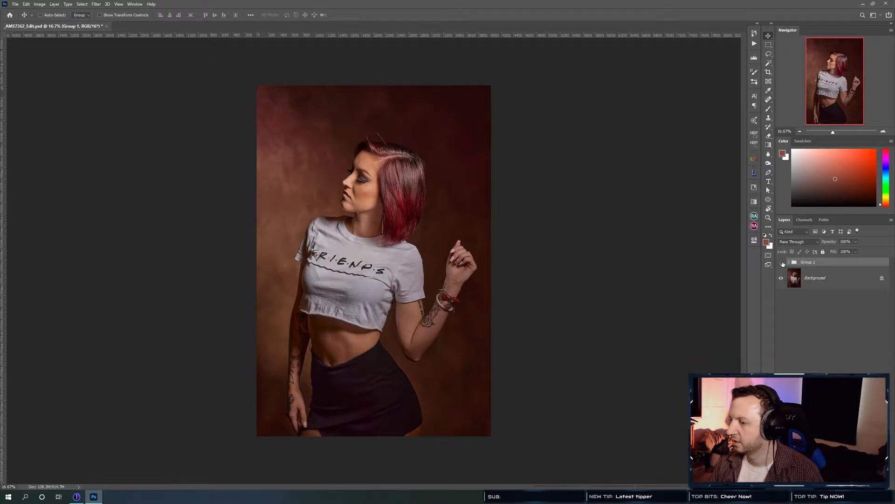
left_click(782, 264)
left_click(782, 263)
left_click(782, 264)
left_click(782, 263)
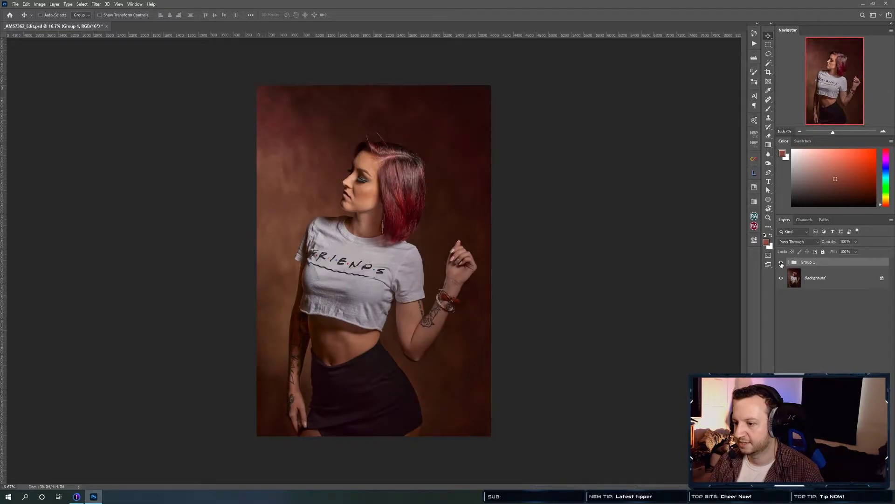
left_click(782, 264)
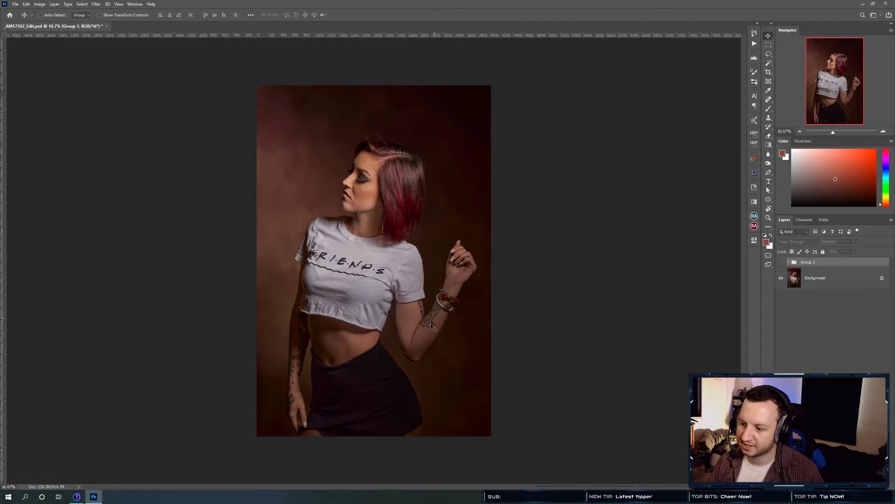
left_click(782, 264)
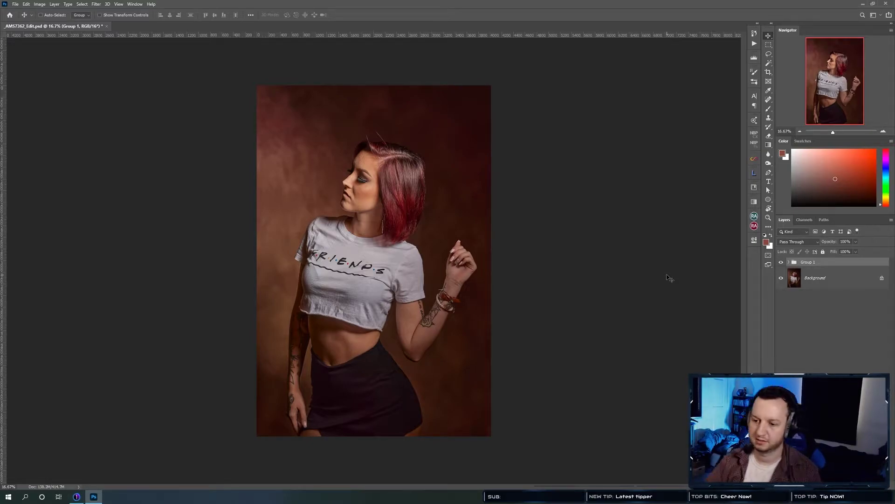
Compare the effect of Group 1 close up on the face and hair, and on the figure as a whole.
scroll(385, 184, "up", 10)
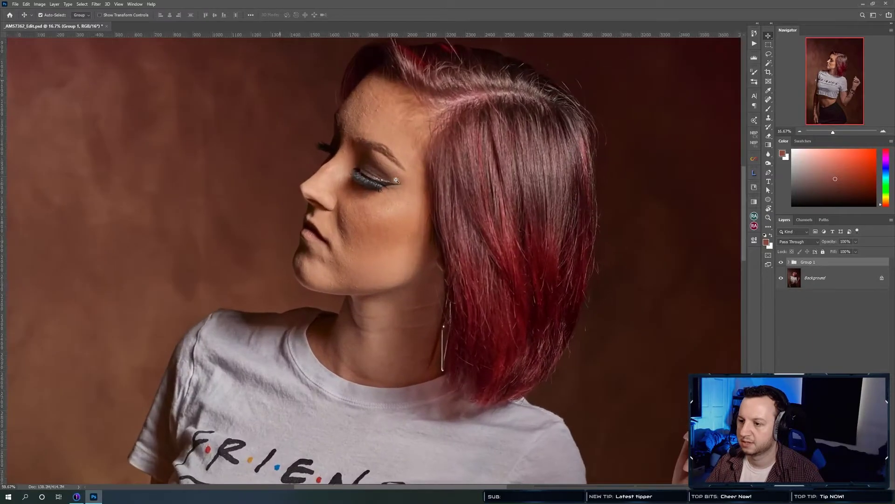
left_click(781, 262)
left_click(781, 262)
key("ctrl+0")
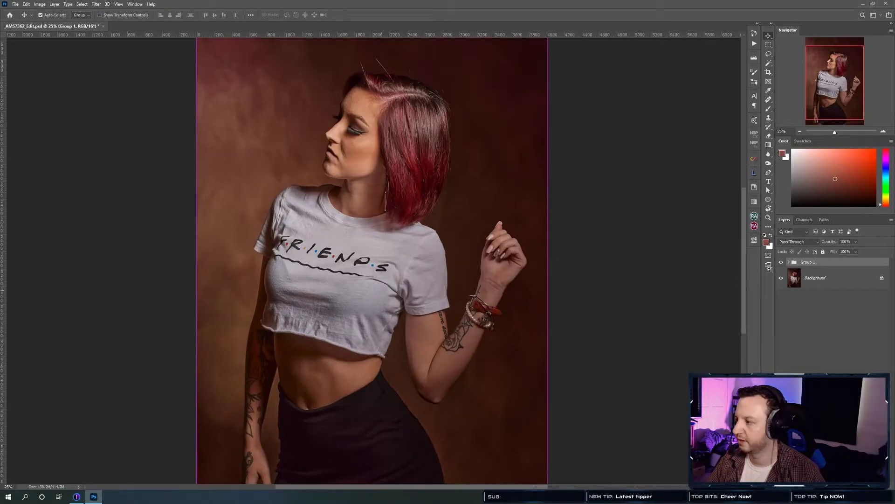
left_click(781, 263)
left_click(781, 262)
left_click(781, 262)
left_click(781, 262)
Reduce the opacity of Group 1 to 32% and switch to the raw editor's window.
left_click(855, 242)
left_click_drag(857, 251, 833, 254)
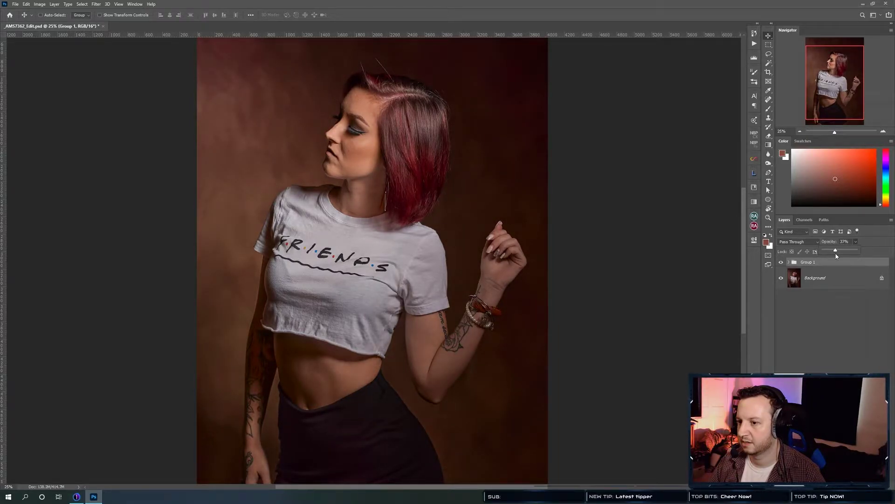
scroll(390, 278, "down", 4)
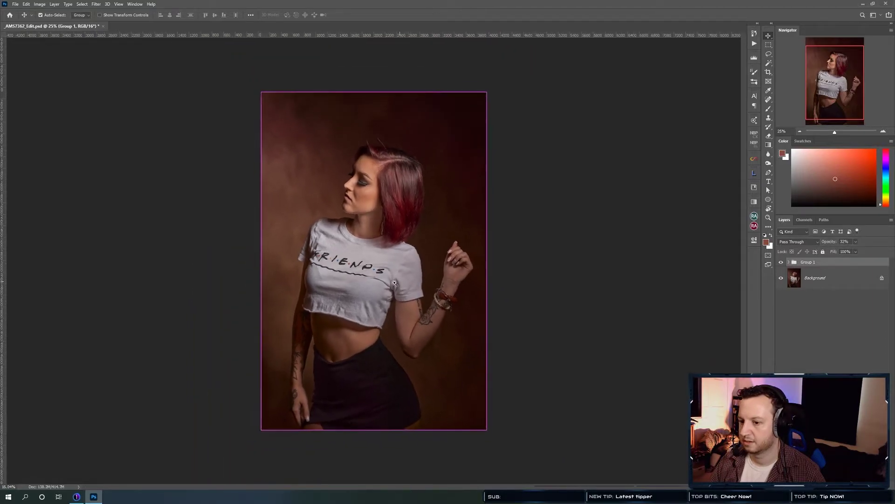
key("ctrl+plus")
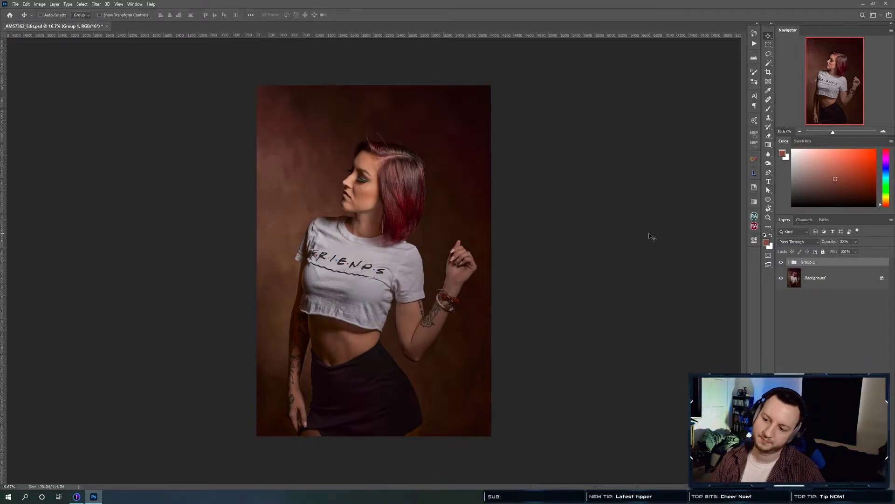
left_click(76, 496)
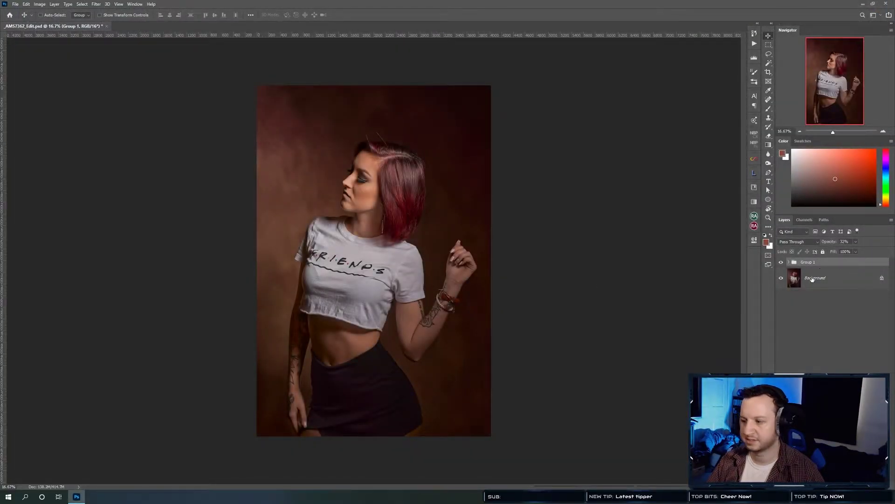
In Photoshop, stamp all visible layers into a merged layer on top and add an empty layer named "clean up" above it.
key("ctrl+alt+shift+e")
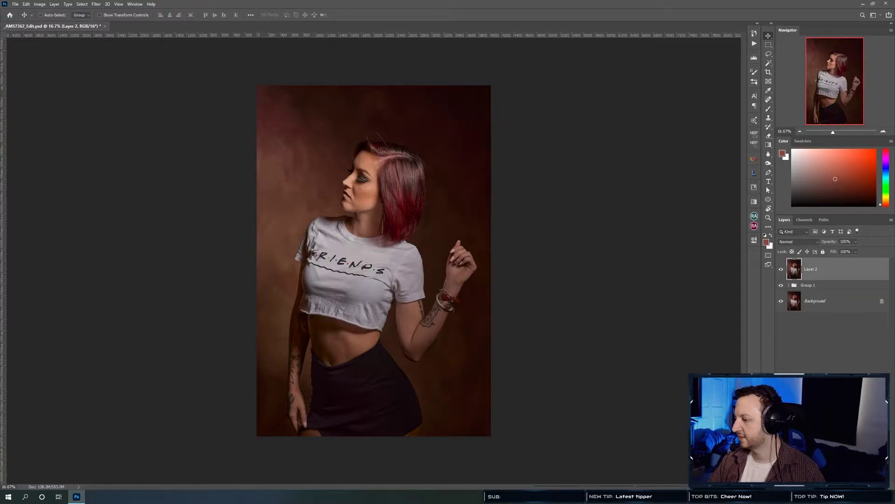
key("ctrl+shift+alt+n")
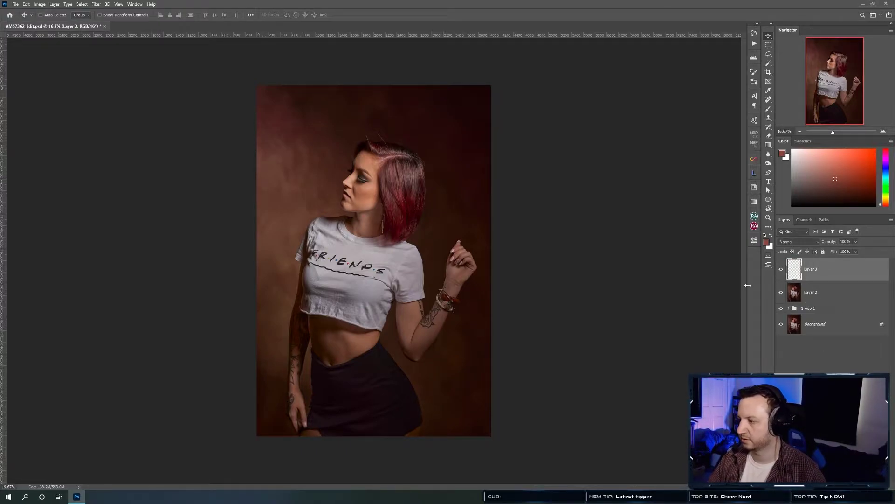
double_click(815, 271)
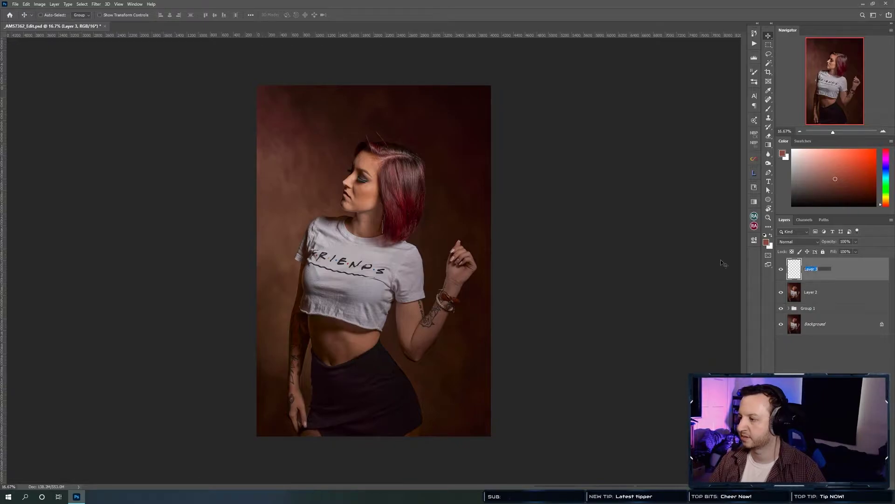
type("clean up")
key("Return")
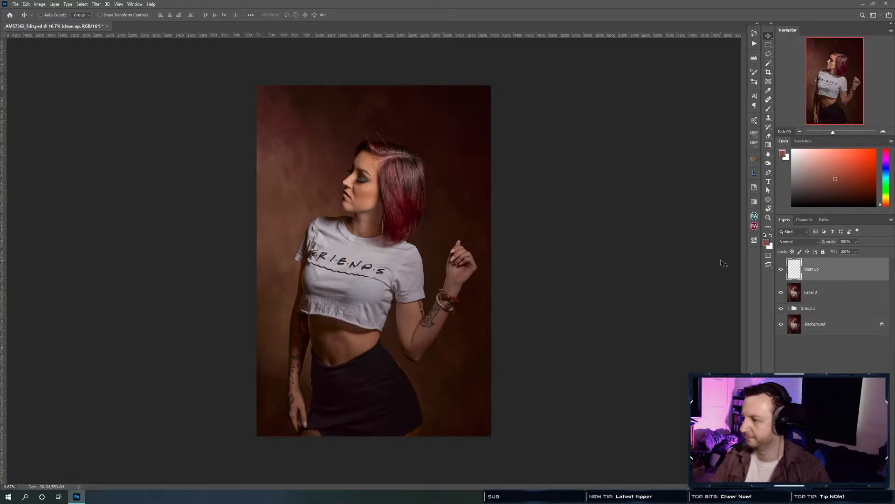
On the clean up layer, use the Healing Brush to retouch skin blemishes between the nose and upper lip, undoing the stray first stroke.
left_click_drag(335, 182, 433, 281)
left_click(433, 281)
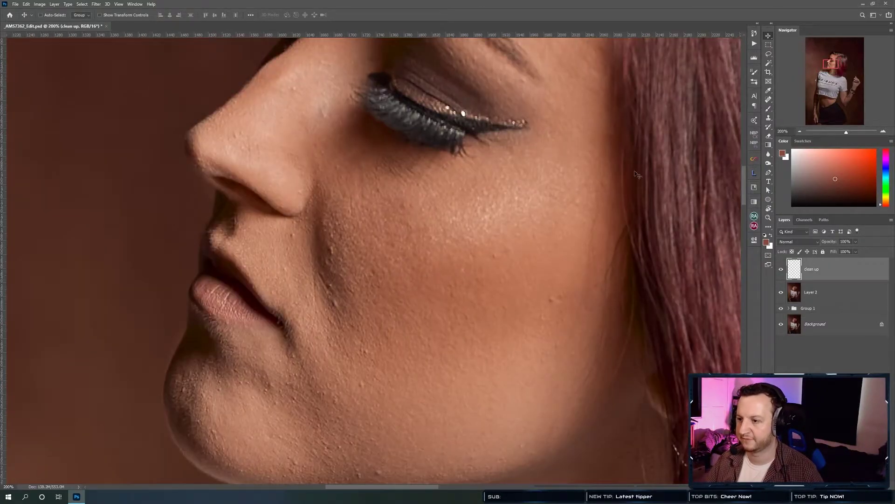
left_click(769, 99)
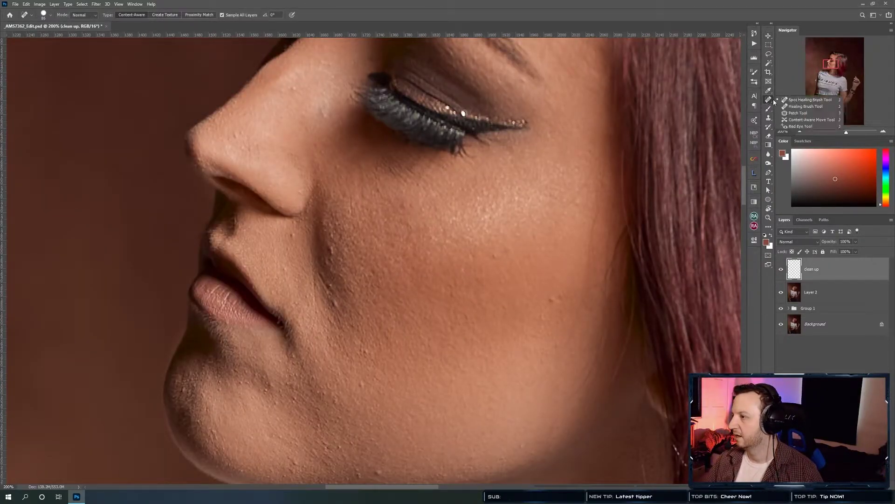
left_click(803, 107)
mouse_move(336, 277)
left_mouse_down()
mouse_move(380, 267)
mouse_move(377, 303)
mouse_move(377, 293)
left_mouse_up()
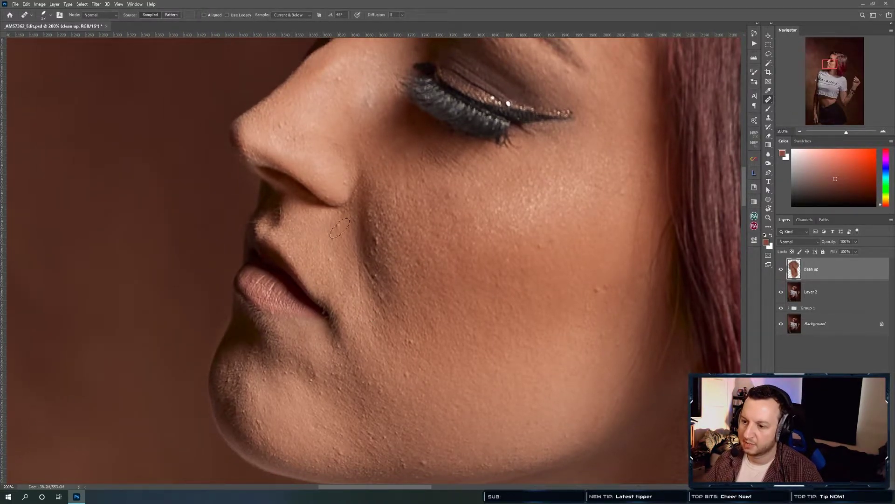
key("ctrl+z")
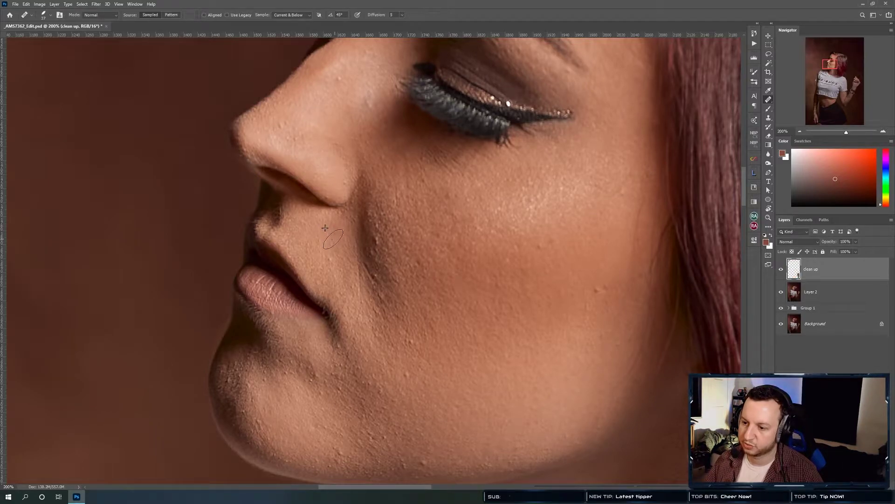
left_click(330, 261)
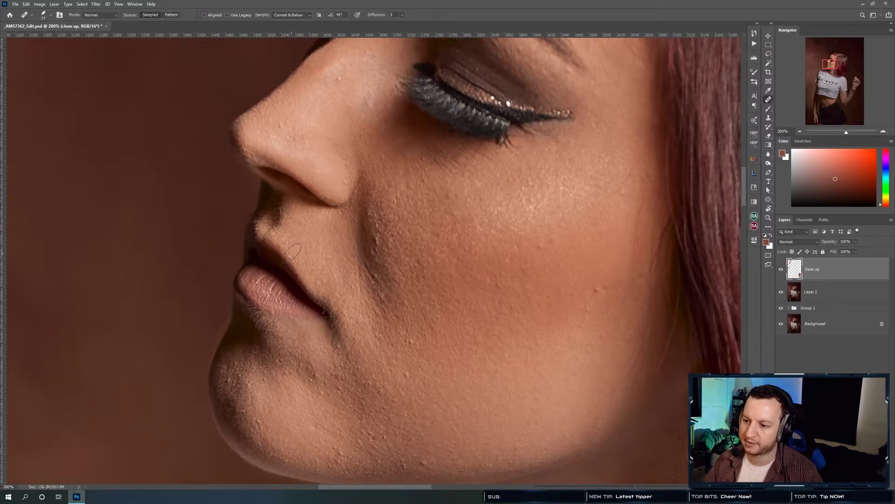
Heal the skin spots on the bridge of the nose, beside the inner eye and up to the start of the eyebrow.
scroll(348, 217, "up", 5)
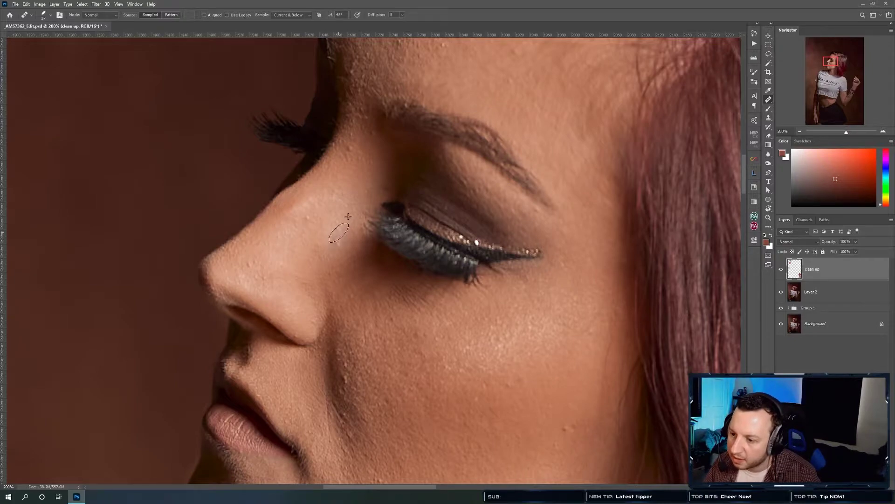
left_click(338, 235)
left_click(317, 248, "alt")
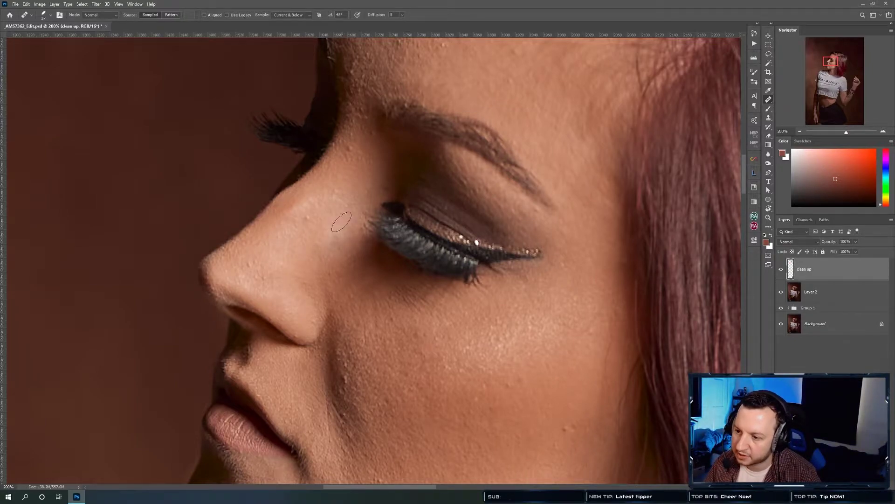
left_click(306, 219)
left_click(356, 160)
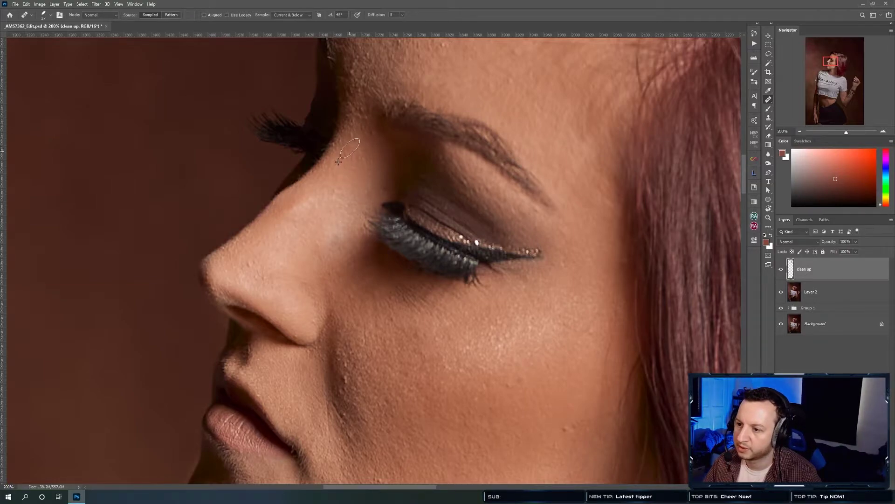
left_click(375, 129)
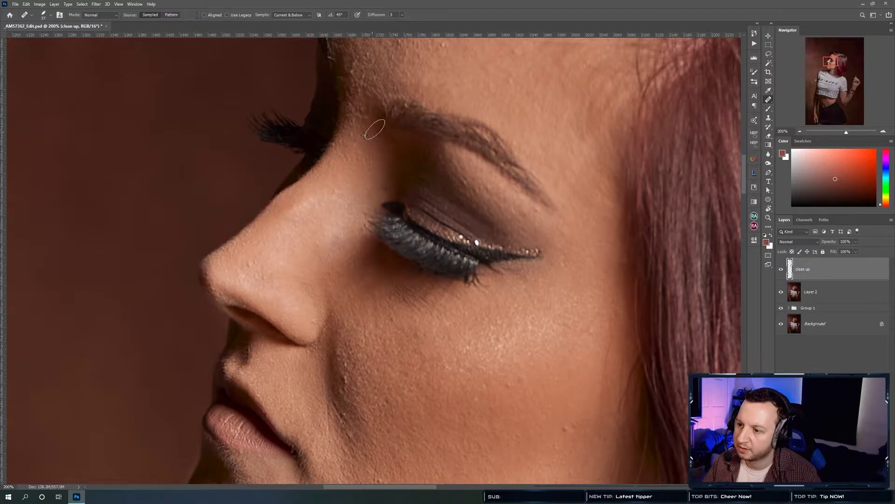
Heal the raised spots and small bumps across the forehead, down to the skin just above the eyebrow.
mouse_move(429, 110)
left_mouse_down()
mouse_move(381, 229)
mouse_move(376, 280)
left_mouse_up()
left_click(407, 178)
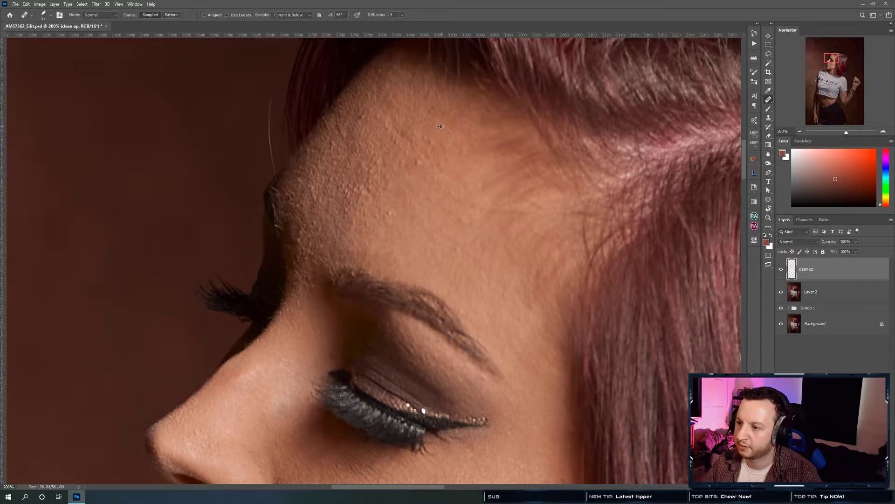
left_click(424, 139)
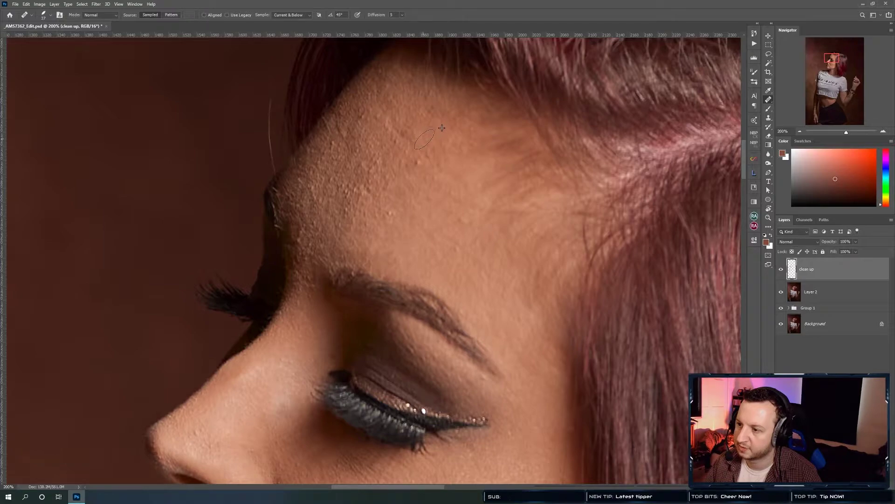
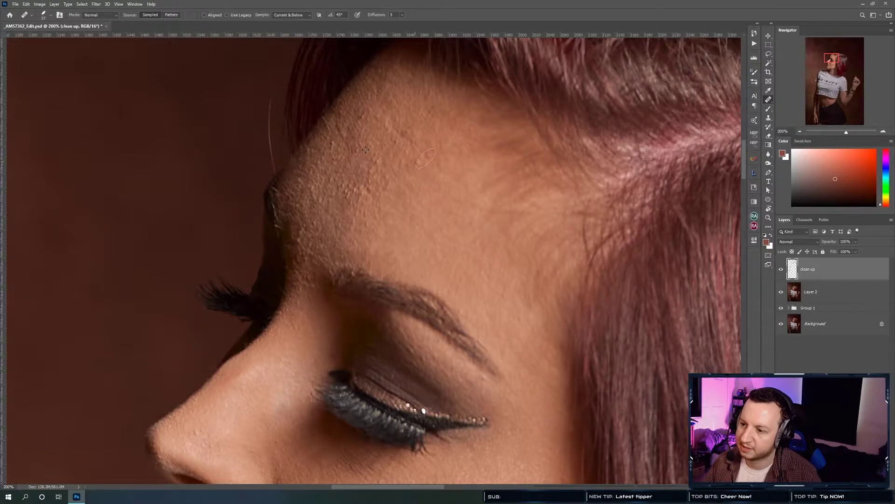
left_click_drag(412, 159, 427, 160)
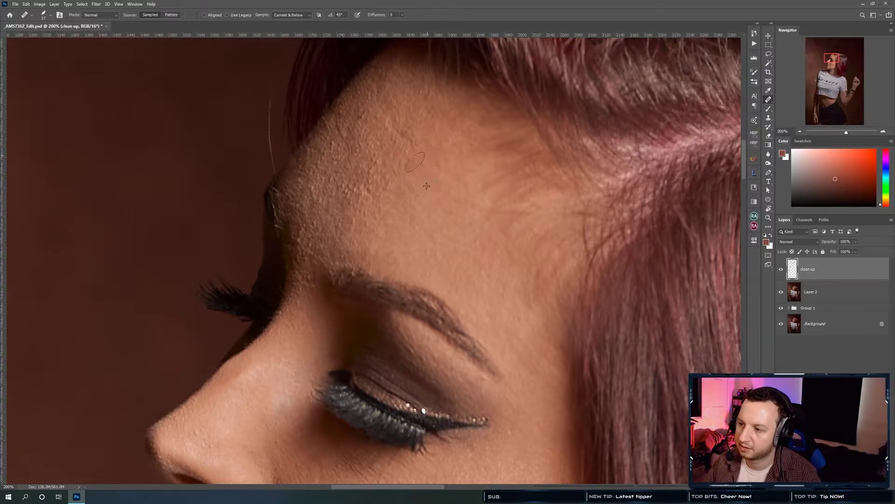
left_click(330, 206)
left_click_drag(338, 219, 414, 243)
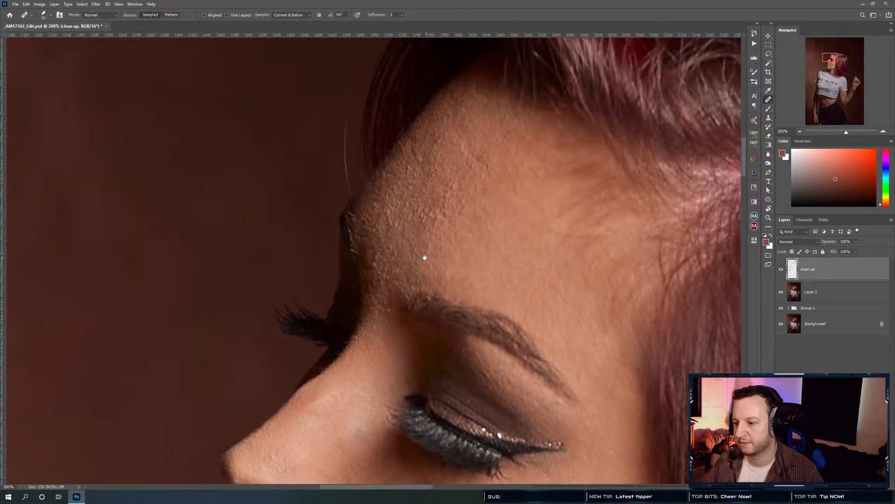
left_click(426, 301)
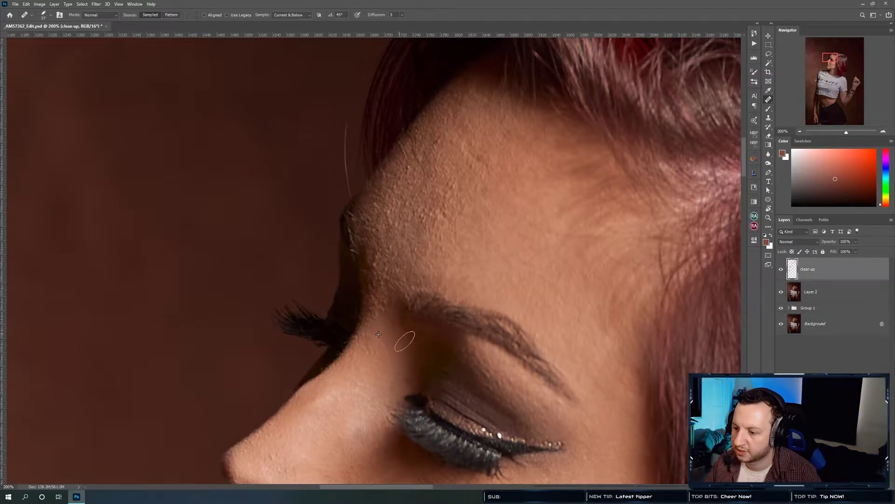
Heal the small spots near the tip of the nose.
scroll(380, 280, "down", 5)
scroll(379, 279, "left", 2)
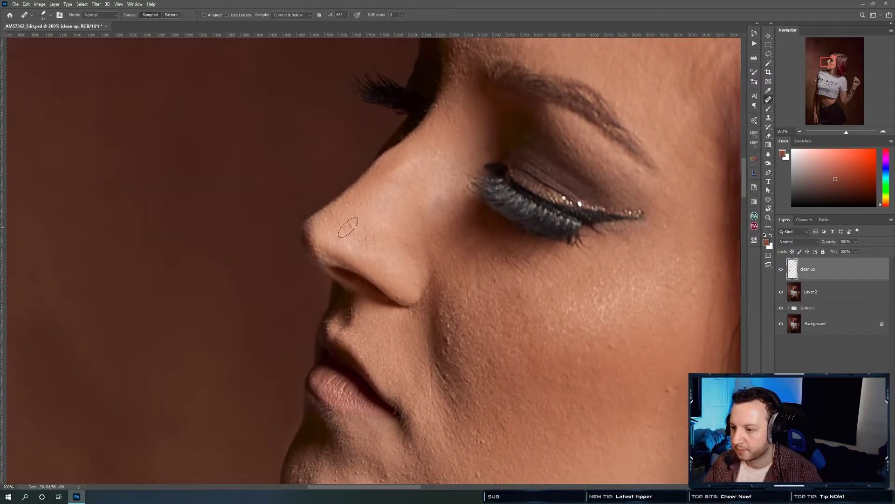
left_click(376, 224)
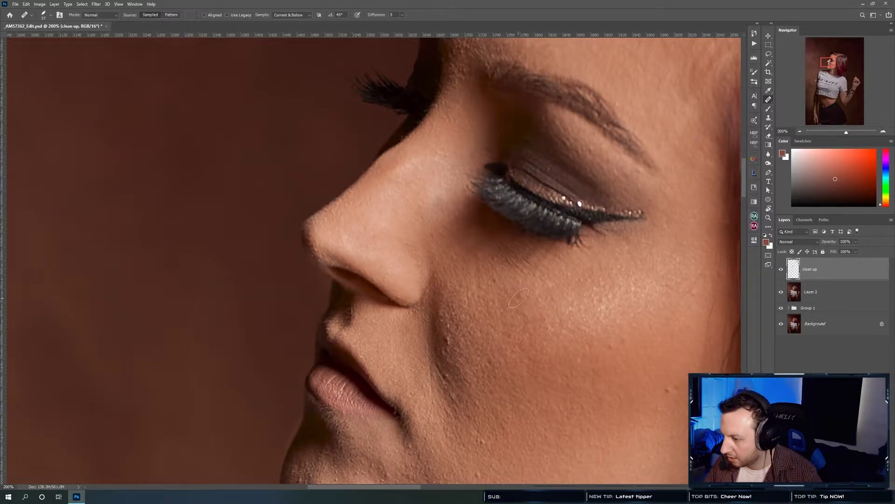
Retouch the uneven skin below the lower lashes and heal the dark spot in the crease beside the nostril.
left_click_drag(522, 302, 516, 294)
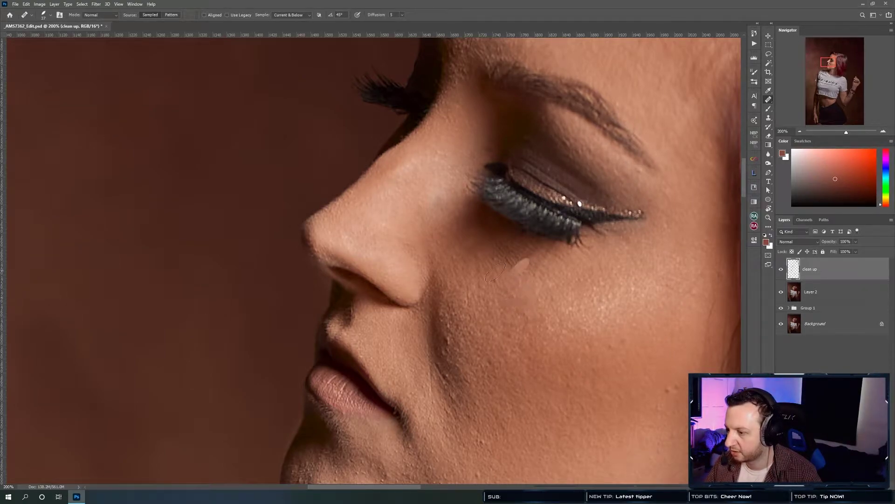
left_click(448, 327, "alt")
left_click_drag(446, 340, 446, 341)
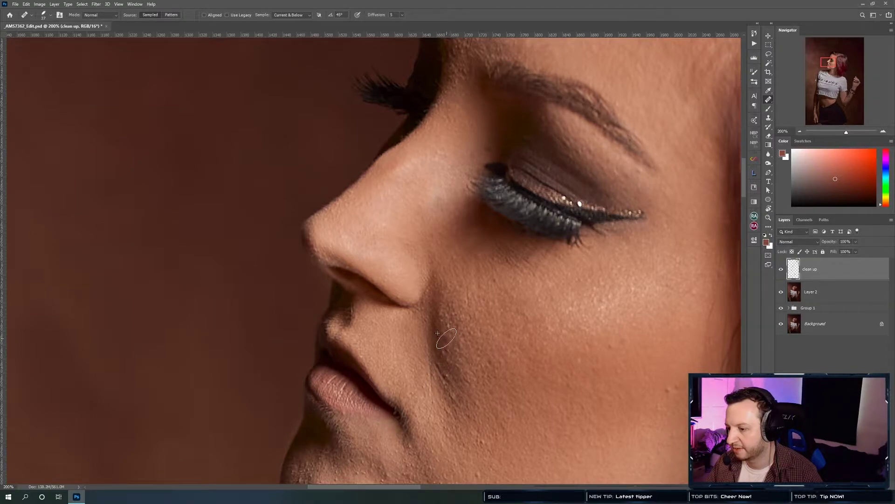
mouse_move(443, 339)
left_mouse_down()
mouse_move(454, 329)
mouse_move(460, 371)
left_mouse_up()
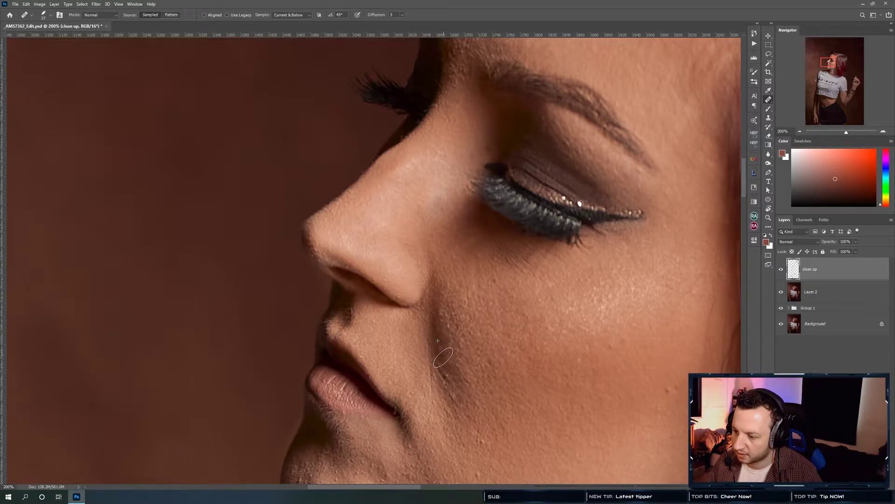
Heal the prominent blemish on the outer cheek and clean up the skin along the hairline.
mouse_move(438, 361)
left_mouse_down()
mouse_move(436, 411)
mouse_move(354, 322)
left_mouse_up()
left_click(440, 396, "alt")
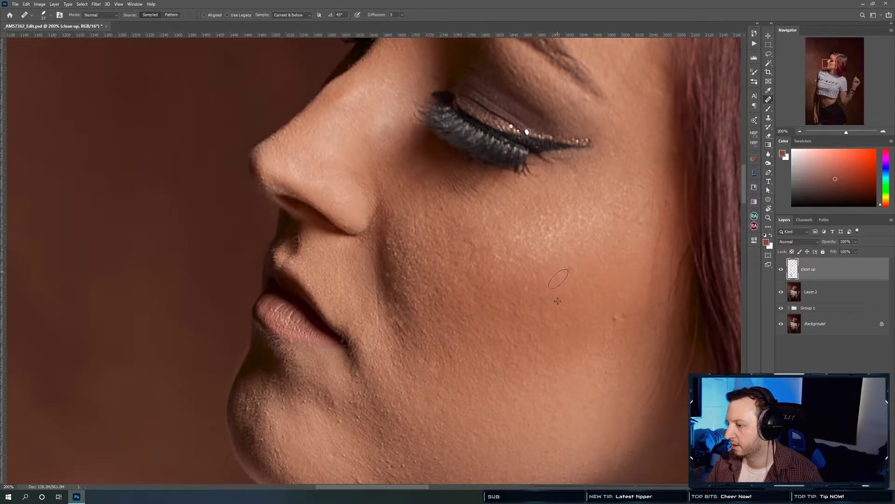
mouse_move(615, 317)
left_mouse_down()
mouse_move(610, 324)
mouse_move(620, 318)
left_mouse_up()
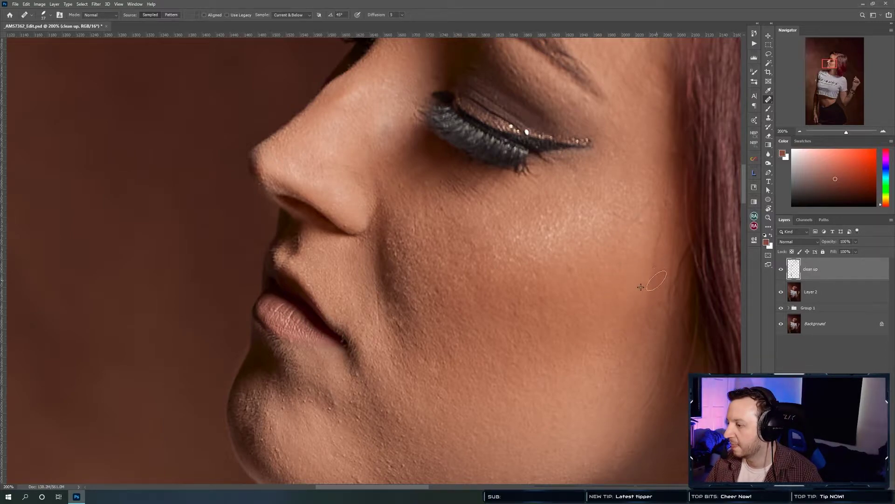
left_click_drag(653, 294, 668, 159)
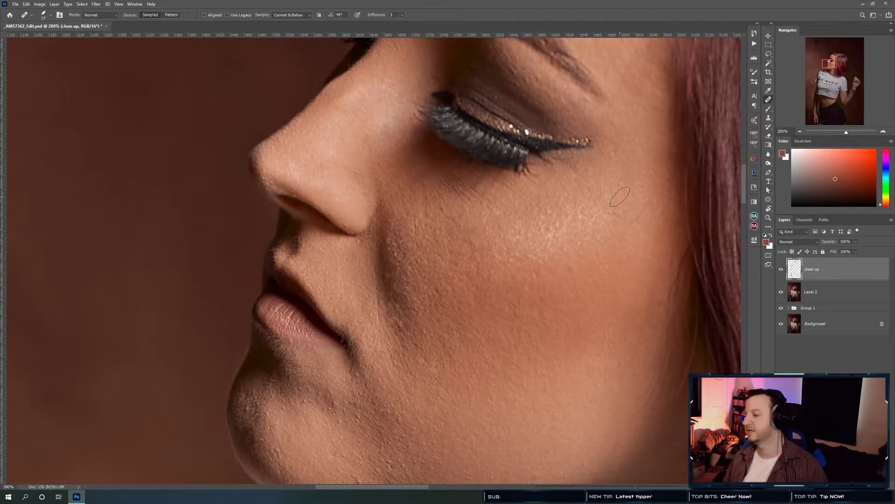
Heal the bumps on the front of the chin and in the fold beneath the lower lip.
left_click_drag(298, 229, 336, 117)
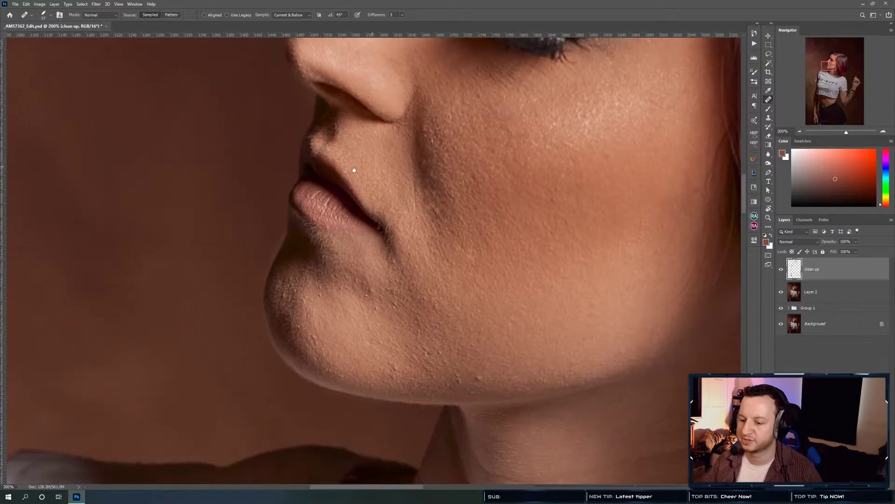
mouse_move(319, 298)
left_mouse_down()
mouse_move(321, 291)
mouse_move(280, 296)
left_mouse_up()
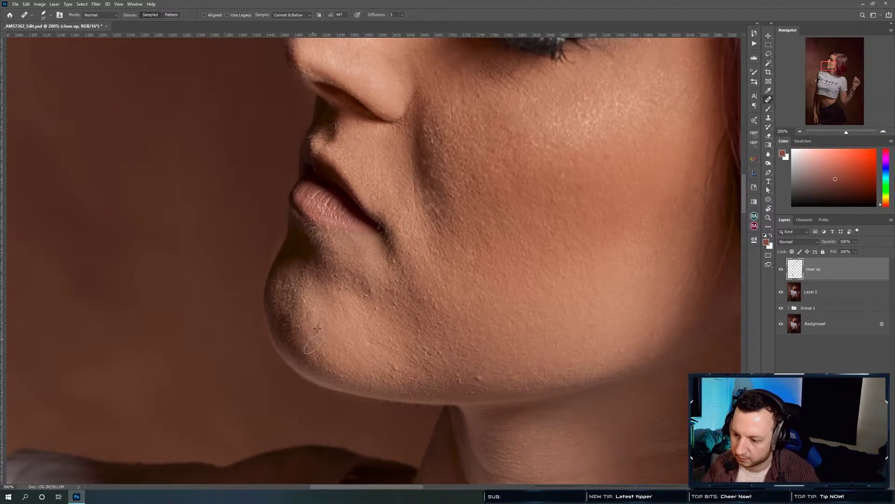
left_click_drag(325, 347, 315, 328)
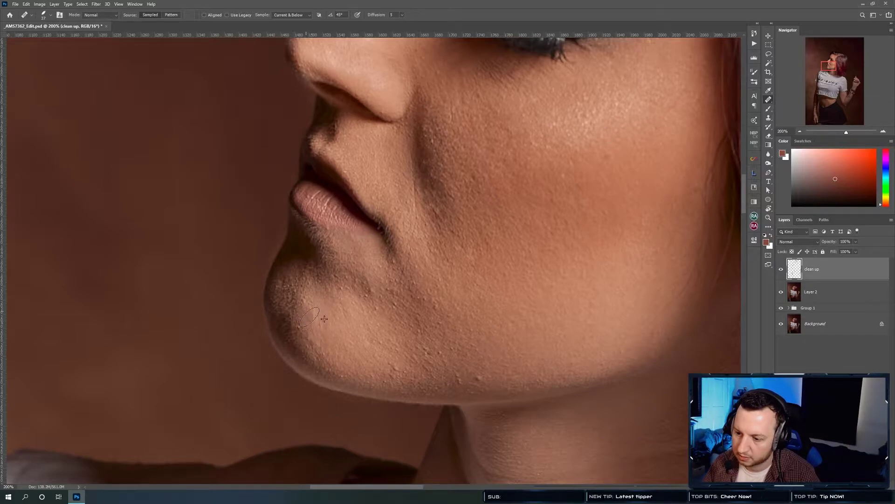
left_click_drag(345, 289, 342, 285)
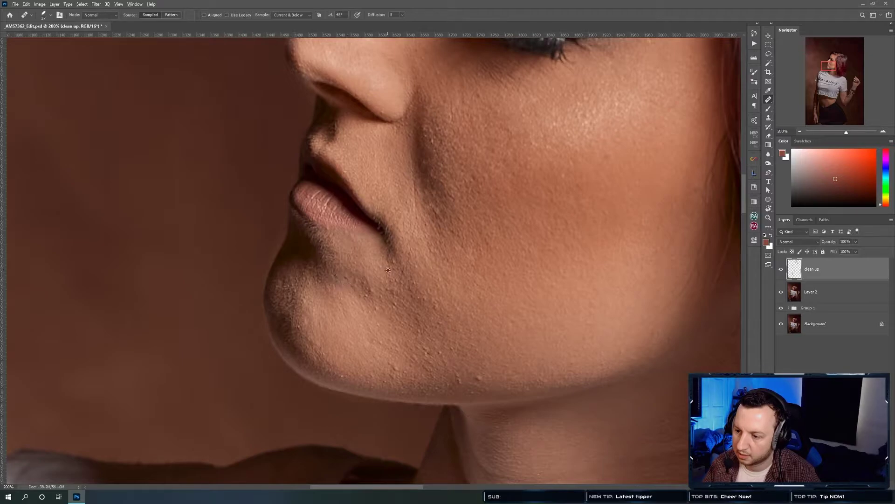
Sample clean skin beside the chin and heal the spots below the mouth corner and along the jawline.
left_click(412, 318, "alt")
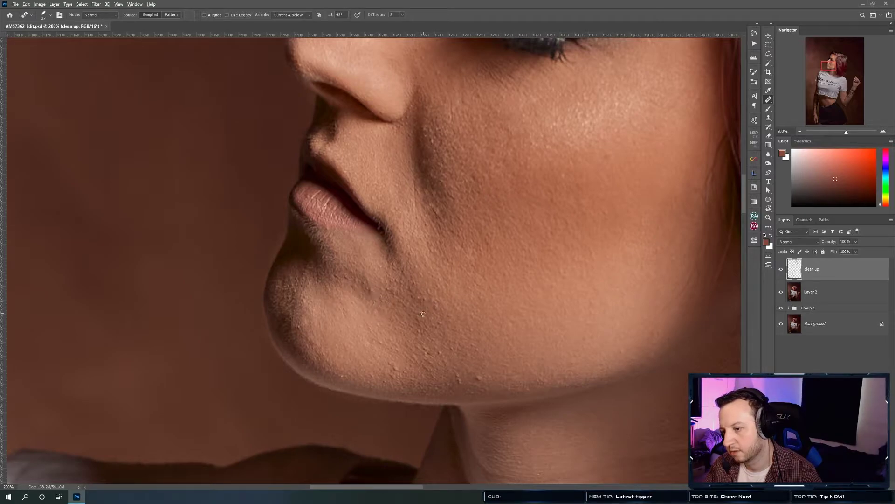
left_click(414, 301)
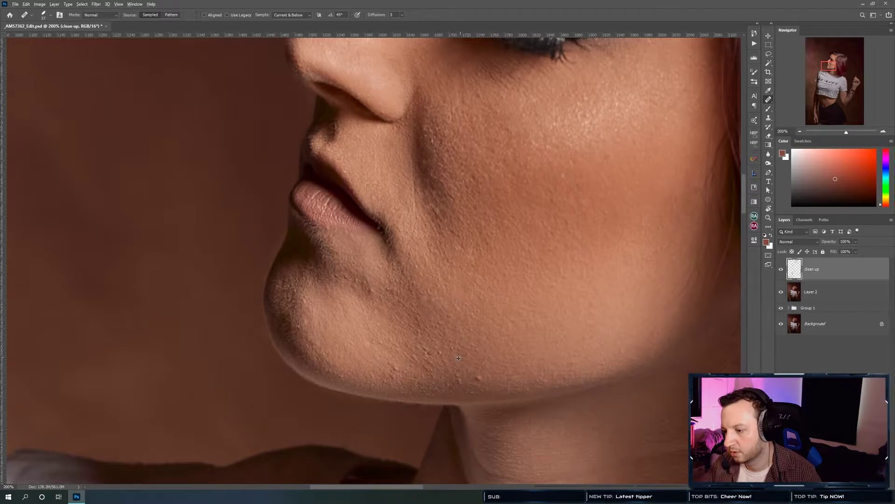
left_click(456, 373)
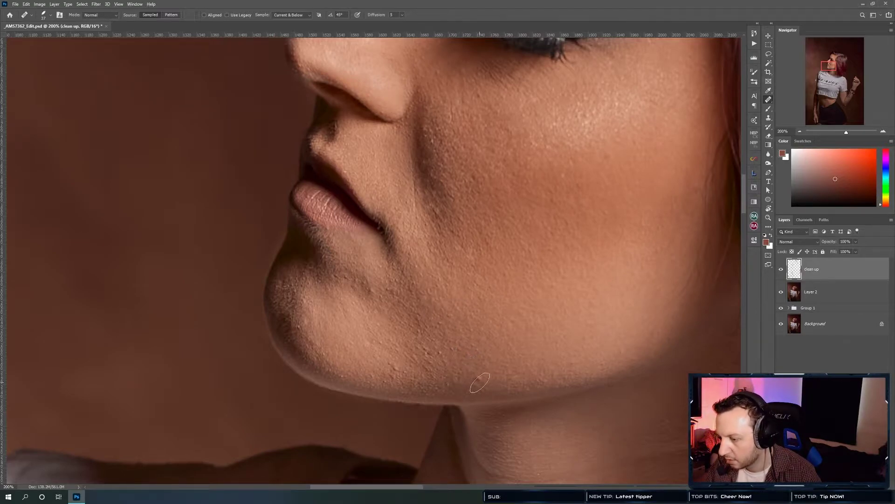
left_click(474, 375)
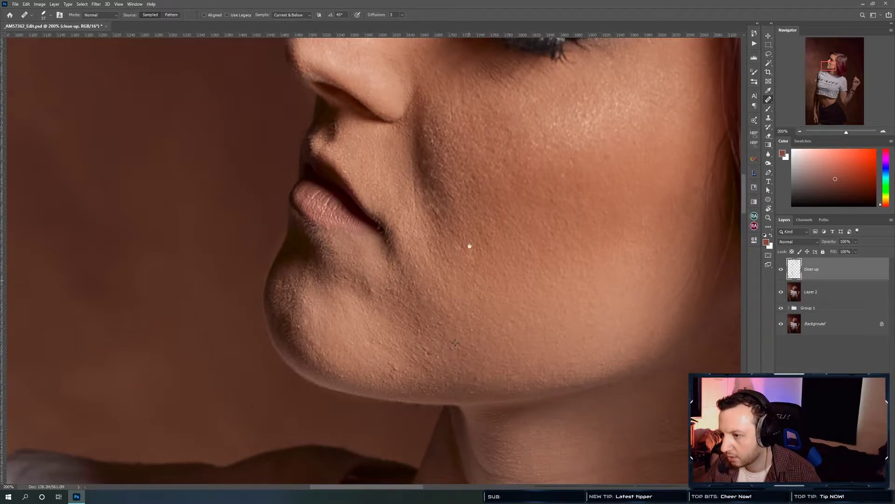
Heal the shadowed skin of the neck next to the shirt collar, sampling from the adjacent skin.
left_click_drag(469, 256, 389, 368)
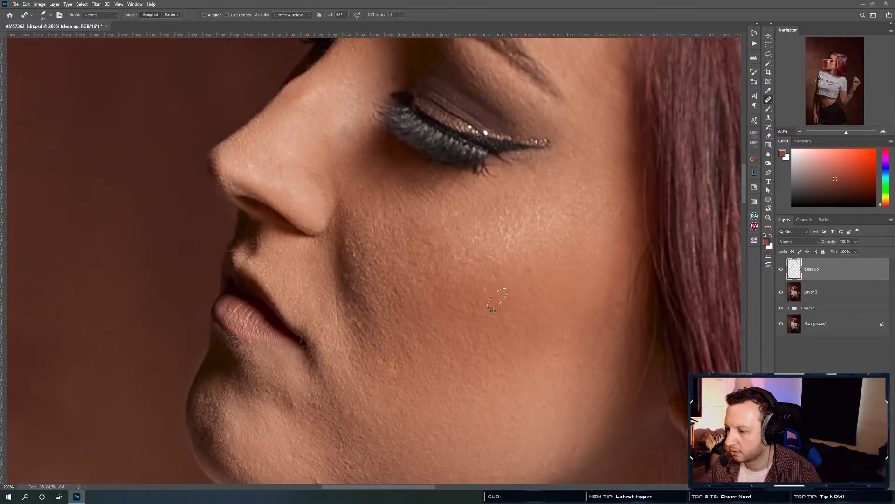
left_click_drag(346, 245, 392, 294)
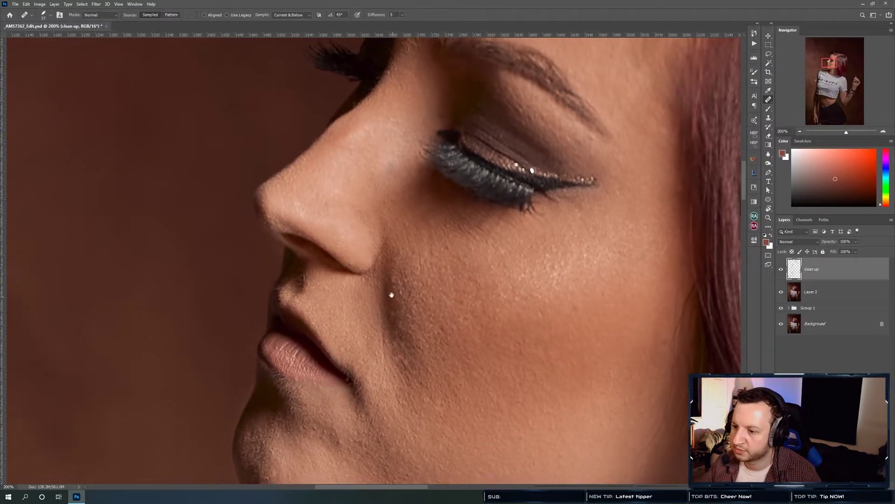
left_click_drag(370, 259, 350, 367)
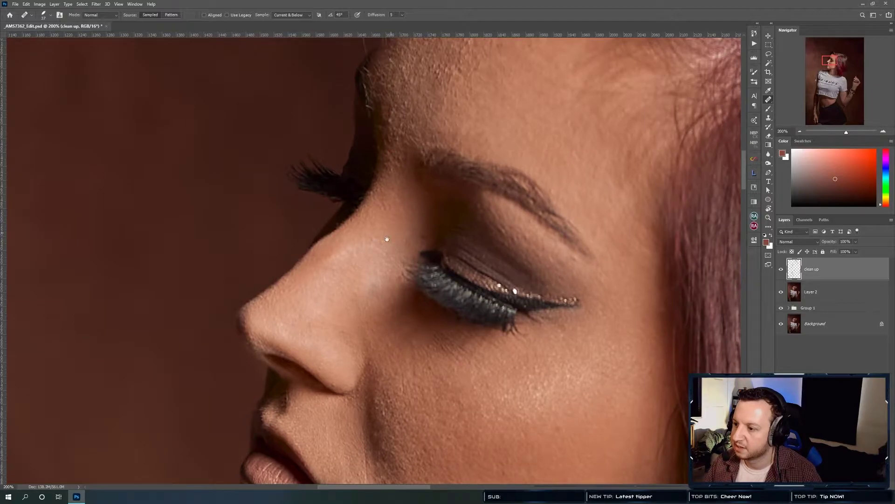
left_click_drag(391, 232, 335, 303)
left_click_drag(370, 247, 425, 91)
left_click_drag(373, 280, 411, 219)
left_click_drag(356, 358, 336, 312)
left_click(314, 307, "alt")
left_click(331, 310)
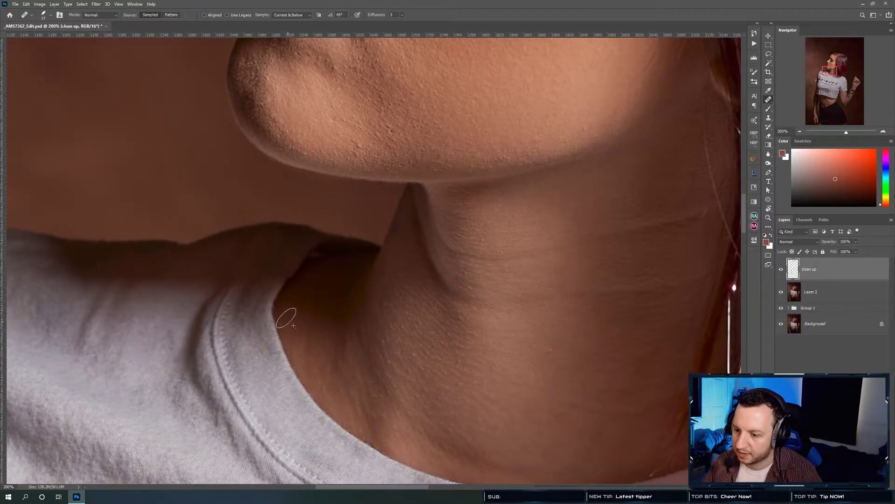
Smooth the remaining bumps on the chin and the skin between the lower lip and jaw with healing strokes.
scroll(326, 186, "up", 4)
left_click_drag(348, 236, 343, 233)
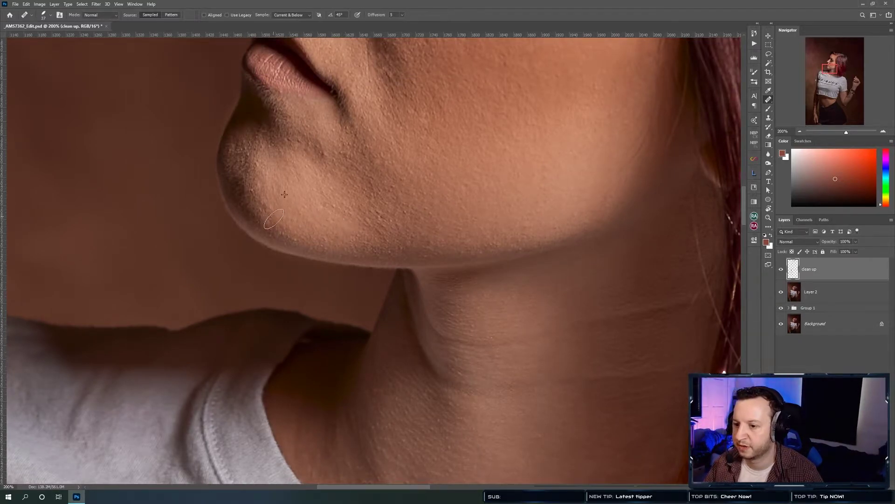
scroll(289, 219, "up", 3)
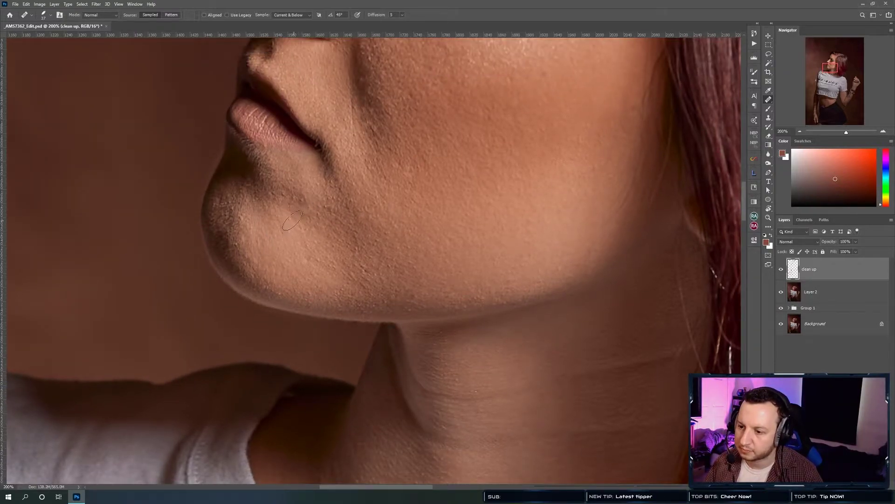
left_click_drag(298, 223, 323, 210)
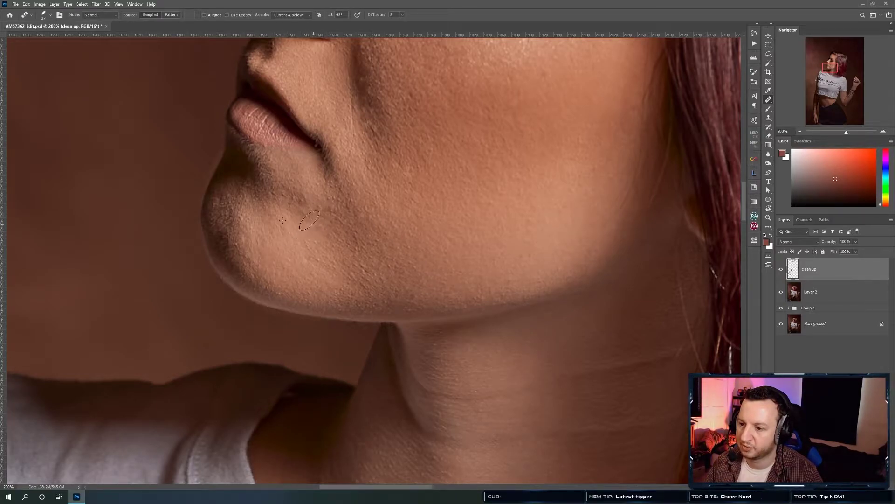
left_click_drag(344, 265, 343, 265)
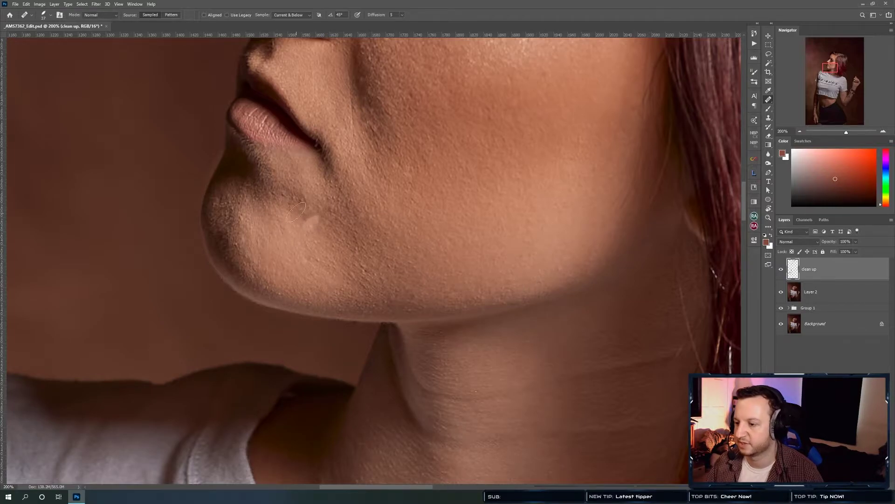
left_click_drag(308, 229, 296, 224)
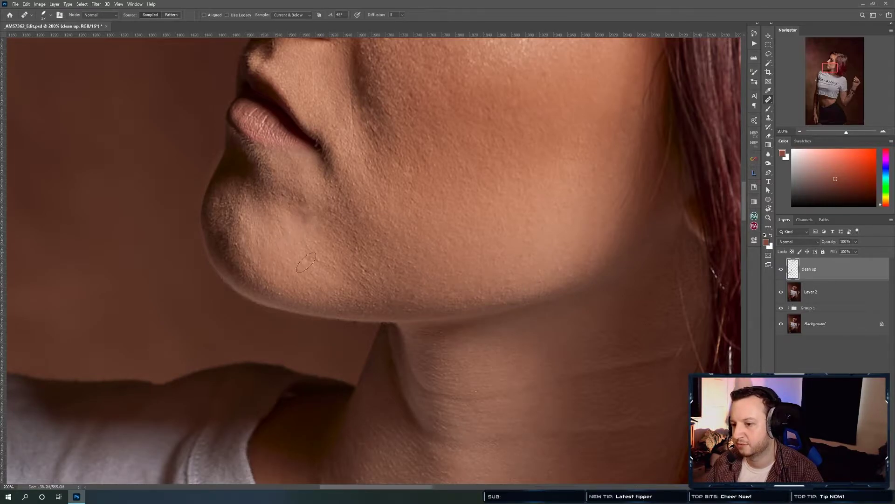
Heal the remaining bumps on the chin and along the jawline with skin sampled nearby.
left_click_drag(322, 265, 305, 257)
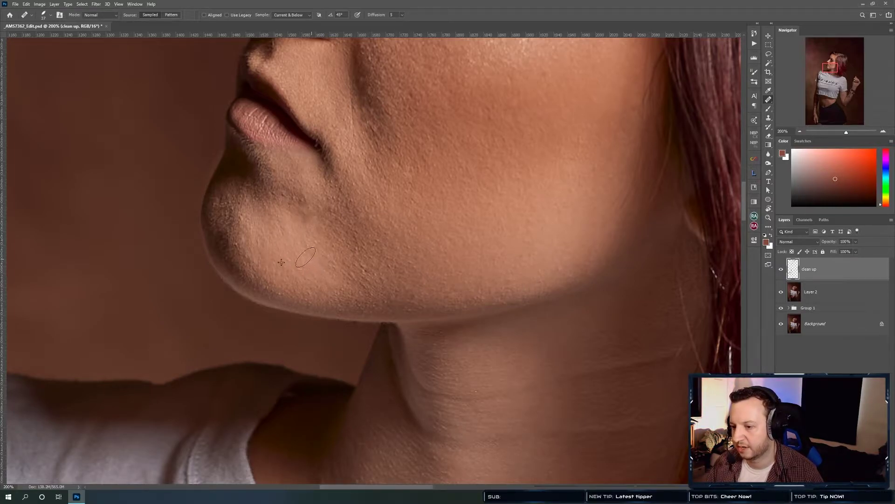
left_click(388, 271, "alt")
left_click_drag(375, 280, 374, 273)
Heal the small spots on the skin around the bent elbow.
left_click_drag(537, 334, 365, 246)
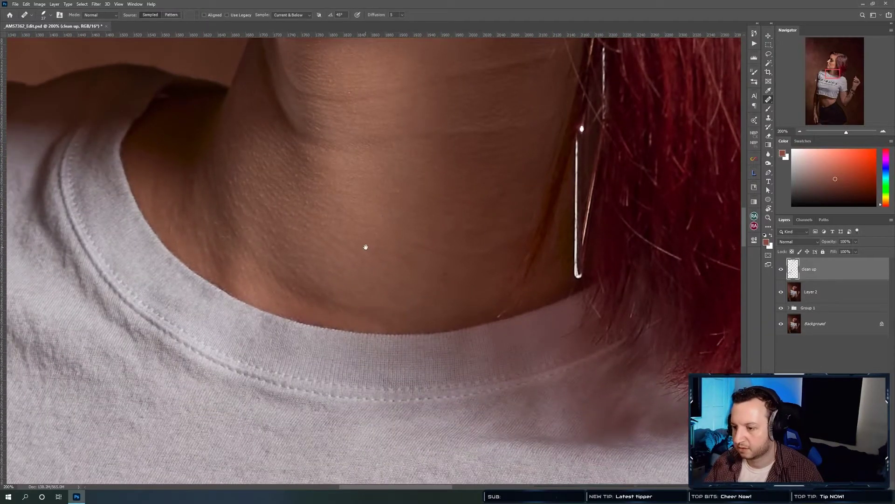
key("ctrl+0")
left_click(578, 439, "ctrl")
left_click_drag(578, 438, 379, 203)
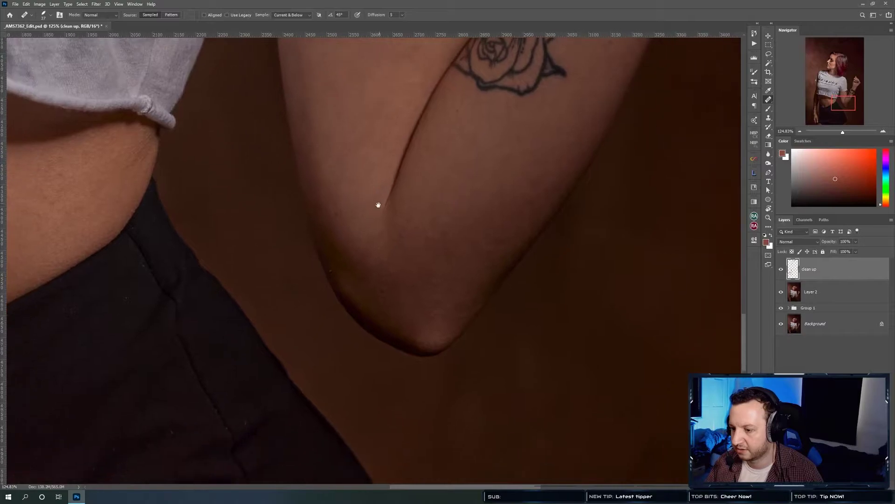
left_click(381, 293)
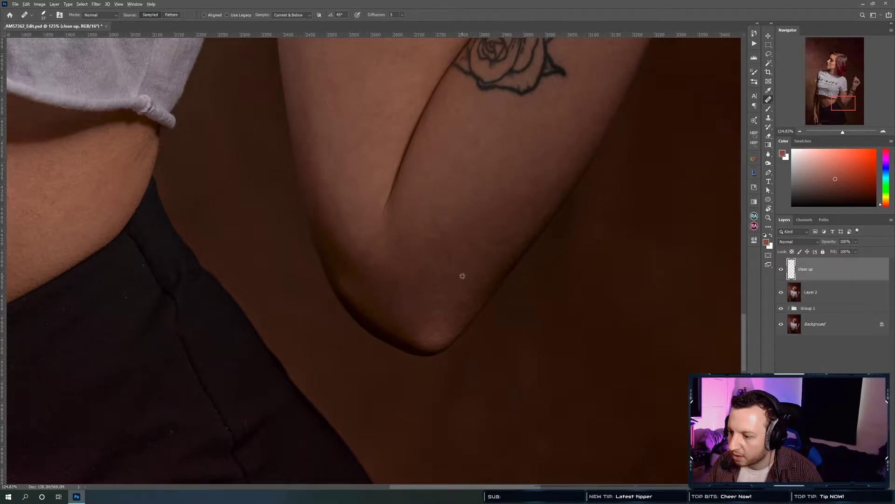
Heal the small marks on the wrist and around the raised hand.
left_click_drag(536, 160, 391, 286)
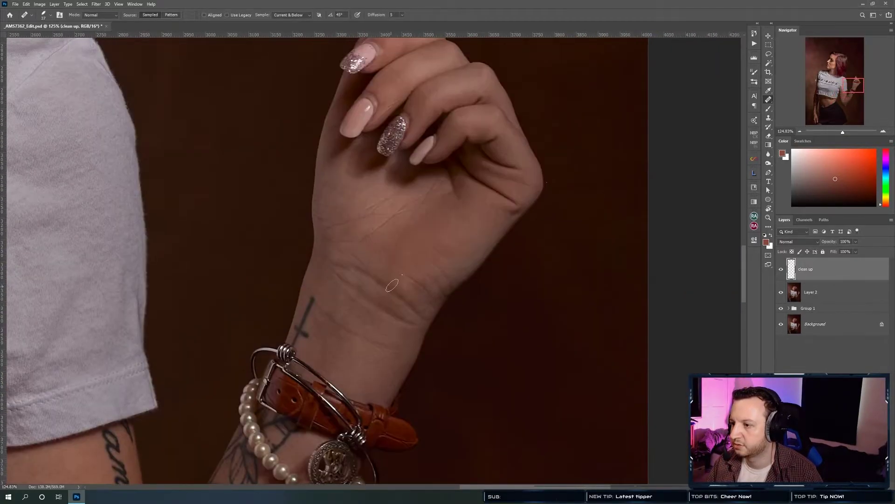
left_click_drag(418, 181, 431, 292)
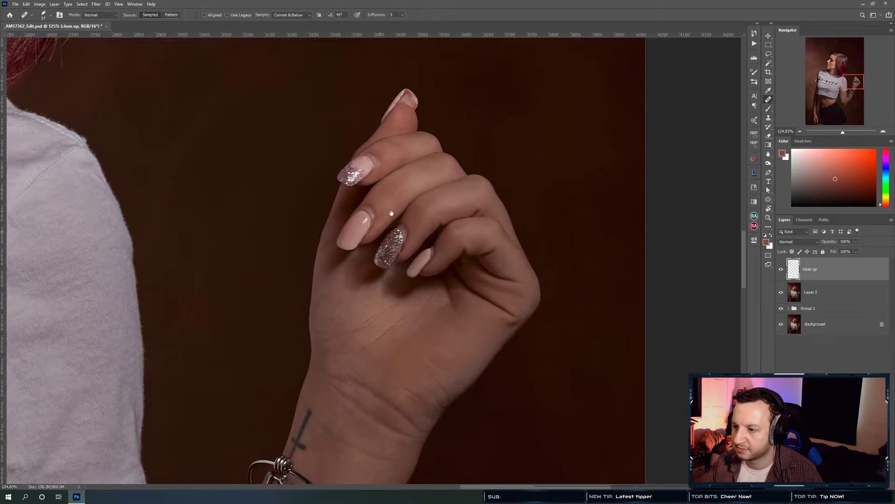
left_click_drag(293, 362, 375, 238)
left_click_drag(538, 209, 357, 333)
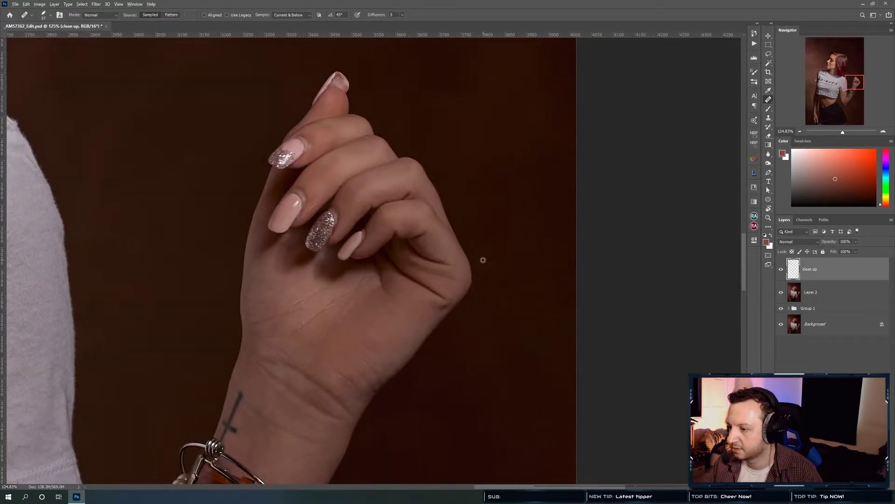
Heal the lint specks on the dark trousers from the waistband to the side seam.
left_click_drag(300, 349, 671, 104)
left_click_drag(444, 248, 662, 44)
mouse_move(279, 333)
left_mouse_down()
mouse_move(330, 306)
mouse_move(365, 236)
left_mouse_up()
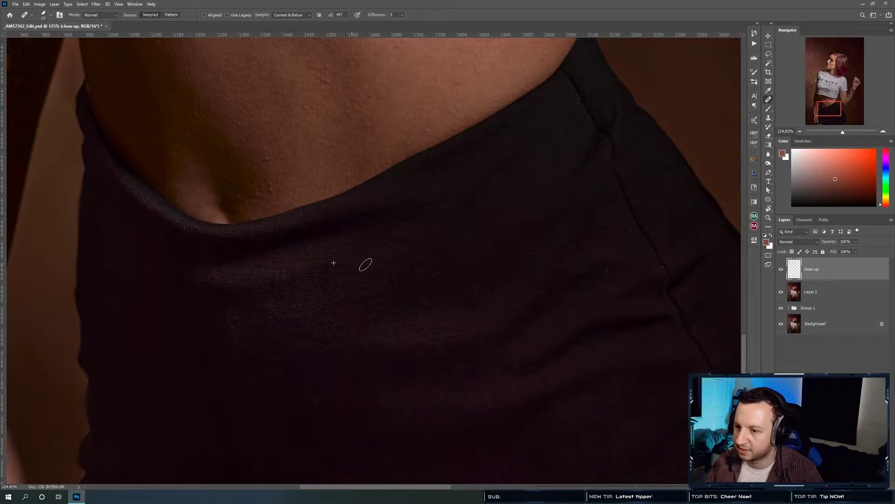
left_click_drag(522, 287, 423, 301)
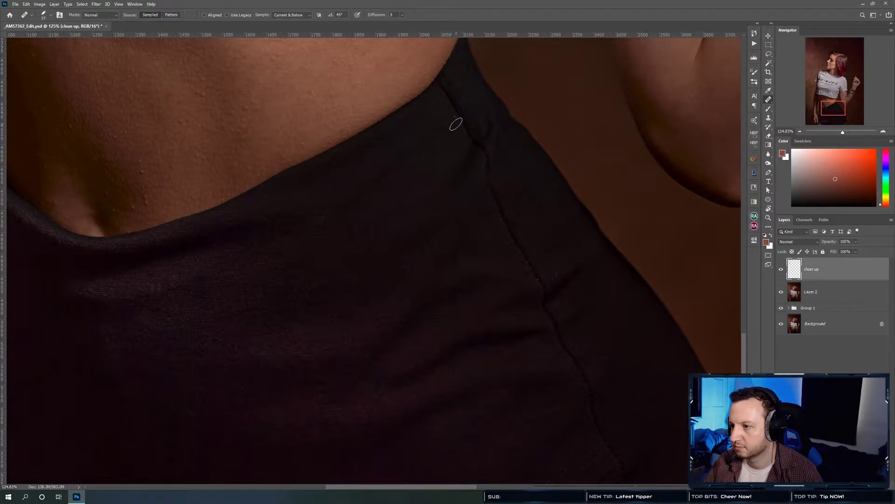
left_click_drag(531, 275, 423, 280)
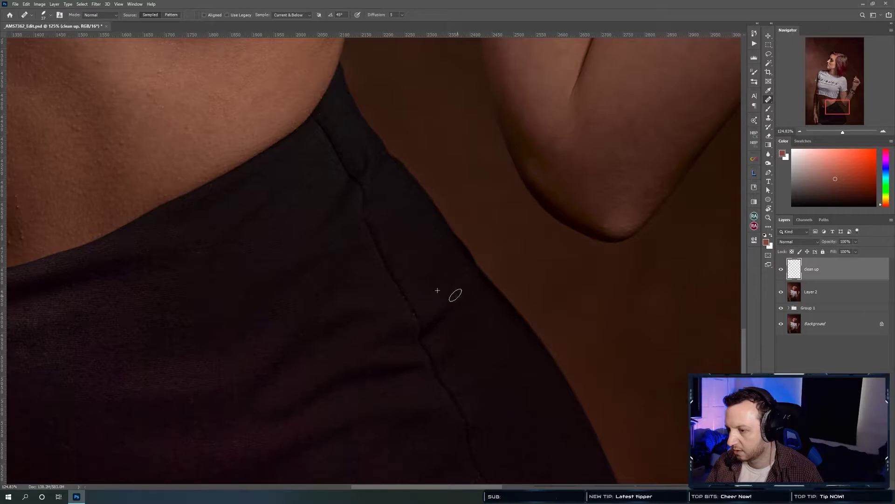
Add a new empty layer above the clean up layer and enlarge the healing brush for the shirt lettering.
mouse_move(236, 276)
left_mouse_down()
mouse_move(324, 233)
mouse_move(378, 263)
mouse_move(392, 236)
mouse_move(326, 324)
mouse_move(338, 190)
mouse_move(341, 289)
mouse_move(360, 214)
mouse_move(320, 275)
mouse_move(332, 380)
mouse_move(373, 280)
mouse_move(370, 198)
mouse_move(303, 289)
mouse_move(428, 262)
mouse_move(347, 140)
mouse_move(430, 213)
mouse_move(336, 286)
mouse_move(569, 294)
mouse_move(725, 240)
left_mouse_up()
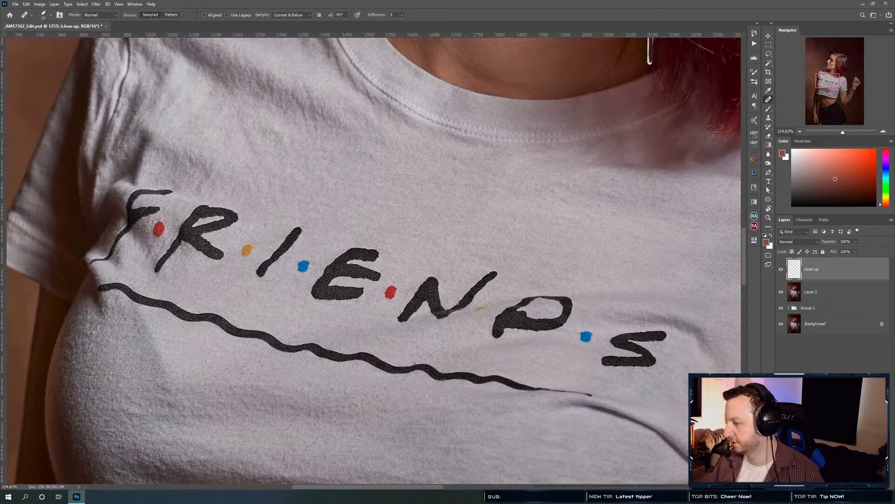
key("ctrl+shift+alt+n")
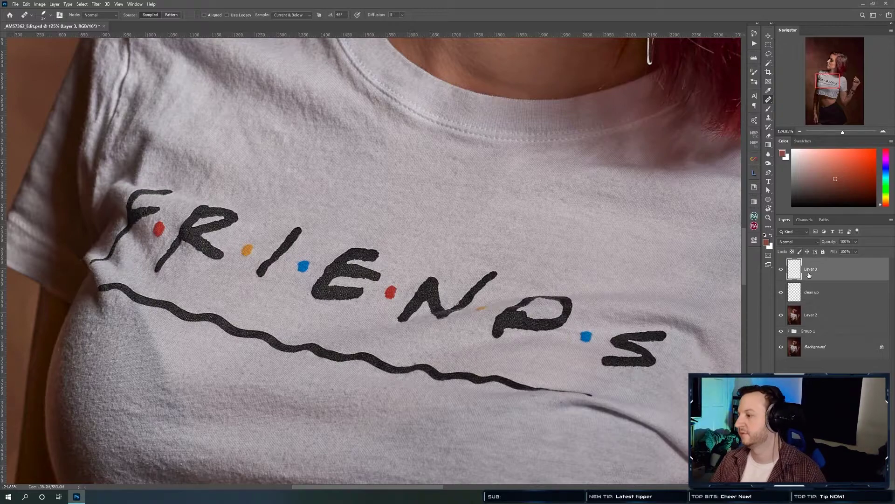
right_click(456, 246, "alt")
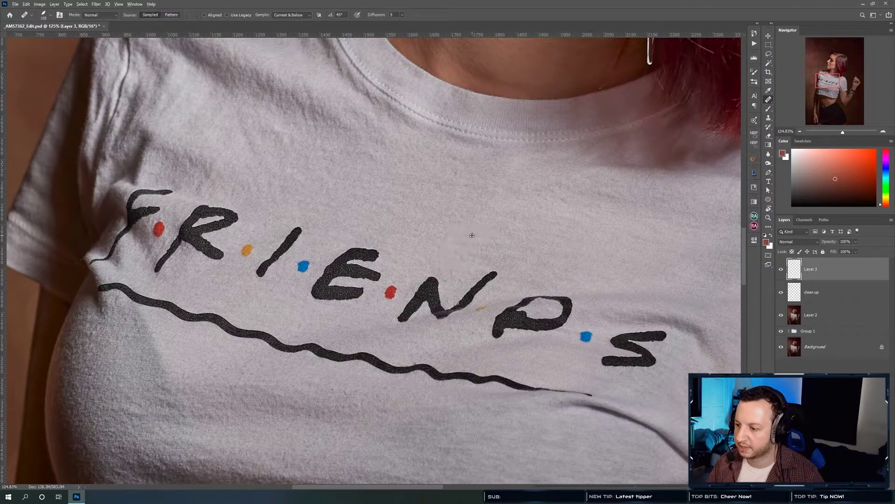
Heal away the letter N and the yellow dot after it, using clean shirt fabric as the source.
left_click_drag(488, 278, 471, 292)
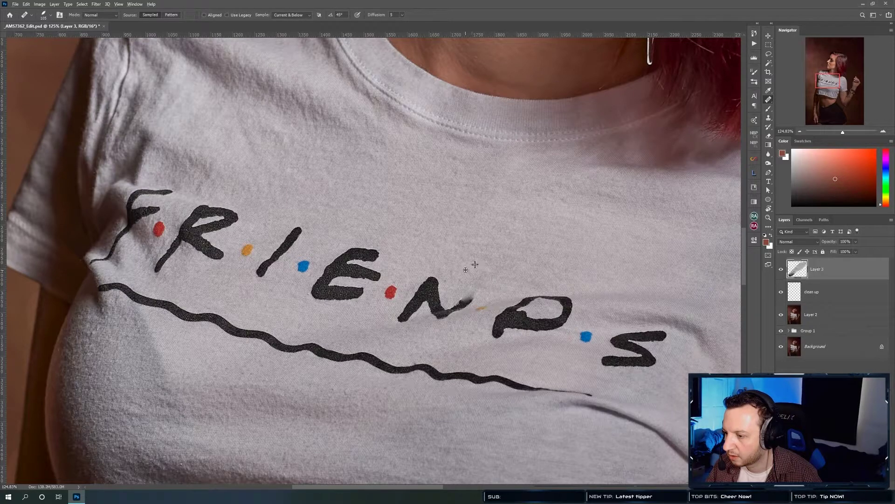
mouse_move(450, 320)
left_mouse_down()
mouse_move(468, 298)
mouse_move(451, 308)
mouse_move(445, 268)
mouse_move(427, 281)
mouse_move(435, 290)
mouse_move(442, 283)
mouse_move(404, 314)
left_mouse_up()
mouse_move(414, 269)
left_mouse_down()
mouse_move(407, 312)
mouse_move(425, 283)
left_mouse_up()
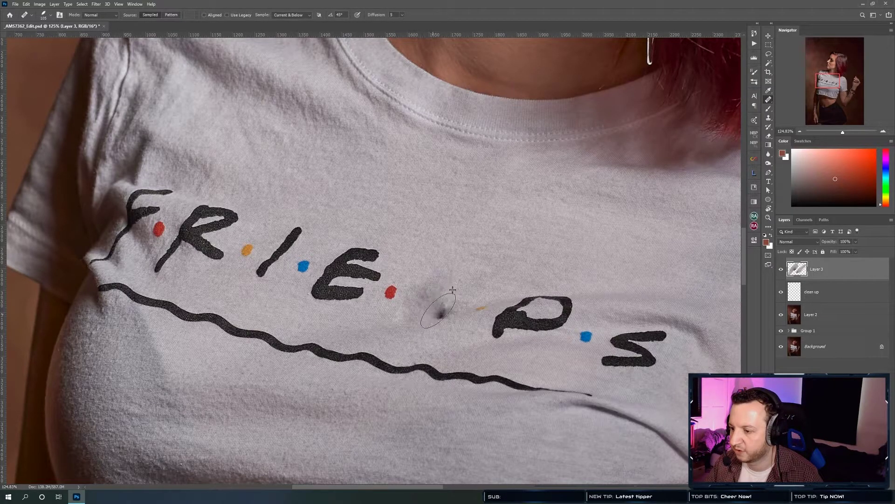
mouse_move(425, 279)
left_mouse_down()
mouse_move(426, 300)
mouse_move(412, 297)
mouse_move(420, 317)
left_mouse_up()
left_click(479, 308)
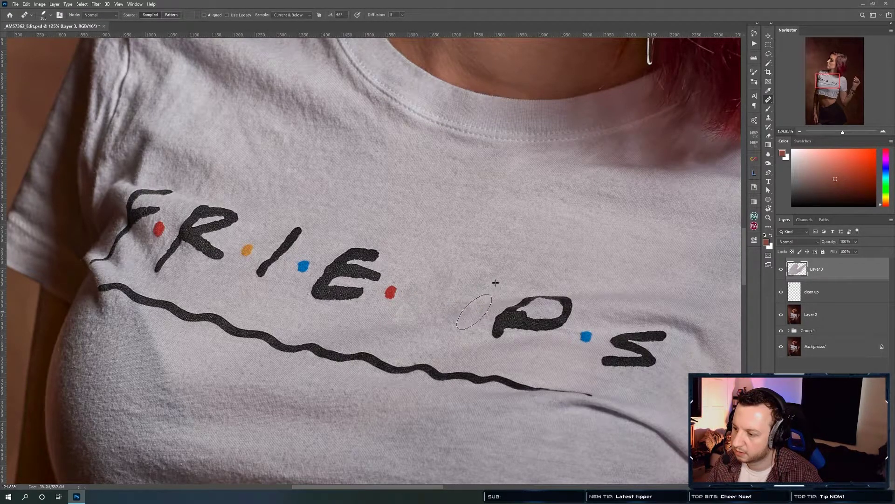
Sample clean fabric above the lettering and heal away the letter E and the red dot after it.
scroll(443, 277, "left", 5)
left_click(484, 219, "alt")
mouse_move(463, 281)
left_mouse_down()
mouse_move(473, 265)
mouse_move(461, 284)
mouse_move(480, 271)
mouse_move(480, 294)
mouse_move(458, 272)
mouse_move(431, 305)
mouse_move(425, 301)
mouse_move(474, 300)
mouse_move(463, 266)
left_mouse_up()
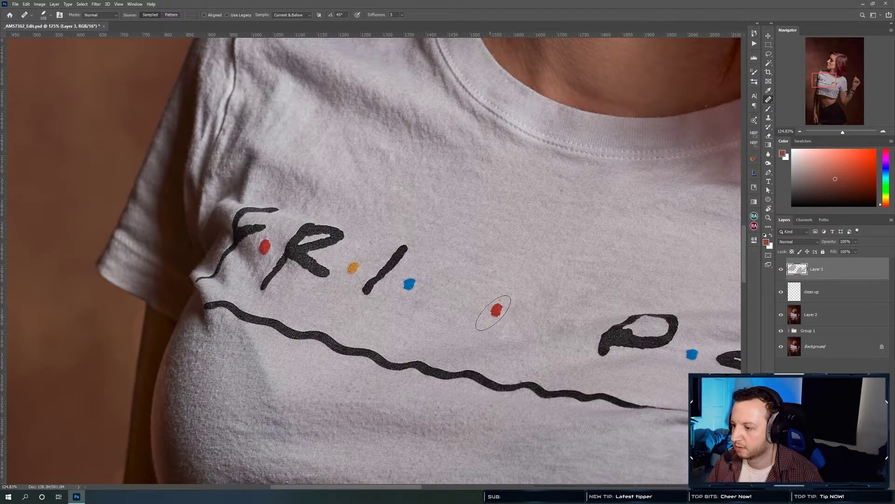
left_click_drag(492, 313, 495, 280)
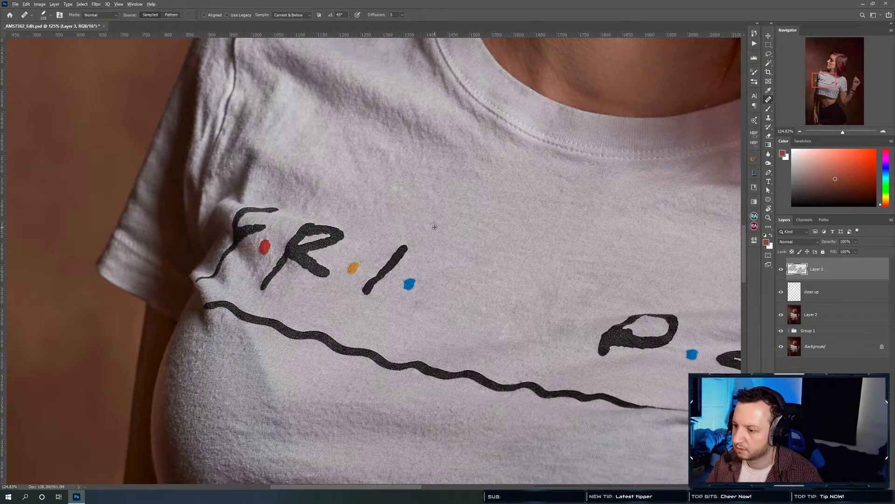
Heal away the letters I and R along with the blue, yellow and red dots beside them.
mouse_move(417, 236)
left_mouse_down()
mouse_move(380, 282)
mouse_move(403, 247)
mouse_move(397, 260)
mouse_move(402, 255)
mouse_move(410, 280)
mouse_move(418, 247)
mouse_move(379, 265)
mouse_move(365, 290)
mouse_move(392, 256)
mouse_move(387, 261)
left_mouse_up()
left_click_drag(420, 305, 512, 341)
left_click_drag(439, 308, 440, 314)
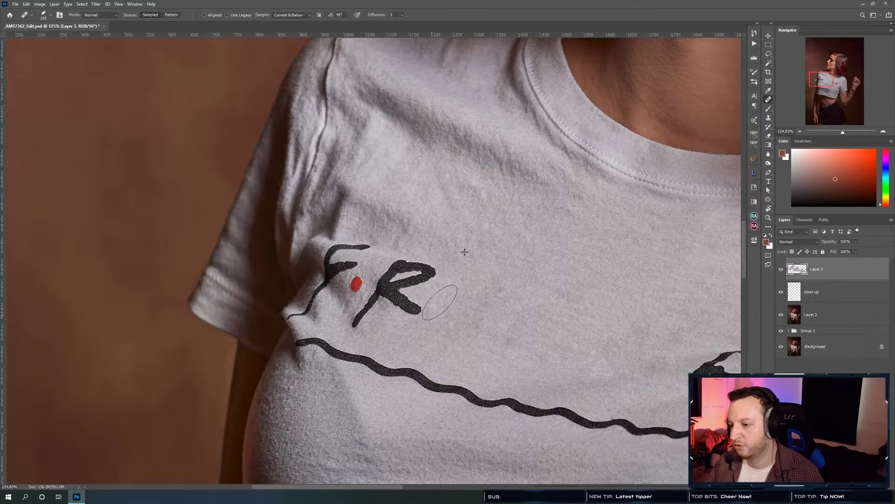
mouse_move(431, 269)
left_mouse_down()
mouse_move(390, 275)
mouse_move(403, 283)
mouse_move(385, 277)
mouse_move(421, 313)
mouse_move(352, 312)
mouse_move(380, 288)
mouse_move(405, 284)
mouse_move(399, 305)
left_mouse_up()
mouse_move(387, 275)
left_mouse_down()
mouse_move(410, 279)
mouse_move(420, 298)
mouse_move(502, 308)
left_mouse_up()
mouse_move(455, 275)
left_mouse_down()
mouse_move(438, 296)
mouse_move(489, 305)
left_mouse_up()
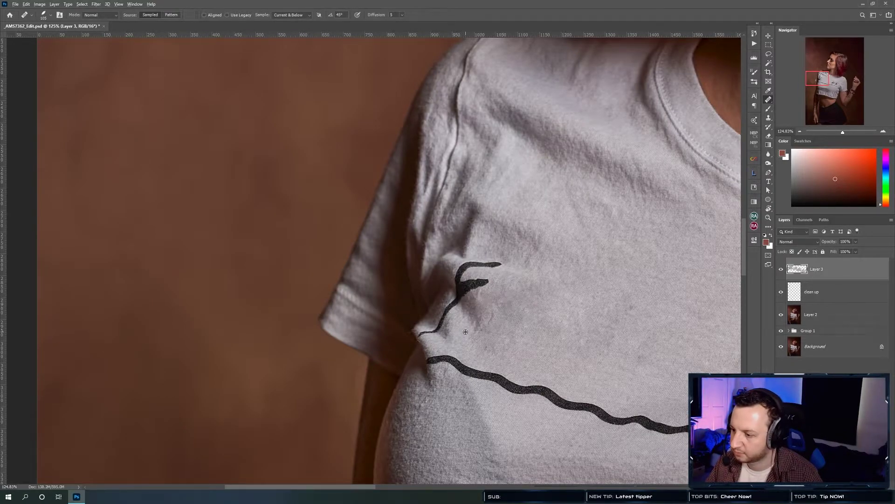
Heal away the letter F over the shirt folds near the armpit, sampling from the adjacent fabric.
mouse_move(437, 316)
left_mouse_down()
mouse_move(458, 298)
mouse_move(472, 311)
mouse_move(501, 301)
left_mouse_up()
mouse_move(495, 268)
left_mouse_down()
mouse_move(459, 273)
mouse_move(464, 282)
mouse_move(476, 275)
mouse_move(466, 271)
mouse_move(469, 260)
left_mouse_up()
left_click(515, 300, "alt")
mouse_move(461, 331)
left_mouse_down()
mouse_move(440, 344)
mouse_move(459, 338)
mouse_move(447, 340)
mouse_move(433, 325)
left_mouse_up()
Heal away the wavy underline from the armpit towards mid-chest and clean its remnant at the sleeve fold.
mouse_move(433, 361)
left_mouse_down()
mouse_move(481, 353)
mouse_move(513, 367)
mouse_move(489, 386)
mouse_move(474, 379)
mouse_move(600, 409)
left_mouse_up()
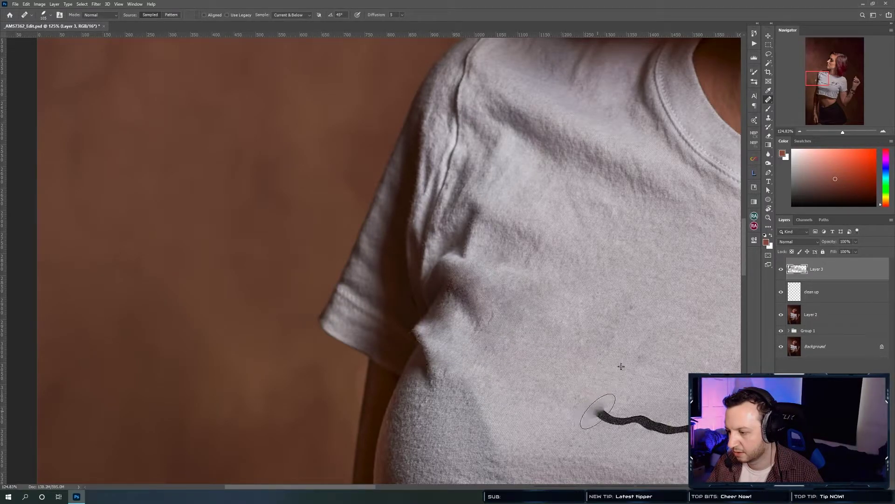
left_click(457, 343, "alt")
left_click_drag(419, 332, 422, 334)
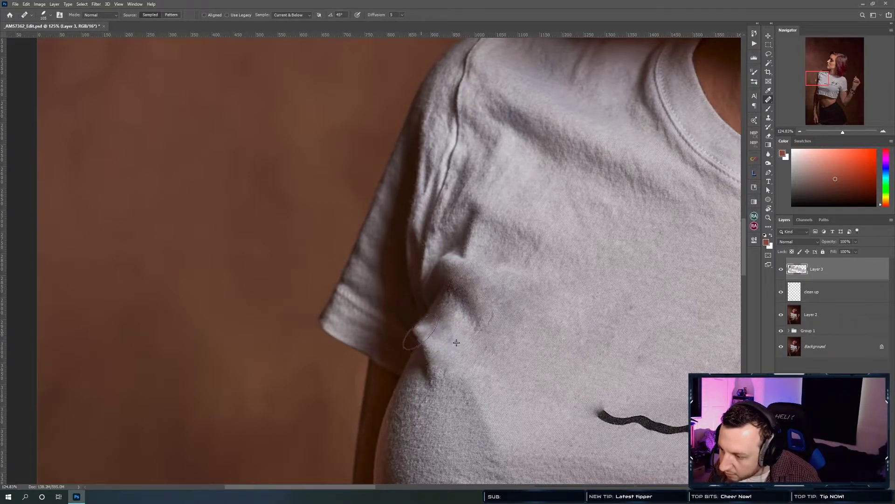
Heal away the letter D with its dark remnants and the blue dot after it.
left_click_drag(699, 357, 401, 252)
mouse_move(296, 301)
left_mouse_down()
mouse_move(319, 317)
mouse_move(297, 307)
mouse_move(323, 320)
mouse_move(472, 339)
left_mouse_up()
left_click_drag(556, 232, 448, 257)
mouse_move(468, 292)
left_mouse_down()
mouse_move(491, 309)
mouse_move(485, 315)
mouse_move(475, 297)
mouse_move(455, 291)
mouse_move(418, 324)
mouse_move(436, 297)
mouse_move(439, 318)
mouse_move(429, 319)
mouse_move(454, 311)
mouse_move(441, 333)
mouse_move(455, 289)
mouse_move(434, 337)
left_mouse_up()
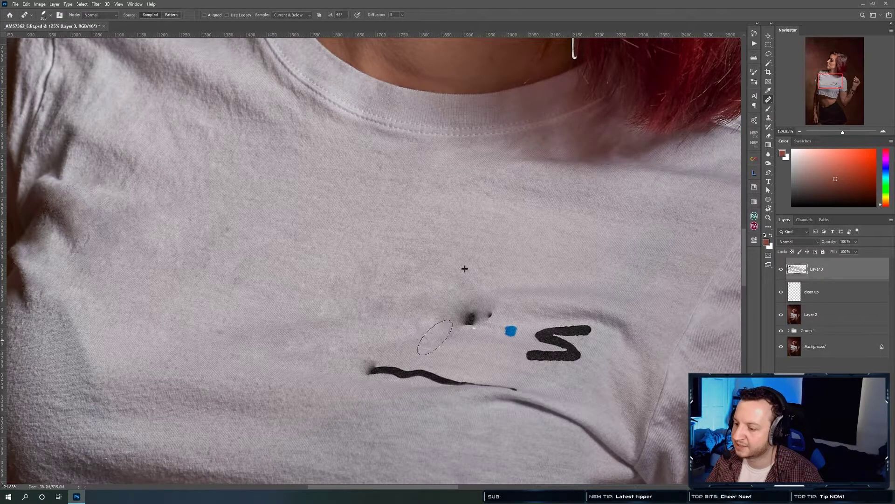
mouse_move(462, 306)
left_mouse_down()
mouse_move(476, 324)
mouse_move(487, 318)
mouse_move(482, 309)
mouse_move(454, 298)
mouse_move(496, 296)
mouse_move(396, 280)
left_mouse_up()
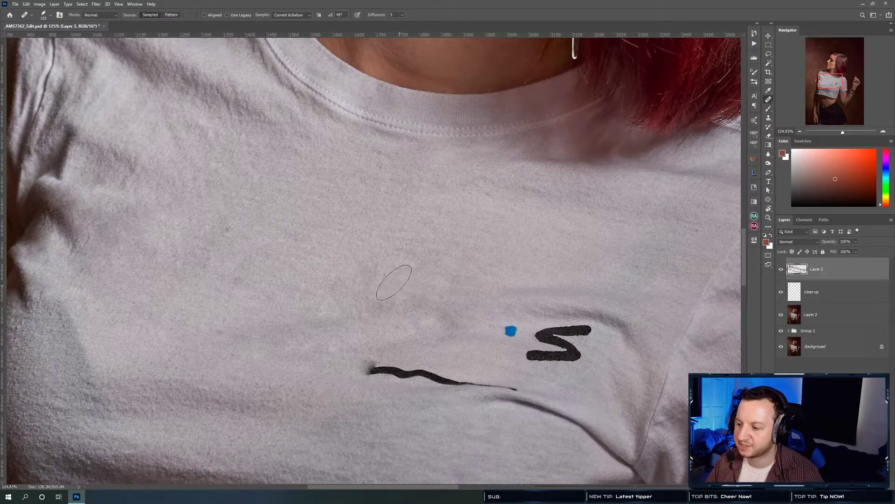
mouse_move(447, 322)
left_mouse_down()
mouse_move(449, 330)
mouse_move(422, 321)
mouse_move(458, 319)
left_mouse_up()
left_click(507, 333)
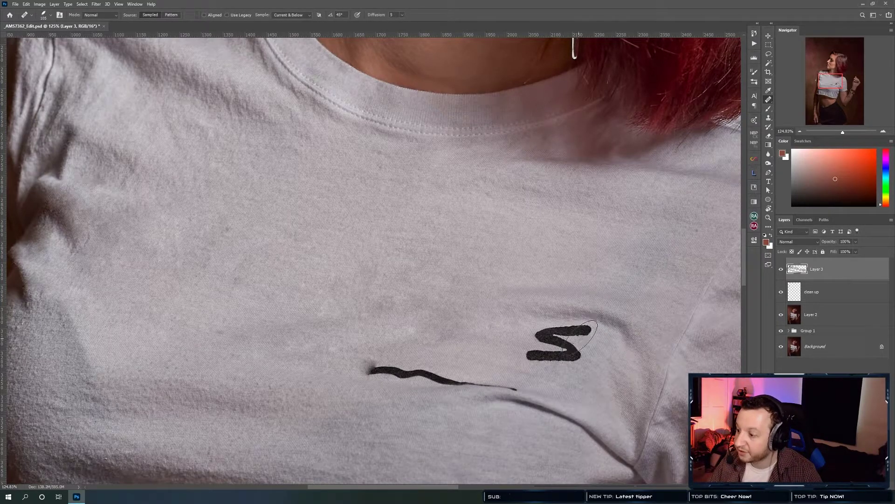
Heal away the letter S beside the shirt's curved crease.
mouse_move(586, 332)
left_mouse_down()
mouse_move(534, 336)
mouse_move(574, 356)
mouse_move(525, 350)
mouse_move(582, 353)
mouse_move(519, 347)
left_mouse_up()
mouse_move(477, 242)
left_mouse_down()
mouse_move(370, 245)
mouse_move(454, 228)
left_mouse_up()
mouse_move(506, 326)
left_mouse_down()
mouse_move(482, 334)
mouse_move(531, 332)
left_mouse_up()
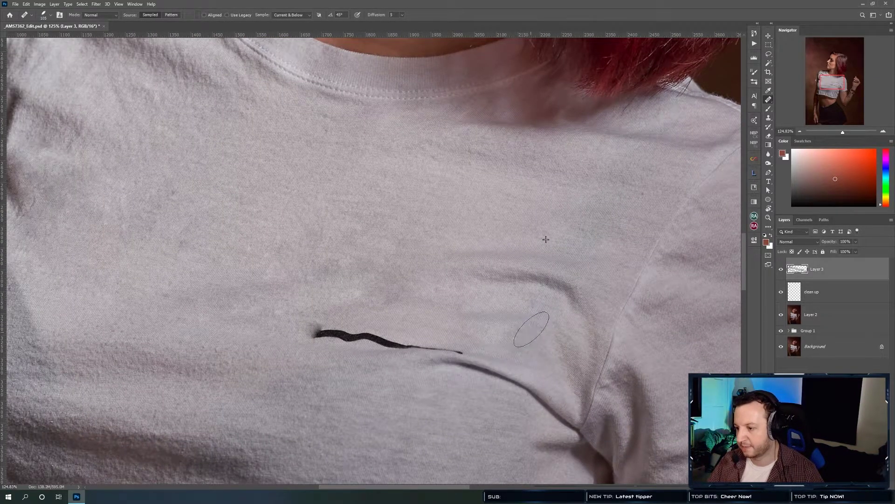
Heal away the rest of the wavy underline and the dark smudge where it meets the crease.
left_click_drag(332, 294, 388, 304)
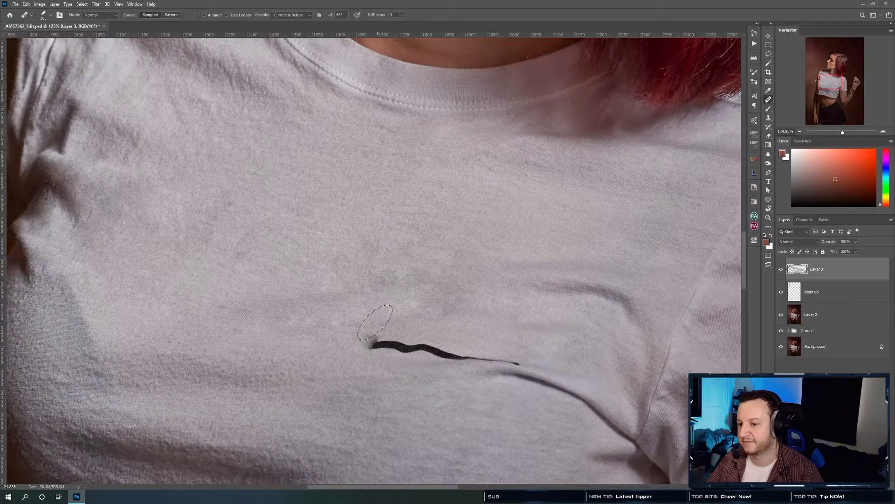
mouse_move(369, 339)
left_mouse_down()
mouse_move(406, 348)
mouse_move(367, 339)
mouse_move(430, 349)
mouse_move(402, 339)
mouse_move(451, 360)
mouse_move(560, 360)
left_mouse_up()
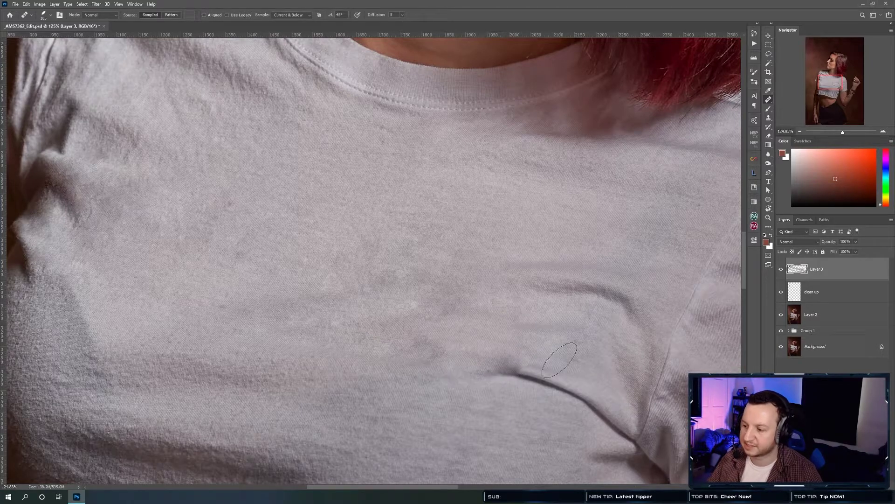
left_click(540, 379, "alt")
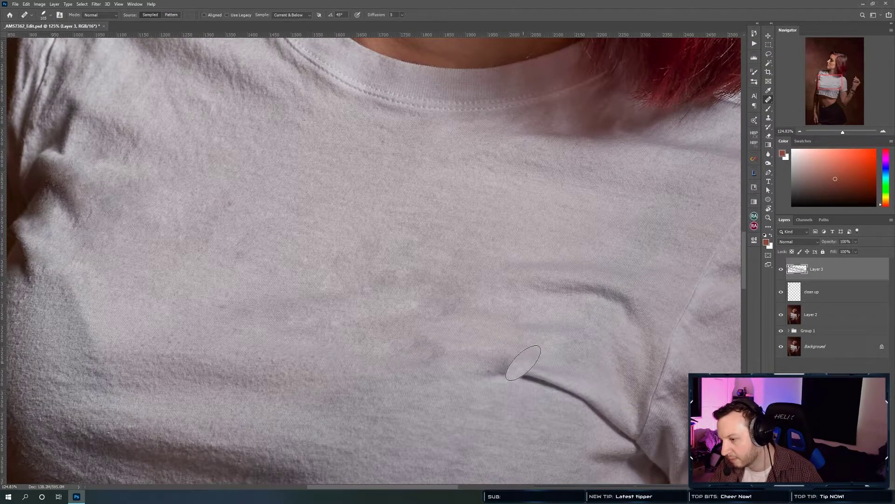
Stamp all visible layers into a new merged layer at the top of the stack.
scroll(462, 373, "down", 6)
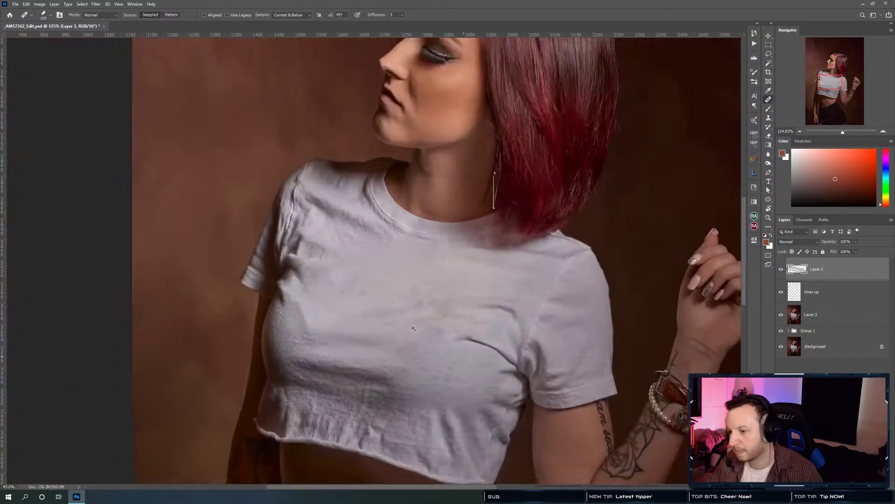
scroll(430, 297, "up", 2)
right_click(436, 294, "alt")
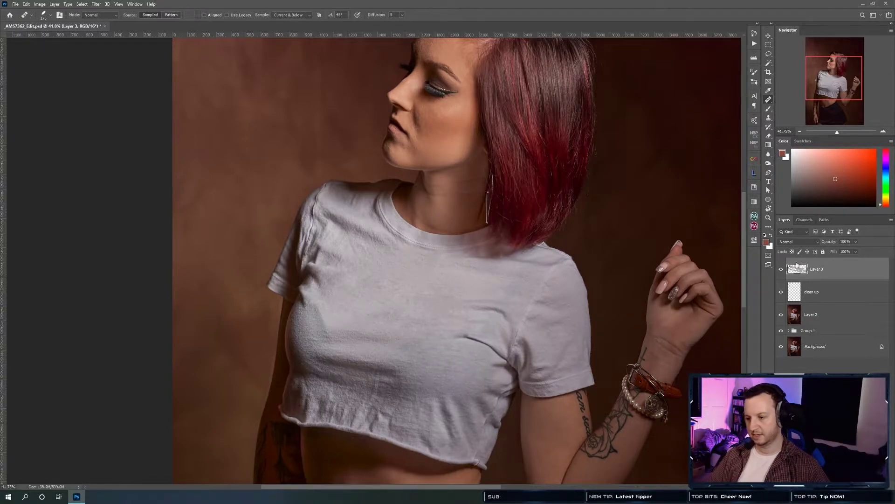
key("ctrl+shift+alt+e")
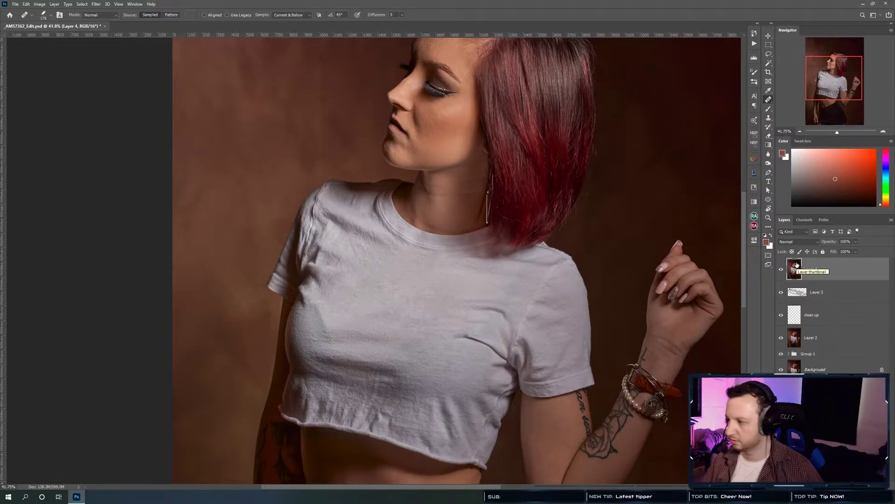
Select the uneven chest area of the shirt with a freehand Lasso outline feathered by 10 px.
left_click(769, 55)
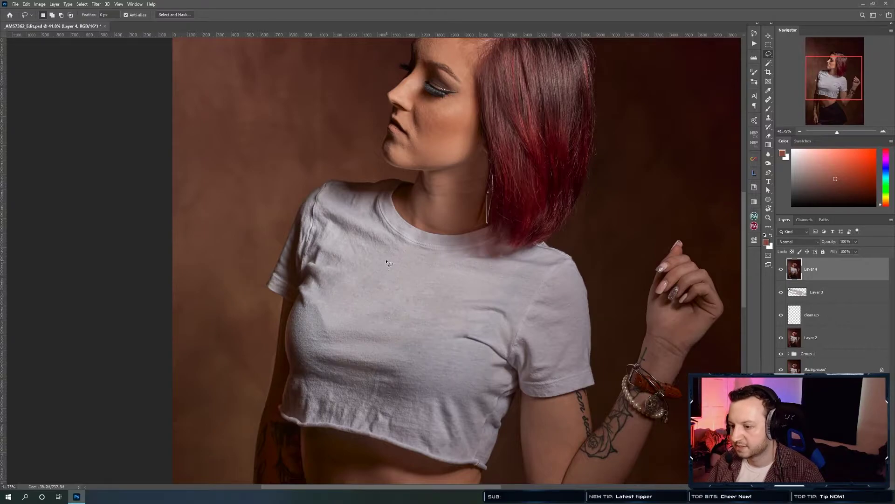
left_click(355, 260)
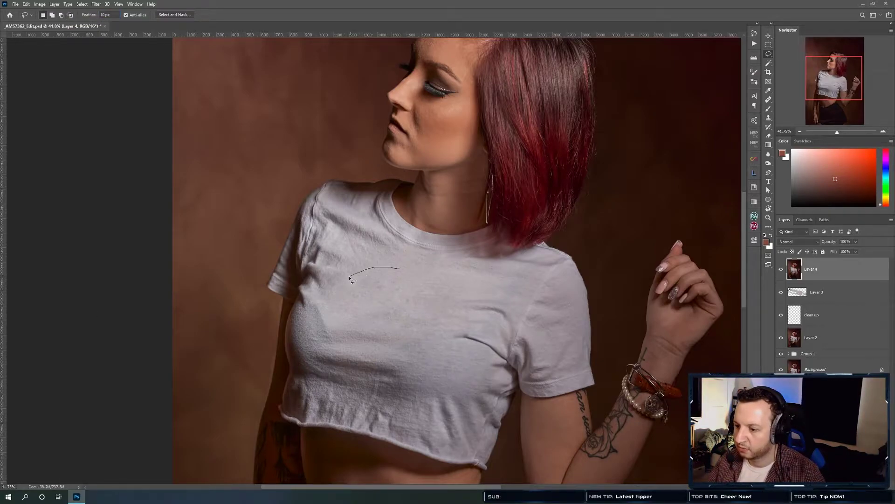
left_click_drag(414, 339, 452, 338)
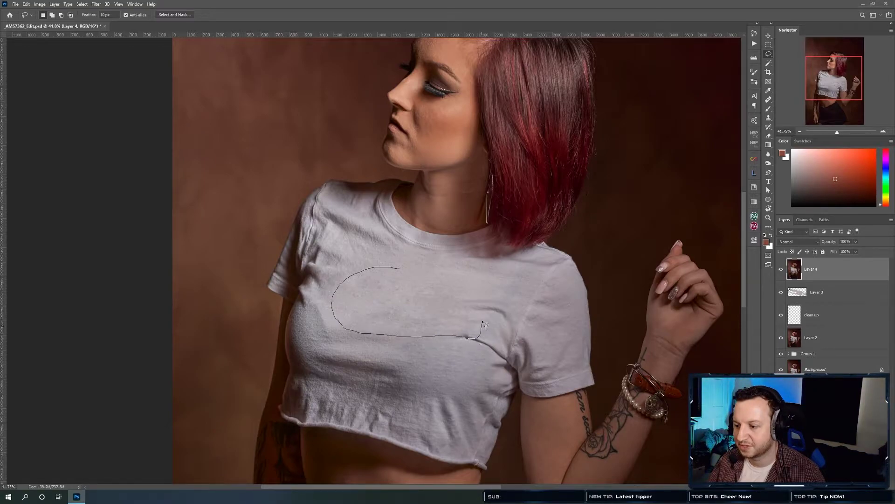
left_click_drag(459, 286, 386, 278)
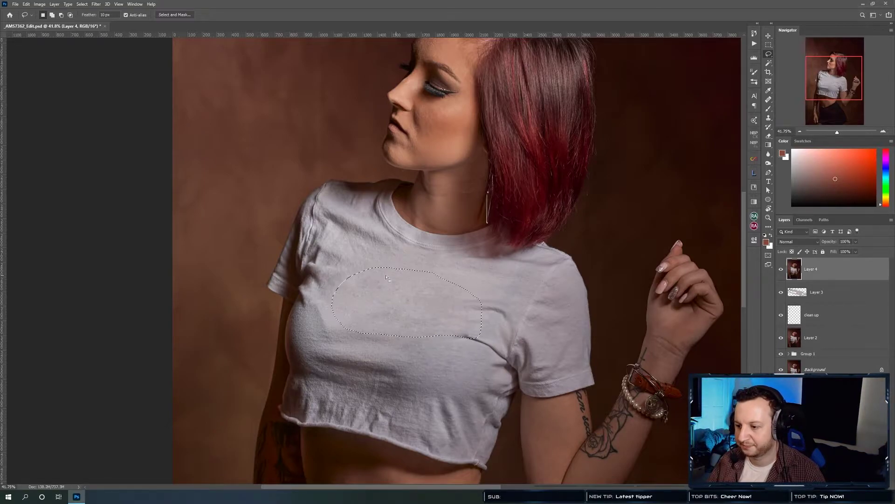
Fill the selected chest area with Content-Aware Fill, output to a new layer, and clear the selection.
left_click(26, 4)
left_click(44, 127)
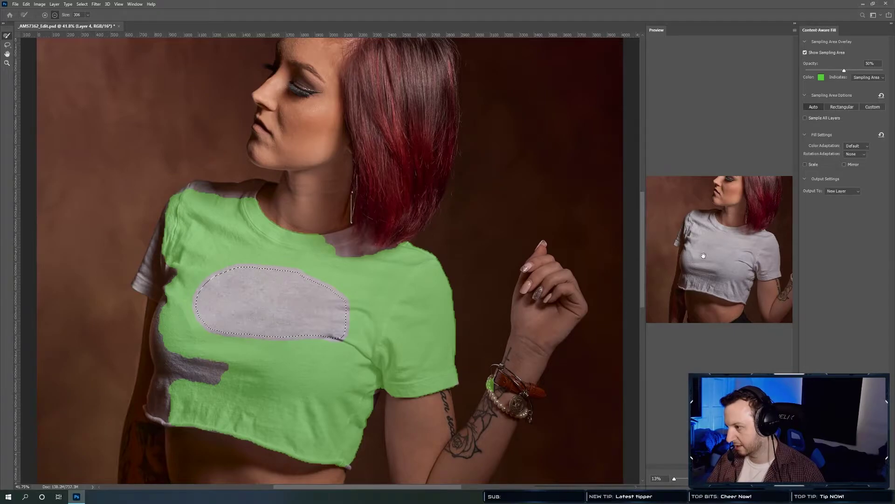
key("Return")
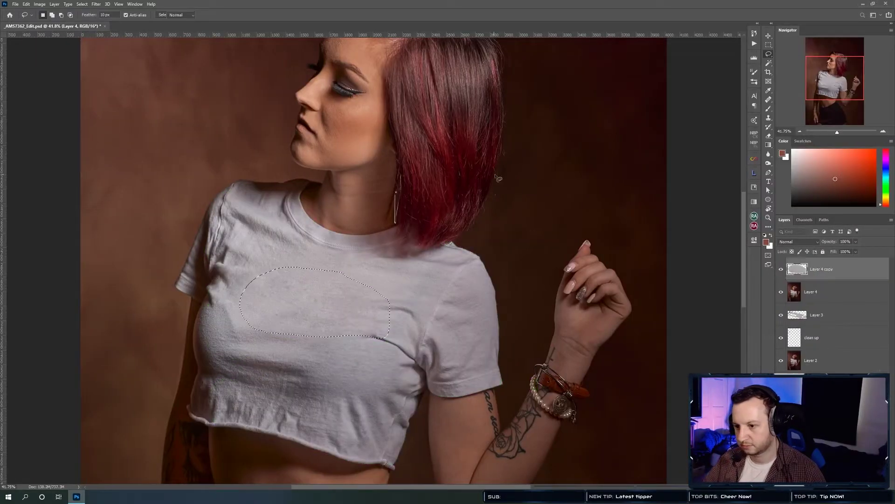
key("j")
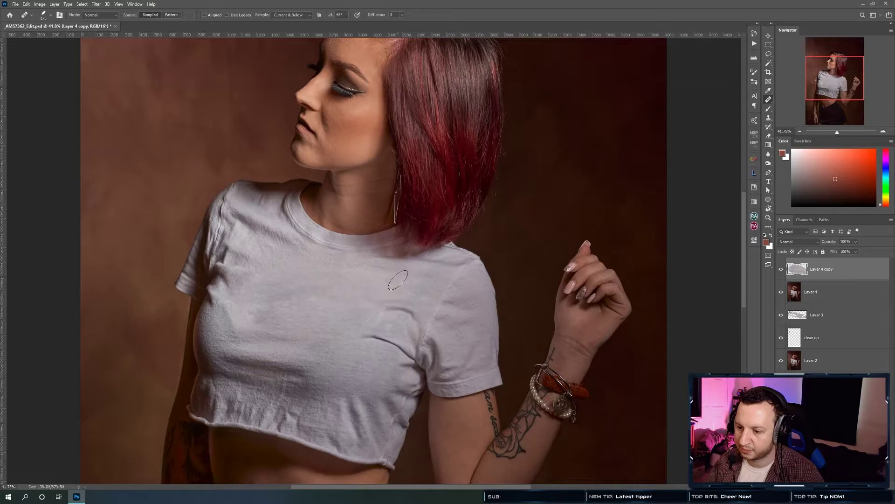
Lower the fill layer's opacity to 59% and check the shirt in the full portrait.
key("v")
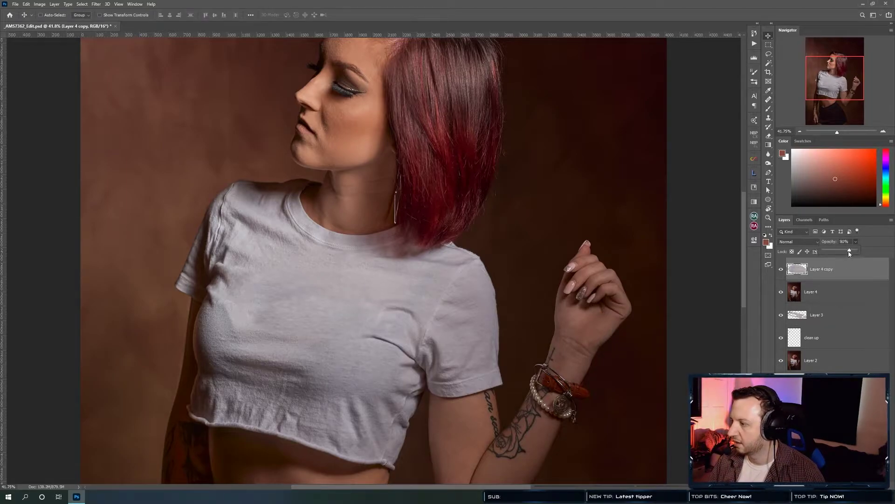
left_click_drag(834, 253, 845, 254)
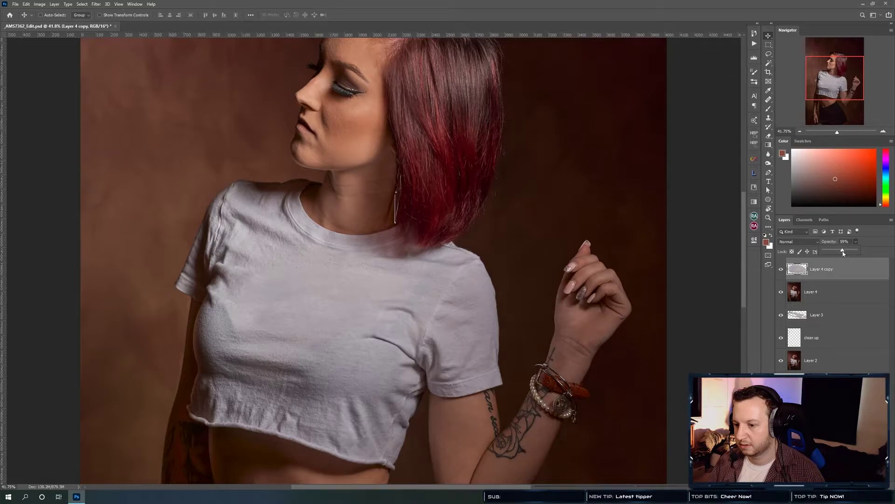
key("ctrl+minus")
key("ctrl+minus")
key("ctrl+minus")
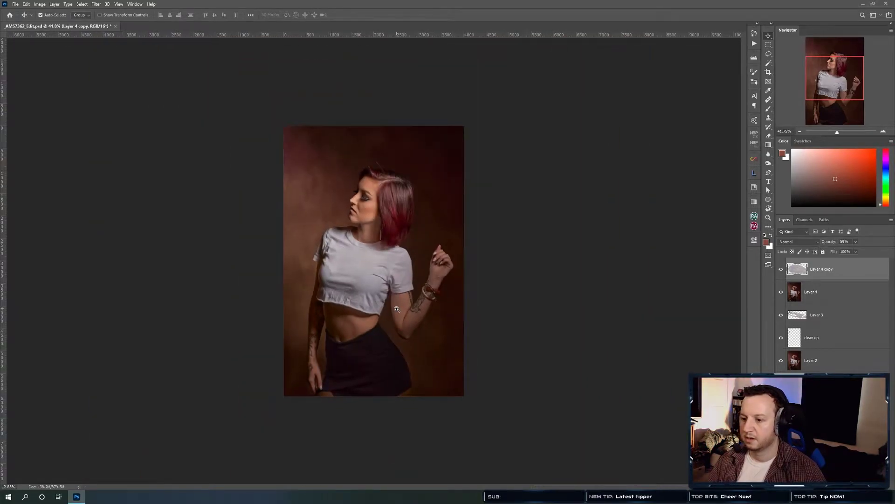
left_click(394, 285)
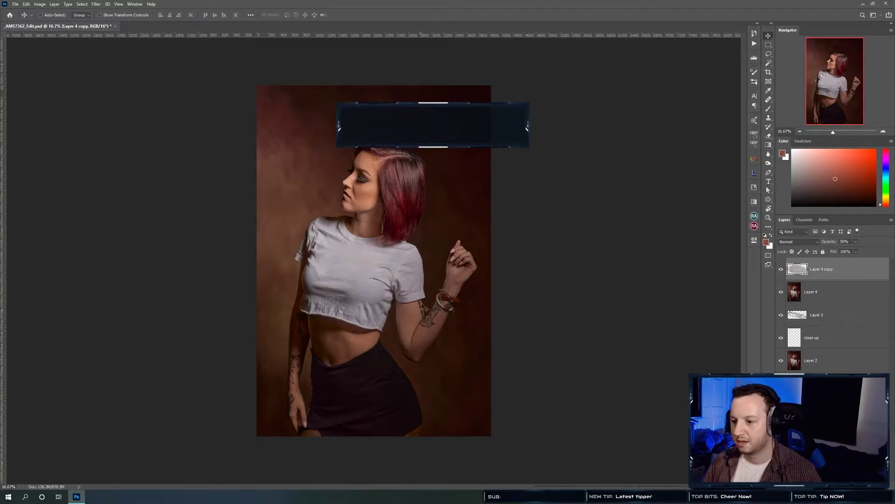
mouse_move(317, 266)
left_mouse_down()
mouse_move(354, 270)
mouse_move(327, 274)
left_mouse_up()
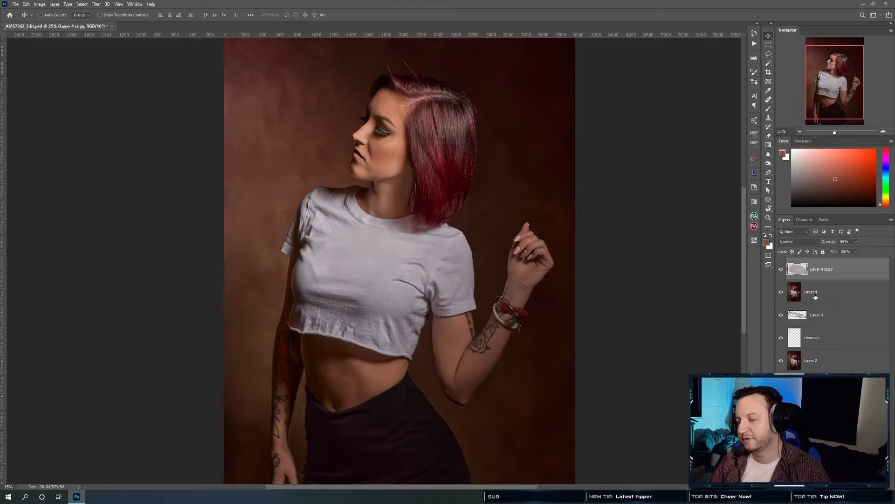
On a new empty layer, heal away the upper parts of the two long stray hairs above the head.
key("ctrl+shift+alt+n")
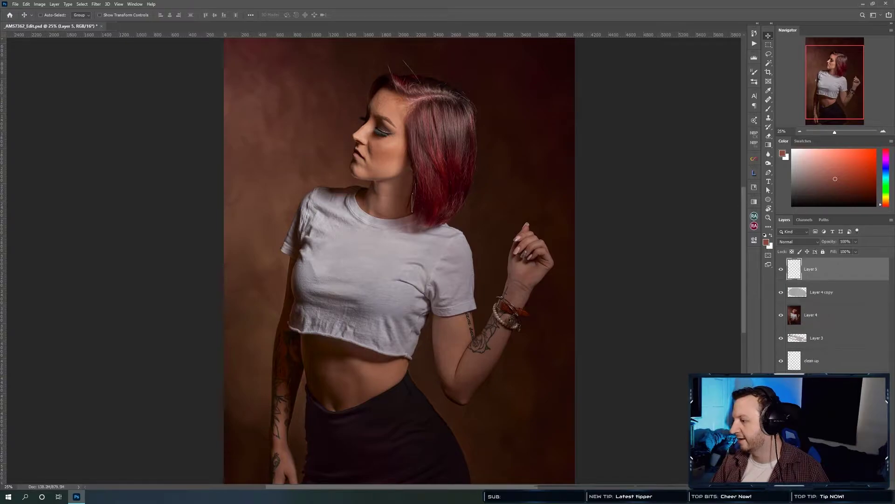
left_click(389, 67)
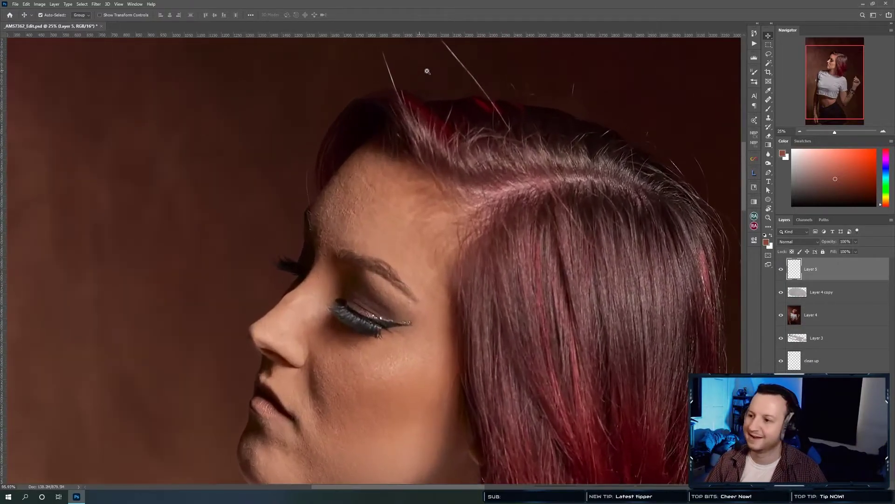
left_click_drag(425, 93, 355, 183)
key("j")
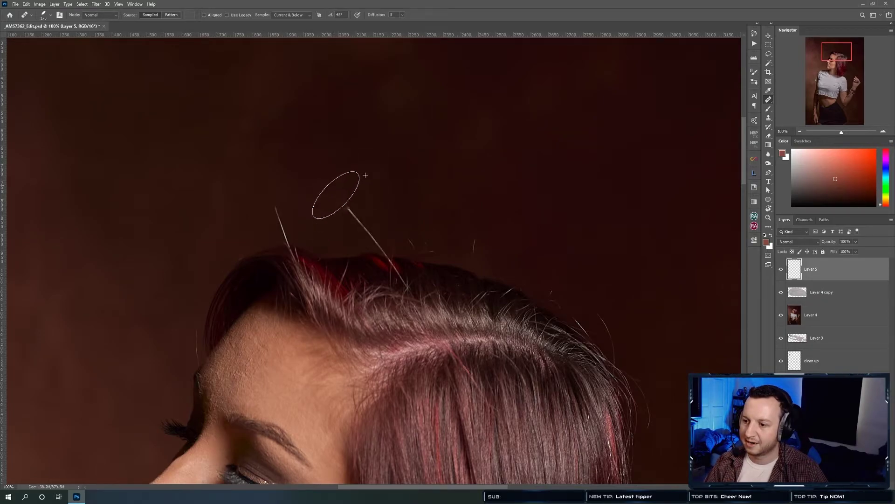
left_click(336, 194)
left_click_drag(347, 201, 371, 222)
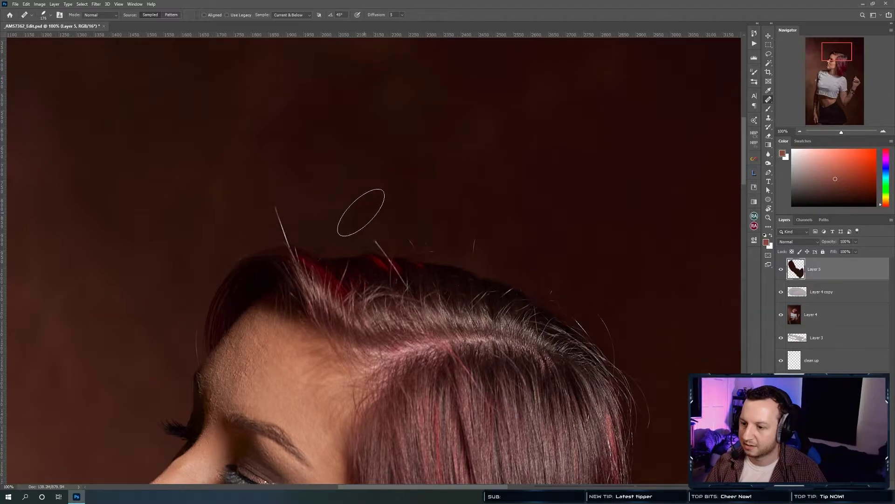
left_click(298, 177, "alt")
left_click_drag(274, 204, 289, 210)
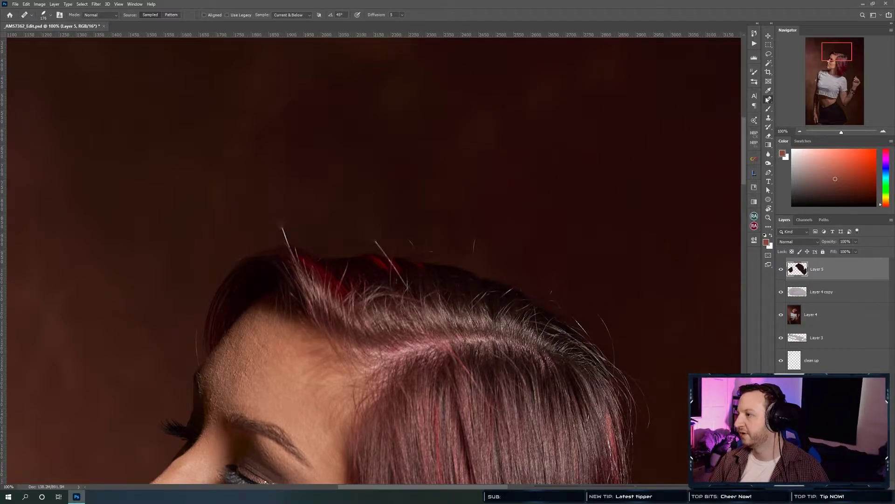
Remove the remaining stubs of the two stray hairs above the hairline with the Spot Healing Brush.
right_click(767, 99)
left_click(802, 100)
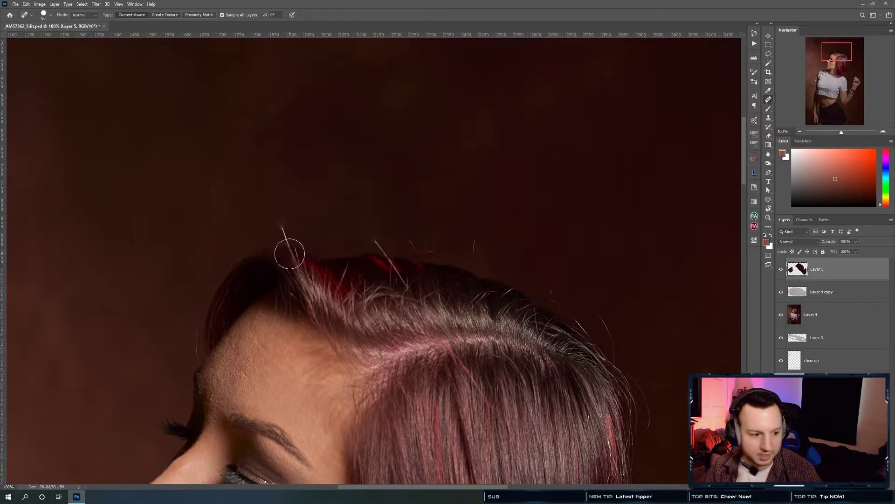
left_click_drag(295, 258, 282, 218)
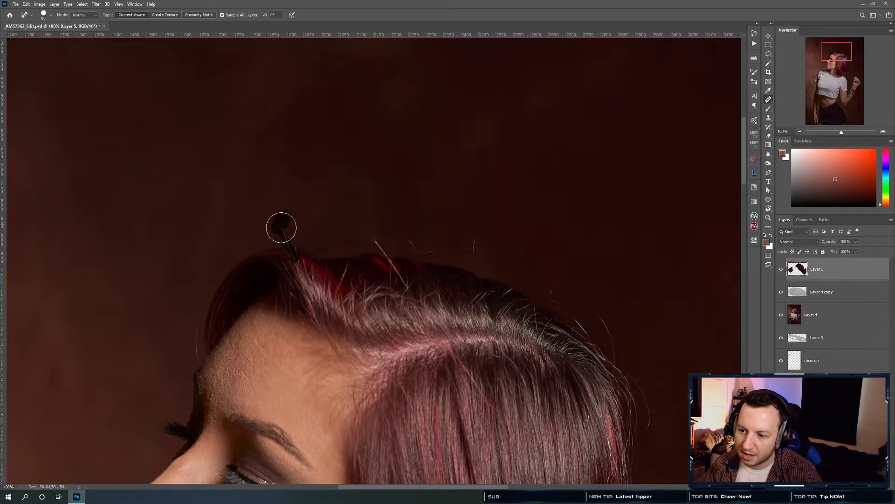
left_click_drag(299, 256, 296, 255)
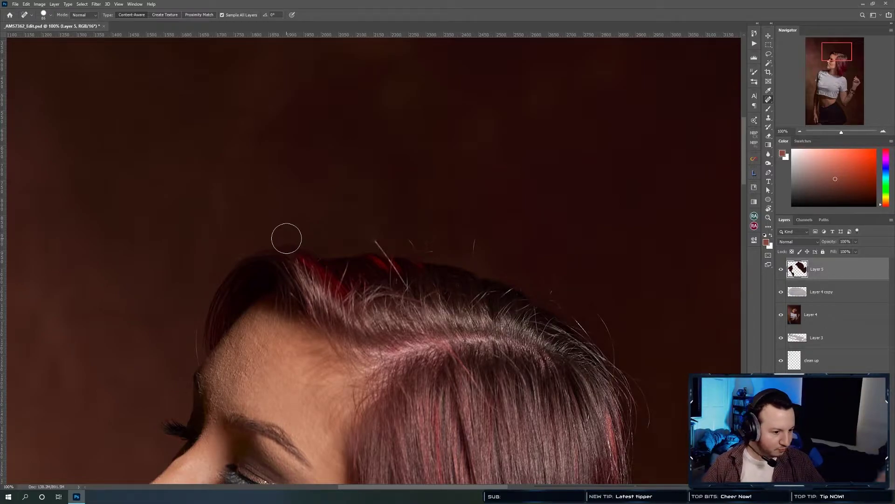
mouse_move(409, 289)
left_mouse_down()
mouse_move(373, 239)
mouse_move(401, 220)
mouse_move(410, 257)
mouse_move(435, 252)
mouse_move(413, 255)
mouse_move(422, 241)
mouse_move(418, 249)
mouse_move(409, 236)
mouse_move(431, 245)
mouse_move(426, 235)
mouse_move(426, 251)
mouse_move(398, 242)
left_mouse_up()
left_click_drag(336, 290, 349, 258)
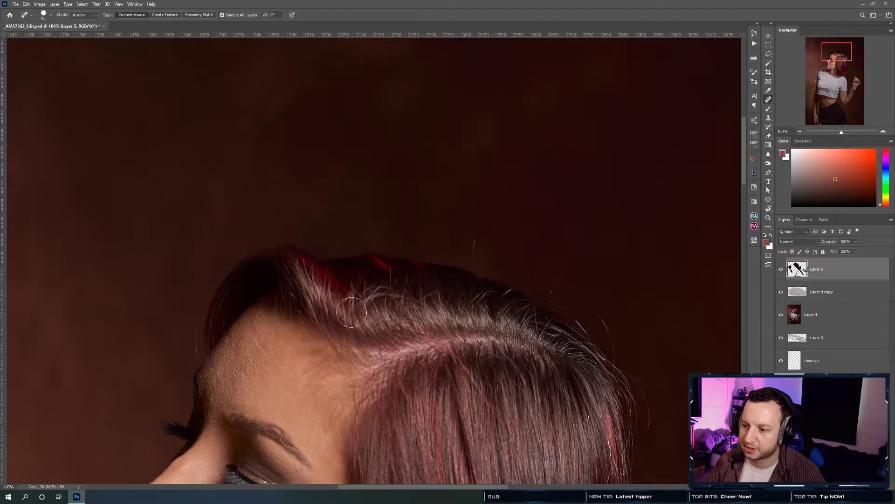
Spot-heal the small flyaway hairs above the crown and around the upper back of the head.
left_click_drag(421, 290, 356, 248)
mouse_move(407, 223)
left_mouse_down()
mouse_move(414, 197)
mouse_move(410, 219)
left_mouse_up()
mouse_move(488, 261)
left_mouse_down()
mouse_move(491, 251)
mouse_move(526, 300)
mouse_move(551, 313)
mouse_move(536, 216)
left_mouse_up()
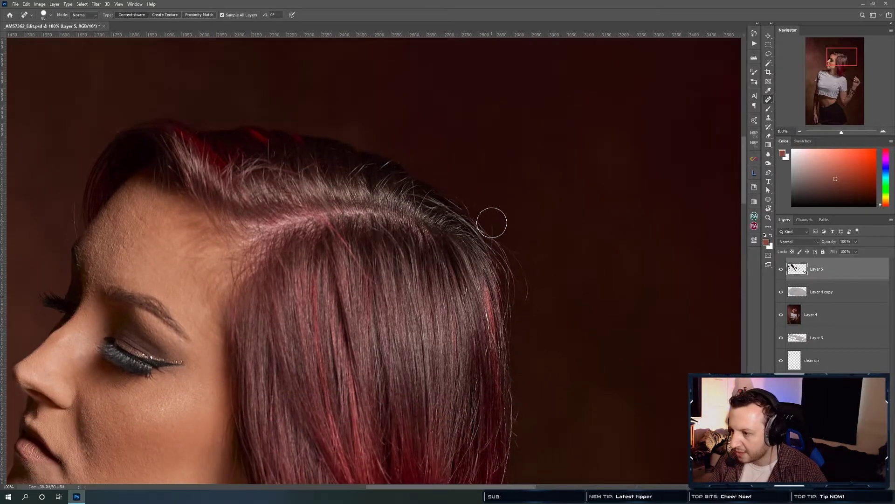
mouse_move(492, 237)
left_mouse_down()
mouse_move(514, 253)
mouse_move(526, 304)
left_mouse_up()
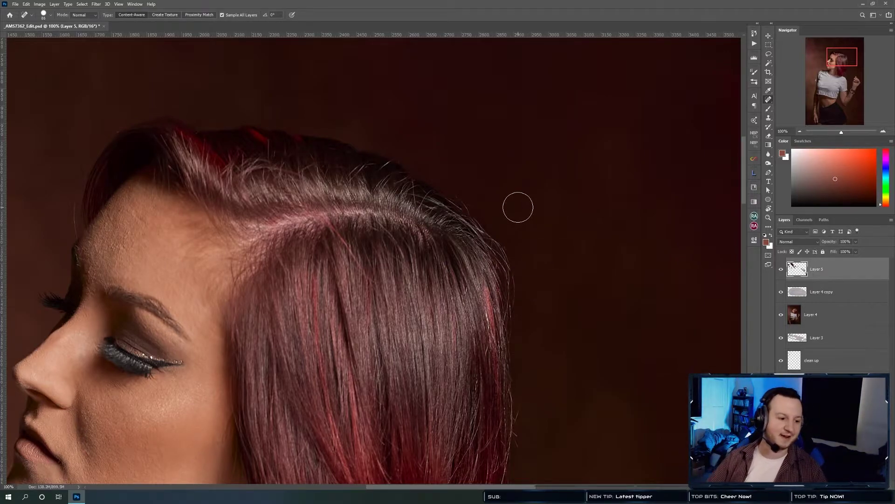
Spot-heal the stray crossing strands in the middle lengths of the hair where it turns red.
left_click_drag(402, 330, 403, 219)
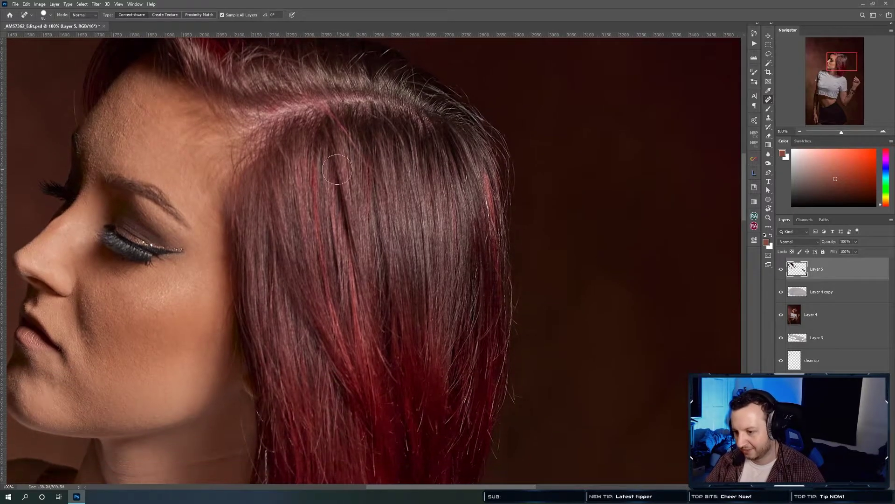
mouse_move(388, 330)
left_mouse_down()
mouse_move(387, 289)
mouse_move(376, 311)
mouse_move(397, 352)
mouse_move(350, 374)
mouse_move(381, 350)
mouse_move(376, 337)
mouse_move(393, 373)
mouse_move(380, 295)
left_mouse_up()
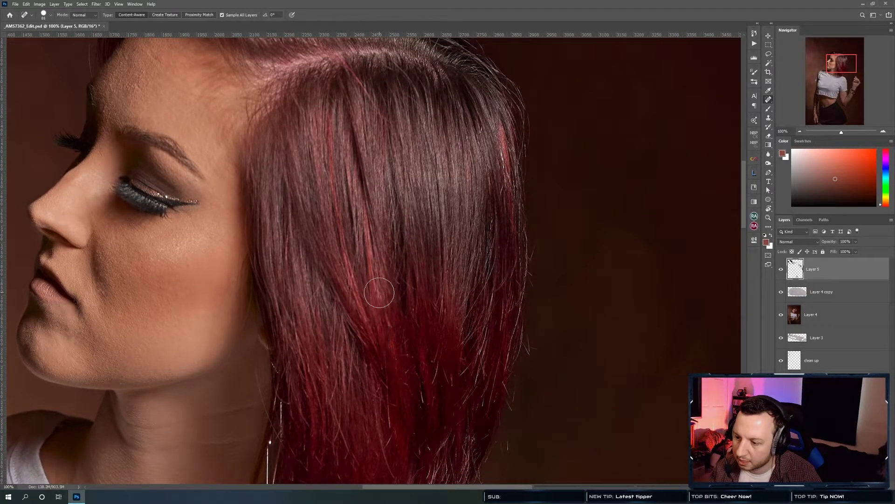
mouse_move(351, 329)
left_mouse_down()
mouse_move(396, 274)
mouse_move(376, 286)
left_mouse_up()
mouse_move(362, 320)
left_mouse_down()
mouse_move(368, 302)
mouse_move(363, 328)
mouse_move(381, 375)
mouse_move(398, 357)
mouse_move(421, 389)
mouse_move(413, 307)
left_mouse_up()
left_click_drag(421, 347, 418, 264)
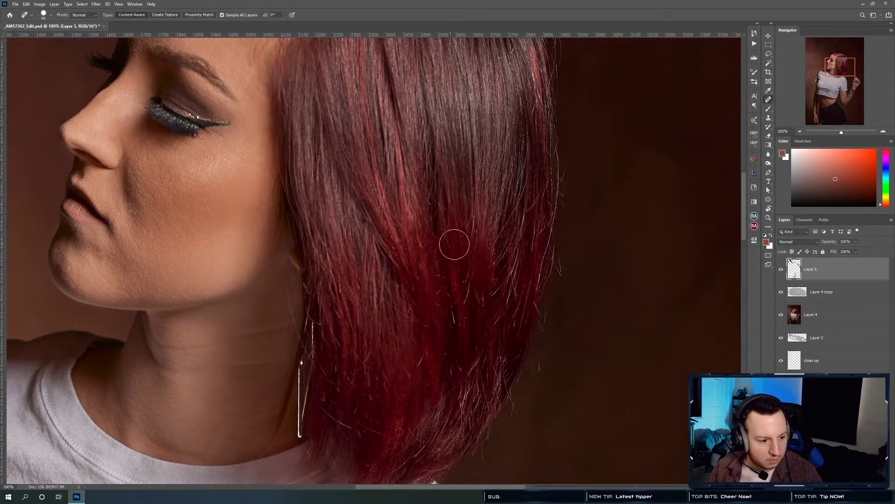
Spot-heal the bright stray strands within the lower red section of the hair.
left_click_drag(453, 313, 455, 311)
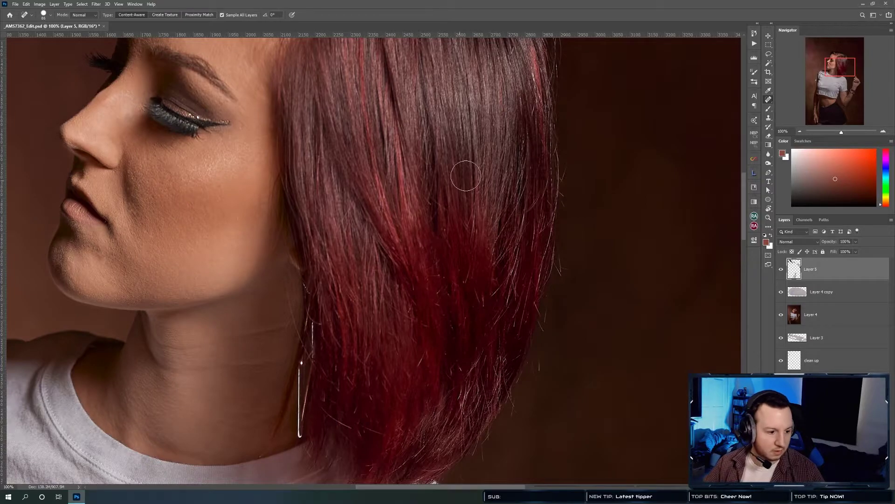
left_click_drag(474, 228, 473, 212)
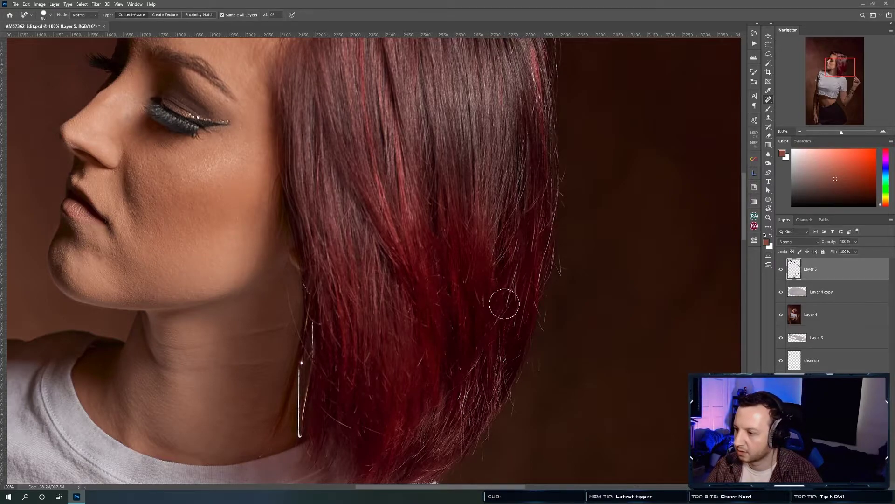
left_click_drag(511, 290, 516, 296)
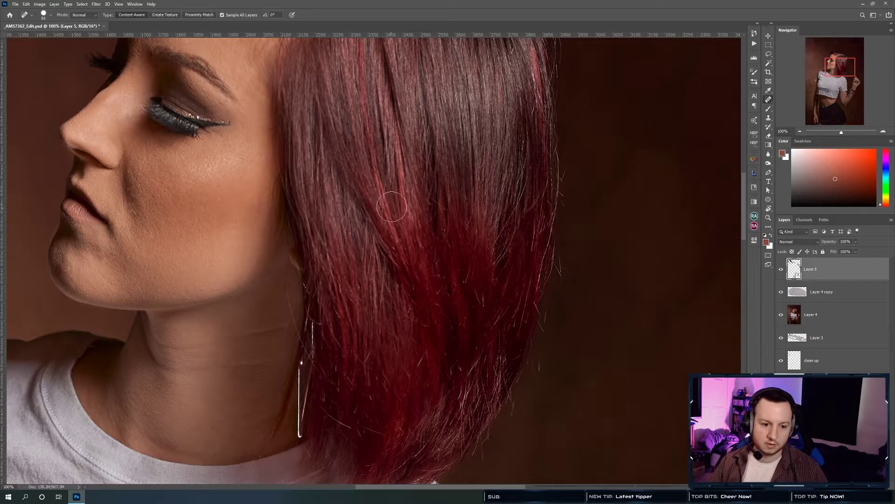
mouse_move(380, 295)
left_mouse_down()
mouse_move(387, 257)
mouse_move(377, 294)
left_mouse_up()
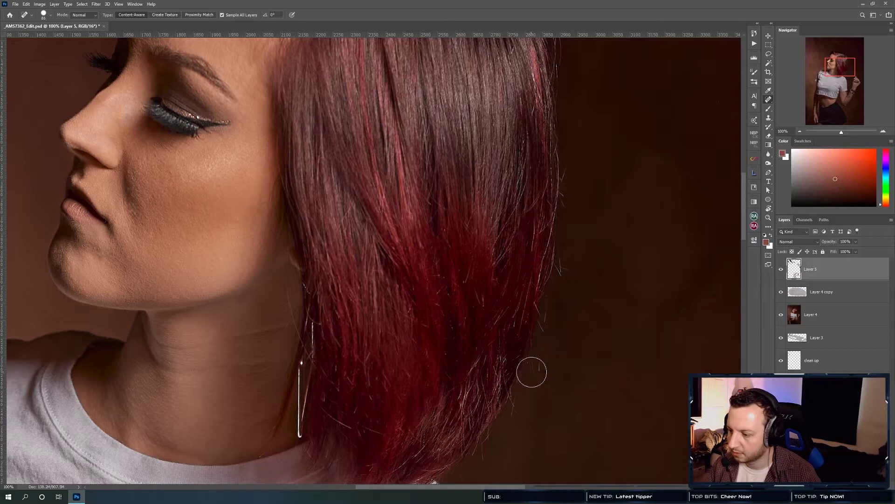
Spot-heal the flyaway hairs sticking out along the outer back edge of the hair.
left_click_drag(537, 346, 531, 373)
mouse_move(538, 317)
left_mouse_down()
mouse_move(543, 327)
mouse_move(537, 303)
left_mouse_up()
left_click_drag(555, 240, 561, 270)
mouse_move(559, 184)
left_mouse_down()
mouse_move(536, 297)
mouse_move(504, 366)
mouse_move(511, 356)
left_mouse_up()
left_click_drag(482, 353, 486, 299)
left_click(640, 270)
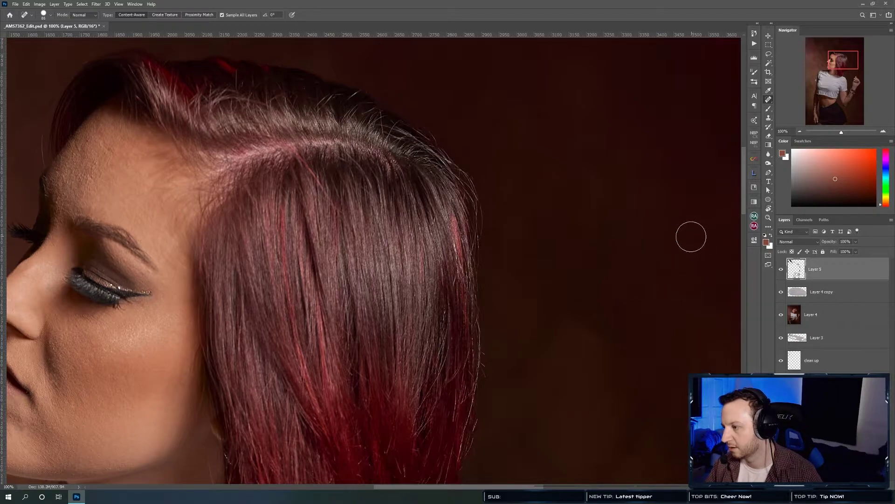
mouse_move(486, 379)
left_mouse_down()
mouse_move(483, 354)
mouse_move(441, 318)
mouse_move(442, 282)
mouse_move(501, 188)
left_mouse_up()
Spot-heal the stray strands in the red hair beside the earring.
mouse_move(370, 357)
left_mouse_down()
mouse_move(346, 345)
mouse_move(369, 355)
mouse_move(306, 314)
left_mouse_up()
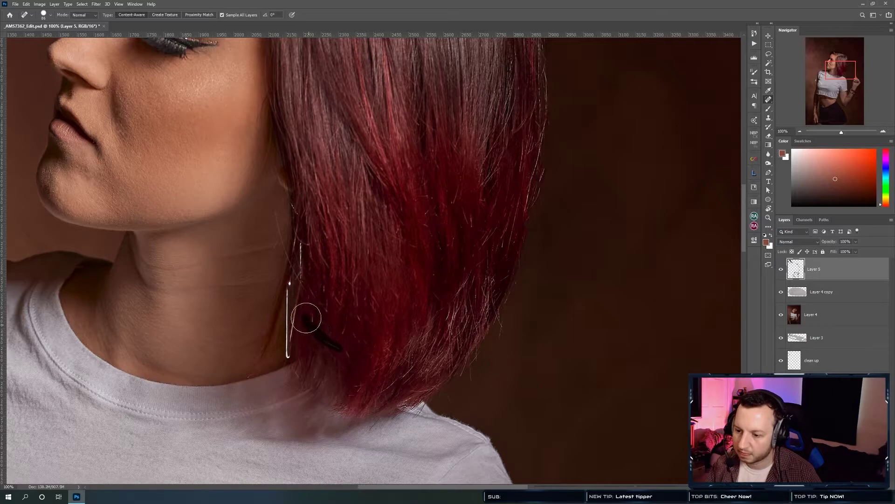
mouse_move(260, 170)
left_mouse_down()
mouse_move(295, 231)
mouse_move(313, 226)
mouse_move(337, 257)
mouse_move(364, 325)
left_mouse_up()
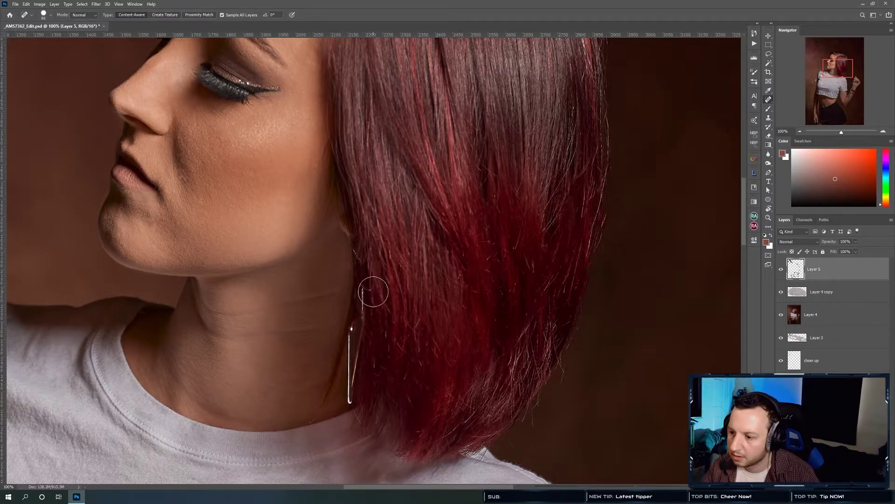
left_click_drag(383, 200, 401, 173)
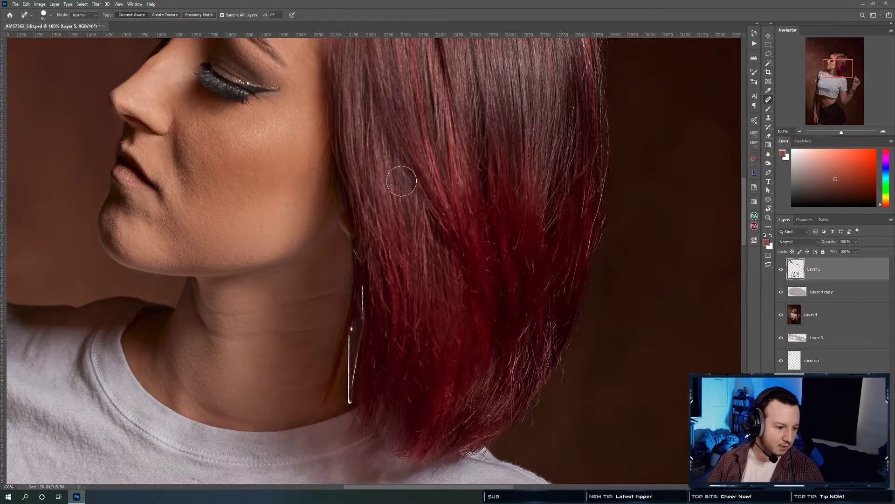
mouse_move(426, 270)
left_mouse_down()
mouse_move(426, 254)
mouse_move(423, 274)
mouse_move(409, 281)
left_mouse_up()
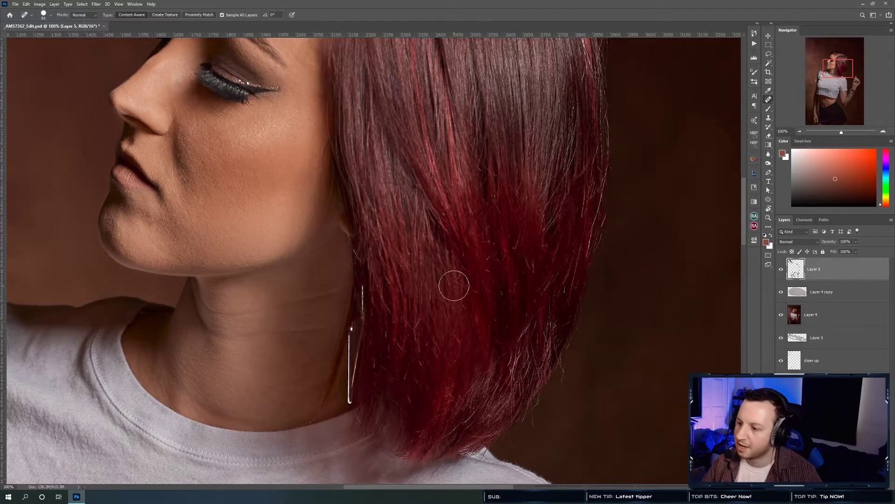
Spot-heal the remaining stray strands in the mid-lengths between the dark hair and the deep red ends.
left_click_drag(464, 287, 438, 270)
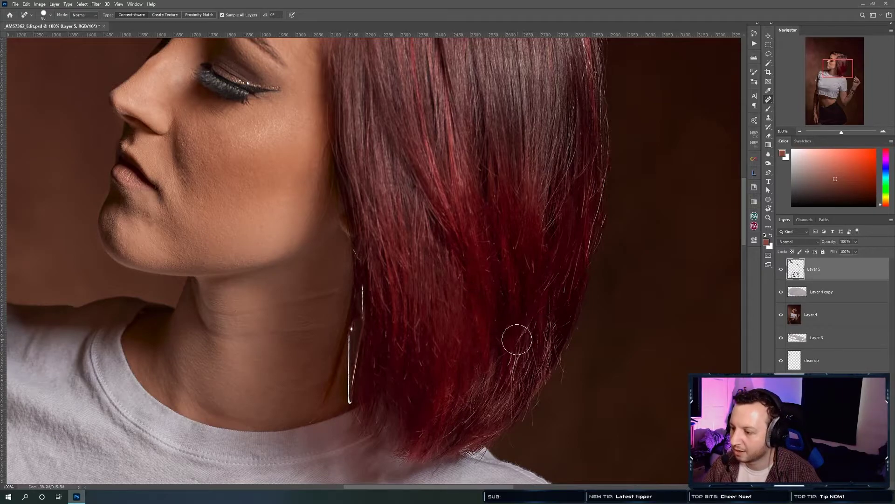
left_click_drag(551, 277, 538, 296)
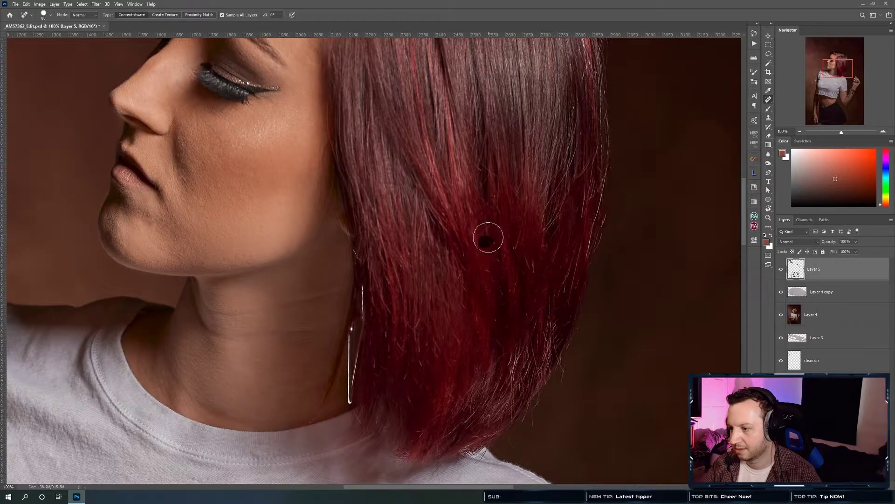
mouse_move(522, 241)
left_mouse_down()
mouse_move(522, 234)
mouse_move(534, 274)
mouse_move(528, 261)
left_mouse_up()
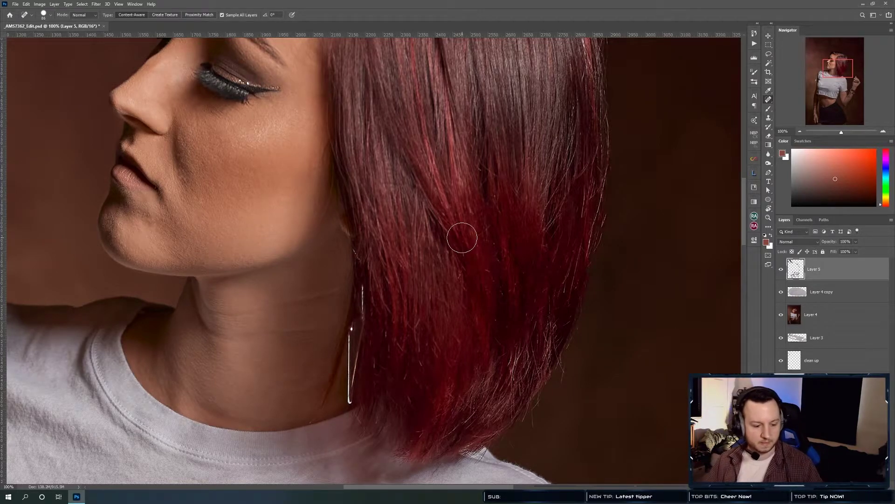
mouse_move(428, 198)
left_mouse_down()
mouse_move(348, 295)
mouse_move(363, 285)
left_mouse_up()
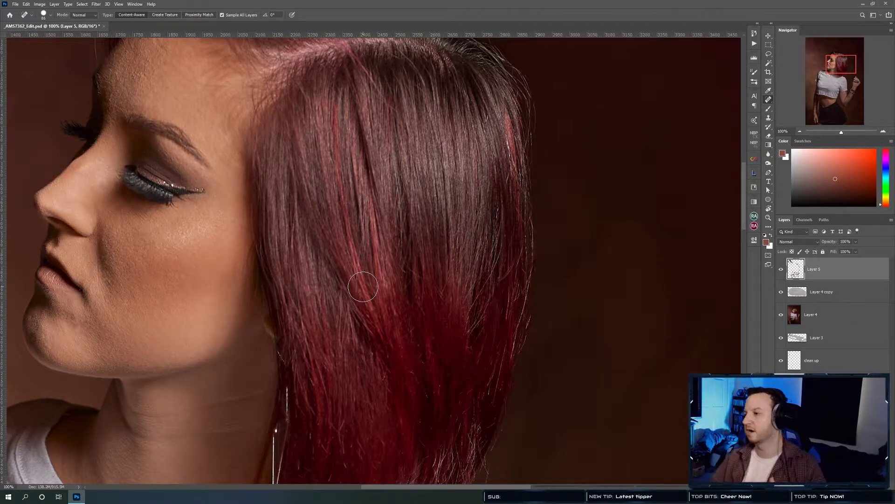
Open the raw photo _AMS0481.NEF in Camera Raw and collapse its Color Mixer settings.
left_click(863, 5)
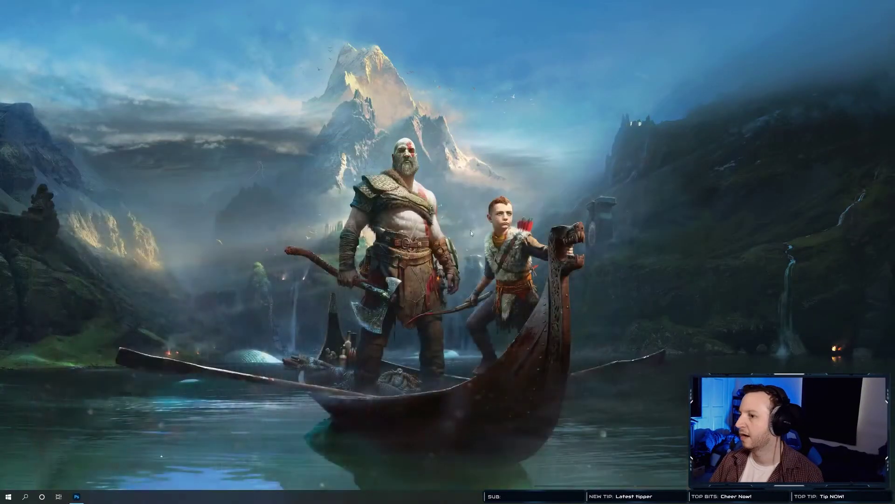
left_click(76, 496)
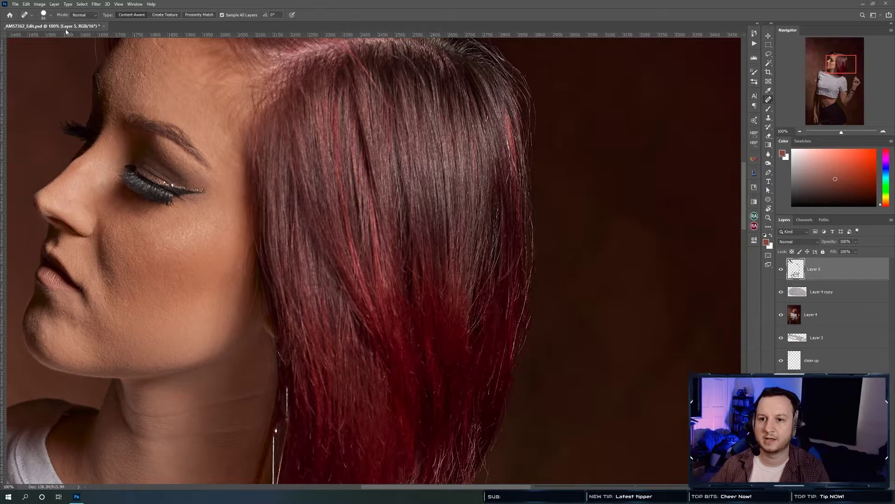
mouse_move(68, 26)
left_mouse_down()
mouse_move(77, 44)
mouse_move(79, 27)
left_mouse_up()
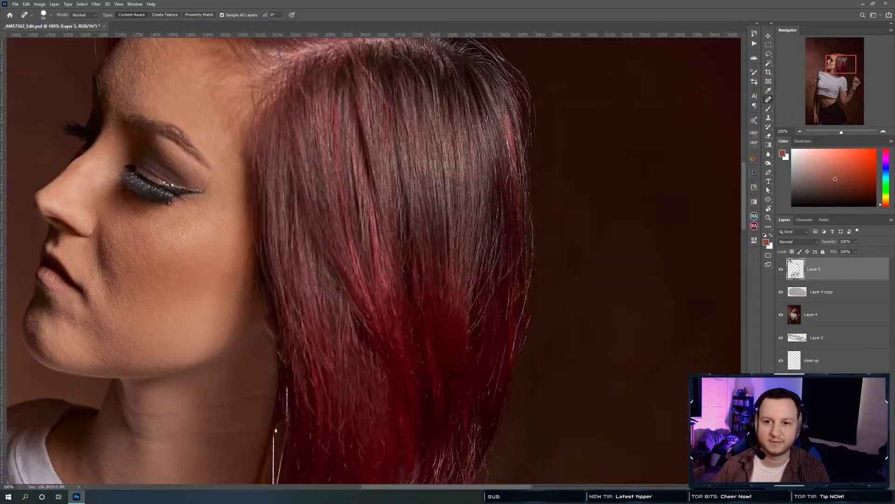
left_click_drag(193, 1, 193, 28)
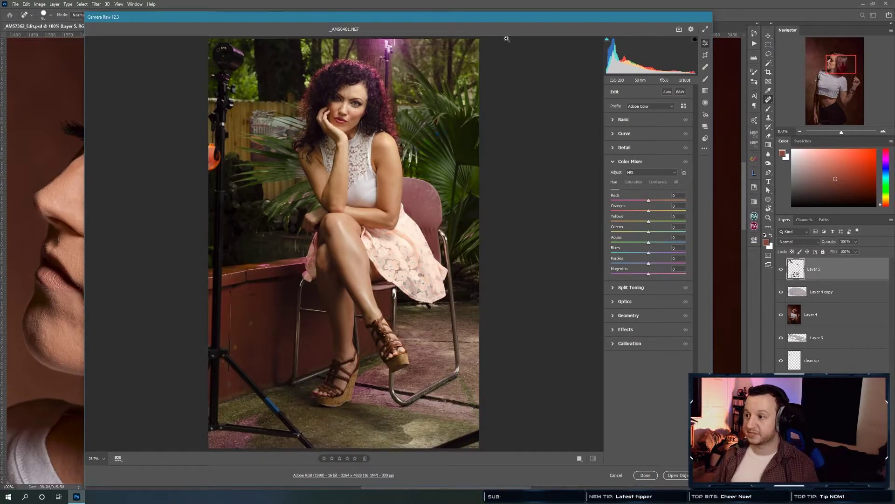
left_click(611, 162)
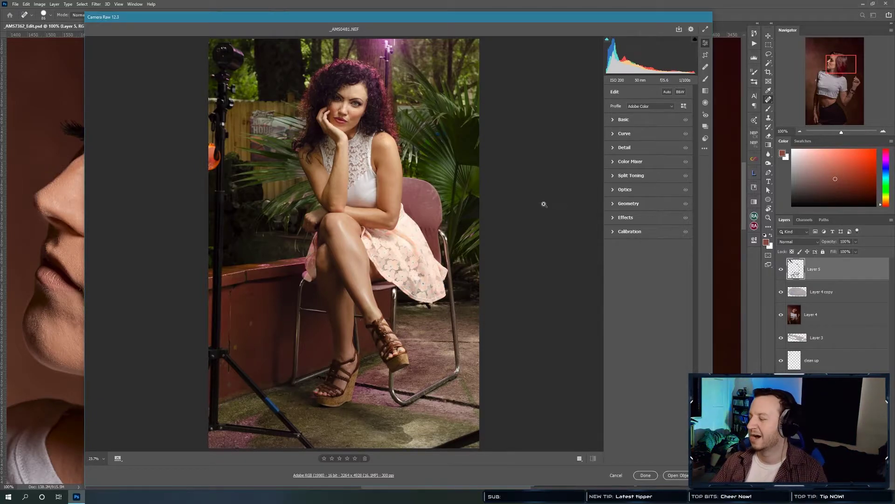
left_click_drag(379, 18, 385, 19)
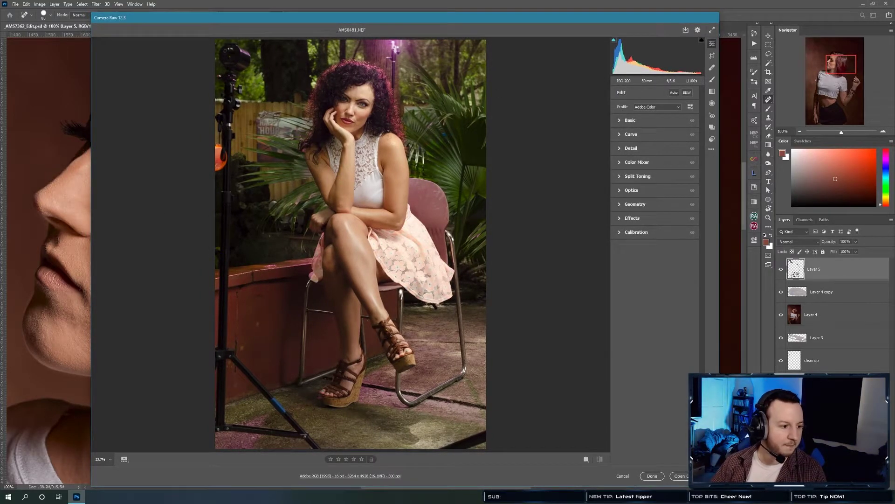
key("super+e")
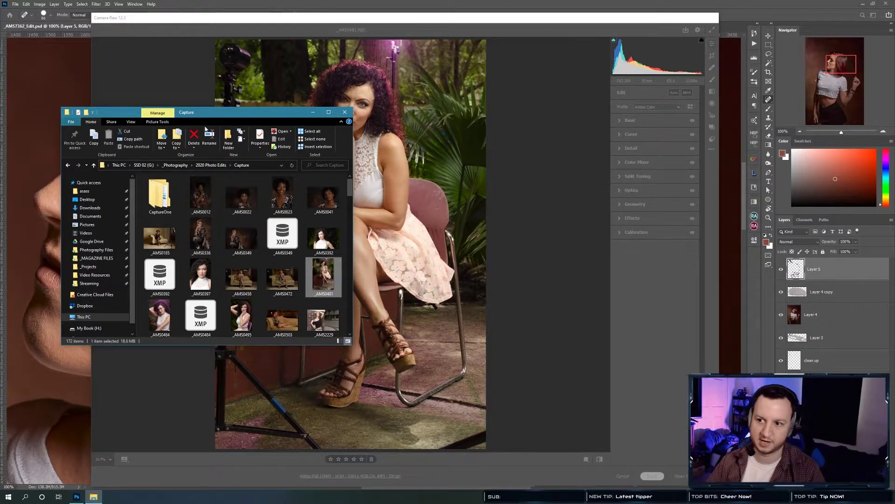
key("alt+F4")
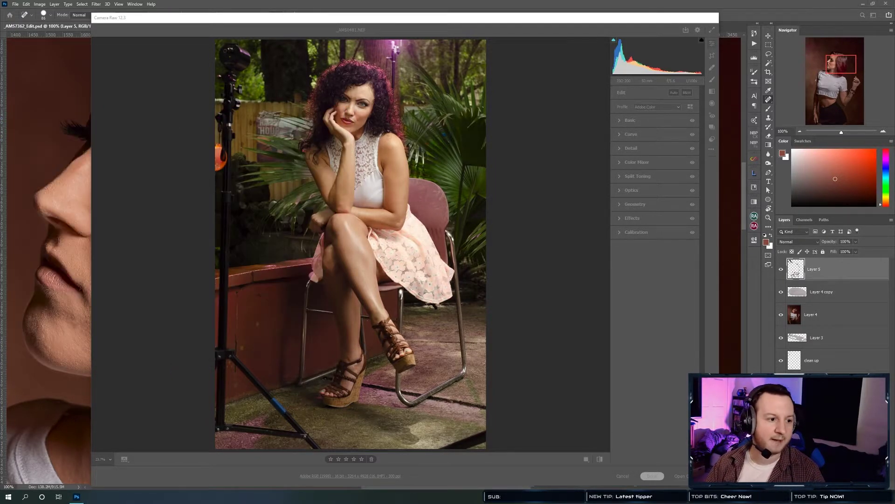
left_click(648, 96)
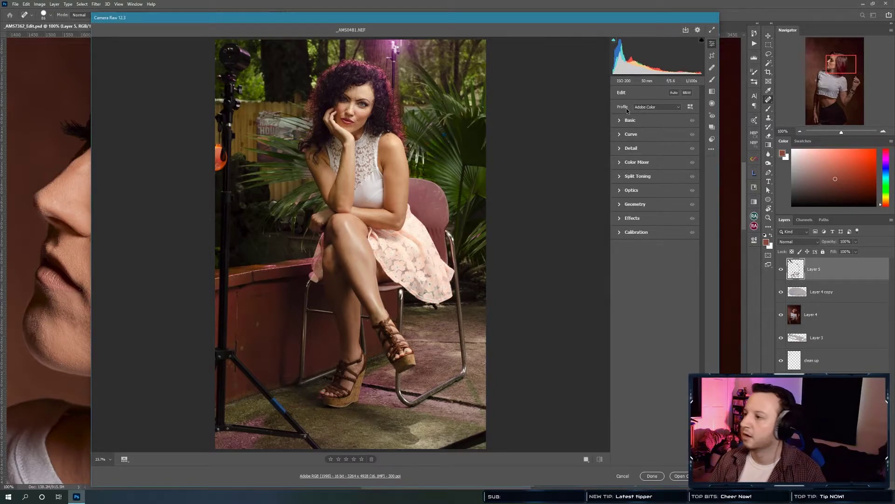
Try the Adobe Landscape, Adobe Portrait and Adobe Standard profiles on the raw photo.
left_click(656, 108)
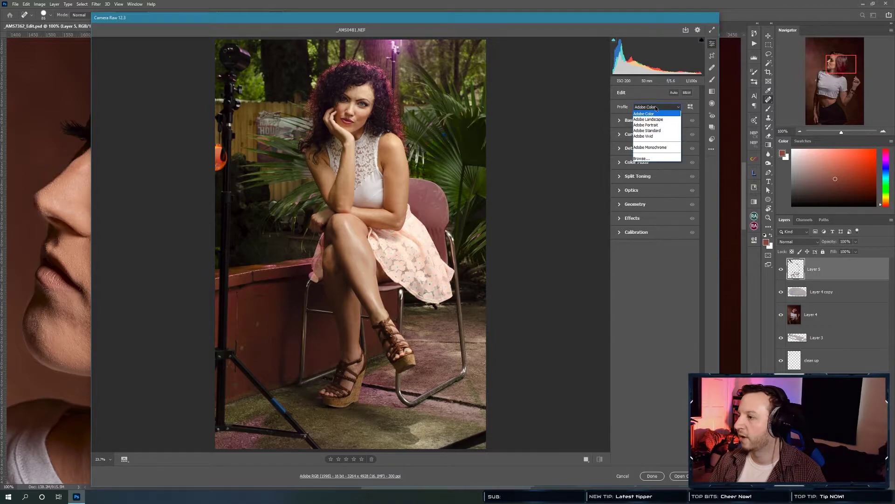
left_click(690, 108)
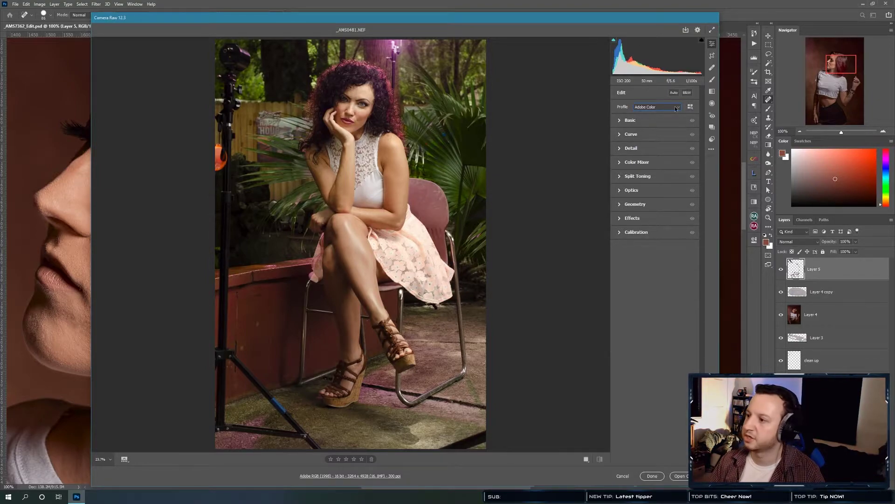
left_click(657, 107)
left_click(657, 122)
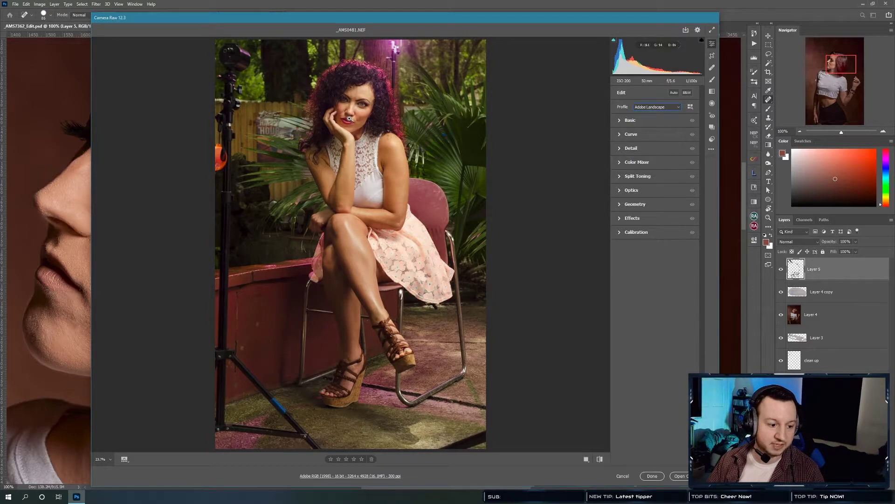
left_click(661, 108)
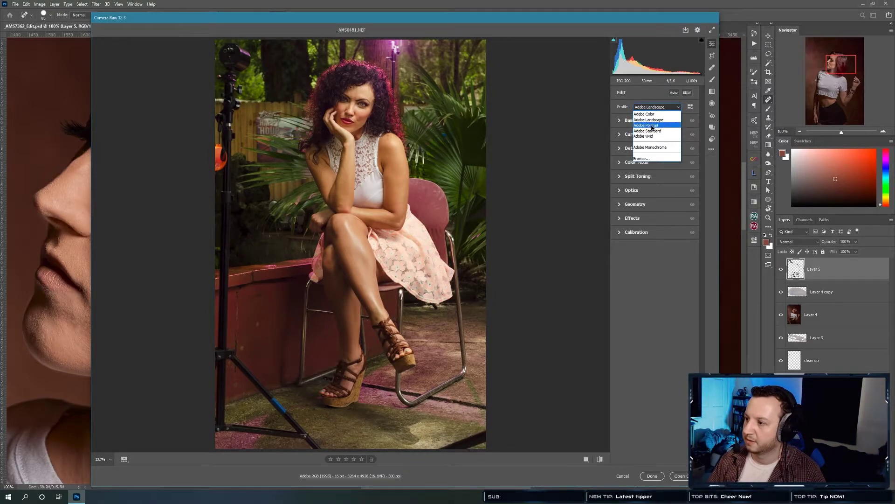
left_click(656, 128)
left_click(658, 108)
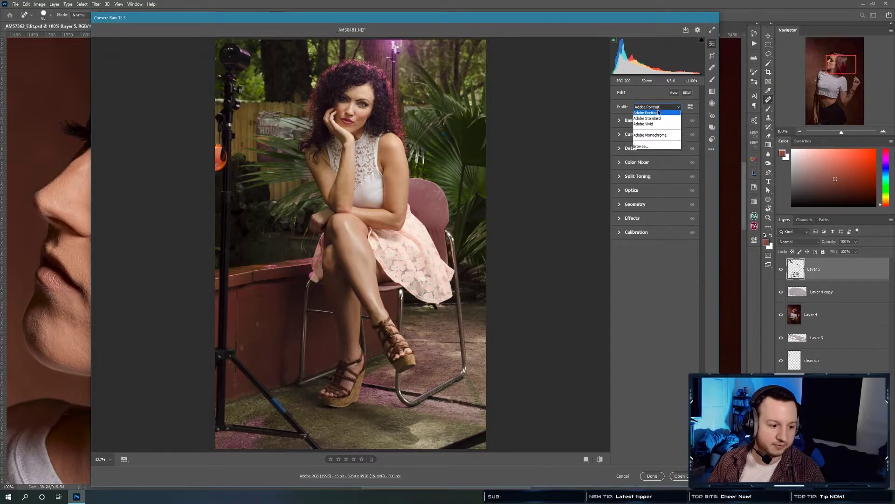
left_click(656, 131)
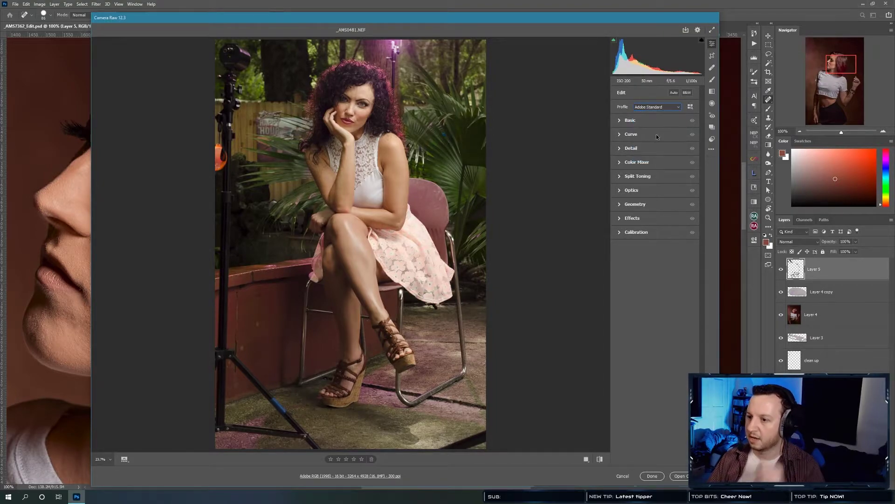
Apply the Camera Matching Neutral profile to the raw photo and close Camera Raw.
left_click(690, 107)
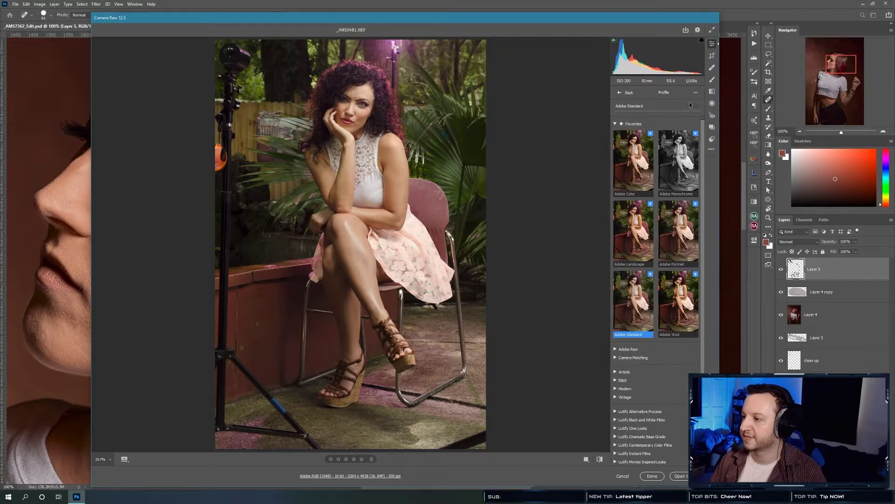
left_click(615, 124)
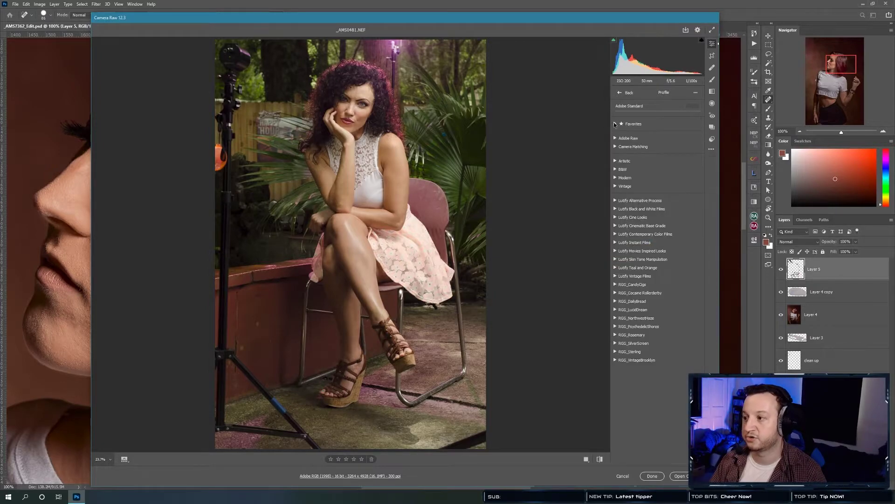
left_click(630, 146)
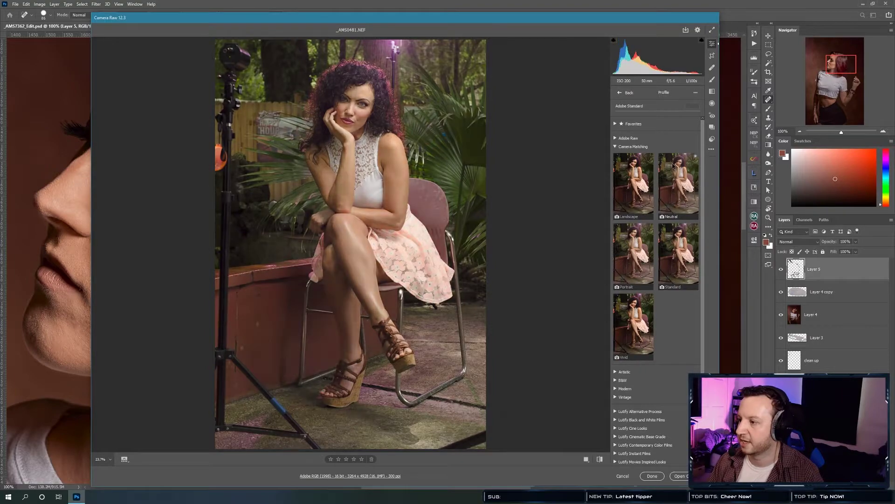
left_click(674, 206)
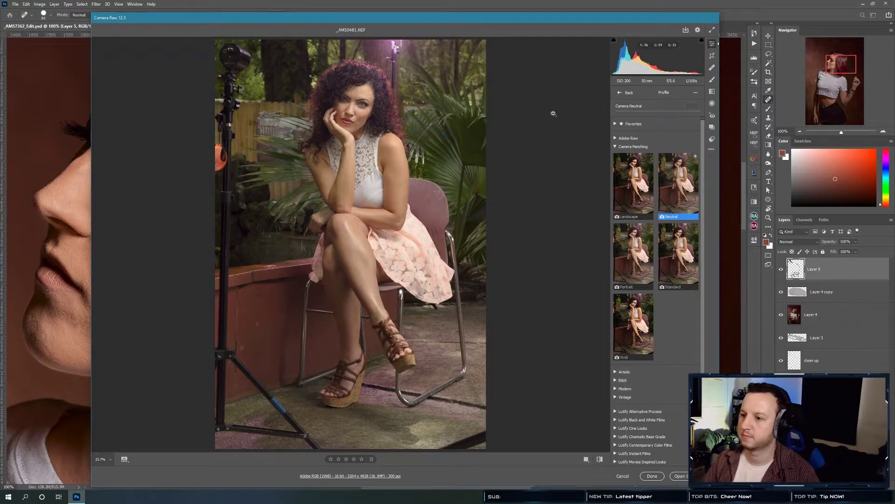
left_click_drag(601, 20, 583, 14)
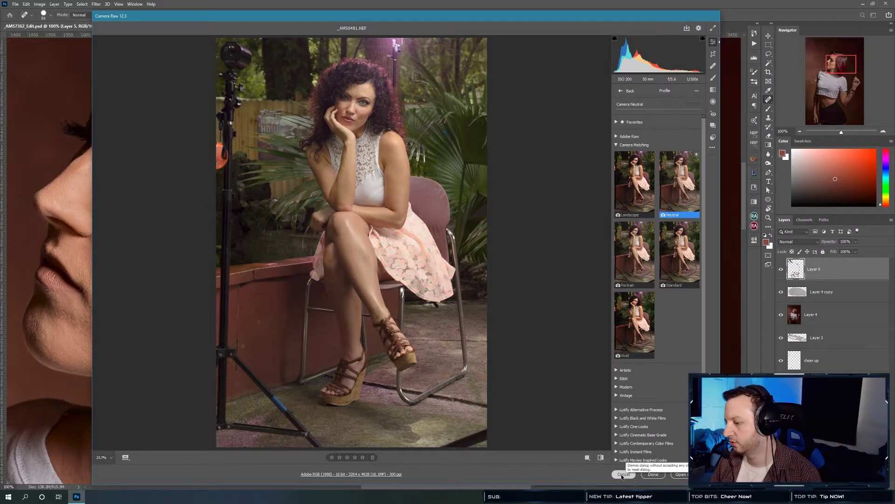
left_click(653, 474)
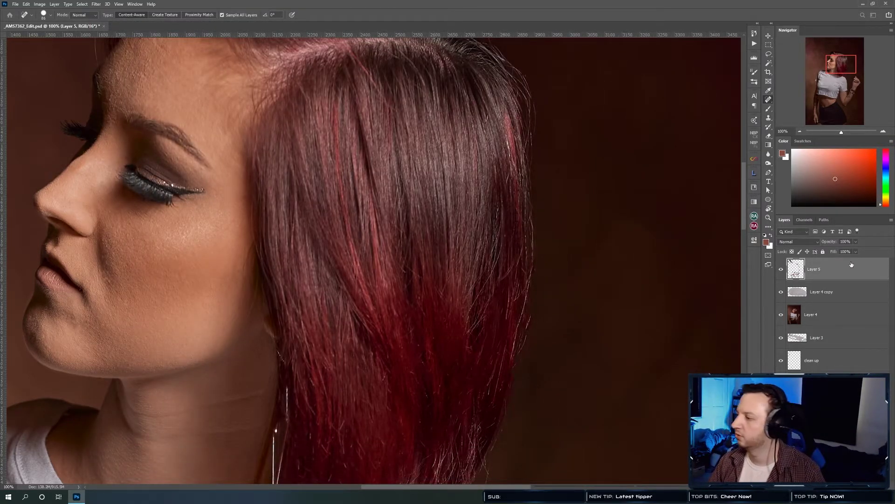
Spot-heal the crossing strands in the red hair towards the back of the head.
left_click_drag(390, 290, 360, 231)
left_click(368, 220)
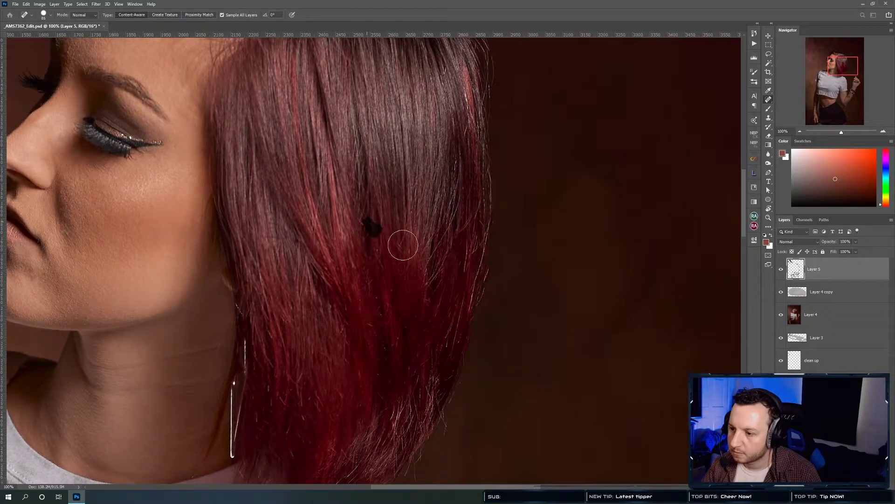
mouse_move(439, 242)
left_mouse_down()
mouse_move(429, 260)
mouse_move(446, 224)
mouse_move(431, 271)
mouse_move(468, 242)
left_mouse_up()
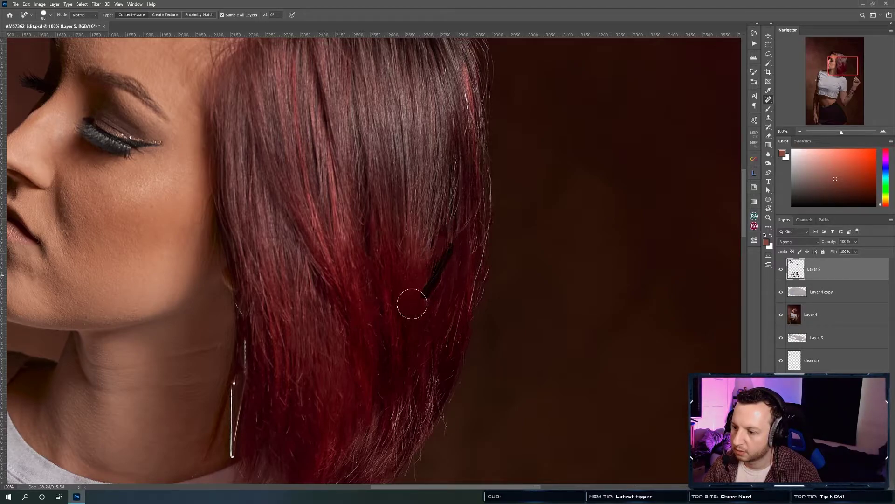
left_click_drag(447, 266, 435, 286)
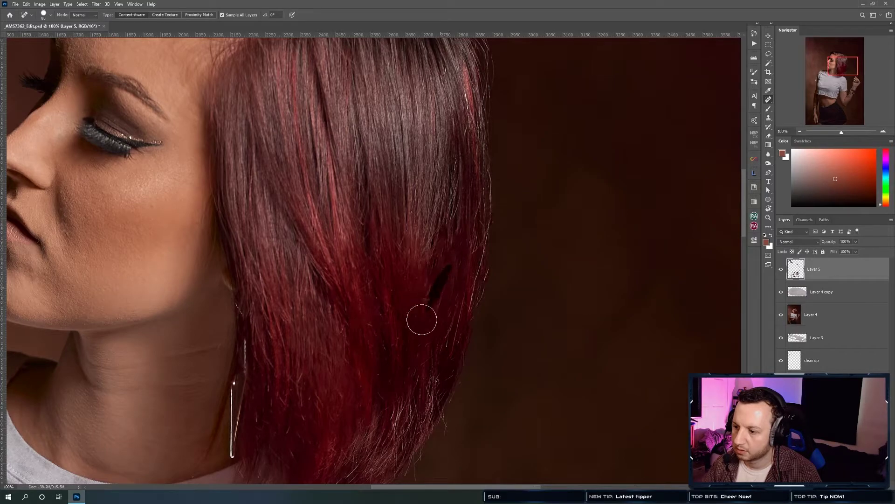
left_click_drag(444, 348, 441, 348)
Spot-heal the flyaway hairs on the crown above the parting and near the front of the hair.
scroll(385, 204, "up", 5)
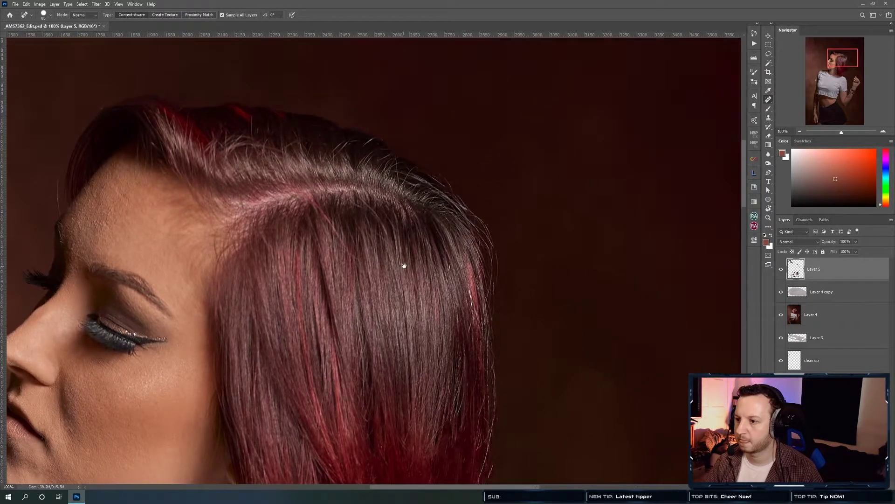
left_click_drag(404, 265, 364, 271)
scroll(369, 276, "left", 3)
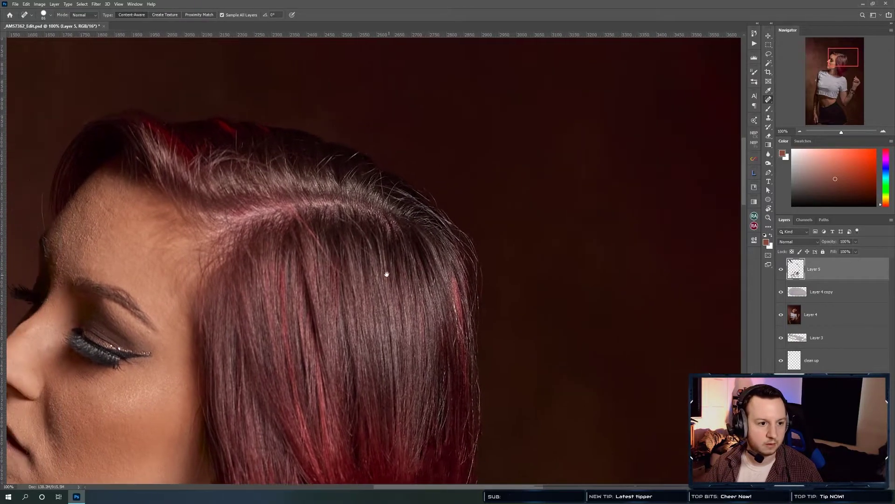
mouse_move(257, 153)
left_mouse_down()
mouse_move(260, 161)
mouse_move(273, 138)
mouse_move(250, 153)
mouse_move(273, 148)
mouse_move(239, 145)
mouse_move(217, 159)
mouse_move(238, 143)
mouse_move(224, 136)
mouse_move(219, 165)
mouse_move(208, 140)
mouse_move(238, 135)
mouse_move(236, 146)
mouse_move(260, 150)
mouse_move(220, 146)
mouse_move(214, 134)
mouse_move(212, 153)
mouse_move(214, 144)
left_mouse_up()
mouse_move(303, 130)
left_mouse_down()
mouse_move(334, 154)
mouse_move(338, 144)
mouse_move(359, 150)
mouse_move(352, 144)
left_mouse_up()
left_click_drag(239, 134, 248, 126)
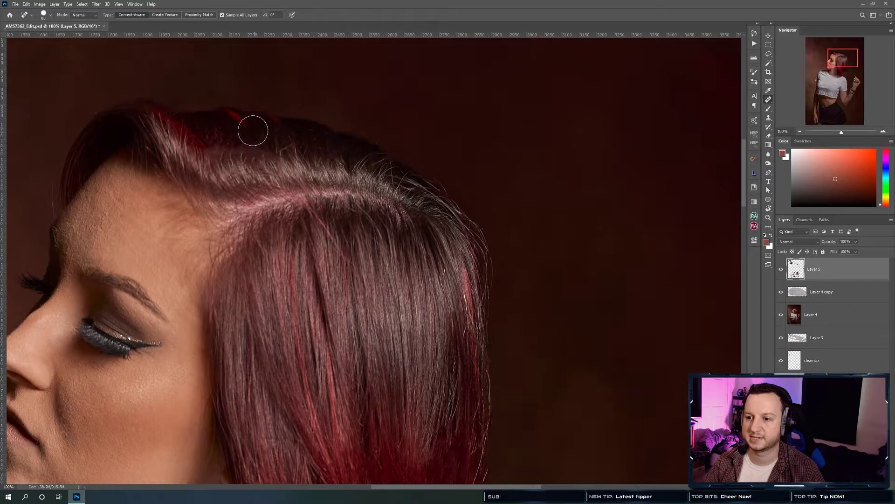
left_click_drag(144, 150, 146, 146)
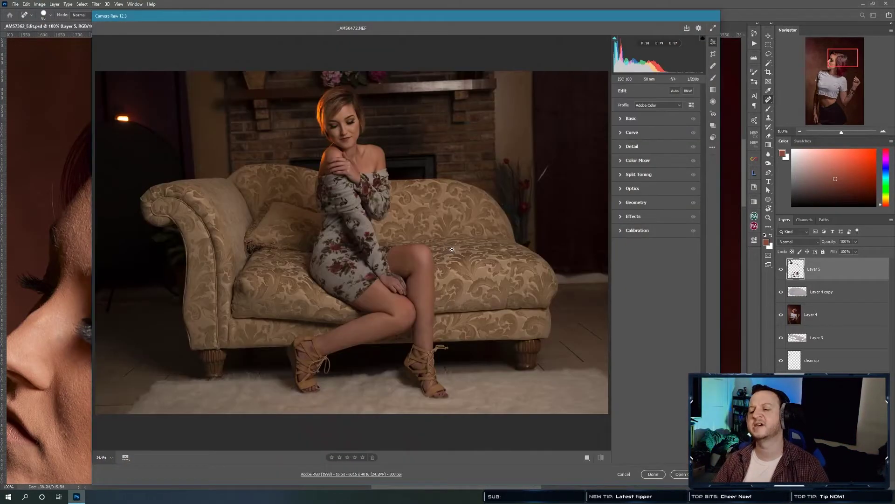
Browse the raw photo's profile groups, collapsing the favorites and previewing the Lutify Cine Looks profiles.
left_click(692, 106)
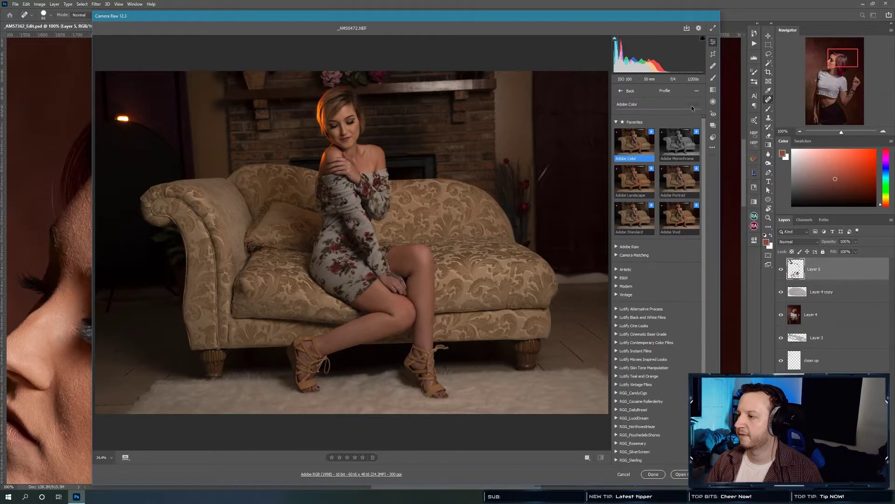
left_click(616, 122)
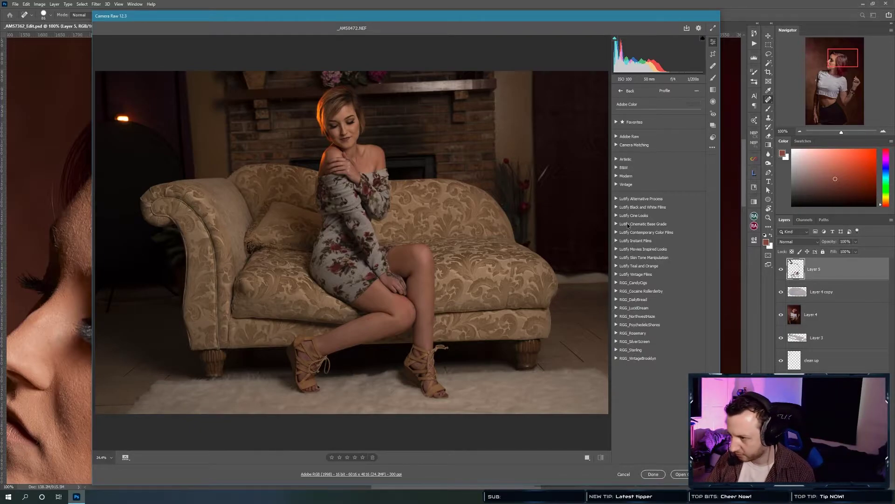
left_click(616, 216)
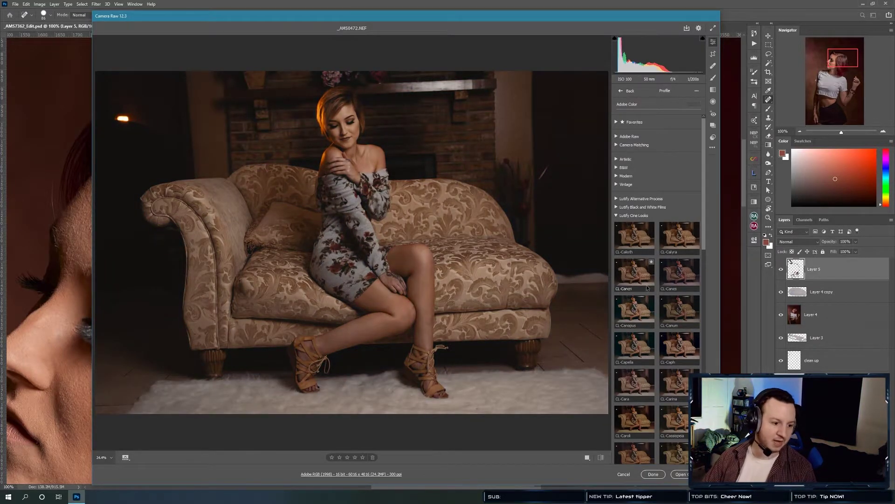
left_click(618, 215)
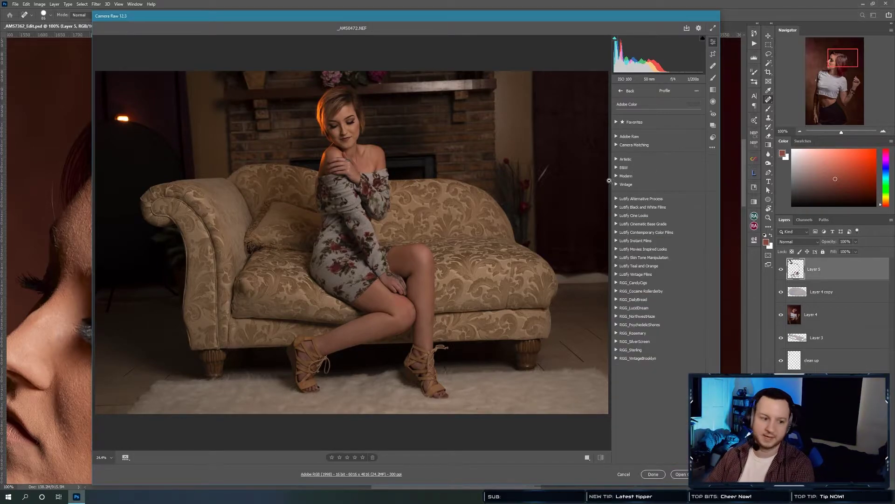
Resize the Camera Raw window to fit the screen and reset the raw photo to its default settings.
left_click_drag(608, 21, 604, 23)
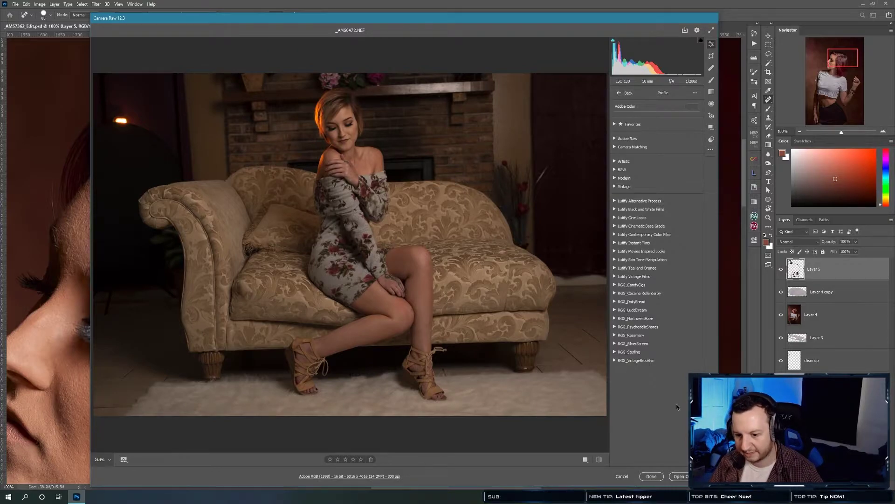
left_click_drag(718, 486, 740, 458)
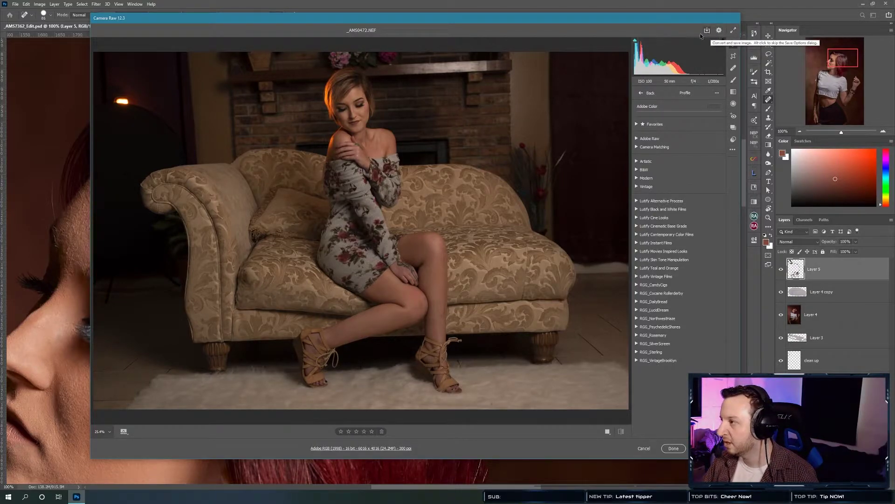
left_click(733, 150)
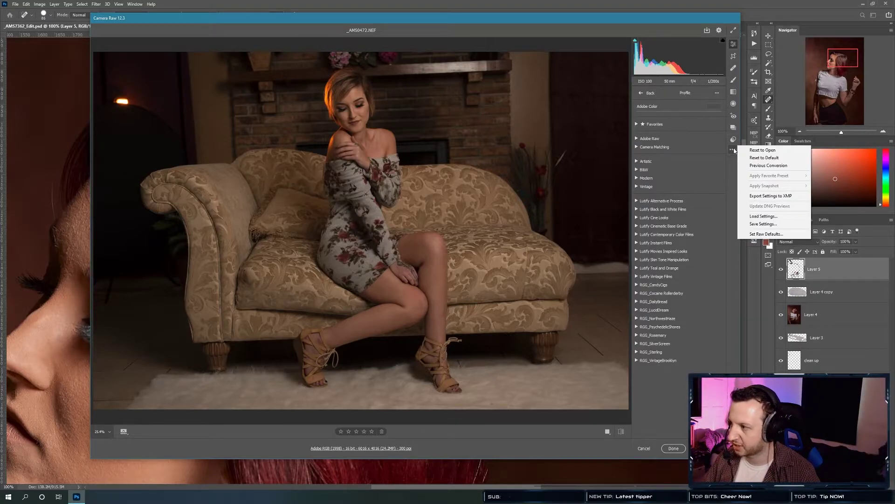
left_click(761, 158)
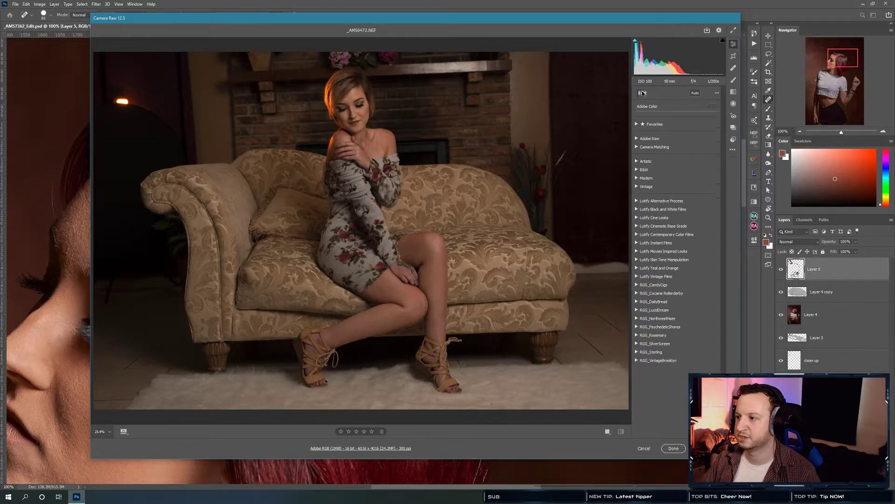
left_click(643, 93)
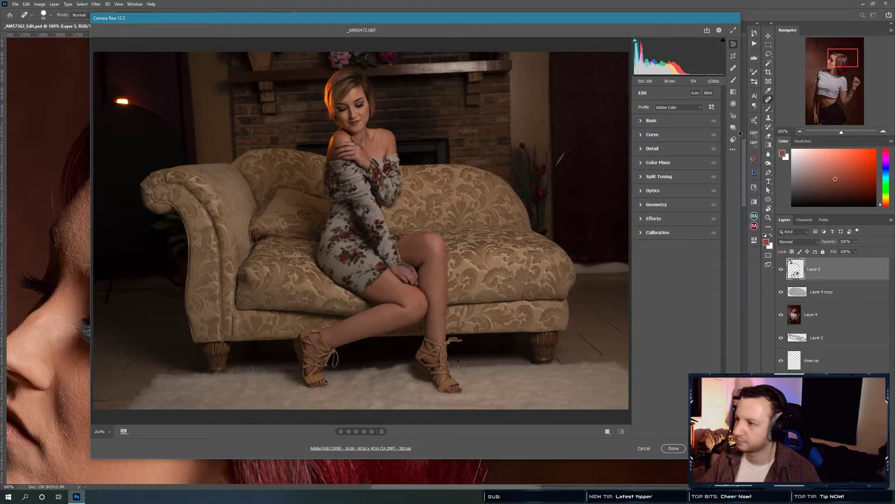
Check the additional Camera Raw settings options and close Camera Raw without applying anything.
left_click(733, 149)
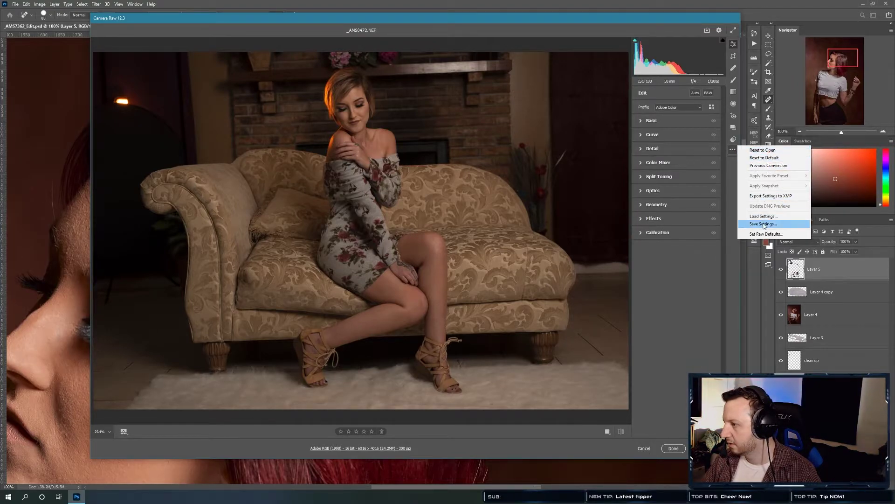
left_click(677, 302)
left_click(643, 448)
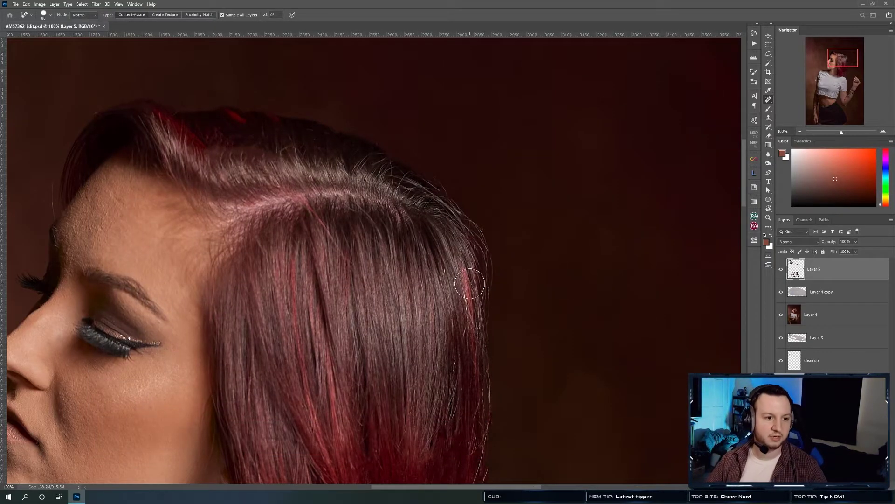
Spot-heal the stray hairs in front of the forehead and along the front outline of the hair.
mouse_move(303, 217)
left_mouse_down()
mouse_move(329, 220)
mouse_move(344, 197)
mouse_move(390, 262)
left_mouse_up()
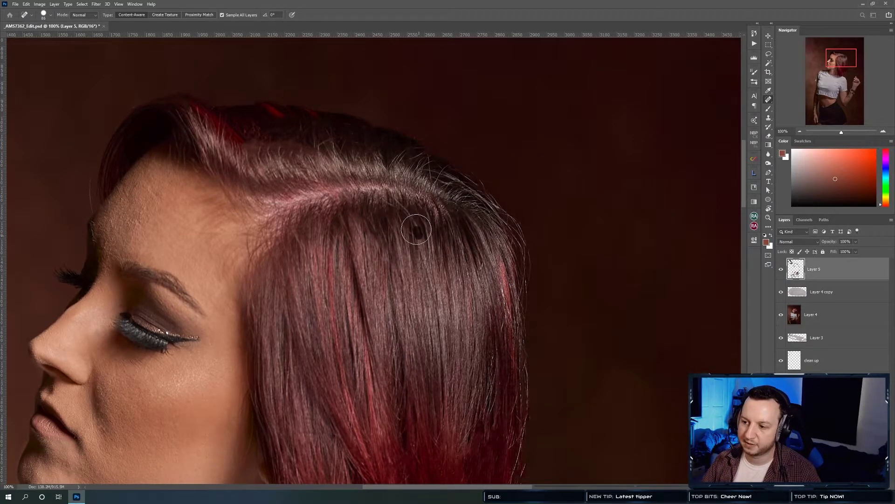
mouse_move(398, 203)
left_mouse_down()
mouse_move(410, 216)
mouse_move(385, 199)
left_mouse_up()
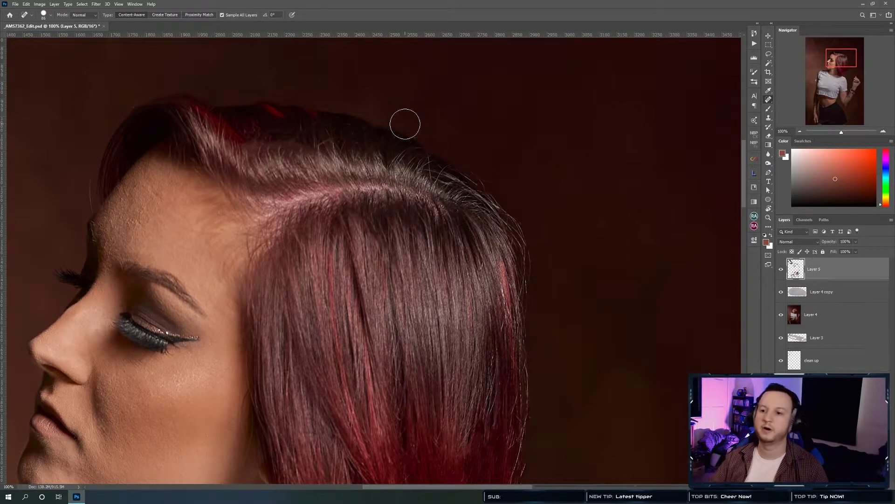
scroll(90, 131, "up", 5)
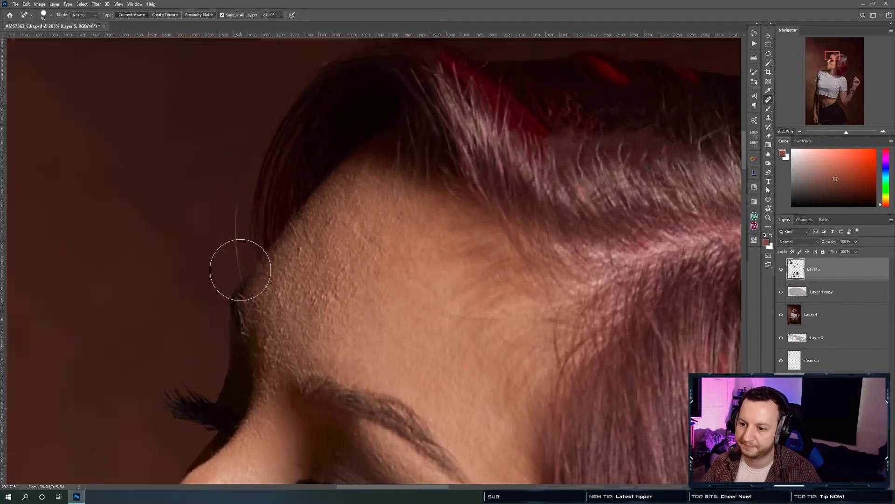
mouse_move(241, 276)
left_mouse_down()
mouse_move(235, 200)
mouse_move(252, 182)
mouse_move(244, 180)
mouse_move(214, 220)
left_mouse_up()
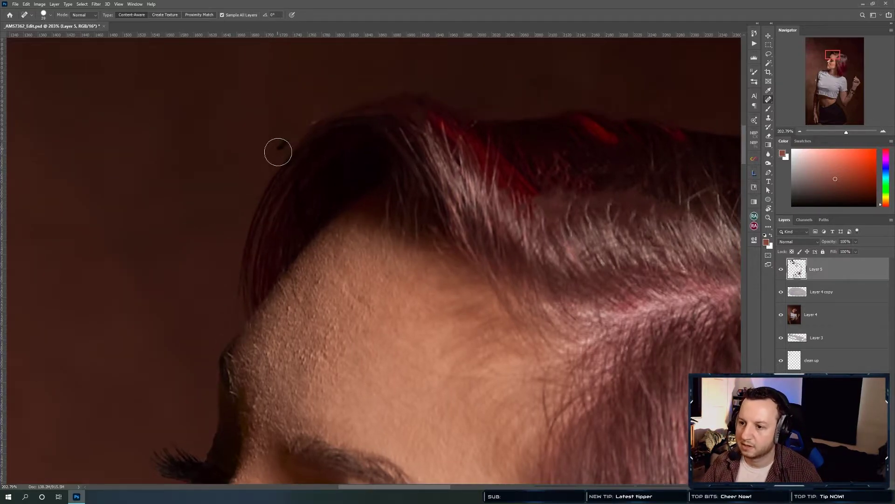
left_click_drag(296, 136, 316, 122)
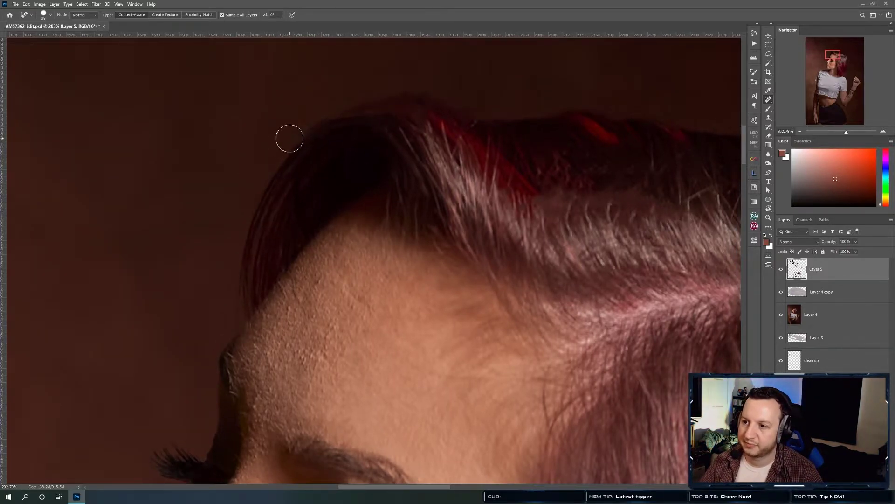
mouse_move(231, 238)
left_mouse_down()
mouse_move(252, 179)
mouse_move(229, 240)
left_mouse_up()
Spot-heal the stray hairs along the upper outline of the hair, from the front towards the crown.
left_click(351, 163)
mouse_move(303, 184)
left_mouse_down()
mouse_move(261, 194)
mouse_move(294, 186)
mouse_move(289, 203)
mouse_move(295, 194)
mouse_move(286, 192)
left_mouse_up()
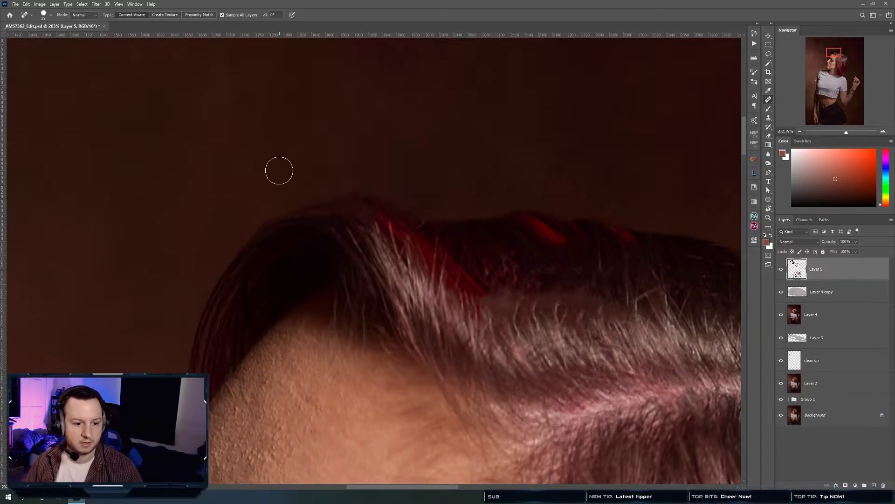
left_click_drag(398, 156, 354, 122)
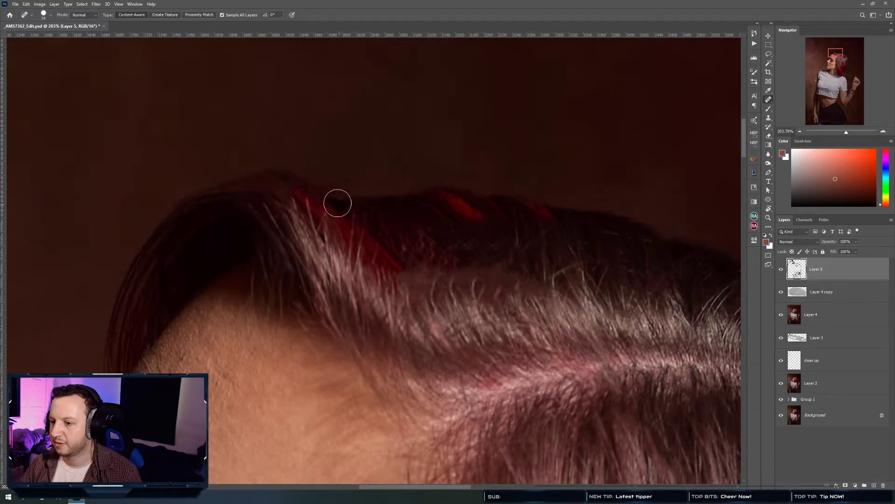
left_click_drag(474, 240, 430, 188)
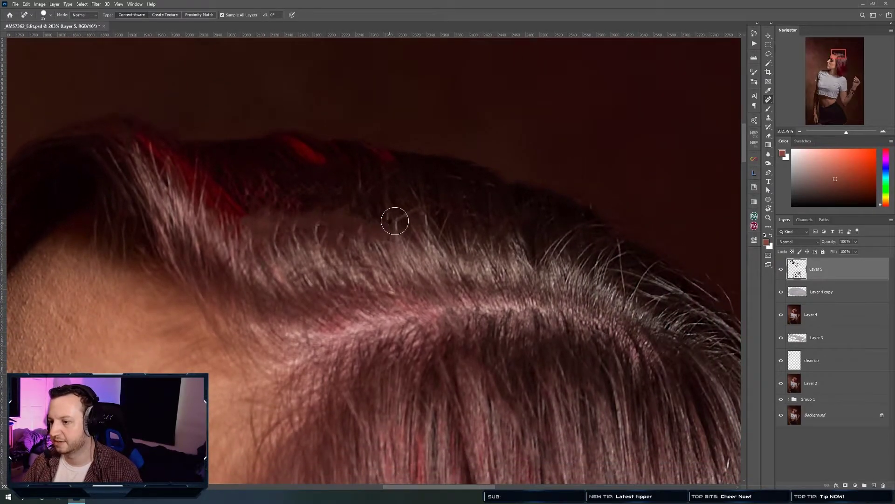
Heal the stray hairs along the crown and back edge of the head on Layer 5.
left_click_drag(532, 246, 345, 218)
left_click_drag(432, 231, 433, 275)
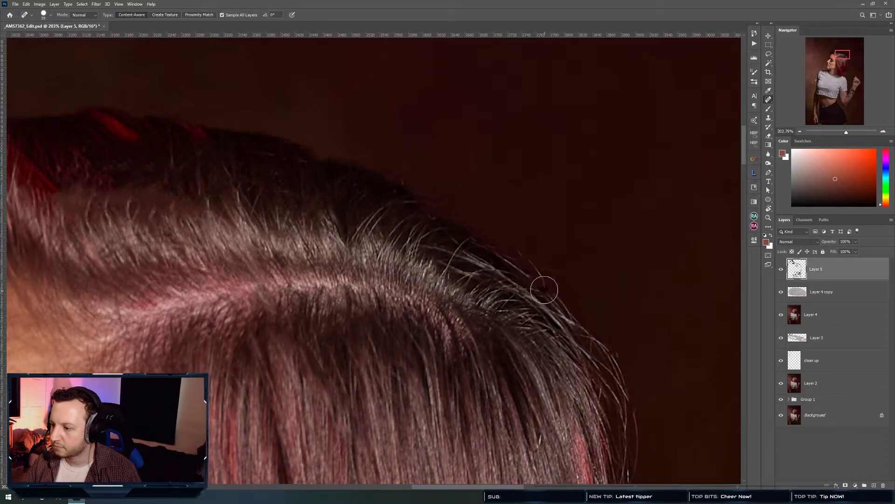
left_click_drag(555, 268, 536, 270)
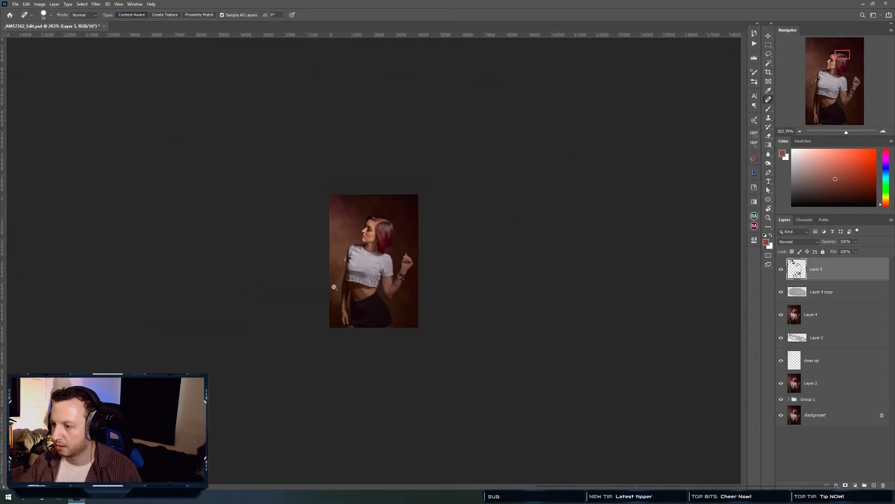
Compare the whole portrait with and without the retouching on Layer 5.
key("h")
left_click_drag(424, 275, 353, 285)
left_click(362, 274)
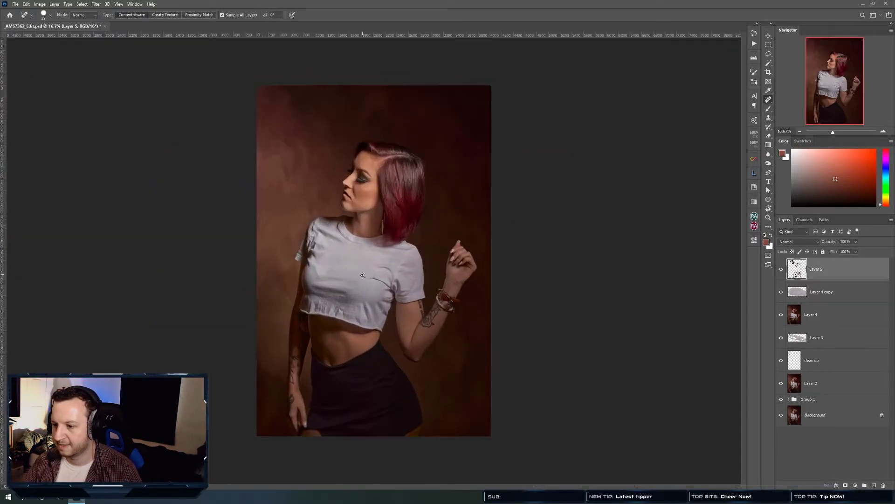
left_click(368, 270)
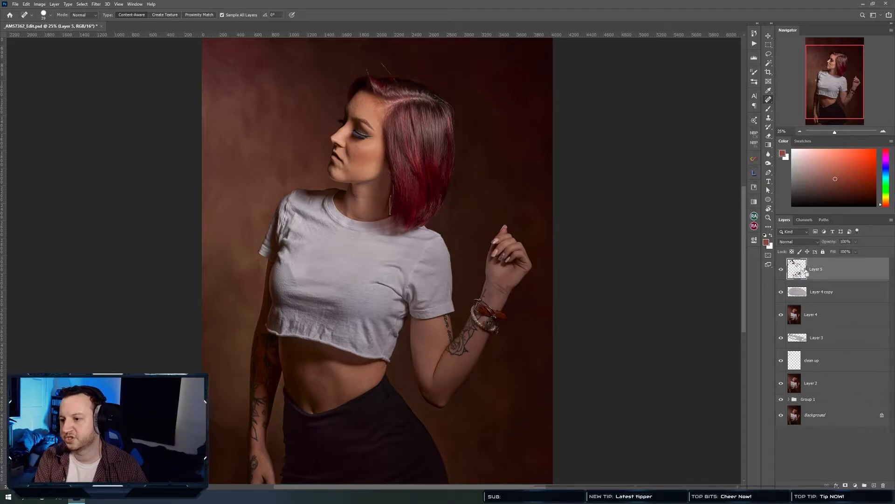
key("ctrl+comma")
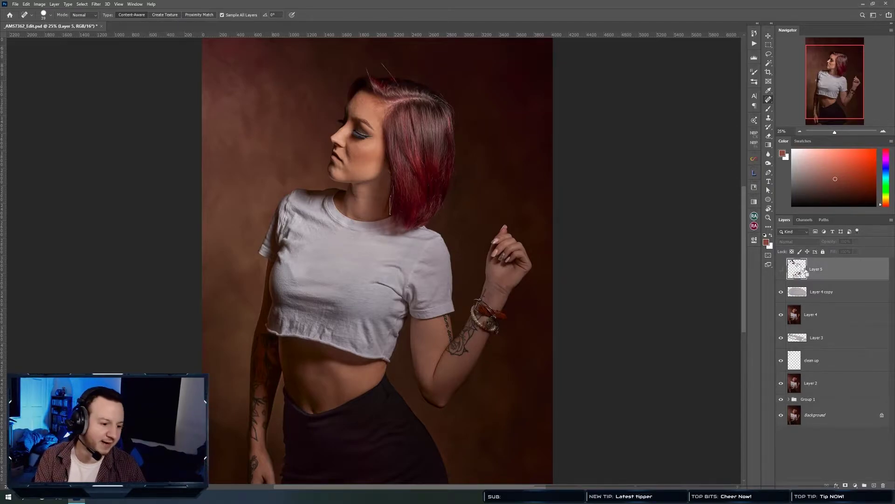
key("ctrl+comma")
key("ctrl+comma")
key("ctrl+comma")
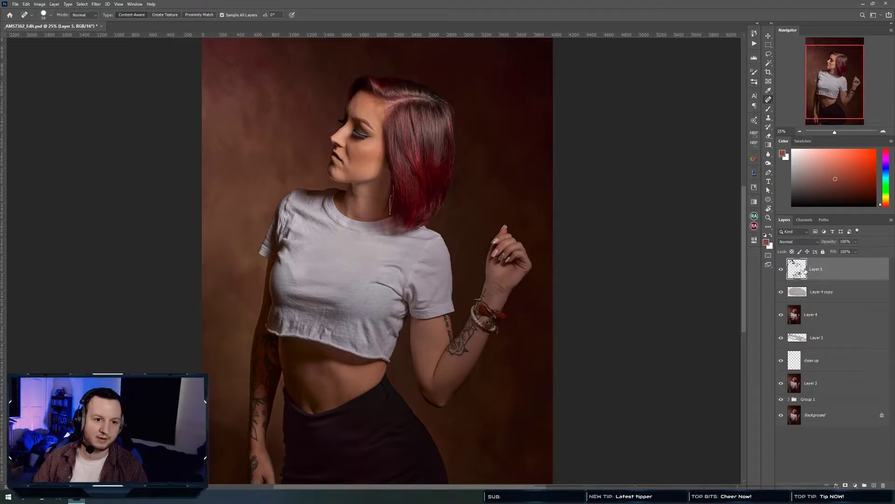
Group all layers above the Background, from Layer 5 down to Group 1.
scroll(373, 261, "right", 2)
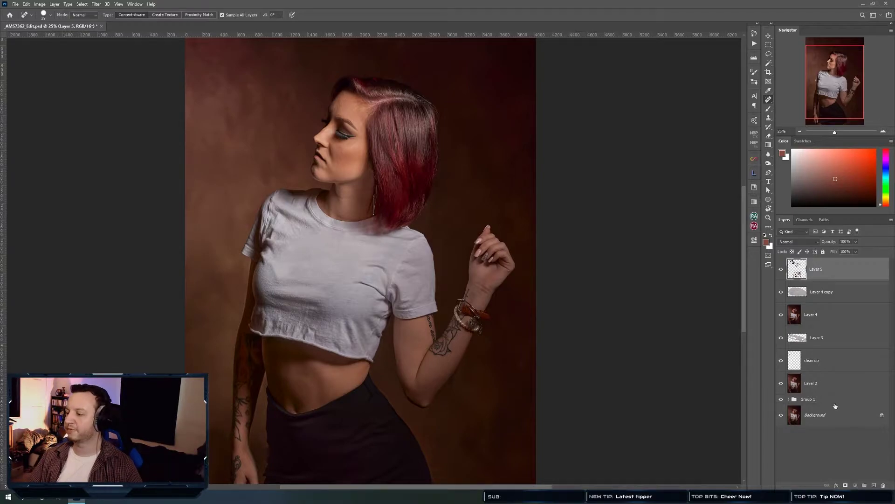
left_click(831, 404, "shift")
key("ctrl+g")
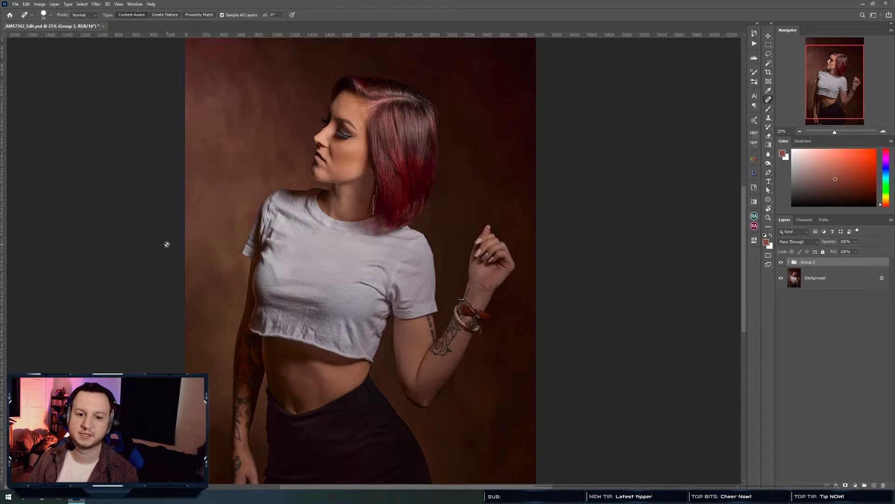
Duplicate the document as _AMS7362_Edit copy and flatten the duplicate into a single Background layer.
left_click(40, 4)
mouse_move(28, 6)
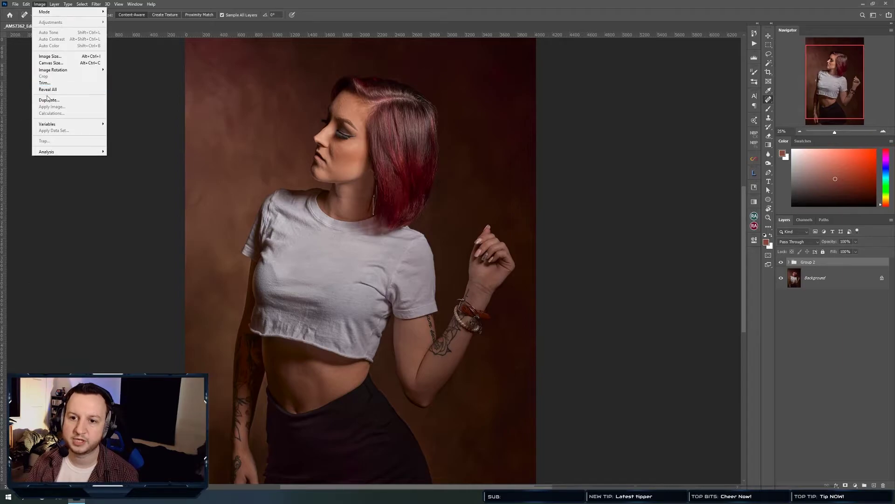
left_click(48, 100)
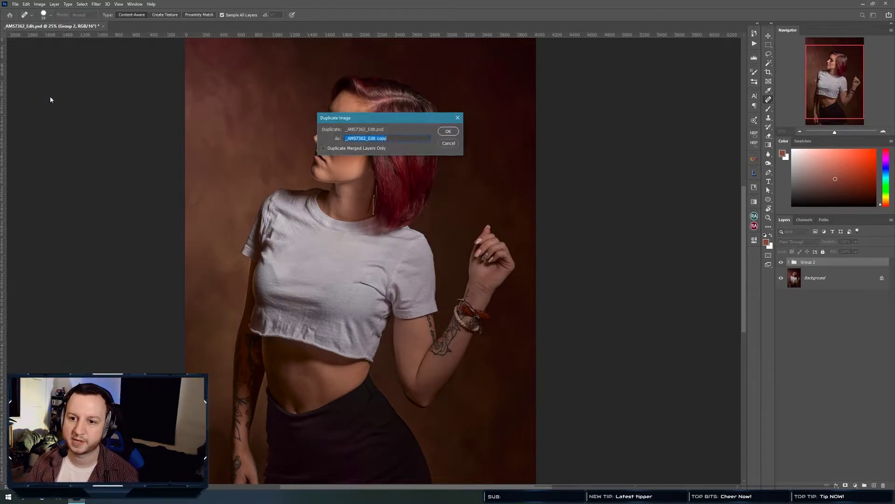
left_click(443, 133)
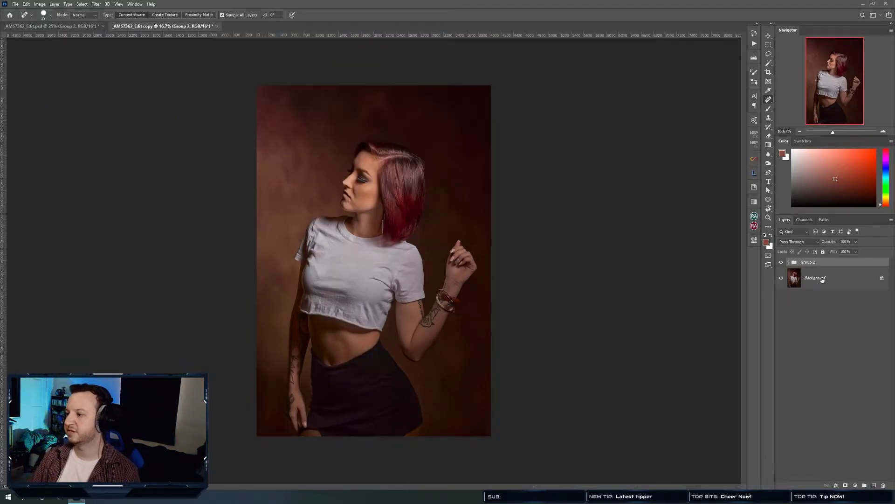
left_click(55, 5)
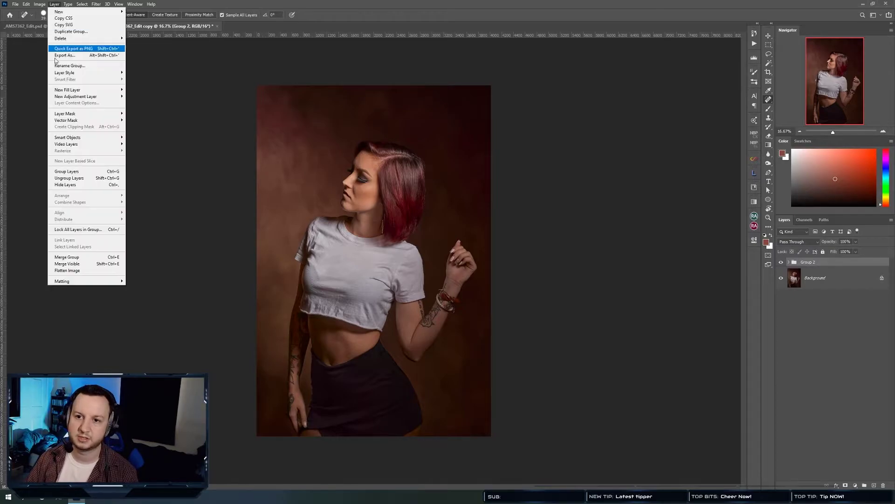
left_click(61, 272)
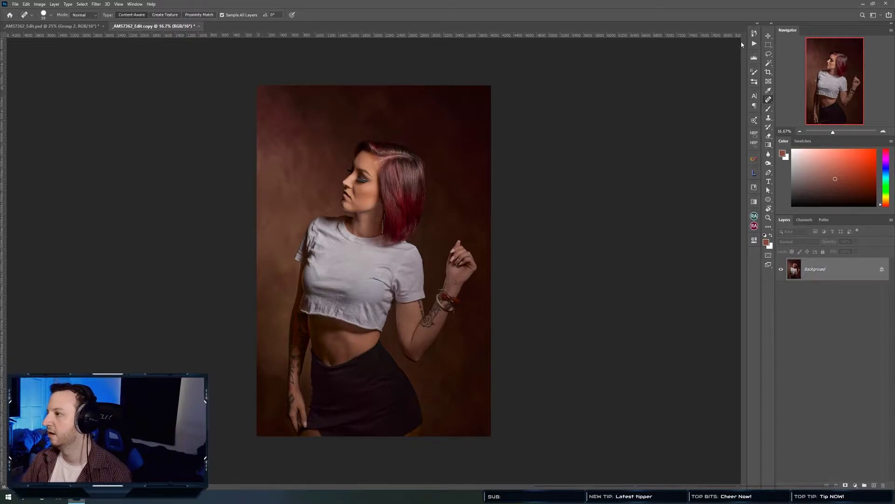
Run the Frequency 16bit action on the flattened copy with the face viewed at 100%.
left_click(754, 43)
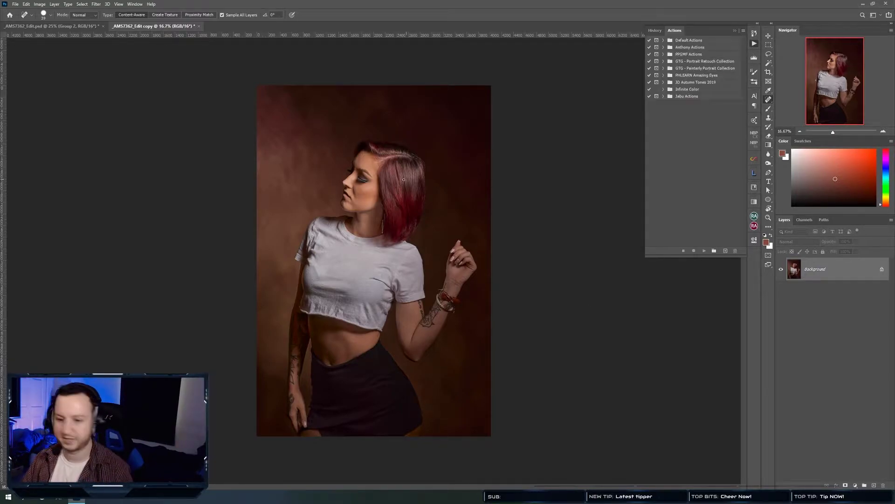
scroll(383, 182, "up", 5)
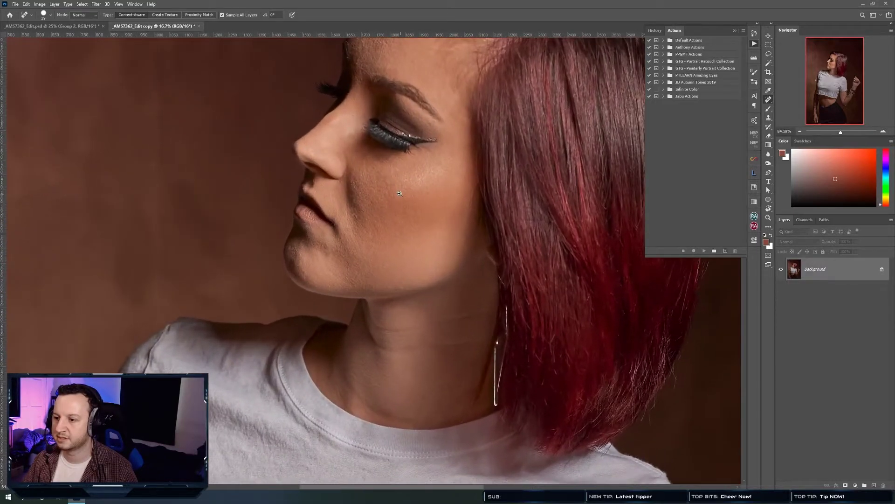
scroll(411, 178, "up", 3)
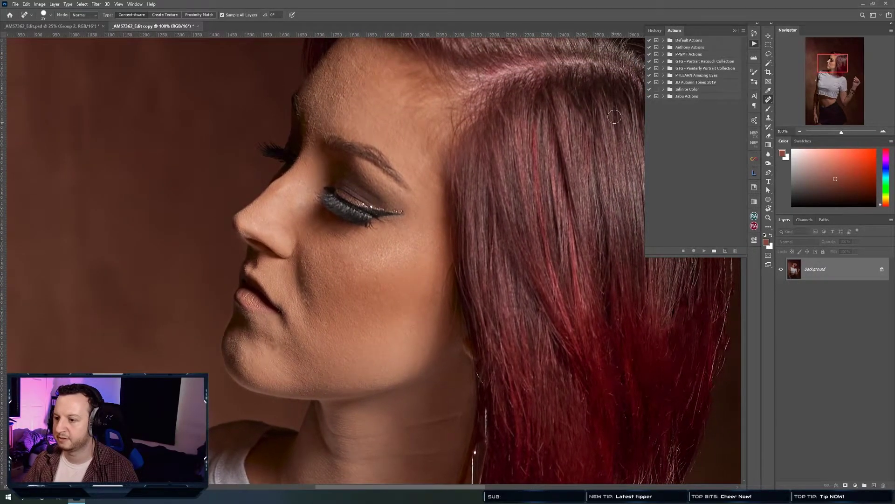
left_click(663, 47)
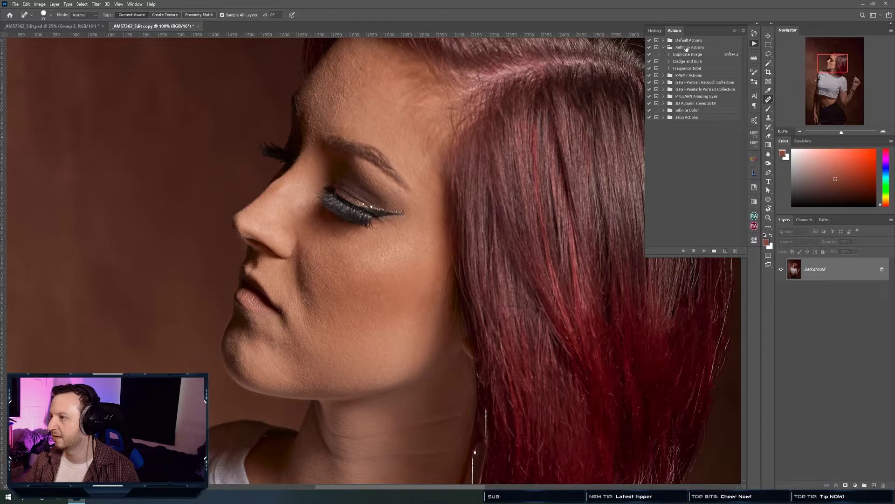
left_click(686, 68)
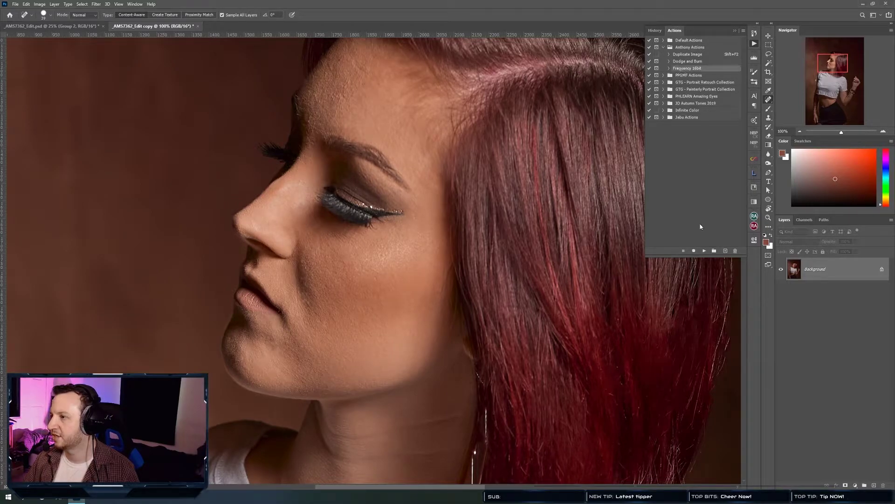
left_click(705, 251)
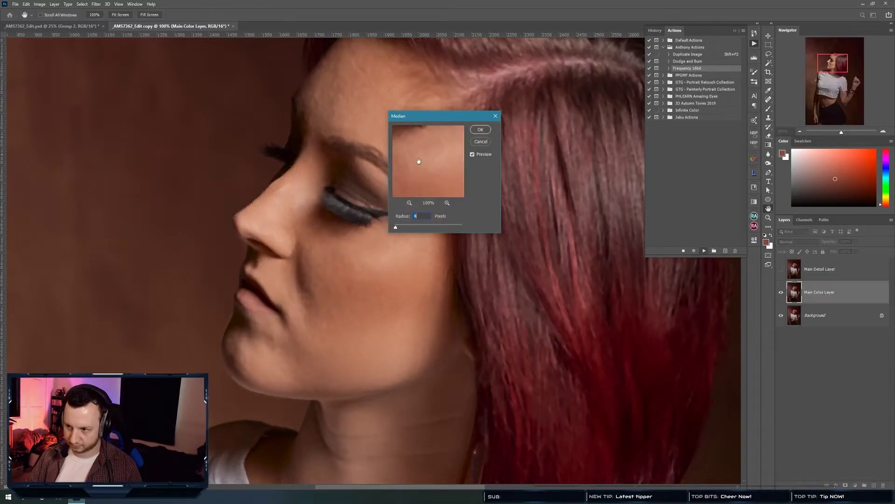
Apply the Median filter to the Main Color Layer with a radius of 6 pixels, judging the skin smoothing in the preview.
left_click_drag(425, 119, 475, 162)
left_click_drag(467, 192, 479, 215)
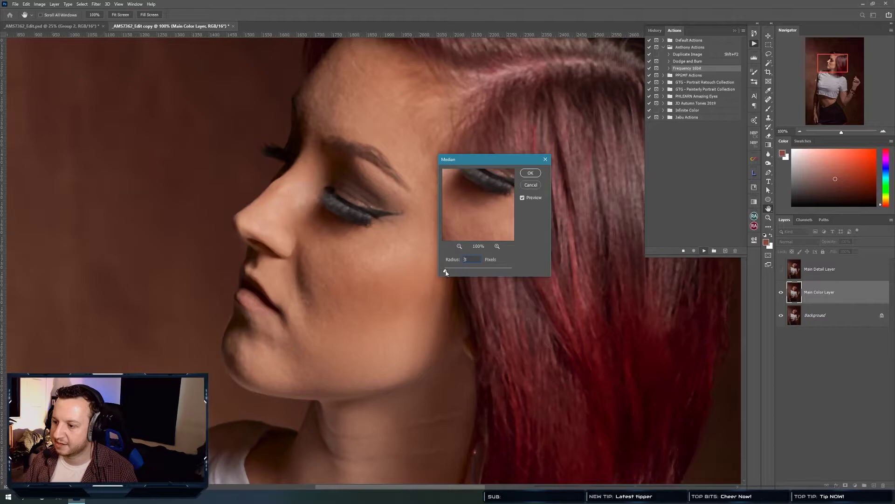
left_click_drag(447, 273, 449, 271)
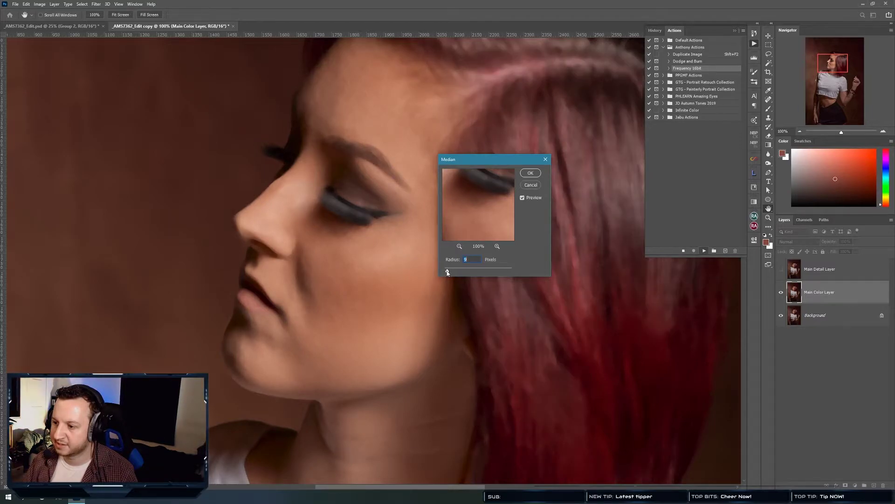
left_click_drag(471, 223, 476, 214)
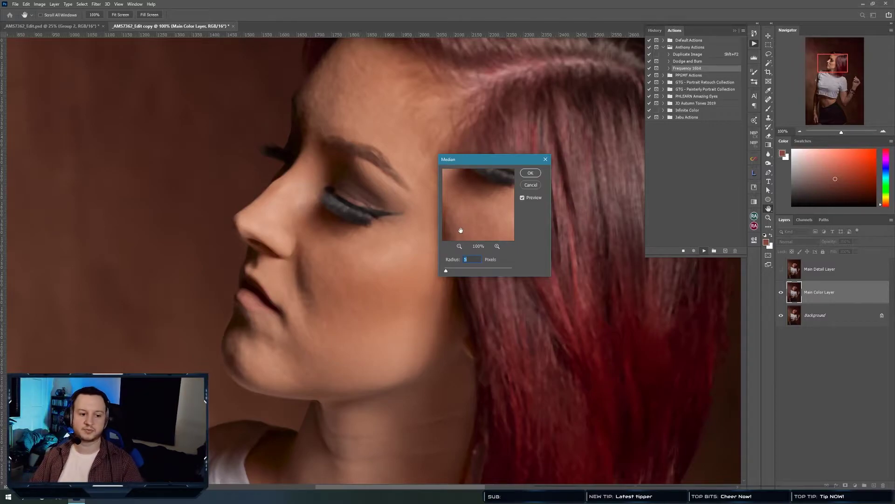
left_click_drag(475, 224, 482, 221)
left_click_drag(446, 271, 447, 272)
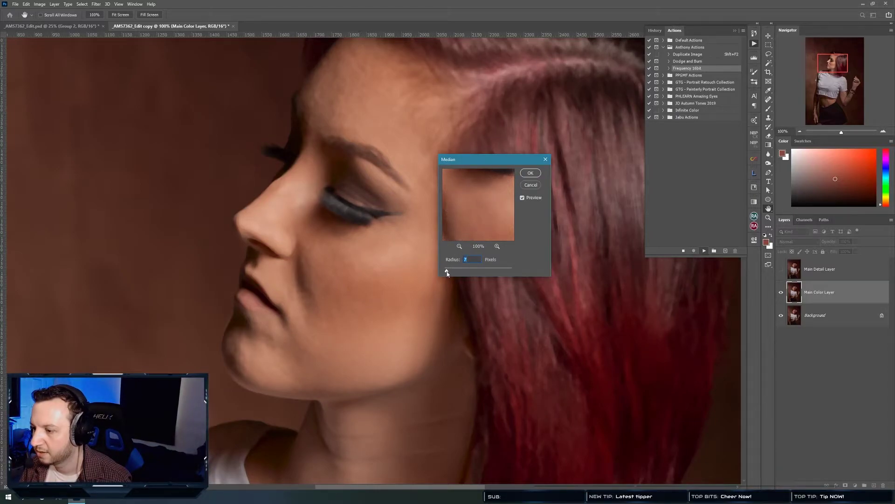
left_click_drag(446, 272, 445, 271)
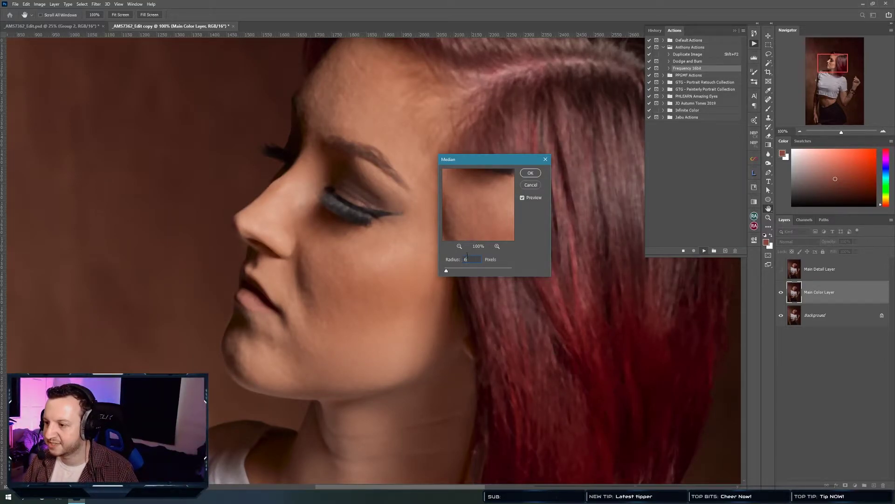
left_click_drag(479, 222, 480, 226)
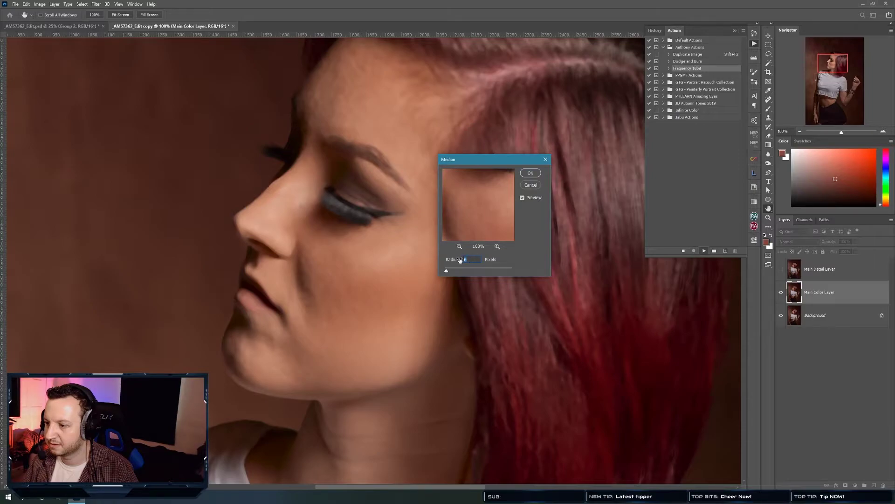
left_click_drag(481, 228, 480, 227)
key("Up")
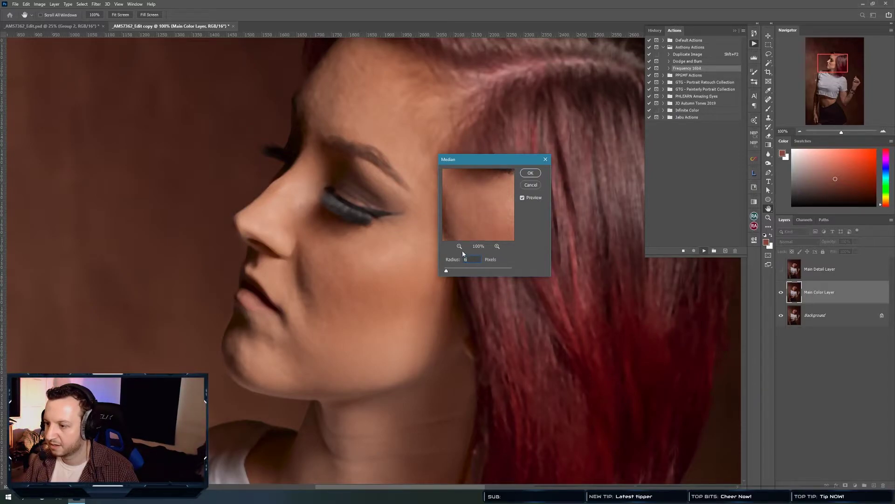
left_click(530, 173)
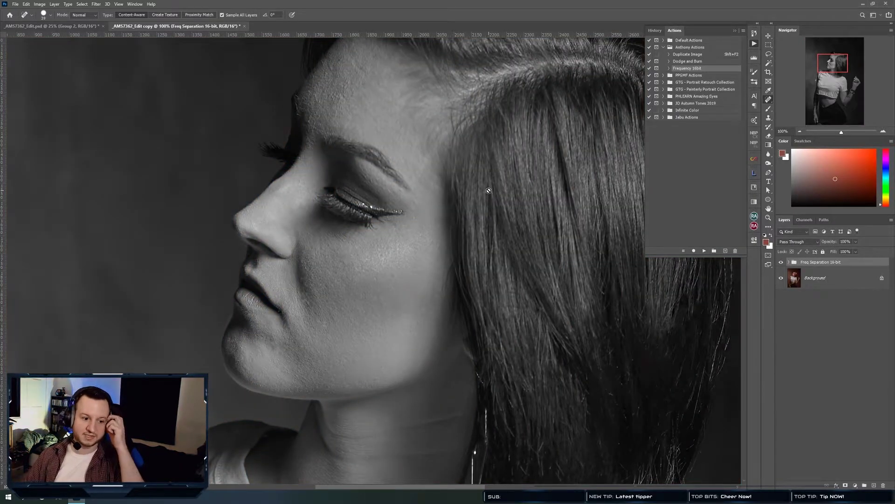
Expand the Freq Separation 16-bit group and float the copy as a smaller window over the original document.
left_click(755, 45)
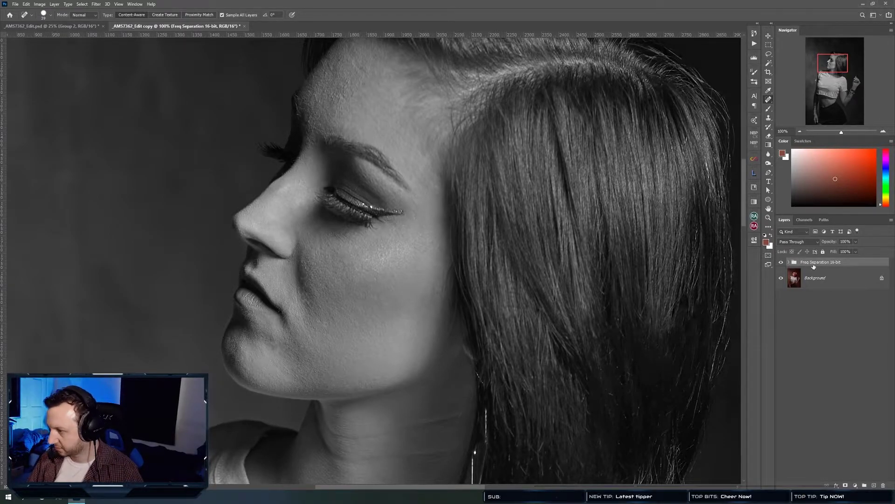
left_click(790, 262)
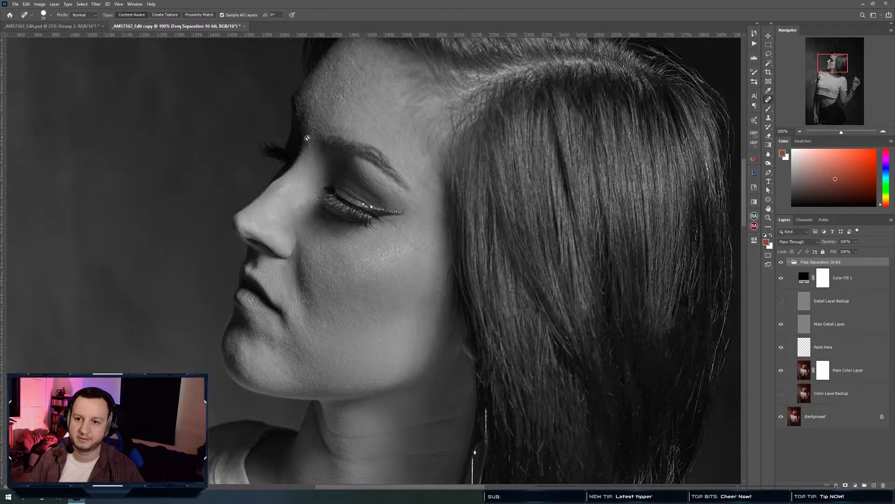
left_click_drag(817, 264, 308, 75)
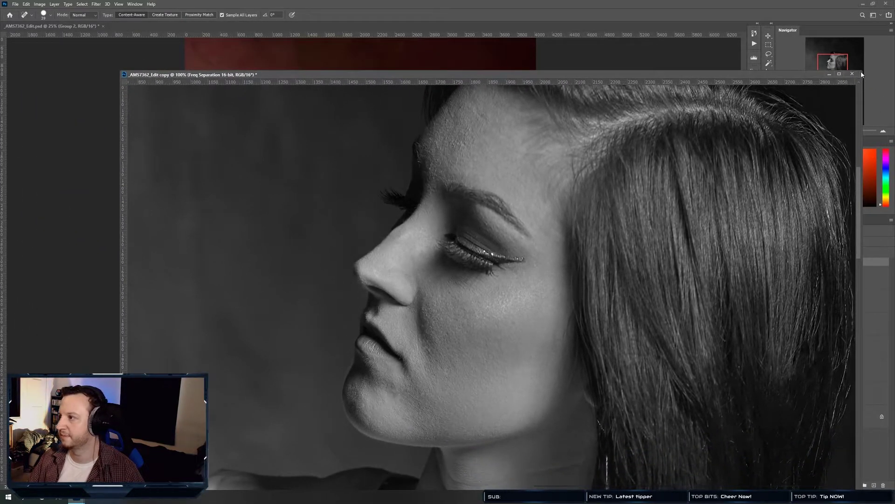
left_click_drag(861, 71, 487, 157)
left_click_drag(326, 156, 246, 146)
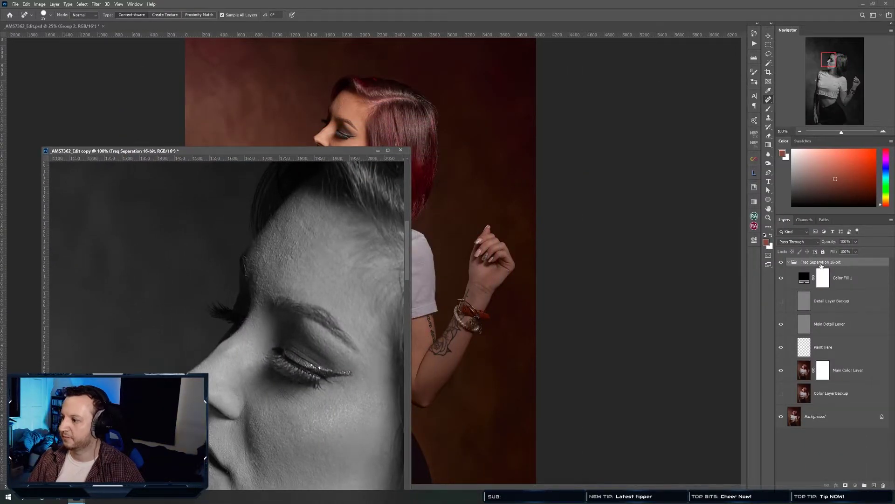
Copy the Freq Separation 16-bit group into the original _AMS7362_Edit.psd above Group 2 and close the duplicate document.
left_click_drag(837, 261, 455, 220)
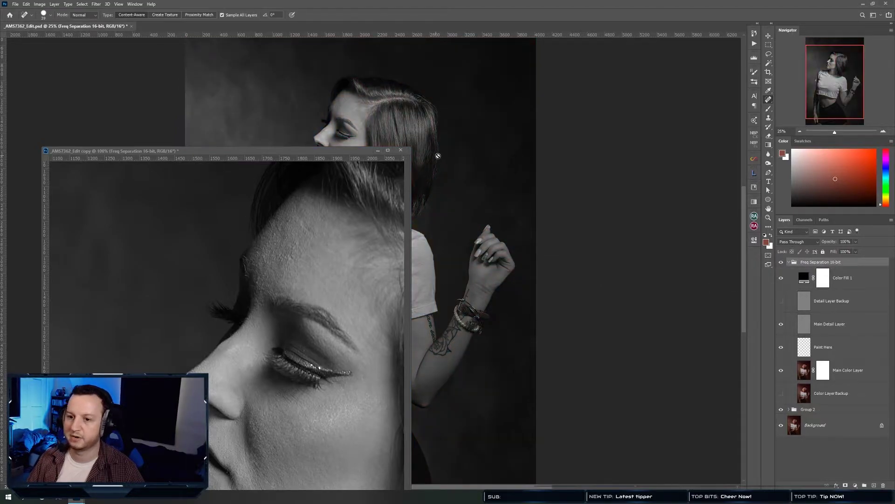
left_click(404, 151)
left_click(444, 180)
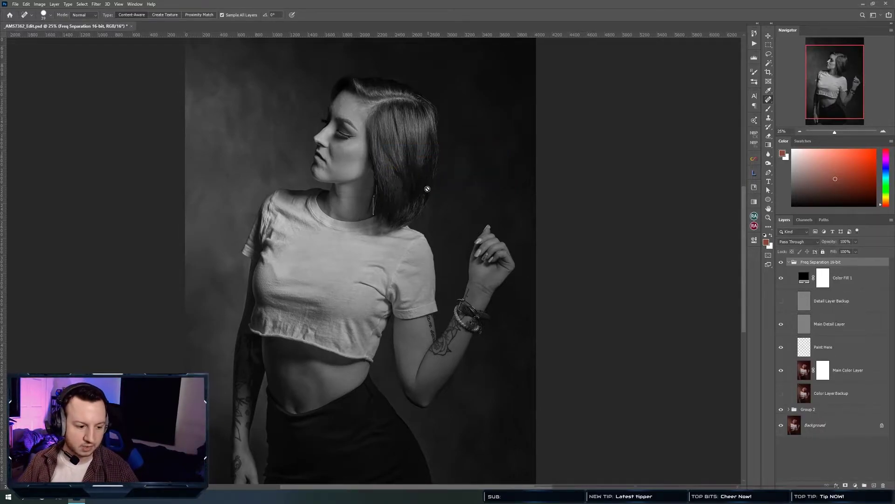
Select the Color Fill 1 layer inside the Freq Separation 16-bit group.
left_click(591, 219)
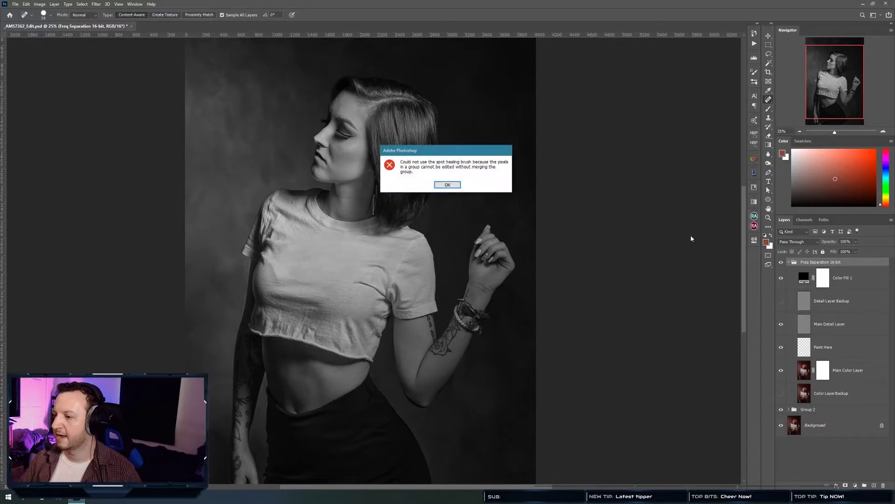
left_click(447, 186)
left_click(864, 283)
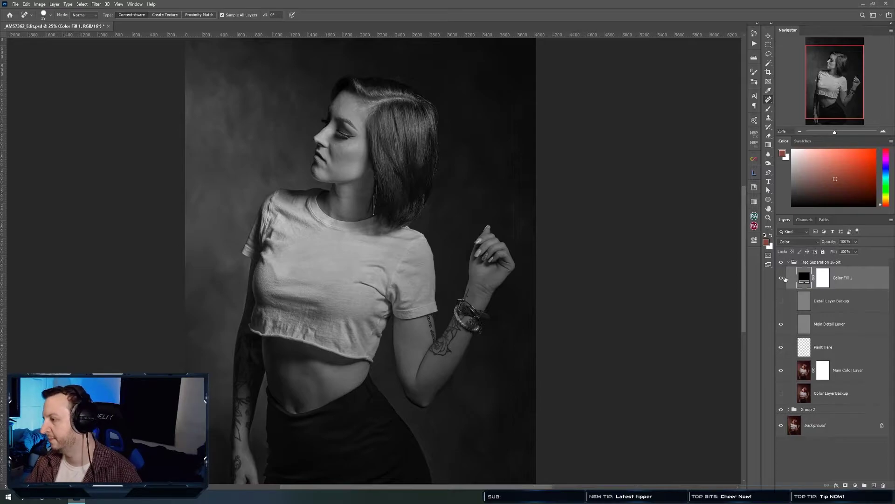
Compare the portrait's face and hair with the Color Fill 1 layer hidden and shown, leaving it visible.
scroll(326, 142, "up", 4)
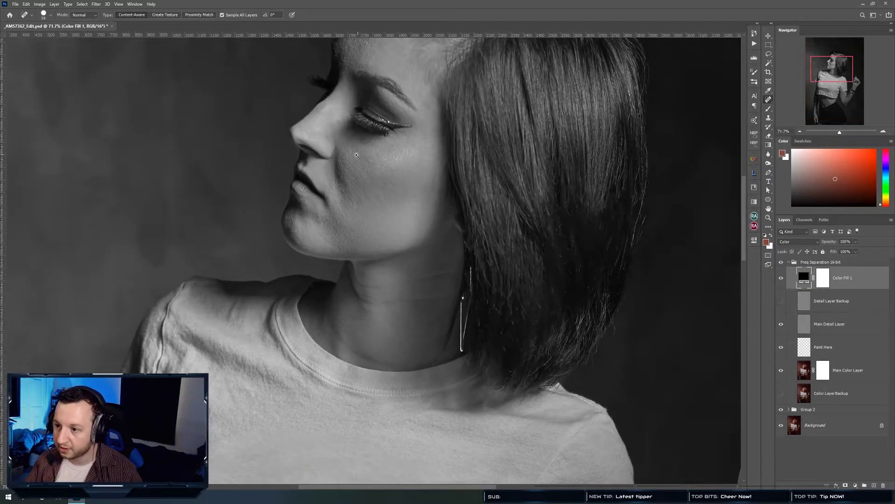
scroll(377, 225, "down", 2)
scroll(378, 210, "up", 1)
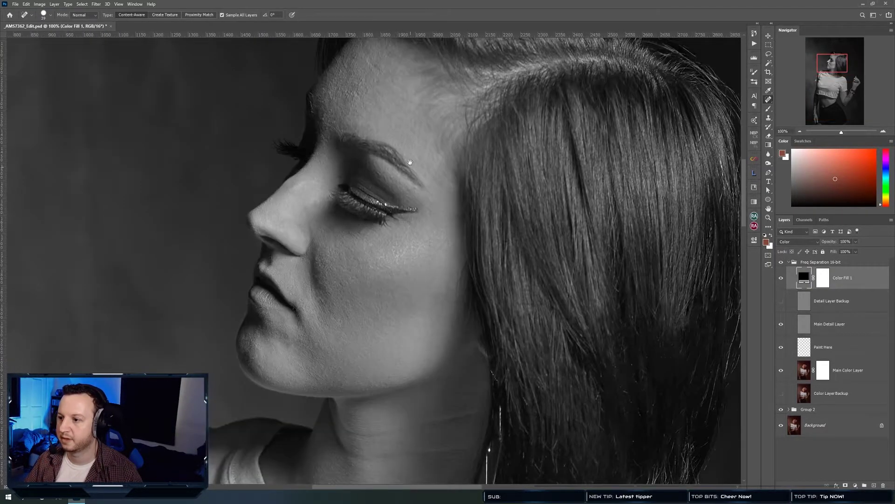
scroll(379, 191, "down", 2)
scroll(378, 191, "up", 2)
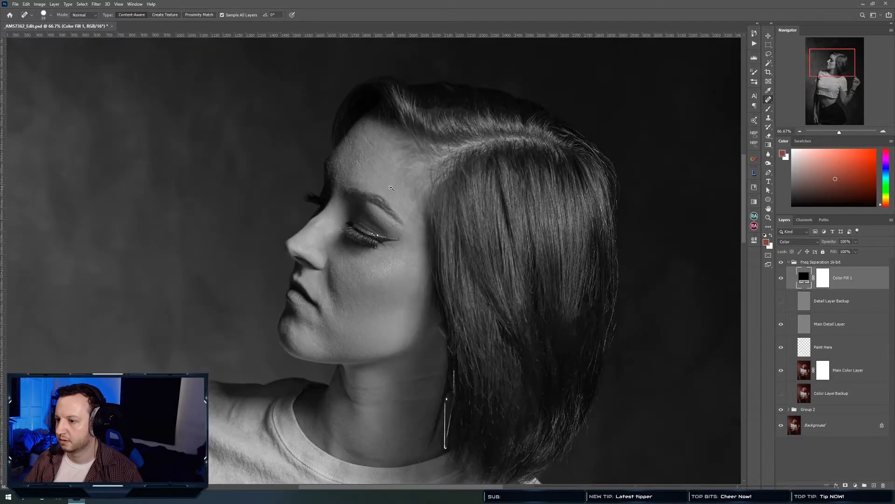
left_click(782, 279)
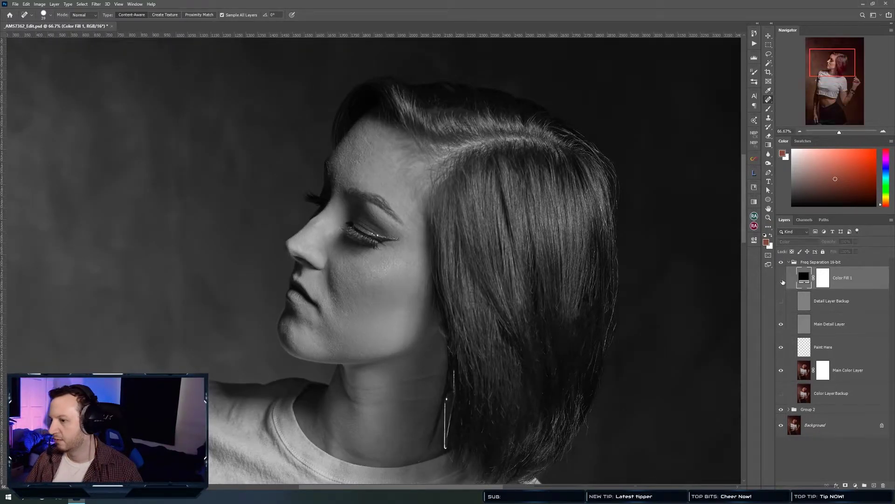
left_click(781, 279)
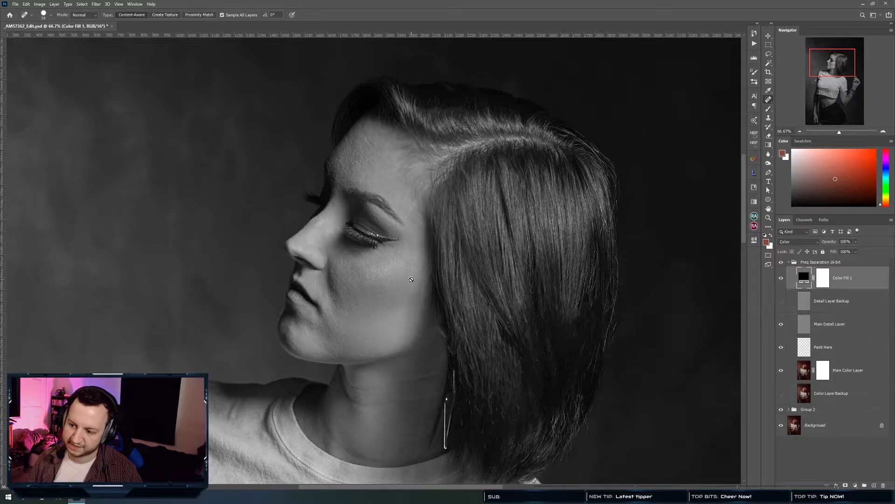
left_click(781, 279)
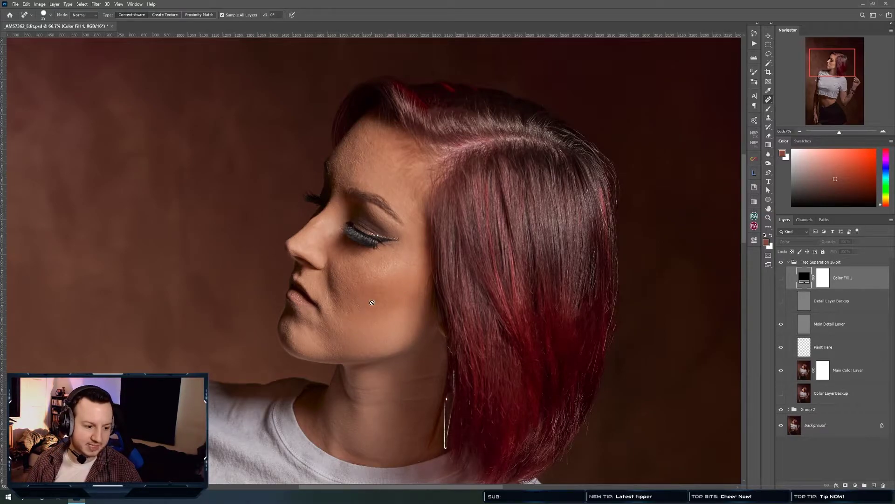
left_click(781, 279)
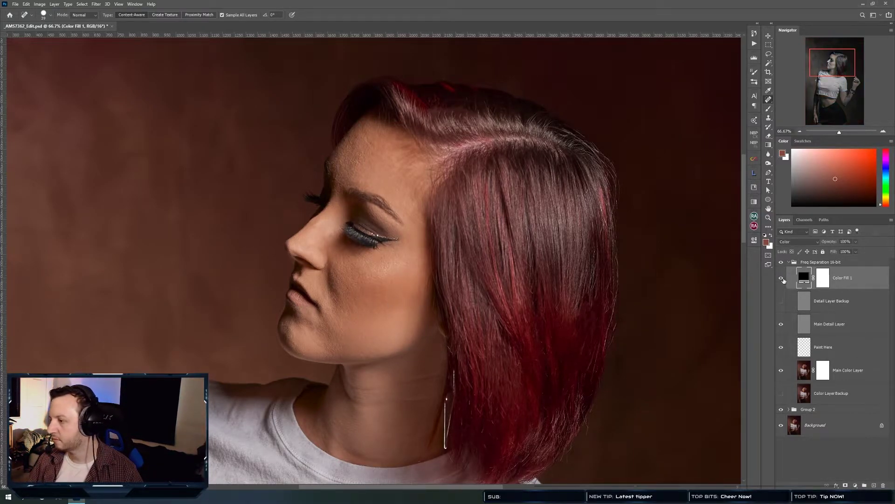
Select the Main Detail Layer and compare the skin and hair texture with it hidden and shown.
left_click(782, 324)
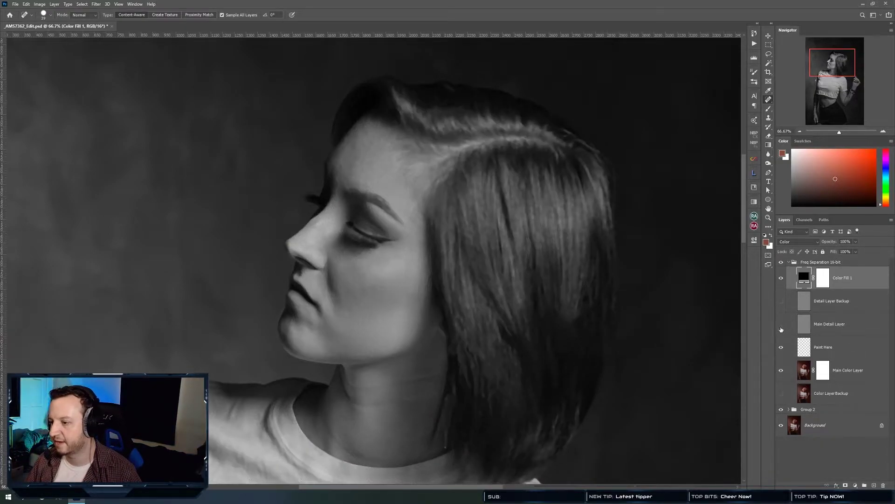
left_click(781, 325)
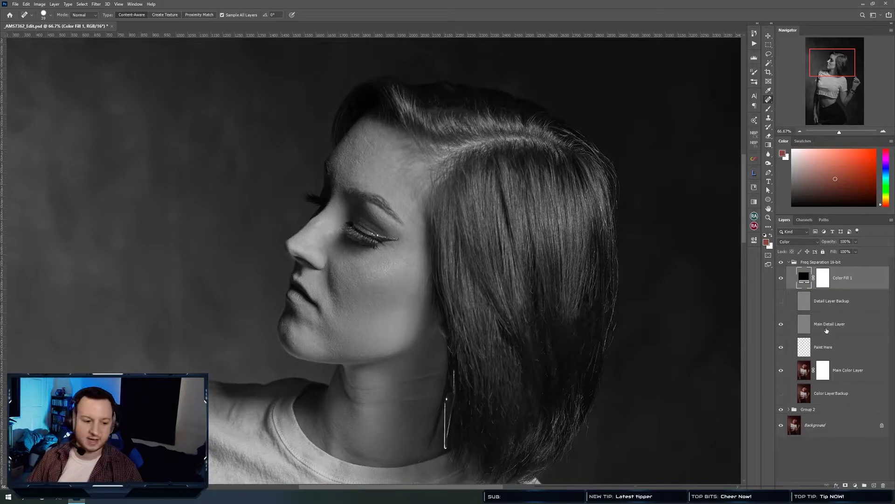
left_click(847, 329)
left_click(782, 325)
left_click(781, 326)
left_click(780, 326)
left_click(780, 327)
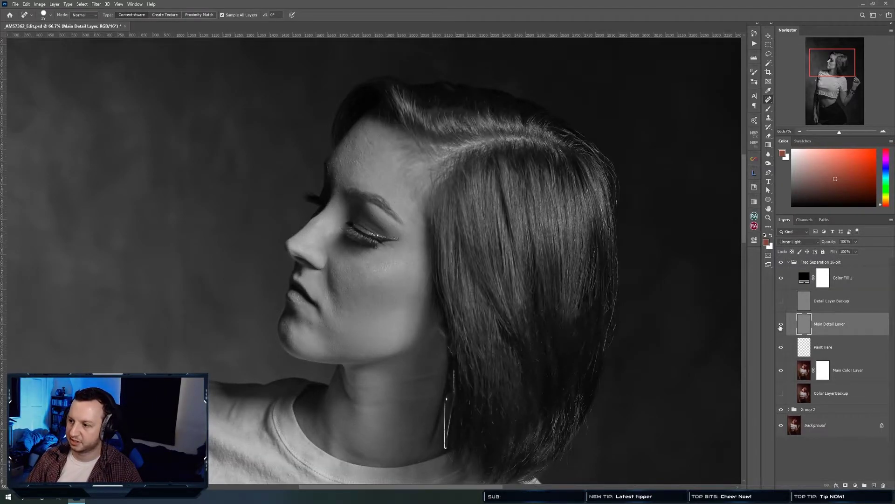
Select the Main Color Layer and hide the Paint Here and Main Detail Layer layers so only the color layer shows beneath Color Fill 1.
left_click(792, 369)
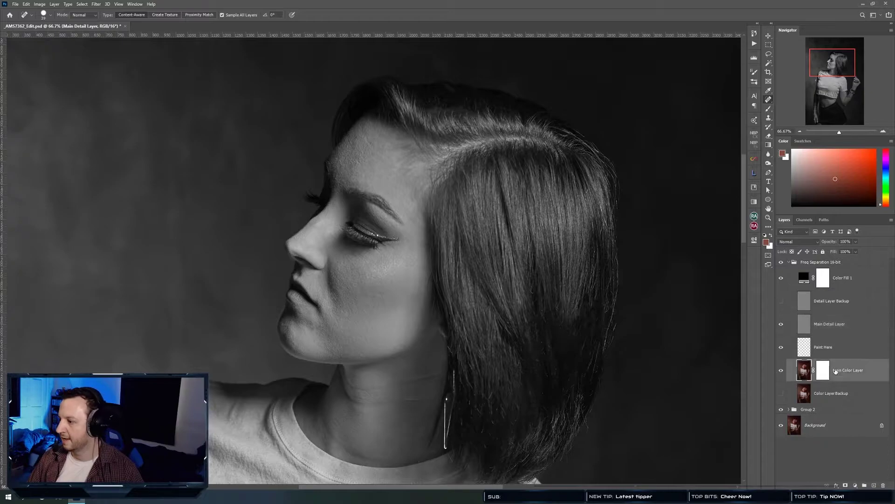
left_click(780, 371)
left_click(781, 370)
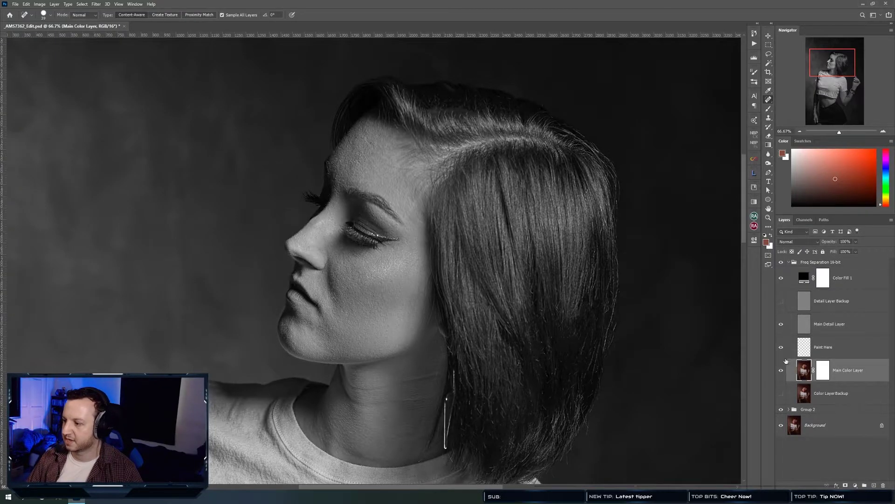
left_click(784, 350)
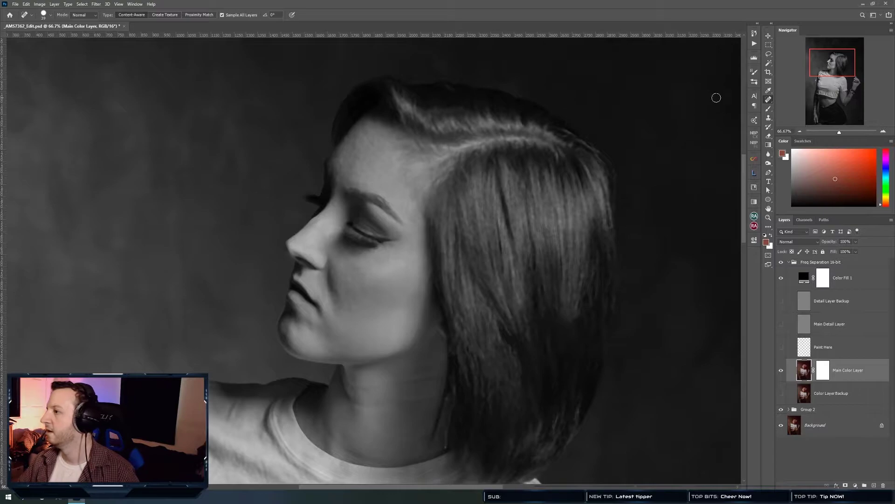
Use the Mixer Brush with 10% flow to blend uneven tones across the cheek on the Main Color Layer.
left_click(769, 108)
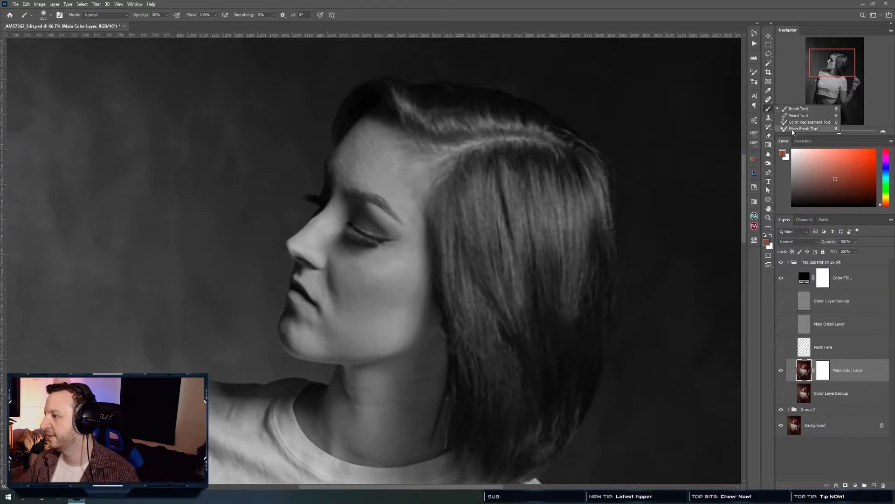
key("shift+b")
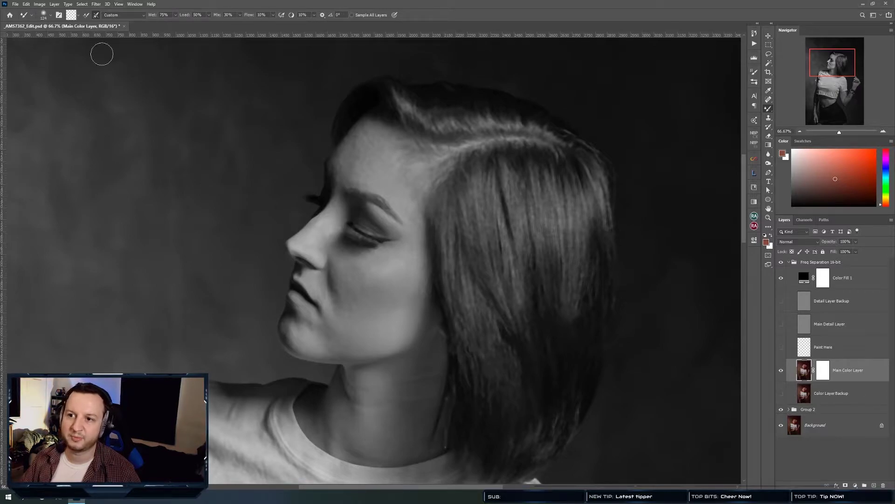
left_click(365, 286)
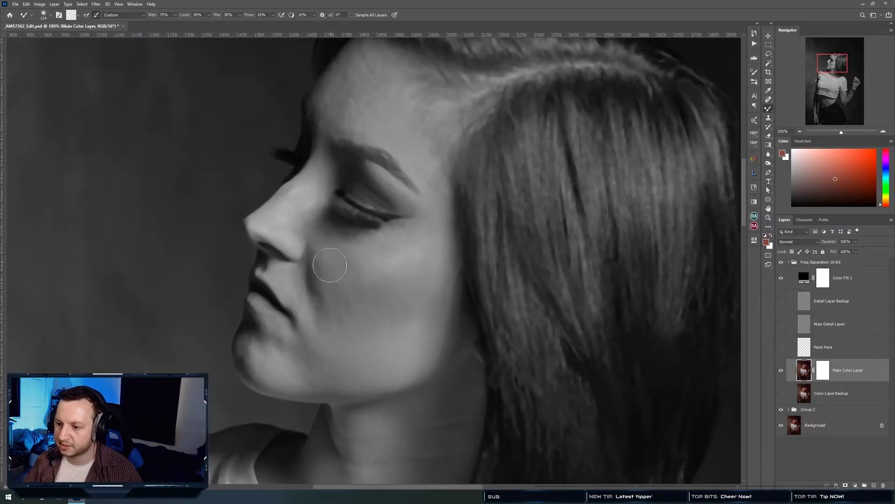
right_click(344, 277, "alt")
mouse_move(302, 271)
left_mouse_down()
mouse_move(310, 292)
mouse_move(320, 274)
mouse_move(303, 260)
mouse_move(307, 271)
mouse_move(313, 264)
mouse_move(305, 294)
mouse_move(294, 278)
mouse_move(316, 250)
mouse_move(356, 271)
mouse_move(407, 229)
mouse_move(392, 228)
mouse_move(433, 236)
left_mouse_up()
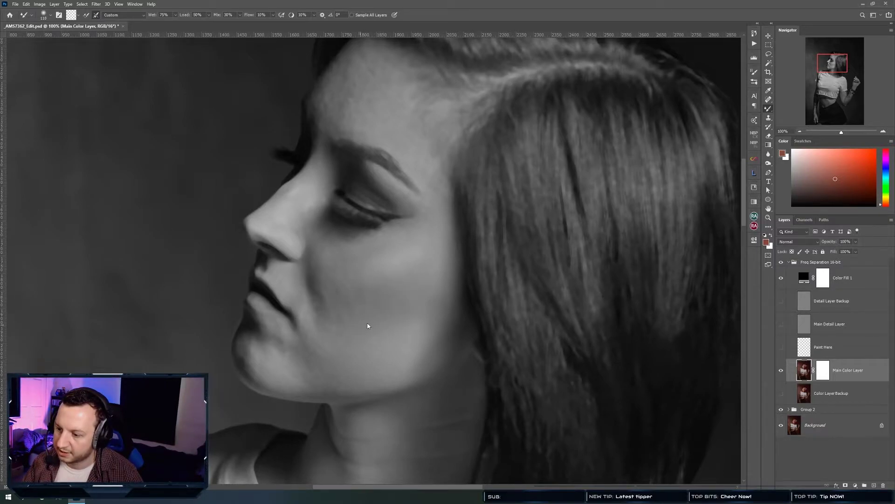
Blend the tonal transitions along the lower cheek, jawline and chin with the Mixer Brush.
mouse_move(379, 322)
left_mouse_down()
mouse_move(314, 286)
mouse_move(339, 285)
mouse_move(348, 268)
mouse_move(334, 264)
mouse_move(327, 245)
mouse_move(319, 254)
mouse_move(324, 244)
mouse_move(331, 246)
mouse_move(315, 266)
mouse_move(320, 286)
mouse_move(328, 281)
mouse_move(320, 294)
mouse_move(337, 278)
mouse_move(428, 270)
mouse_move(273, 294)
mouse_move(305, 316)
mouse_move(320, 306)
mouse_move(321, 319)
mouse_move(339, 322)
mouse_move(334, 332)
mouse_move(341, 317)
mouse_move(330, 309)
mouse_move(321, 319)
mouse_move(330, 307)
mouse_move(322, 311)
mouse_move(326, 290)
mouse_move(318, 294)
mouse_move(312, 280)
mouse_move(331, 302)
mouse_move(258, 376)
mouse_move(298, 342)
left_mouse_up()
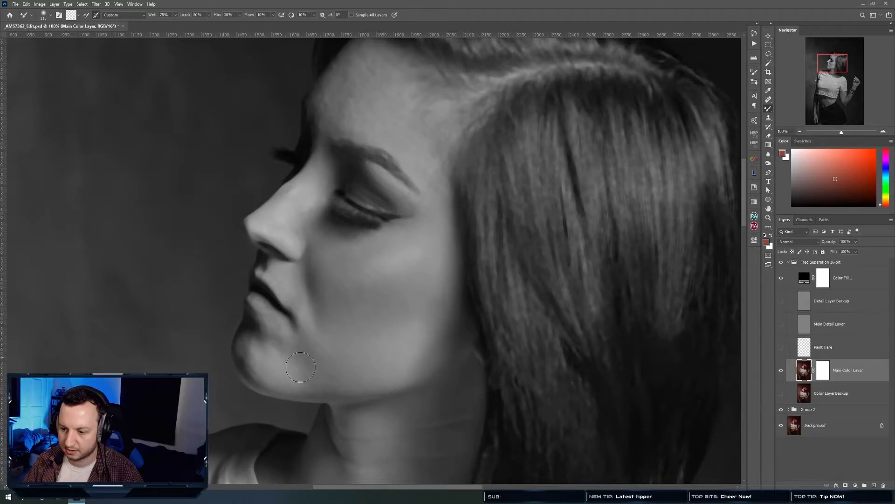
mouse_move(319, 388)
left_mouse_down()
mouse_move(290, 387)
mouse_move(364, 390)
mouse_move(414, 374)
mouse_move(377, 380)
mouse_move(343, 336)
mouse_move(281, 348)
mouse_move(328, 380)
mouse_move(348, 376)
mouse_move(319, 367)
mouse_move(319, 375)
mouse_move(271, 350)
mouse_move(288, 336)
mouse_move(279, 340)
mouse_move(286, 323)
mouse_move(289, 339)
mouse_move(268, 340)
mouse_move(323, 347)
mouse_move(320, 356)
mouse_move(270, 374)
mouse_move(244, 341)
mouse_move(249, 369)
left_mouse_up()
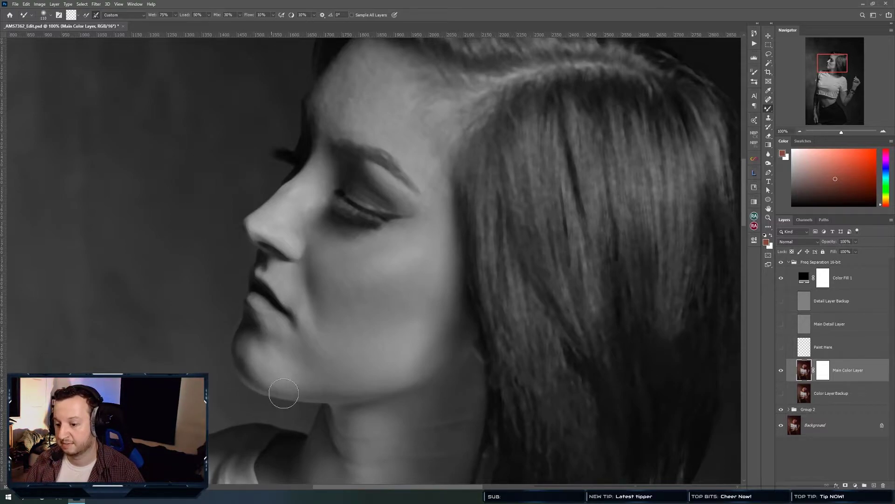
mouse_move(267, 384)
left_mouse_down()
mouse_move(244, 348)
mouse_move(253, 361)
left_mouse_up()
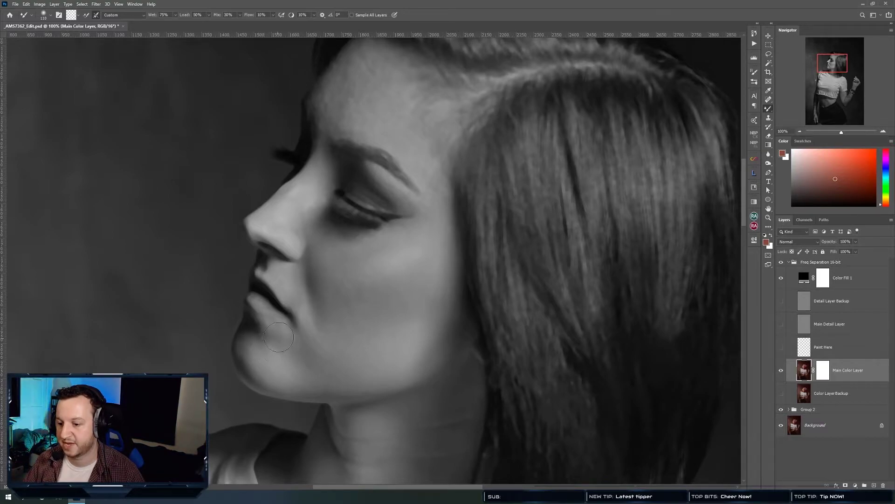
Smooth the tones on the side and bridge of the nose and across the forehead with the Mixer Brush.
left_click_drag(331, 224, 300, 246)
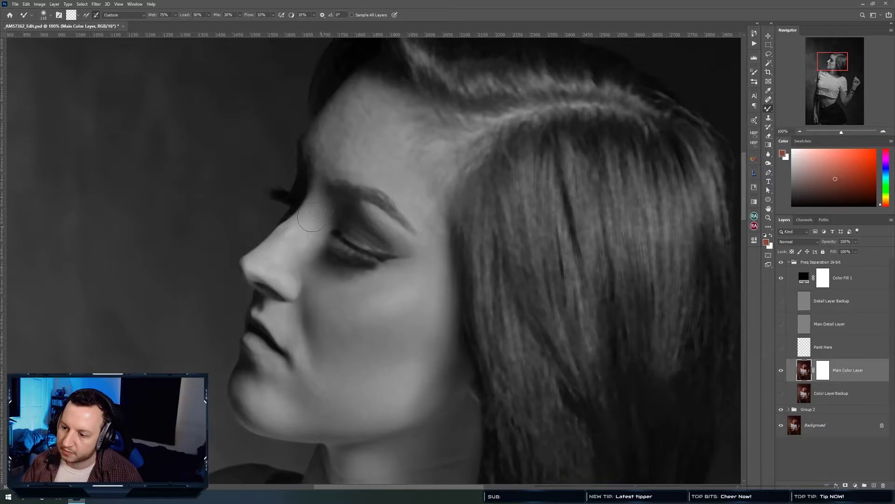
mouse_move(313, 220)
left_mouse_down()
mouse_move(330, 201)
mouse_move(322, 220)
left_mouse_up()
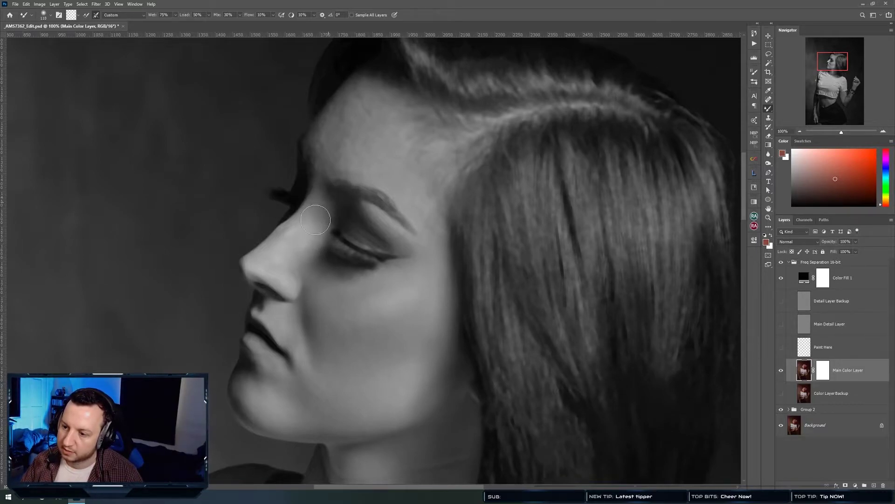
mouse_move(324, 168)
left_mouse_down()
mouse_move(324, 149)
mouse_move(349, 123)
mouse_move(329, 146)
mouse_move(355, 82)
mouse_move(355, 103)
mouse_move(402, 109)
mouse_move(372, 118)
left_mouse_up()
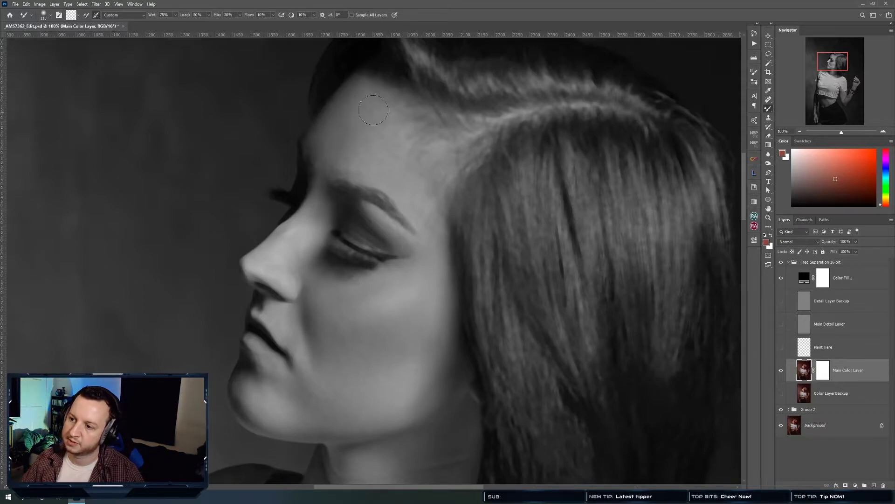
scroll(373, 155, "down", 2)
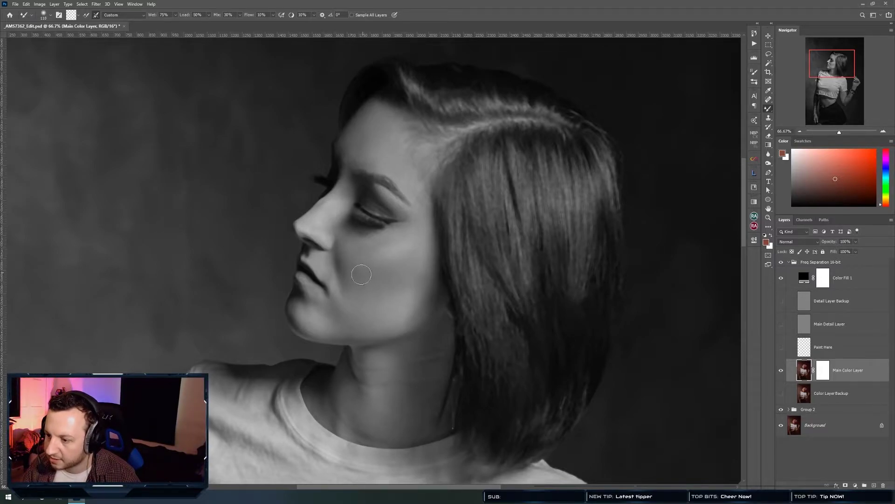
Enlarge the Mixer Brush and blend the tones from the jaw down across the neck.
mouse_move(401, 296)
left_mouse_down()
mouse_move(373, 220)
mouse_move(349, 275)
mouse_move(366, 279)
mouse_move(338, 262)
mouse_move(389, 254)
mouse_move(393, 267)
mouse_move(413, 222)
mouse_move(412, 260)
mouse_move(387, 266)
mouse_move(385, 290)
mouse_move(396, 286)
mouse_move(355, 275)
mouse_move(335, 286)
mouse_move(342, 257)
mouse_move(370, 262)
mouse_move(401, 300)
mouse_move(404, 292)
mouse_move(384, 324)
mouse_move(387, 303)
mouse_move(334, 280)
mouse_move(388, 282)
mouse_move(415, 253)
mouse_move(422, 214)
mouse_move(413, 218)
mouse_move(378, 186)
left_mouse_up()
left_click_drag(336, 168, 338, 190)
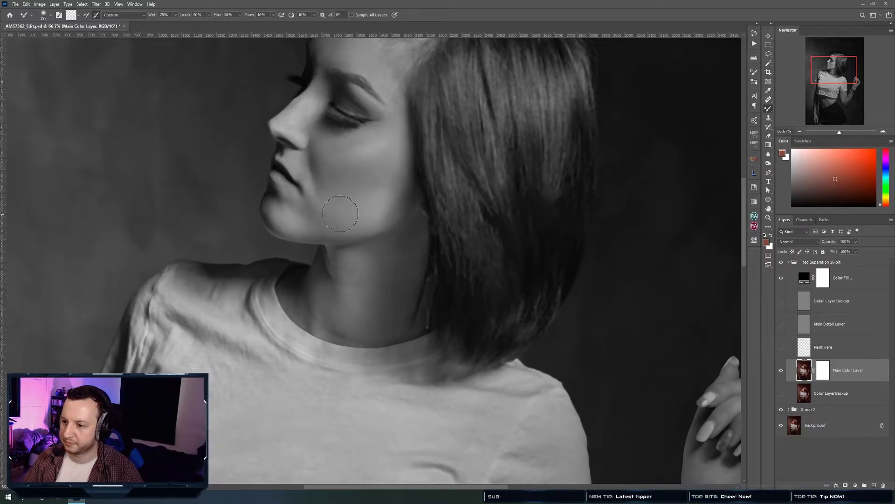
mouse_move(345, 212)
left_mouse_down()
mouse_move(329, 230)
mouse_move(307, 323)
left_mouse_up()
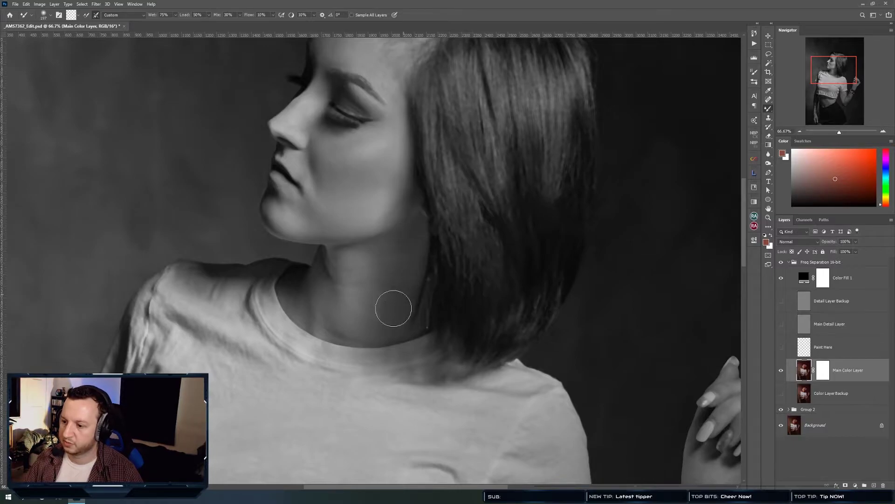
Blend the skin tones on the raised arm, wrist and hand, resizing the Mixer Brush to suit each area.
left_click_drag(355, 381, 147, 226)
mouse_move(423, 429)
left_mouse_down()
mouse_move(436, 271)
mouse_move(447, 253)
left_mouse_up()
left_click_drag(359, 392, 360, 379)
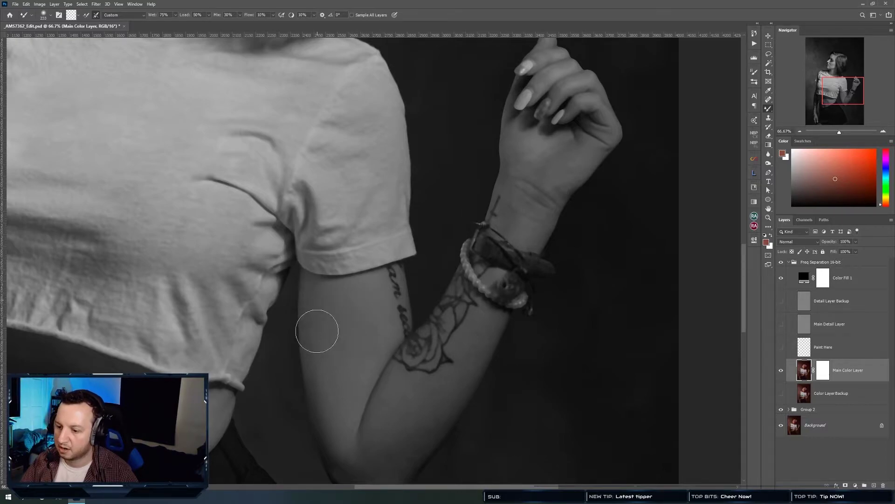
left_click_drag(360, 443, 338, 390)
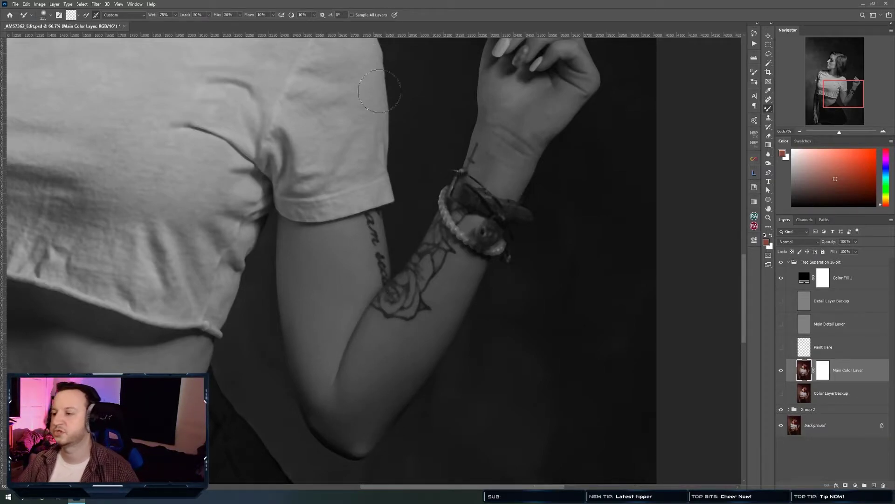
left_click_drag(499, 144, 440, 220)
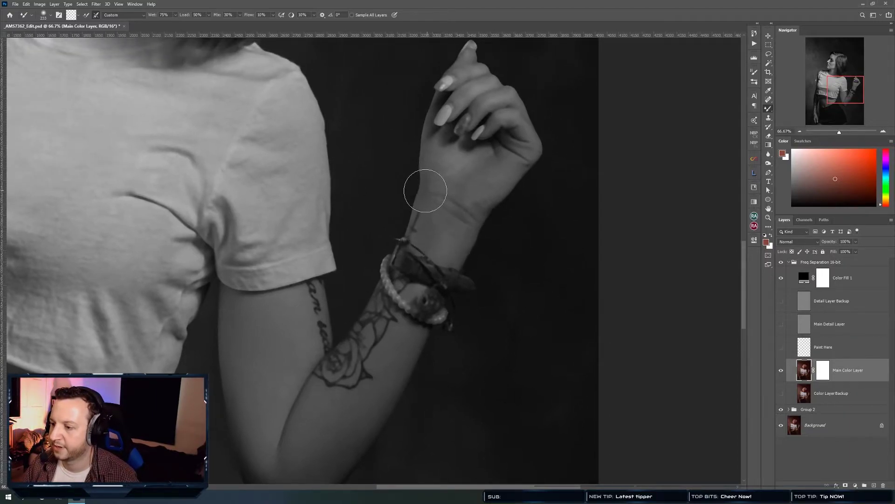
right_click(430, 181, "alt")
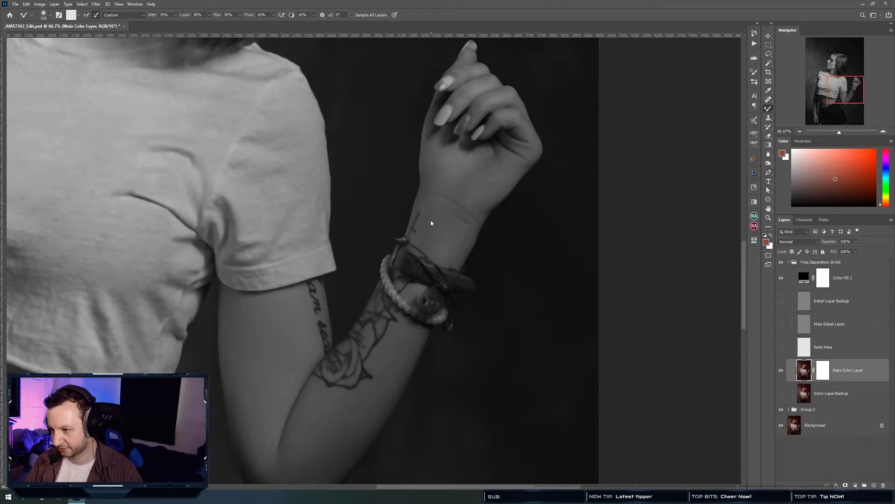
Enlarge the Mixer Brush and blend the blotchy tones across the bare midriff.
scroll(280, 194, "down", 5)
scroll(280, 194, "left", 8)
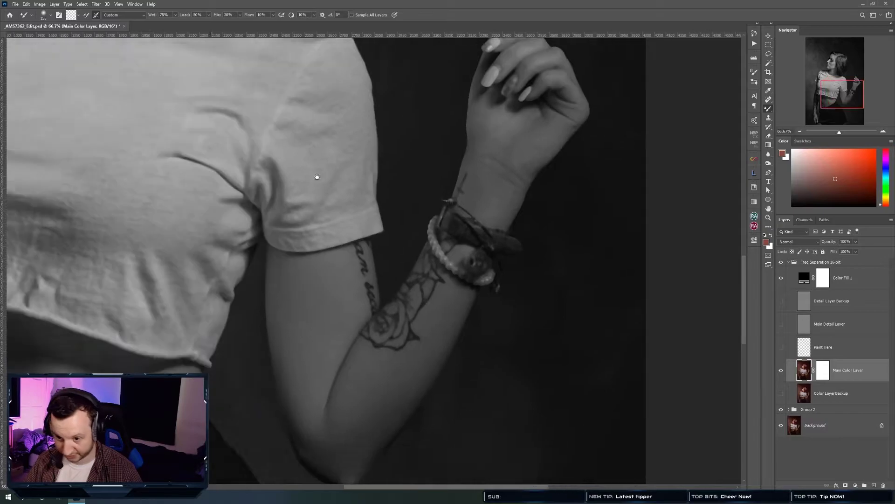
right_click(341, 305, "alt")
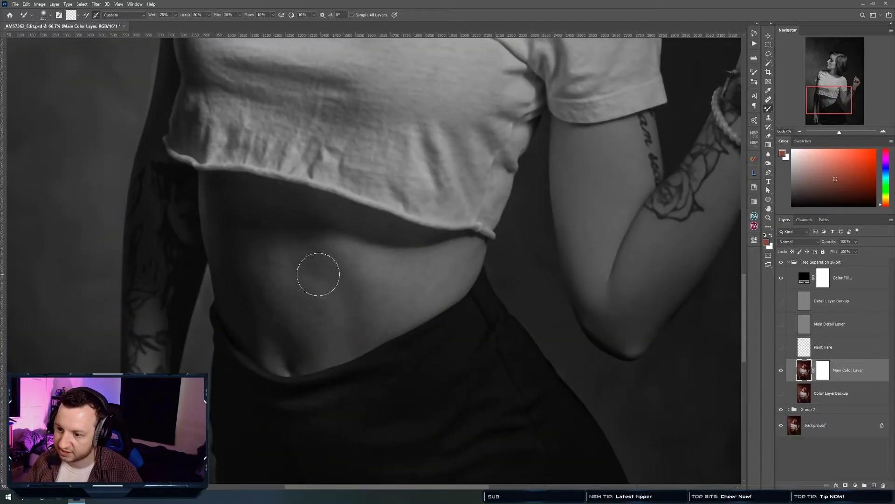
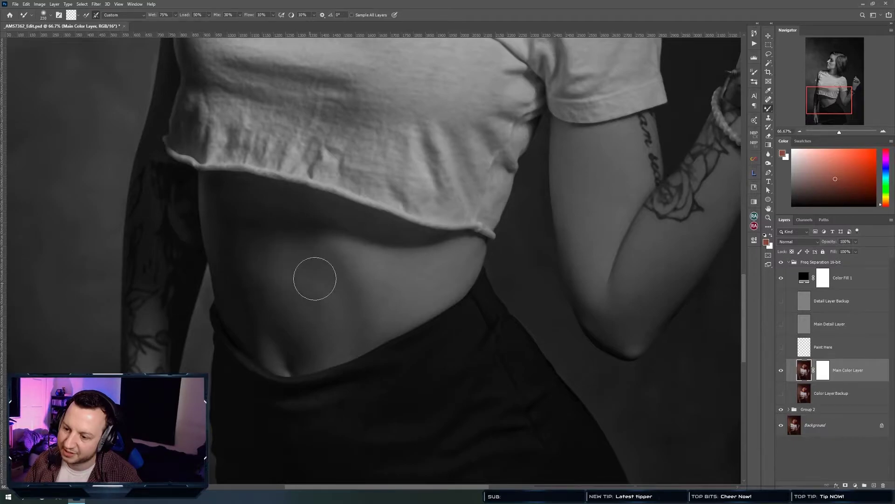
left_click_drag(335, 297, 310, 357)
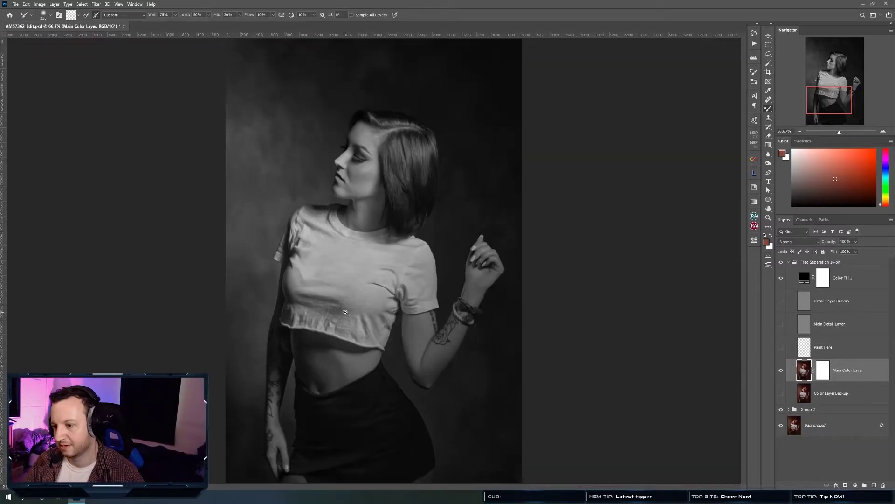
left_click_drag(277, 399, 277, 471)
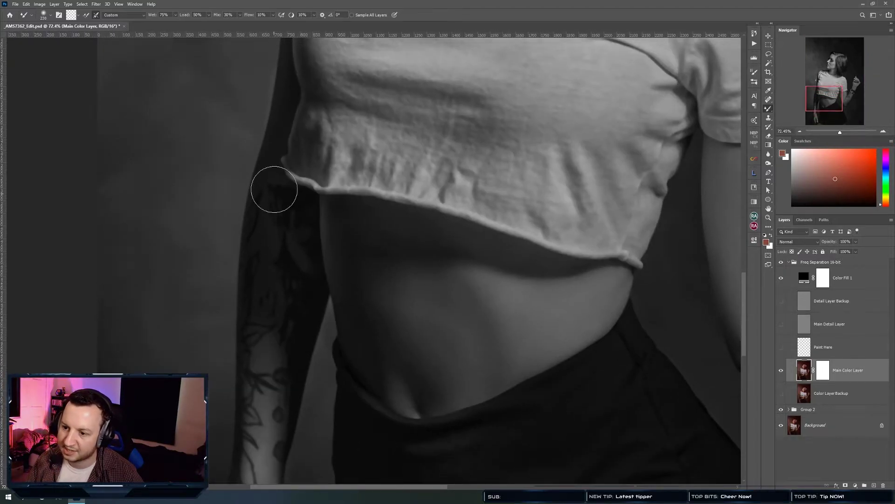
Check the tattooed arm, the lowered hand and the bare midriff for remaining uneven tones.
scroll(289, 290, "down", 5)
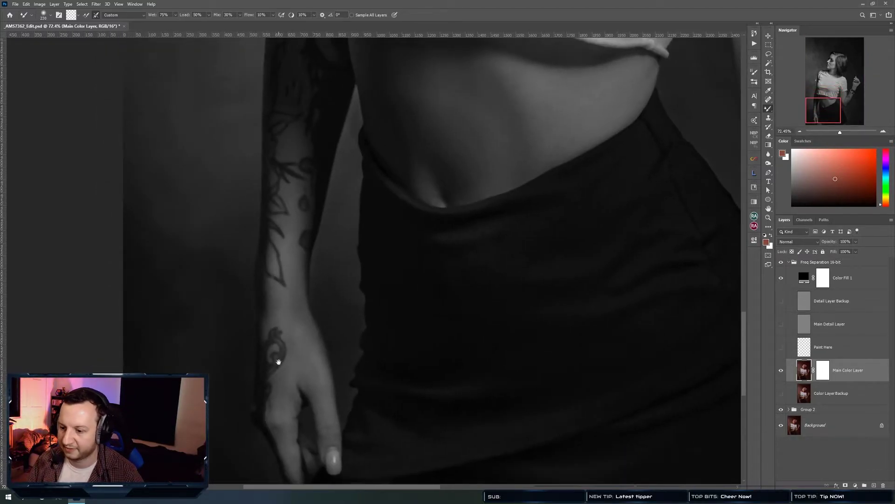
scroll(280, 243, "up", 5)
scroll(308, 247, "up", 4)
scroll(401, 289, "down", 5)
scroll(466, 317, "right", 2)
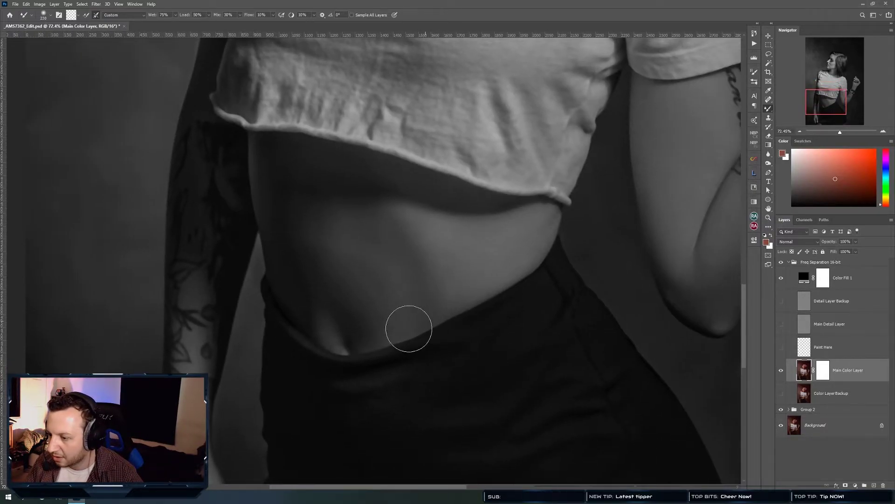
left_click_drag(474, 129, 387, 283)
scroll(383, 216, "down", 2)
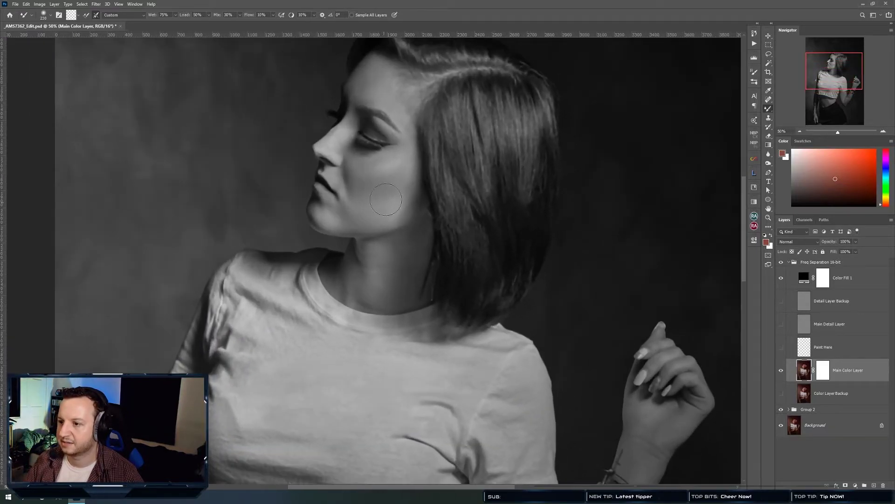
Toggle layer visibility repeatedly to compare the face before and after the Main Color Layer smoothing, with the Color Layer Backup shown beneath it.
key("v")
scroll(373, 224, "up", 3)
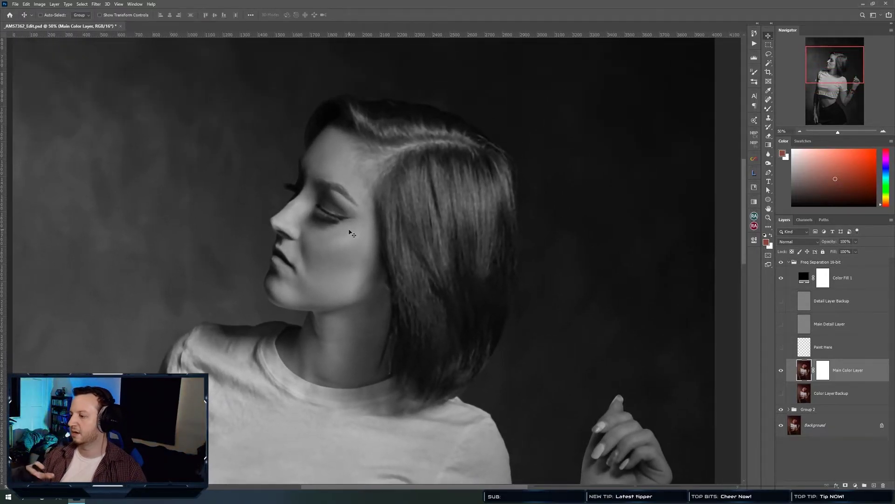
key("ctrl+comma")
key("ctrl+comma")
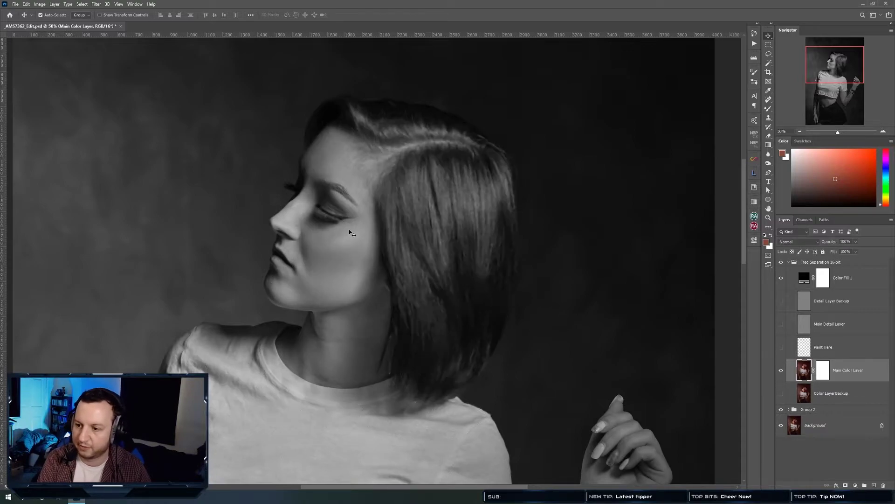
key("ctrl+comma")
key("ctrl+comma")
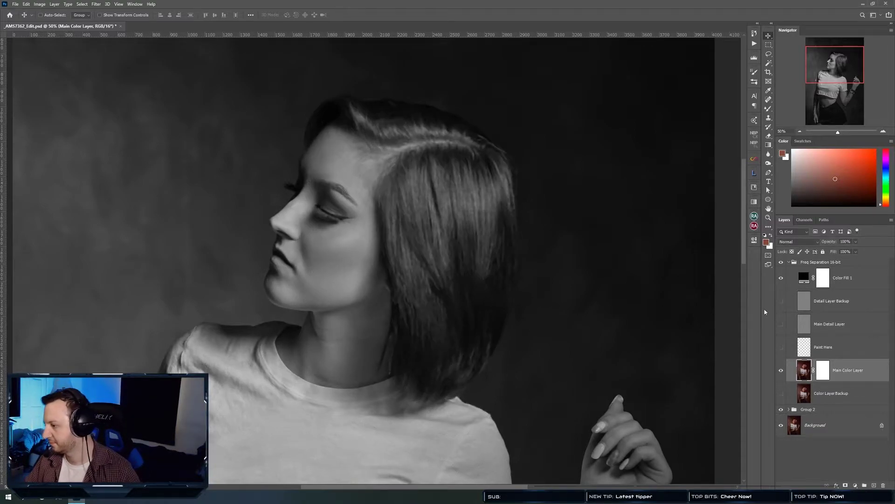
key("ctrl+comma")
key("ctrl+comma")
key("ctrl+comma")
key("ctrl+comma")
key("ctrl+comma")
key("ctrl+comma")
key("ctrl+comma")
key("ctrl+comma")
key("ctrl+comma")
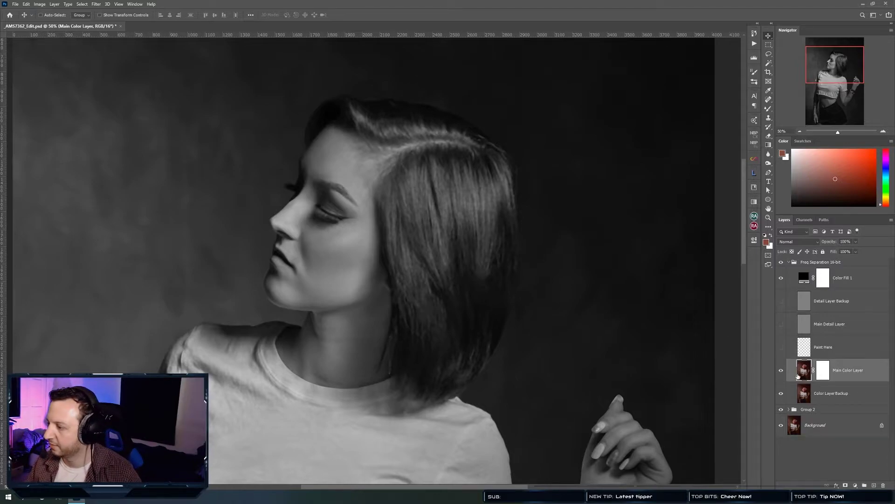
Resize the Mixer Brush to suit the small areas around the eye and eyebrow.
key("b")
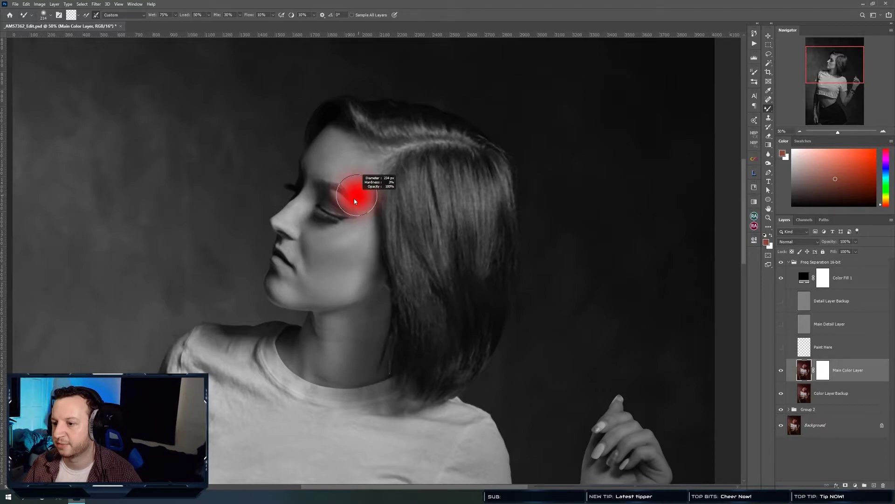
left_click_drag(342, 200, 354, 191)
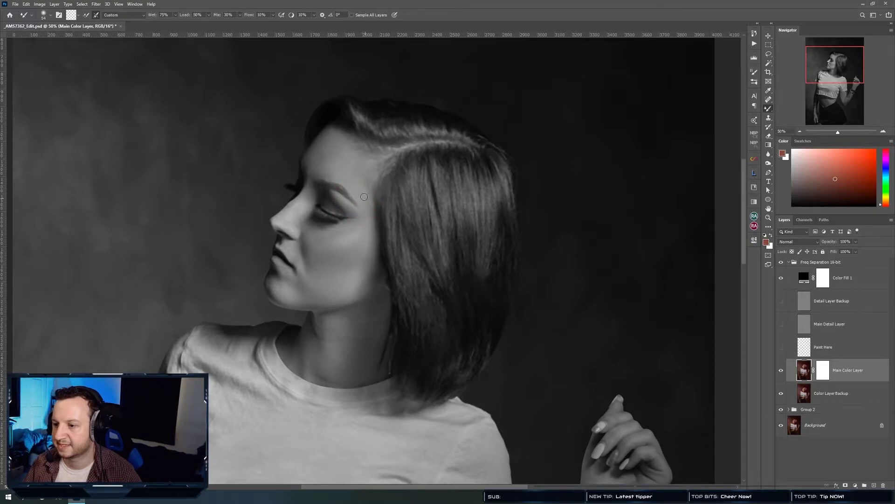
right_click(354, 192)
left_click_drag(355, 191, 373, 189)
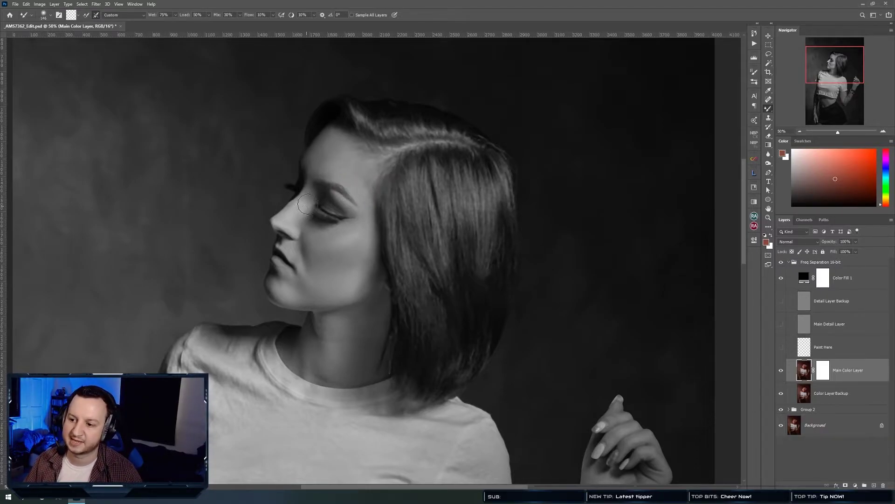
left_click_drag(420, 123, 455, 132)
left_click(398, 284, "alt")
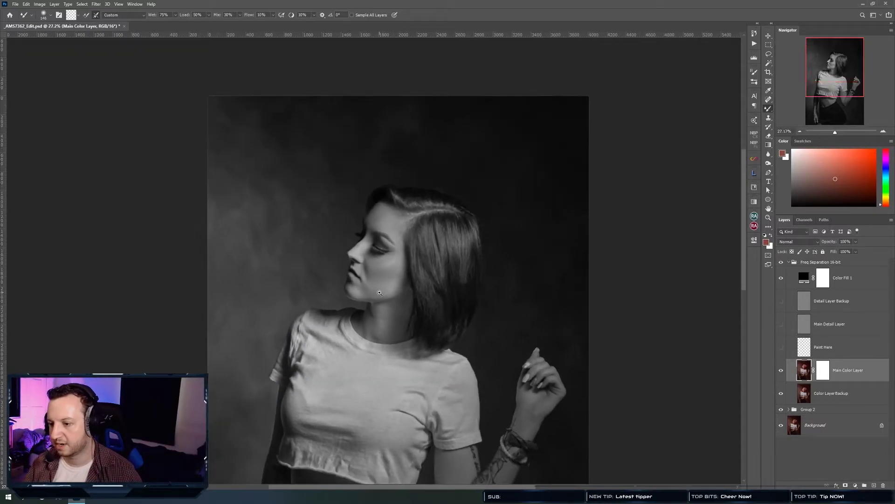
Turn the Main Detail Layer back on and select the Color Fill 1 layer.
key("v")
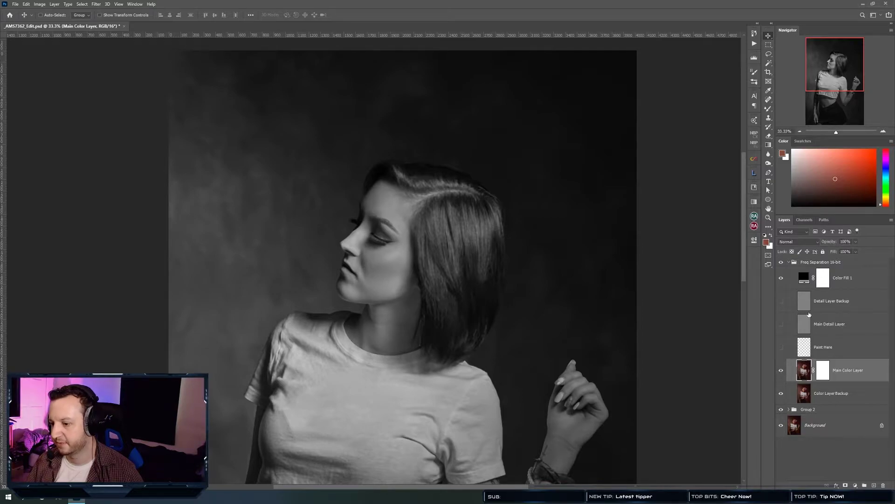
left_click(866, 277)
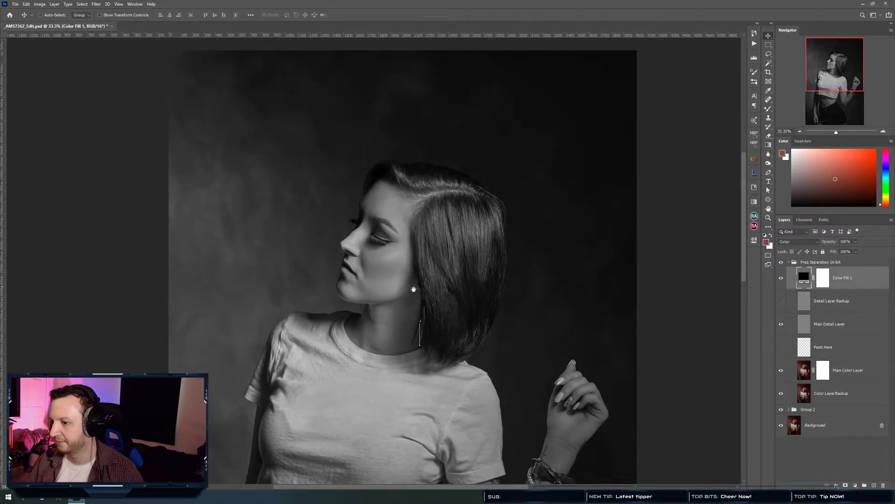
scroll(376, 193, "down", 4)
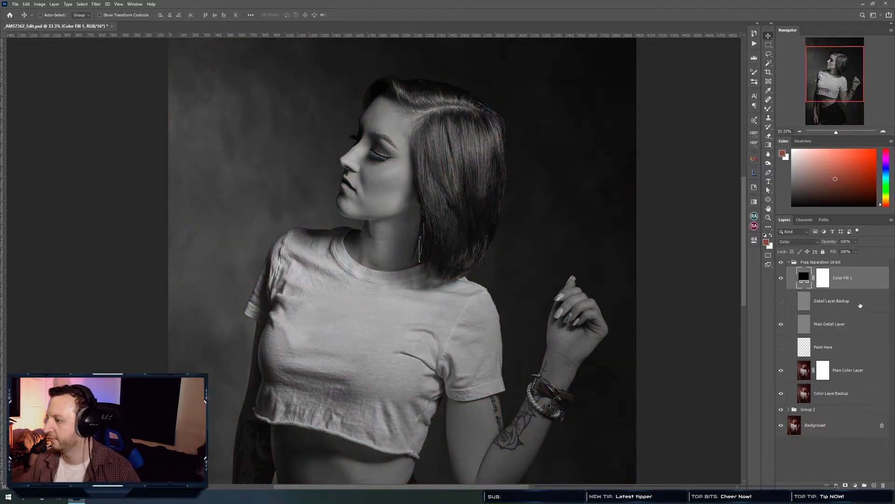
Toggle the Main Detail Layer, Main Color Layer and Color Layer Backup together for a before/after comparison, and hide Color Fill 1.
left_click(842, 326)
left_click(836, 373, "ctrl")
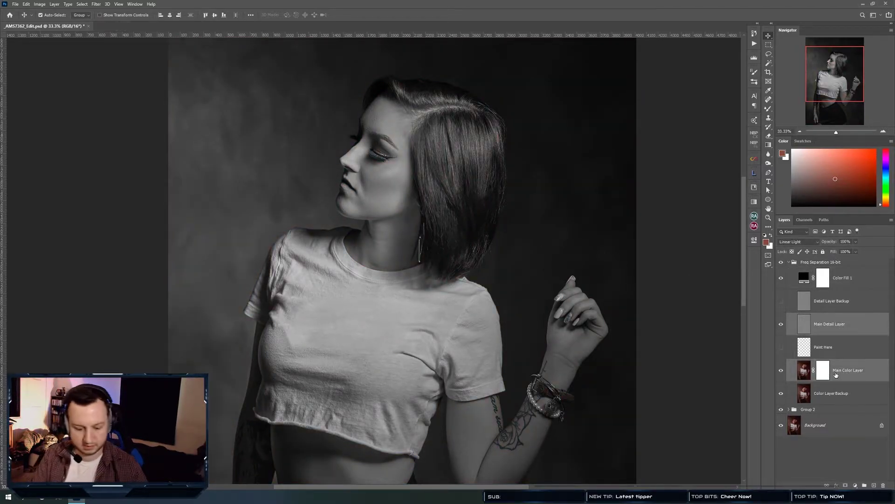
key("ctrl+comma")
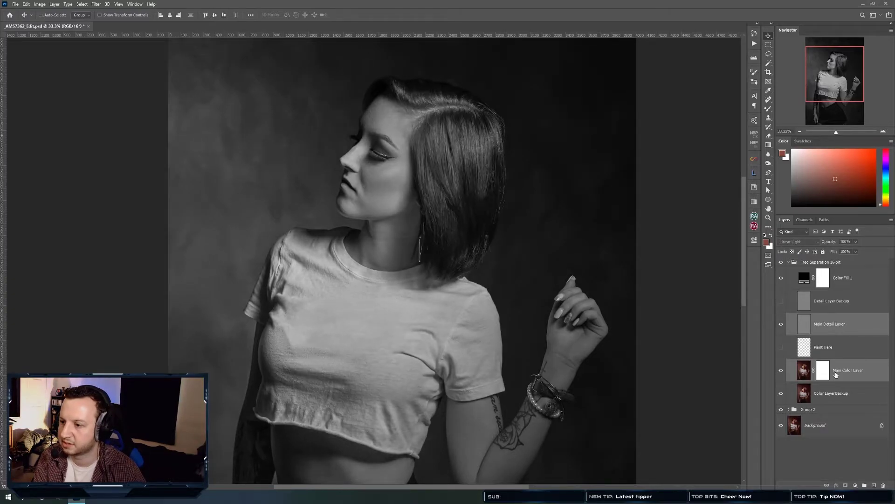
left_click(839, 393, "ctrl")
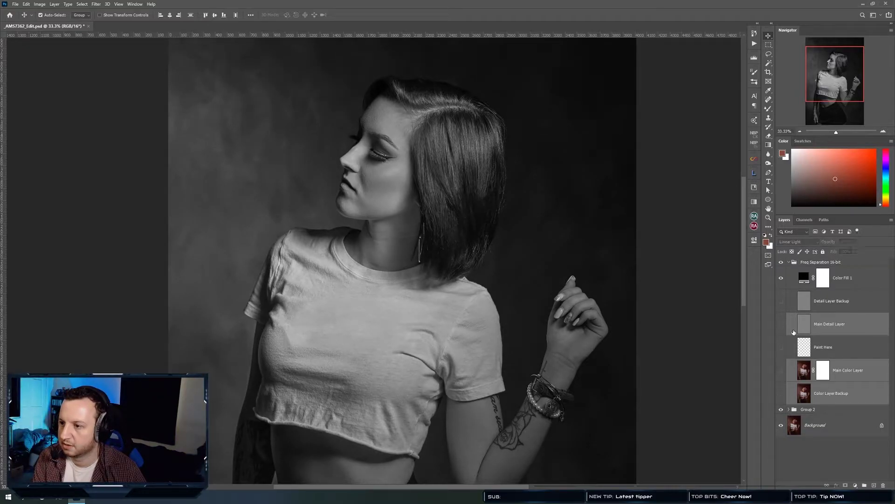
key("ctrl+comma")
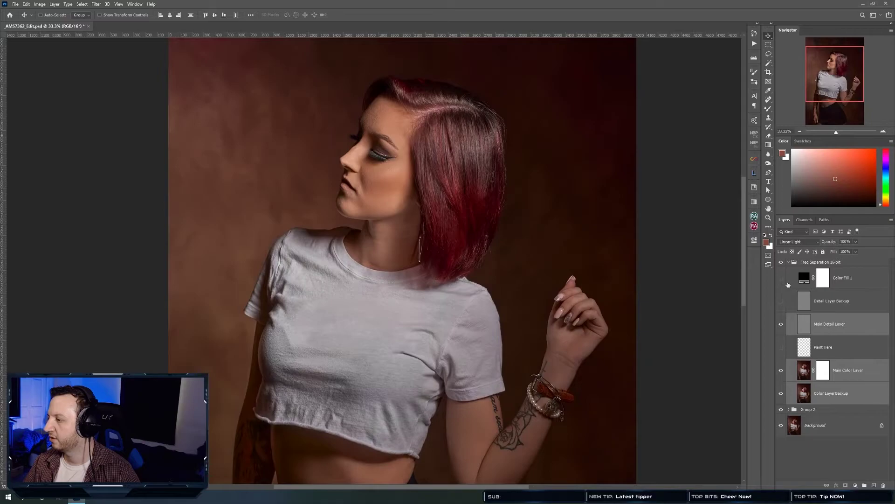
Collapse the Freq Separation 16-bit group and toggle its visibility to compare the whole portrait before and after.
left_click(789, 262)
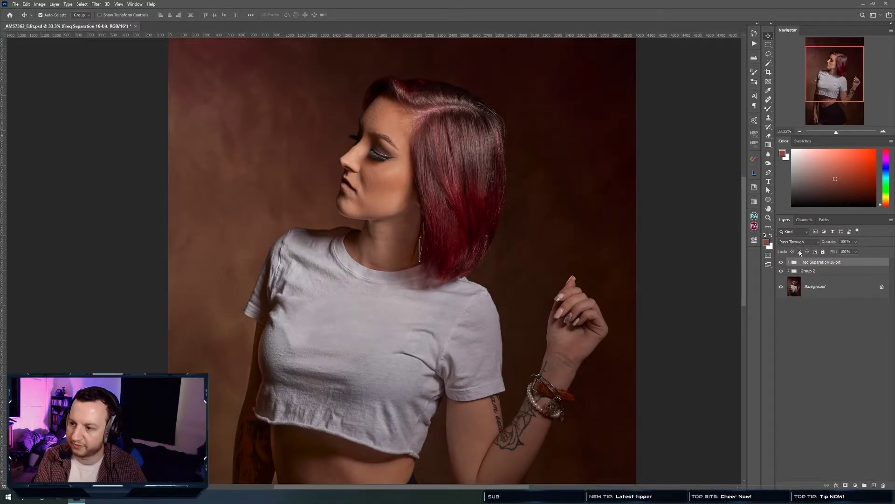
key("ctrl")
left_click_drag(393, 303, 382, 302)
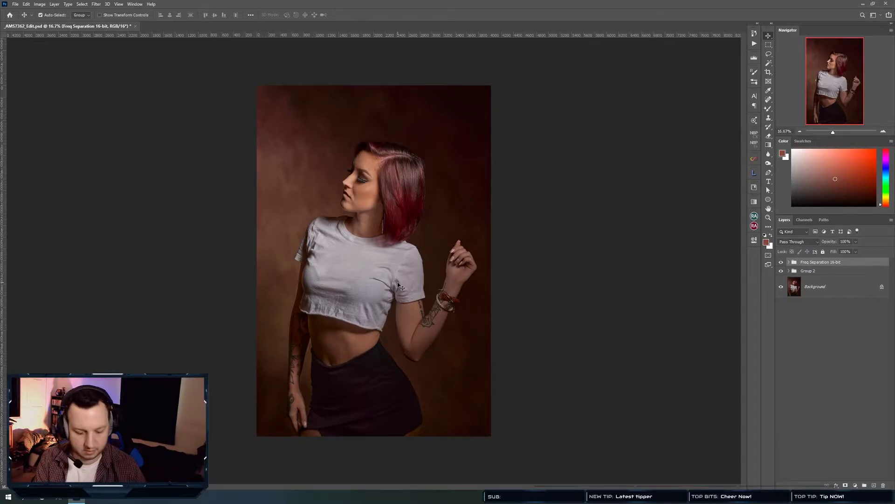
key("ctrl")
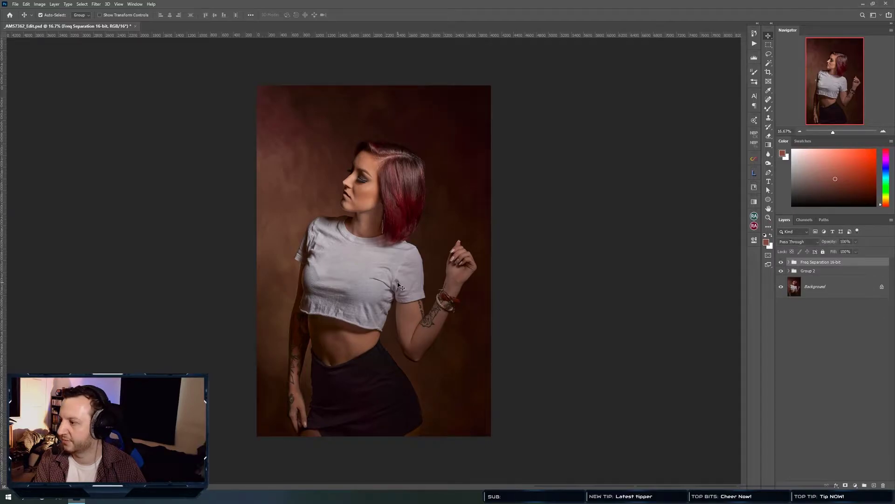
key("ctrl+comma")
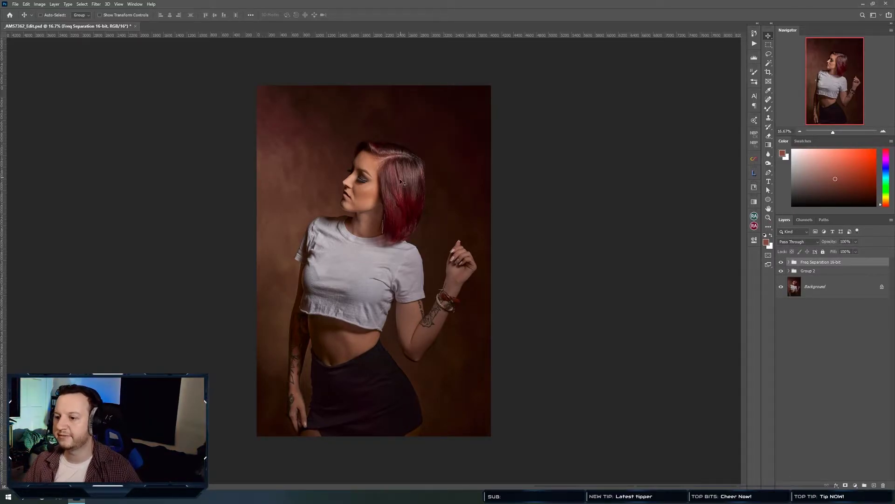
In the Freq Separation 16-bit group, hide the Main Detail Layer and select the Main Color Layer.
scroll(358, 206, "up", 4)
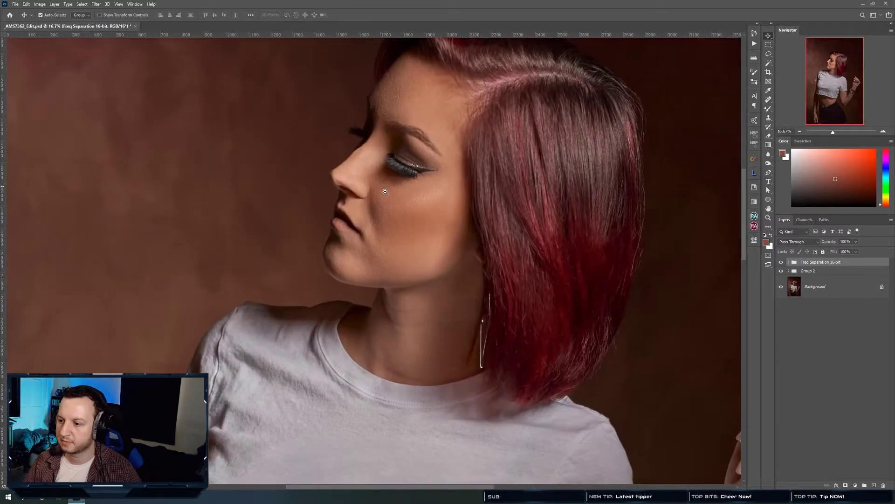
scroll(363, 194, "down", 1)
scroll(560, 340, "up", 3)
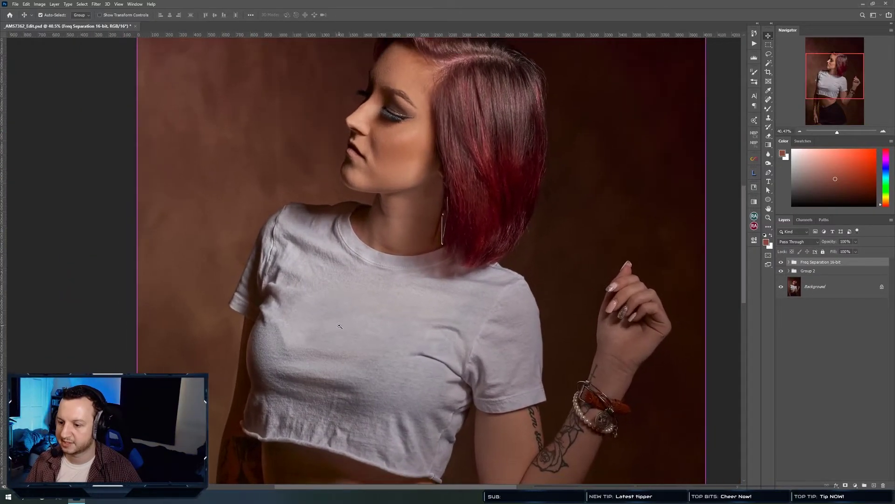
left_click(789, 263)
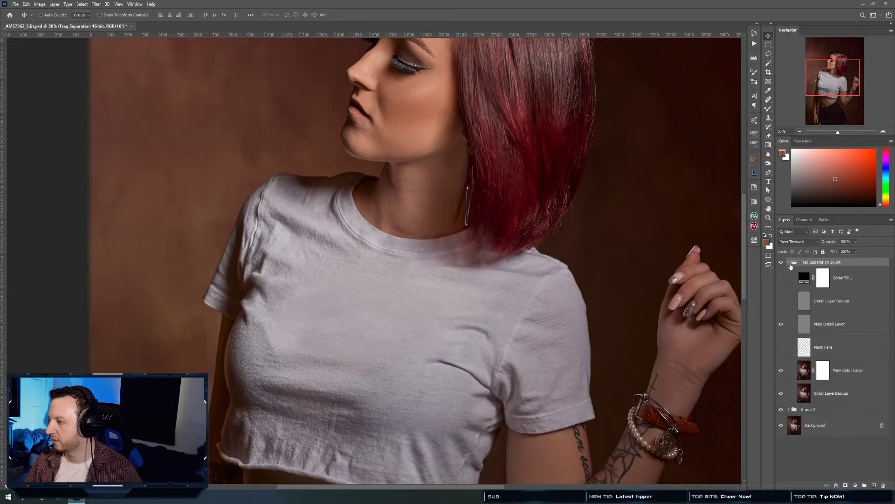
left_click(781, 324)
left_click(853, 373)
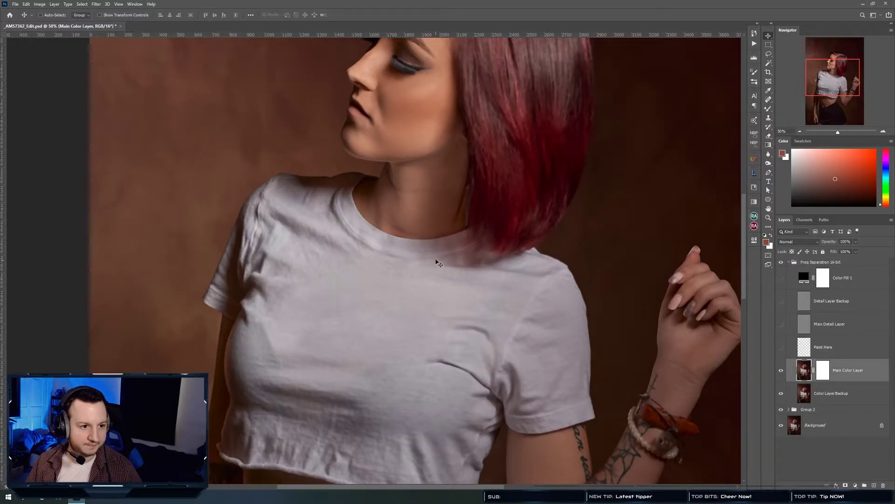
Blend the creases and uneven tones across the white T-shirt with the Mixer Brush, reducing the brush for the folds near the sleeve.
key("b")
left_click_drag(310, 339, 315, 340)
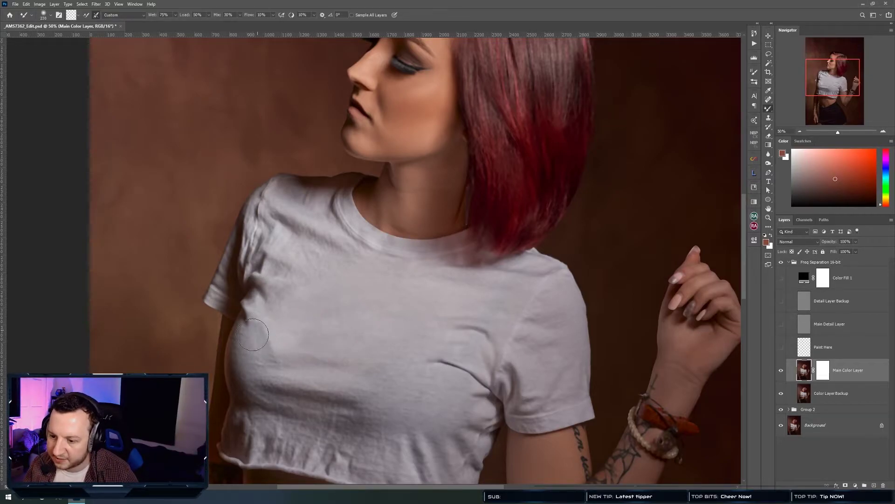
mouse_move(259, 332)
left_mouse_down()
mouse_move(267, 358)
mouse_move(280, 358)
mouse_move(264, 346)
mouse_move(269, 327)
mouse_move(260, 328)
mouse_move(270, 321)
mouse_move(271, 345)
mouse_move(288, 339)
mouse_move(256, 352)
mouse_move(276, 320)
mouse_move(256, 333)
mouse_move(265, 325)
mouse_move(271, 340)
mouse_move(233, 320)
left_mouse_up()
mouse_move(451, 295)
left_mouse_down()
mouse_move(469, 318)
mouse_move(487, 317)
mouse_move(492, 298)
mouse_move(413, 301)
mouse_move(486, 322)
mouse_move(457, 331)
mouse_move(460, 316)
mouse_move(451, 320)
mouse_move(485, 320)
mouse_move(476, 340)
mouse_move(485, 322)
mouse_move(477, 339)
mouse_move(490, 335)
mouse_move(479, 349)
mouse_move(498, 331)
mouse_move(487, 344)
mouse_move(494, 330)
mouse_move(490, 339)
mouse_move(484, 322)
mouse_move(477, 334)
mouse_move(483, 321)
mouse_move(475, 336)
mouse_move(461, 321)
mouse_move(462, 335)
mouse_move(472, 321)
mouse_move(455, 366)
mouse_move(467, 358)
mouse_move(463, 366)
mouse_move(448, 359)
mouse_move(434, 374)
mouse_move(436, 352)
mouse_move(426, 373)
left_mouse_up()
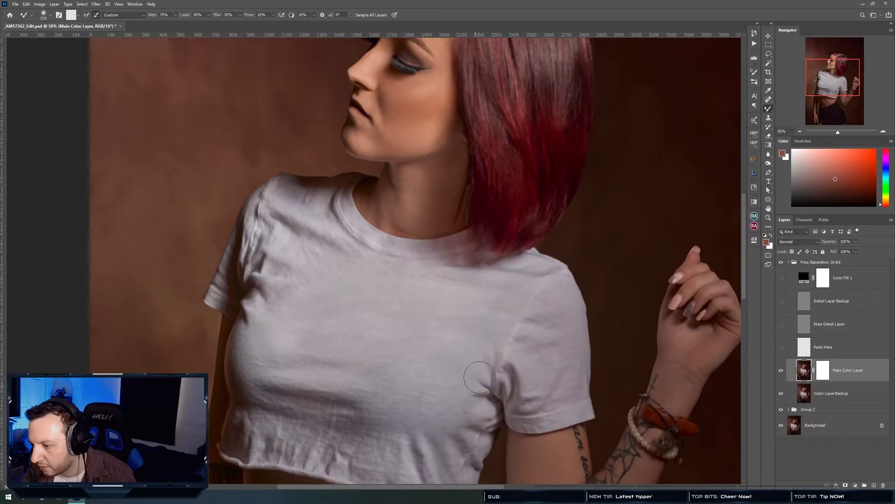
key("bracketleft")
key("bracketleft")
key("bracketleft")
key("bracketleft")
key("bracketleft")
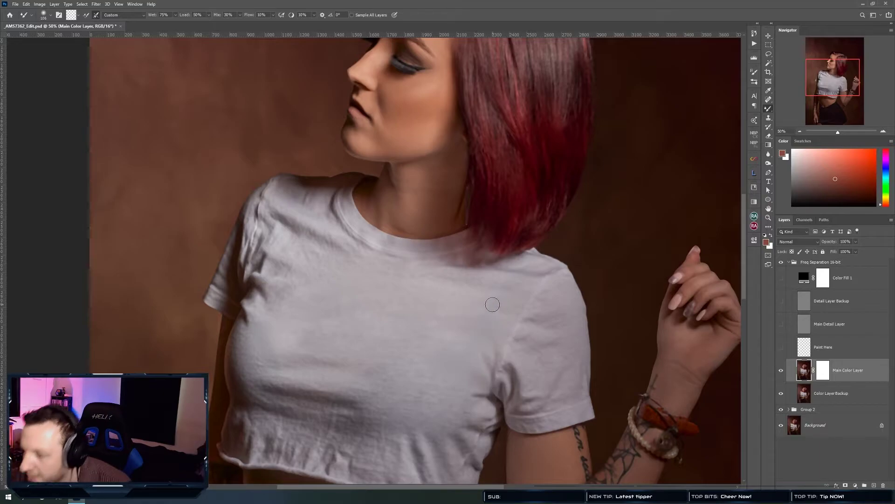
Show and select the Main Detail Layer and switch to the Clone Stamp tool.
left_click(781, 324)
left_click(807, 328)
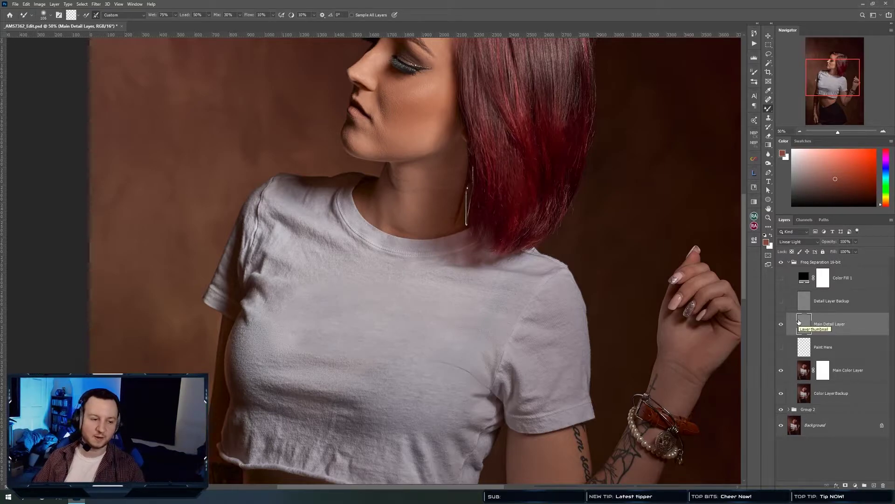
left_click(770, 122)
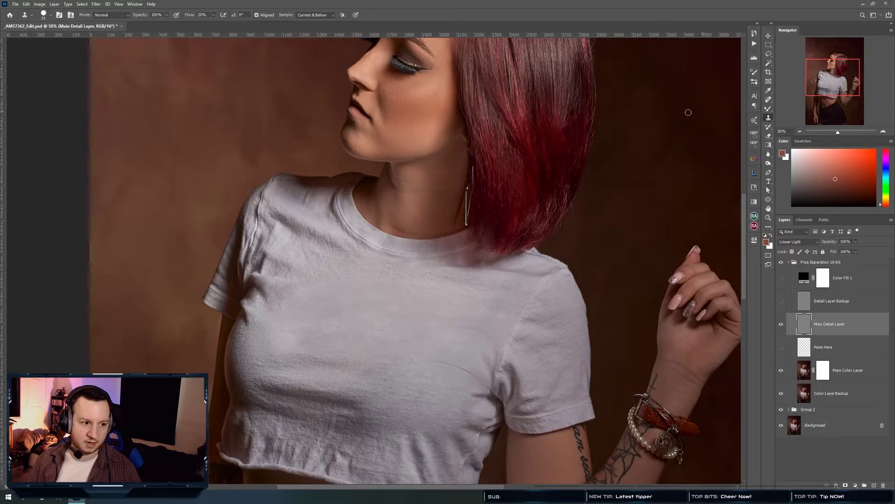
With Clone Stamp sampling set to Current & Below, clone fabric from the middle of the T-shirt over the area near the sleeve fold.
left_click(312, 15)
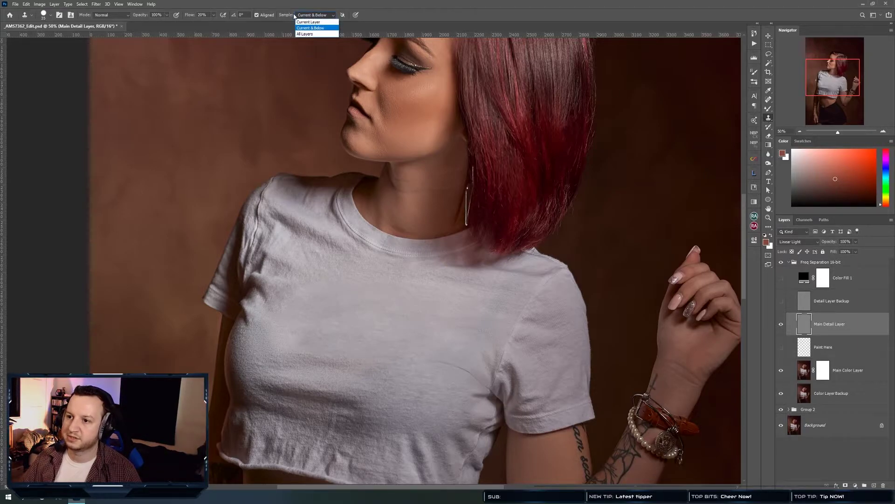
left_click(308, 21)
left_click(320, 16)
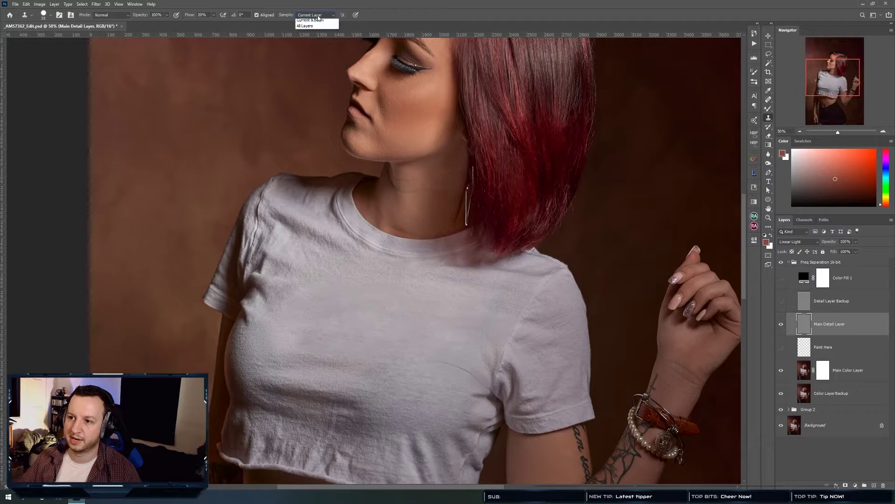
left_click(315, 28)
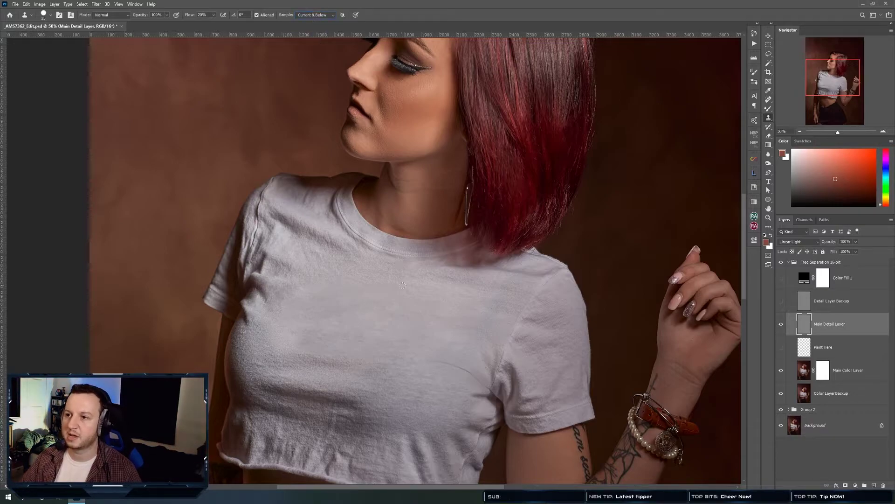
left_click(387, 319, "alt")
left_click_drag(403, 359, 464, 369)
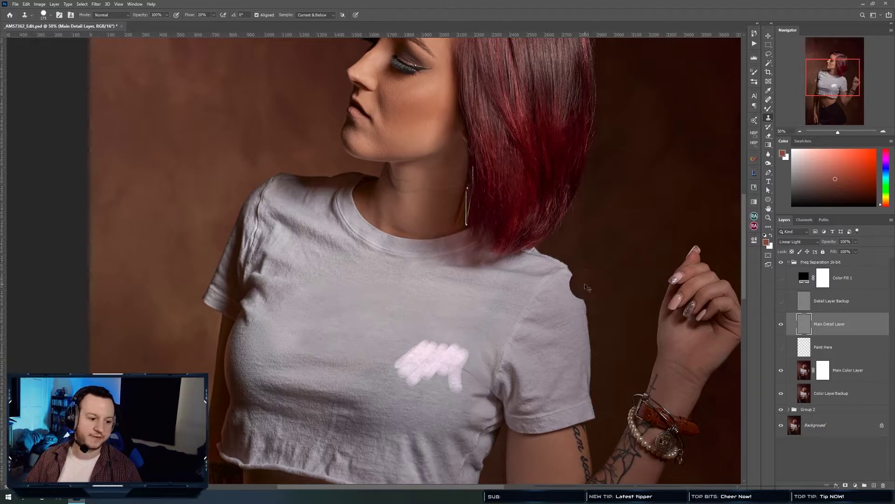
Undo the discolored clone strokes on the T-shirt and set the Clone Stamp sampling to Current Layer.
key("ctrl+z")
left_click(322, 17)
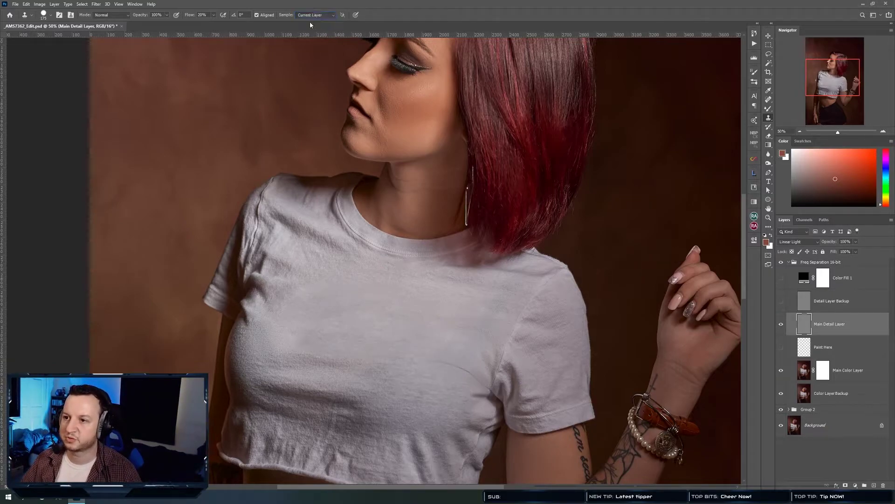
Clone clean fabric texture over the crease by the sleeve fold and across the middle of the T-shirt on the Main Detail Layer.
scroll(476, 364, "up", 3)
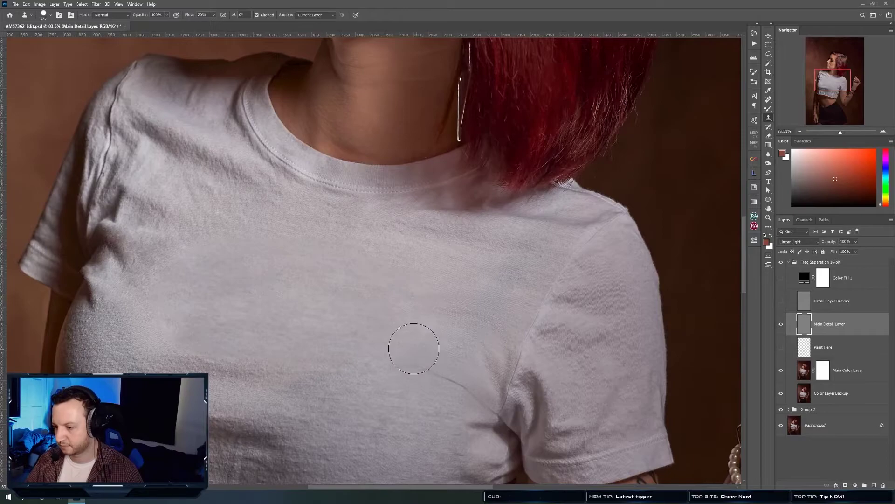
left_click_drag(409, 350, 345, 371)
scroll(396, 349, "down", 2)
left_click(357, 364, "alt")
mouse_move(411, 337)
left_mouse_down()
mouse_move(428, 344)
mouse_move(439, 336)
mouse_move(442, 348)
mouse_move(463, 336)
mouse_move(472, 356)
mouse_move(497, 368)
mouse_move(438, 332)
mouse_move(402, 336)
left_mouse_up()
left_click(405, 255, "alt")
mouse_move(421, 298)
left_mouse_down()
mouse_move(440, 293)
mouse_move(430, 293)
mouse_move(440, 272)
mouse_move(471, 284)
mouse_move(444, 305)
mouse_move(476, 285)
mouse_move(458, 330)
mouse_move(476, 316)
left_mouse_up()
left_click(490, 267, "alt")
left_click(336, 389, "alt")
mouse_move(353, 323)
left_mouse_down()
mouse_move(391, 314)
mouse_move(388, 301)
mouse_move(408, 272)
left_mouse_up()
Clone fabric texture over the smoothed chest area, resampling from the fabric below the collar and on the lower chest.
scroll(355, 343, "down", 4)
scroll(335, 346, "up", 3)
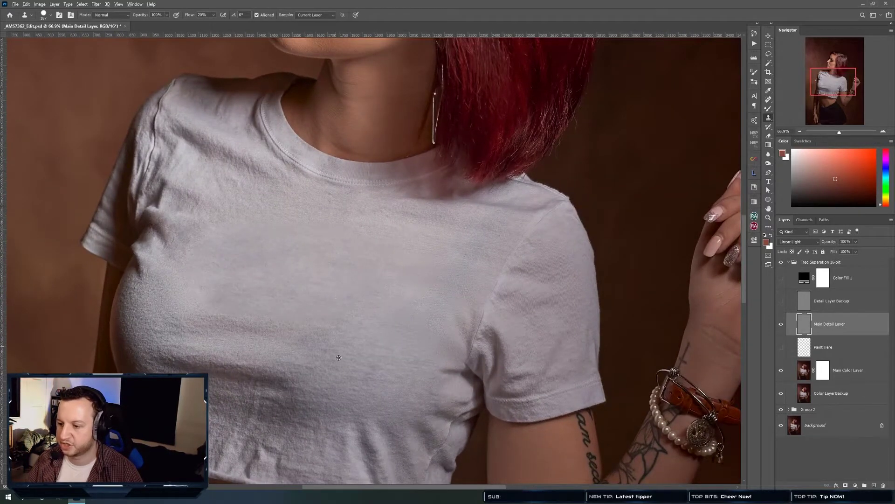
mouse_move(410, 315)
left_mouse_down()
mouse_move(387, 323)
mouse_move(420, 284)
mouse_move(438, 306)
mouse_move(430, 344)
mouse_move(444, 347)
mouse_move(460, 332)
mouse_move(392, 373)
mouse_move(440, 307)
mouse_move(405, 296)
mouse_move(426, 292)
mouse_move(421, 265)
mouse_move(363, 250)
mouse_move(402, 250)
mouse_move(361, 261)
mouse_move(358, 238)
left_mouse_up()
left_click(394, 361, "alt")
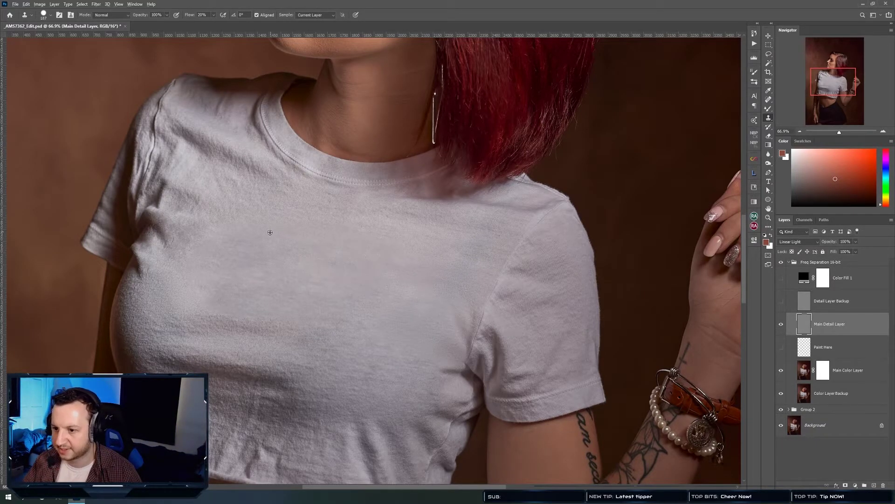
left_click(275, 198, "alt")
mouse_move(262, 229)
left_mouse_down()
mouse_move(266, 222)
mouse_move(249, 243)
mouse_move(220, 240)
mouse_move(216, 256)
left_mouse_up()
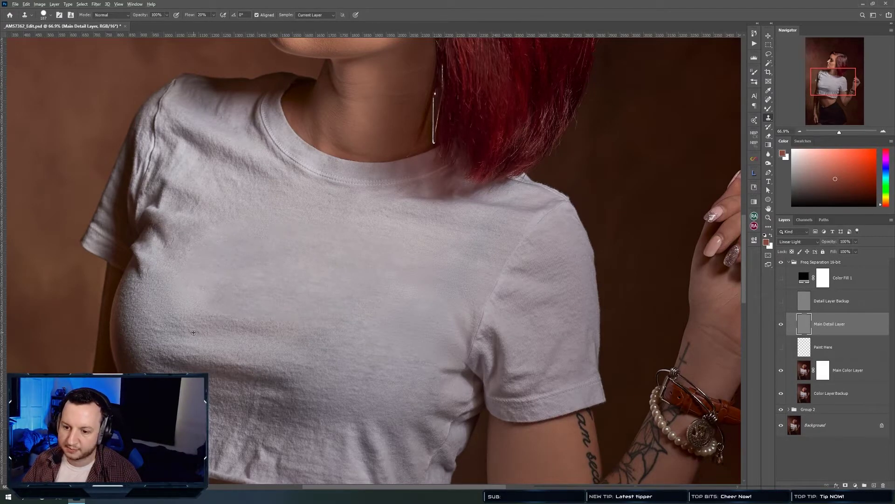
mouse_move(208, 306)
left_mouse_down()
mouse_move(187, 310)
mouse_move(194, 288)
mouse_move(176, 294)
left_mouse_up()
left_click(238, 338, "alt")
mouse_move(219, 313)
left_mouse_down()
mouse_move(230, 294)
mouse_move(234, 310)
mouse_move(279, 299)
mouse_move(296, 312)
mouse_move(421, 329)
mouse_move(466, 286)
mouse_move(470, 261)
left_mouse_up()
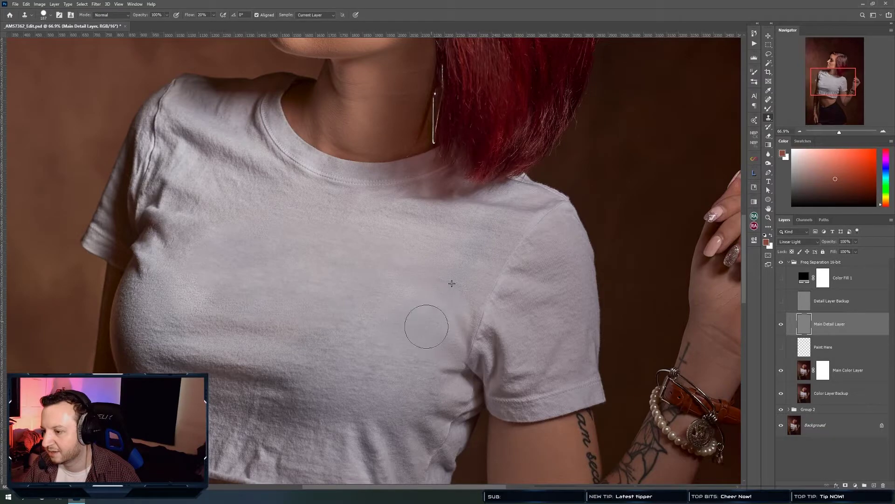
Clone the coarser weave from the T-shirt's side near the far sleeve over the blurred fabric beside it.
key("ctrl+0")
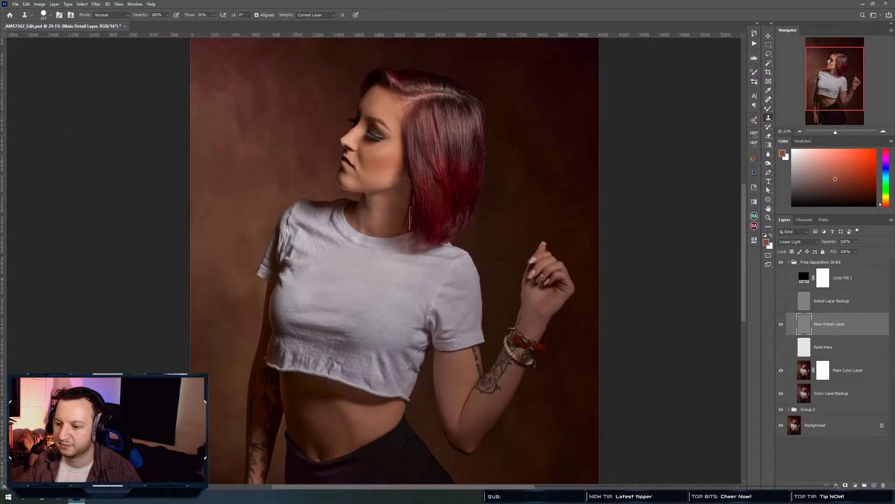
mouse_move(345, 257)
left_mouse_down()
mouse_move(406, 282)
mouse_move(296, 356)
left_mouse_up()
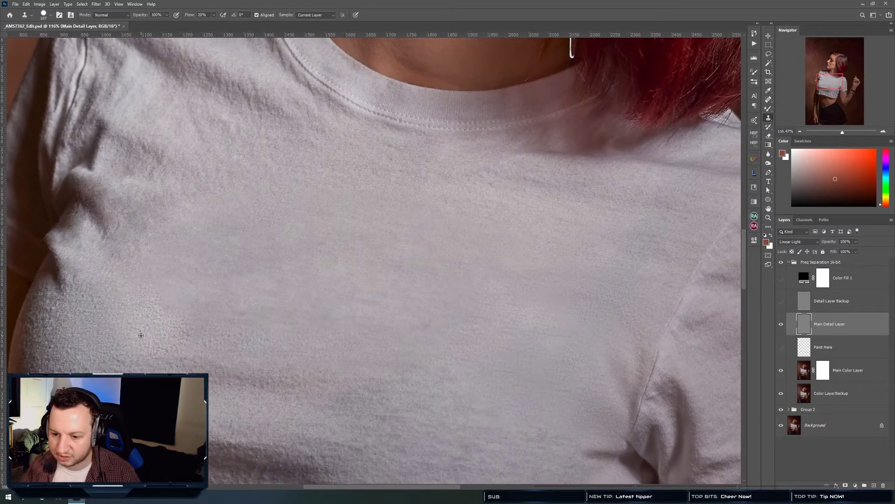
left_click(140, 336, "alt")
mouse_move(224, 274)
left_mouse_down()
mouse_move(205, 307)
mouse_move(191, 290)
mouse_move(199, 274)
mouse_move(166, 274)
mouse_move(174, 280)
mouse_move(203, 240)
mouse_move(237, 223)
left_mouse_up()
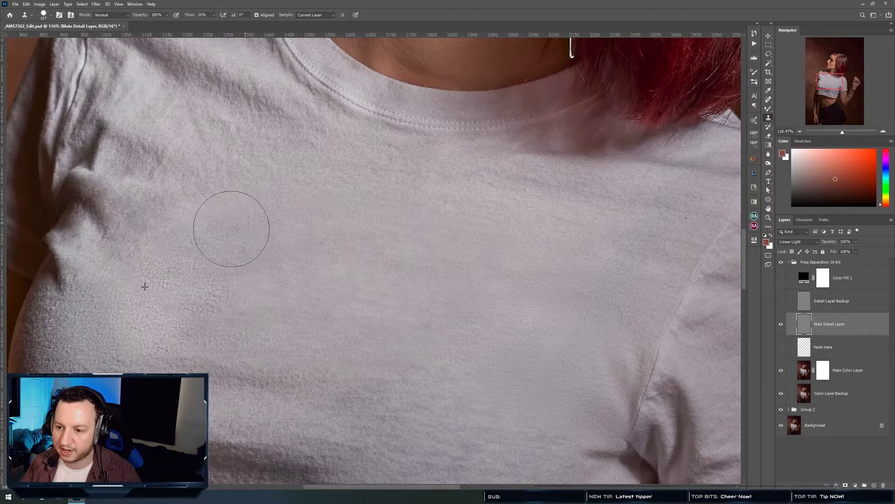
key("h")
left_click(256, 300)
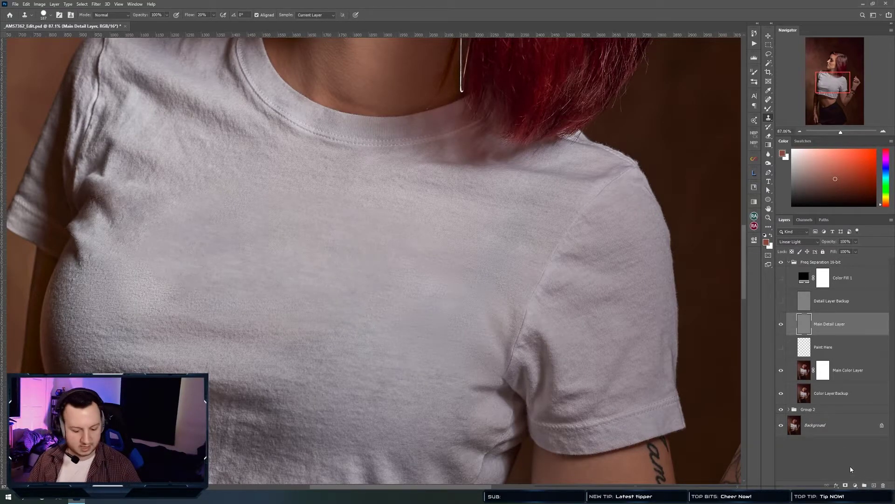
Create a new layer above the Main Detail Layer in Soft Light mode, filled with 50% gray.
key("ctrl+n")
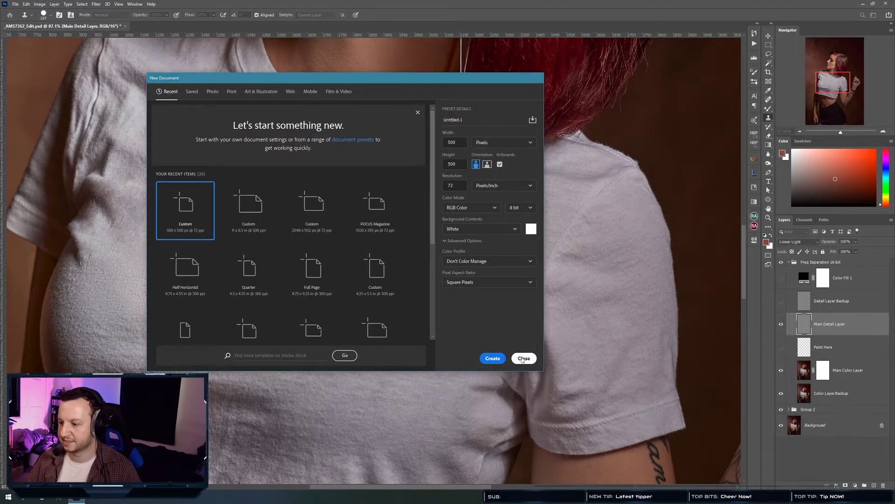
left_click(521, 359)
key("ctrl+shift+n")
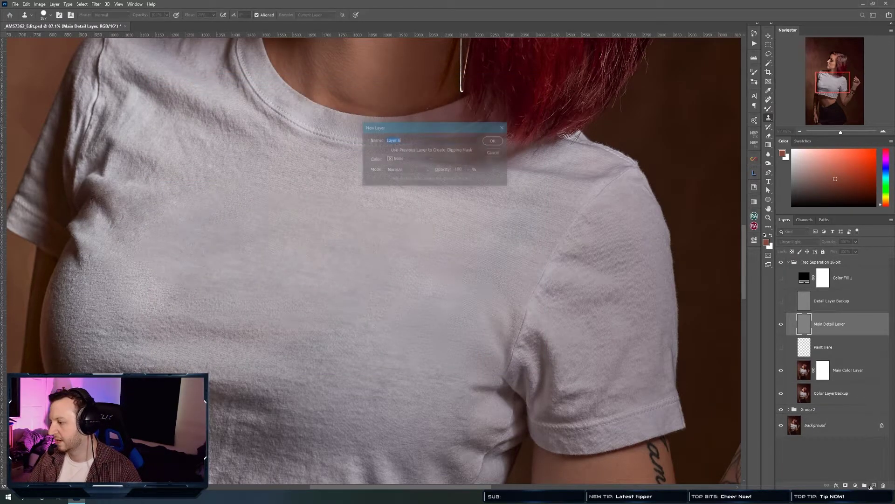
left_click(400, 171)
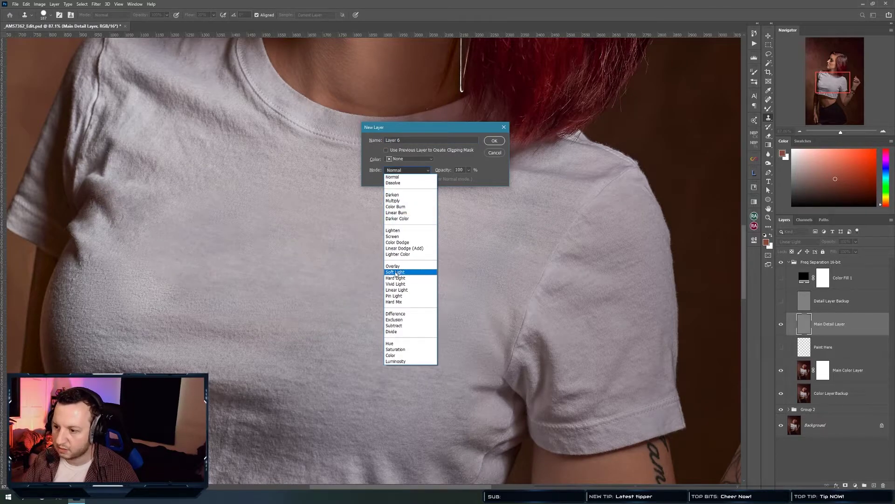
left_click(411, 176)
left_click(414, 171)
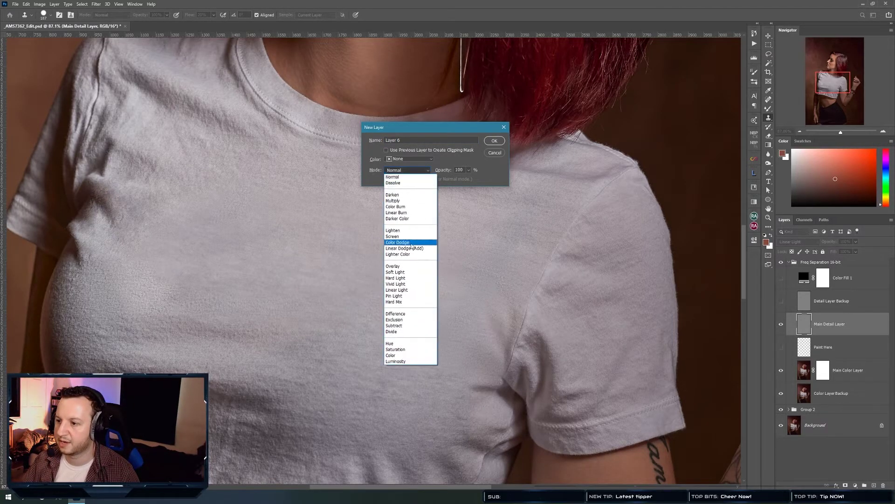
left_click(410, 270)
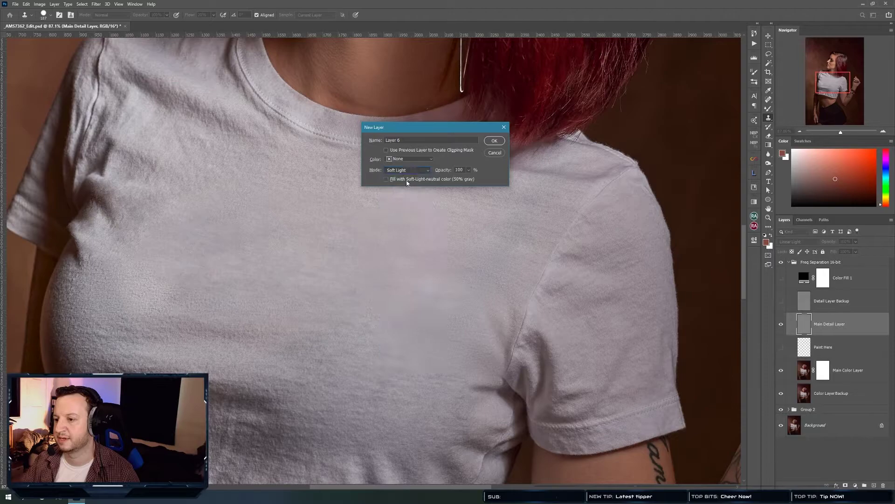
left_click(494, 142)
key("v")
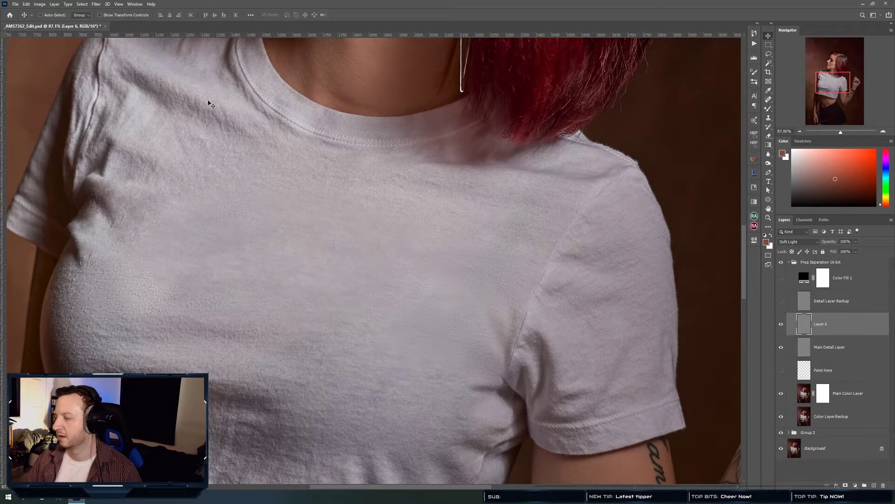
Apply an Add Noise filter of 12.5% to the gray layer with Gaussian distribution and Monochromatic enabled.
left_click(96, 4)
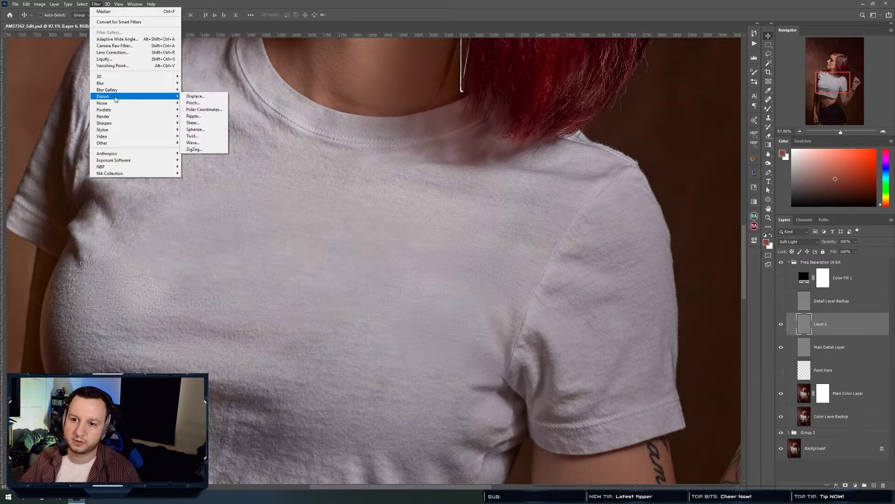
mouse_move(153, 103)
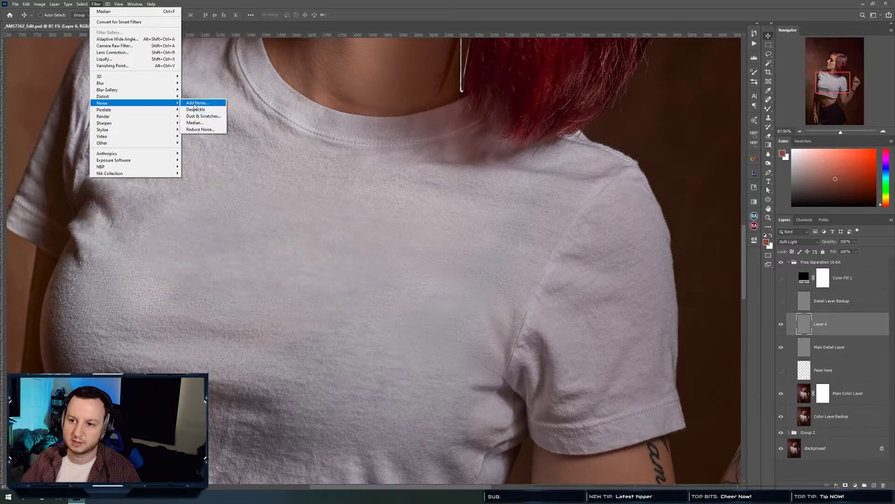
left_click(198, 103)
left_click(399, 240)
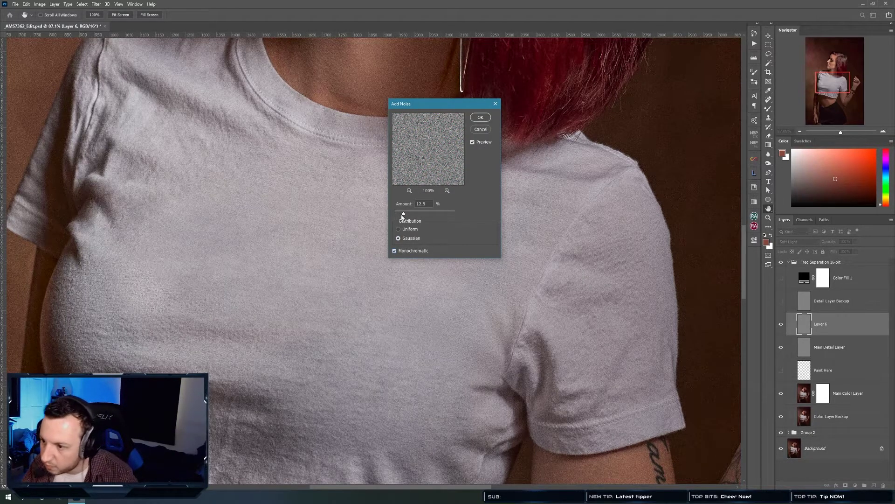
left_click(478, 119)
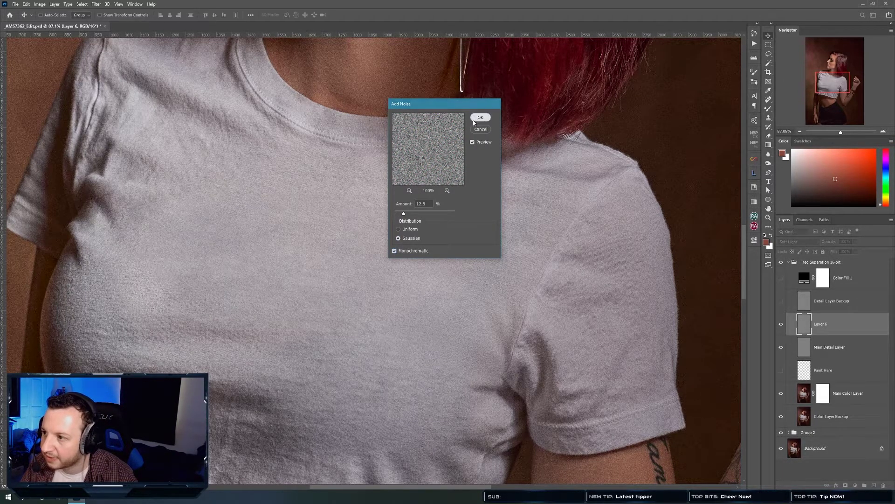
Add a black mask to the noise layer and switch to the regular Brush tool with white as the foreground color.
left_click(845, 485, "alt")
key("b")
right_click(394, 245, "alt")
left_click_drag(428, 224, 439, 208)
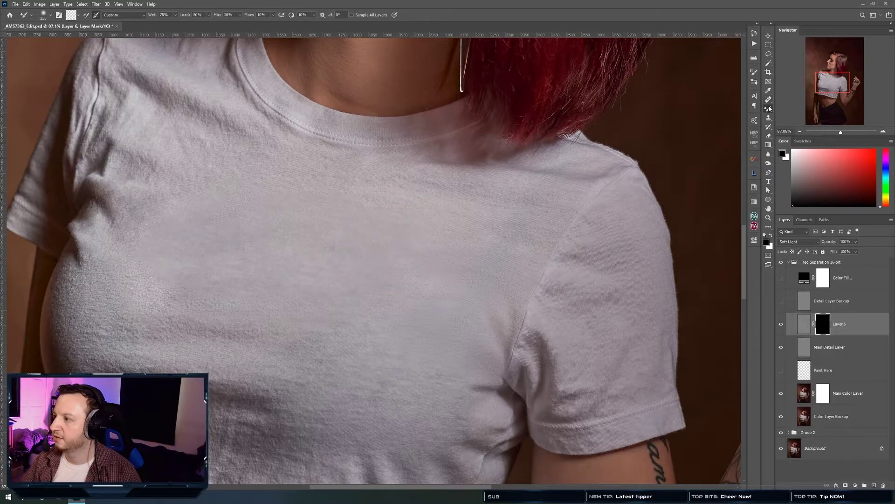
right_click(770, 108)
left_click(798, 110)
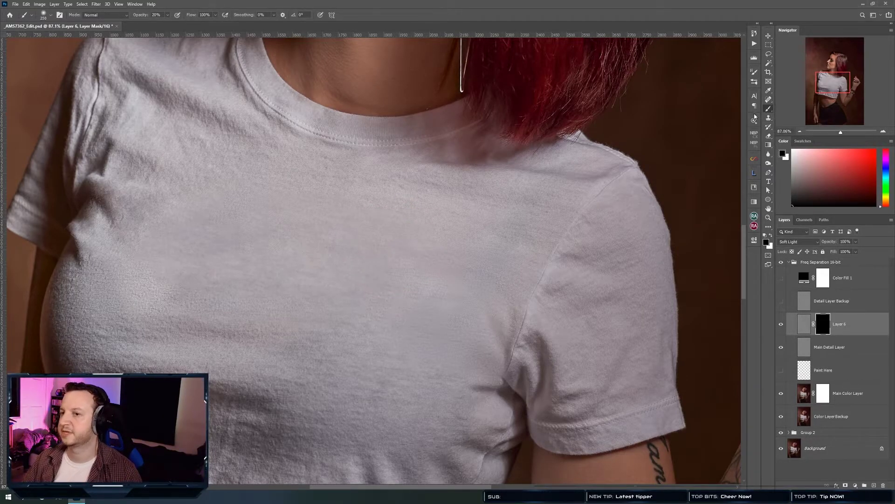
key("x")
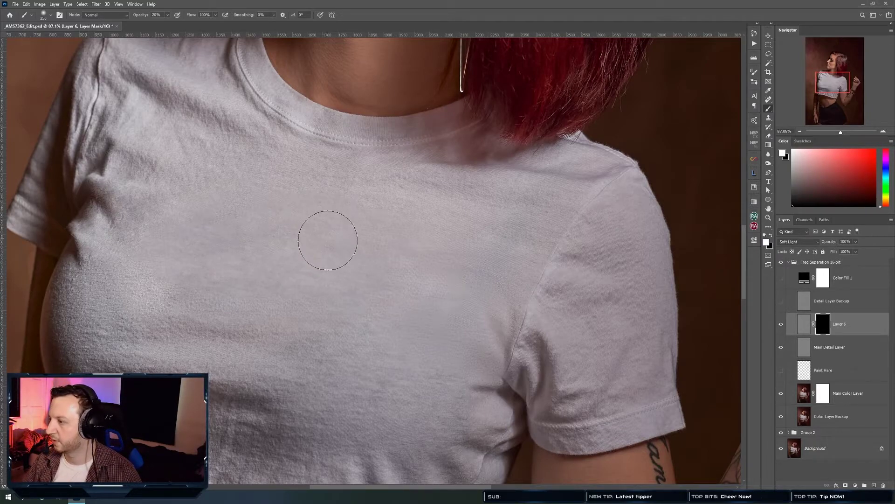
Paint white on the noise layer's mask over the smooth T-shirt areas, enlarging the brush and raising its opacity to 100%.
mouse_move(402, 344)
left_mouse_down()
mouse_move(434, 293)
mouse_move(407, 294)
mouse_move(435, 263)
mouse_move(448, 273)
mouse_move(433, 284)
mouse_move(446, 261)
mouse_move(431, 296)
mouse_move(460, 297)
mouse_move(452, 254)
mouse_move(448, 333)
mouse_move(462, 315)
mouse_move(423, 353)
mouse_move(463, 290)
left_mouse_up()
key("bracketright")
mouse_move(135, 269)
left_mouse_down()
mouse_move(182, 268)
mouse_move(256, 239)
mouse_move(284, 207)
left_mouse_up()
mouse_move(298, 233)
left_mouse_down()
mouse_move(286, 265)
mouse_move(331, 215)
mouse_move(296, 250)
left_mouse_up()
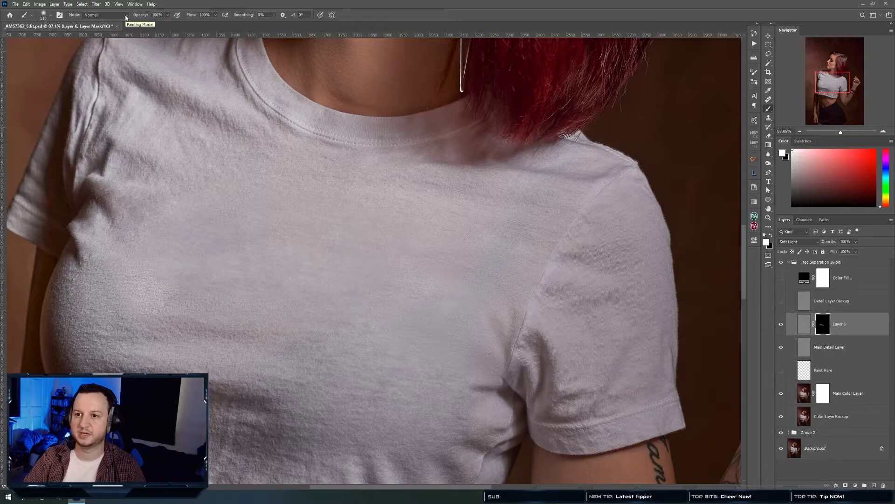
Set the brush flow to 10% and paint more noise into the mask across the T-shirt's chest.
key("End")
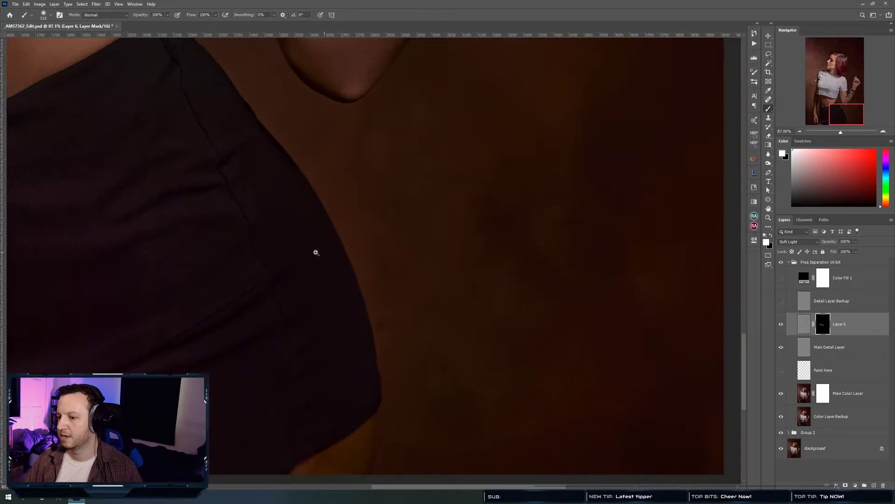
key("ctrl+0")
left_click(363, 267)
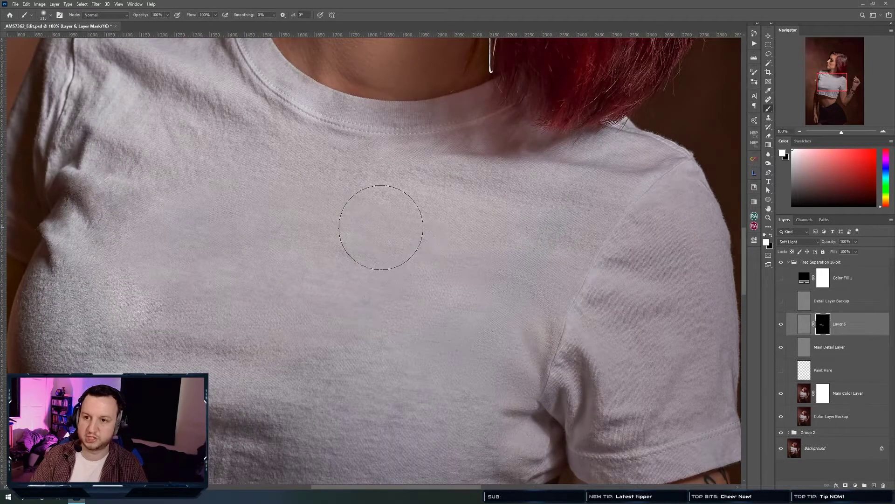
key("End")
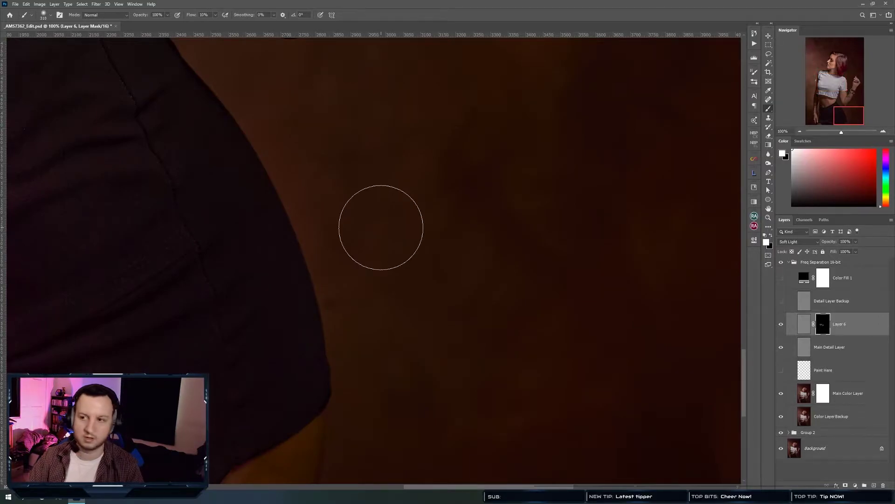
mouse_move(347, 238)
left_mouse_down()
mouse_move(288, 268)
mouse_move(417, 275)
left_mouse_up()
left_click_drag(227, 247, 294, 266)
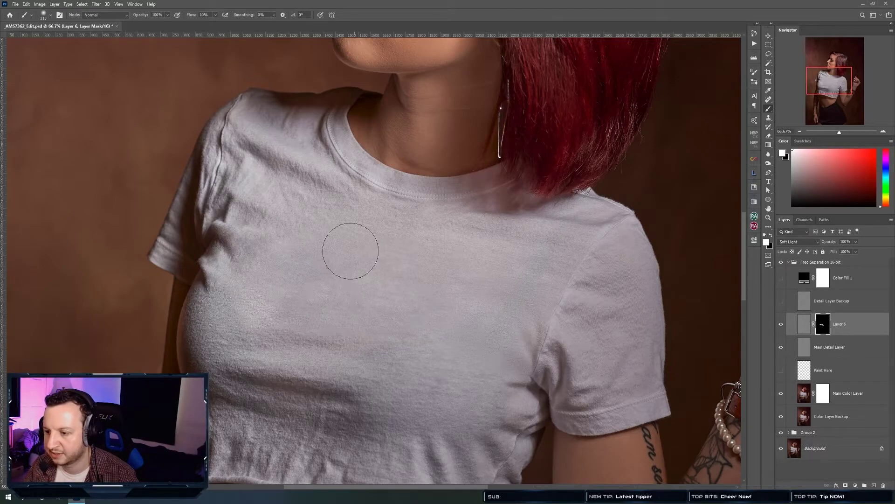
Compare the T-shirt with the noise layer hidden and shown in the full portrait view.
left_click_drag(413, 293, 372, 281)
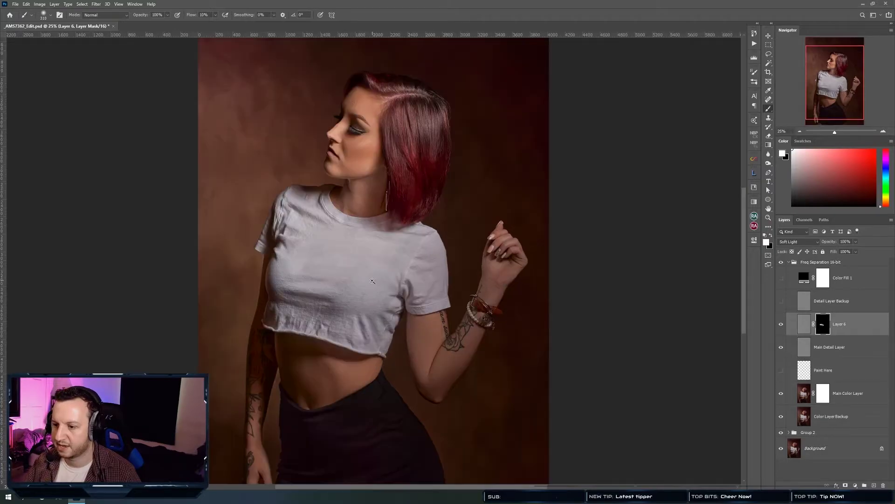
key("v")
left_click(782, 325)
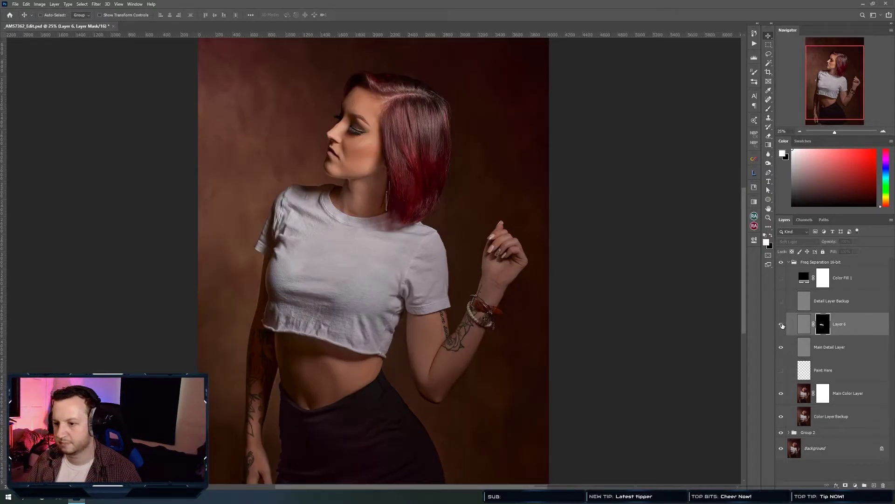
left_click(782, 325)
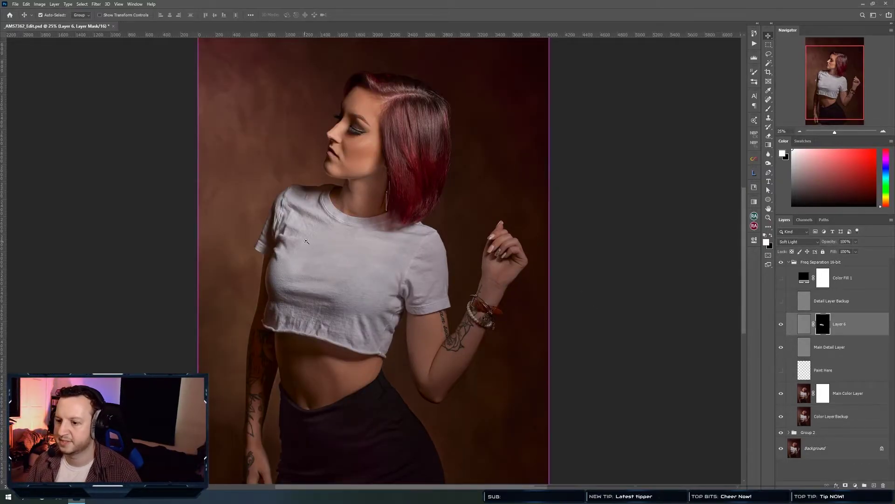
left_click(293, 274)
key("b")
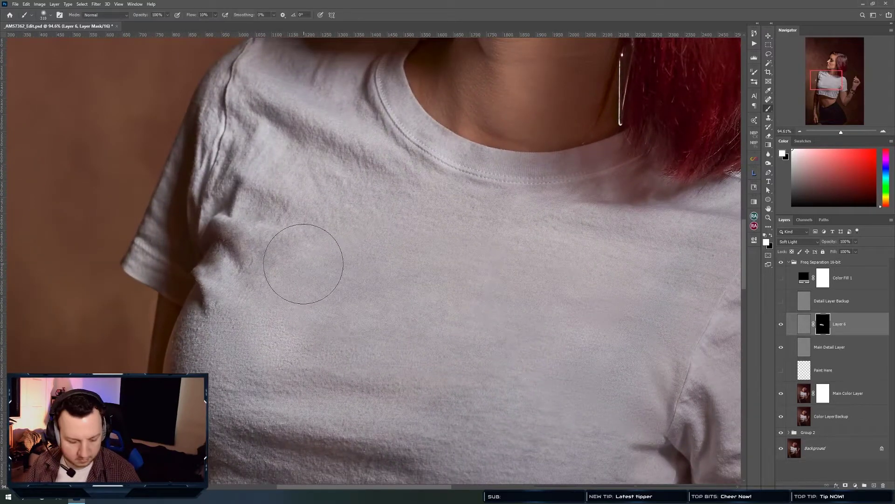
Inspect the T-shirt texture closely and toggle the Main Detail Layer's visibility to compare the fabric detail.
key("v")
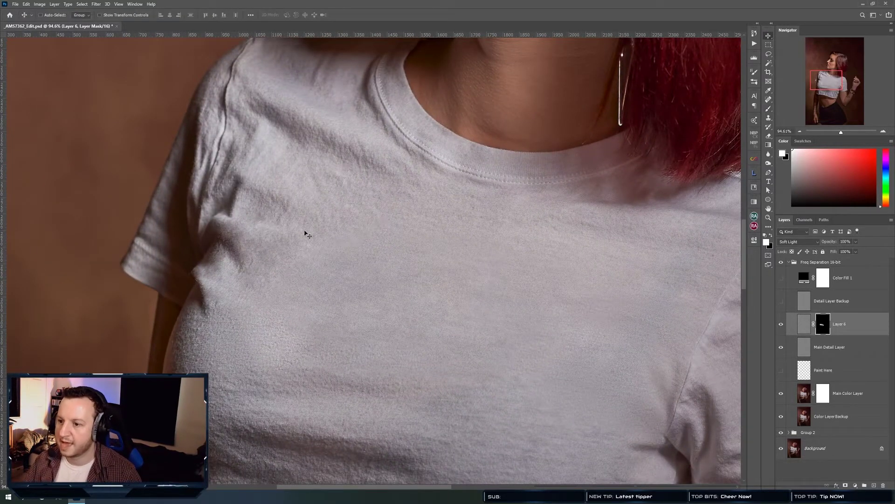
left_click_drag(402, 293, 380, 328)
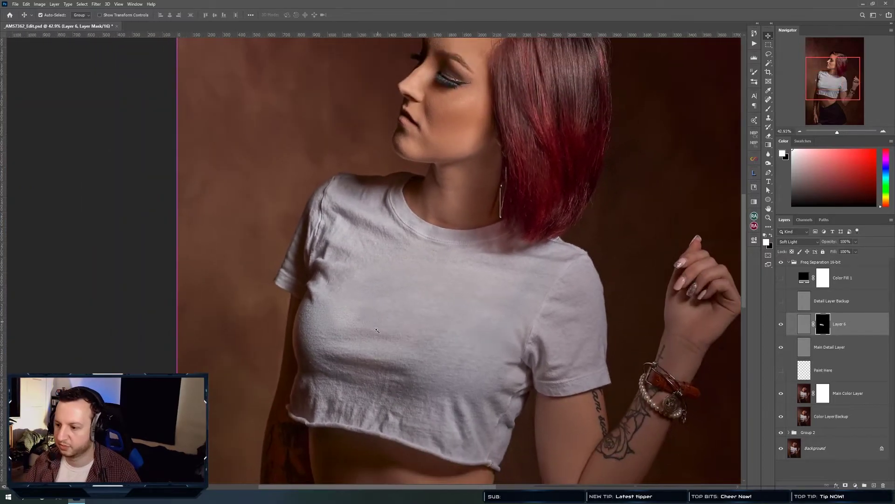
left_click_drag(400, 383, 434, 375)
left_click_drag(485, 318, 454, 333)
left_click(781, 349)
left_click(781, 349)
left_click(781, 348)
left_click(781, 348)
left_click(782, 348)
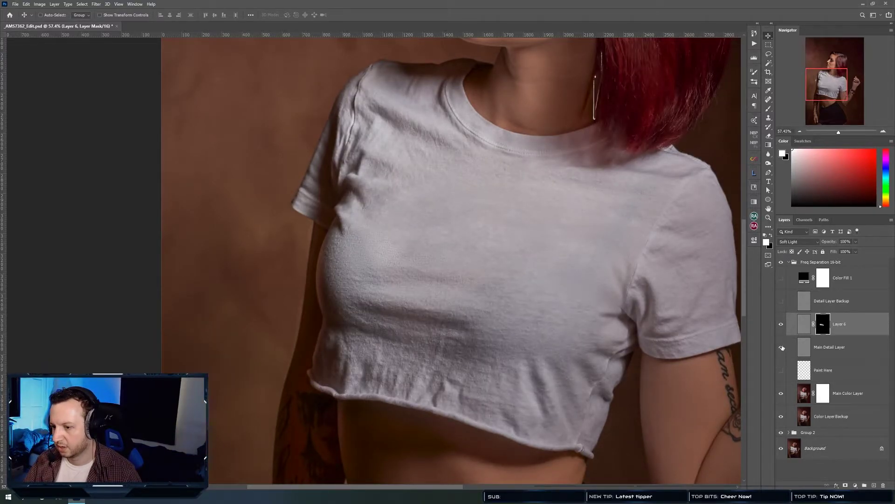
Hide the noise and Main Detail layers and smooth the T-shirt's tones on the Main Color Layer with the Mixer Brush.
left_click(782, 325)
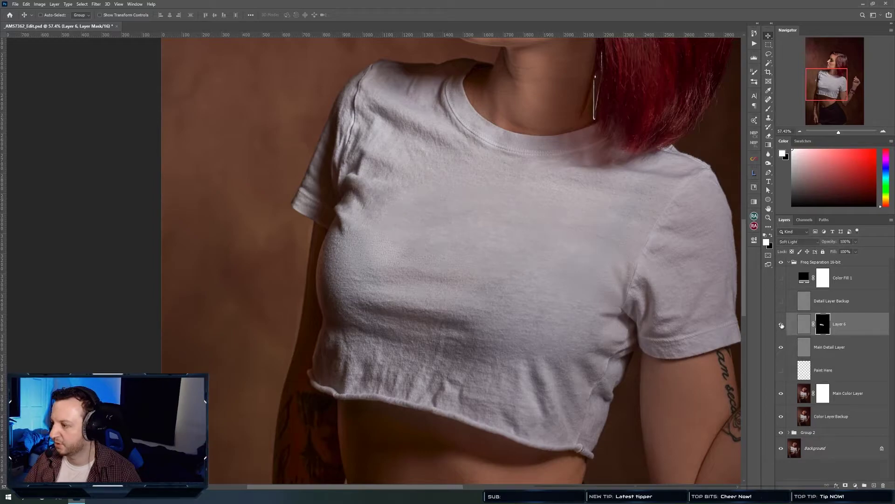
left_click(782, 348)
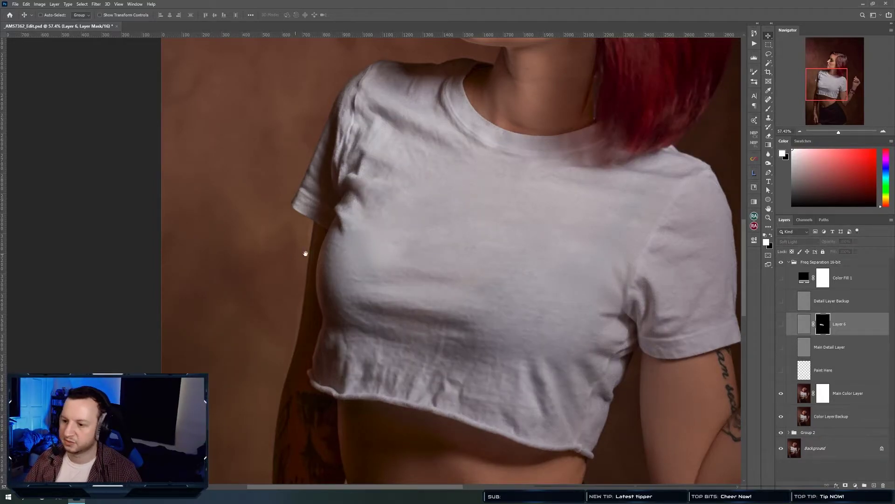
scroll(295, 254, "down", 3)
scroll(367, 266, "up", 3)
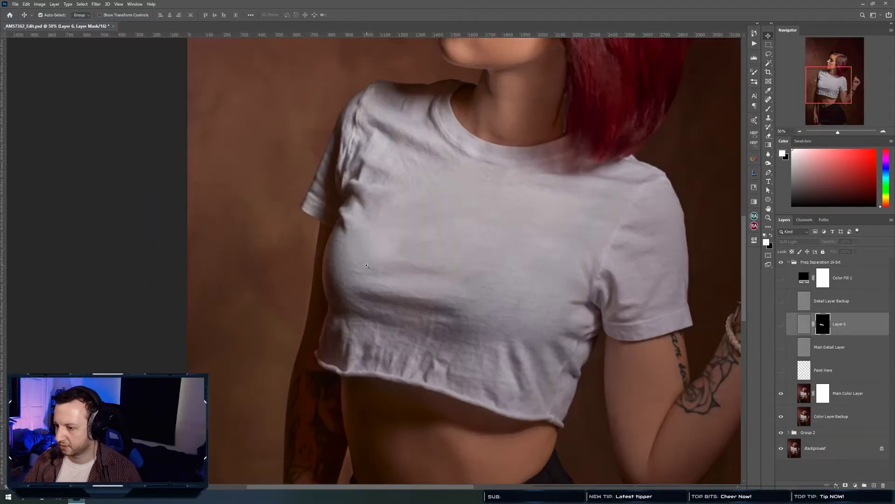
left_click(805, 392)
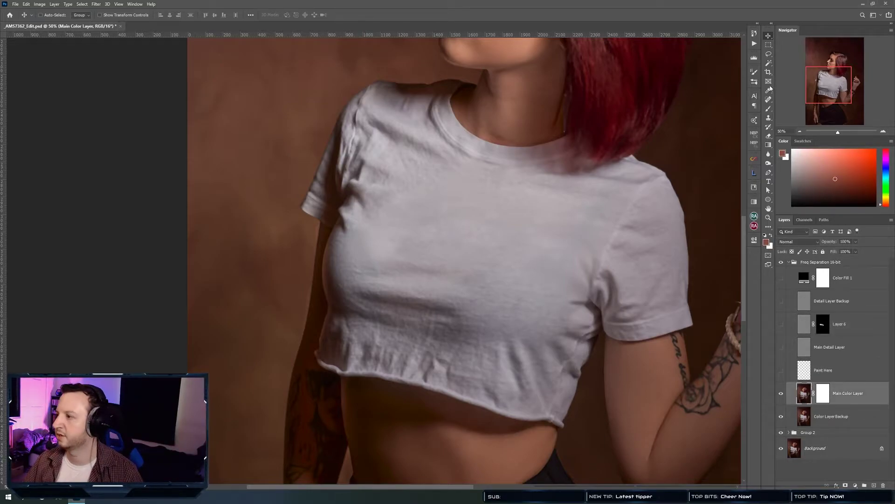
right_click(769, 110)
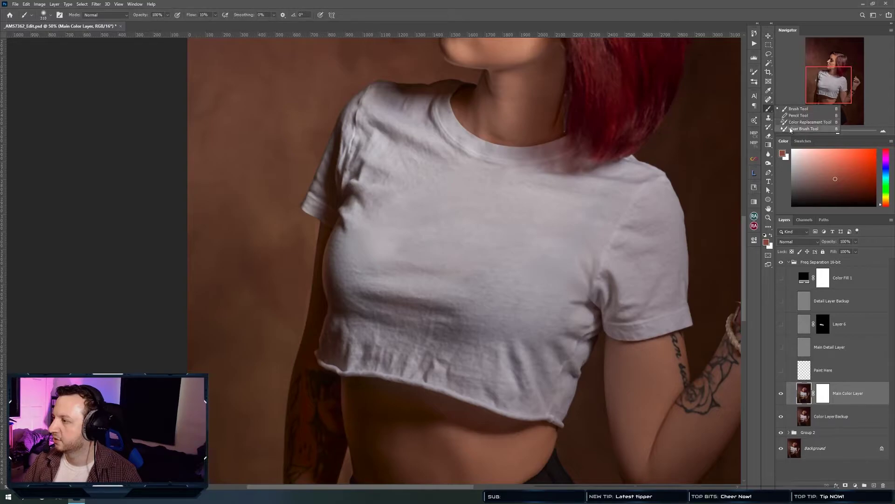
left_click(812, 130)
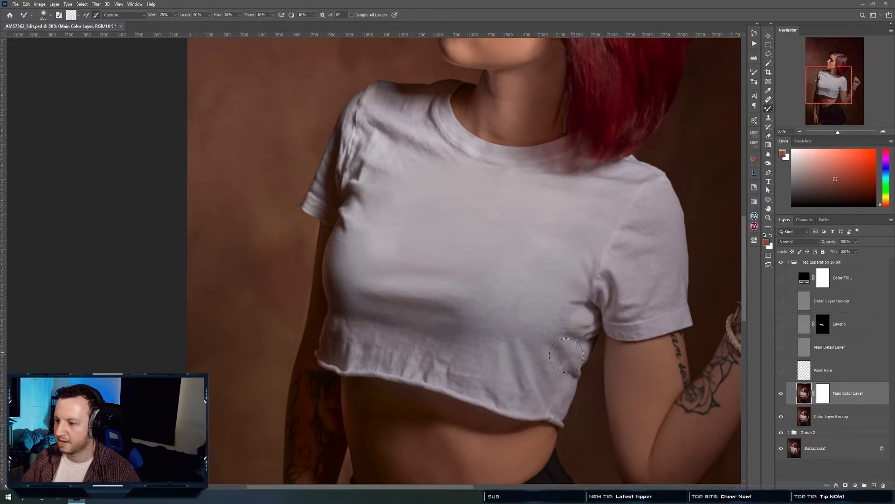
left_click(532, 320, "alt")
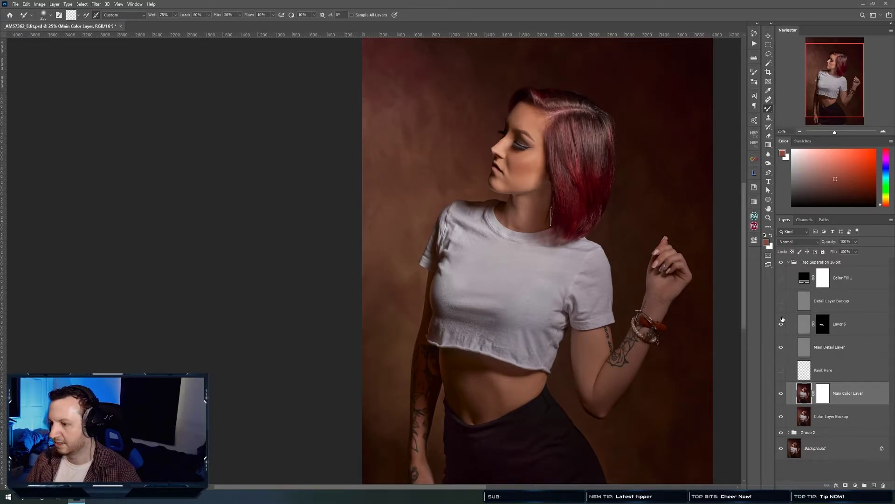
Review the smoothed T-shirt in the full portrait view with the noise and detail layers shown.
scroll(511, 291, "up", 2)
scroll(369, 279, "down", 3)
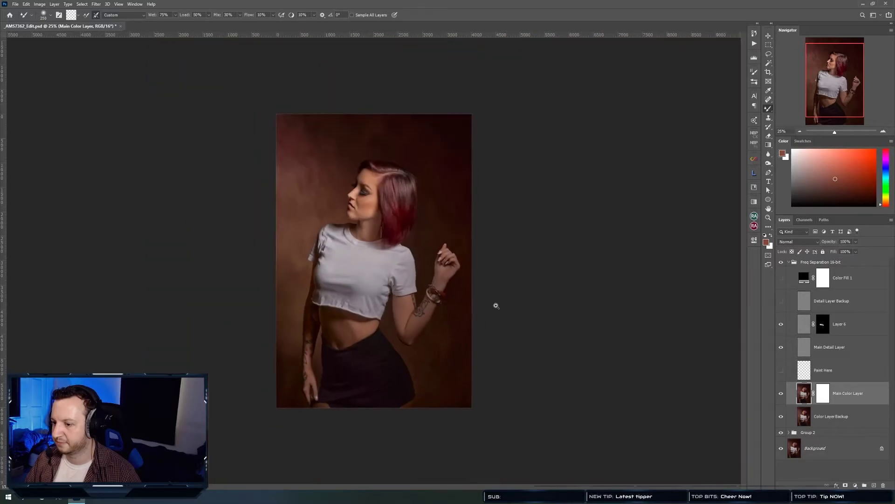
scroll(370, 278, "up", 1)
key("v")
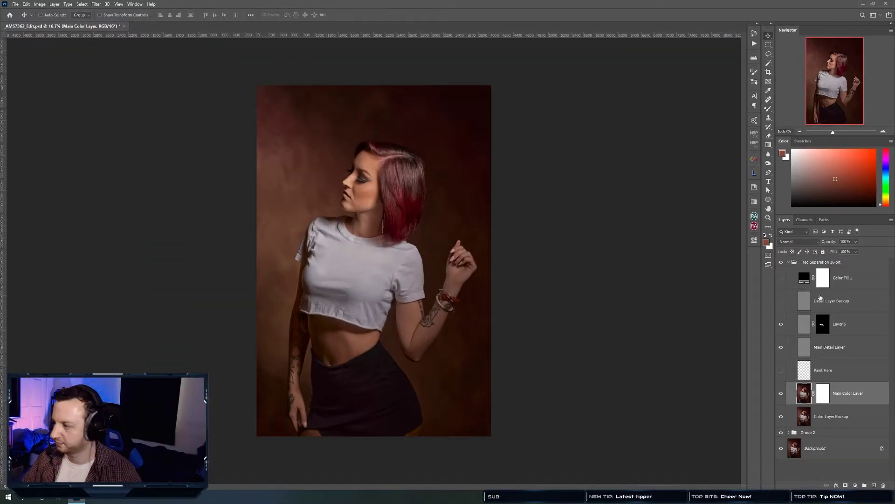
Delete the Detail Layer Backup and Paint Here layers and move Color Fill 1 above the Freq Separation 16-bit group.
left_click(835, 301)
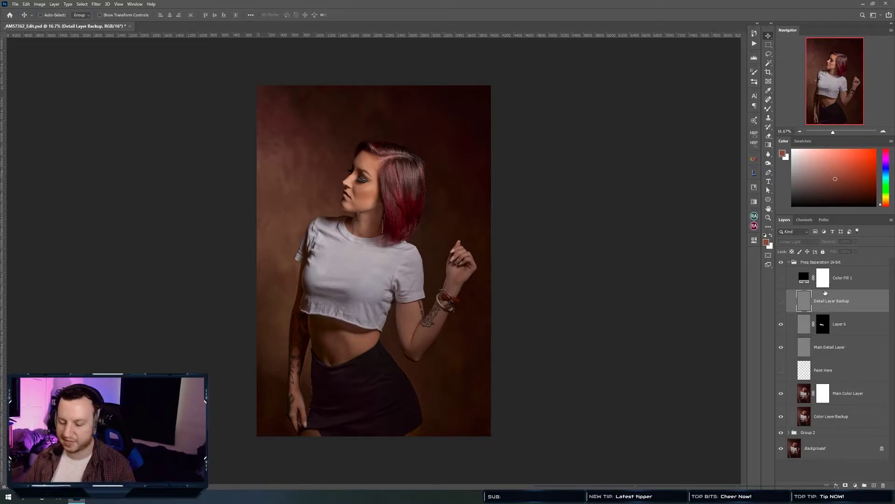
key("Delete")
left_click_drag(859, 276, 866, 262)
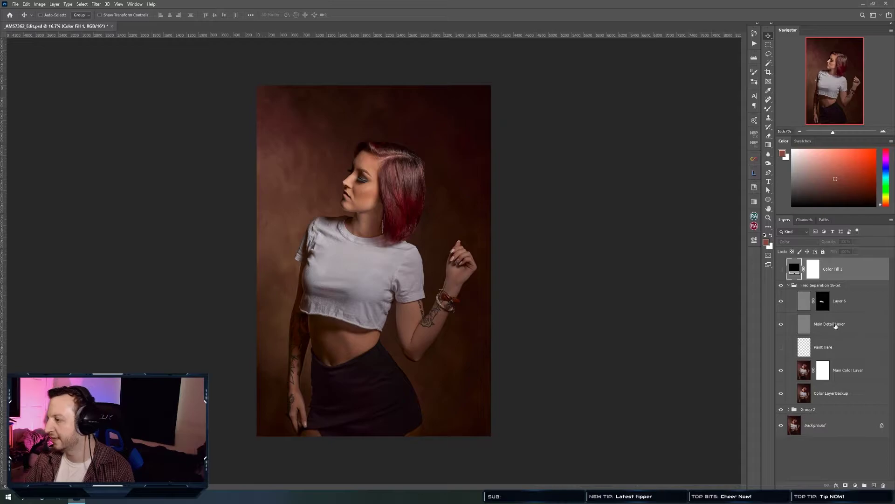
left_click(852, 346)
key("Delete")
left_click(849, 368)
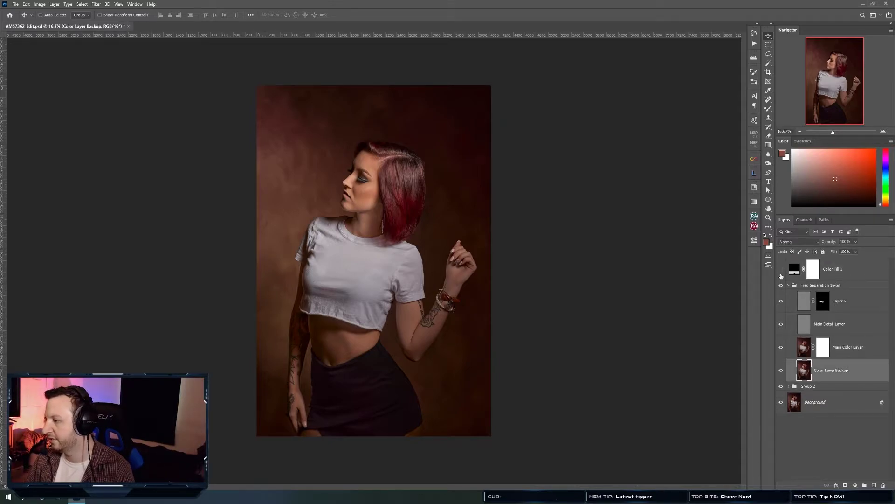
Collapse the Freq Separation 16-bit group and save the document with Maximize Compatibility enabled.
left_click(788, 285)
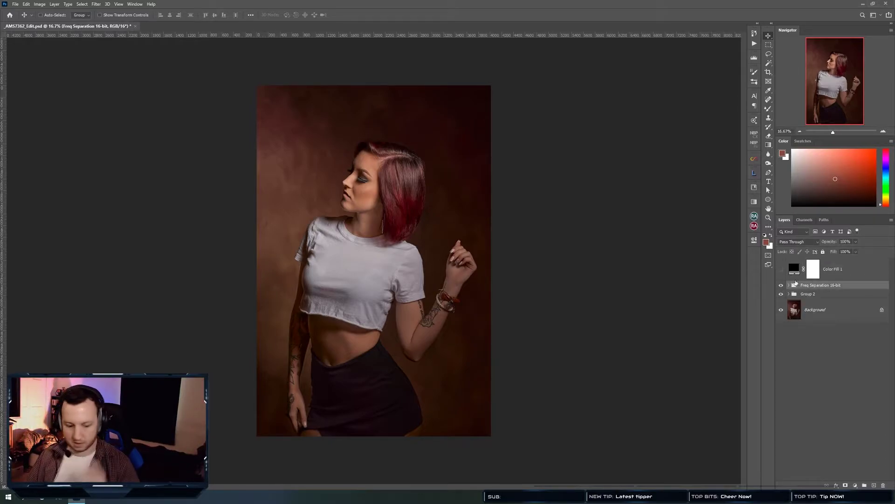
key("ctrl+s")
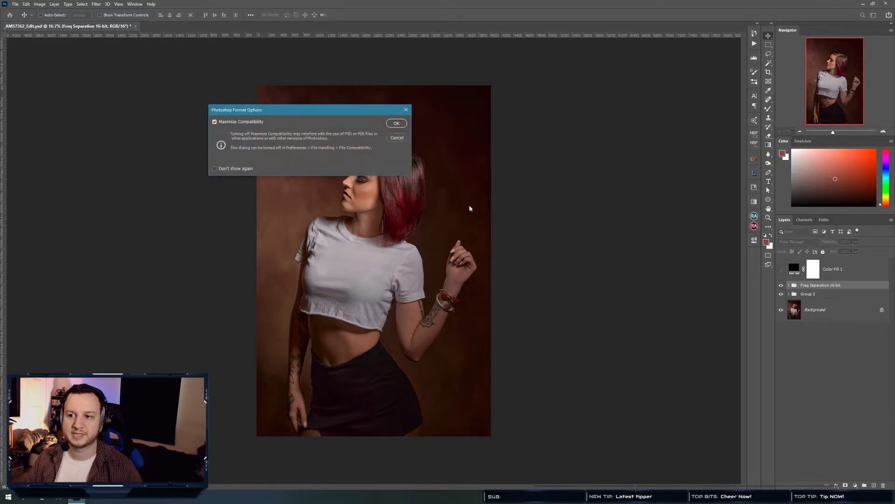
left_click(396, 124)
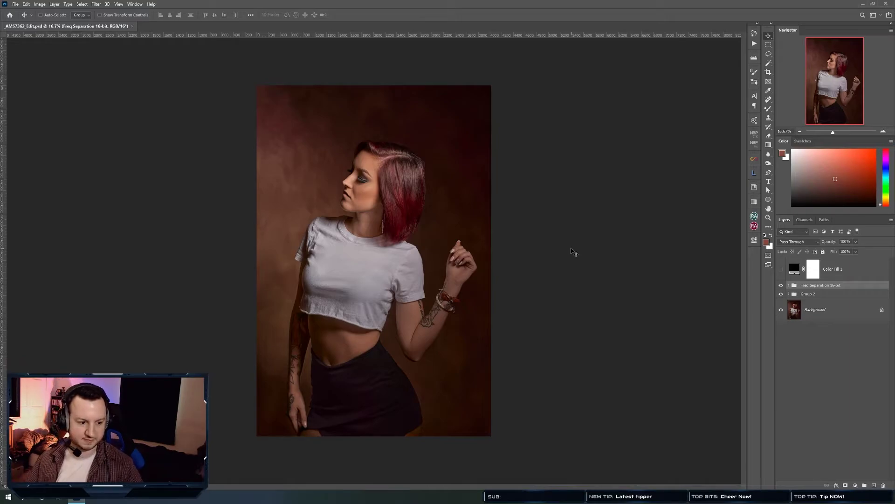
Toggle the Freq Separation 16-bit group's visibility repeatedly to compare the portrait before and after the retouch.
left_click(781, 286)
left_click(781, 285)
left_click(781, 285)
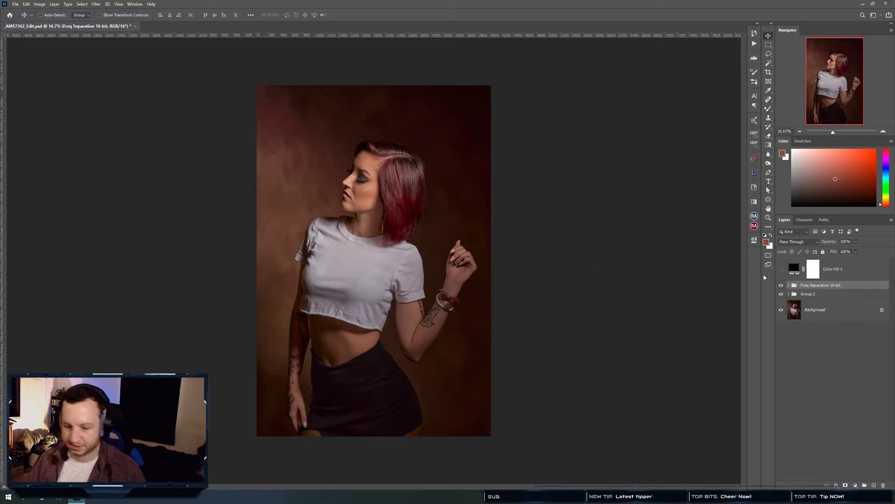
key("ctrl+comma")
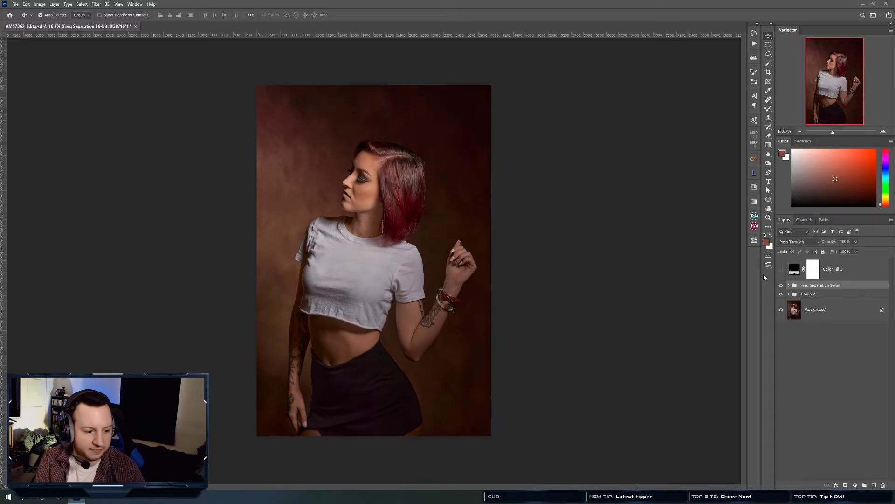
key("ctrl+comma")
key("ctrl+comma")
key("ctrl+comma")
key("ctrl+comma")
key("ctrl+comma")
key("ctrl+comma")
key("ctrl+comma")
key("ctrl+comma")
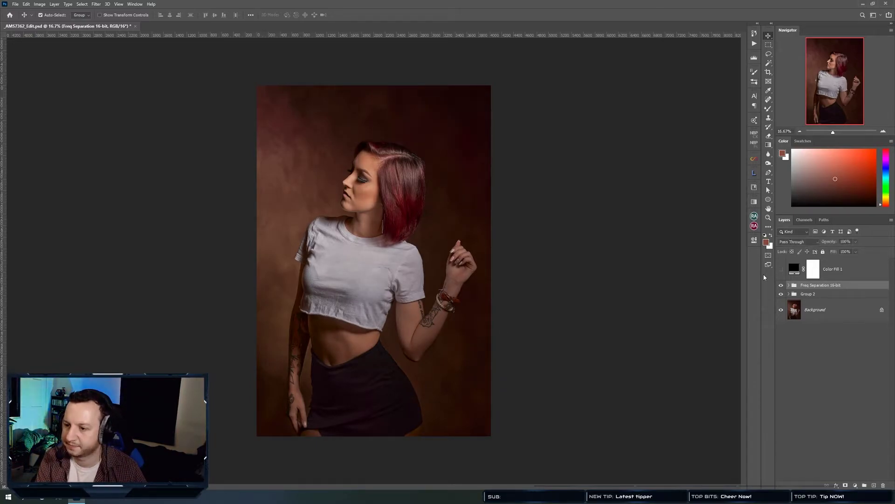
key("ctrl+comma")
key("ctrl+comma")
key("ctrl+comma")
key("ctrl+comma")
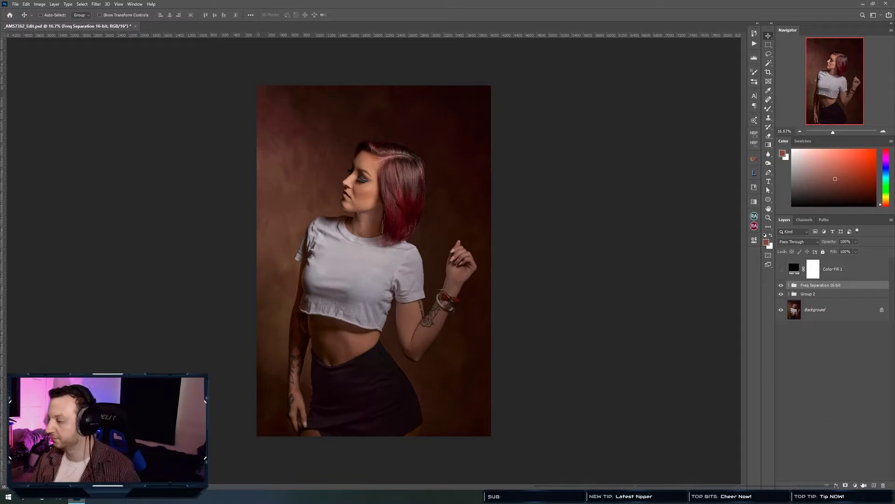
Add a Curves adjustment layer above the Freq Separation 16-bit group and brighten the midtones, mapping input 94 to output 181.
left_click(855, 485)
left_click(858, 395)
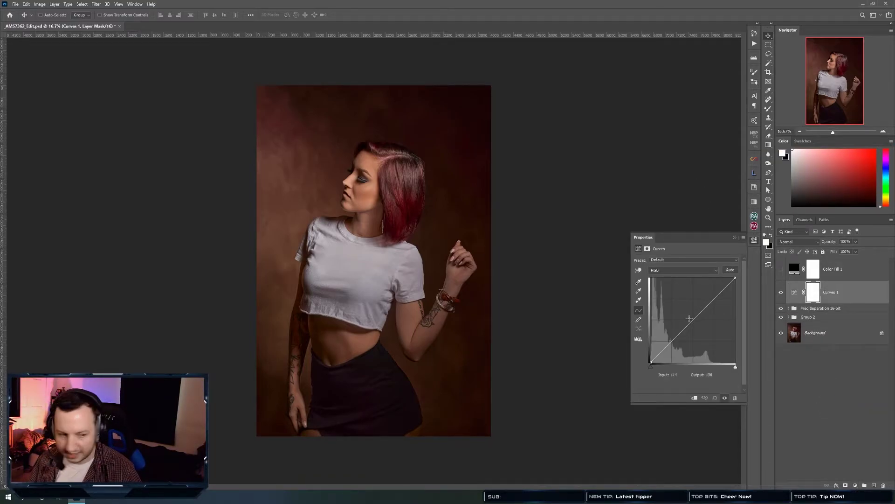
left_click_drag(696, 316, 686, 301)
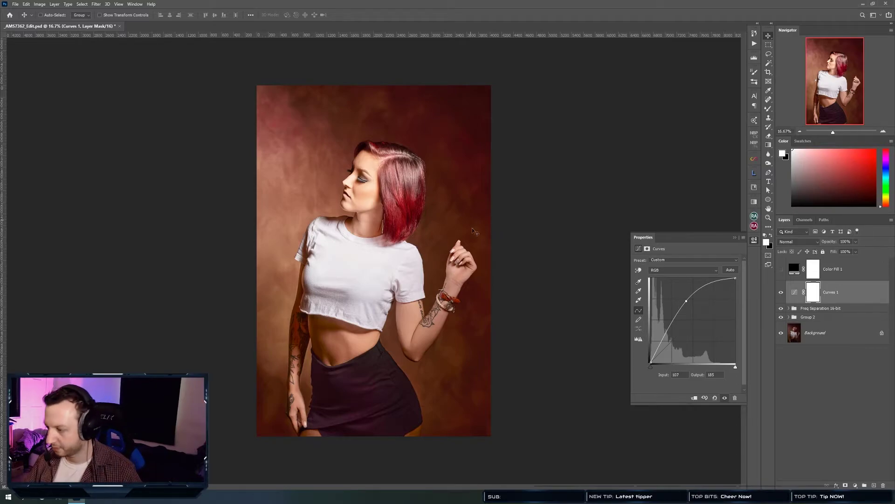
left_click_drag(686, 301, 682, 302)
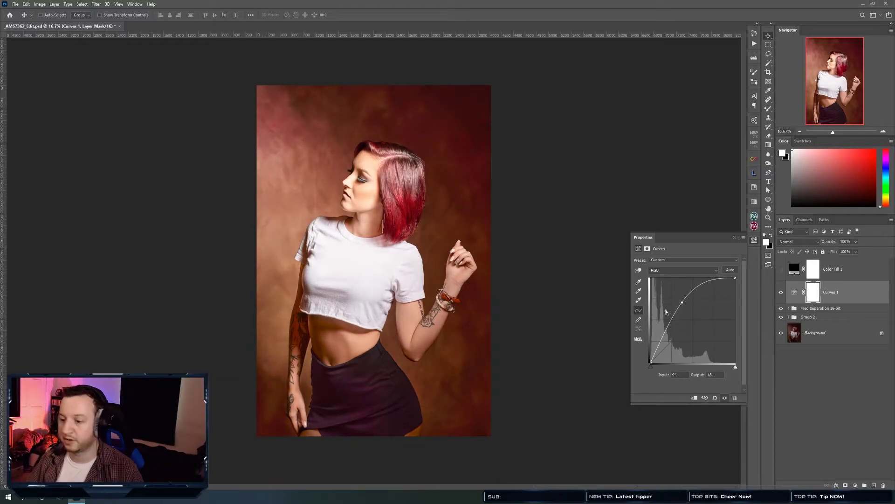
Set the Curves 1 layer's Blend If by splitting the Underlying Layer shadow slider to 0 / 255.
double_click(851, 296)
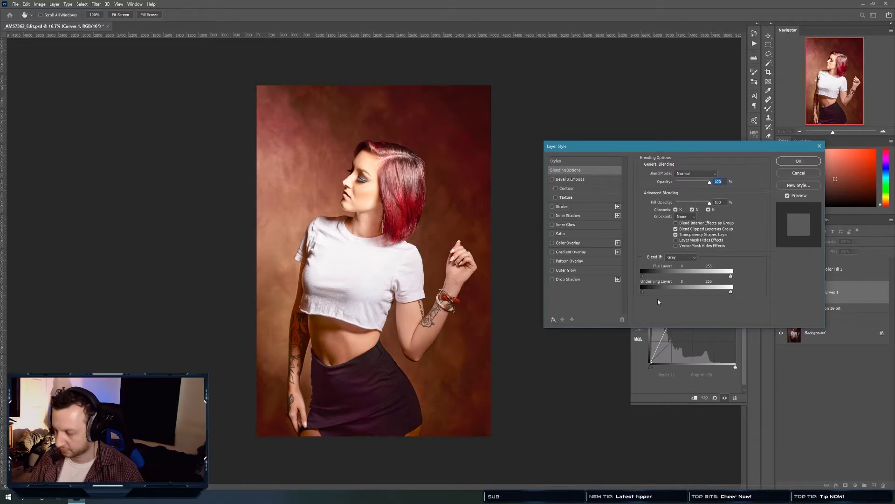
left_click_drag(633, 151, 596, 133)
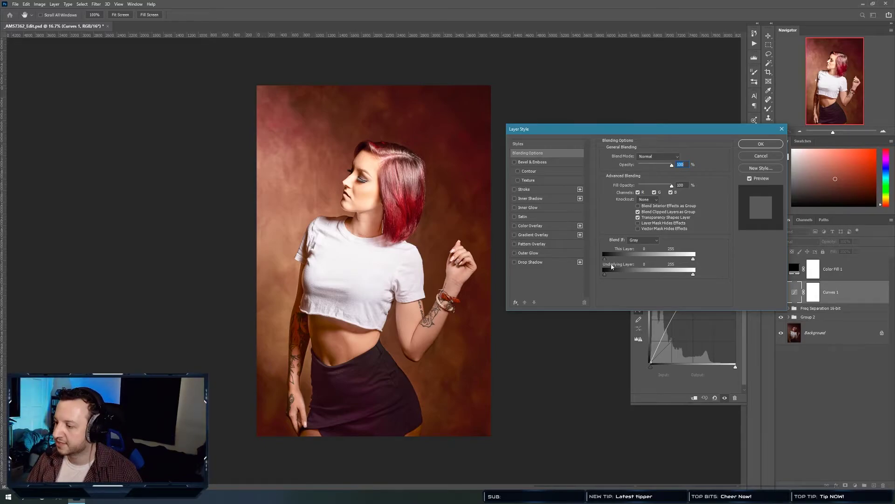
mouse_move(604, 274)
left_mouse_down()
mouse_move(706, 276)
mouse_move(594, 280)
left_mouse_up()
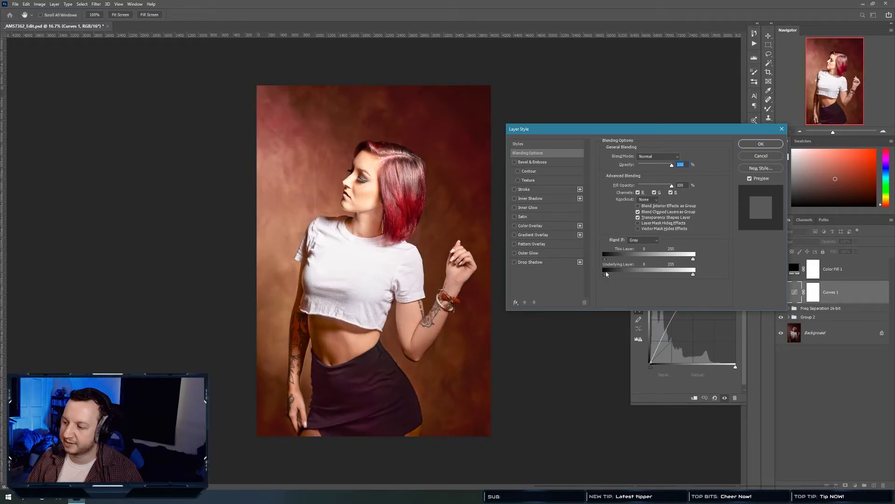
mouse_move(605, 279)
left_mouse_down()
mouse_move(615, 275)
mouse_move(602, 280)
left_mouse_up()
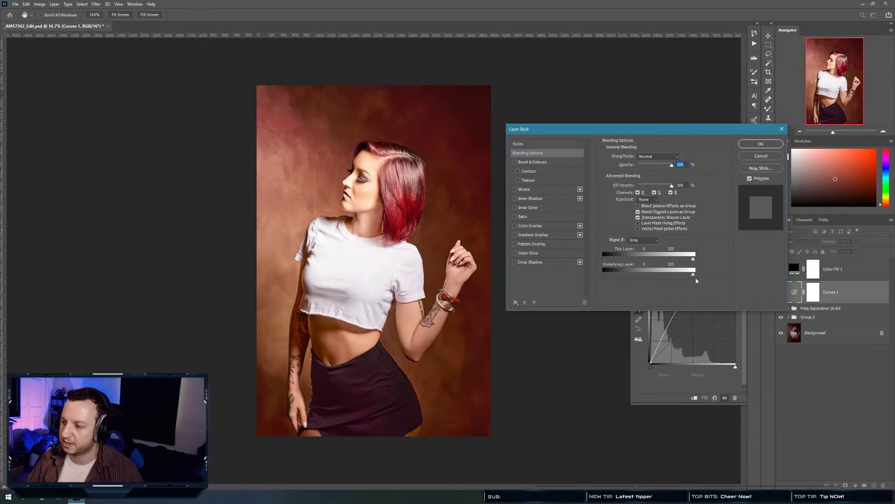
mouse_move(693, 278)
left_mouse_down()
mouse_move(650, 275)
mouse_move(709, 275)
left_mouse_up()
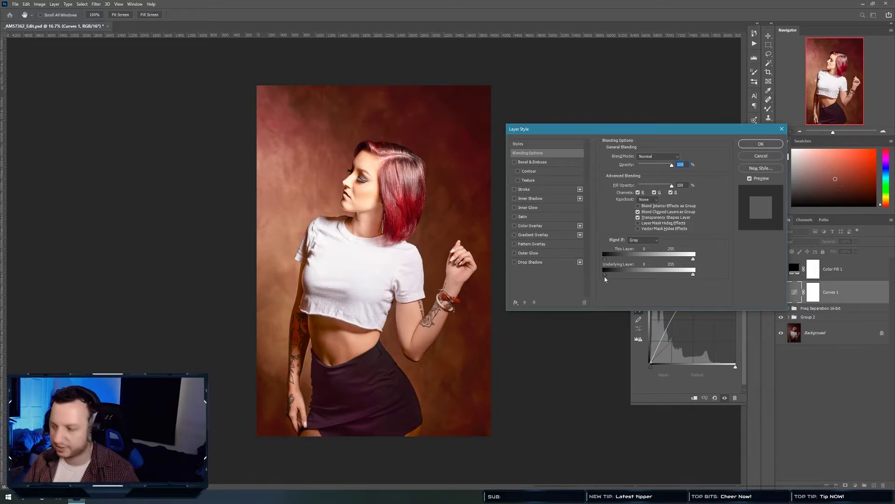
left_click_drag(605, 273, 699, 271)
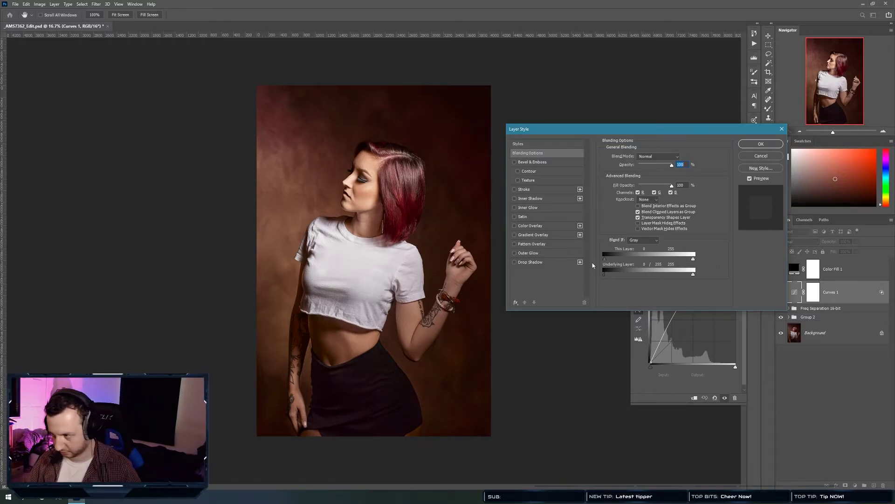
left_click(746, 144)
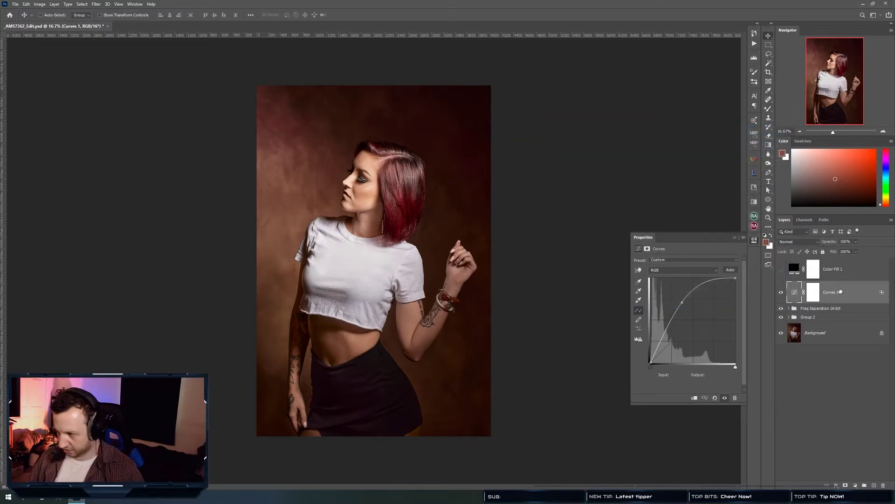
Toggle the Curves 1 layer's visibility repeatedly to compare the highlight brightening across the portrait.
key("ctrl+comma")
key("ctrl+comma")
key("ctrl+comma")
key("ctrl+comma")
key("ctrl+comma")
key("ctrl+comma")
key("ctrl+comma")
key("ctrl+comma")
key("ctrl+comma")
key("ctrl+comma")
key("ctrl+comma")
key("ctrl+comma")
key("ctrl+comma")
key("ctrl+comma")
key("ctrl+comma")
key("ctrl+comma")
key("ctrl+comma")
key("ctrl+comma")
key("ctrl+comma")
key("ctrl+comma")
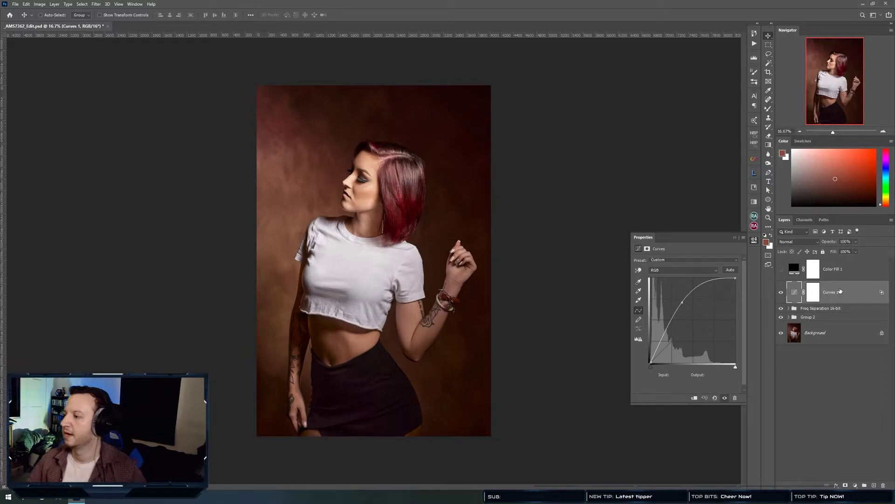
Lower the midpoint of the Curves 1 curve to soften the brightening and close its properties.
left_click(682, 302)
left_click_drag(682, 302, 691, 312)
left_click(754, 239)
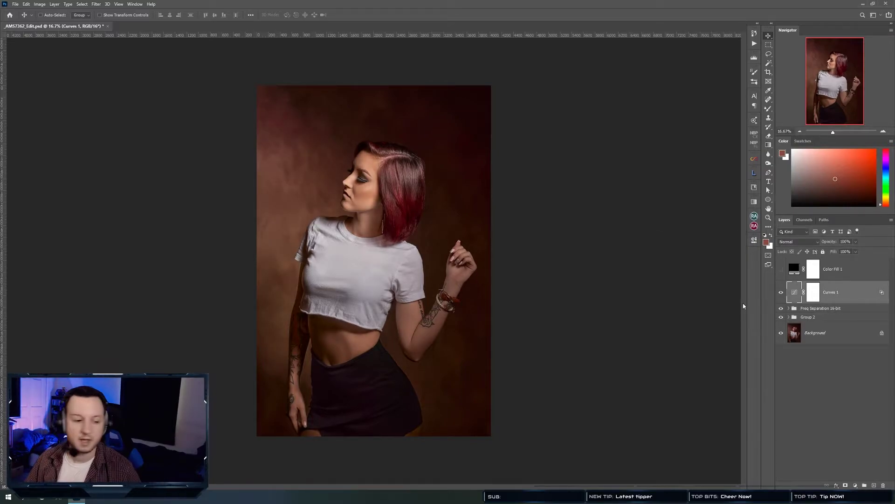
Add a second Curves adjustment layer above Curves 1 and pull its curve down to darken the portrait strongly.
left_click(860, 484)
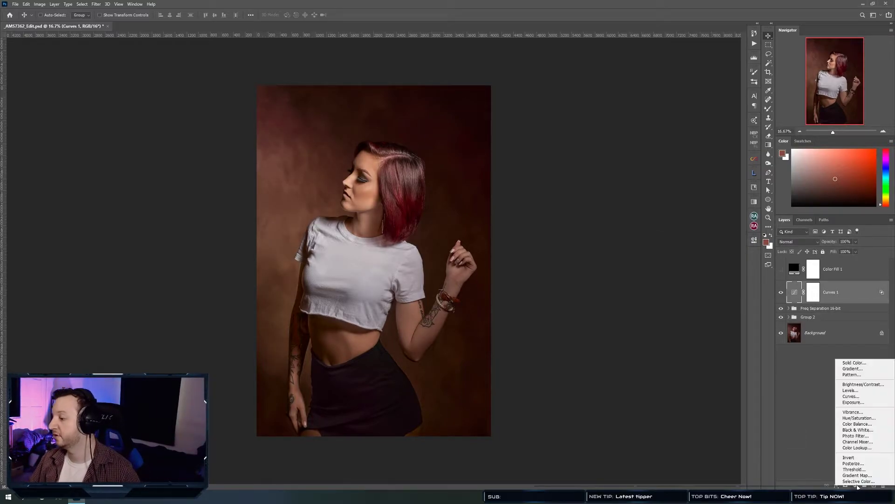
left_click(851, 396)
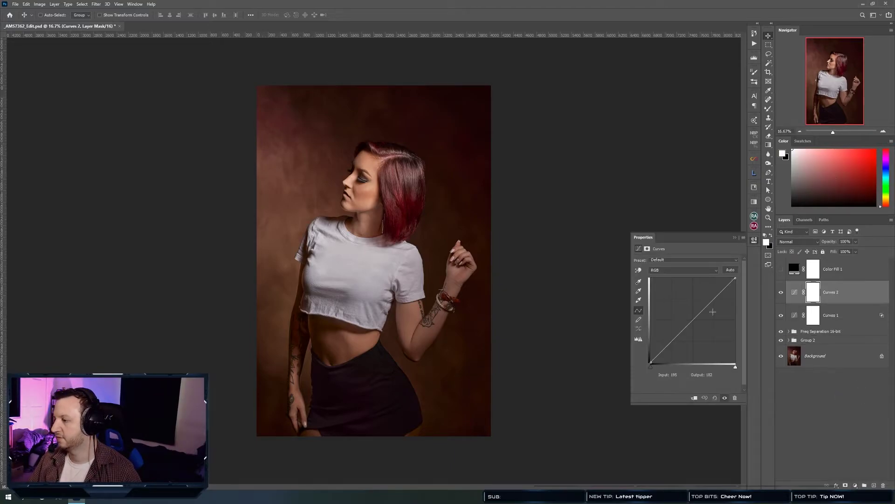
left_click_drag(717, 296, 715, 327)
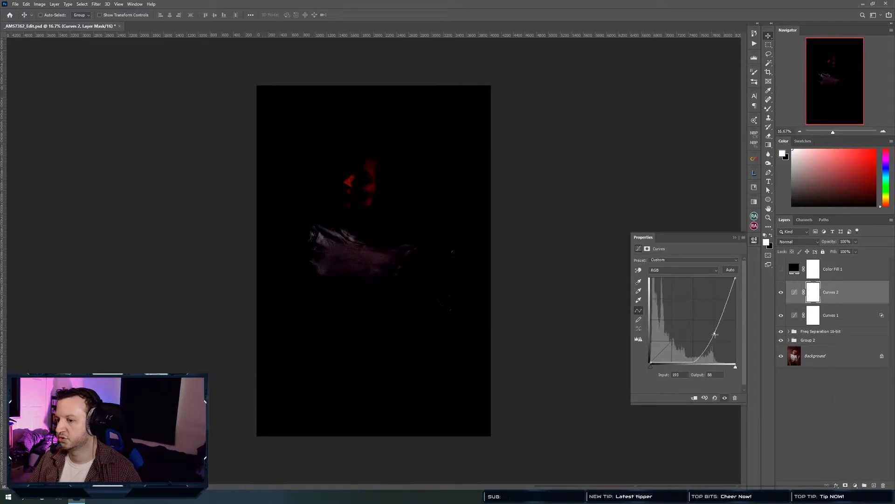
left_click(754, 240)
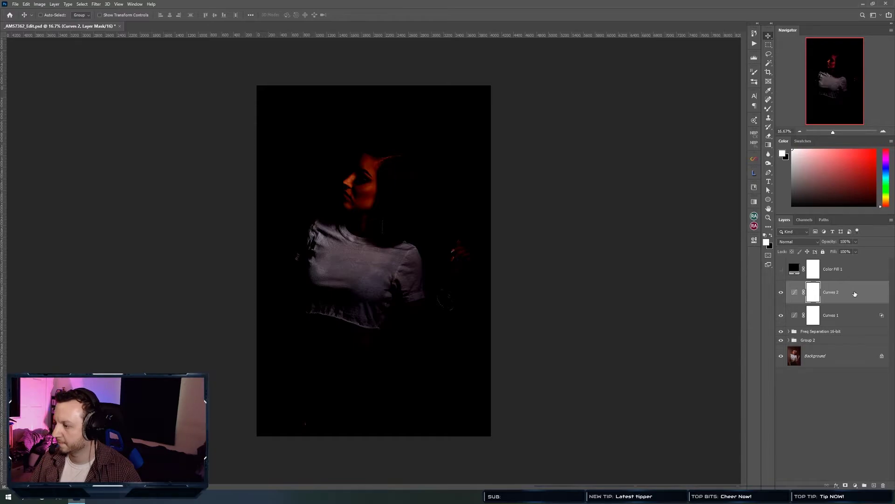
Set the Curves 2 layer's Blend If by splitting the Underlying Layer highlight slider to 0 / 206.
double_click(850, 293)
left_click_drag(693, 275, 552, 296)
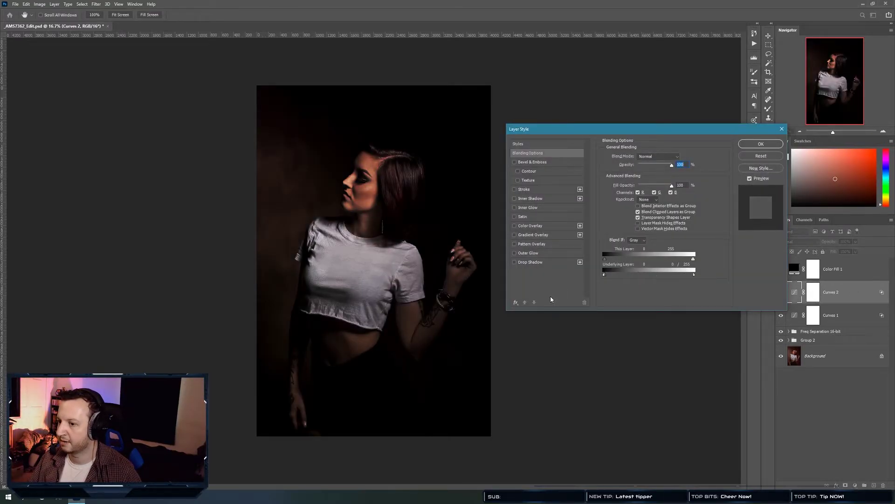
mouse_move(694, 276)
left_mouse_down()
mouse_move(666, 275)
mouse_move(680, 275)
left_mouse_up()
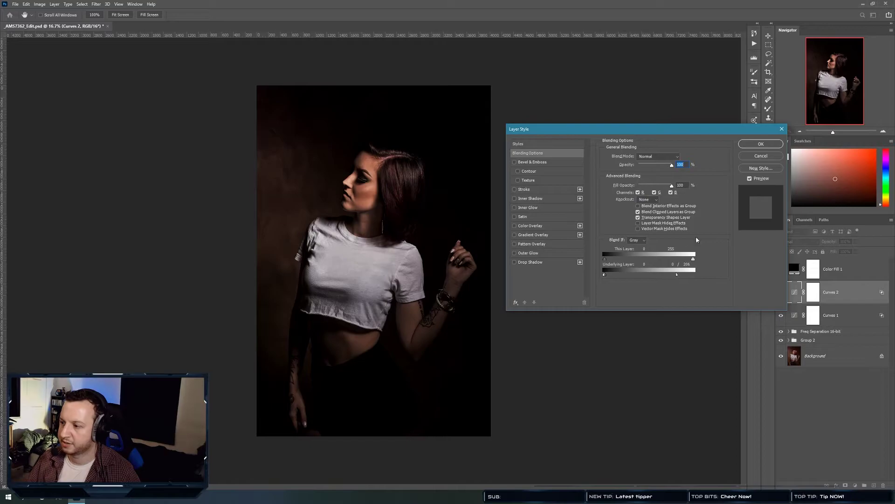
left_click(761, 144)
Soften the Curves 2 darkening by moving its curve point to input 142, output 135, and close its properties.
left_click(795, 294)
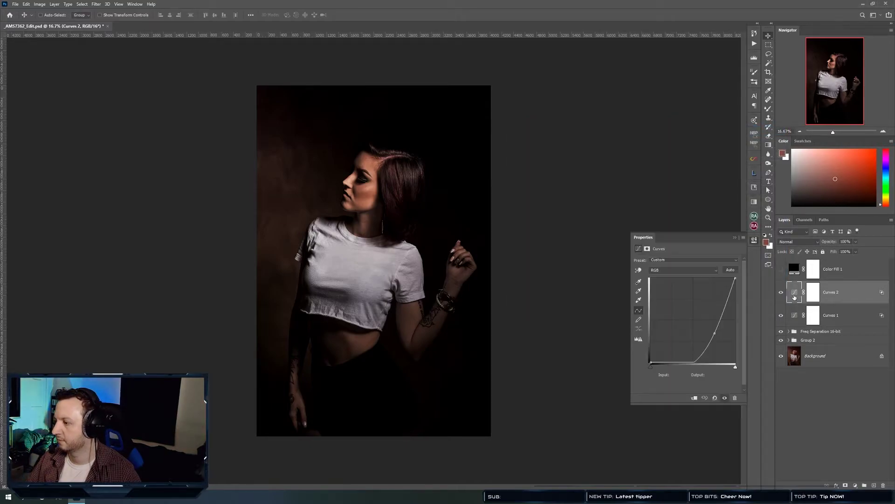
left_click_drag(715, 326, 695, 316)
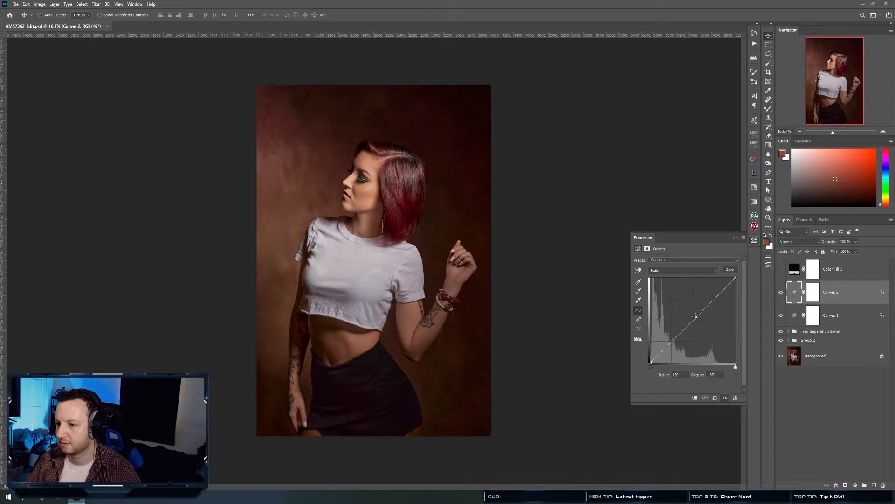
left_click_drag(697, 317, 697, 318)
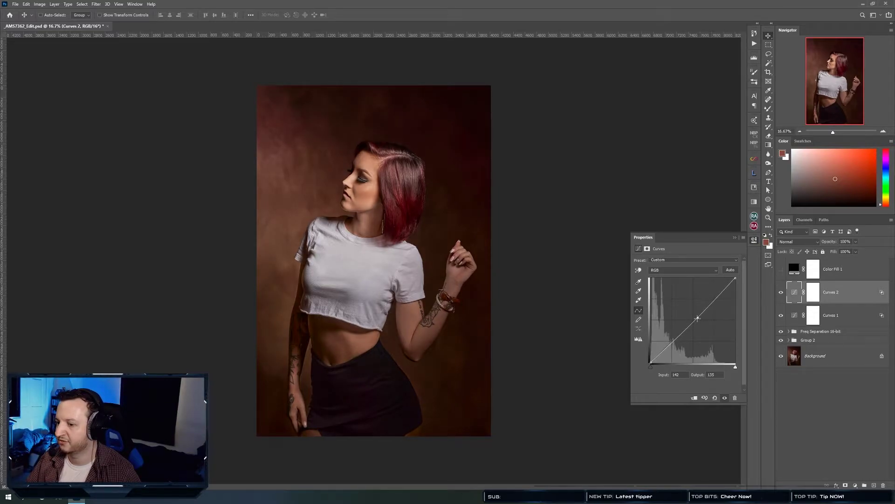
left_click(755, 242)
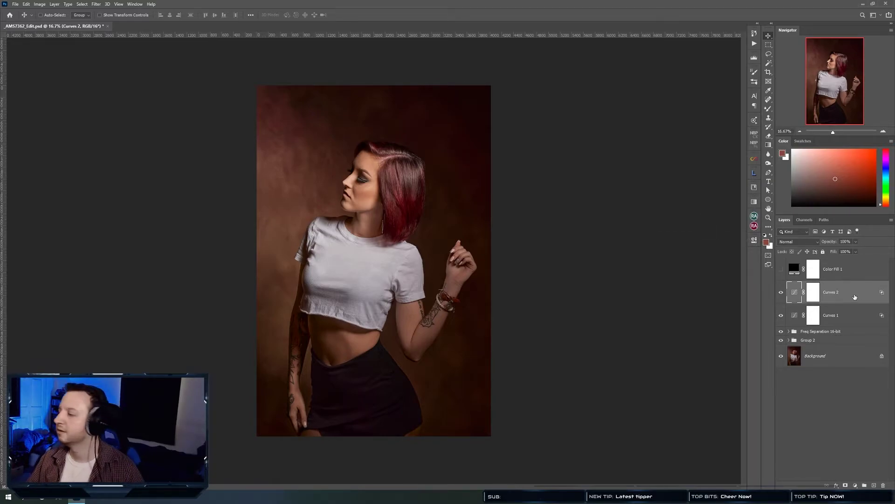
Group the Curves 1 and Curves 2 layers and name the group "general db".
left_click(846, 315, "ctrl")
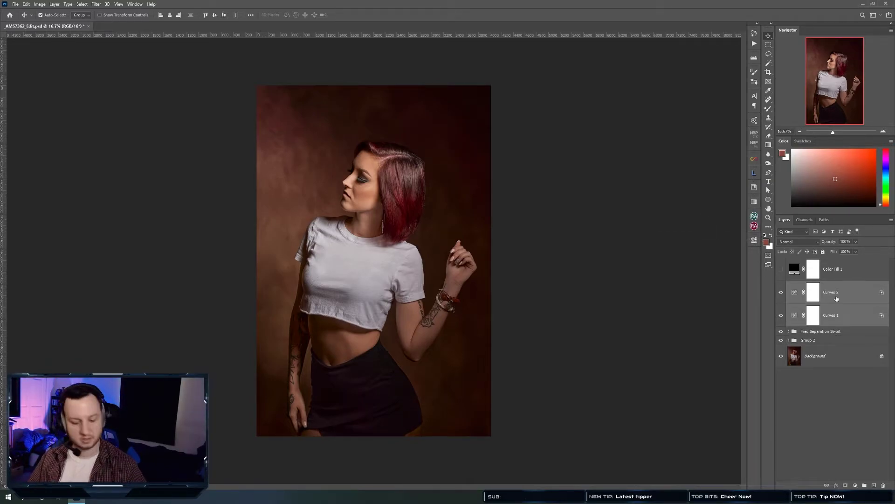
key("ctrl+g")
double_click(808, 284)
type("ge")
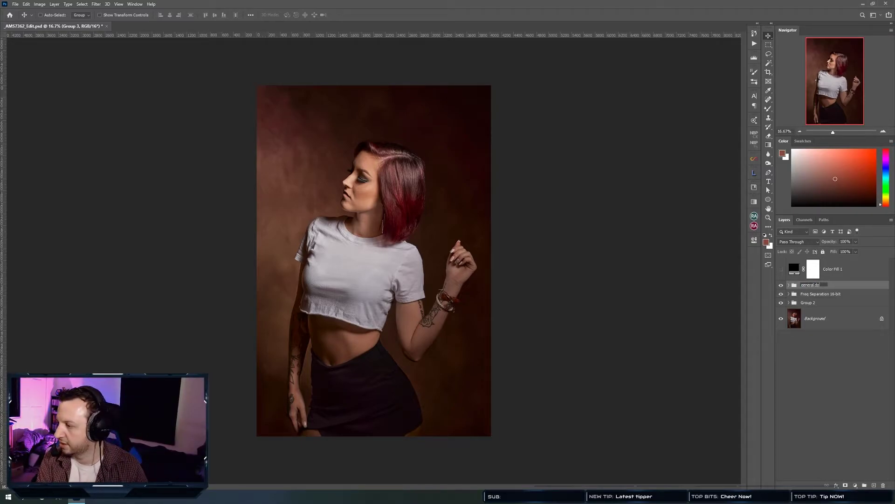
type("neral db")
key("Return")
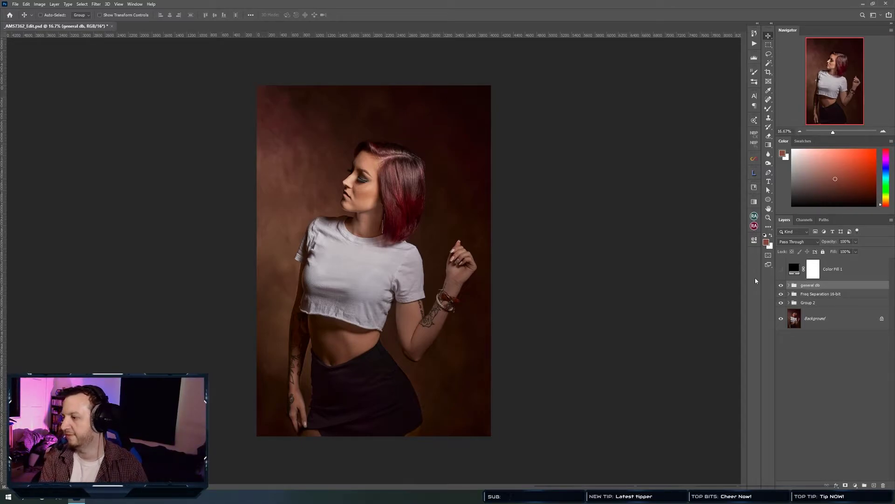
Toggle the general db group's visibility repeatedly to compare the portrait with and without the tonal adjustments.
key("ctrl+comma")
key("ctrl+comma")
key("ctrl+comma")
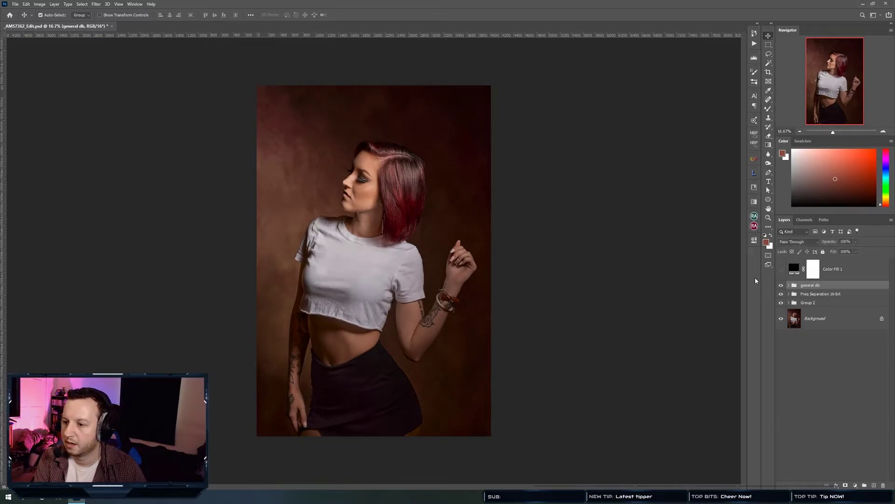
key("ctrl+comma")
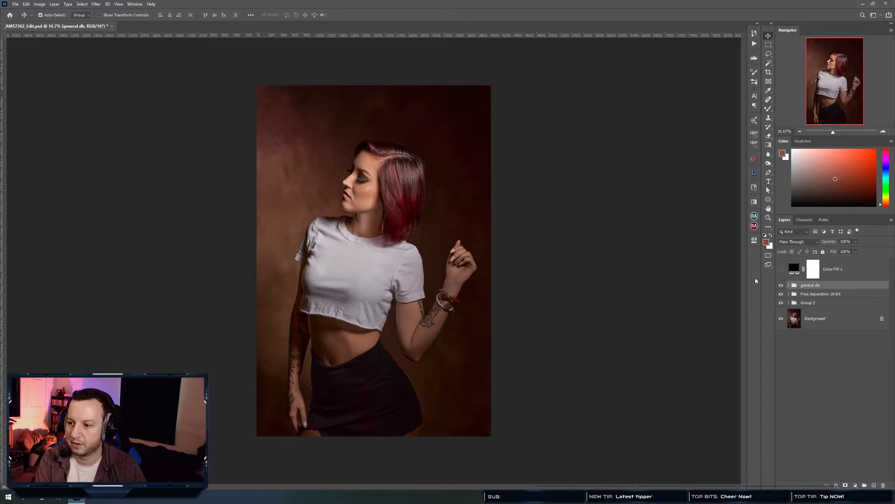
key("ctrl+comma")
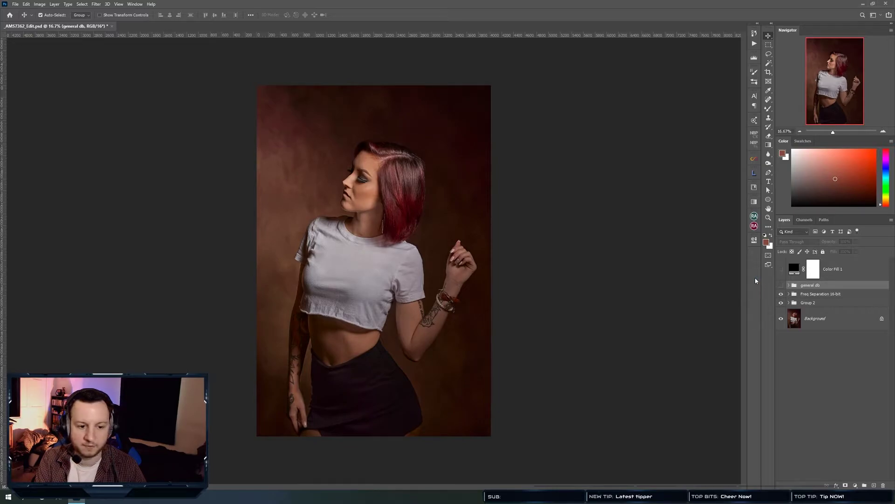
key("ctrl+comma")
key("ctrl+comma")
key("ctrl+comma")
key("ctrl+comma")
key("ctrl+comma")
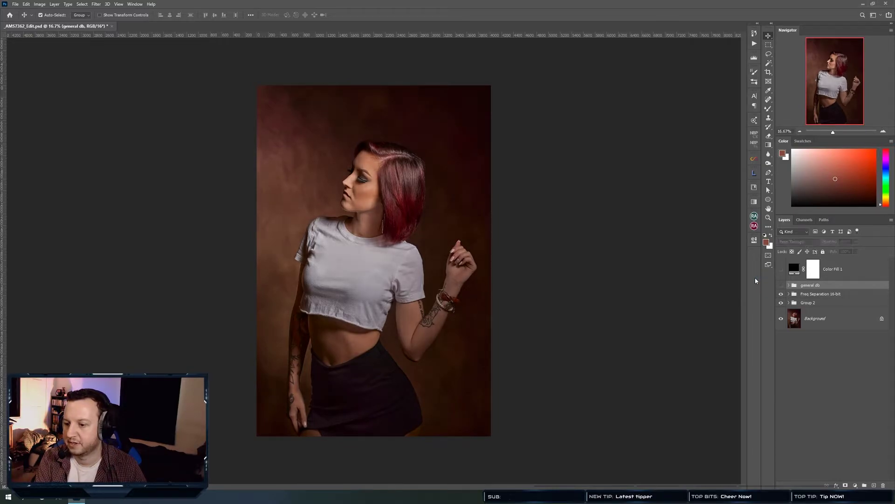
key("ctrl+comma")
key("ctrl+comma")
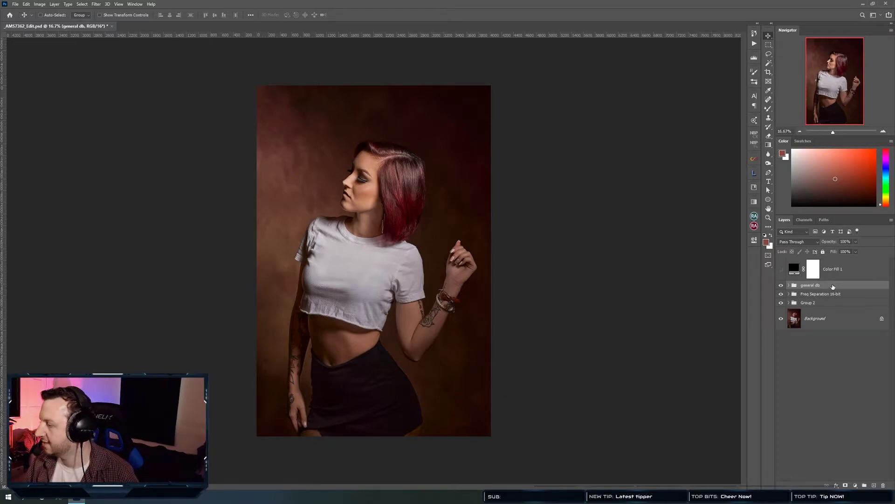
Expand the general db group and toggle its Curves layers to compare their individual effects on the face and hair.
left_click_drag(359, 178, 379, 245)
left_click(788, 285)
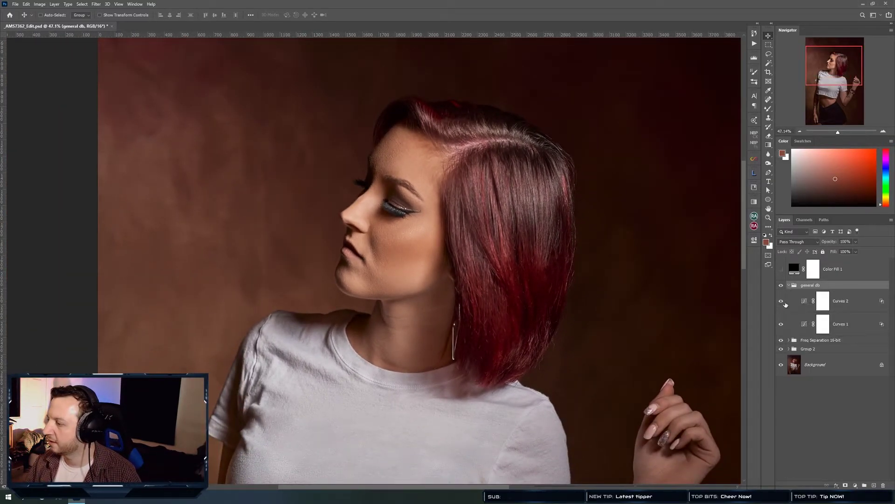
left_click(780, 302)
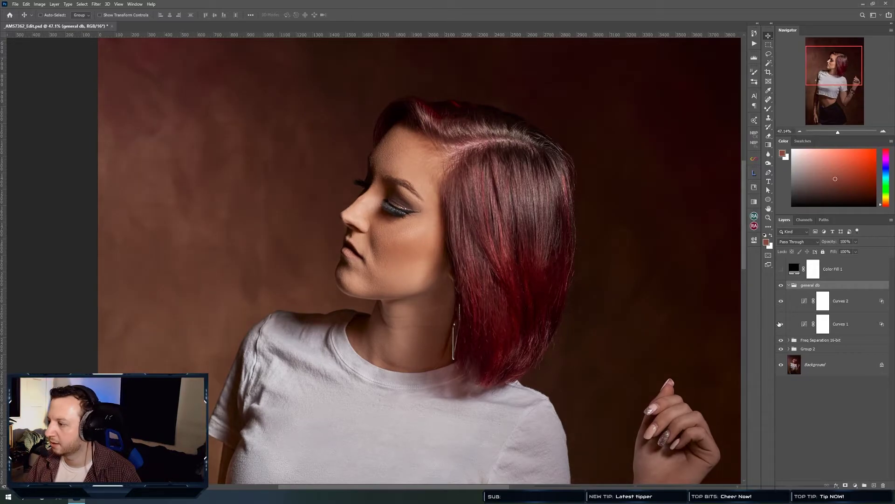
left_click(780, 323)
left_click(780, 324)
left_click(783, 326)
left_click(781, 324)
Reduce the Curves 1 brightening by moving its midpoint to input 127, output 135, and compare the layer on and off.
double_click(803, 323)
left_click_drag(691, 313, 694, 318)
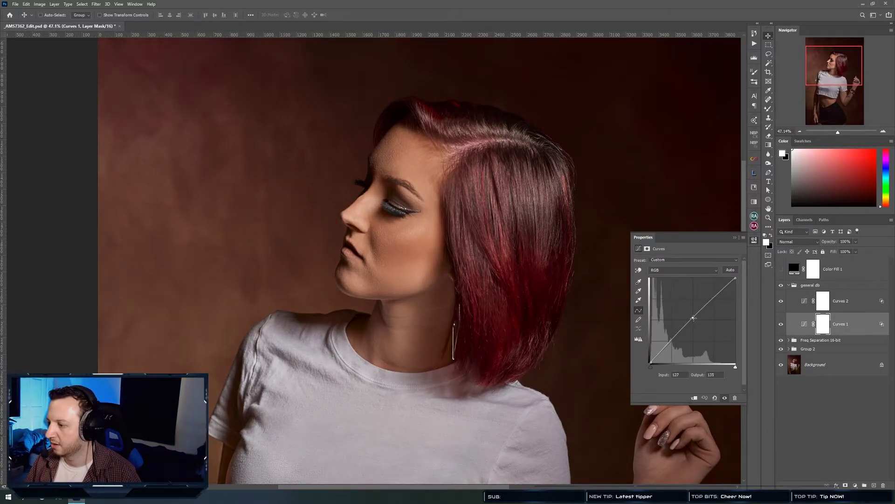
left_click(754, 241)
left_click(781, 325)
left_click(780, 325)
left_click(780, 325)
left_click(780, 325)
Collapse the general db group and examine the skin tones on the face, arms and torso.
left_click_drag(632, 326, 384, 298)
left_click(384, 299)
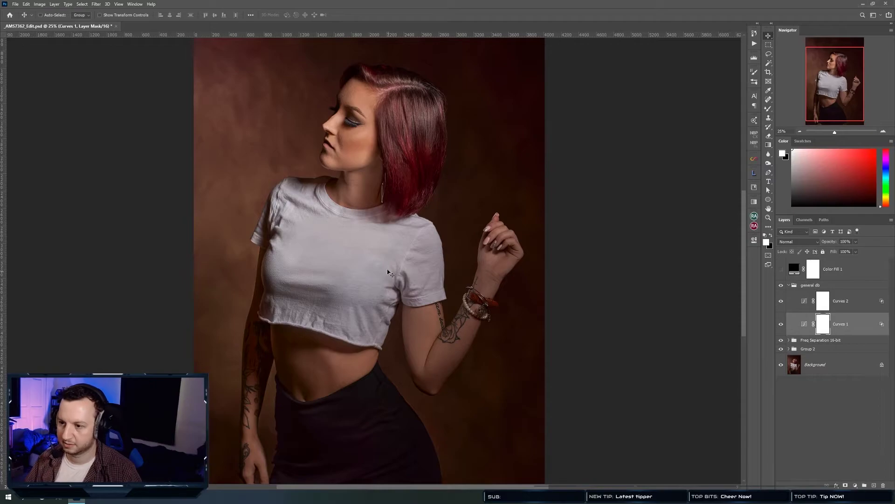
left_click(790, 286)
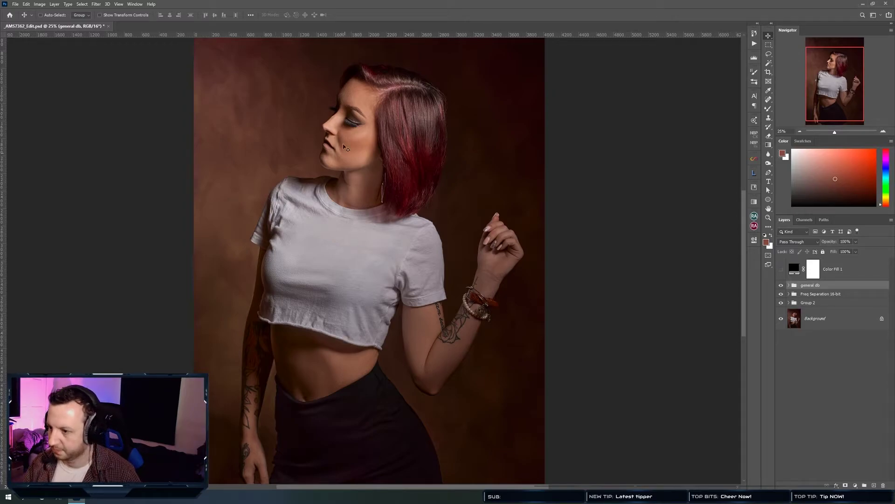
key("ctrl+0")
left_click(338, 177)
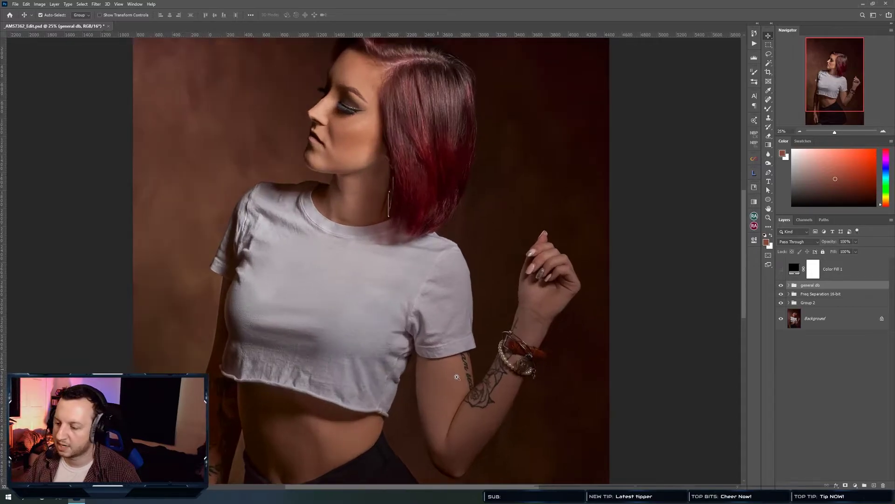
left_click_drag(429, 381, 429, 373)
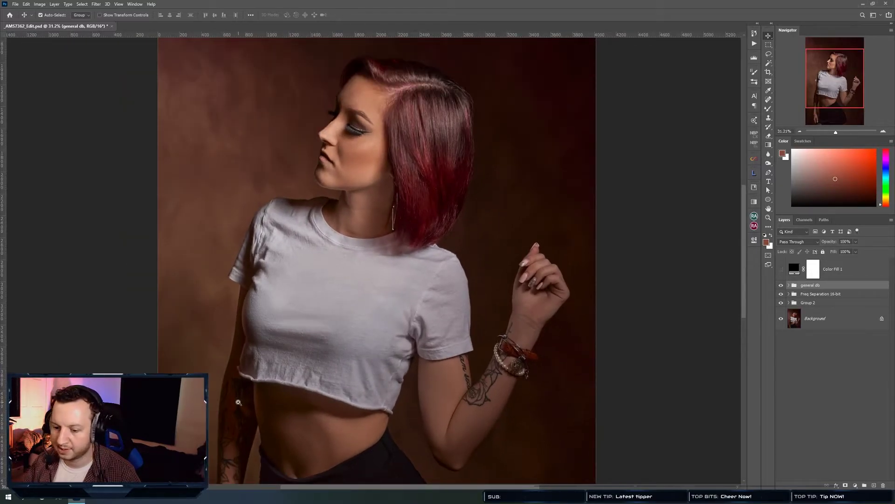
key("ctrl+0")
Add a Hue/Saturation adjustment layer above the general db group and lower its saturation to about -26.
left_click_drag(289, 341, 311, 293)
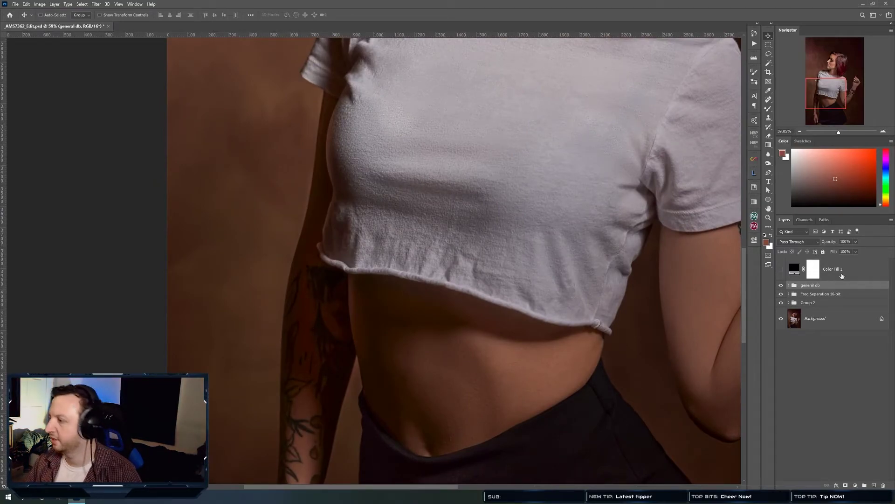
left_click(856, 484)
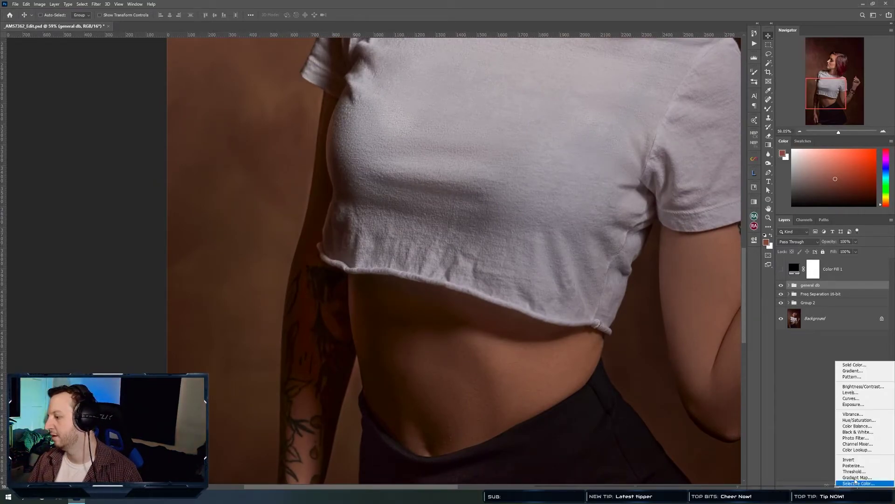
left_click(858, 422)
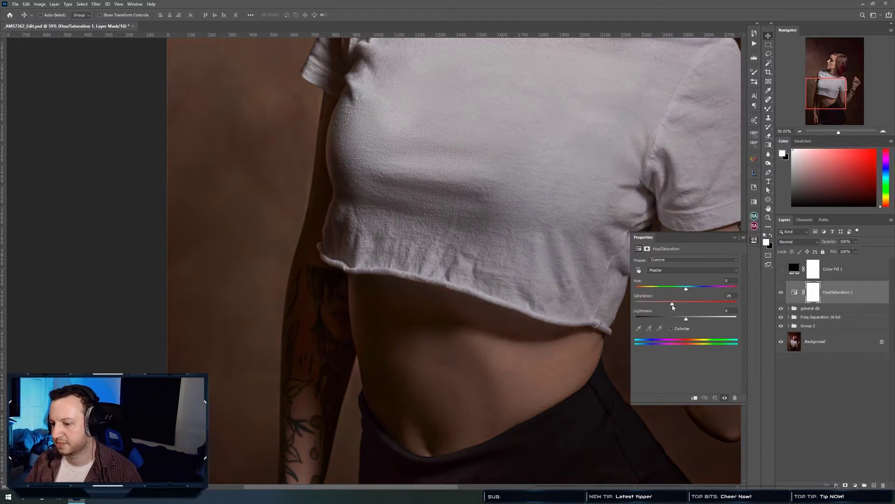
left_click(750, 240)
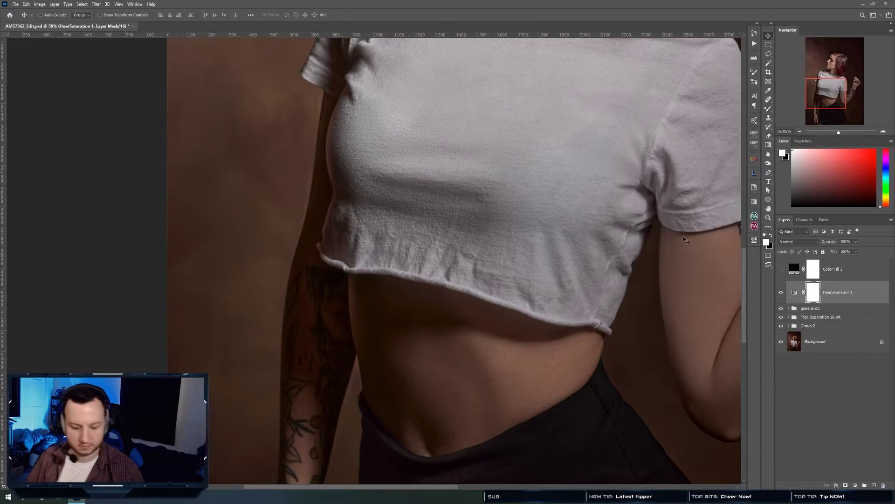
Invert the Hue/Saturation mask and paint white with the Brush tool over the shadowed tattooed forearm to desaturate it.
key("ctrl+i")
key("b")
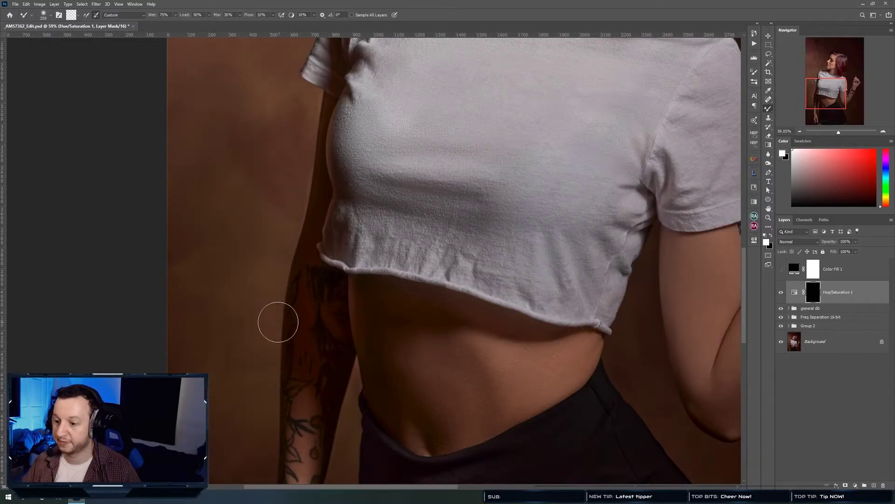
key("c")
key("b")
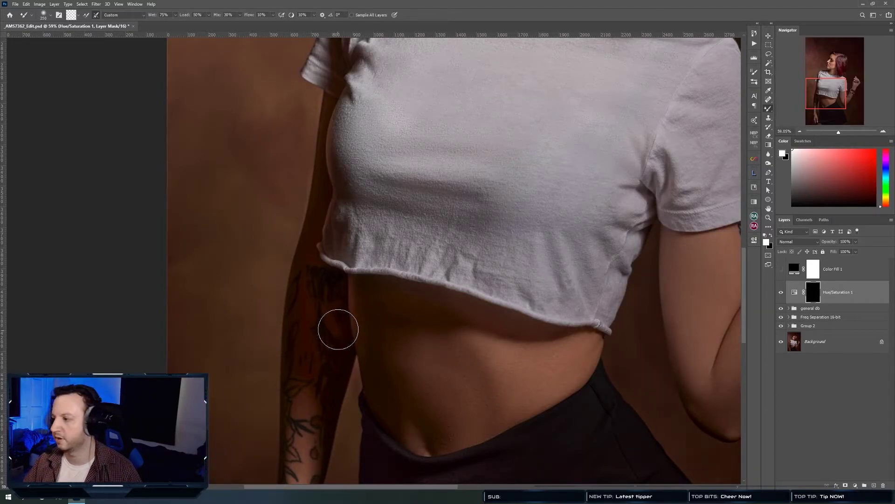
right_click(769, 110)
left_click(793, 110)
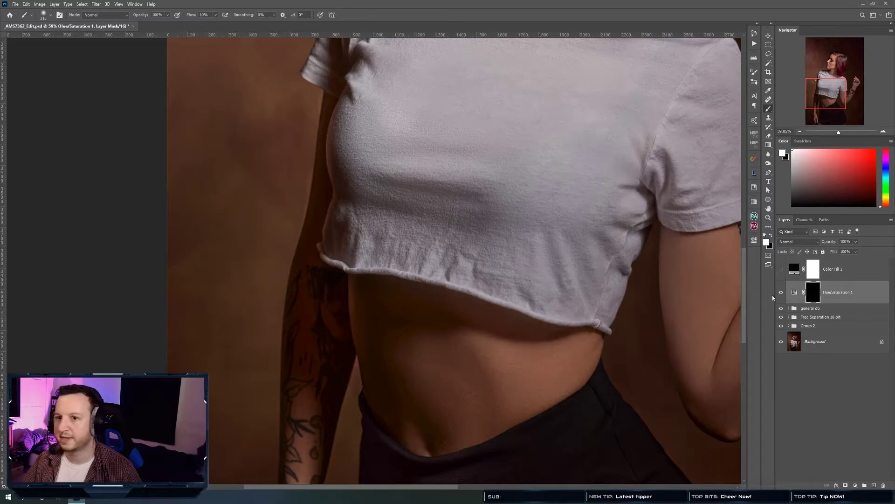
mouse_move(313, 325)
left_mouse_down()
mouse_move(308, 388)
mouse_move(312, 299)
mouse_move(294, 424)
mouse_move(301, 357)
mouse_move(304, 432)
mouse_move(324, 323)
mouse_move(323, 383)
mouse_move(332, 298)
mouse_move(325, 283)
mouse_move(325, 373)
mouse_move(333, 287)
mouse_move(326, 352)
mouse_move(300, 328)
mouse_move(303, 271)
mouse_move(286, 415)
mouse_move(311, 223)
mouse_move(298, 384)
mouse_move(297, 363)
mouse_move(328, 287)
mouse_move(332, 438)
mouse_move(337, 338)
mouse_move(320, 437)
left_mouse_up()
Toggle the Hue/Saturation 1 layer's visibility to compare the arm's colour against the rest of the body.
scroll(321, 437, "down", 5)
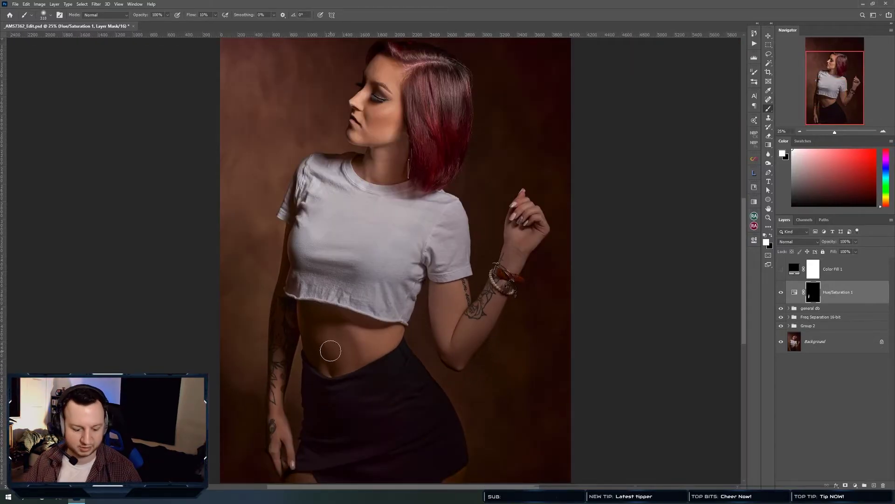
key("v")
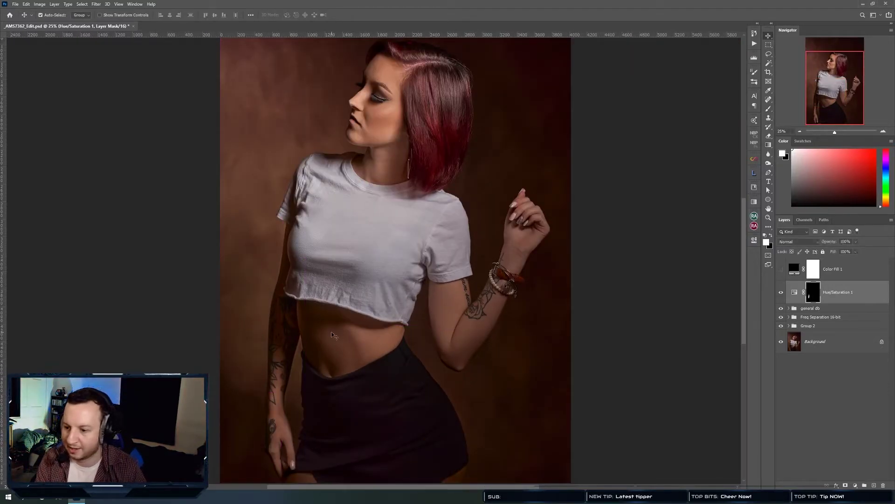
key("ctrl+comma")
key("ctrl+comma")
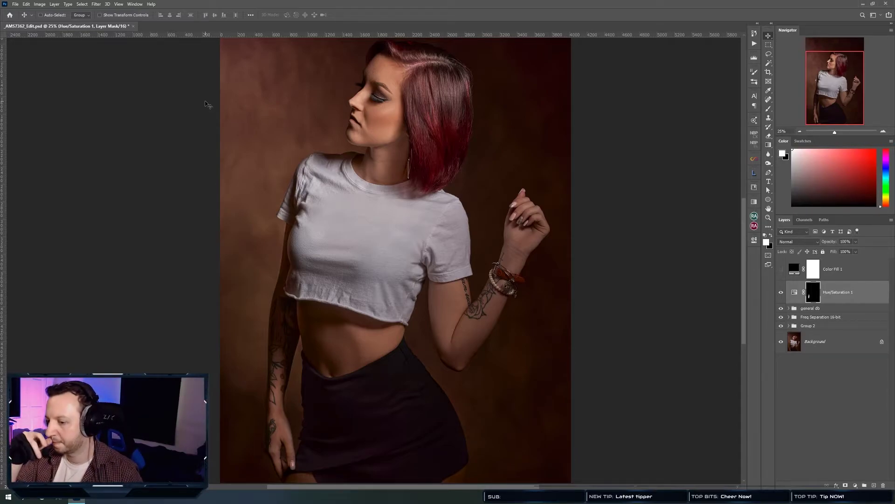
Add a Vibrance adjustment layer above the Hue/Saturation layer and raise its vibrance to about +65.
scroll(347, 202, "down", 3)
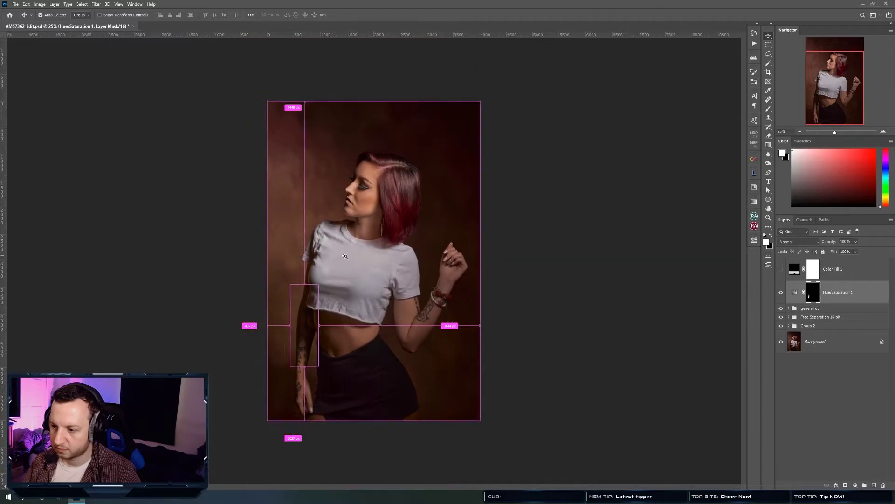
scroll(345, 272, "up", 1)
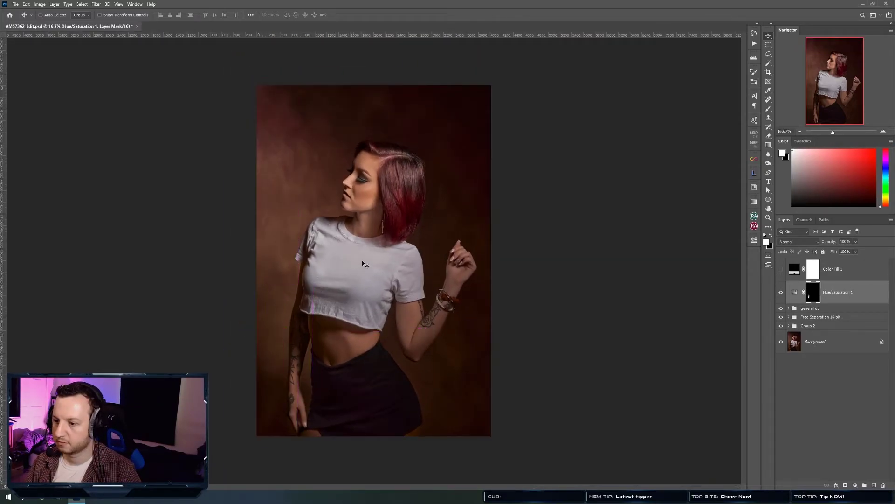
left_click(795, 295)
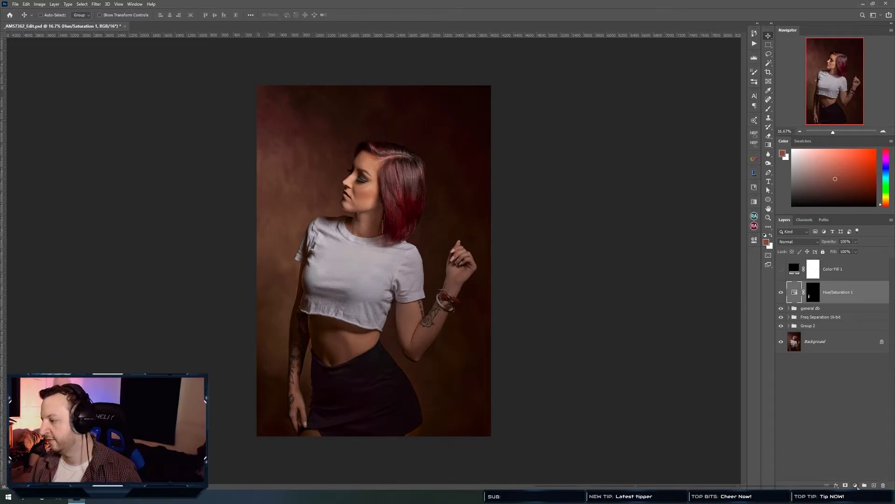
left_click(856, 485)
left_click(865, 416)
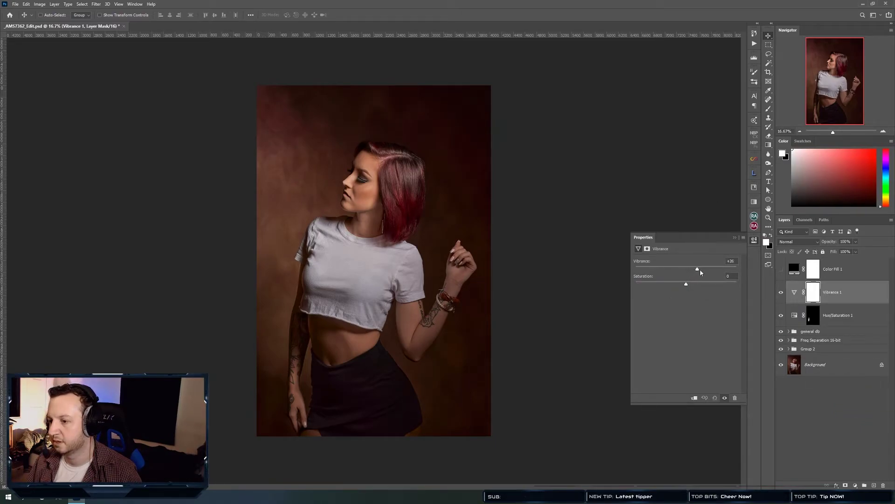
mouse_move(714, 271)
left_mouse_down()
mouse_move(703, 271)
mouse_move(720, 274)
left_mouse_up()
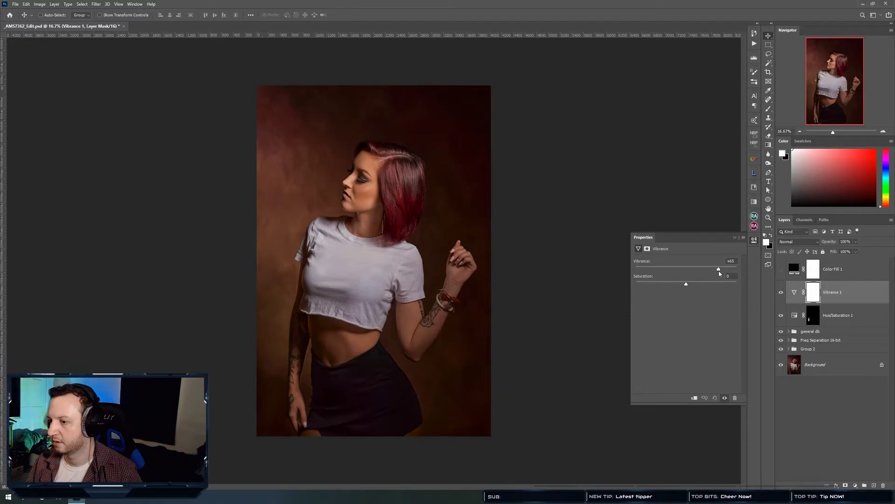
left_click(754, 239)
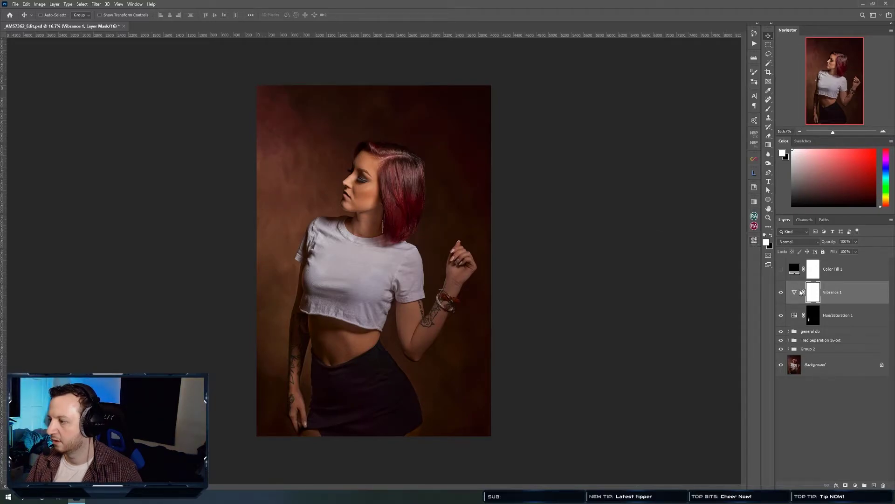
Invert the Vibrance mask and paint white with the Brush tool over the red hair to intensify its colour.
key("ctrl+i")
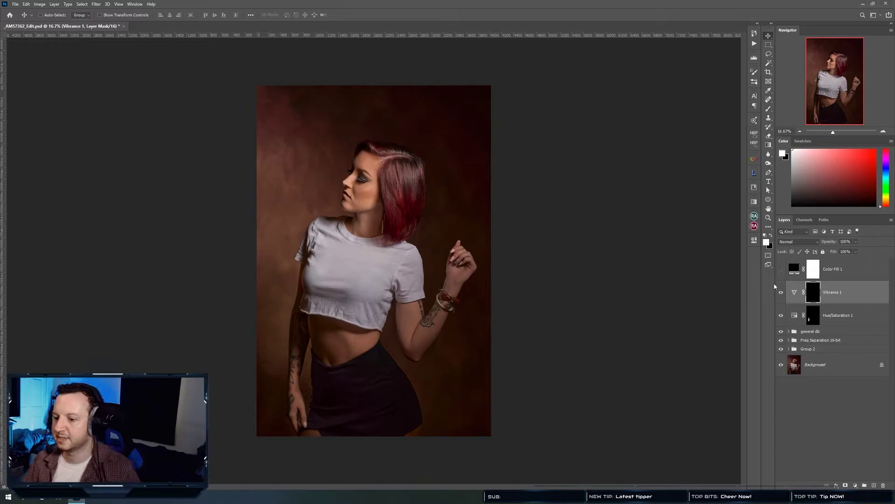
scroll(396, 178, "up", 4)
key("b")
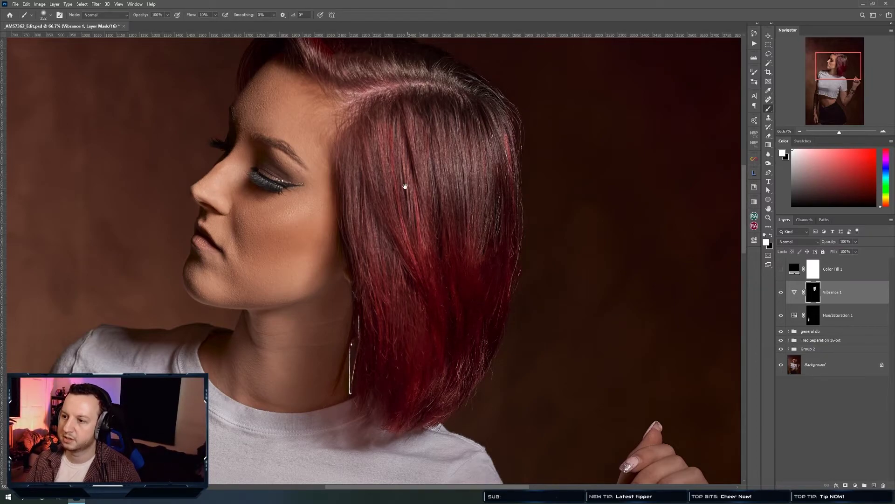
left_click_drag(407, 190, 423, 311)
left_click_drag(349, 195, 321, 163)
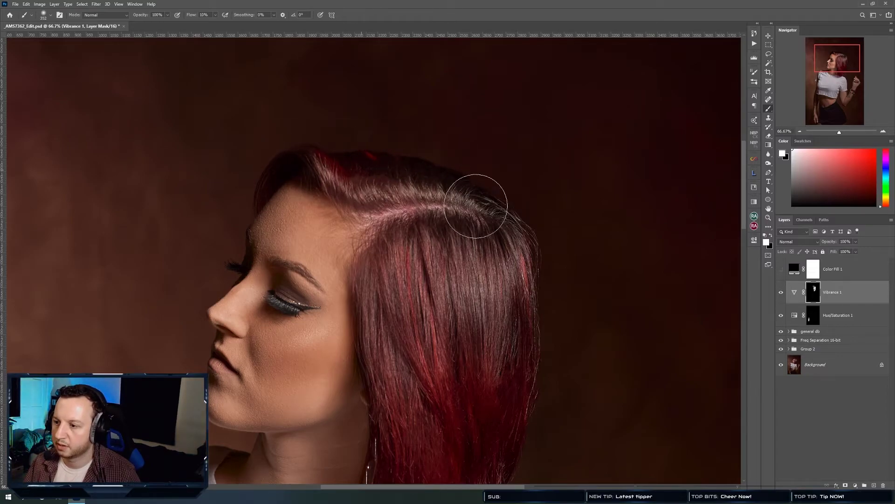
left_click_drag(473, 346, 398, 262)
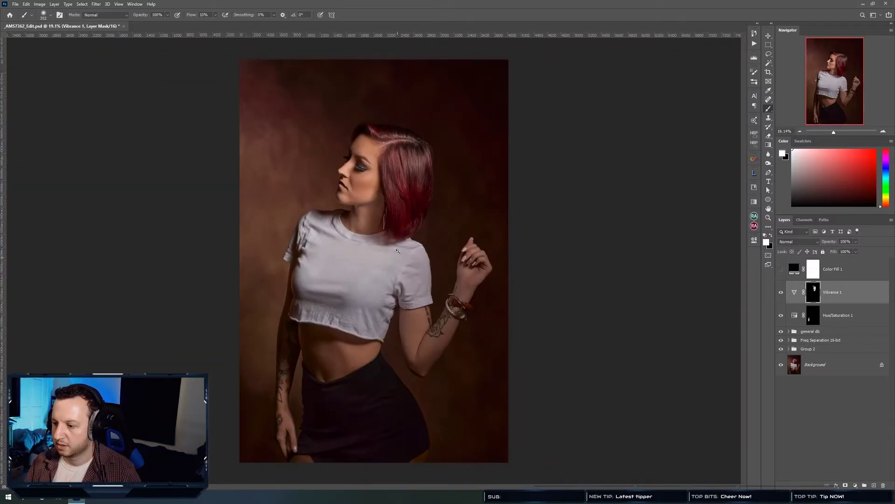
Toggle the Vibrance 1 layer's visibility to compare the hair colour with and without the adjustment.
left_click(393, 214)
key("v")
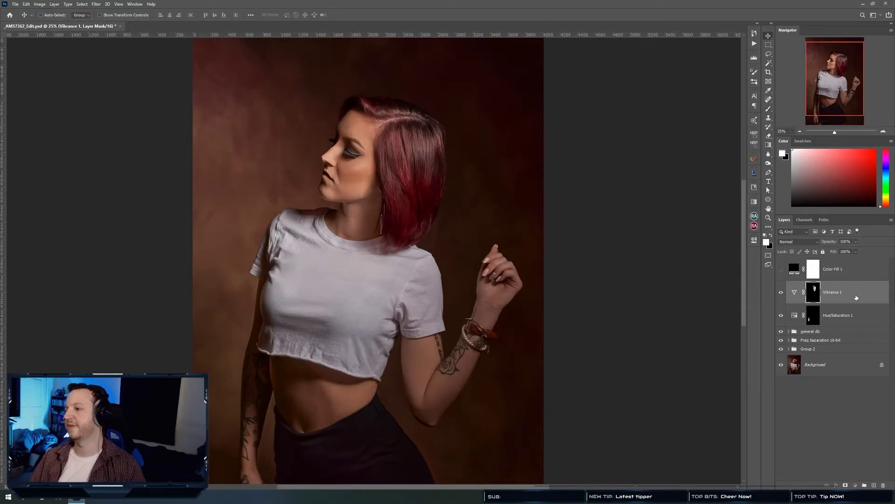
key("ctrl+comma")
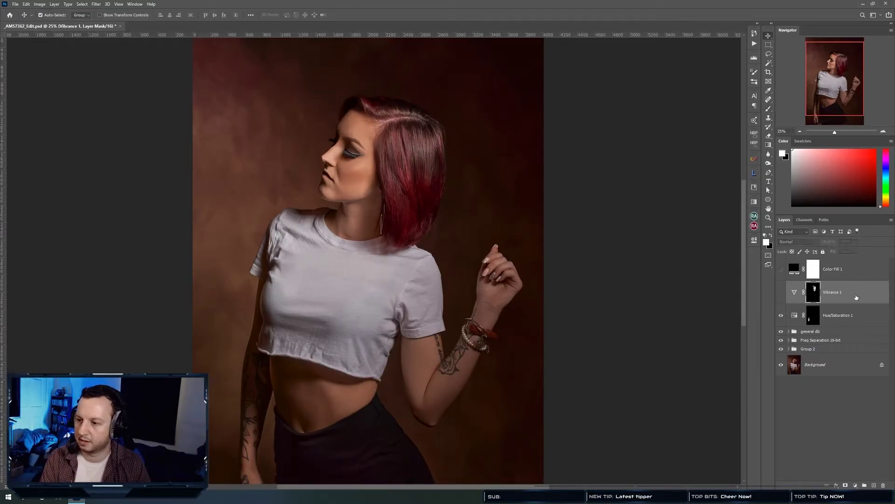
key("ctrl+comma")
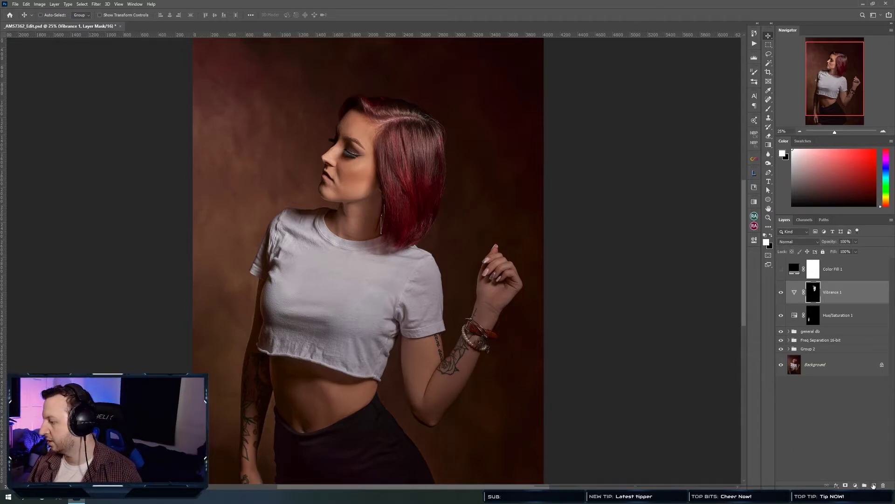
left_click(856, 485)
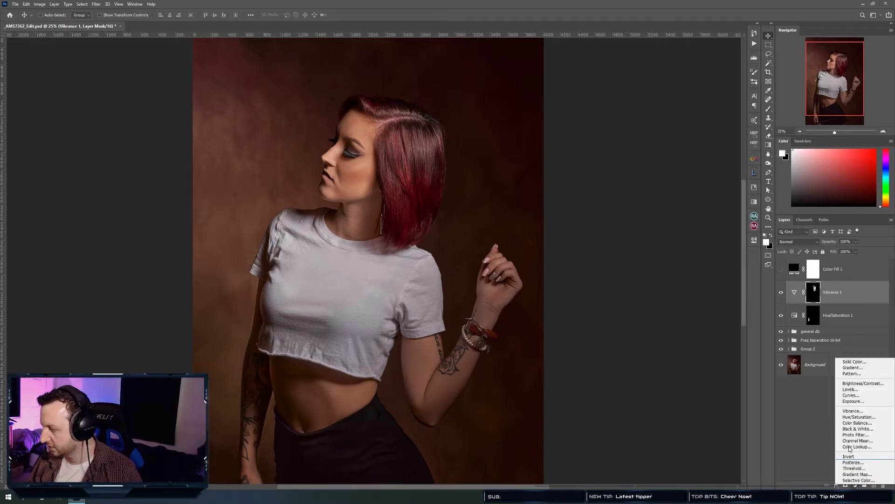
left_click(862, 395)
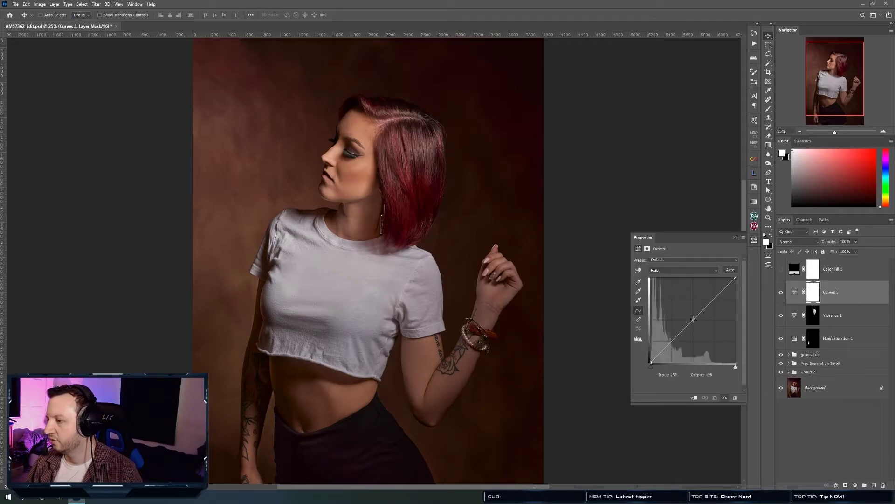
left_click_drag(691, 321, 699, 326)
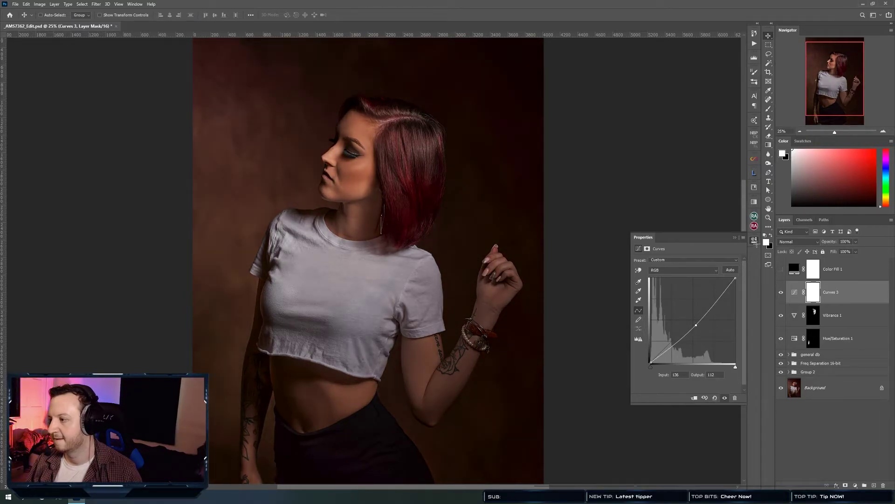
left_click(754, 240)
key("Delete")
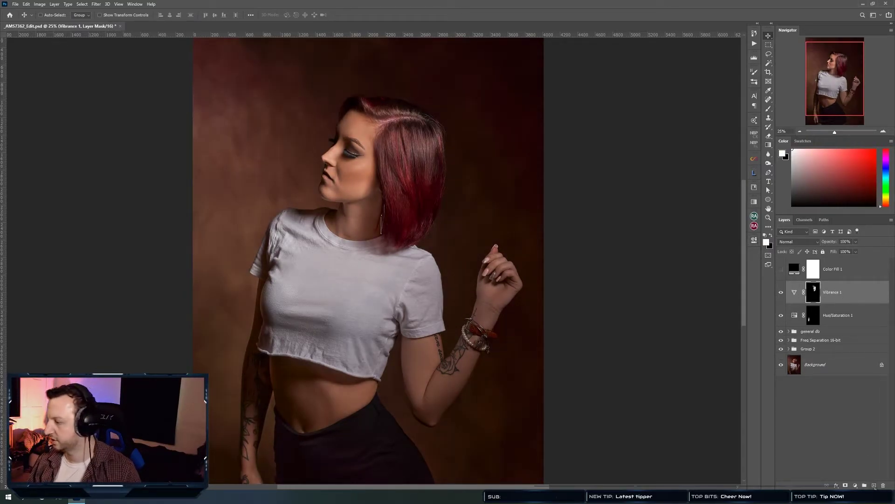
Create a new empty layer above Vibrance 1 and set its blend mode to Soft Light.
left_click(874, 486)
left_click(809, 242)
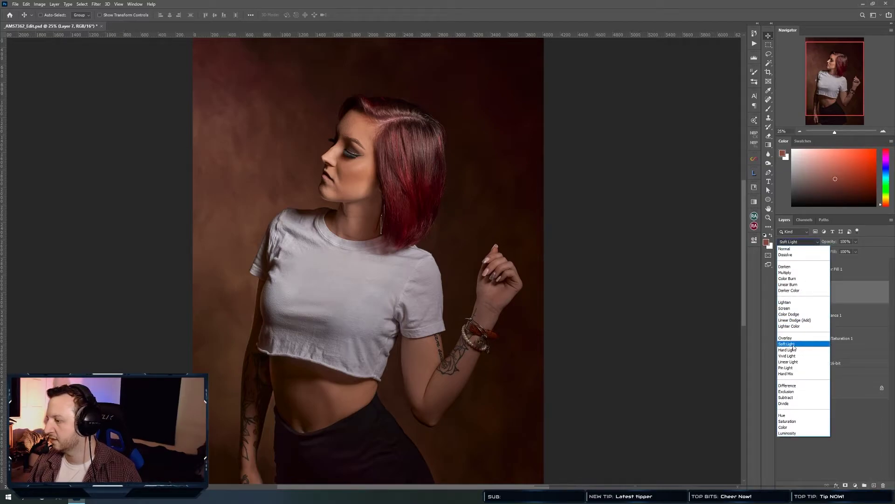
left_click(792, 344)
Paint black at low flow along the hair parting on the Soft Light layer to darken the exposed scalp.
key("s")
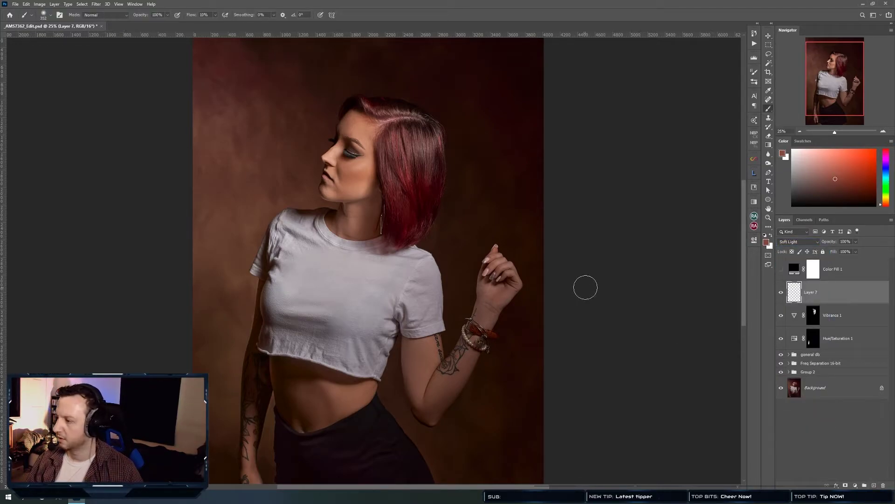
key("x")
key("b")
scroll(392, 118, "up", 5)
mouse_move(392, 117)
left_mouse_down()
mouse_move(379, 256)
mouse_move(336, 260)
left_mouse_up()
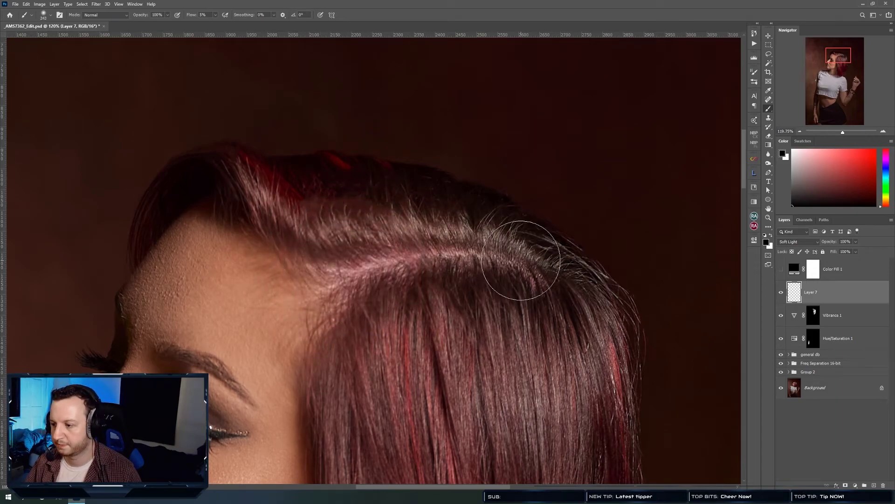
left_click_drag(519, 256, 480, 249)
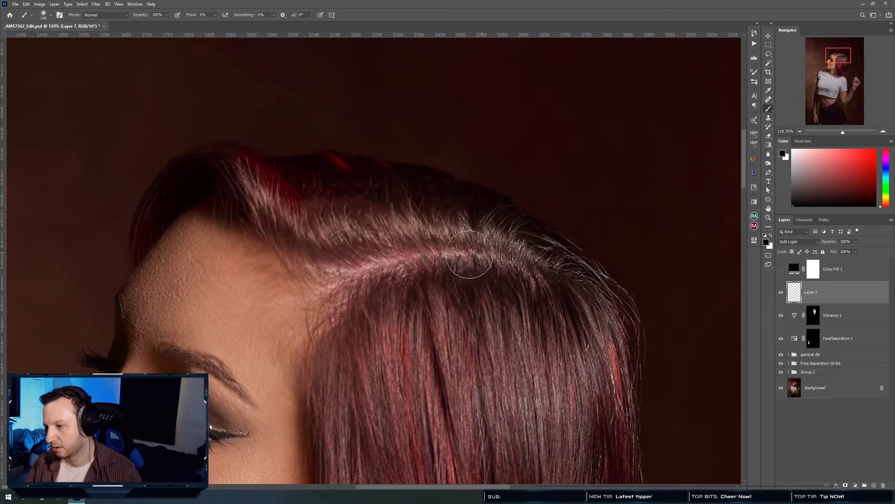
mouse_move(426, 255)
left_mouse_down()
mouse_move(473, 253)
mouse_move(410, 254)
mouse_move(345, 282)
mouse_move(356, 279)
mouse_move(322, 328)
mouse_move(355, 271)
mouse_move(325, 265)
mouse_move(373, 261)
mouse_move(347, 263)
left_mouse_up()
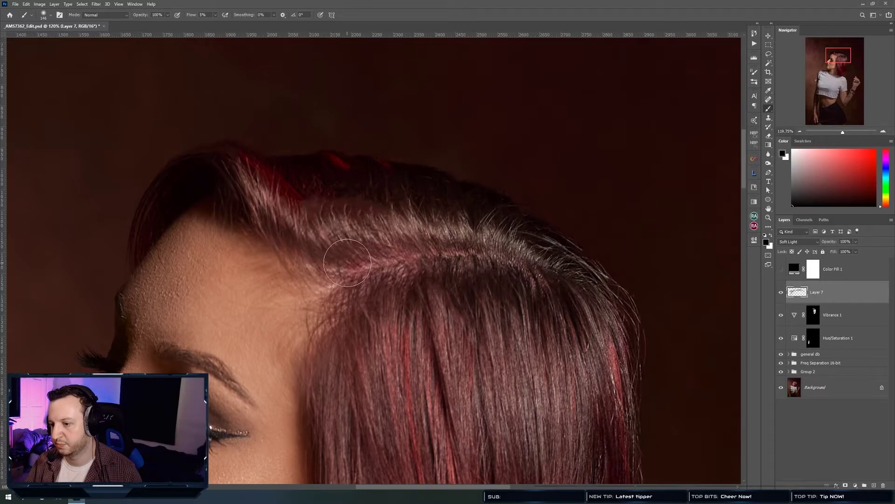
mouse_move(539, 275)
left_mouse_down()
mouse_move(521, 284)
mouse_move(532, 276)
mouse_move(536, 287)
mouse_move(496, 258)
mouse_move(545, 262)
mouse_move(474, 234)
mouse_move(498, 241)
mouse_move(363, 235)
mouse_move(377, 226)
mouse_move(351, 224)
mouse_move(473, 223)
mouse_move(552, 263)
mouse_move(581, 291)
mouse_move(450, 247)
mouse_move(369, 269)
left_mouse_up()
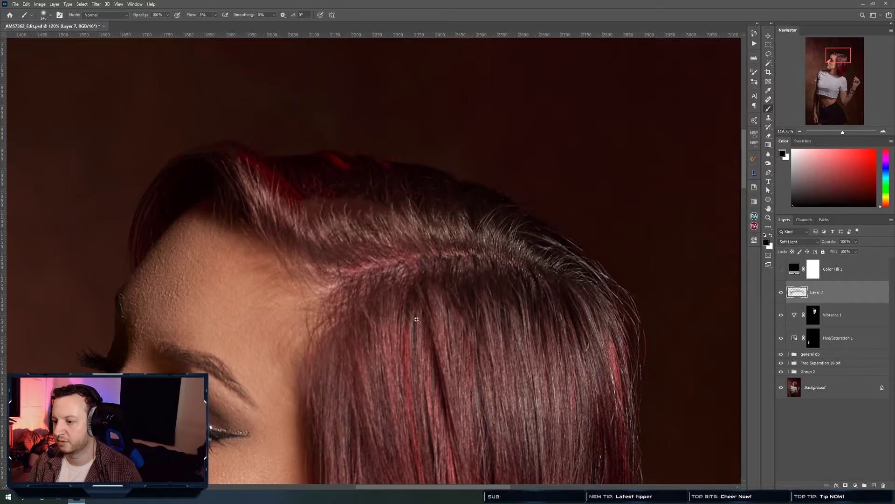
scroll(419, 318, "down", 5)
scroll(404, 335, "up", 5)
scroll(404, 336, "down", 1)
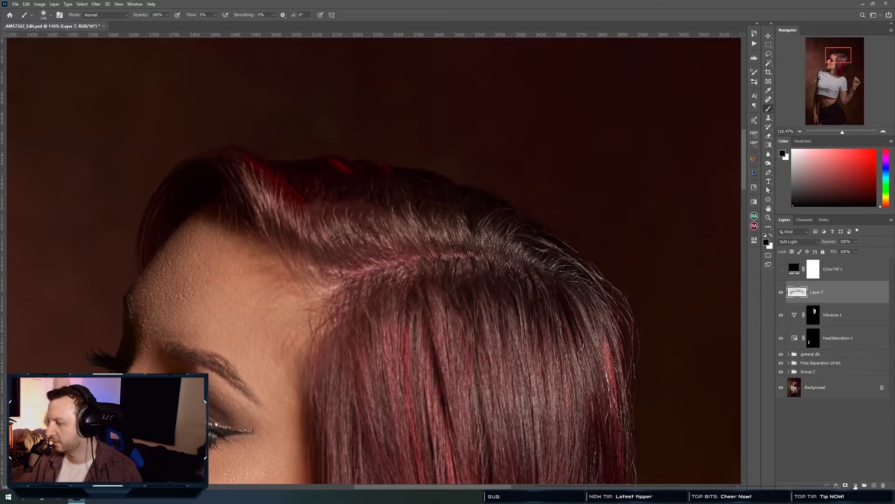
Add a Hue/Saturation adjustment layer above the Soft Light layer.
left_click(855, 485)
left_click(856, 421)
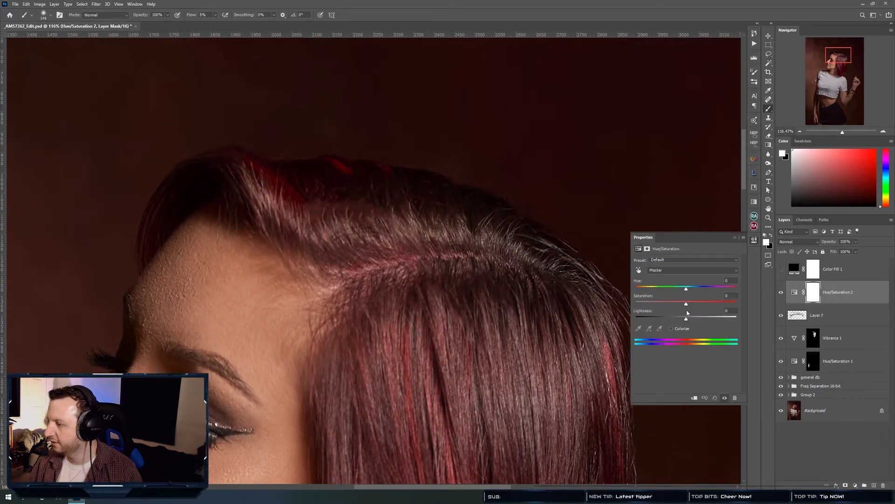
left_click(839, 303, "alt")
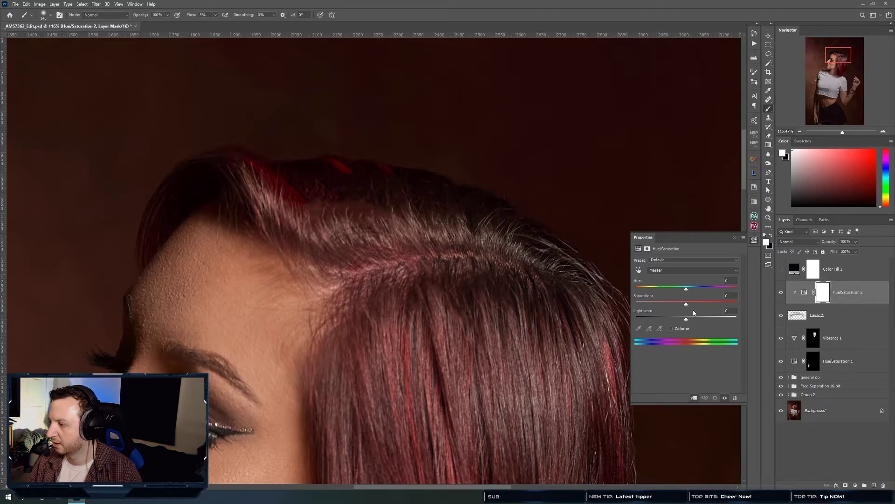
left_click_drag(687, 304, 660, 304)
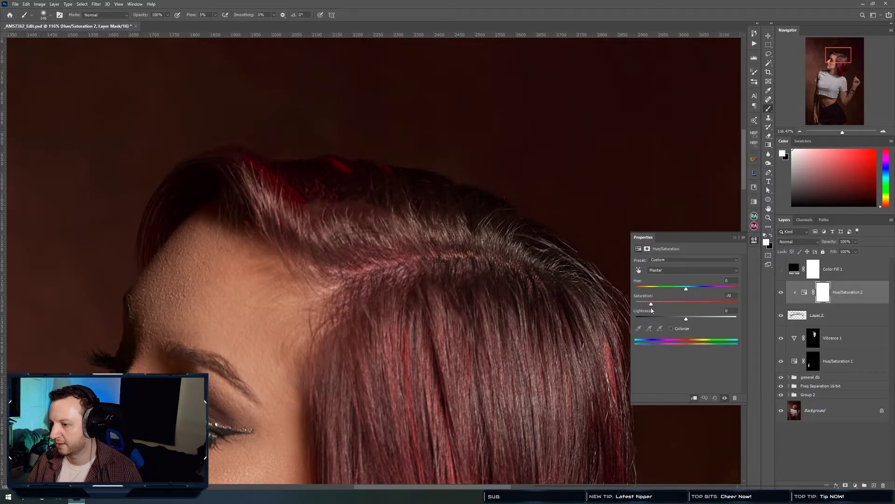
left_click(838, 302, "alt")
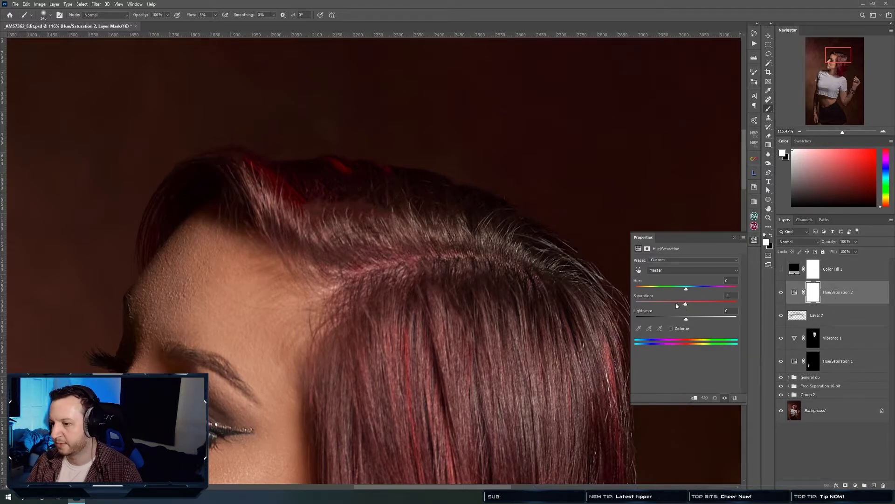
left_click(794, 292)
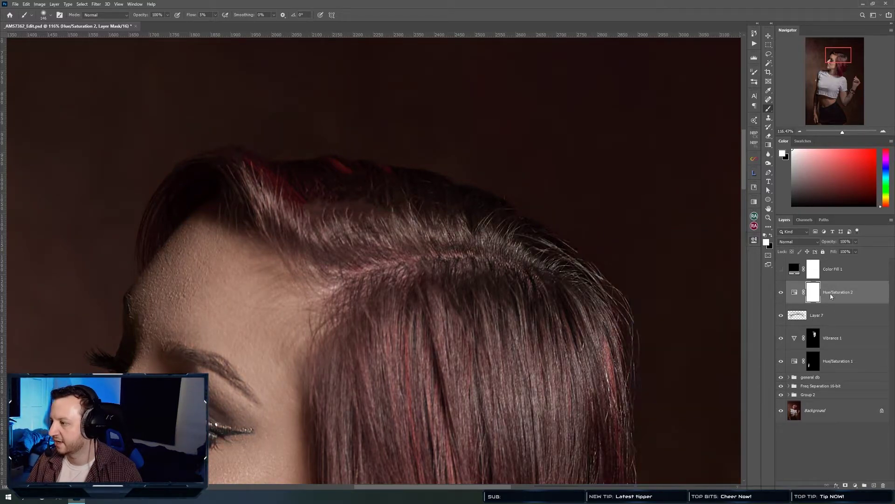
left_click(794, 293)
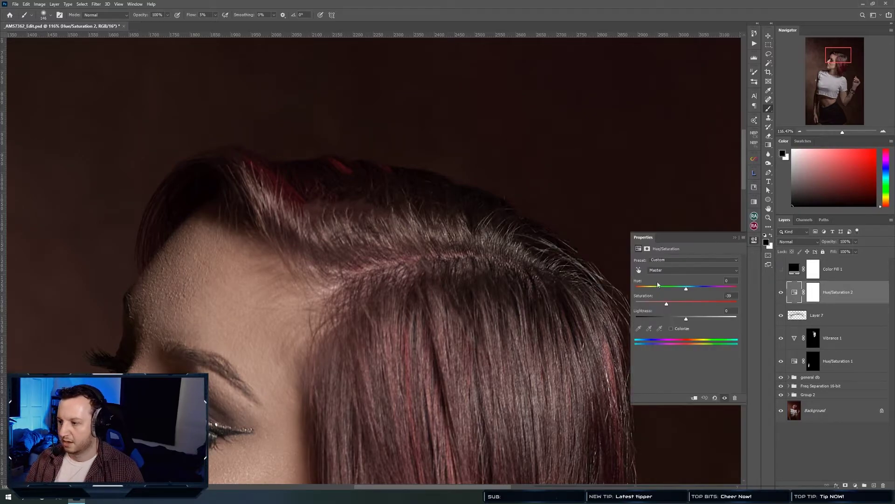
left_click(668, 305)
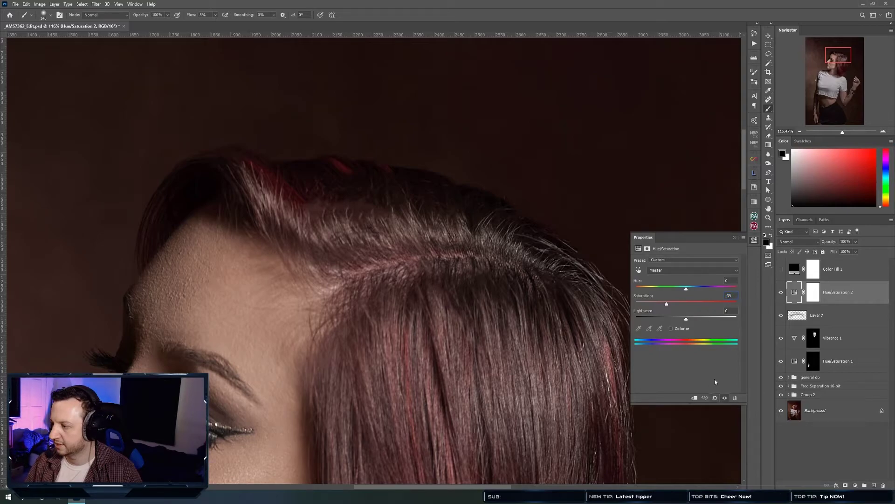
left_click(715, 397)
Lower the saturation of only the Reds to about -33 in the new Hue/Saturation adjustment.
left_click(692, 270)
left_click(662, 280)
mouse_move(686, 305)
left_mouse_down()
mouse_move(666, 305)
mouse_move(673, 304)
left_mouse_up()
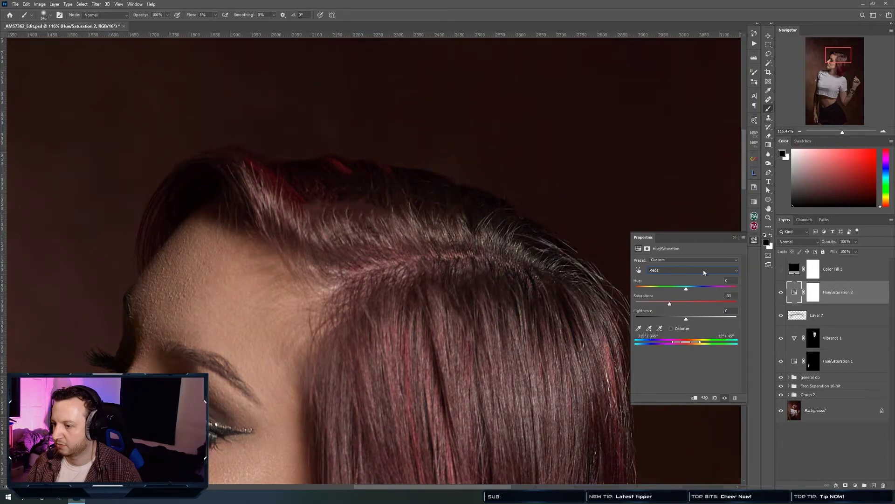
left_click(754, 240)
Invert the Hue/Saturation 2 mask and paint white with a smaller brush along the hair parting to desaturate its reds.
key("x")
left_click(813, 294)
key("ctrl+i")
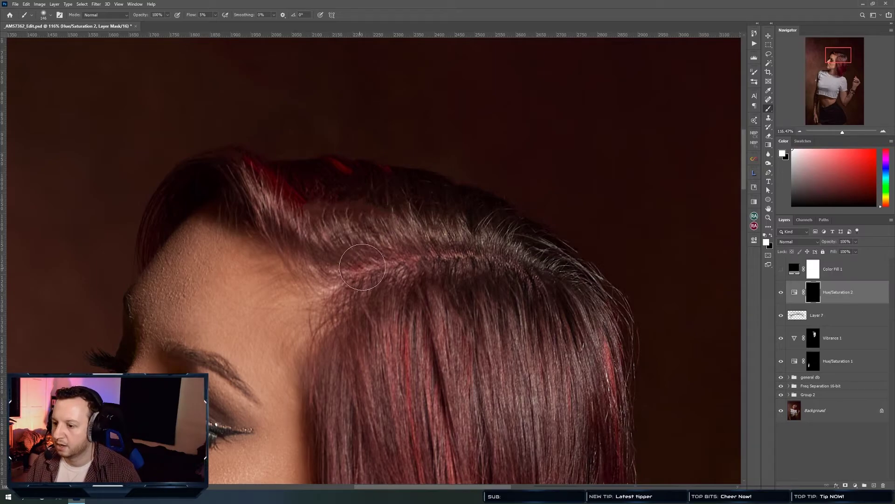
right_click(369, 267, "alt")
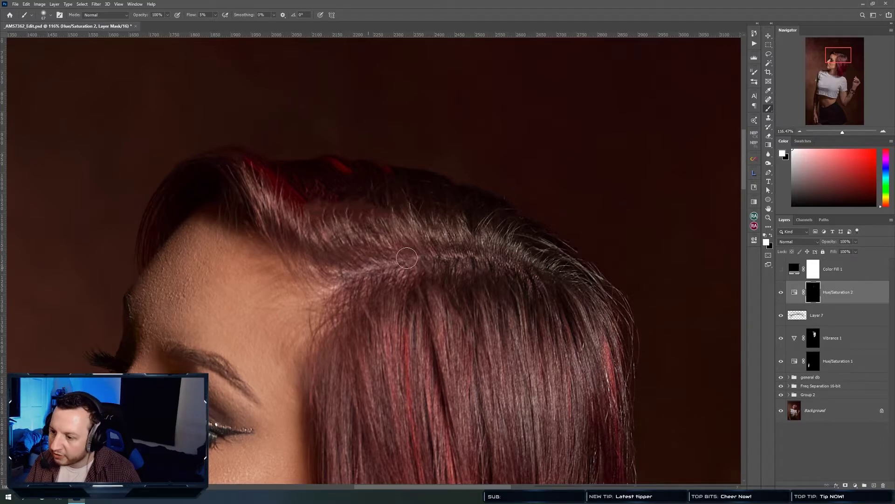
scroll(387, 297, "down", 4)
scroll(387, 296, "down", 5)
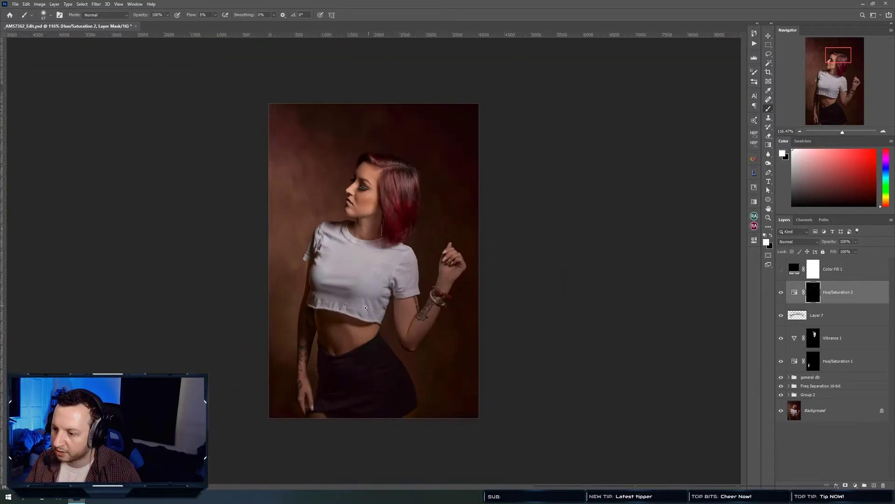
Compare the image without Hue/Saturation 2 and Layer 7, and group all layers from Hue/Saturation 2 down to Hue/Saturation 1.
scroll(387, 297, "up", 1)
key("v")
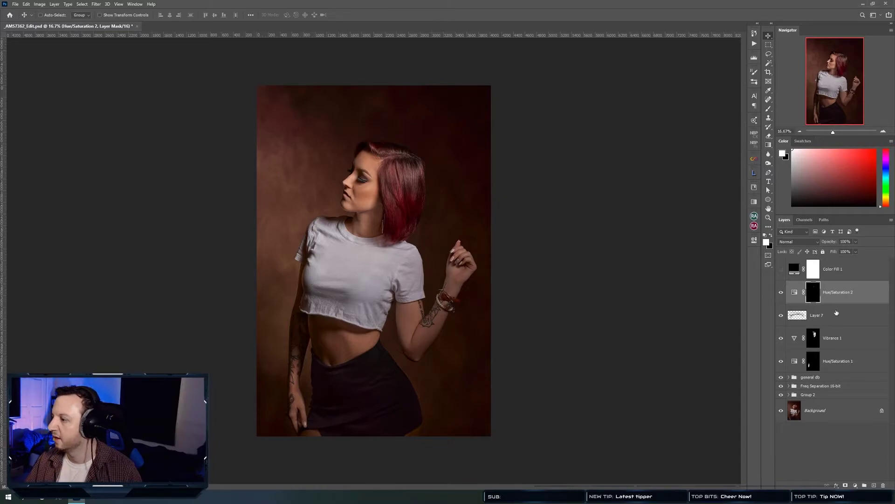
left_click(835, 316, "shift")
key("ctrl+comma")
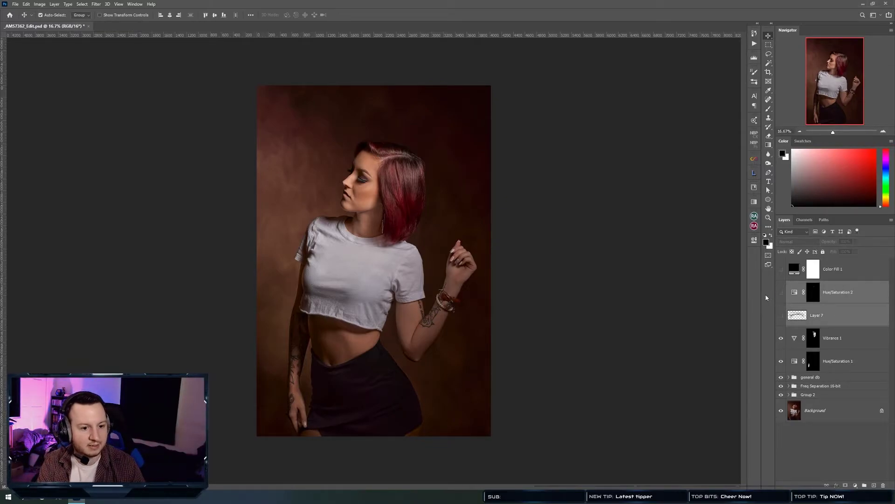
key("ctrl+comma")
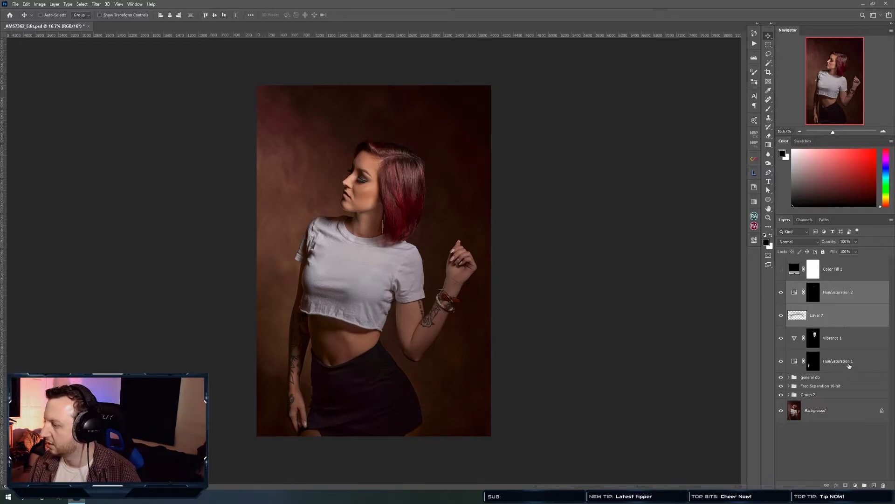
left_click(849, 365, "shift")
key("ctrl+g")
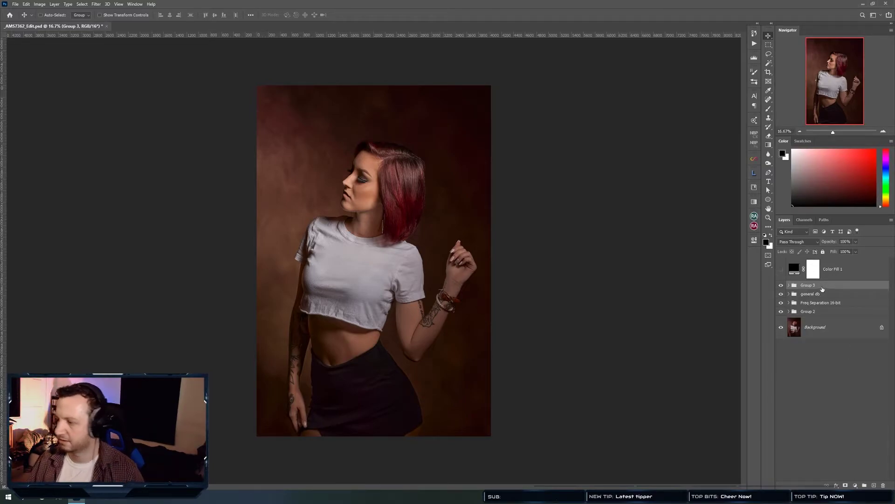
Add a new layer above Group 3 and paint the lips with a dark red sampled from the hair.
key("ctrl")
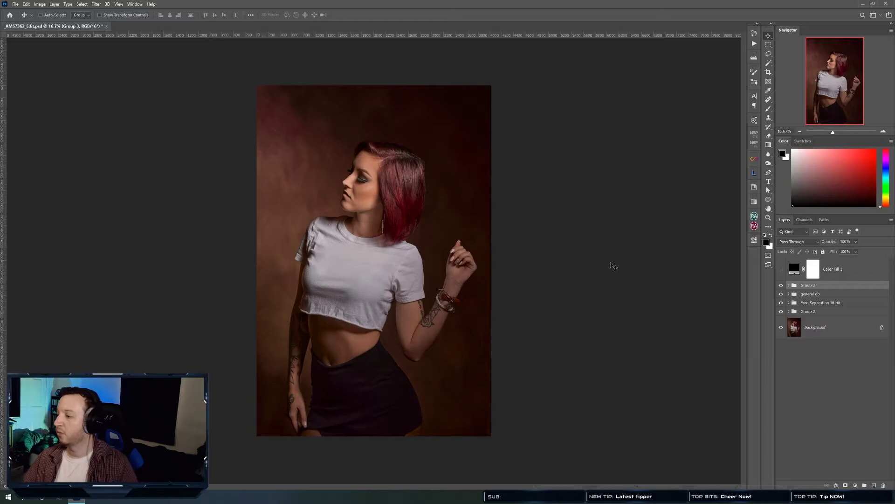
left_click_drag(358, 171, 424, 182)
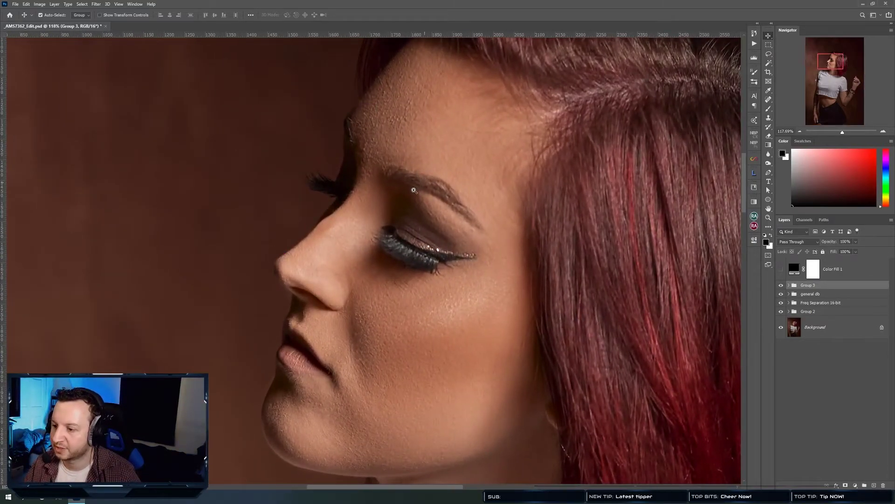
left_click_drag(412, 232, 391, 295)
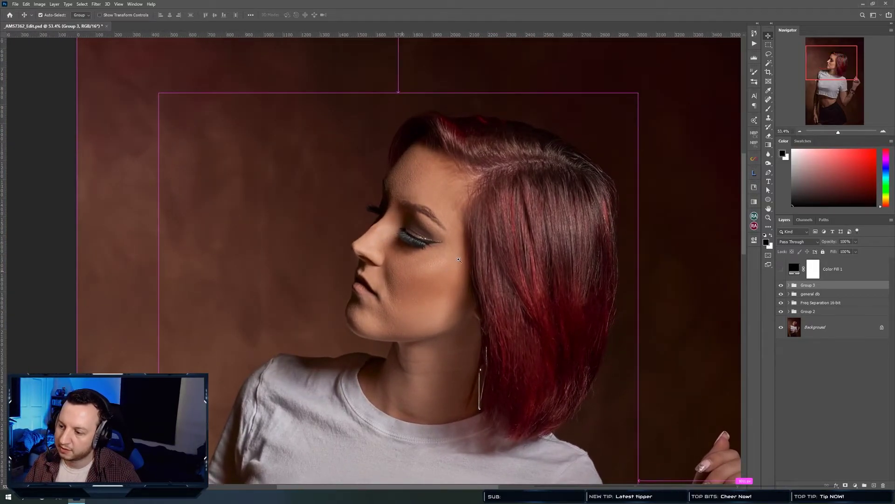
left_click_drag(394, 219, 387, 326)
left_click(874, 485)
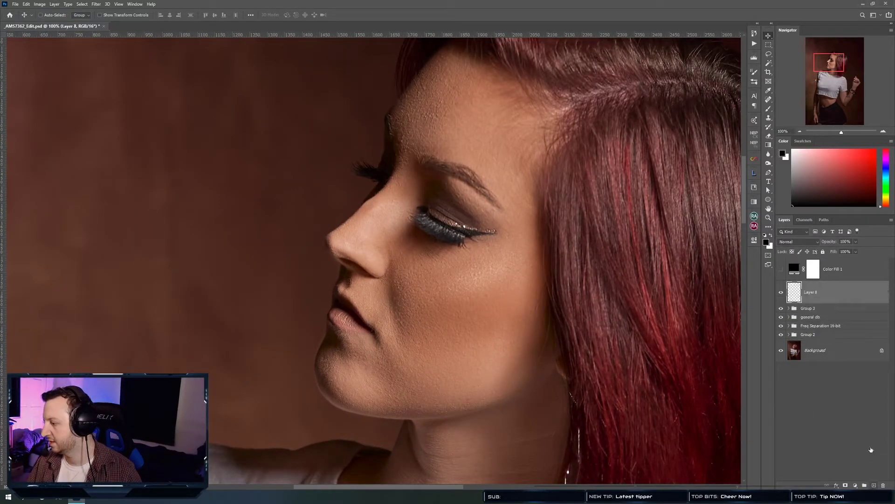
key("b")
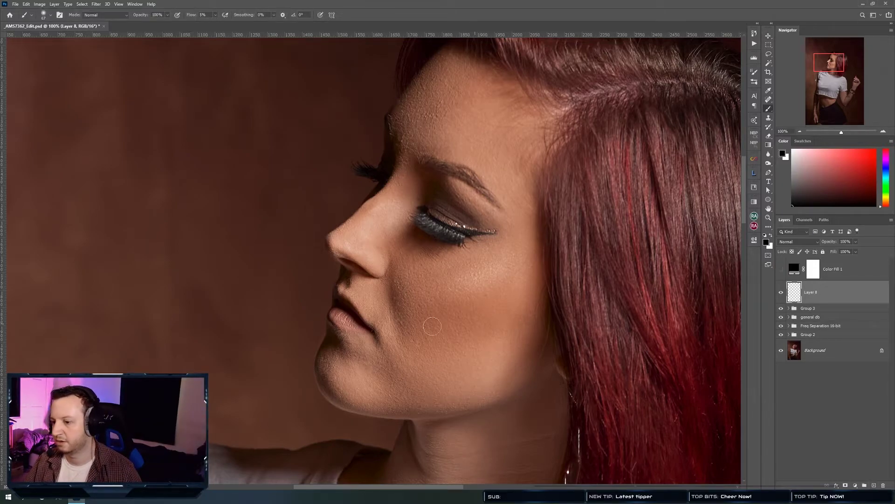
left_click(603, 358, "alt")
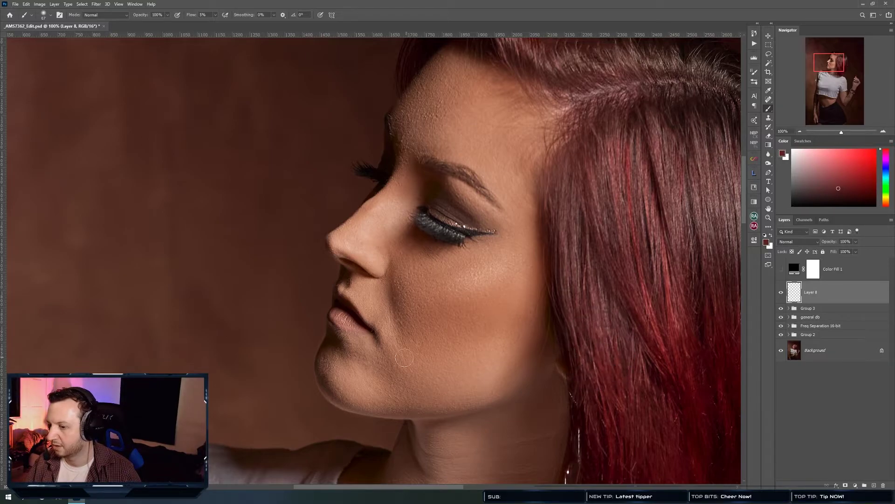
scroll(326, 316, "up", 5)
mouse_move(348, 317)
left_mouse_down()
mouse_move(343, 309)
mouse_move(332, 324)
mouse_move(364, 350)
mouse_move(419, 359)
mouse_move(386, 320)
mouse_move(347, 311)
mouse_move(362, 328)
mouse_move(340, 309)
left_mouse_up()
mouse_move(370, 280)
left_mouse_down()
mouse_move(419, 335)
mouse_move(374, 283)
mouse_move(353, 291)
mouse_move(361, 317)
mouse_move(353, 309)
mouse_move(349, 316)
mouse_move(366, 321)
mouse_move(375, 347)
mouse_move(430, 366)
mouse_move(355, 334)
mouse_move(348, 319)
mouse_move(395, 350)
mouse_move(355, 315)
left_mouse_up()
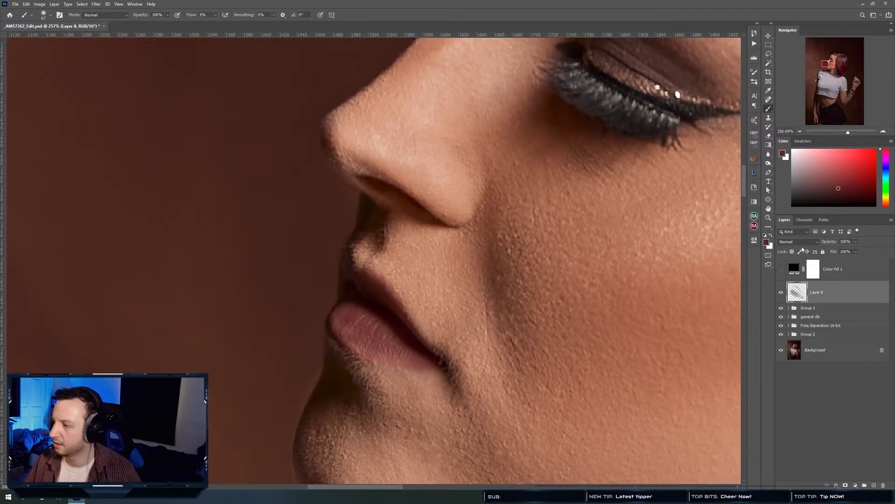
Set the painted lip layer's blend mode to Color and compare the lips with the layer hidden and shown.
left_click(797, 241)
left_click(797, 427)
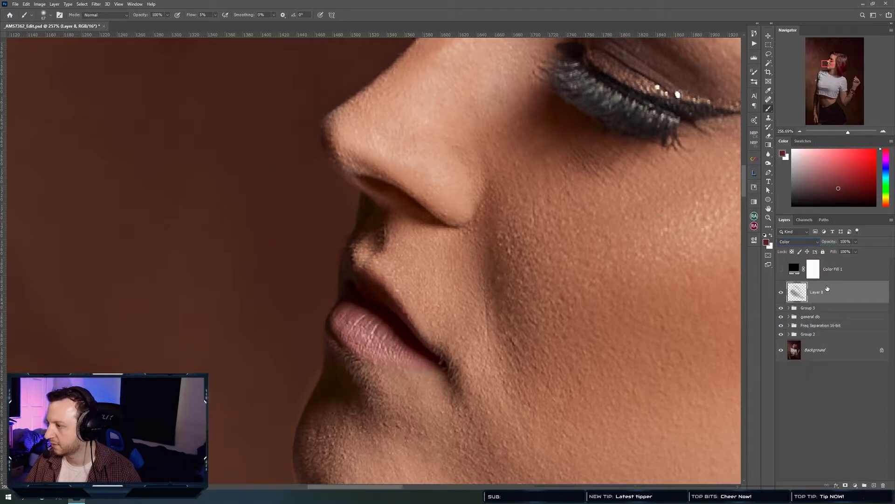
left_click(782, 293)
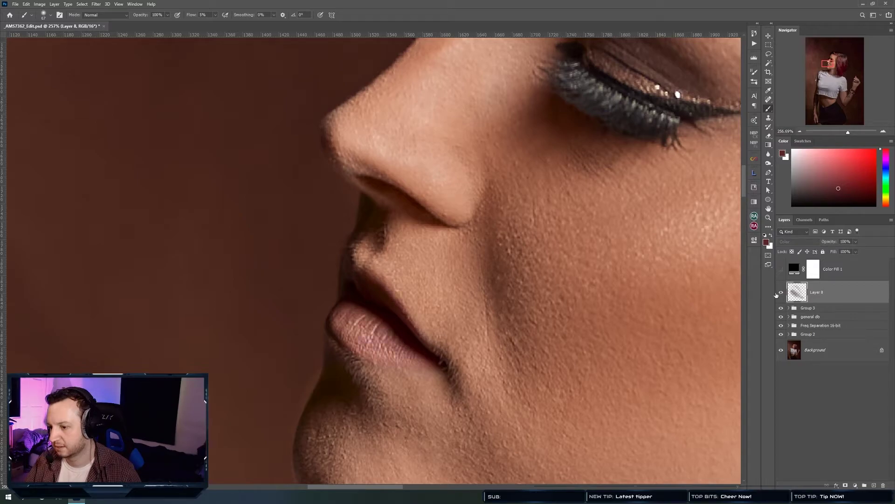
left_click(780, 293)
scroll(402, 333, "down", 5)
scroll(402, 333, "up", 3)
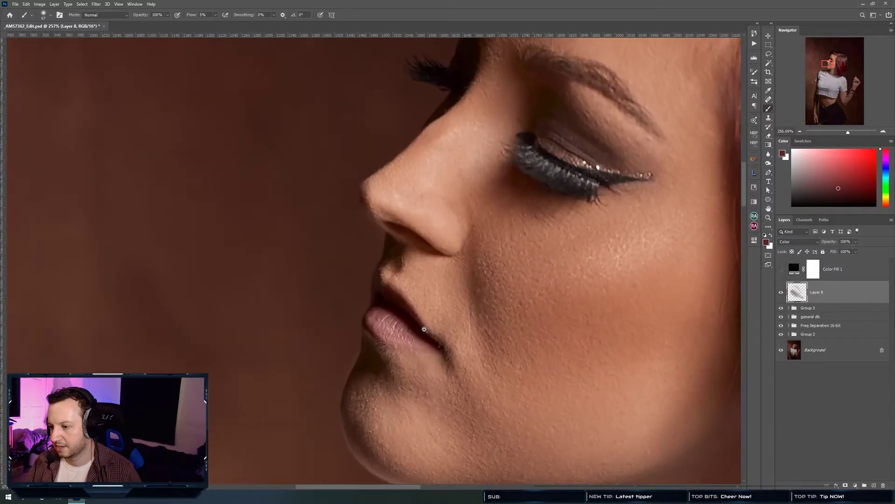
key("v")
left_click(781, 293)
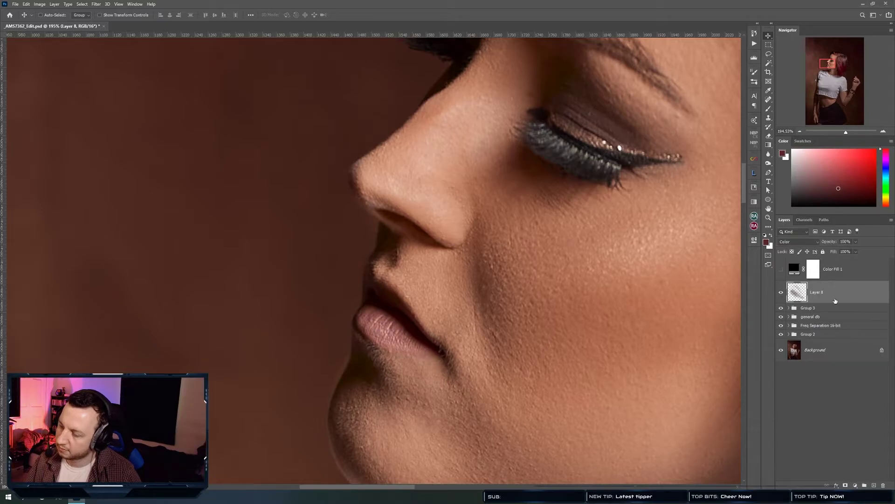
Delete the painted lip colour layer.
key("b")
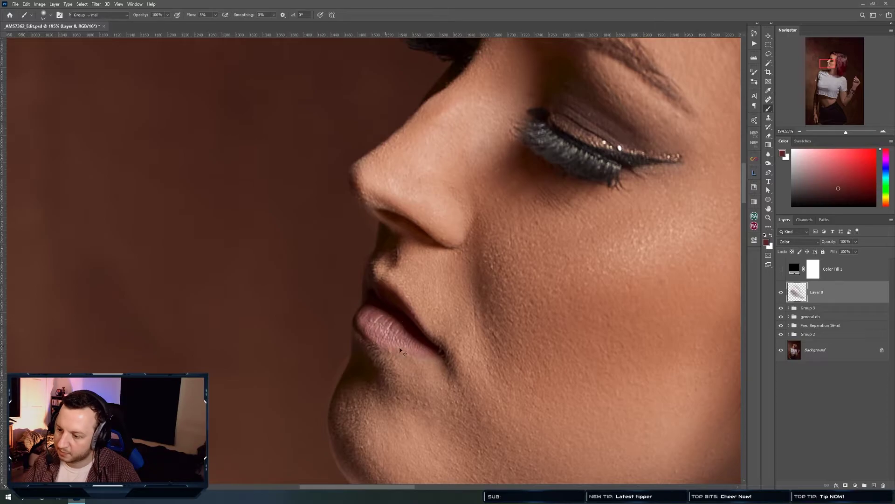
key("v")
key("Delete")
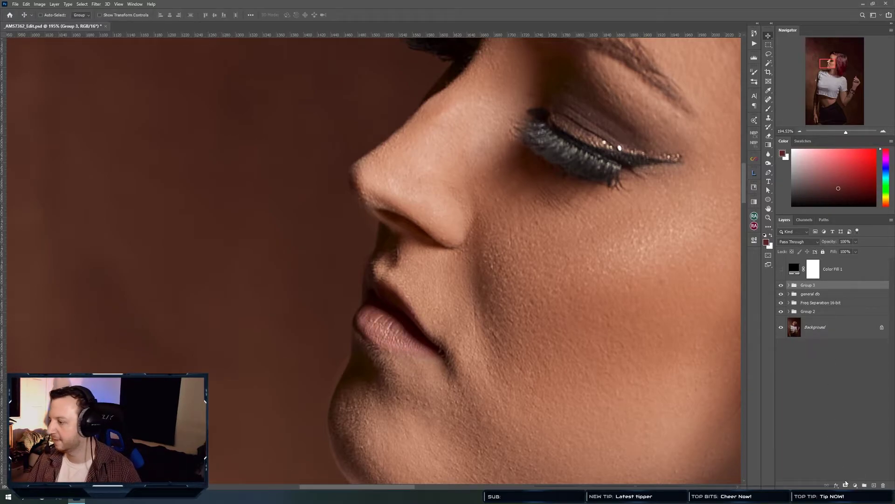
Add a Hue/Saturation adjustment layer above Group 3, raise its saturation to +100 and invert its mask to black.
left_click(855, 486)
left_click(860, 415)
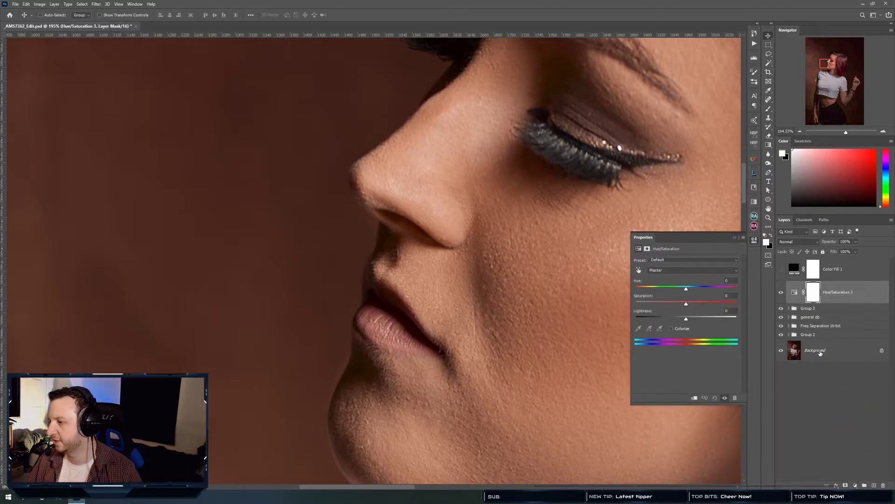
left_click(720, 302)
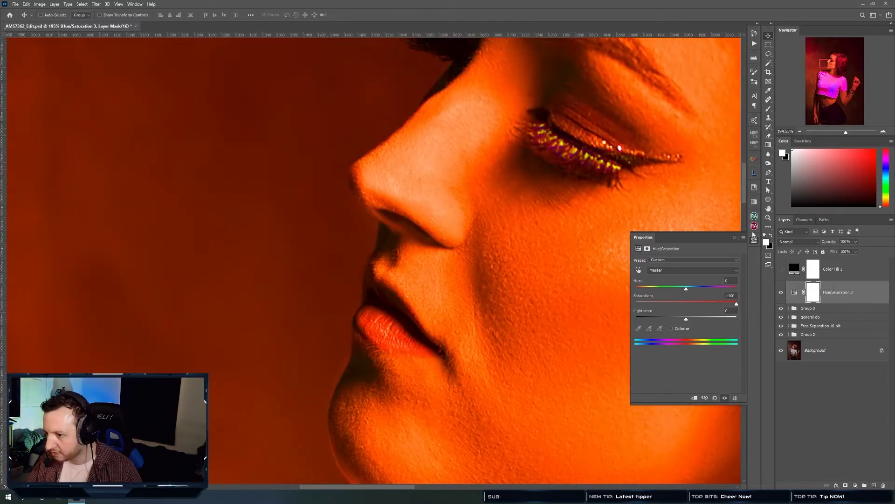
left_click(811, 290)
key("ctrl+i")
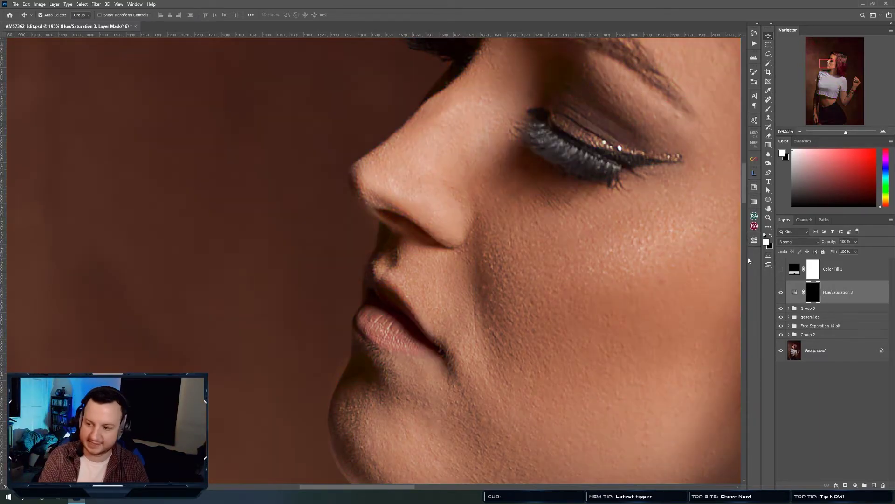
Paint white over the lips on the Hue/Saturation 3 mask and paint black to clean up spill around the lip edges.
key("b")
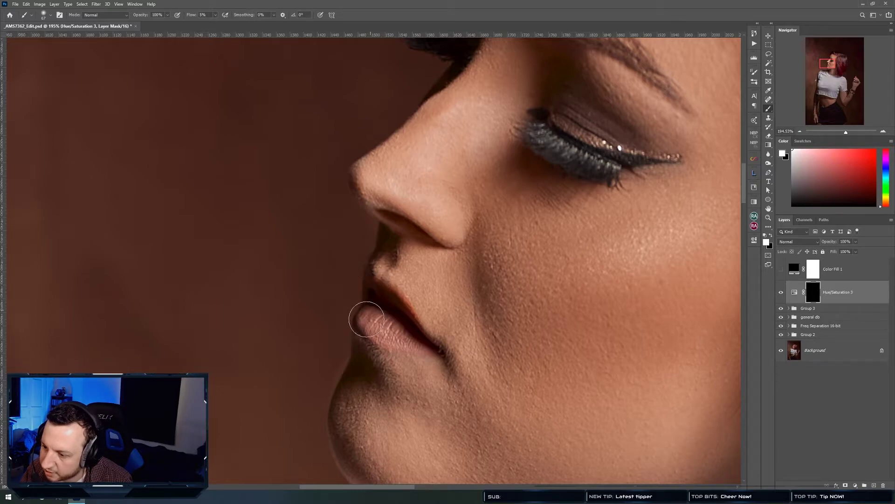
mouse_move(364, 324)
left_mouse_down()
mouse_move(434, 353)
mouse_move(385, 310)
mouse_move(373, 316)
mouse_move(402, 338)
mouse_move(381, 314)
mouse_move(385, 323)
mouse_move(369, 320)
mouse_move(385, 329)
mouse_move(357, 314)
mouse_move(347, 321)
mouse_move(370, 334)
mouse_move(374, 306)
left_mouse_up()
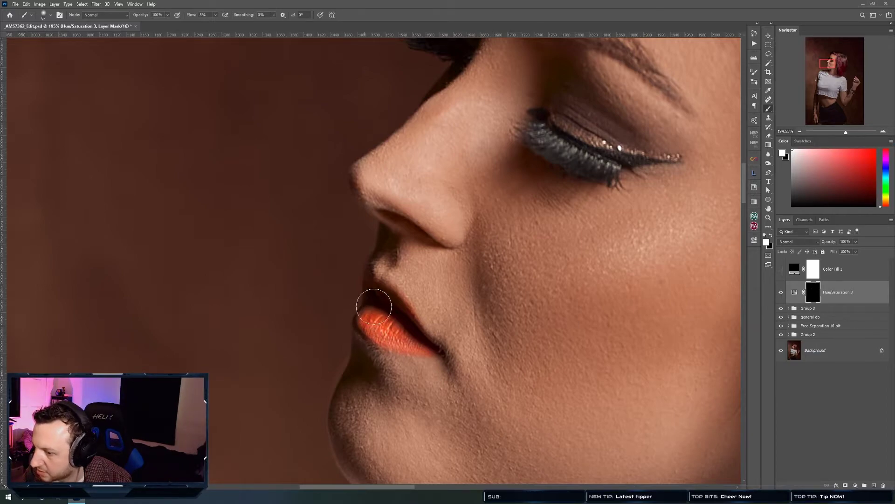
key("x")
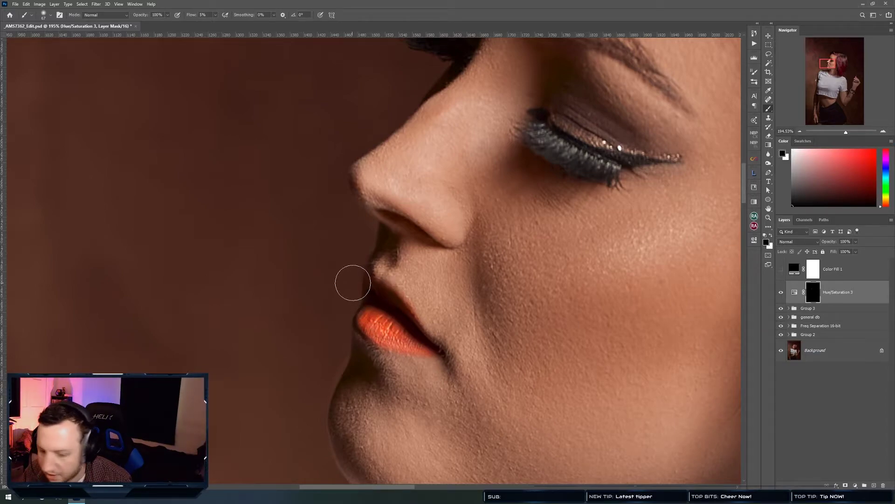
left_click_drag(356, 296, 368, 256)
key("x")
key("x")
key("x")
key("x")
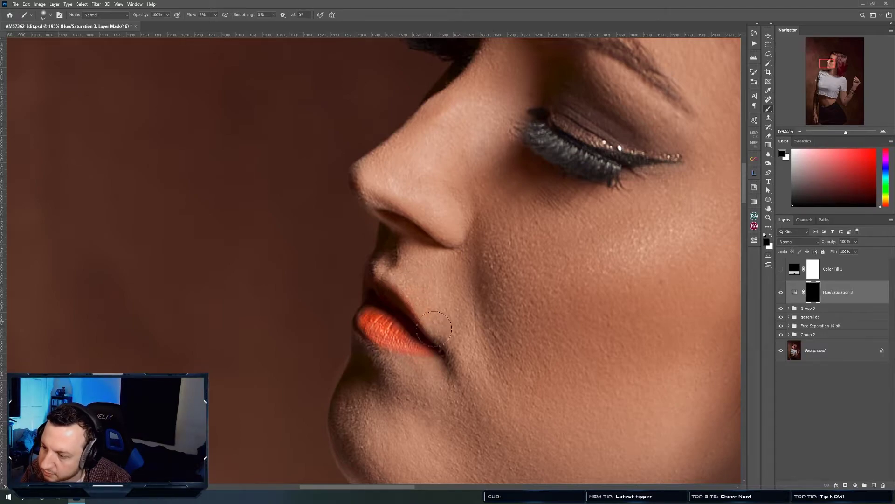
Refine the mask along the upper lip with a smaller brush, alternating between white and black.
key("bracketleft")
key("bracketleft")
key("bracketleft")
key("x")
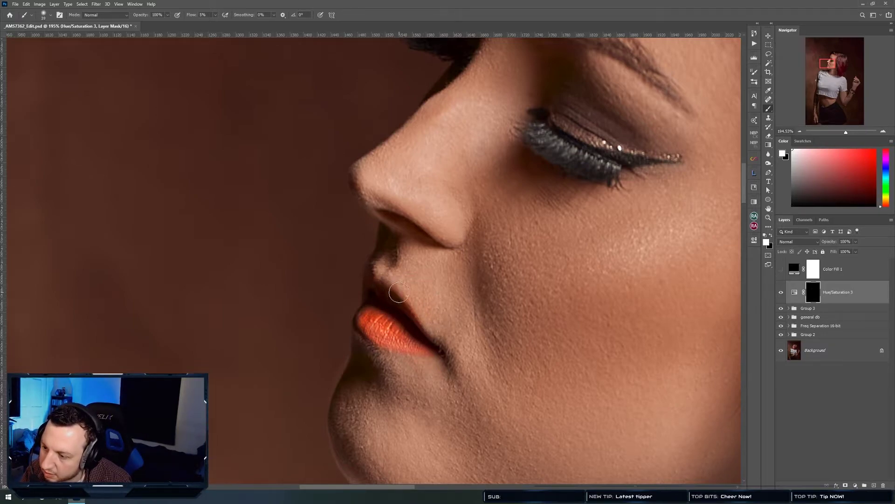
key("x")
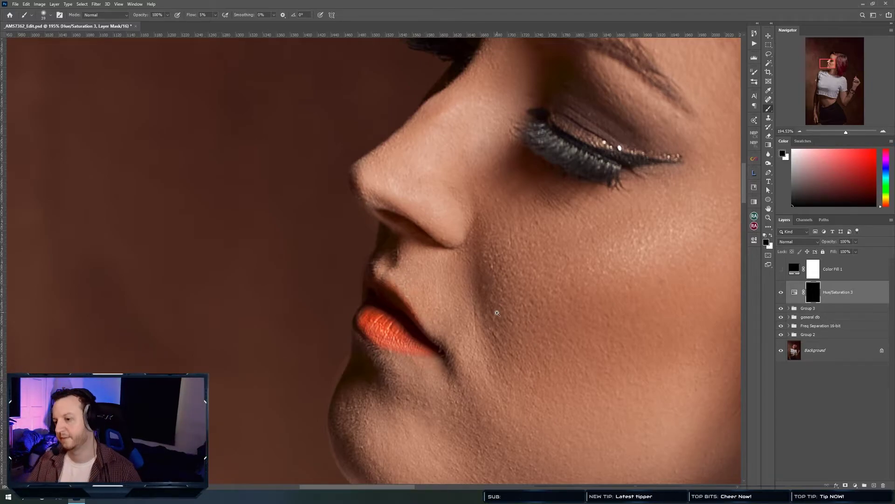
Reset the lip Hue/Saturation adjustment and set hue to -11, saturation to +47 and lightness to -10.
left_click_drag(498, 312, 477, 320)
left_click(478, 320, "ctrl")
left_click(479, 320, "ctrl")
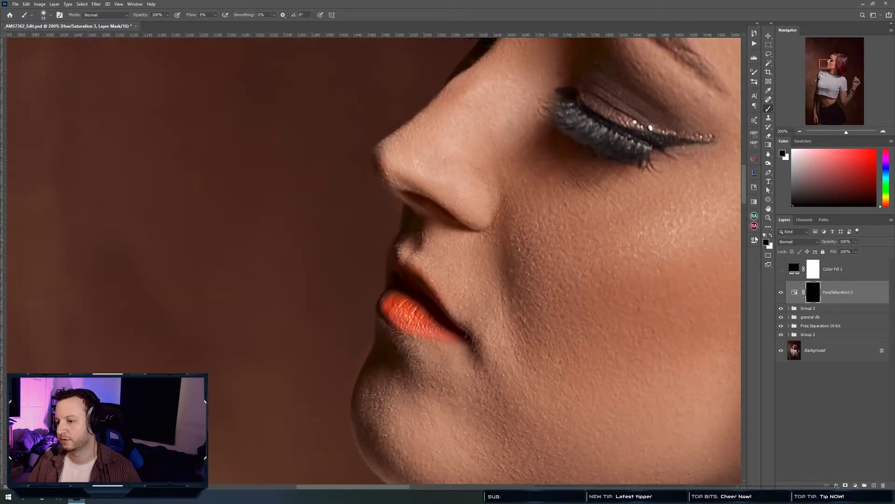
double_click(795, 292)
left_click(713, 399)
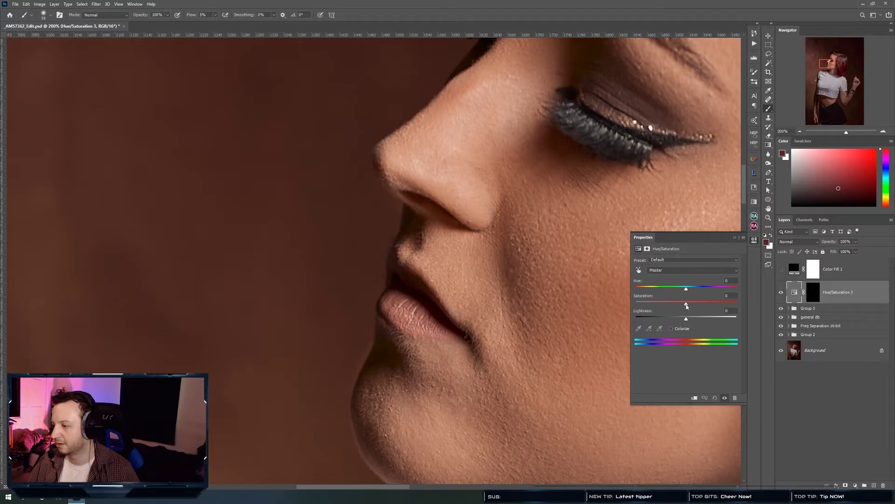
mouse_move(686, 306)
left_mouse_down()
mouse_move(705, 304)
mouse_move(677, 291)
mouse_move(685, 293)
mouse_move(677, 320)
mouse_move(711, 304)
mouse_move(681, 290)
left_mouse_up()
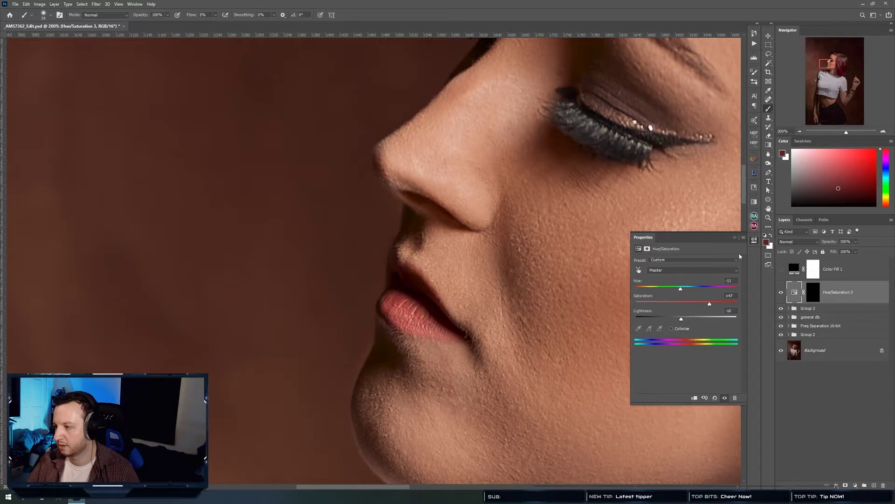
left_click(735, 238)
Lower the opacity of the lip Hue/Saturation layer to 70%.
left_click_drag(478, 294, 405, 326)
key("v")
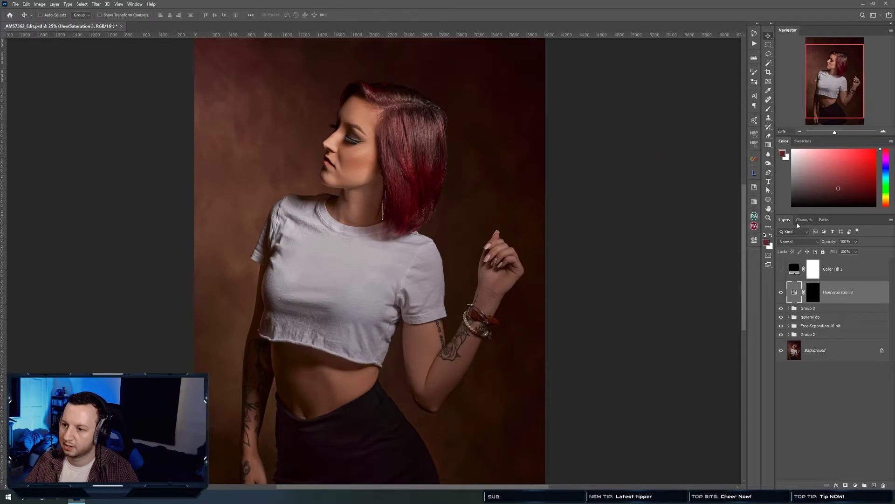
left_click_drag(329, 160, 528, 186)
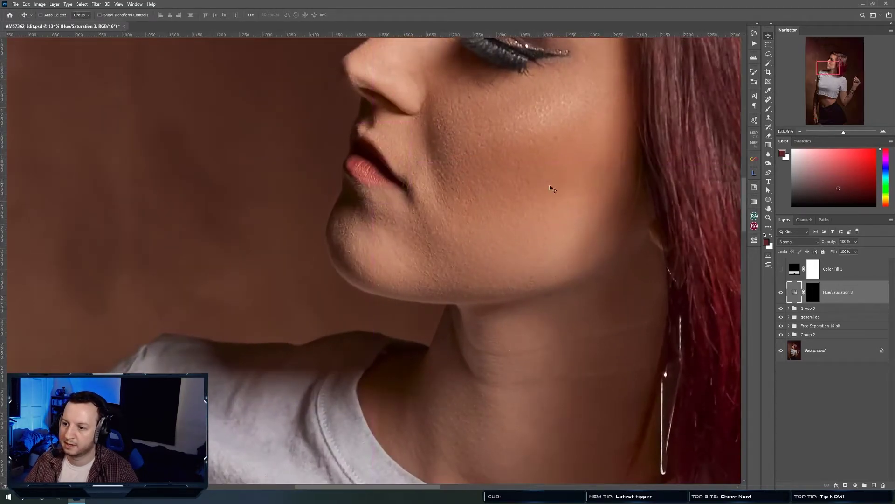
left_click(856, 242)
left_click_drag(857, 251, 847, 252)
left_click(811, 298)
Compare the full portrait with and without the lip adjustment, and save the document.
left_click_drag(515, 274, 373, 219)
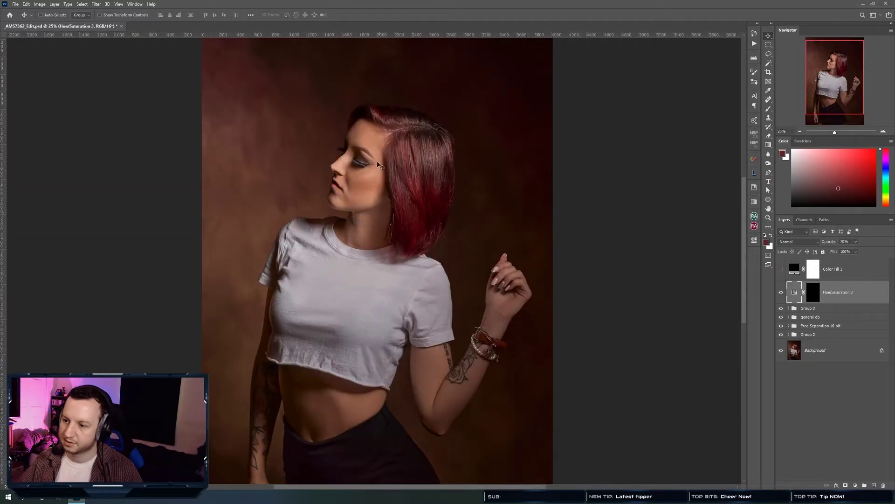
key("ctrl+comma")
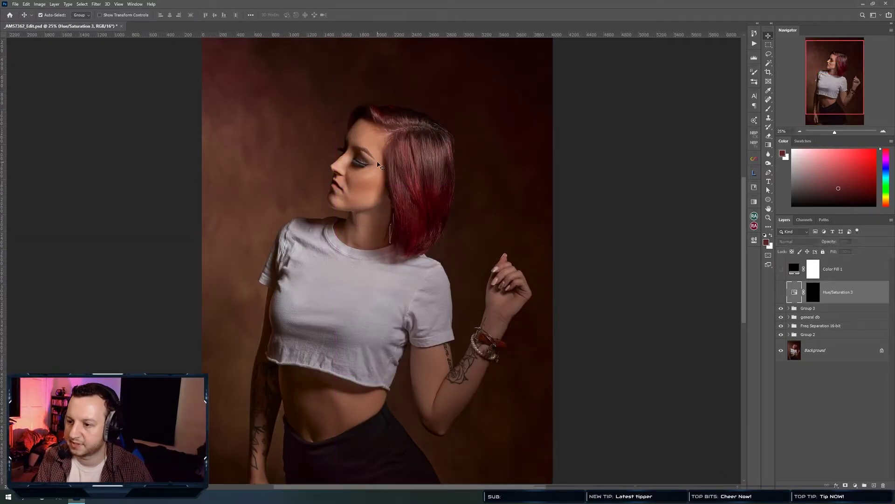
key("ctrl+comma")
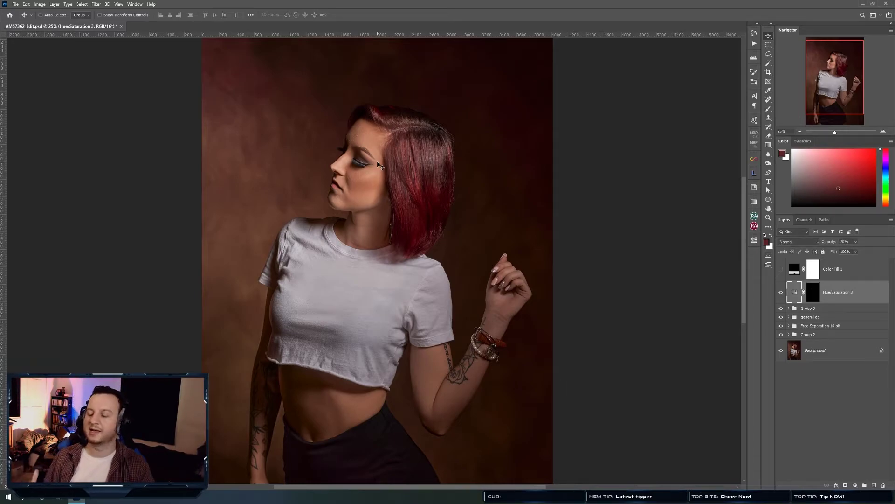
key("ctrl+s")
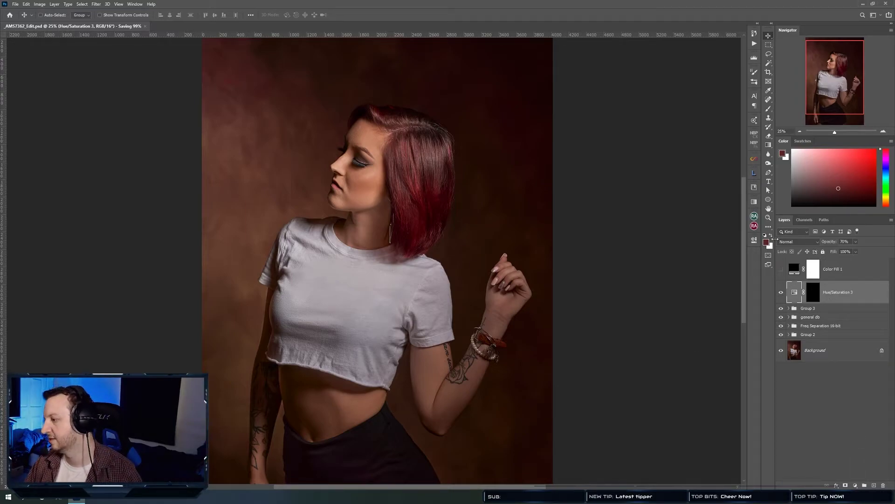
Move the lip Hue/Saturation 3 layer into Group 3 and collapse the group.
left_click(789, 309)
left_click_drag(827, 296, 794, 316)
left_click(789, 285)
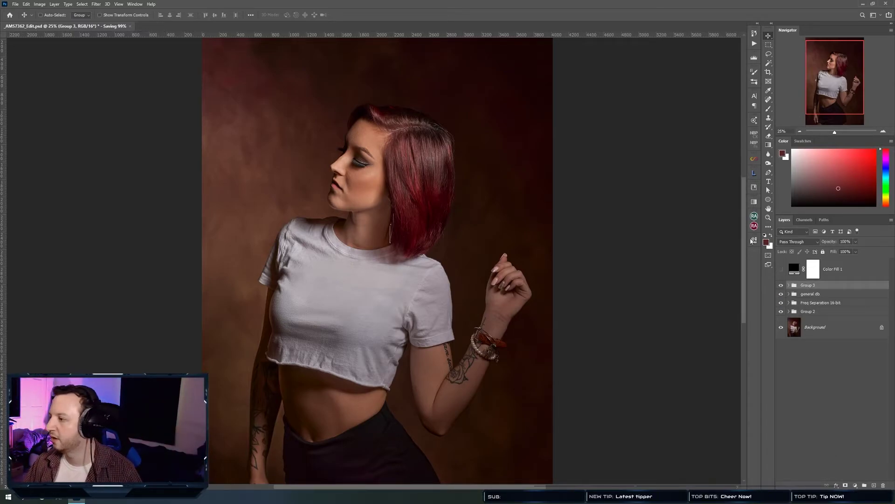
Run the D&B Curves Setup action from the Retouching Academy beauty retouch tools.
left_click(754, 216)
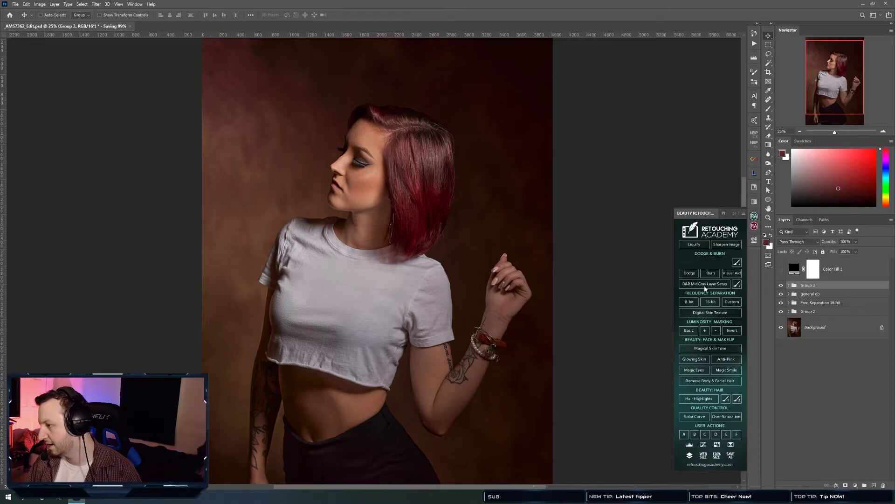
left_click(707, 262)
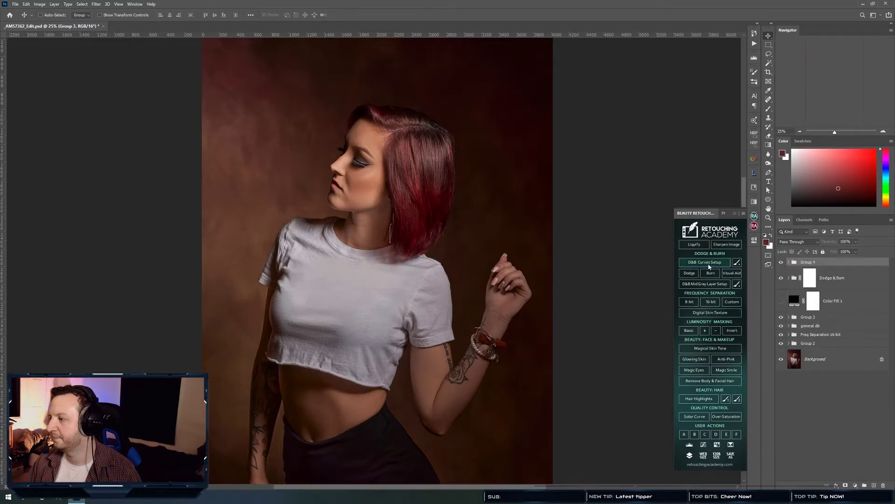
left_click(755, 217)
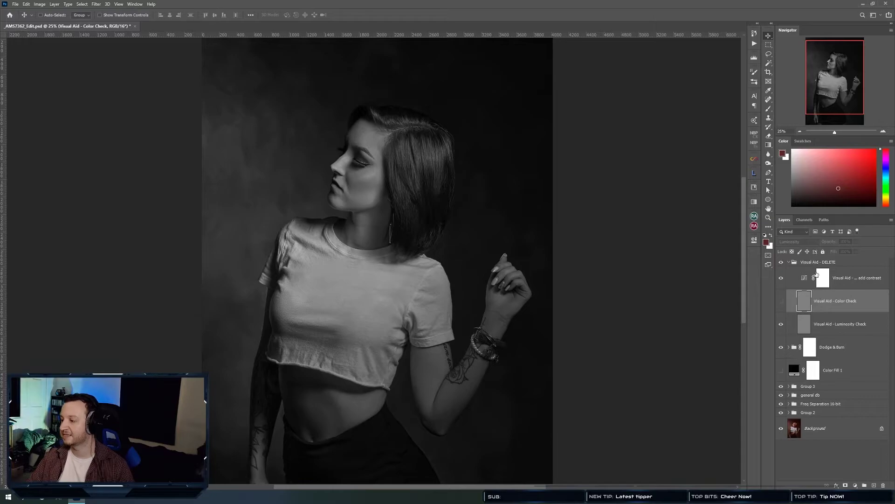
Compare the portrait with and without the Visual Aid group, and delete that group.
left_click(816, 262)
left_click(789, 262)
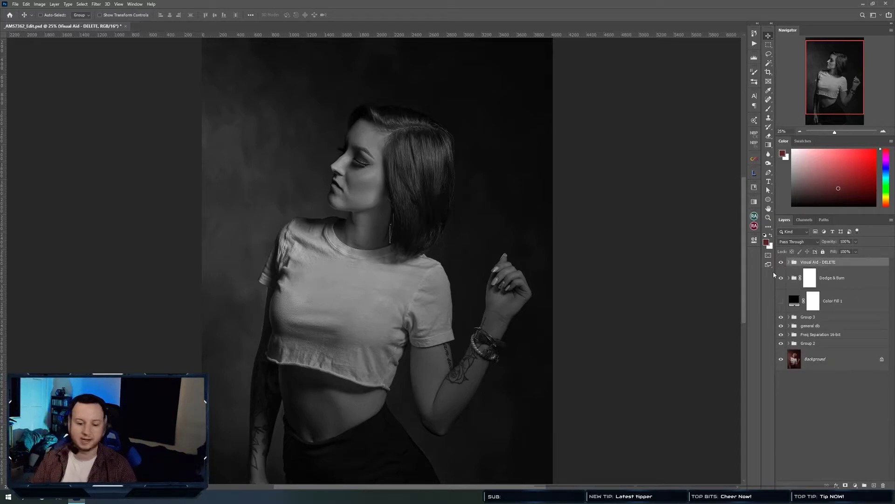
key("ctrl+comma")
key("ctrl+comma")
key("ctrl+comma")
key("ctrl+comma")
key("ctrl+comma")
key("ctrl+comma")
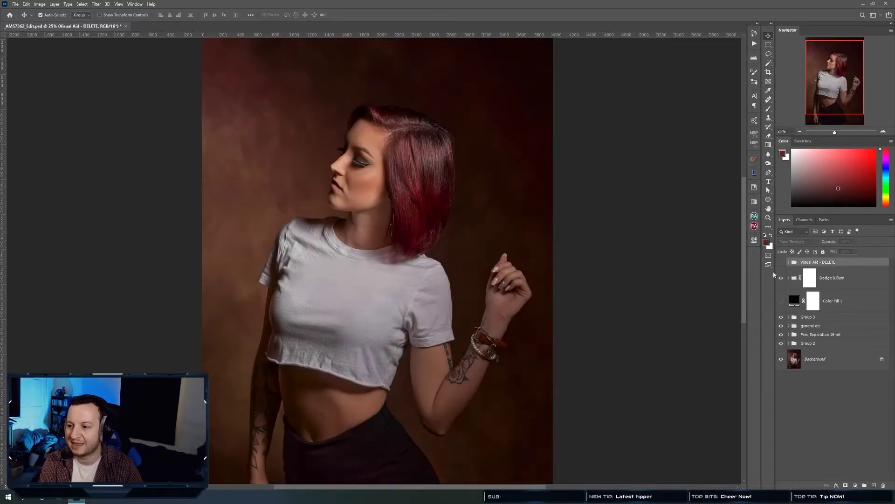
key("ctrl+comma")
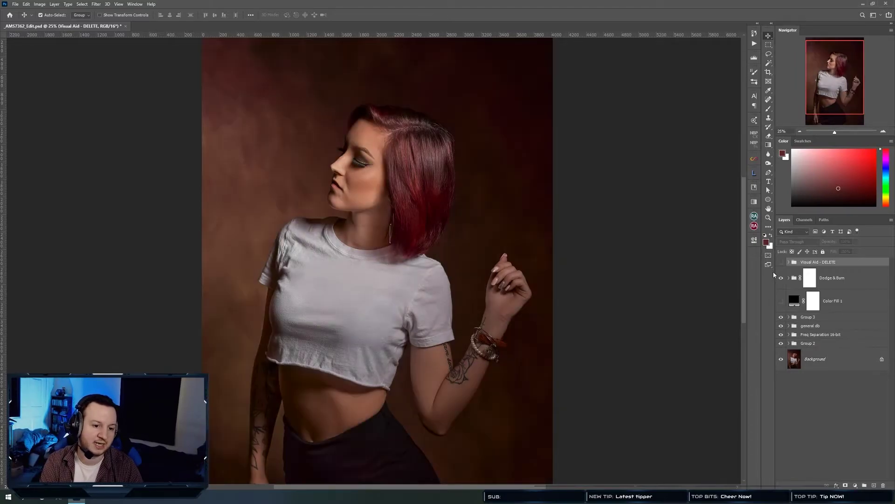
key("ctrl+comma")
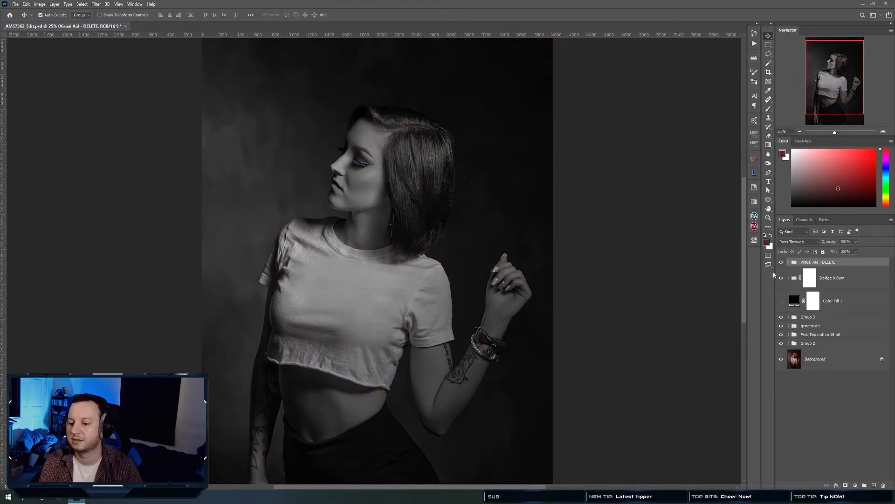
key("ctrl+comma")
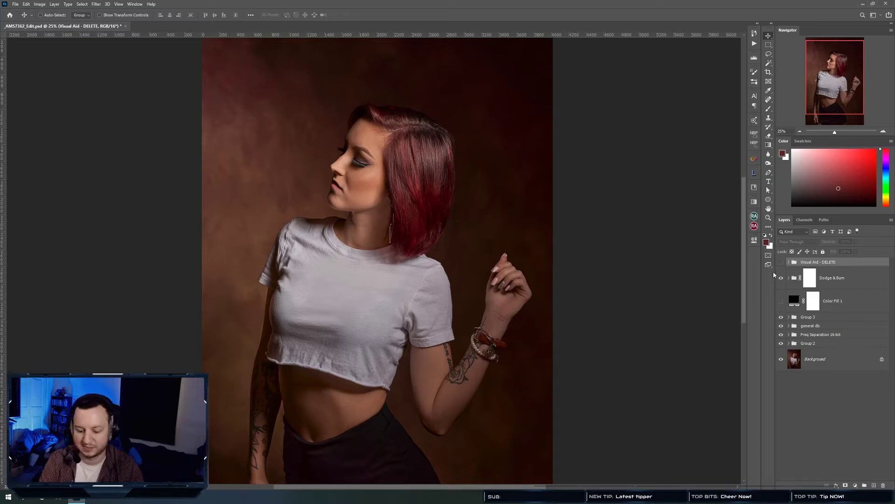
key("Delete")
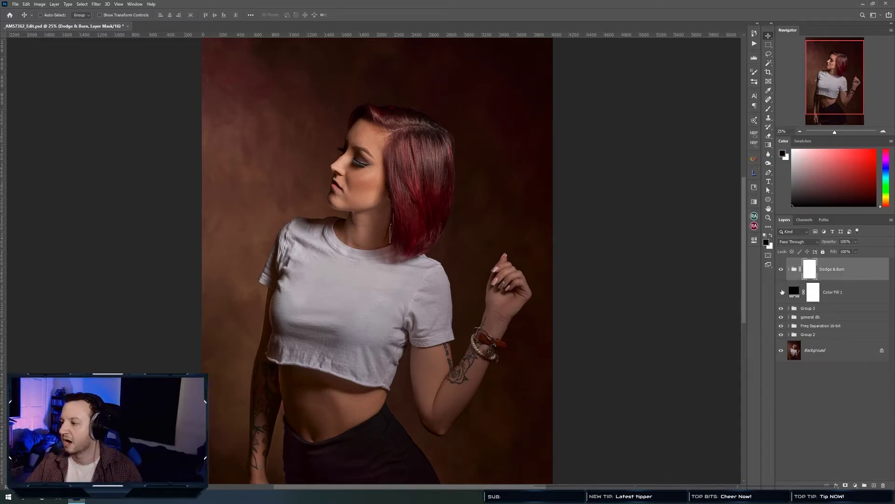
Show the Color Fill 1 layer, move it above the Dodge & Burn group, and expand that group.
left_click_drag(829, 295, 847, 260)
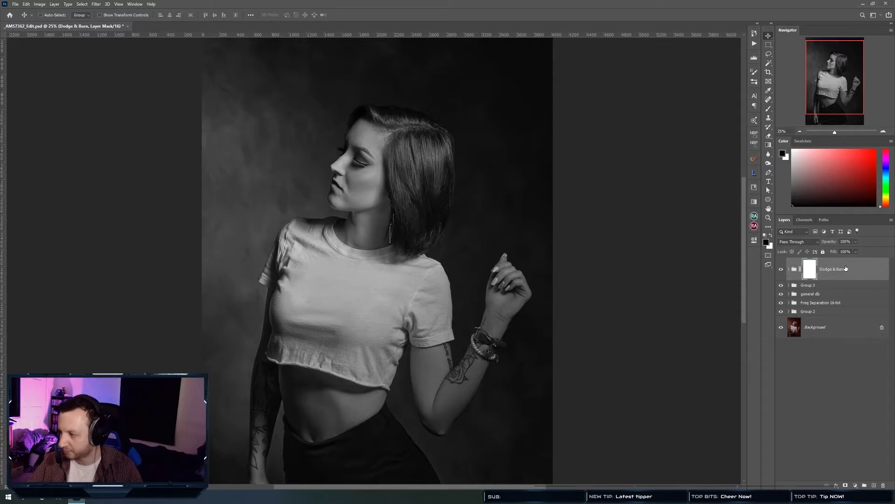
mouse_move(860, 297)
left_mouse_down()
mouse_move(851, 299)
mouse_move(866, 253)
left_mouse_up()
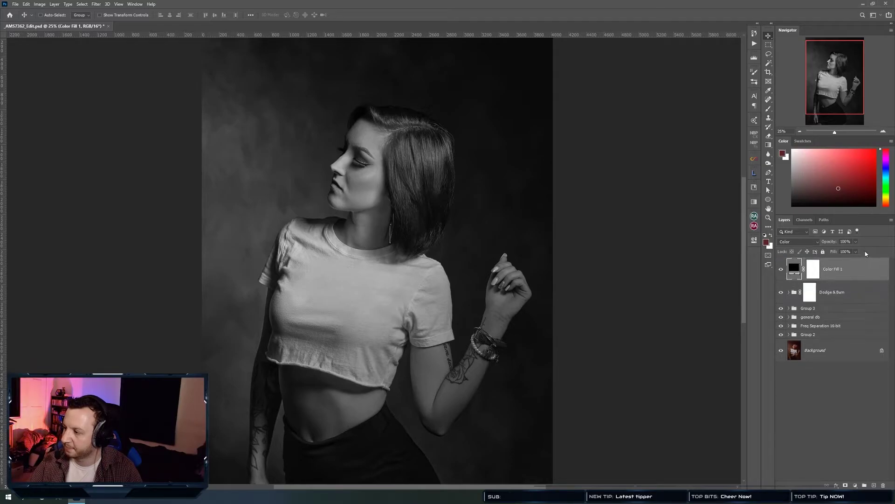
left_click(847, 292)
left_click(789, 292)
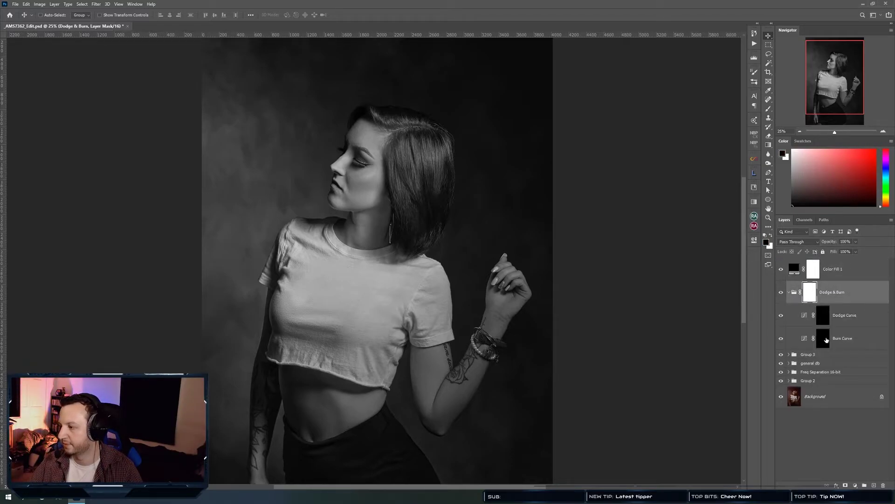
Dodge the face and hair highlights on the Dodge Curve mask with a white brush at 2% flow.
left_click(818, 324)
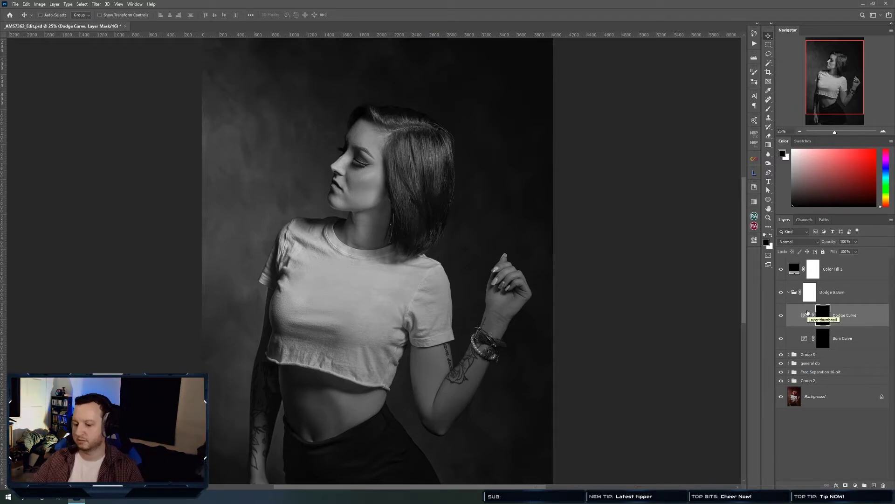
key("b")
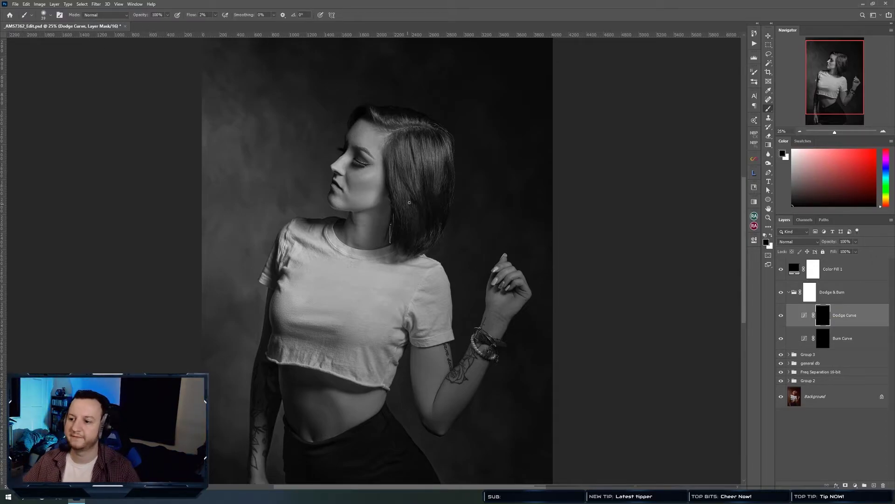
left_click_drag(401, 243, 419, 236)
mouse_move(322, 173)
left_mouse_down()
mouse_move(340, 179)
mouse_move(308, 181)
mouse_move(370, 175)
mouse_move(361, 177)
left_mouse_up()
key("x")
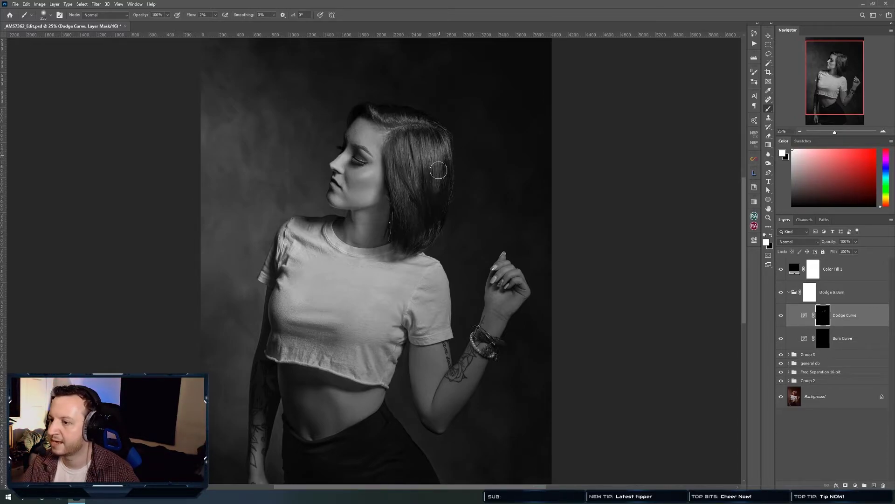
Dodge the midriff, arms and hands on the Dodge Curve mask with a larger brush, and compare before and after.
left_click_drag(337, 300, 336, 250)
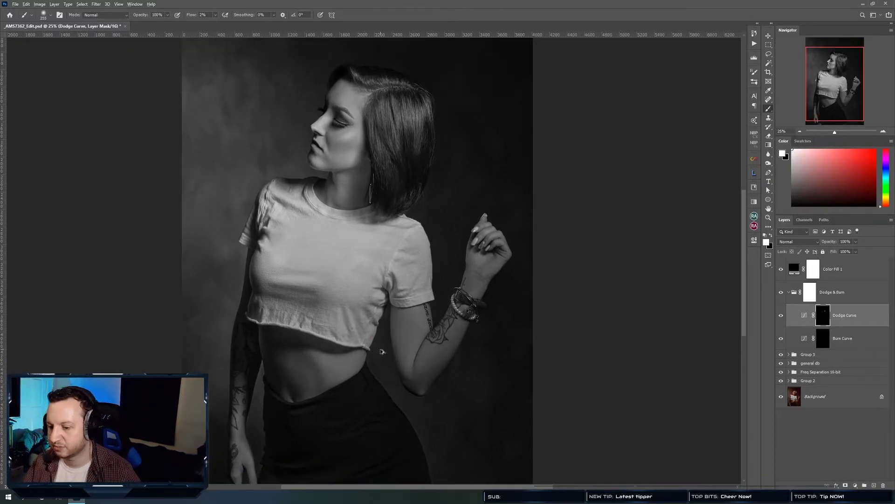
left_click_drag(326, 370, 350, 272)
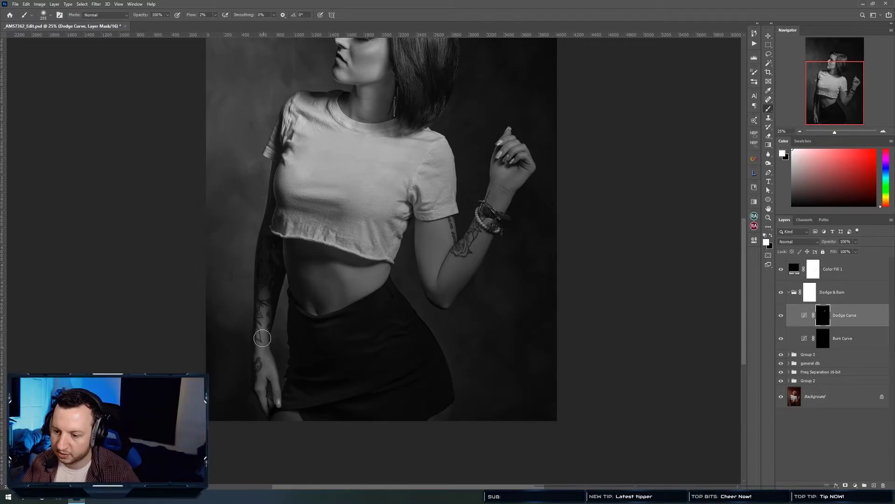
right_click(359, 286, "alt")
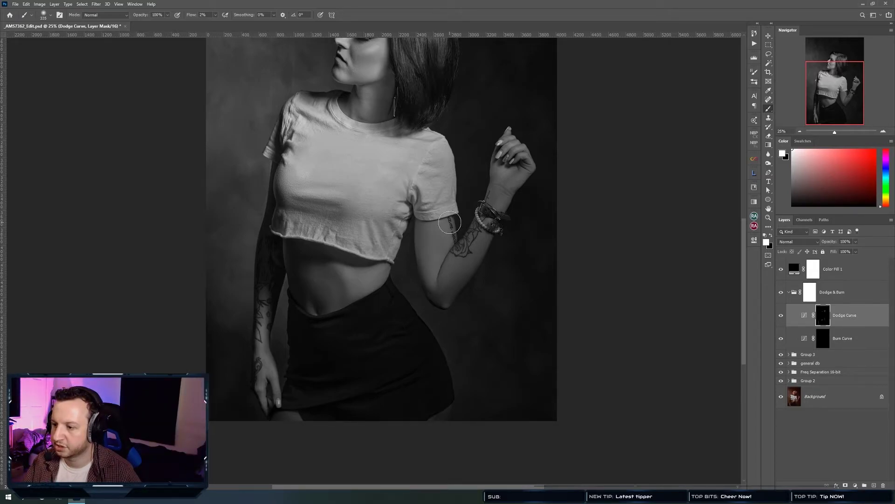
scroll(432, 246, "up", 3)
scroll(433, 245, "up", 3)
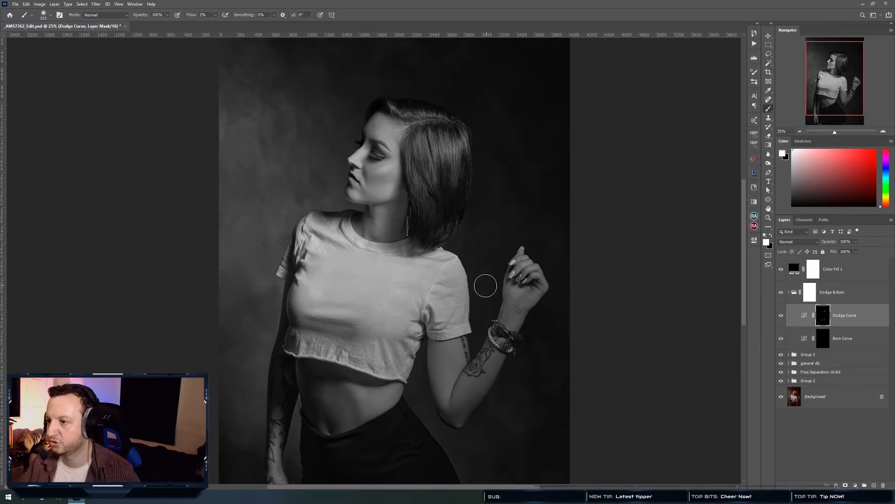
left_click_drag(497, 308, 496, 259)
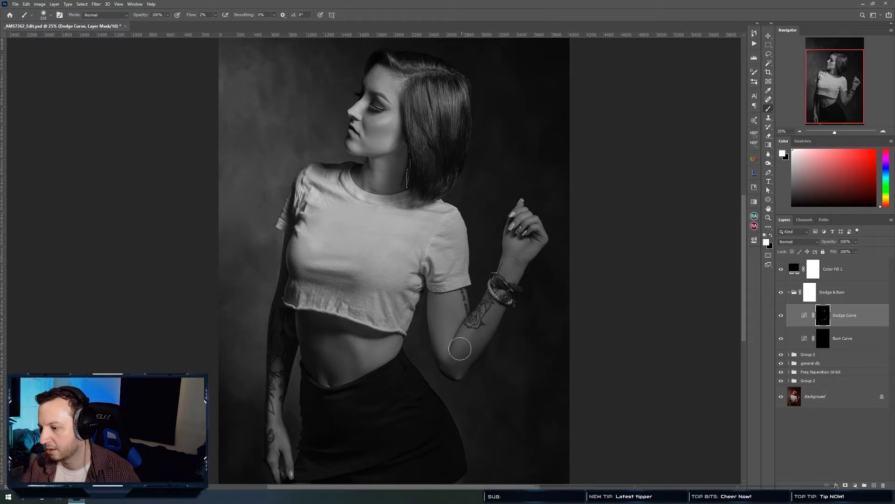
key("ctrl+comma")
key("ctrl+comma")
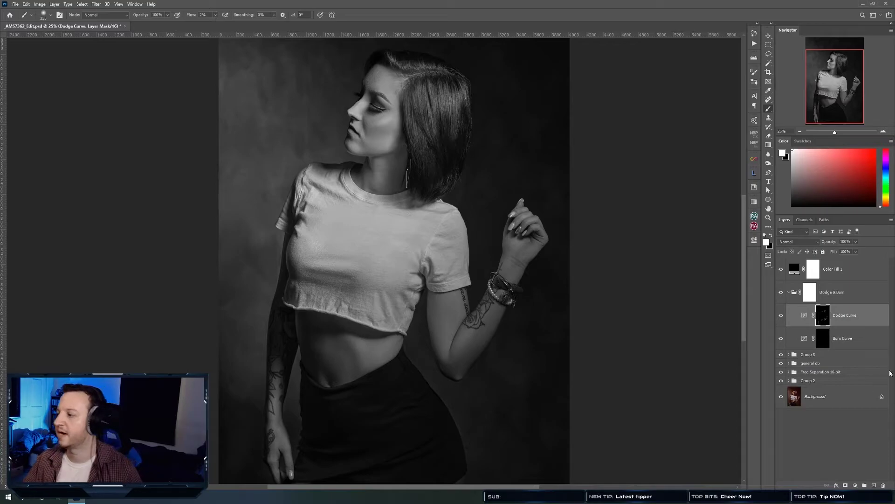
Burn the shadows of the cheek, hair, neck and midriff on the Burn Curve mask, varying the brush size.
left_click(824, 342)
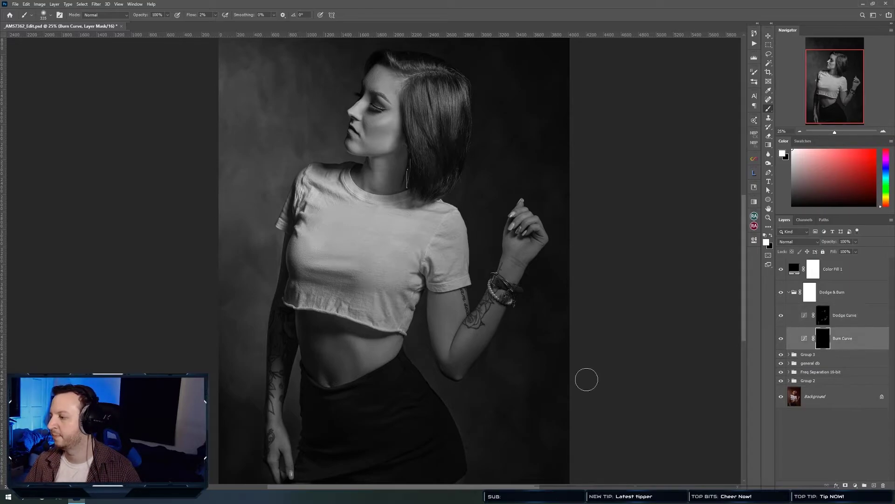
right_click(377, 132, "alt")
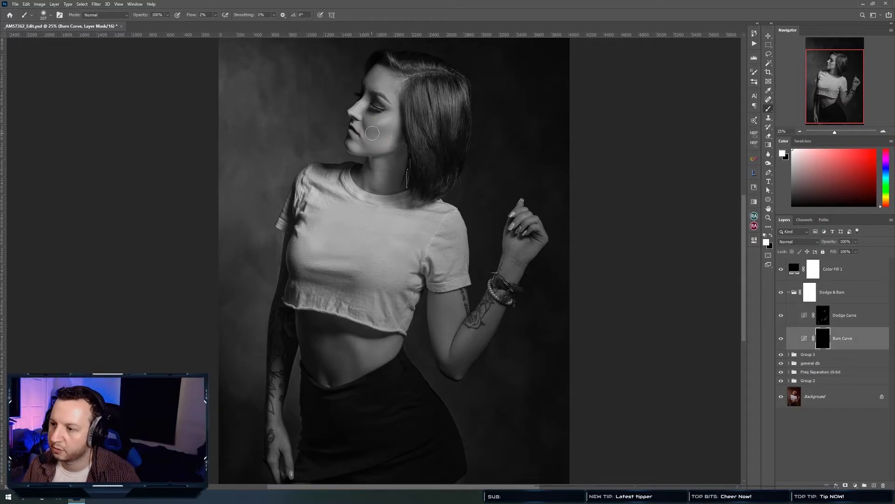
right_click(368, 126, "alt")
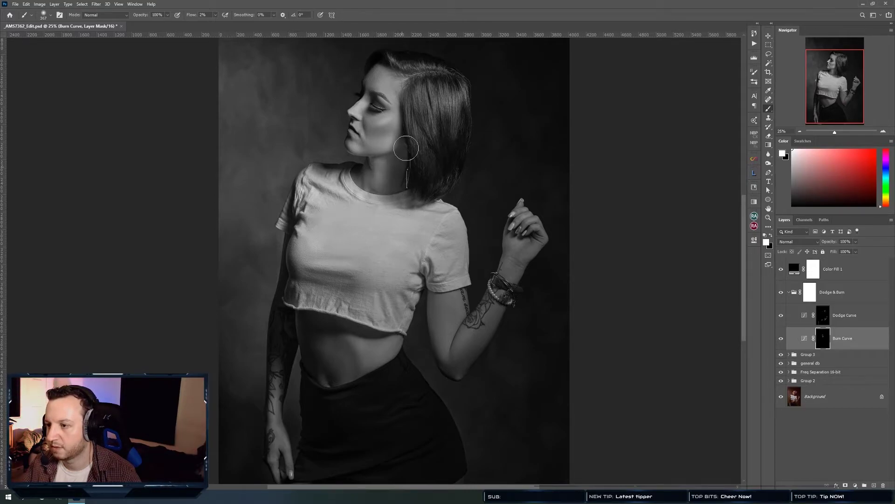
key("bracketleft")
key("bracketleft")
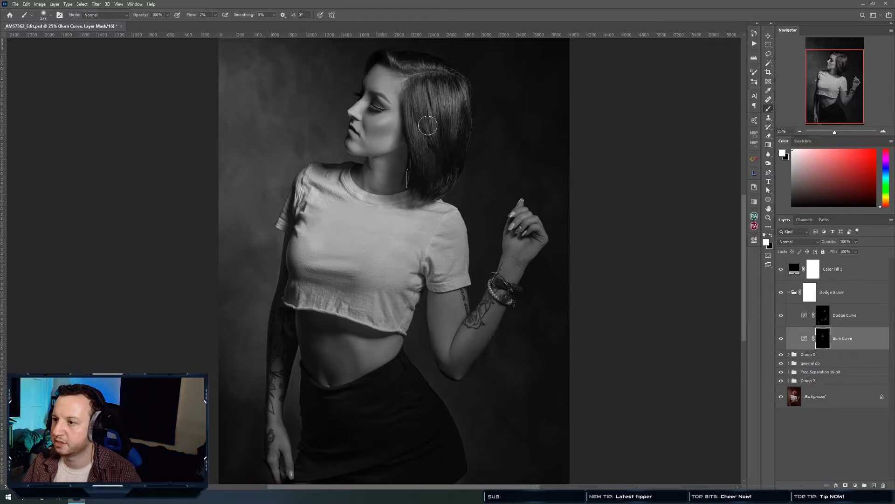
left_click_drag(433, 164, 456, 163)
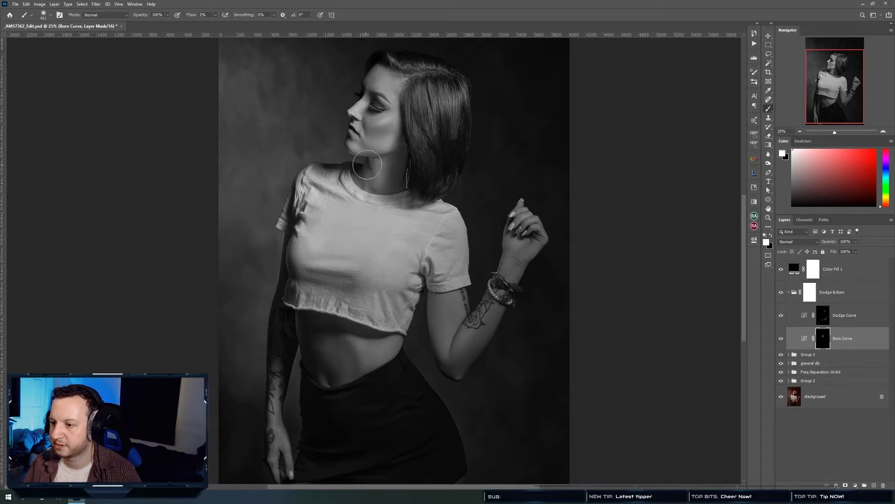
mouse_move(367, 180)
left_mouse_down()
mouse_move(370, 161)
mouse_move(368, 193)
left_mouse_up()
left_click_drag(325, 373, 339, 373)
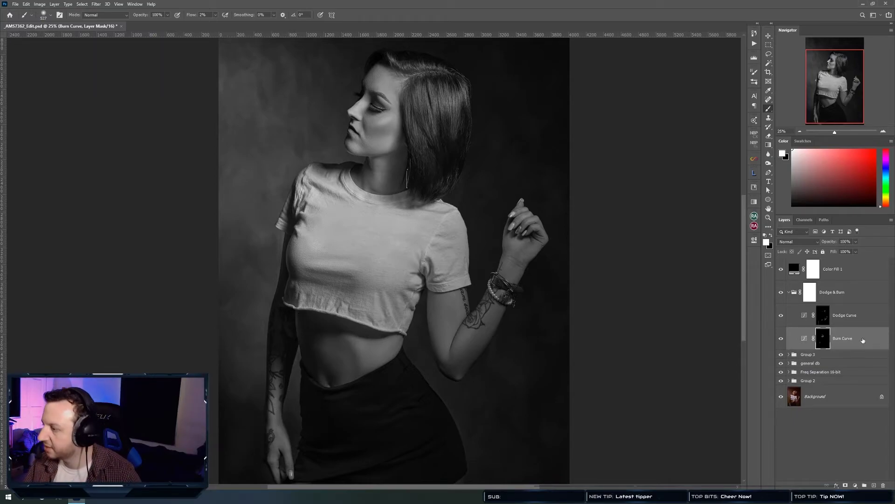
Dodge the edge of the waist just below the shirt hem on the Dodge Curve mask with a smaller brush.
left_click(827, 319)
scroll(286, 313, "up", 5)
left_click_drag(336, 353, 266, 352)
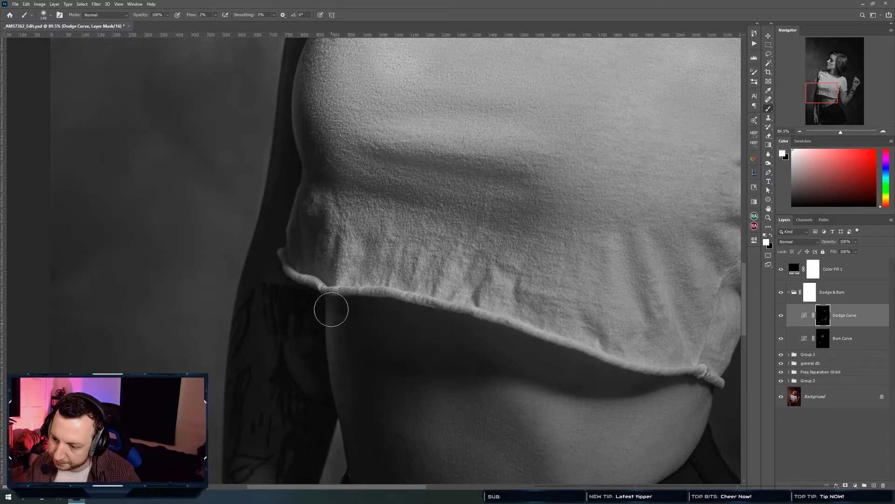
Burn the eye area, eyebrow and cheek on the Burn Curve mask with a small white brush.
left_click_drag(495, 168, 382, 448)
left_click_drag(529, 70, 451, 390)
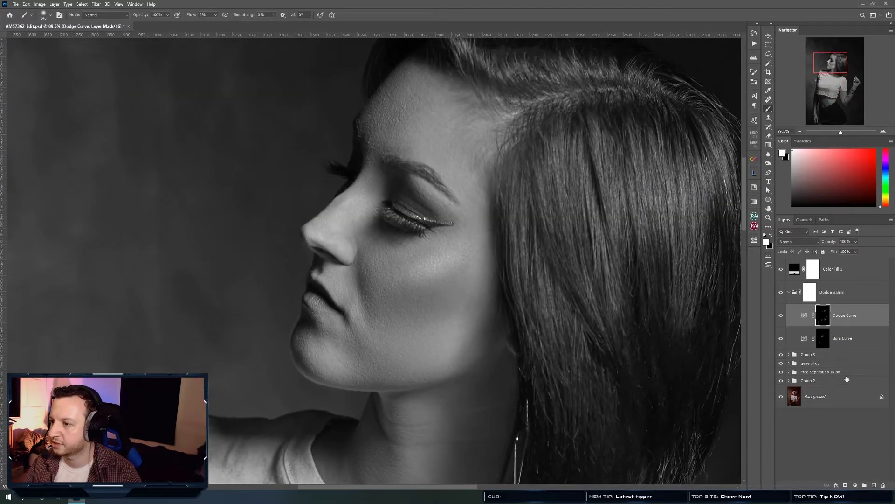
left_click(824, 344)
mouse_move(400, 203)
left_mouse_down()
mouse_move(422, 209)
mouse_move(403, 192)
mouse_move(430, 216)
mouse_move(402, 203)
mouse_move(440, 219)
mouse_move(399, 191)
mouse_move(389, 164)
mouse_move(429, 174)
mouse_move(382, 167)
mouse_move(444, 184)
left_mouse_up()
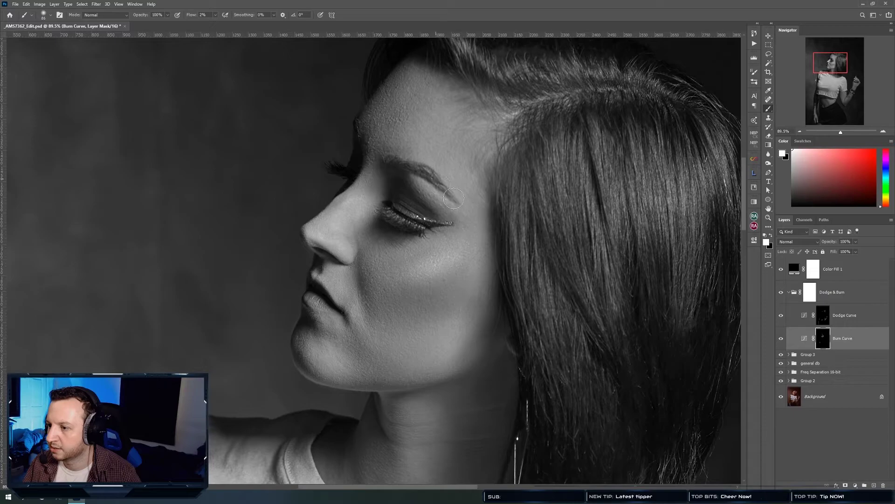
left_click_drag(428, 173, 393, 165)
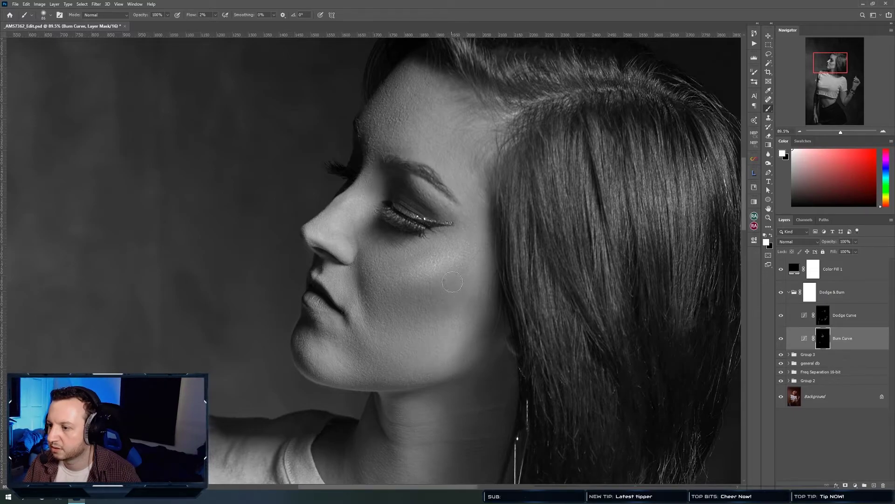
left_click_drag(424, 342, 386, 361)
Burn the shadow side and lower part of the shirt and the raised arm's elbow on the Burn Curve mask with a larger brush.
left_click(307, 384, "ctrl")
left_click_drag(286, 386, 304, 385)
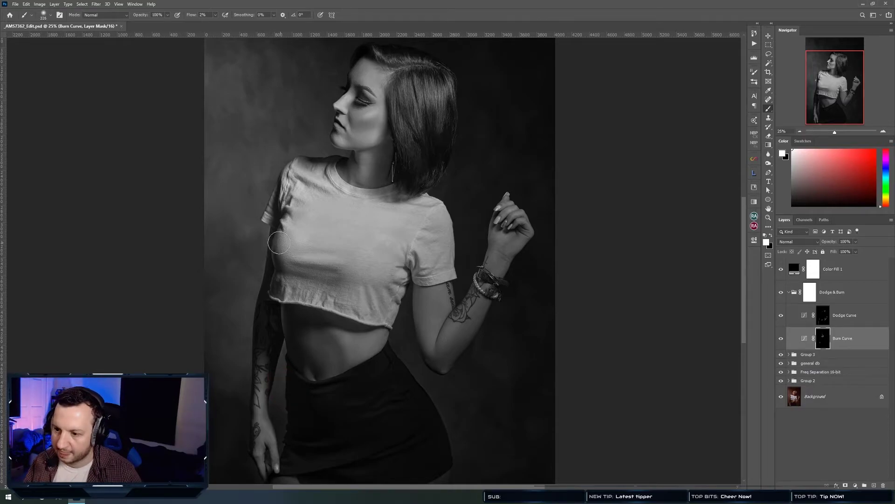
mouse_move(286, 288)
left_mouse_down()
mouse_move(331, 281)
mouse_move(305, 282)
mouse_move(283, 236)
mouse_move(292, 274)
mouse_move(363, 284)
mouse_move(390, 271)
mouse_move(364, 288)
mouse_move(382, 284)
mouse_move(384, 308)
mouse_move(383, 295)
mouse_move(375, 298)
mouse_move(387, 275)
mouse_move(358, 298)
mouse_move(381, 280)
mouse_move(371, 302)
mouse_move(383, 300)
mouse_move(379, 309)
mouse_move(391, 263)
mouse_move(374, 290)
mouse_move(387, 272)
mouse_move(357, 285)
left_mouse_up()
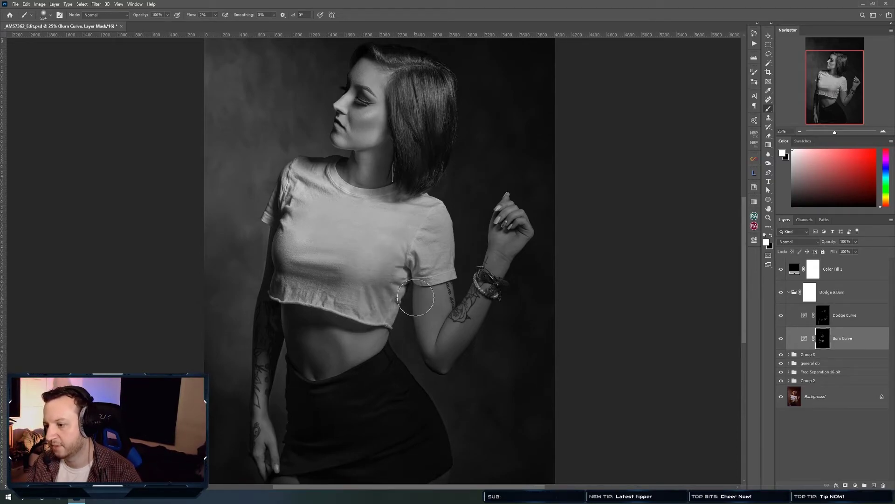
right_click(425, 313, "alt")
right_click(425, 314, "alt")
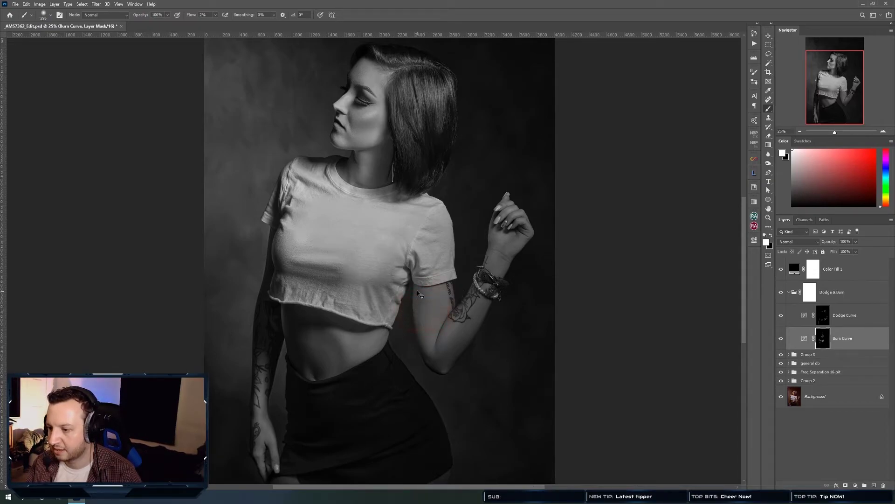
mouse_move(427, 349)
left_mouse_down()
mouse_move(461, 344)
mouse_move(481, 302)
mouse_move(436, 366)
mouse_move(481, 300)
mouse_move(482, 312)
mouse_move(441, 364)
left_mouse_up()
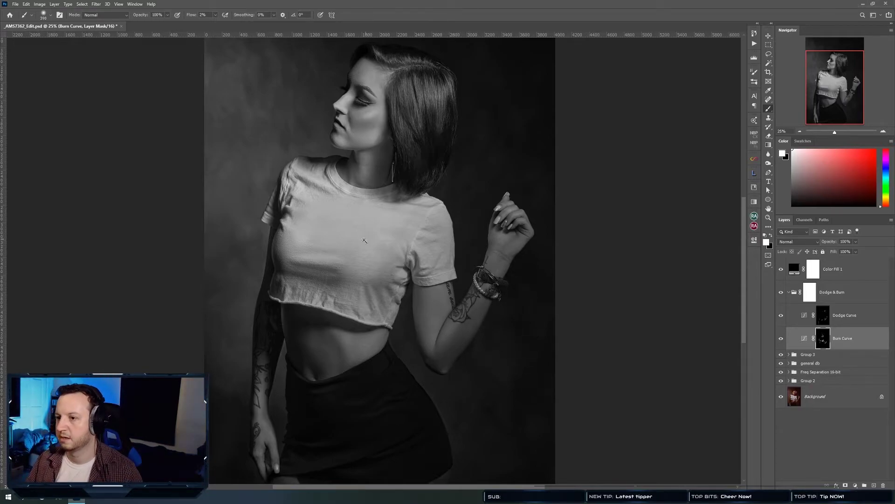
Compare the whole image with and without the Dodge & Burn adjustments in black and white.
key("ctrl+minus")
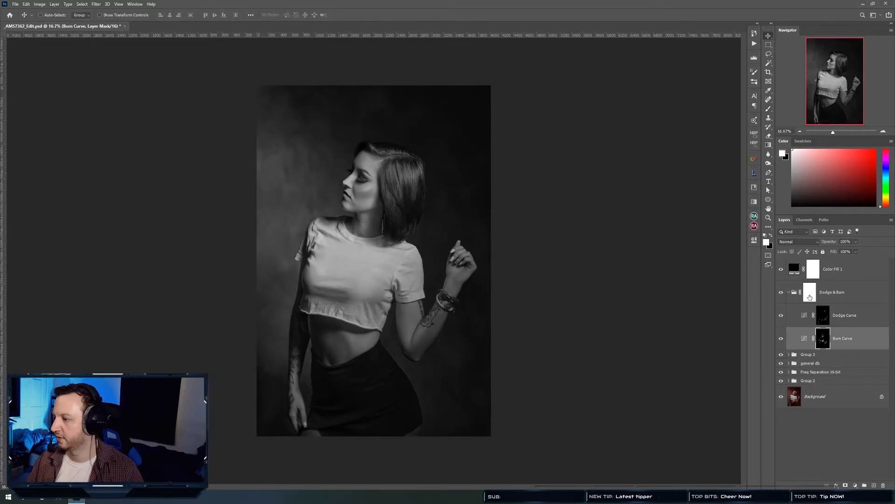
key("ctrl+comma")
key("ctrl+comma")
key("ctrl+comma")
key("ctrl+comma")
key("ctrl+comma")
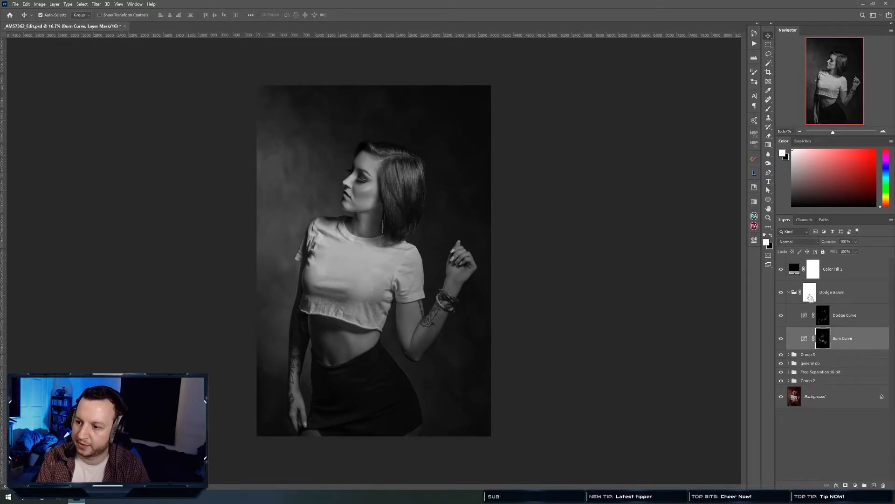
key("ctrl+comma")
key("ctrl+comma")
key("ctrl+comma")
key("ctrl+comma")
key("ctrl+comma")
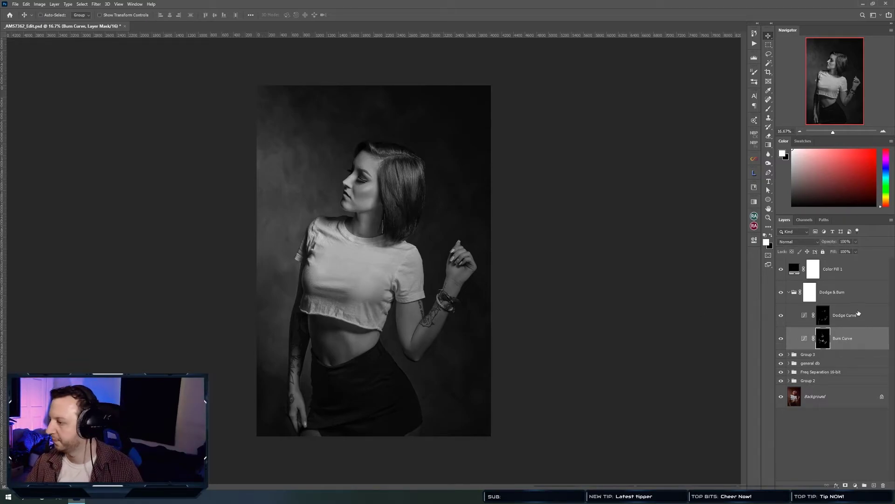
Collapse the Dodge & Burn group, hide the Color Fill 1 layer, and compare before and after in color.
left_click(842, 294)
left_click(789, 292)
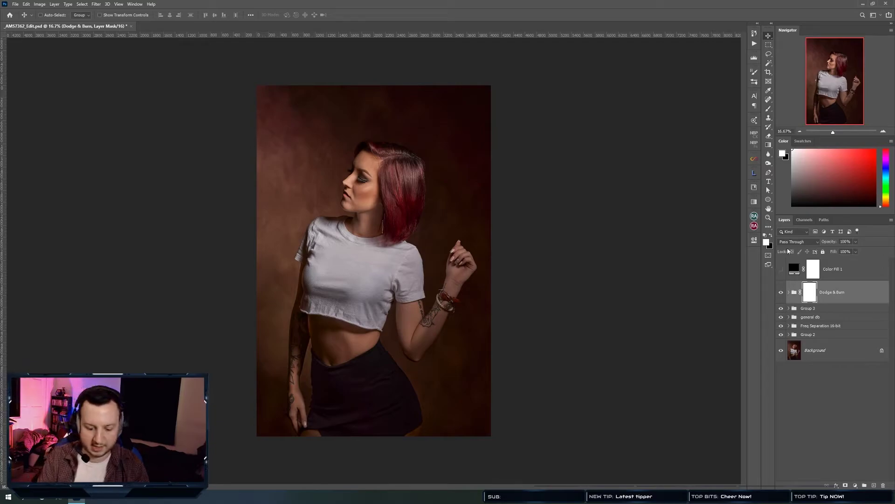
key("ctrl+comma")
key("ctrl+comma")
key("ctrl+comma")
key("ctrl+comma")
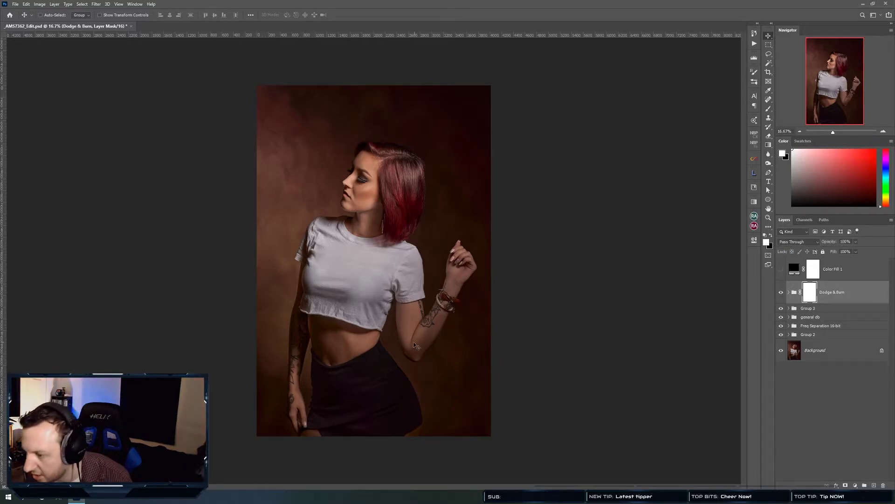
Dodge the raised forearm on the Dodge Curve mask inside the Dodge & Burn group with a large white brush.
left_click(789, 293)
left_click(844, 315)
key("b")
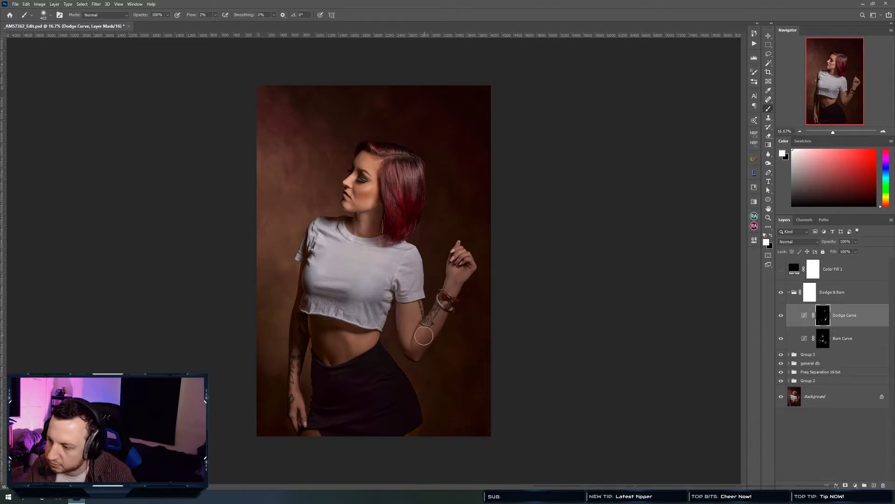
key("v")
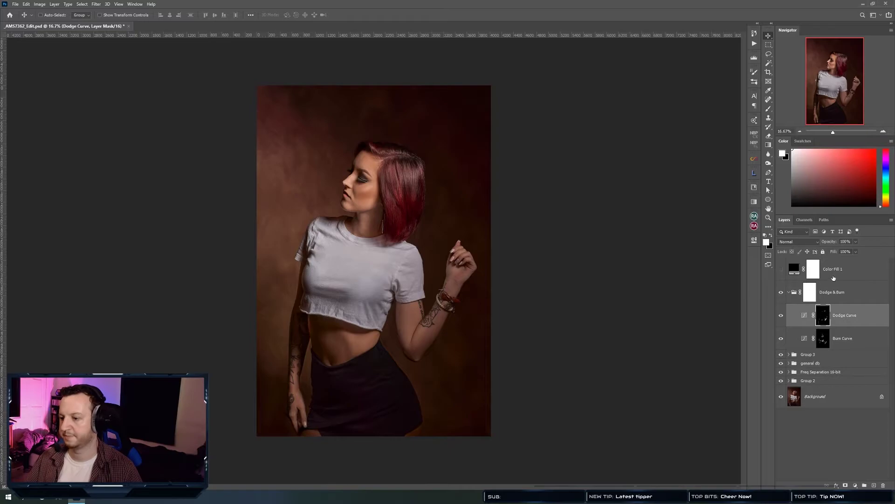
Collapse the Dodge & Burn group and save the document.
left_click(792, 292)
left_click(788, 292)
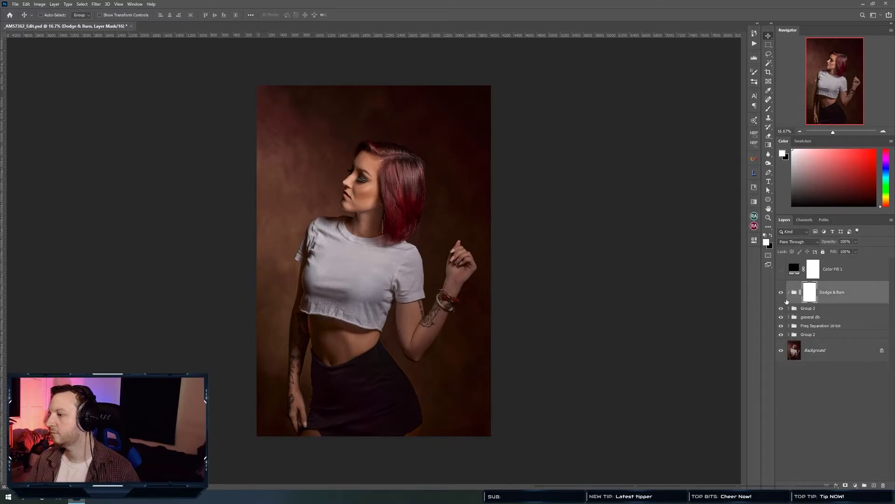
key("ctrl+s")
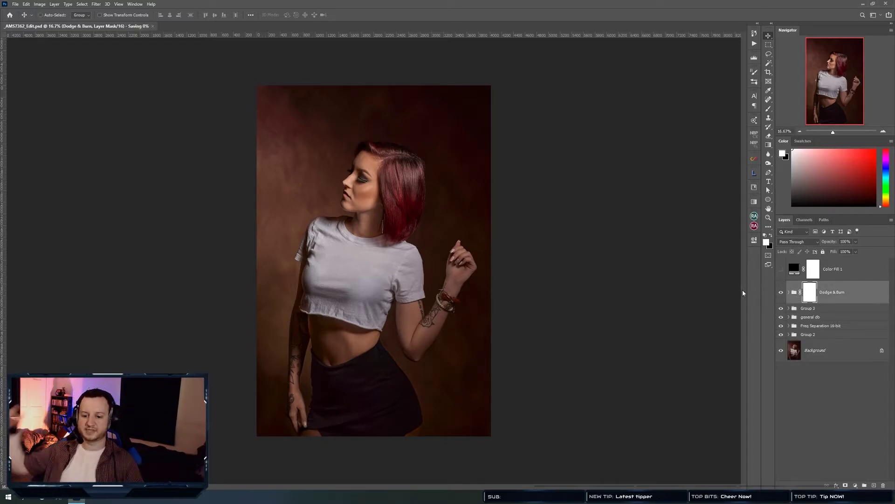
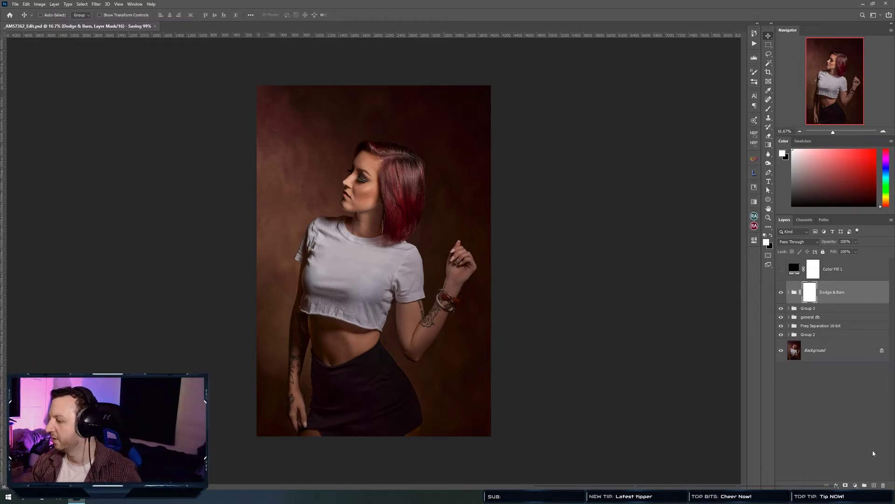
Add a layer above Dodge & Burn and set up a Foreground to Transparent gradient with a skin tone sampled from the face.
left_click(769, 144)
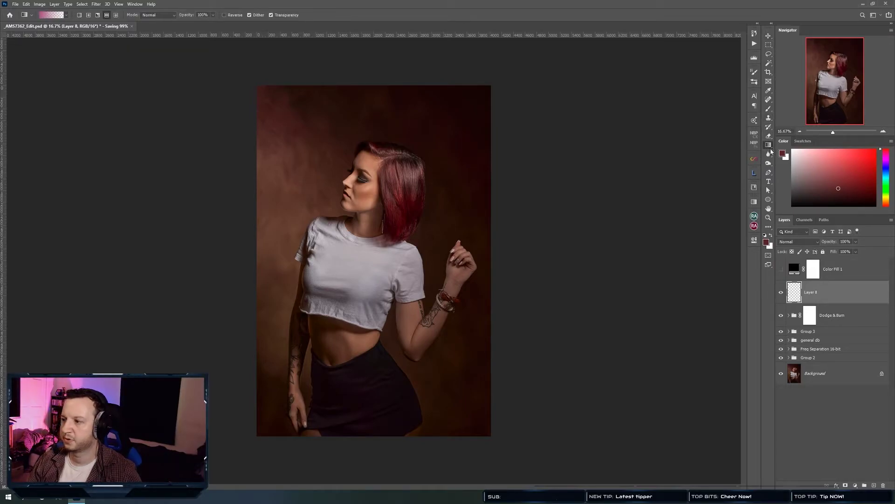
left_click(369, 158, "alt")
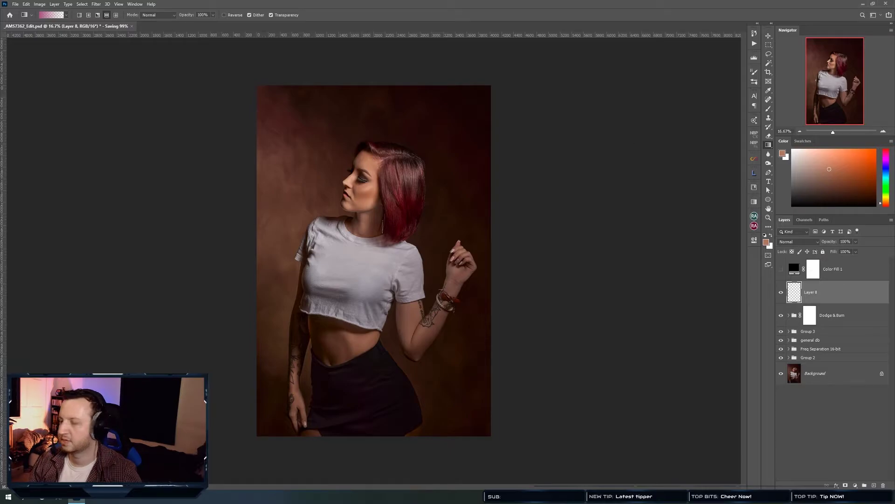
left_click(49, 17)
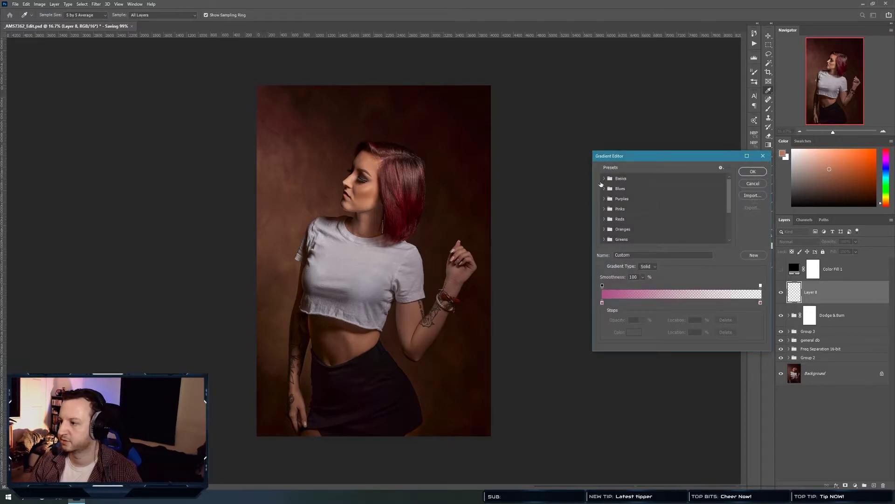
left_click(603, 178)
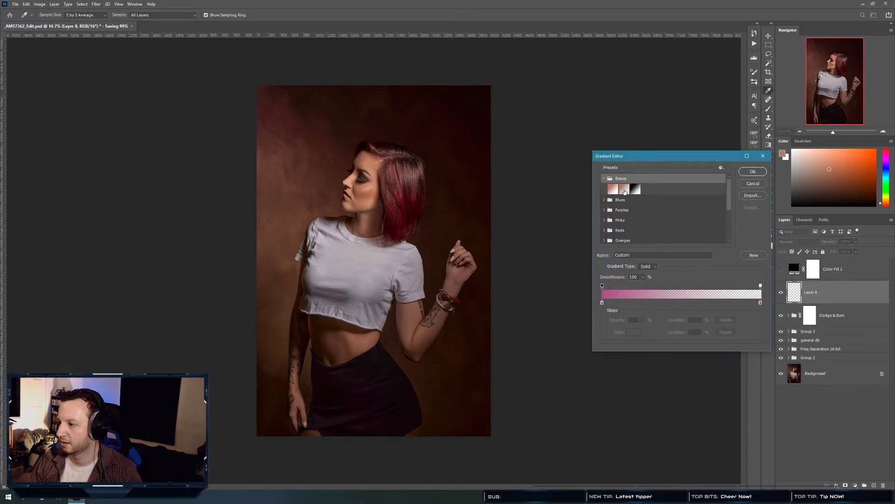
left_click(624, 189)
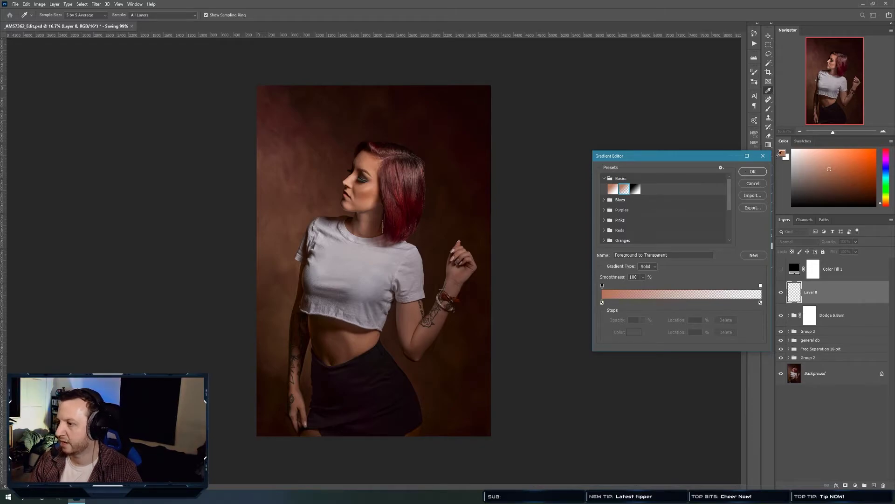
left_click(753, 171)
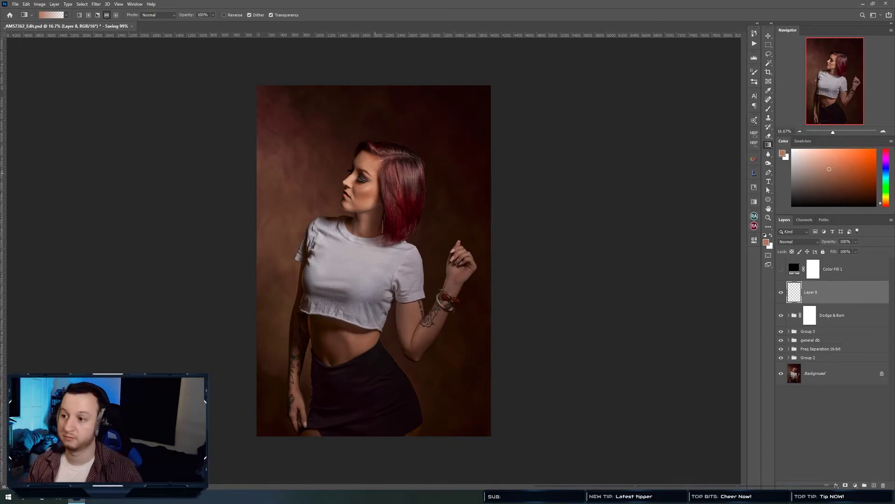
left_click(355, 183, "alt")
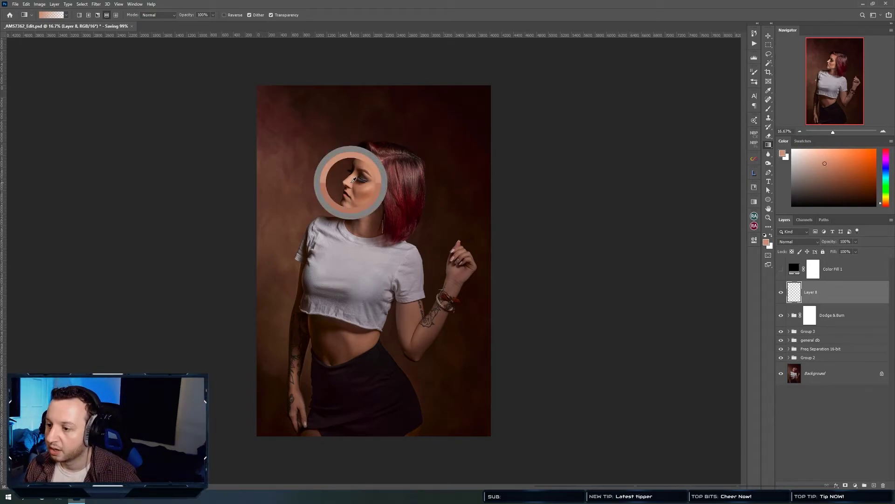
Delete the empty gradient layer and place a merged copy of all visible layers above the Dodge & Burn group.
key("v")
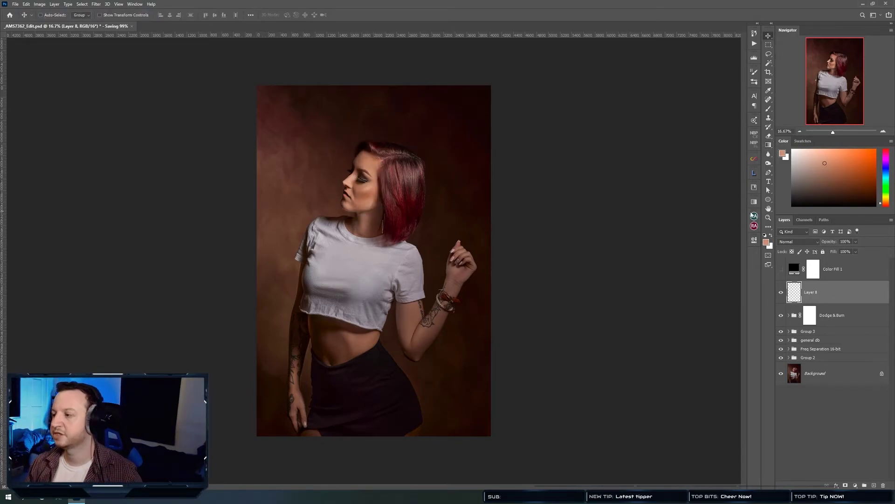
key("Delete")
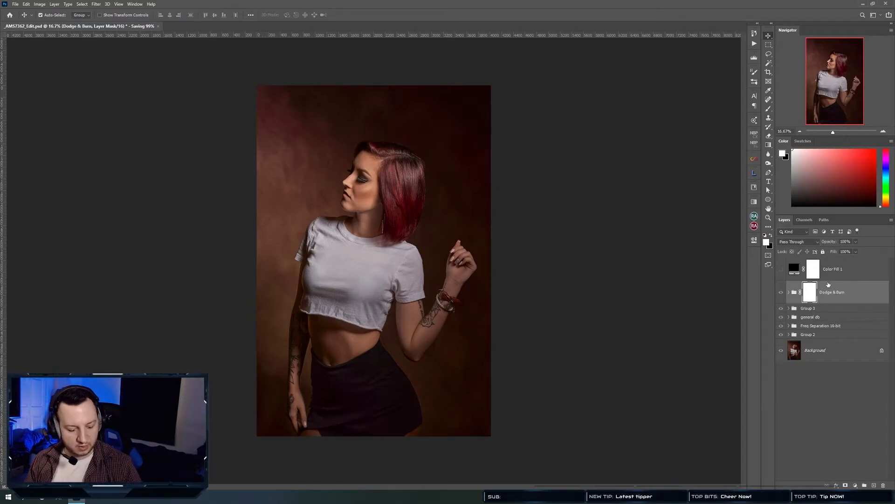
key("ctrl+z")
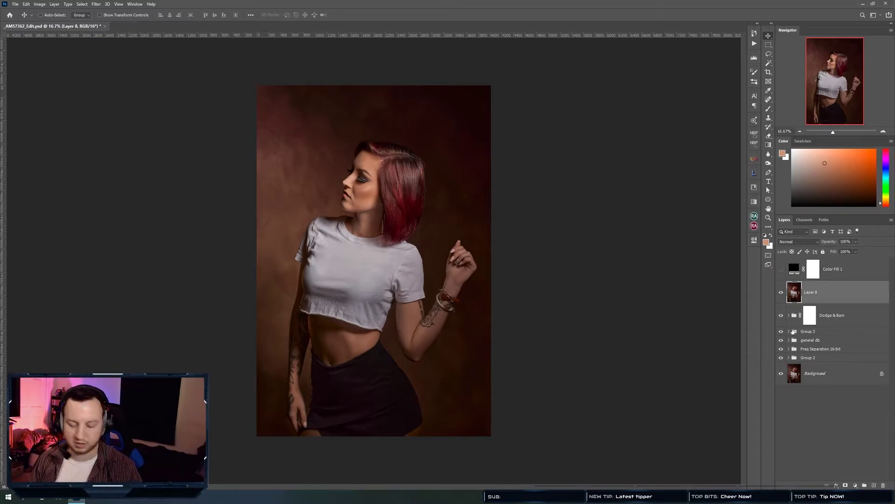
Select the woman on the merged layer with Select Subject and add the missed hair edges with the Lasso at 10 px feather.
key("w")
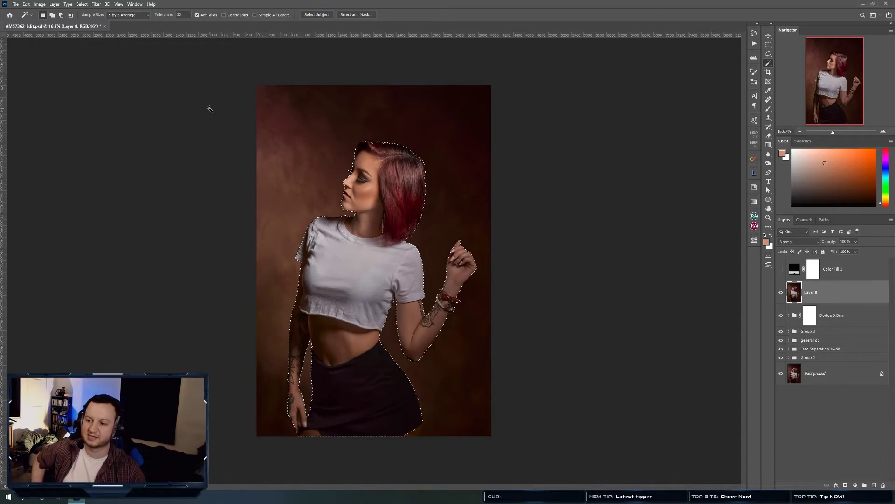
left_click(389, 141, "ctrl")
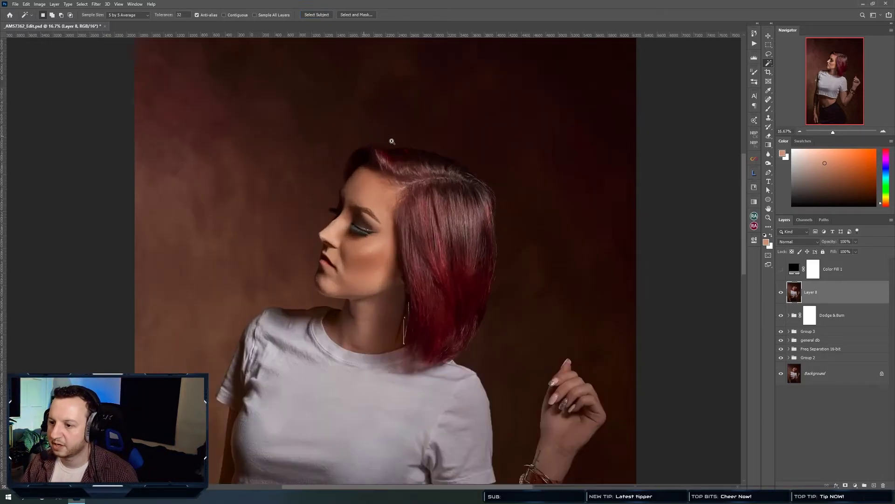
left_click(390, 141, "ctrl")
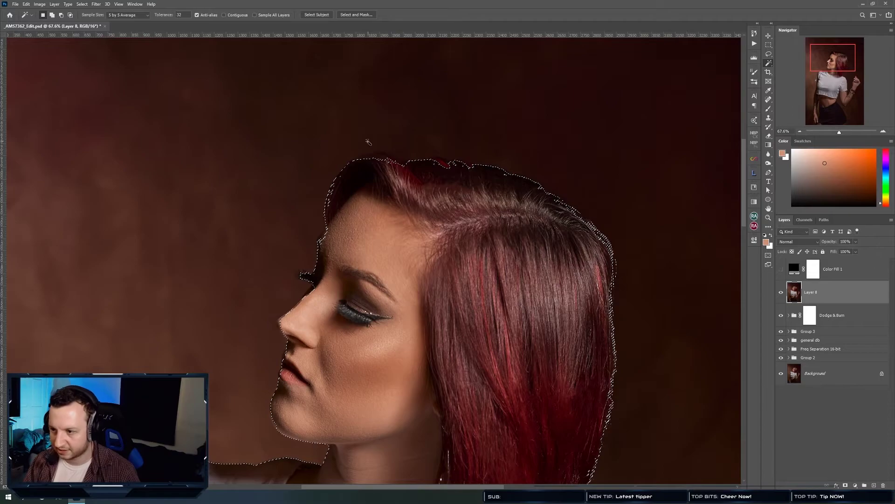
key("l")
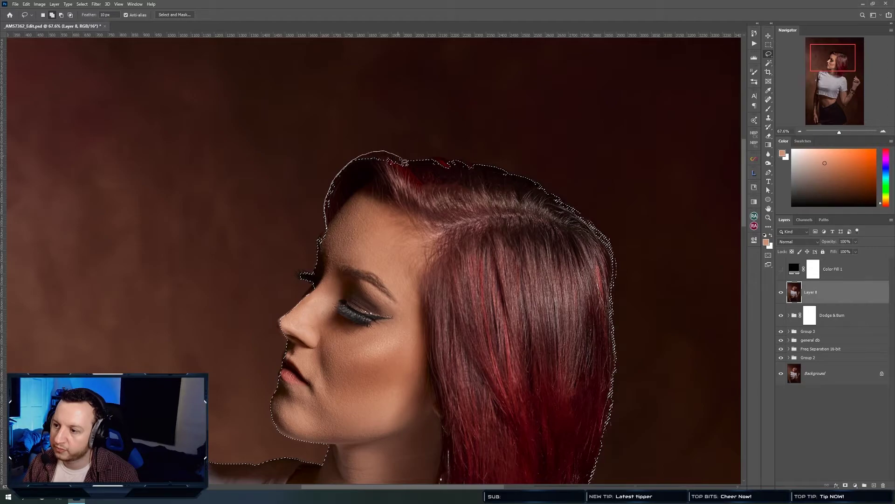
mouse_move(493, 175)
left_mouse_down()
mouse_move(386, 232)
mouse_move(502, 195)
mouse_move(504, 169)
mouse_move(565, 204)
left_mouse_up()
left_click_drag(607, 239, 616, 288)
key("shift")
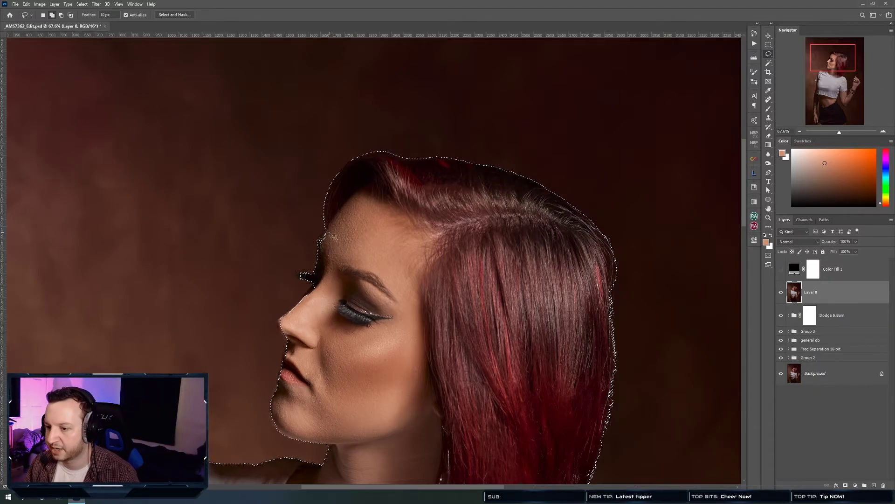
left_click_drag(435, 300, 294, 270)
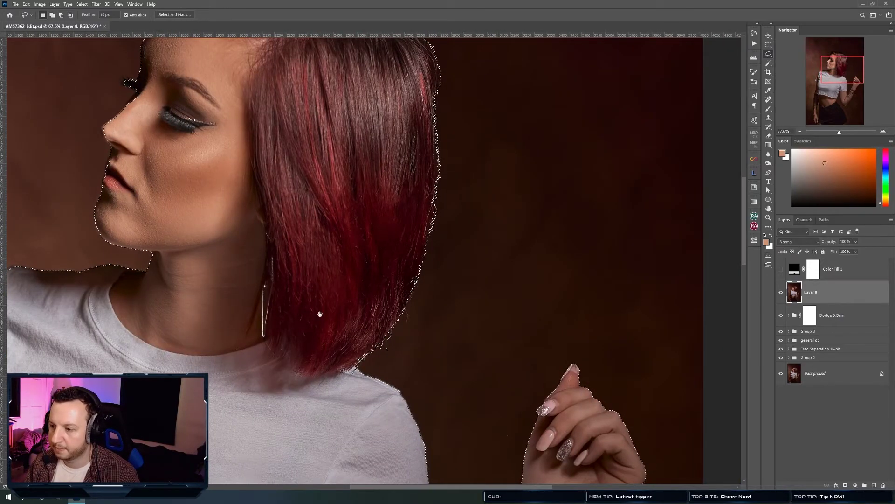
scroll(360, 308, "down", 5)
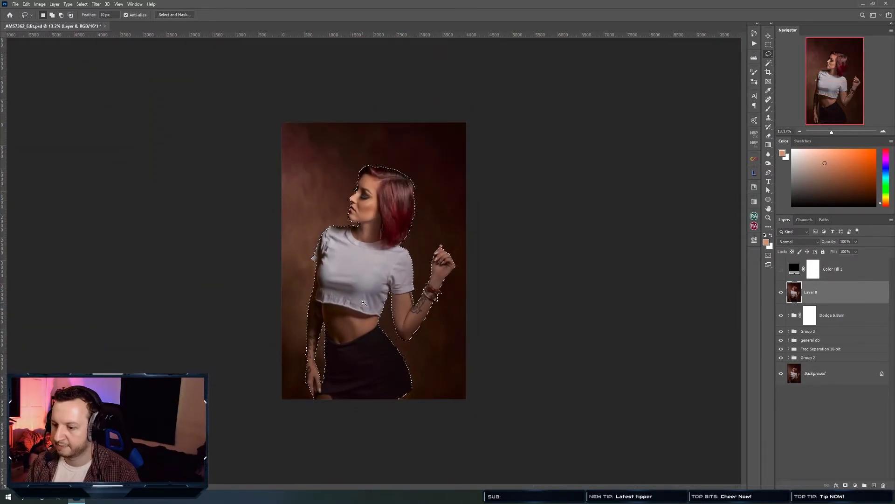
scroll(372, 267, "up", 1)
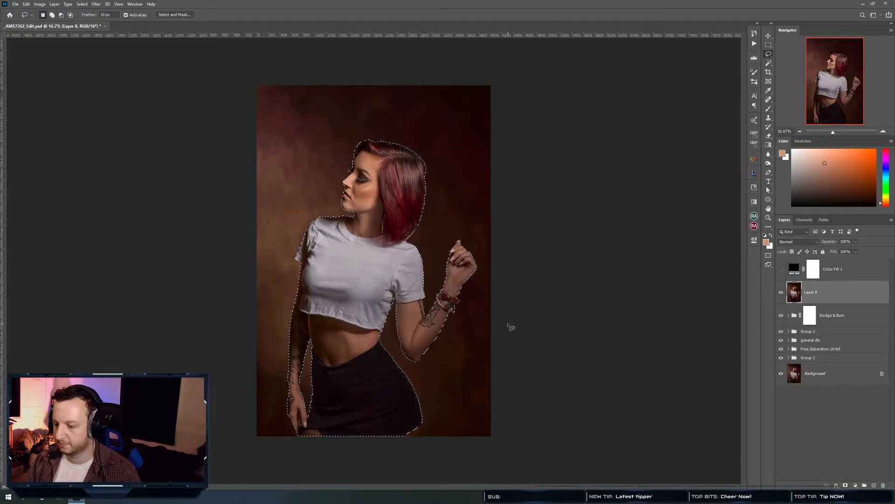
key("v")
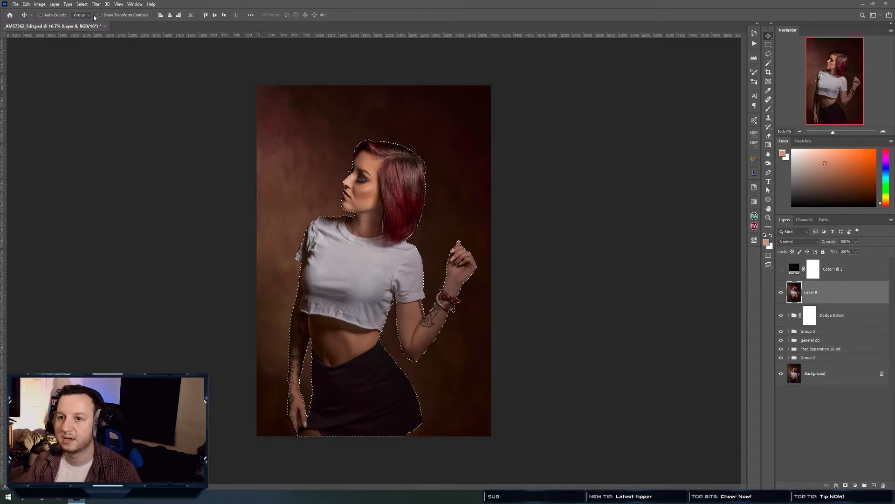
left_click(82, 4)
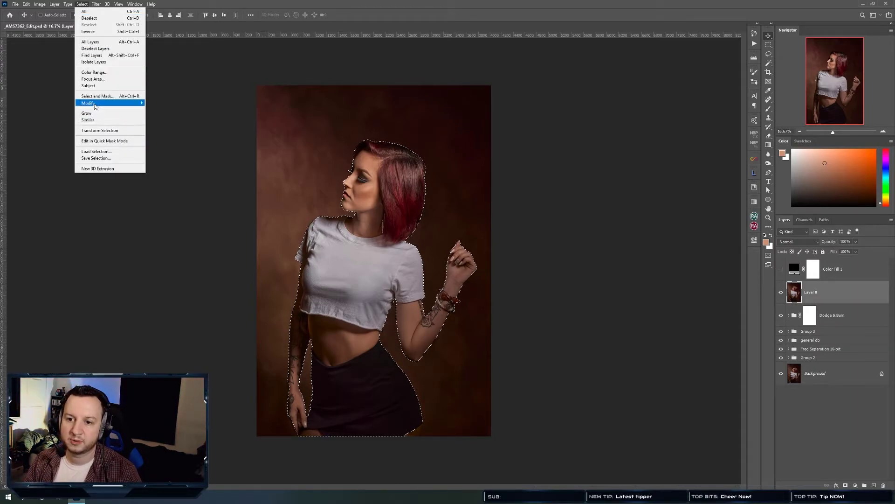
left_click(399, 20)
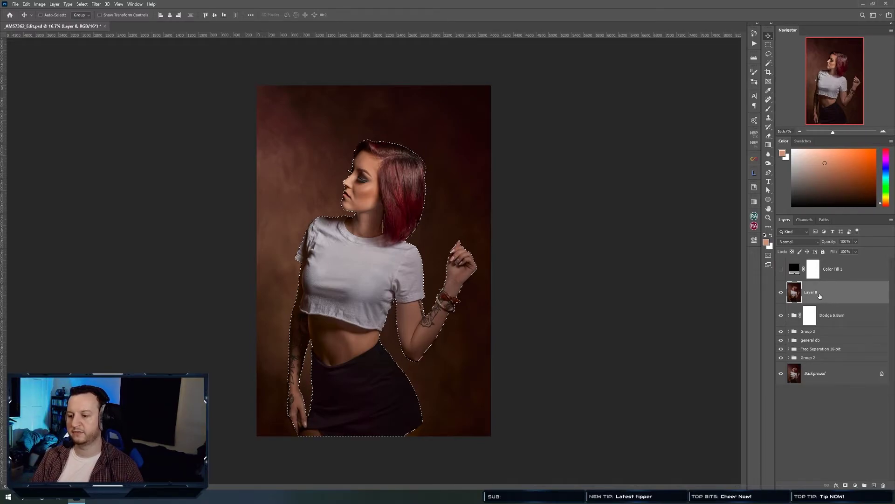
Copy the selected woman from the merged layer onto a new layer and hide that copy.
key("ctrl")
key("ctrl+j")
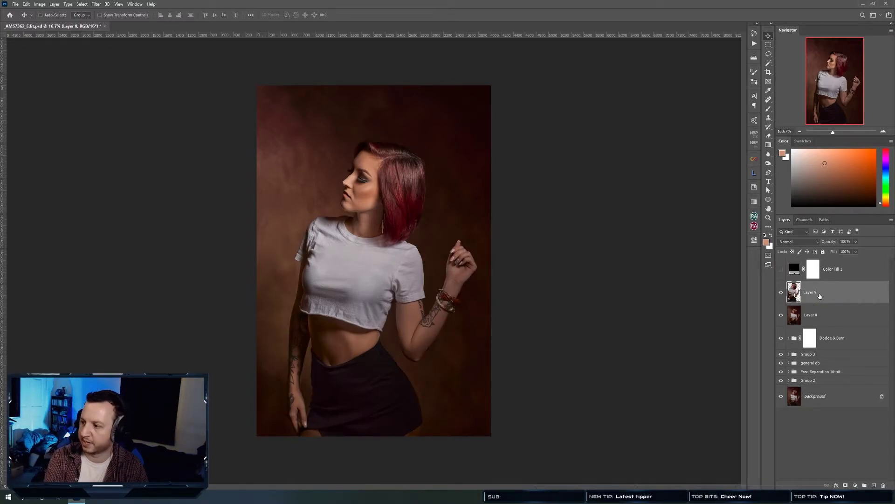
left_click(781, 293)
left_click(782, 293)
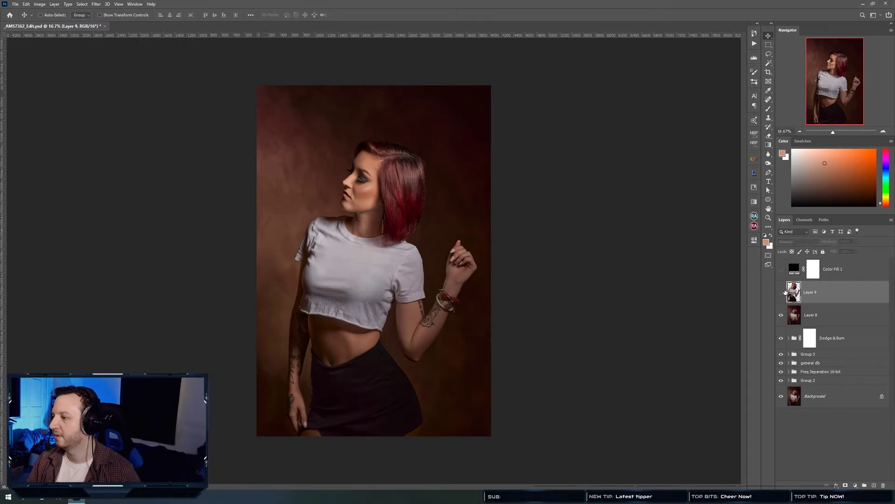
On merged Layer 8, load the cut-out woman's outline as a selection and expand it by 2 pixels.
left_click(825, 317)
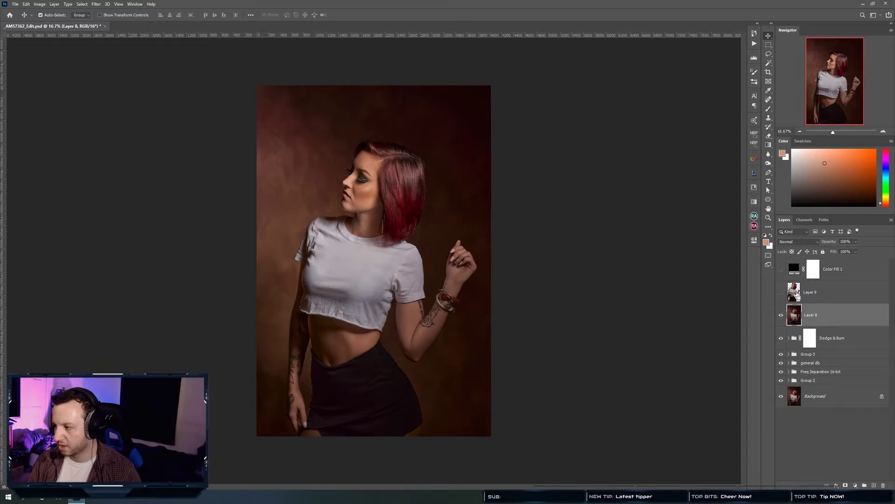
left_click(794, 293, "ctrl")
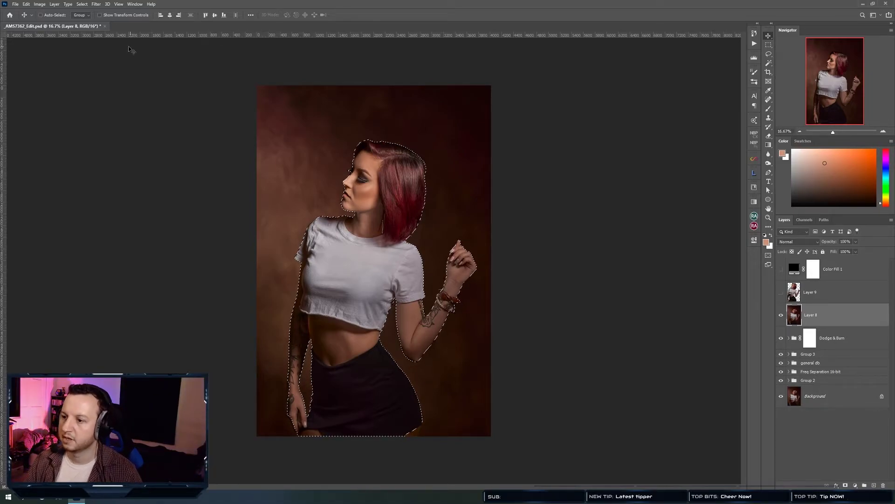
left_click(82, 4)
mouse_move(112, 103)
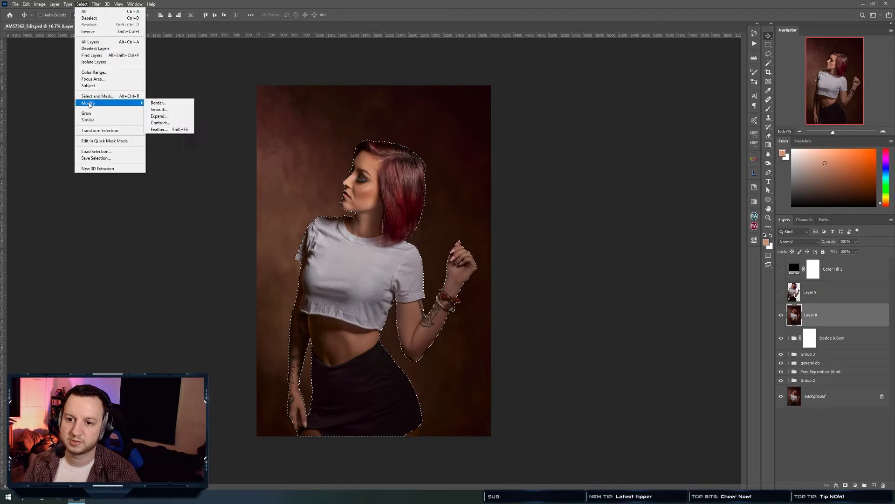
left_click(164, 116)
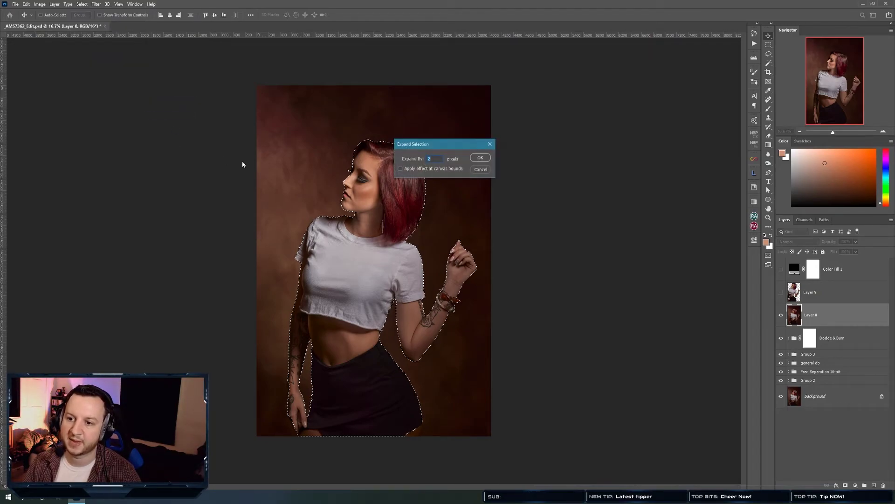
left_click(479, 157)
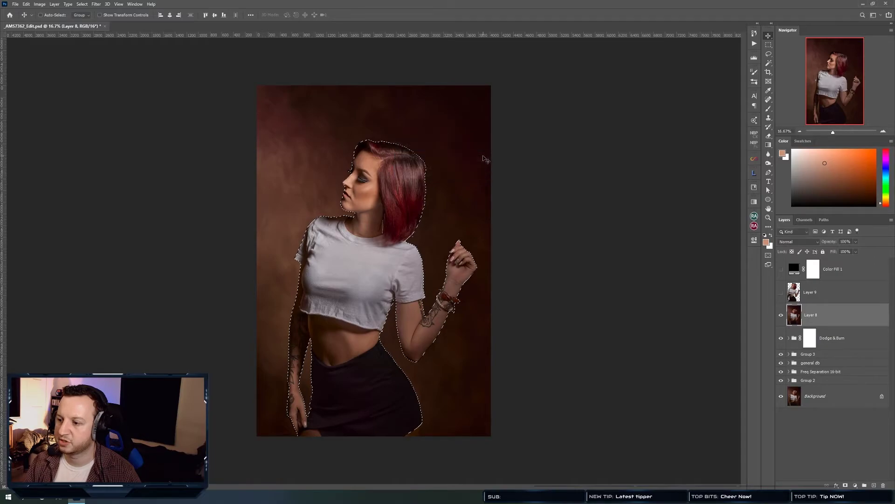
Expand the selection around the woman once more.
left_click(79, 4)
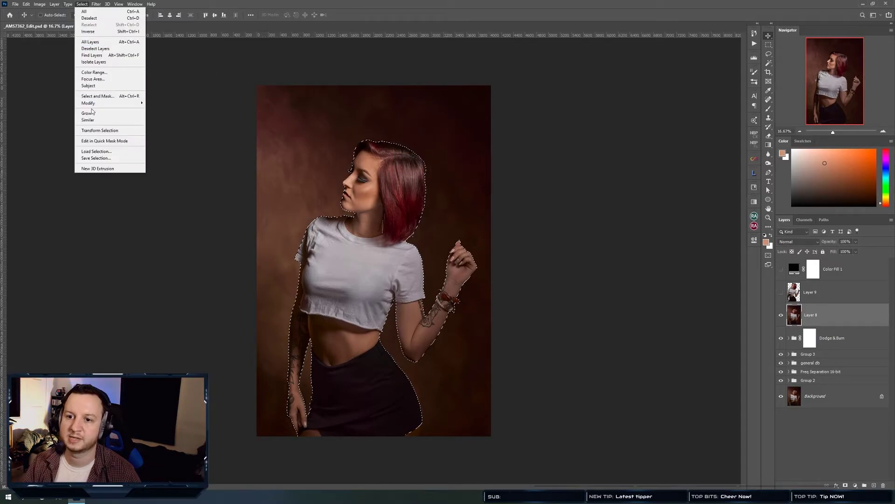
mouse_move(112, 103)
left_click(176, 120)
left_click(485, 161)
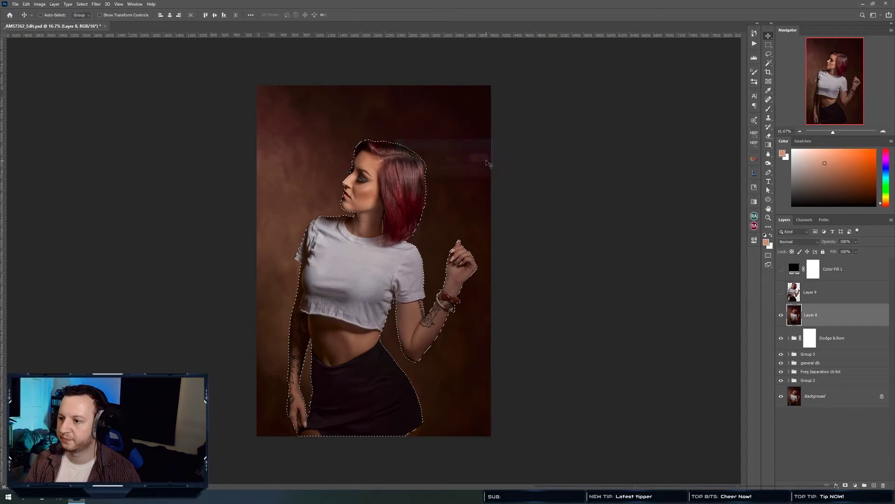
left_click_drag(378, 280, 393, 305)
key("ctrl+plus")
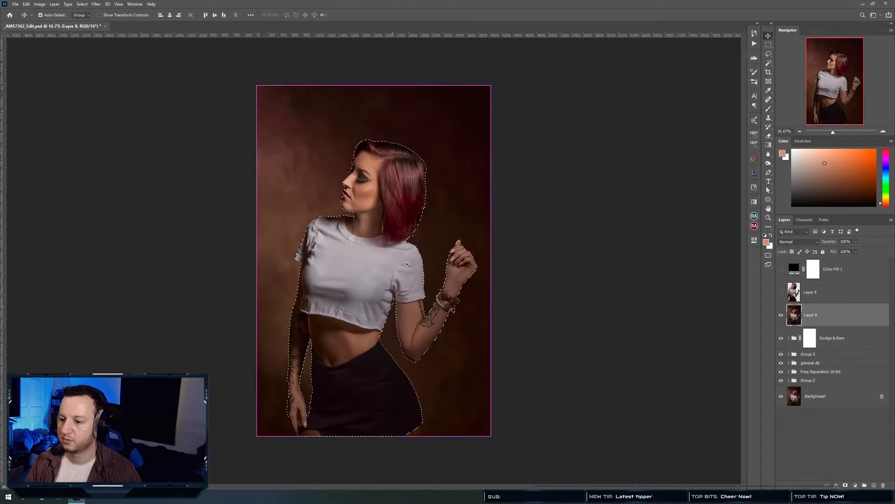
Replace the selected woman with background using Content-Aware Fill with Auto sampling, output to a new layer, and clear the selection.
left_click(40, 15)
left_click(26, 4)
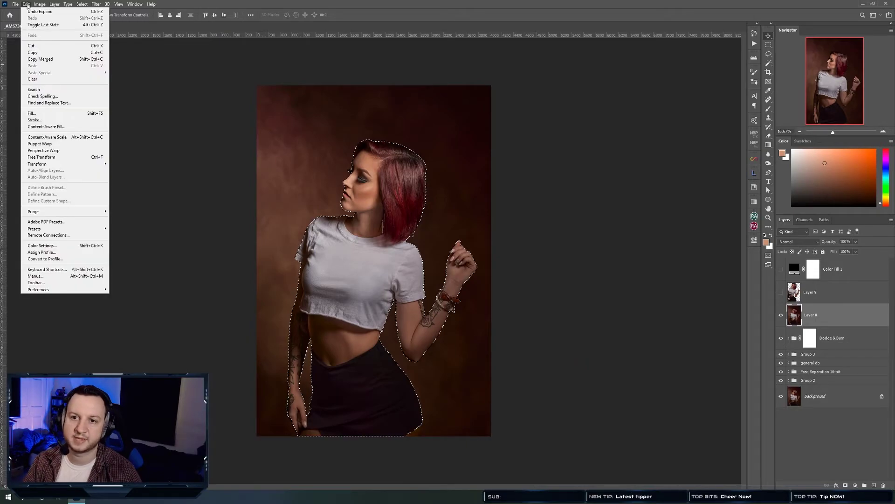
left_click(40, 127)
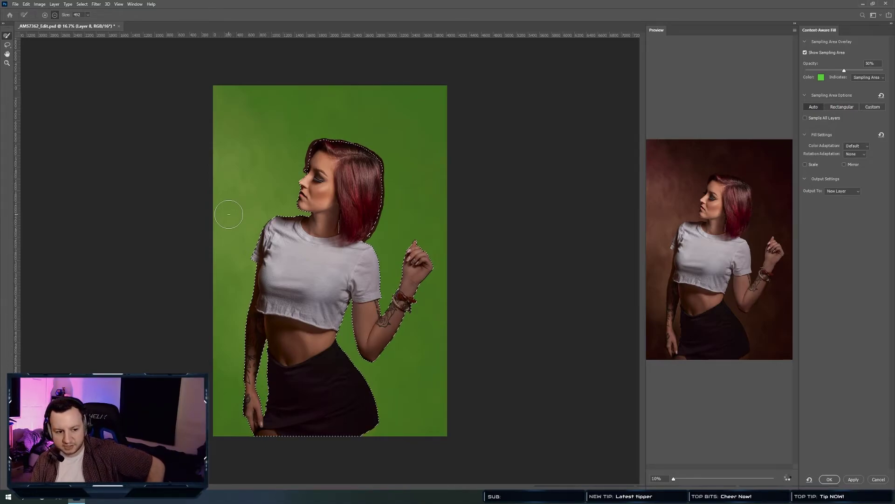
key("ctrl+plus")
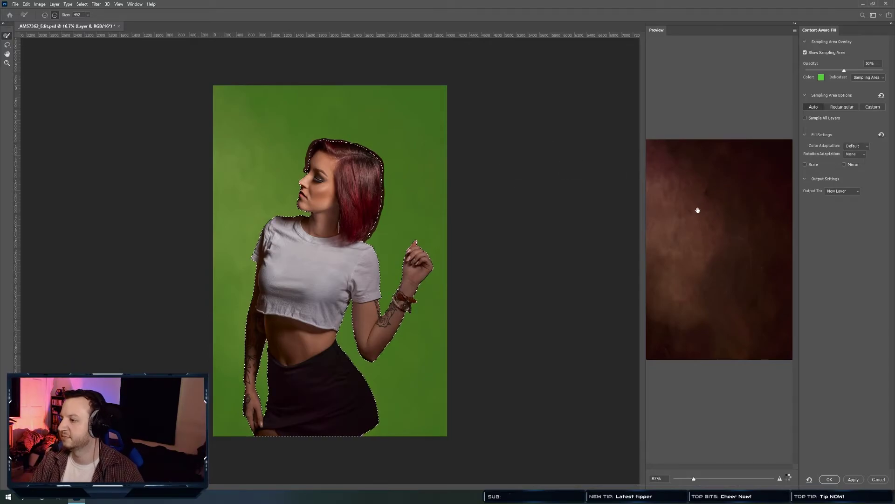
left_click(829, 479)
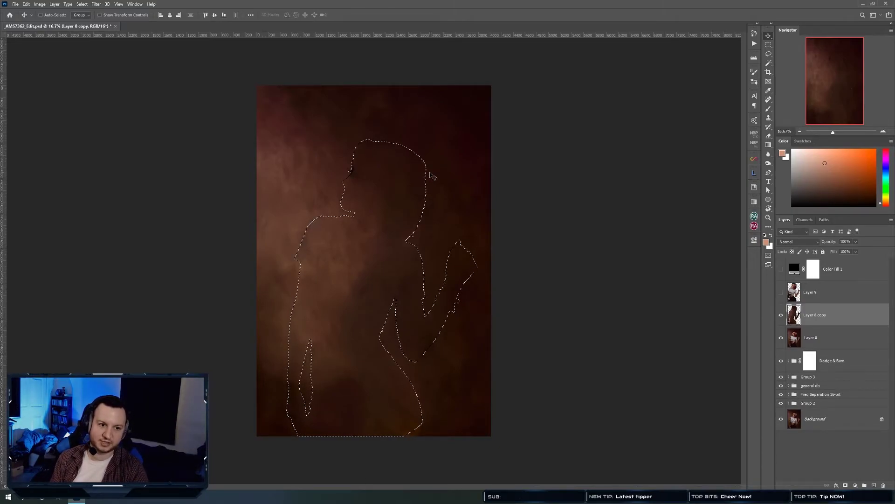
key("ctrl")
key("ctrl+d")
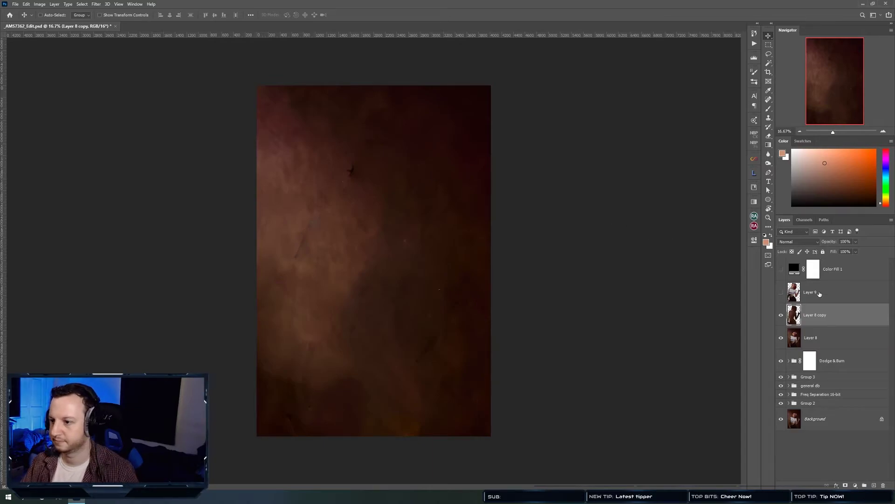
Duplicate Layer 8 and merge the duplicate with the content-aware fill layer into one clean background layer.
left_click(822, 338)
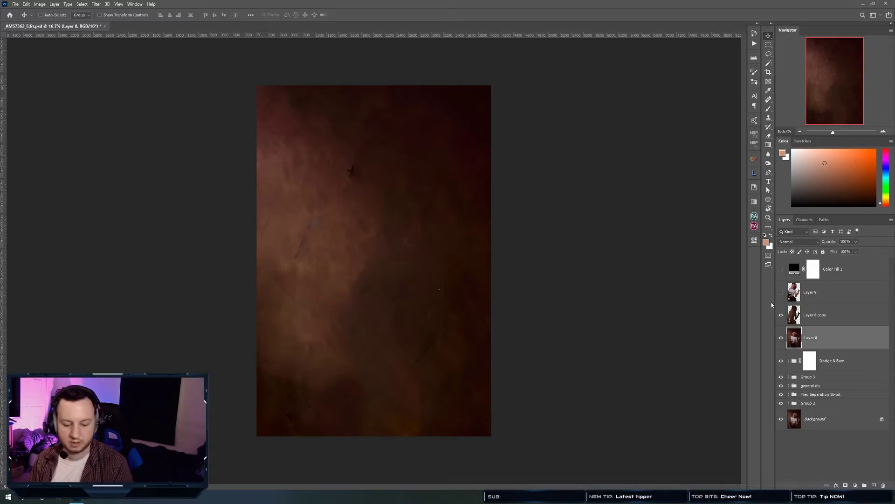
key("ctrl+j")
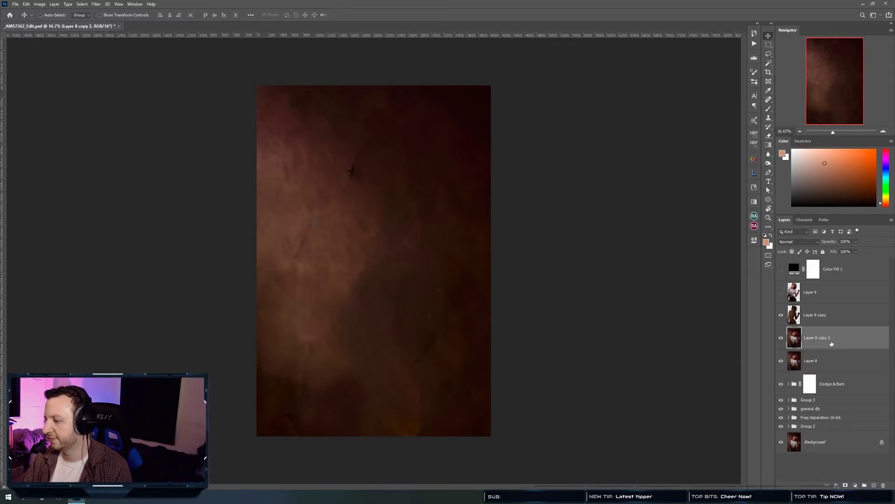
left_click(830, 317, "shift")
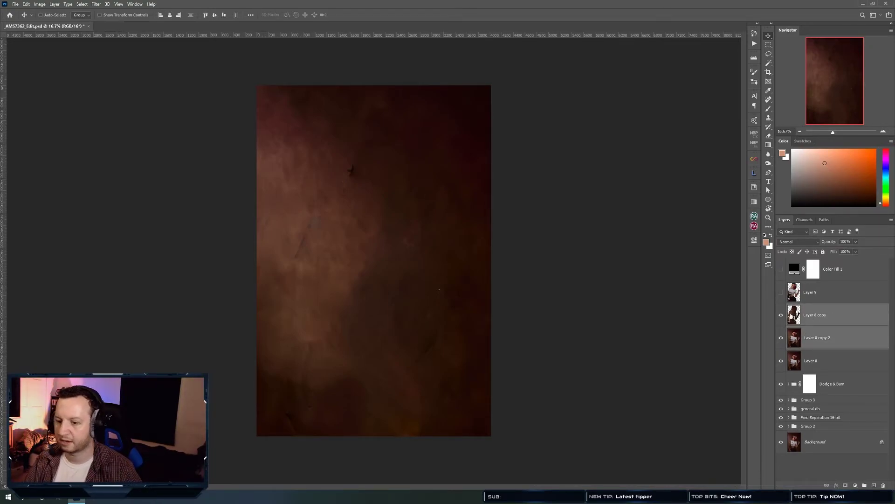
key("ctrl+e")
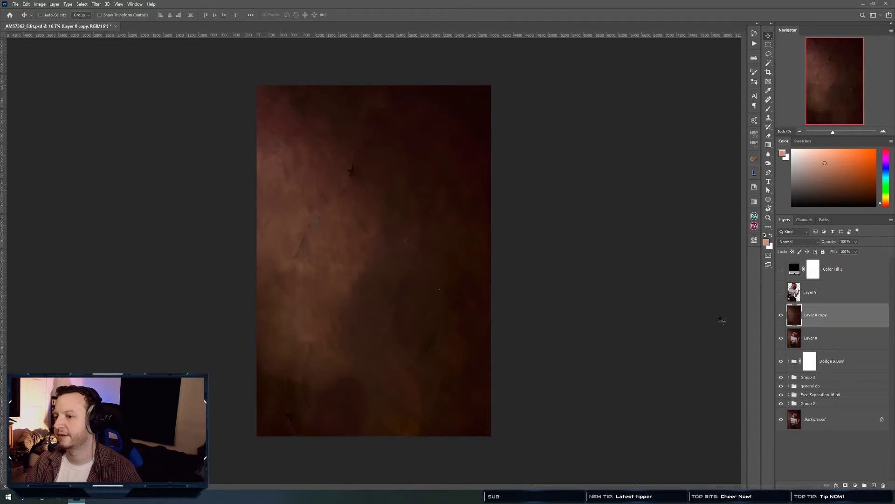
Remove the dark marks, streaks and leftover outline traces across the empty background with the Patch tool.
key("j")
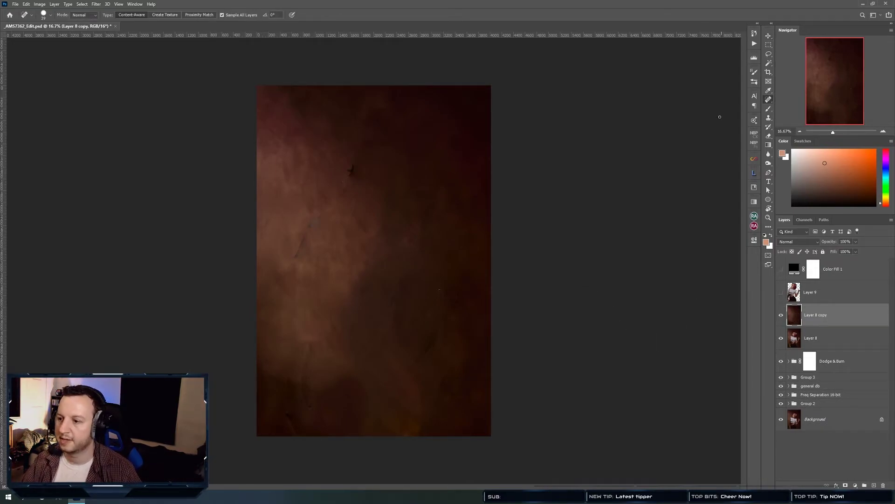
left_click(769, 100)
left_click(793, 112)
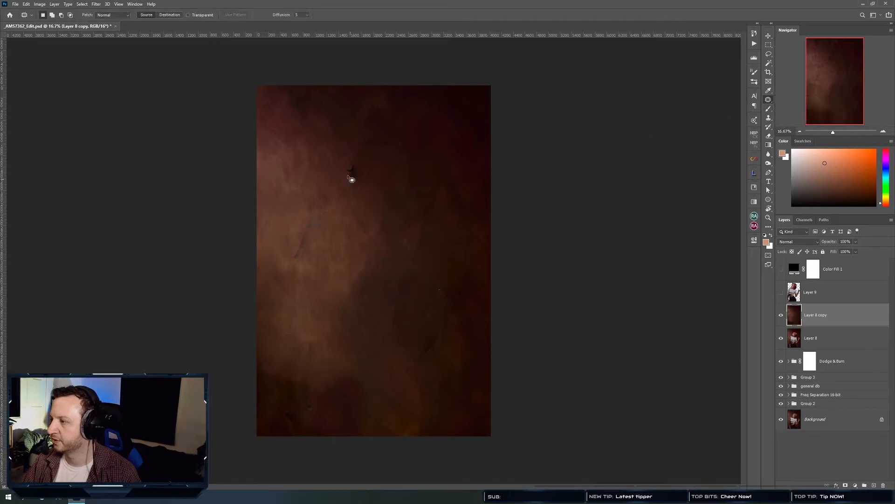
mouse_move(343, 159)
left_mouse_down()
mouse_move(362, 171)
mouse_move(311, 182)
left_mouse_up()
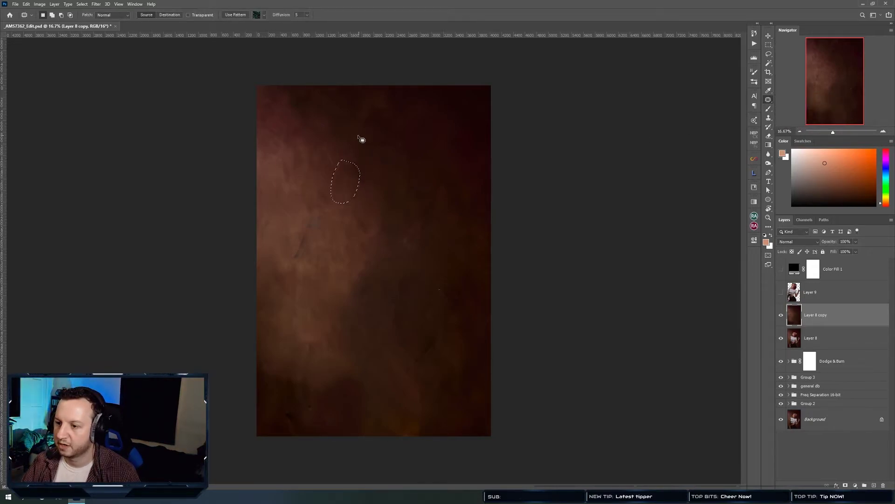
mouse_move(393, 146)
left_mouse_down()
mouse_move(426, 160)
mouse_move(425, 144)
mouse_move(436, 195)
left_mouse_up()
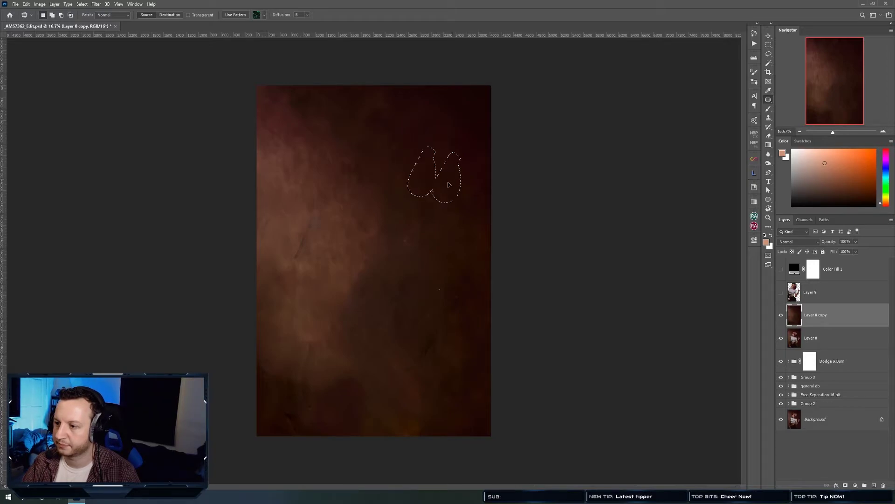
left_click_drag(455, 281, 450, 273)
mouse_move(312, 212)
left_mouse_down()
mouse_move(307, 278)
mouse_move(310, 212)
mouse_move(322, 204)
left_mouse_up()
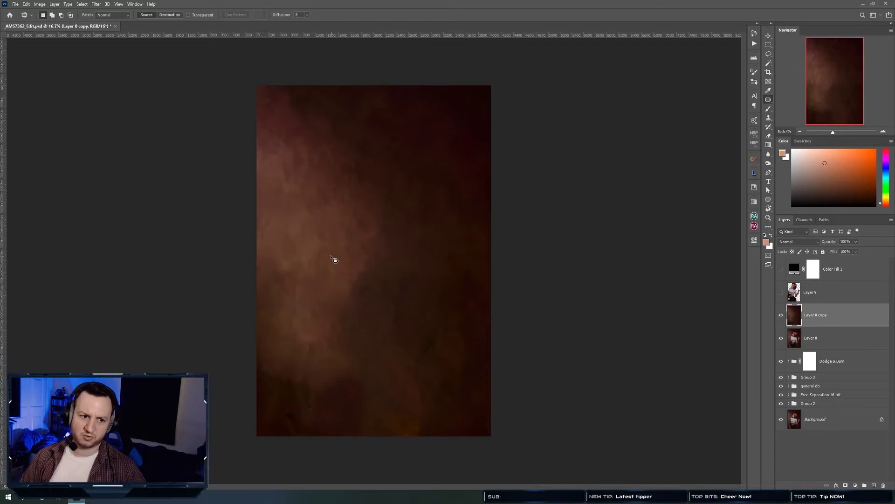
left_click_drag(401, 302, 438, 308)
mouse_move(405, 373)
left_mouse_down()
mouse_move(441, 336)
mouse_move(463, 358)
mouse_move(430, 359)
mouse_move(447, 341)
mouse_move(423, 404)
mouse_move(455, 369)
left_mouse_up()
mouse_move(310, 330)
left_mouse_down()
mouse_move(320, 334)
mouse_move(324, 365)
mouse_move(295, 369)
mouse_move(289, 456)
mouse_move(329, 346)
left_mouse_up()
key("ctrl+d")
left_click_drag(317, 369, 359, 360)
key("ctrl+d")
mouse_move(356, 174)
left_mouse_down()
mouse_move(368, 168)
mouse_move(376, 235)
mouse_move(428, 185)
left_mouse_up()
key("ctrl+d")
mouse_move(422, 169)
left_mouse_down()
mouse_move(404, 188)
mouse_move(422, 169)
left_mouse_up()
left_click_drag(457, 198, 469, 162)
key("ctrl+d")
Show the cut-out woman layer again and add a new group between it and the patched background layer.
key("v")
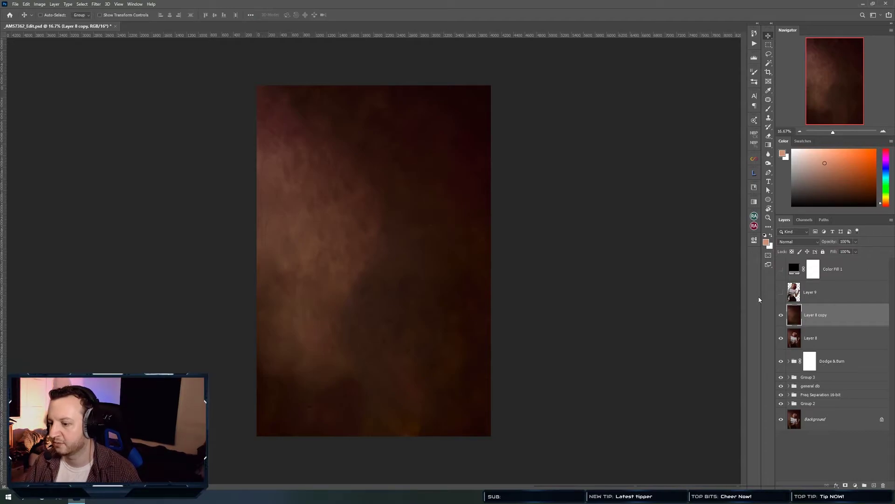
left_click(781, 292)
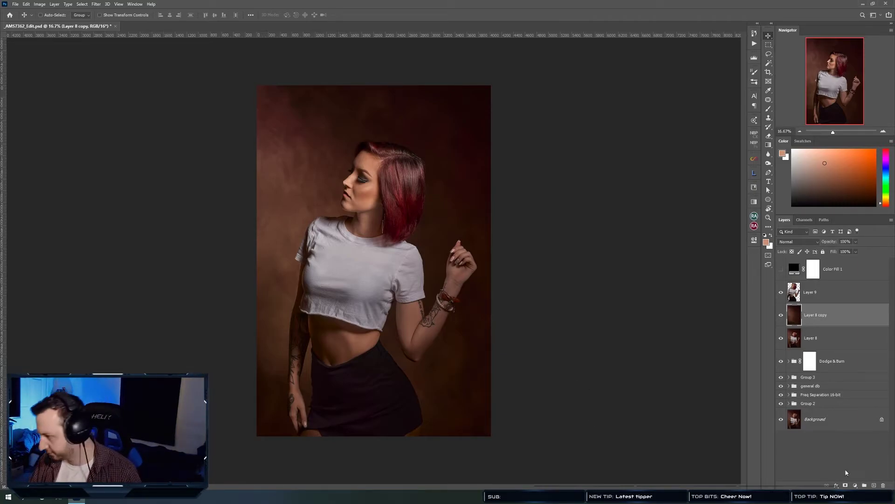
left_click(864, 485)
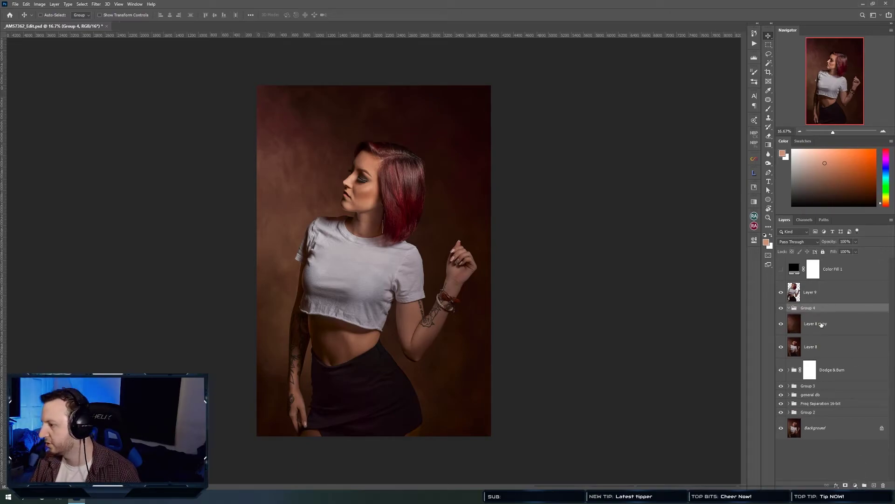
Add a Curves adjustment in the new group, lower the shadows and midtones with a point at 122 to 114, and set its blend mode to Luminosity.
left_click(855, 486)
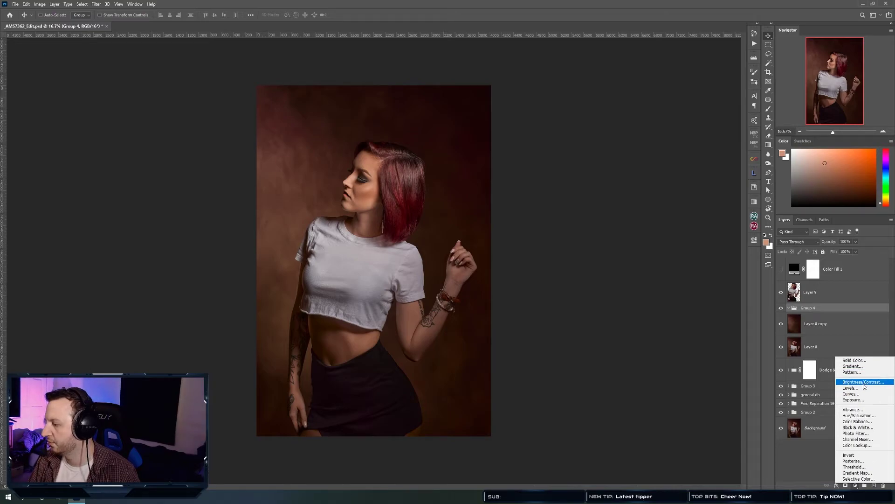
left_click(860, 396)
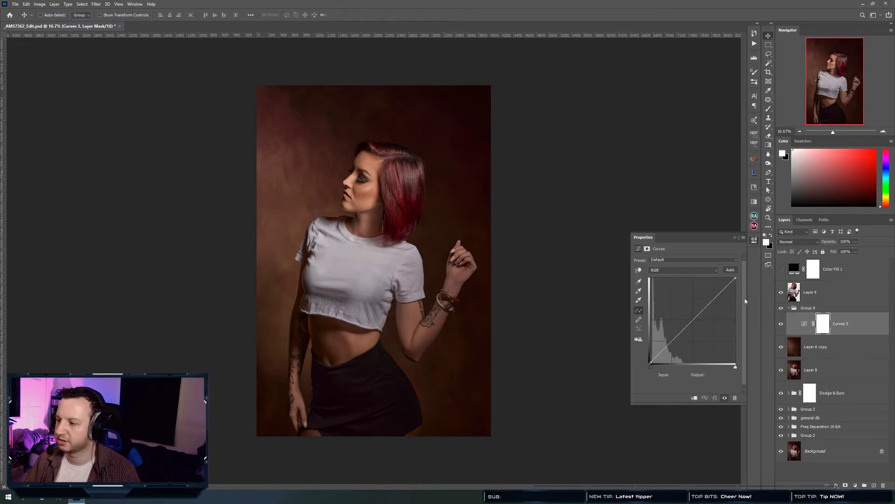
left_click_drag(696, 316, 667, 350)
left_click_drag(714, 301, 691, 324)
left_click(801, 241)
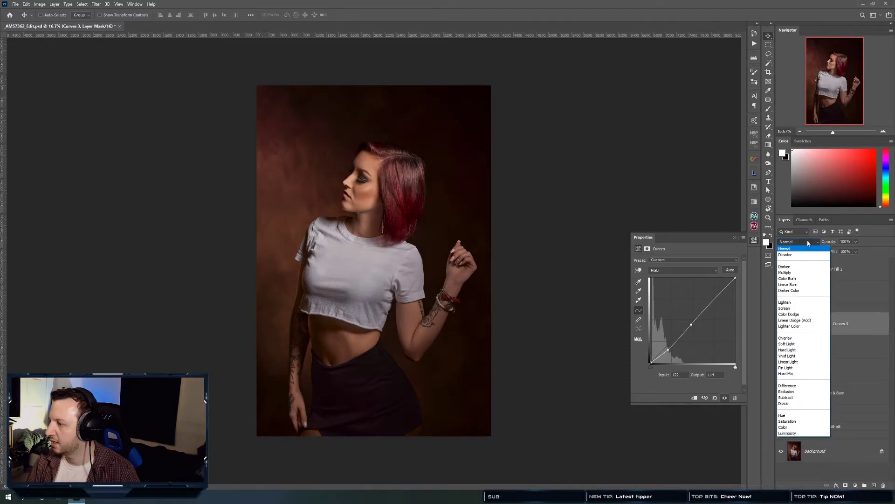
left_click(788, 433)
left_click(842, 321)
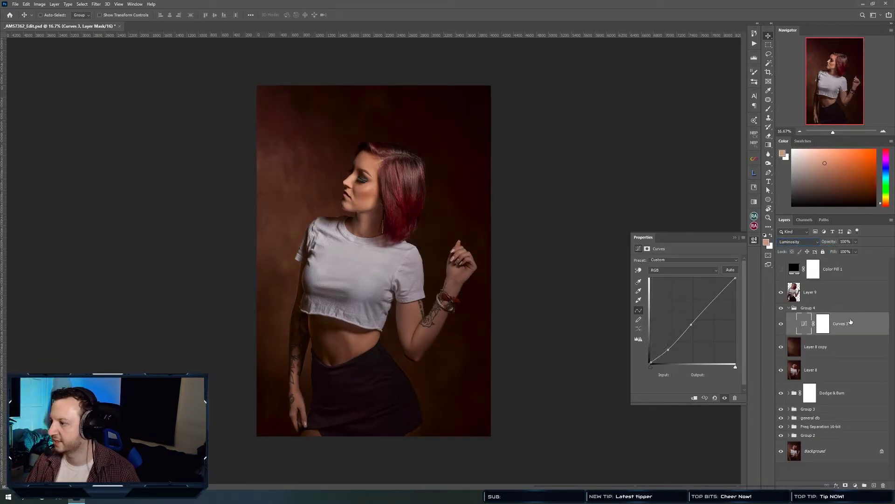
Compare the background with and without the darkening Curves adjustment.
left_click(782, 324)
left_click(782, 324)
left_click(781, 324)
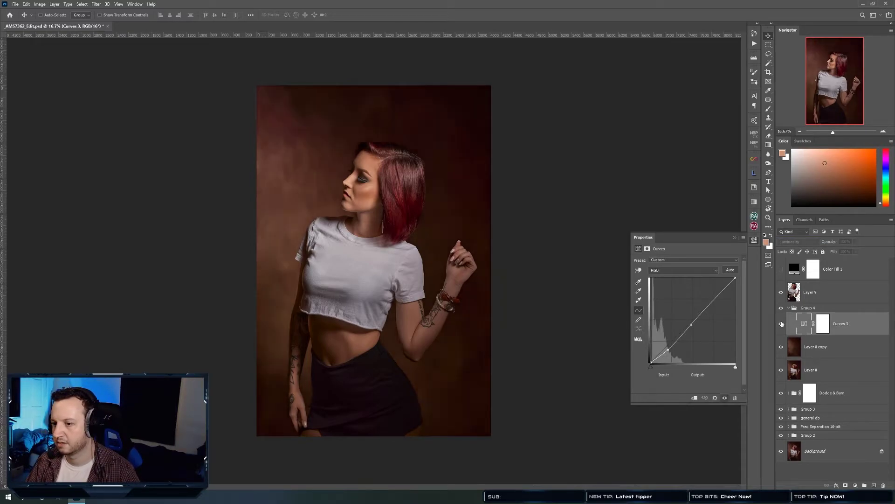
left_click(782, 324)
left_click(782, 324)
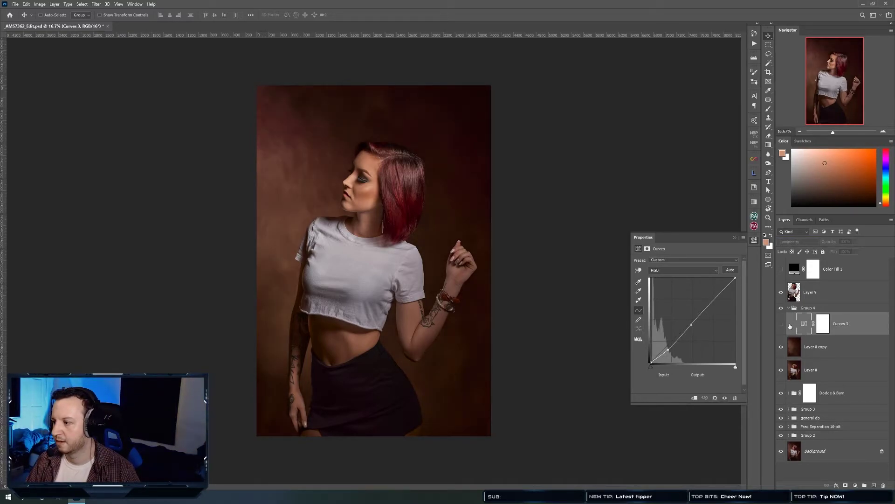
left_click(781, 324)
left_click(781, 324)
left_click(781, 324)
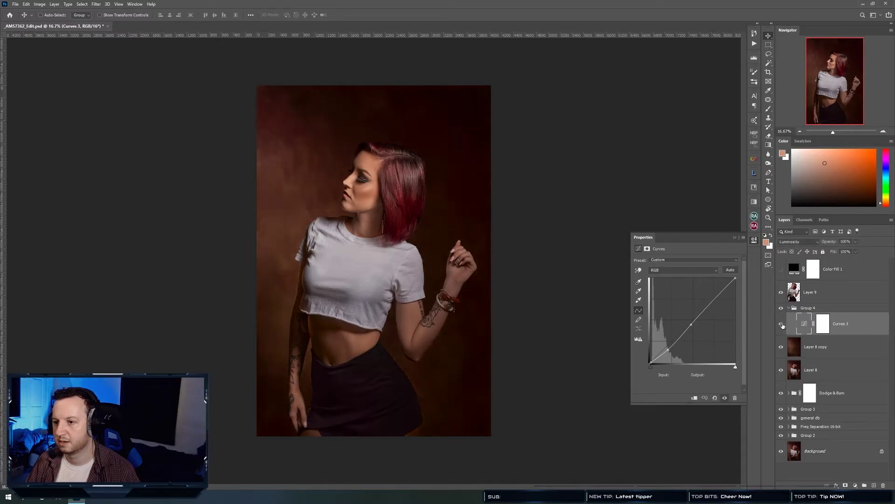
left_click(781, 324)
left_click(782, 324)
left_click(781, 324)
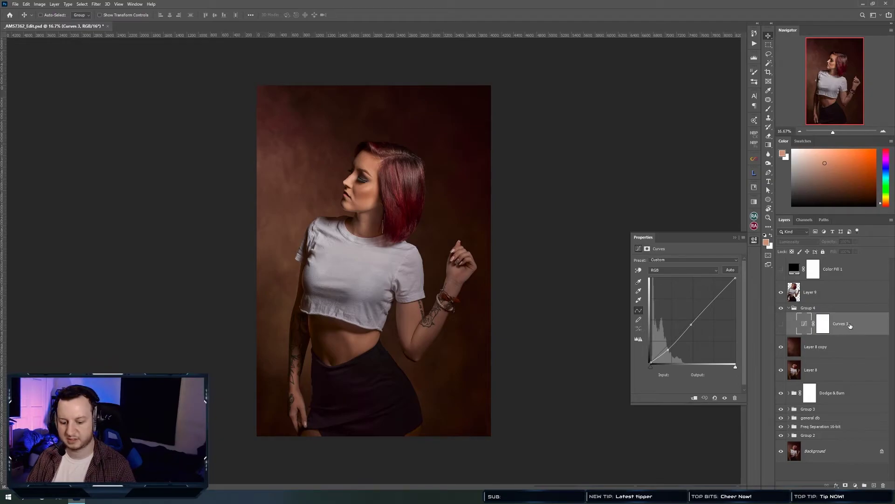
Replace the darkening Curves adjustment in Group 4 with a new Curves adjustment that lifts the midtones from input 127 to output 159.
key("Delete")
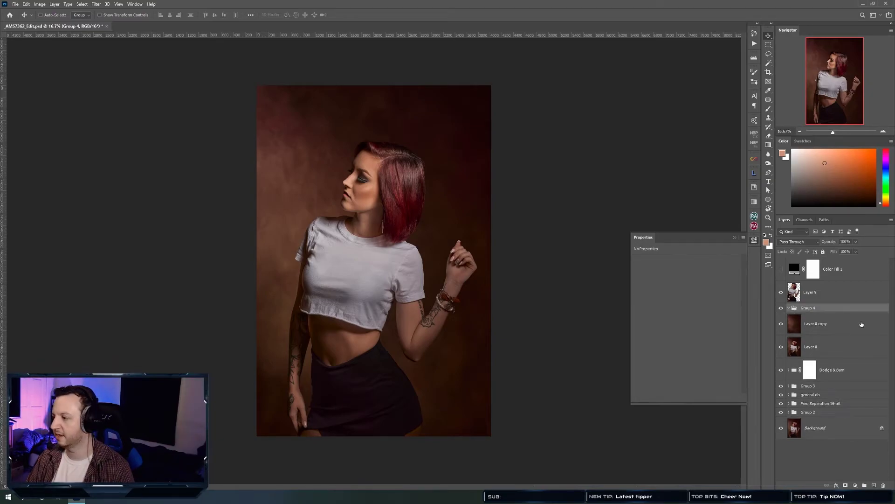
left_click(854, 485)
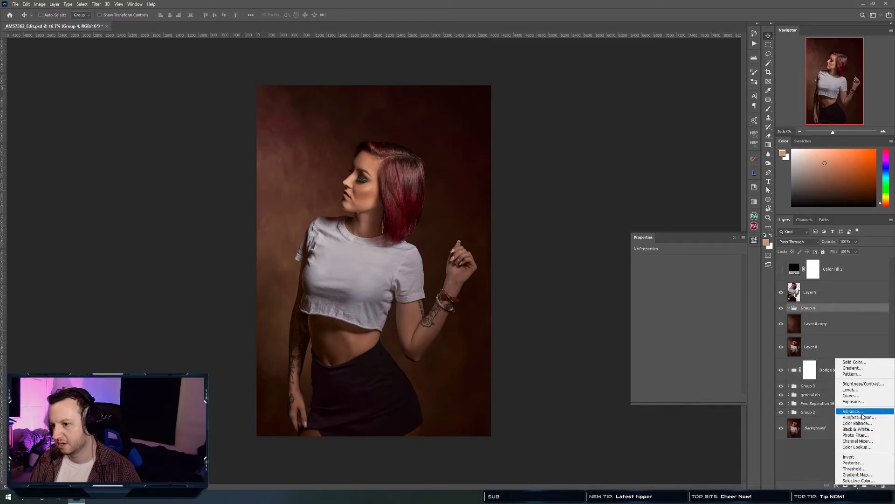
key("Escape")
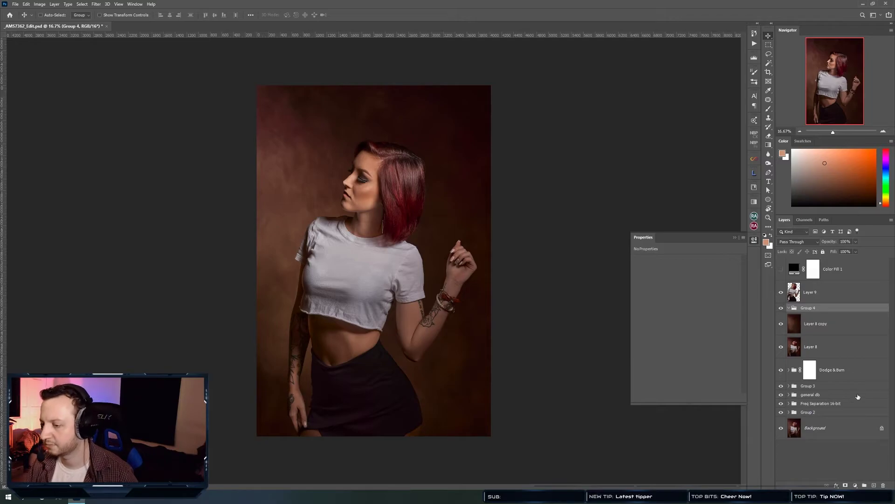
left_click(855, 485)
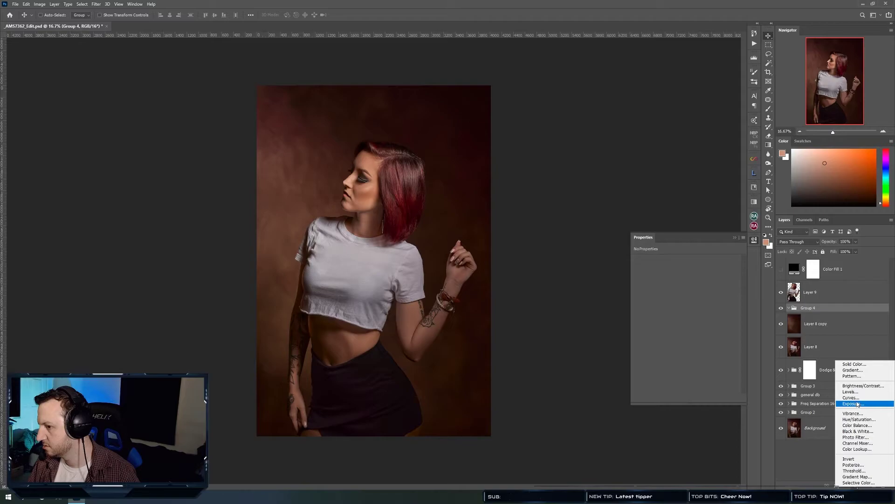
left_click(858, 398)
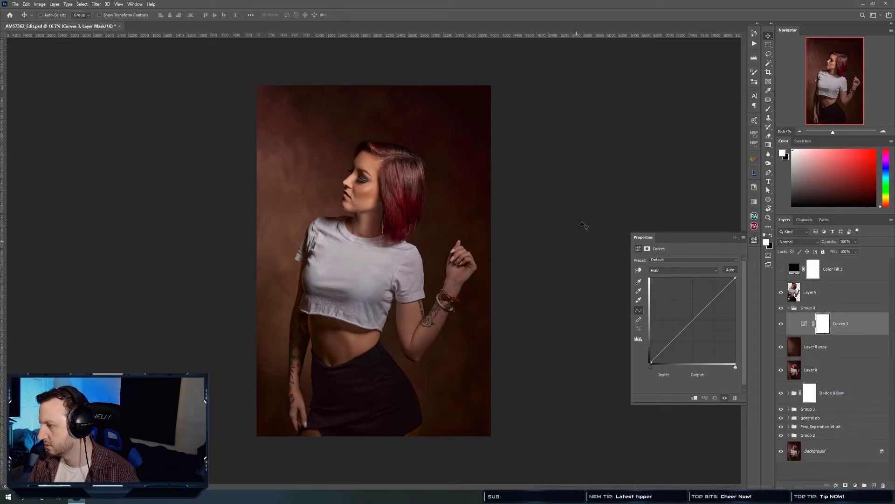
left_click_drag(694, 319, 693, 309)
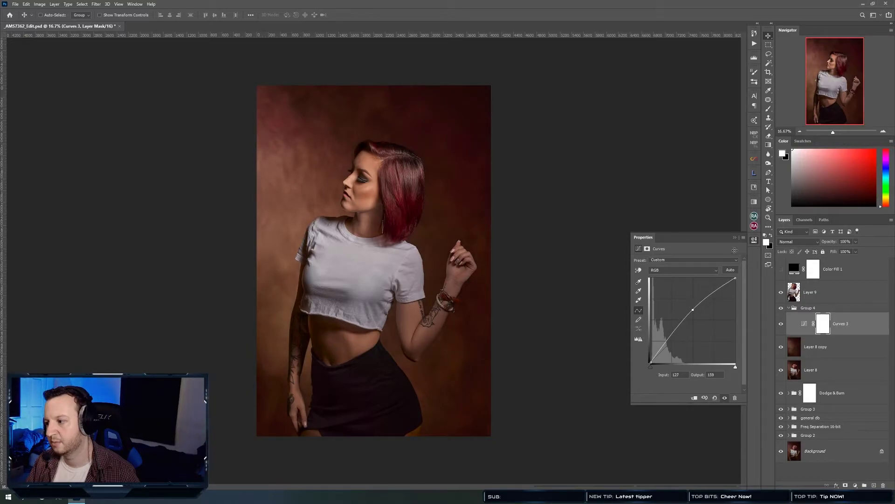
left_click(756, 243)
Split the brightening Curves layer's Blend If underlying highlight range to 0 / 255 and reduce the layer's opacity to about 20%.
double_click(880, 327)
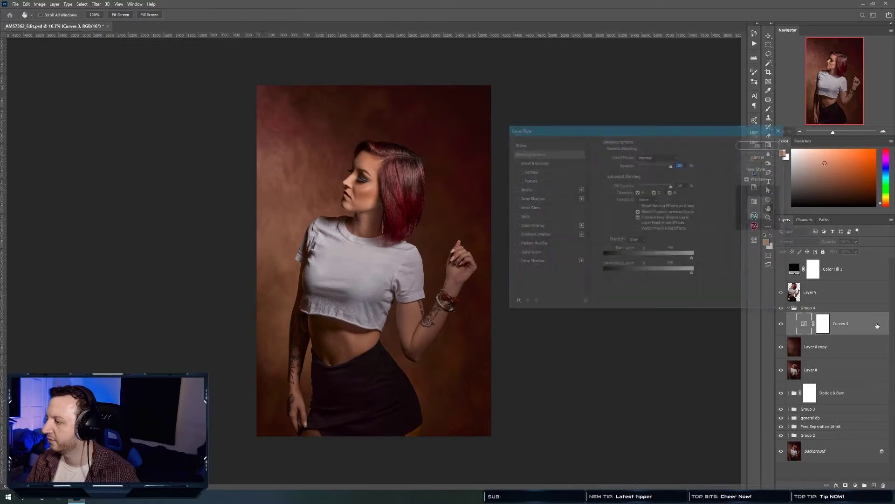
left_click_drag(693, 276, 684, 276)
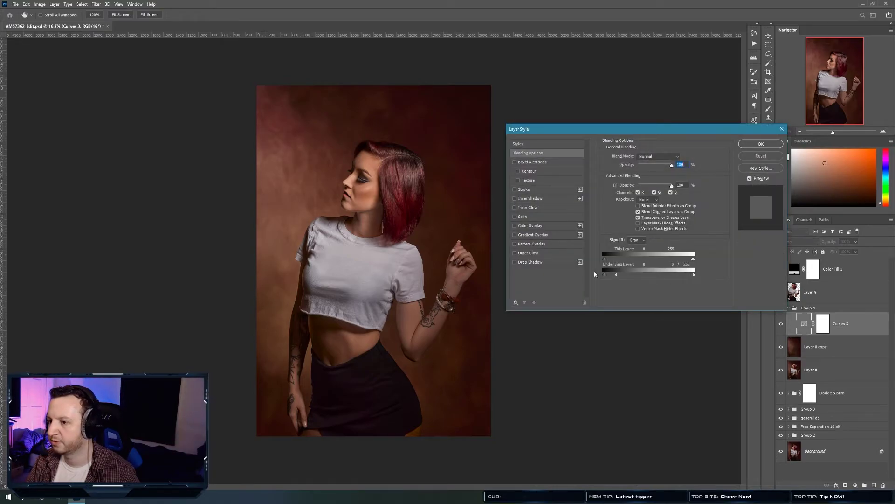
left_click(760, 144)
left_click(857, 241)
left_click_drag(856, 250, 834, 257)
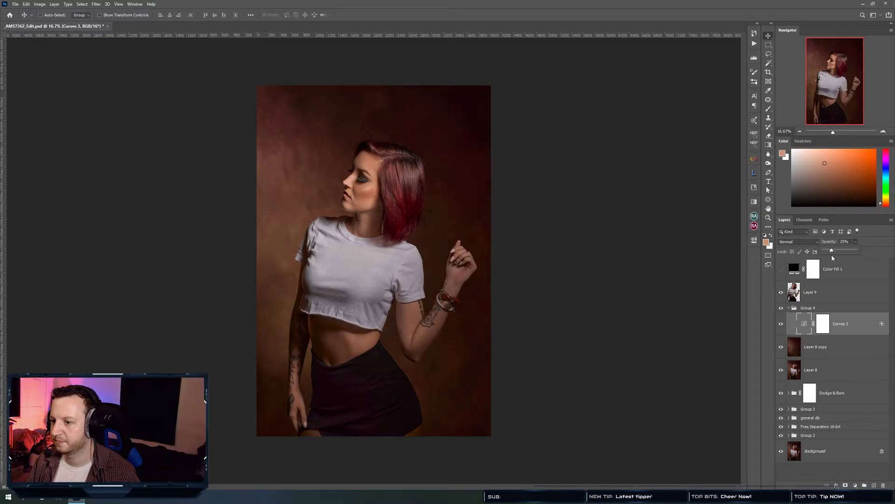
Add a second Curves adjustment above the brightening one and darken the background by lowering its white point to about two thirds.
left_click(854, 485)
left_click(851, 397)
left_click_drag(735, 279, 734, 308)
left_click(863, 324)
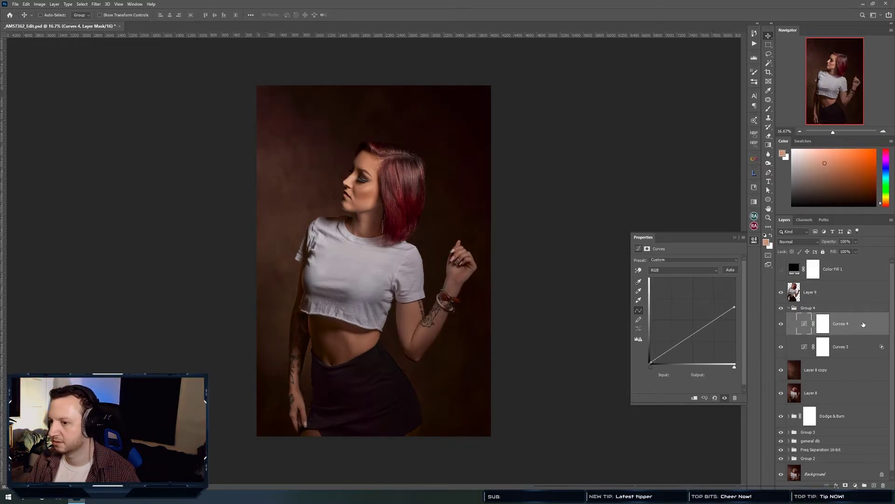
Split the darkening Curves layer's Blend If underlying shadow range to 0 / 255.
double_click(861, 325)
left_click_drag(693, 274, 716, 272)
left_click_drag(651, 280, 730, 274)
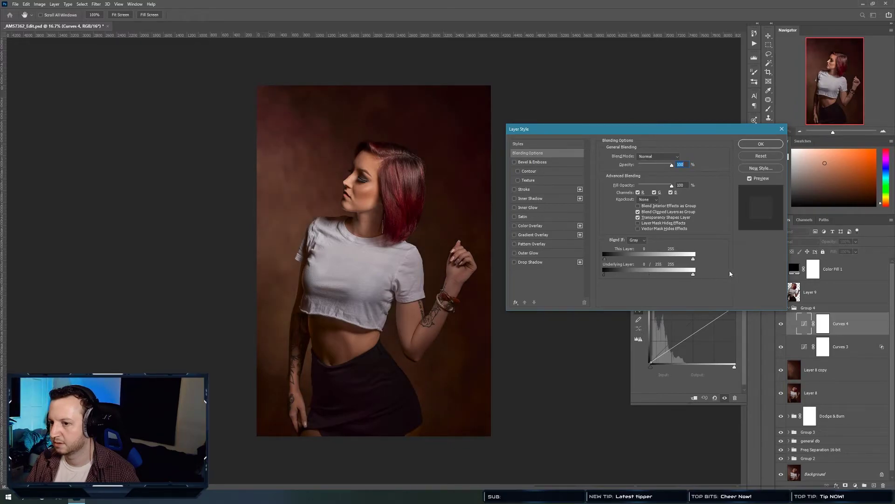
Apply the blending options to Curves 4 and compare the background with Group 4 hidden and shown.
left_click(760, 145)
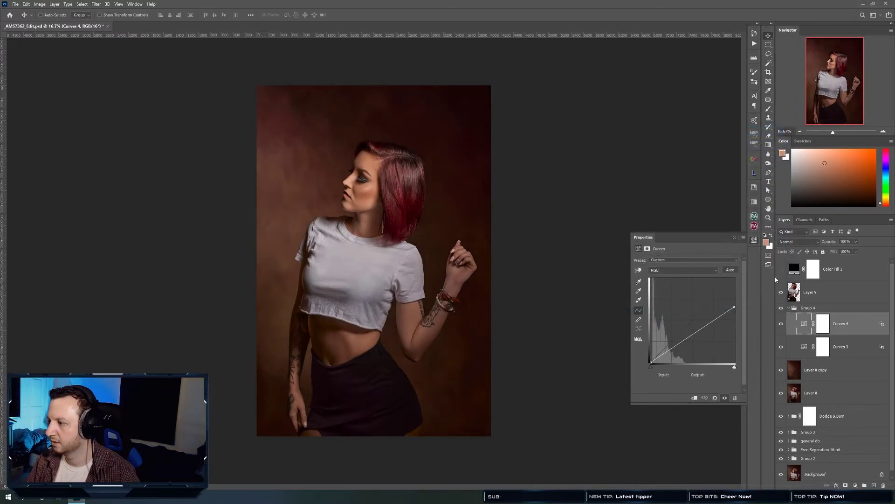
left_click(781, 324)
left_click(789, 308)
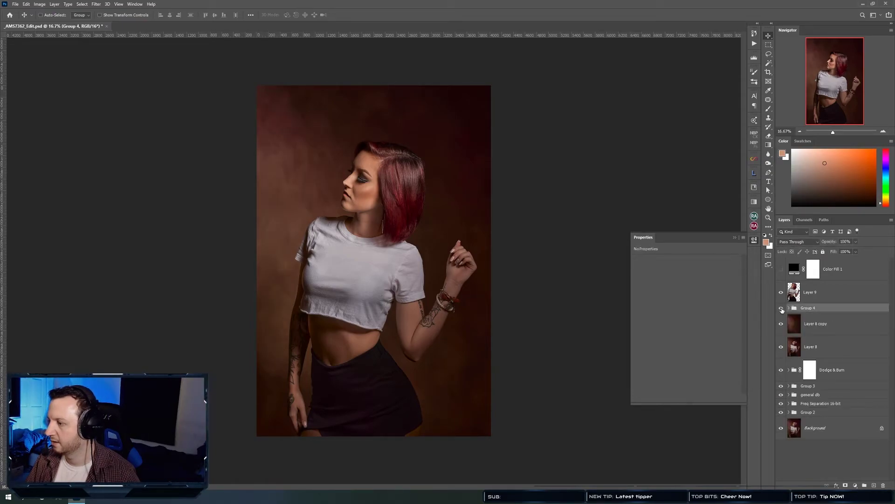
left_click(782, 309)
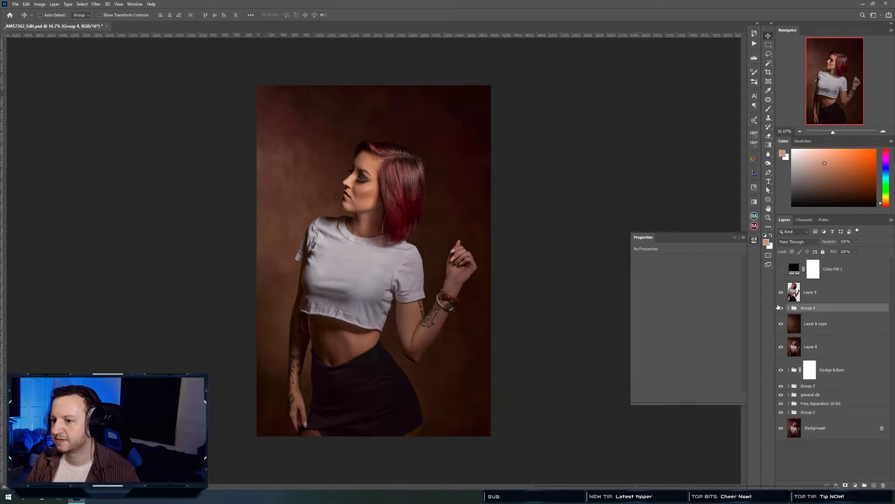
left_click(755, 241)
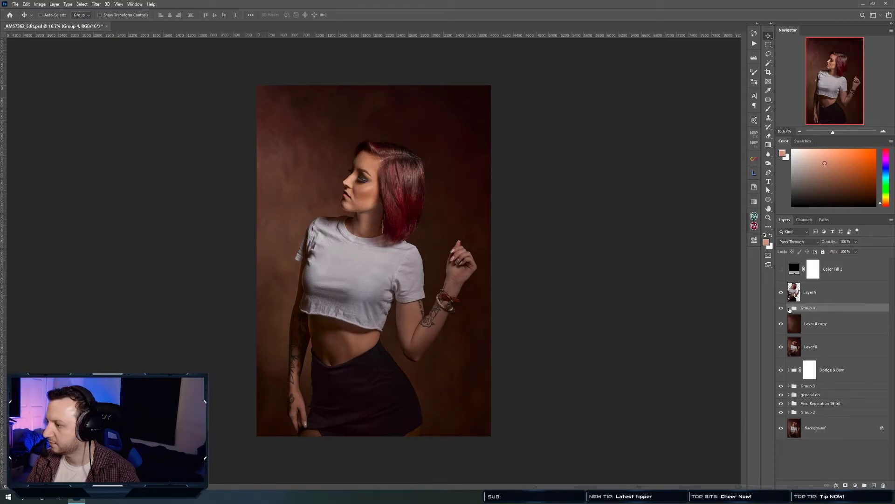
left_click(789, 308)
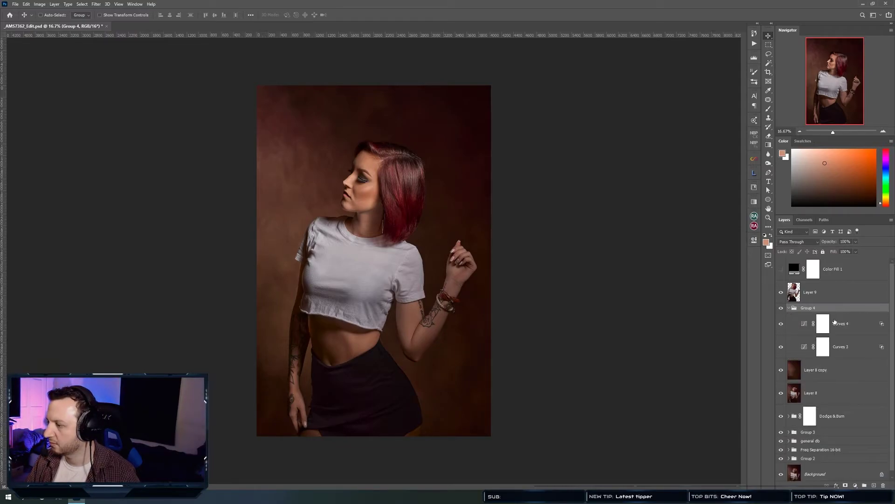
left_click(781, 308)
left_click(778, 301)
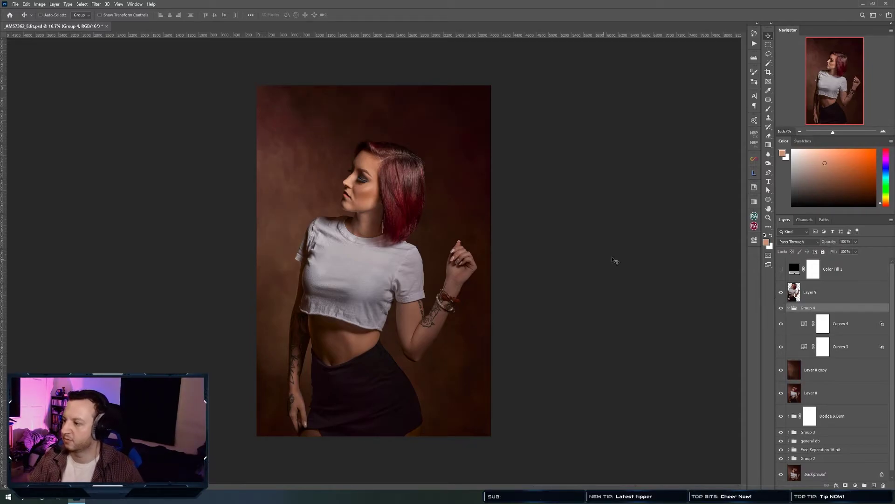
Lower the opacity of the Curves 3 adjustment layer to about 37%.
left_click(857, 346)
left_click_drag(856, 241, 860, 253)
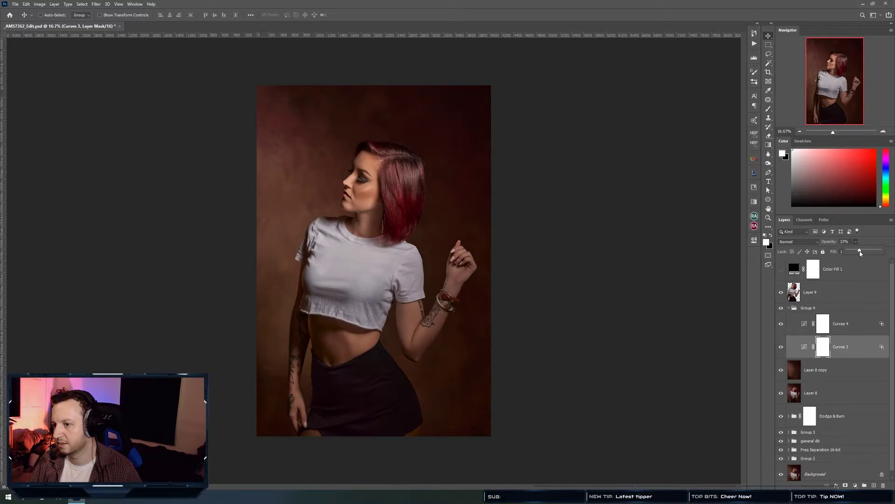
Add a Gradient fill layer above Curves 4 with the Radial style and reposition its centre behind the model.
left_click(845, 332)
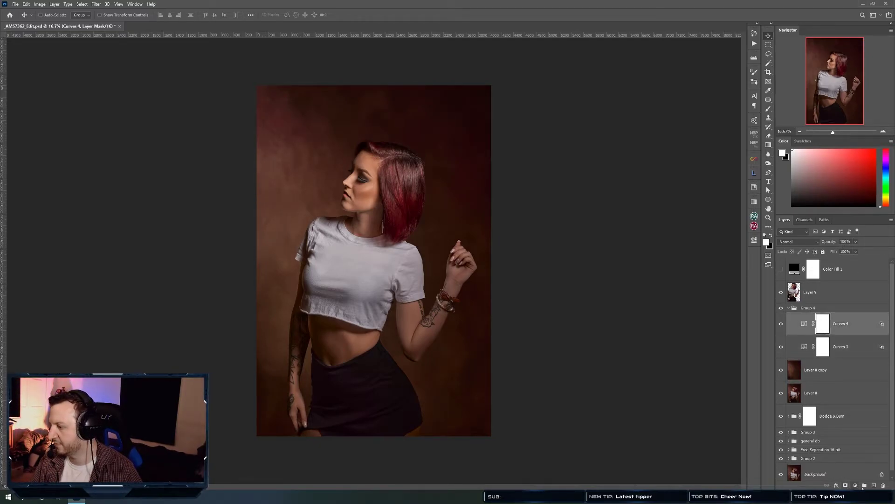
left_click(855, 485)
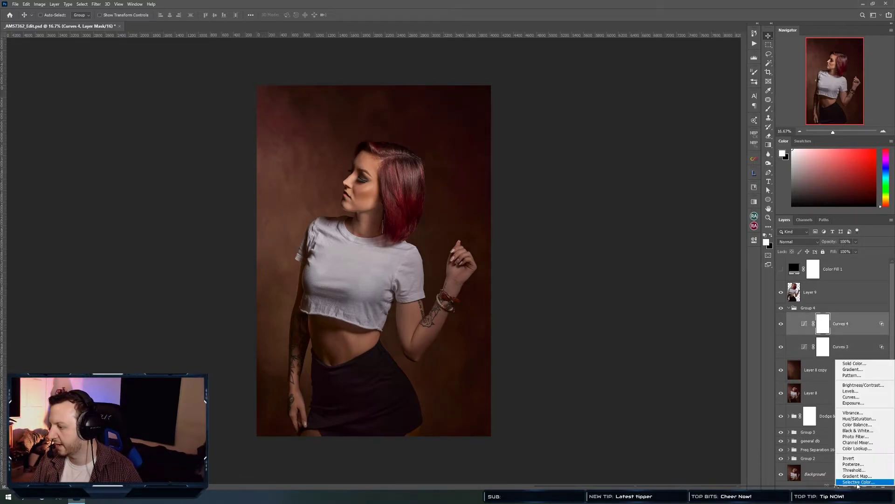
left_click(860, 370)
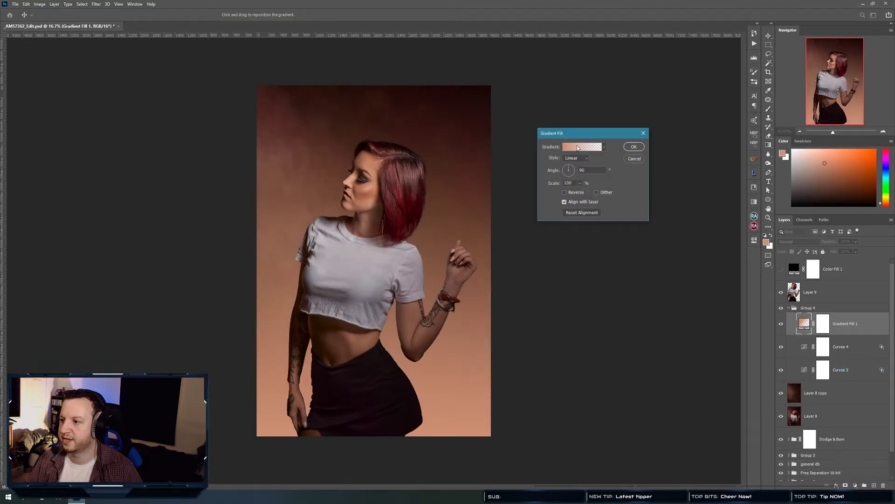
left_click(578, 148)
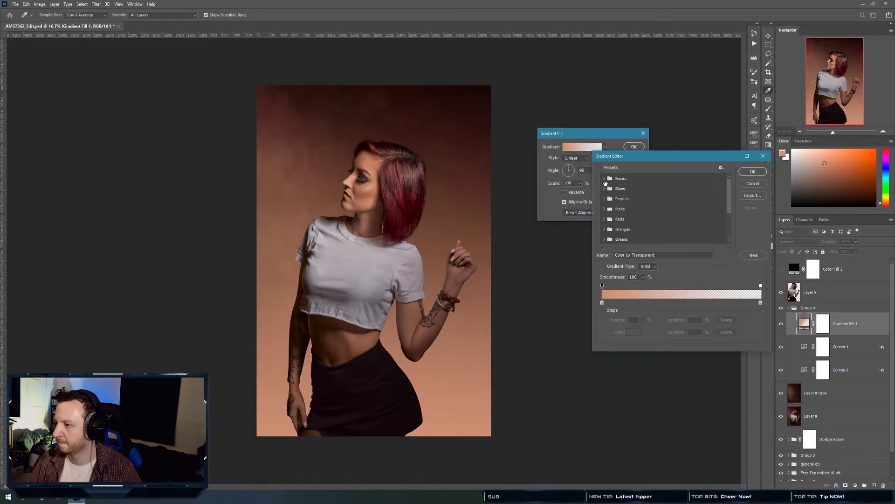
left_click(753, 184)
left_click(581, 158)
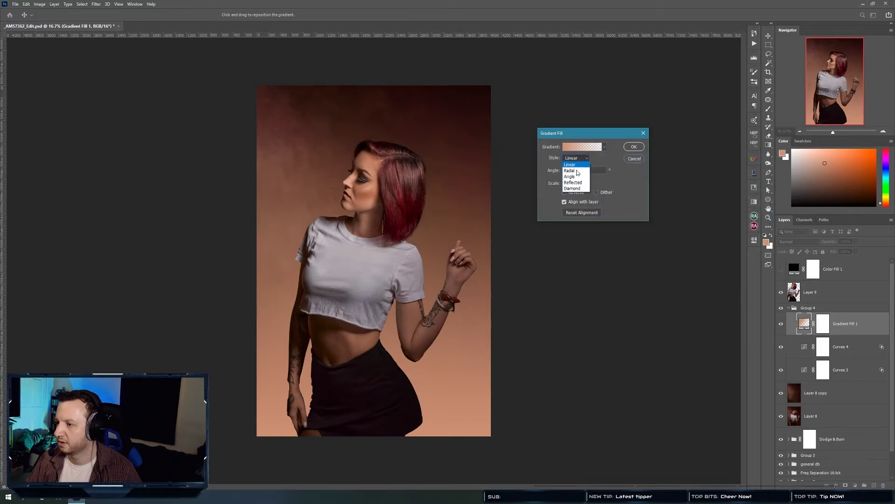
left_click(573, 166)
left_click_drag(400, 229, 404, 219)
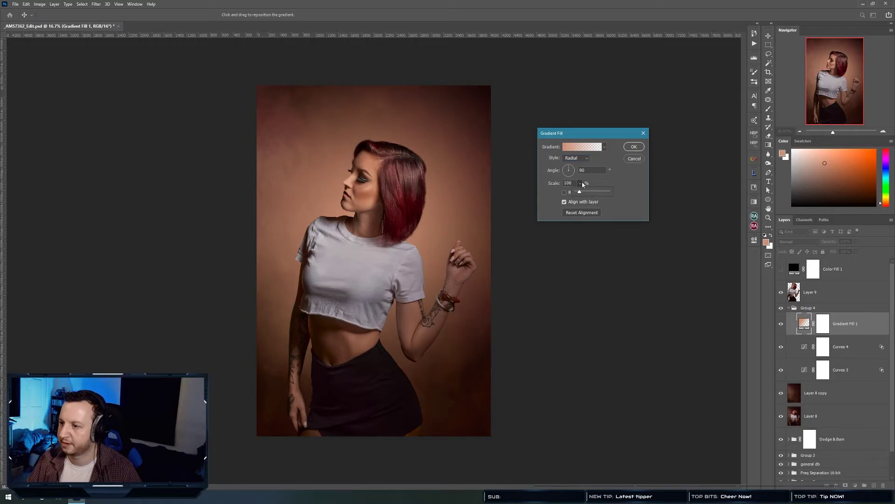
Base the fill on the Black, White preset and swap its colour stops so it runs from white at the centre to black.
left_click(599, 147)
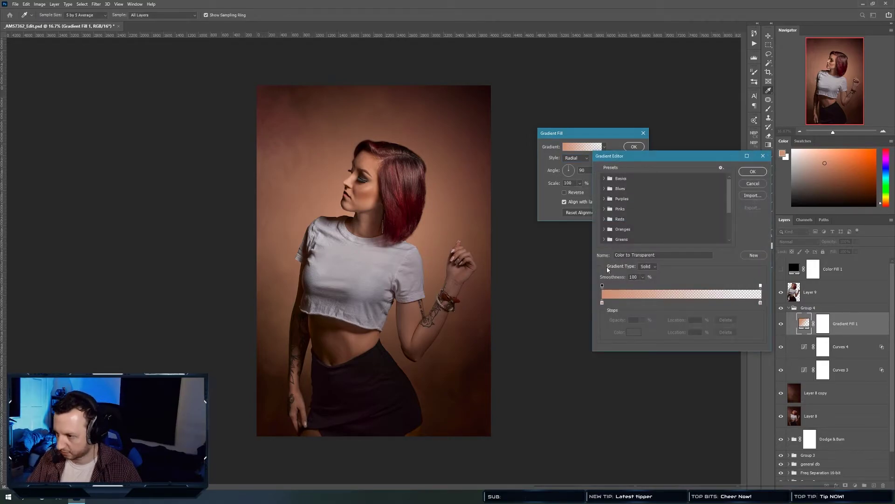
left_click(605, 178)
left_click(639, 190)
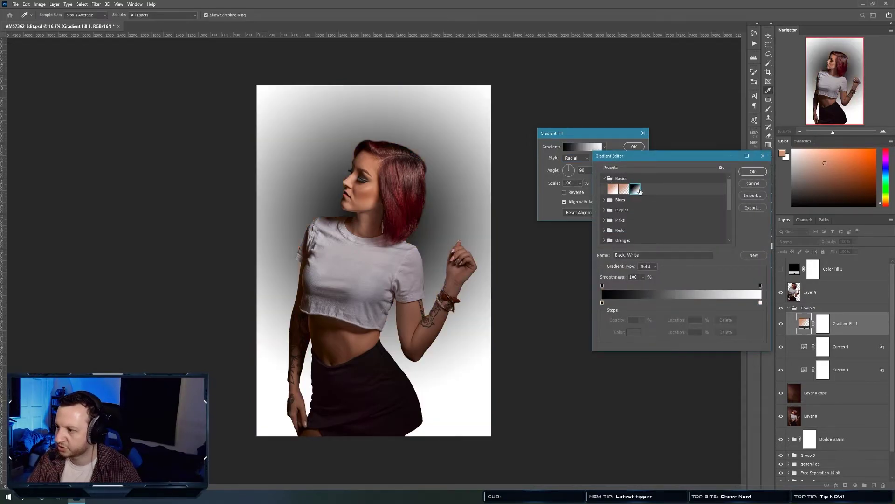
left_click_drag(761, 303, 632, 310)
left_click_drag(737, 303, 761, 303)
left_click(632, 303)
left_click_drag(632, 303, 583, 304)
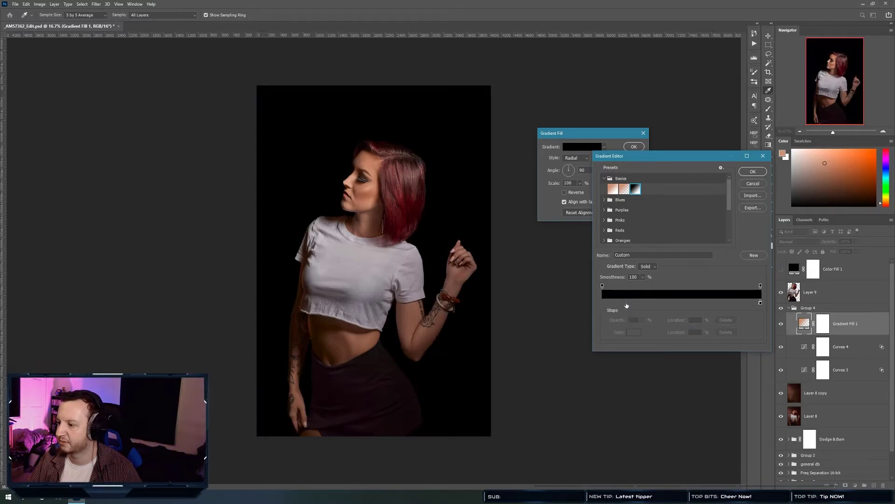
key("ctrl+z")
left_click(752, 171)
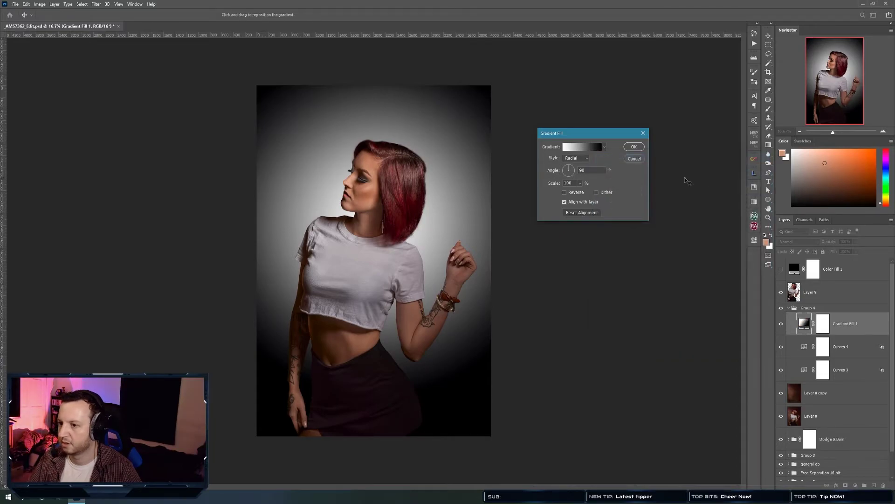
left_click(633, 147)
Set the gradient fill layer's blend mode to Soft Light and reposition the radial glow around the model's head.
left_click(797, 242)
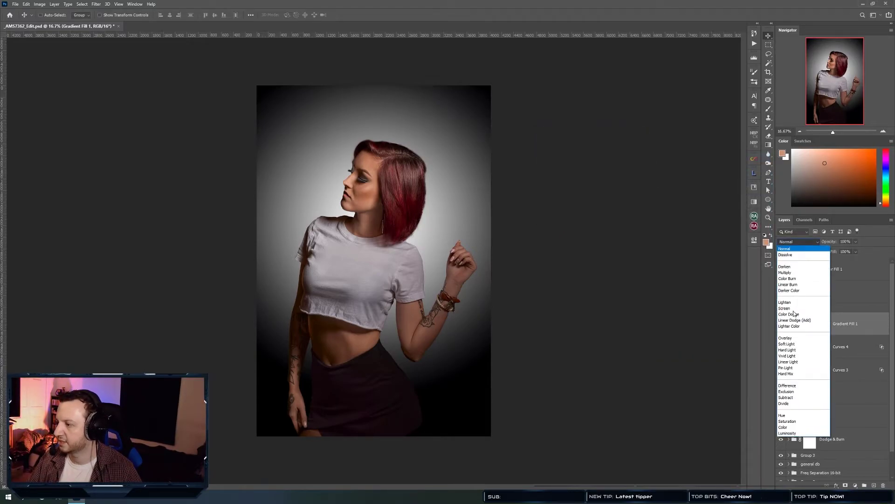
left_click(788, 343)
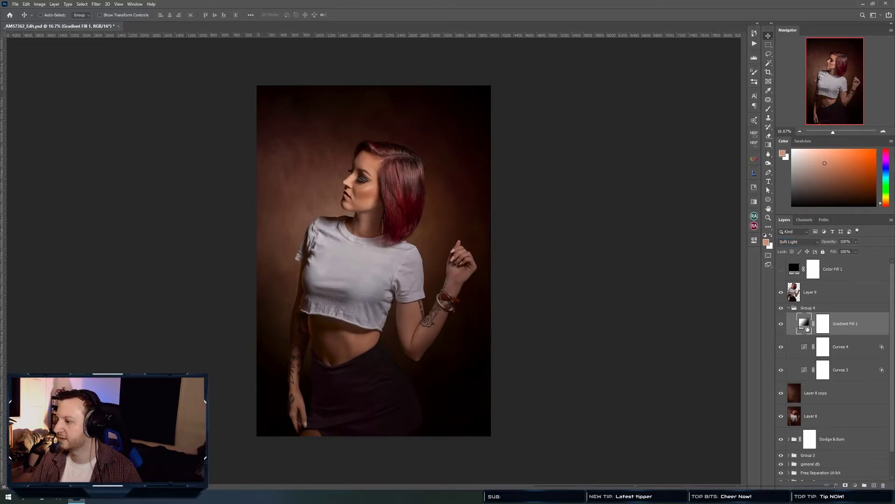
left_click_drag(373, 231, 436, 250)
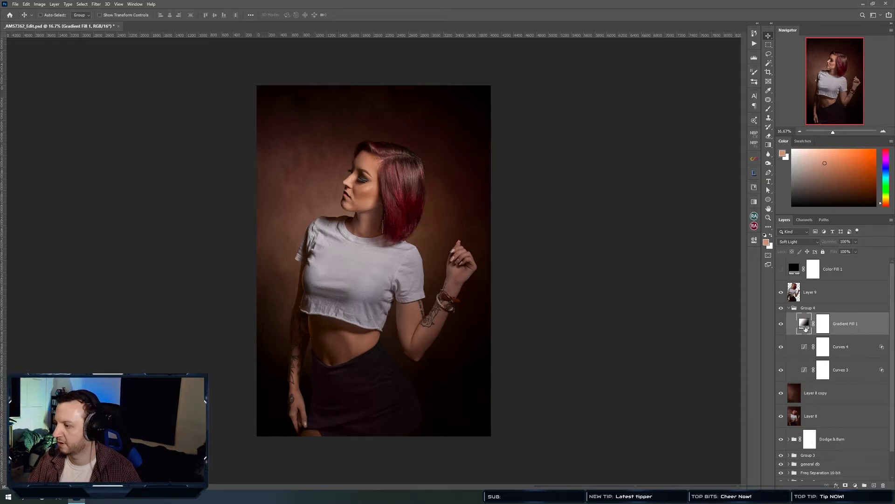
double_click(804, 323)
left_click_drag(355, 213, 374, 193)
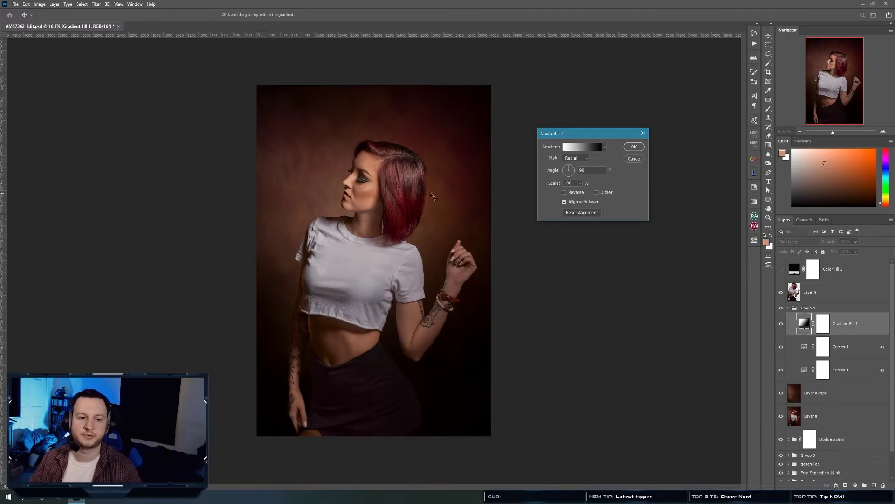
left_click(634, 147)
Reduce the gradient fill layer's opacity to about 36%.
left_click(855, 242)
left_click_drag(858, 250, 835, 252)
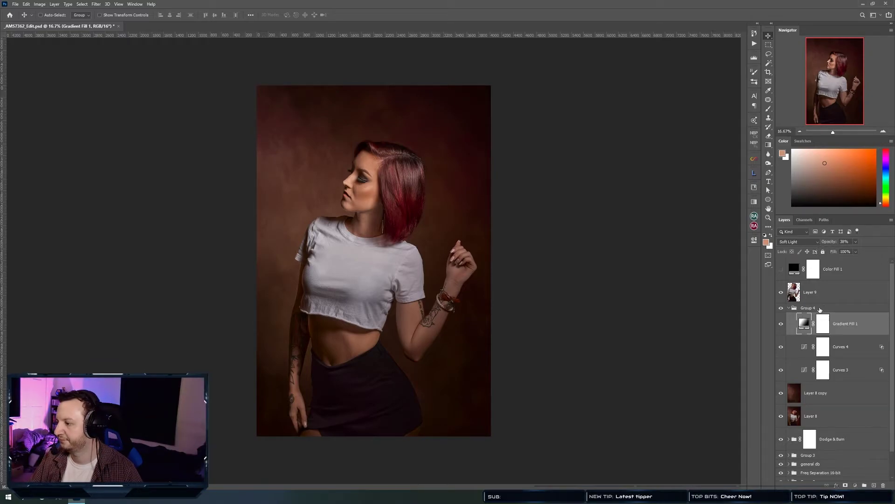
Collapse Group 4 and toggle its visibility repeatedly to compare the background before and after the toning.
left_click(794, 311)
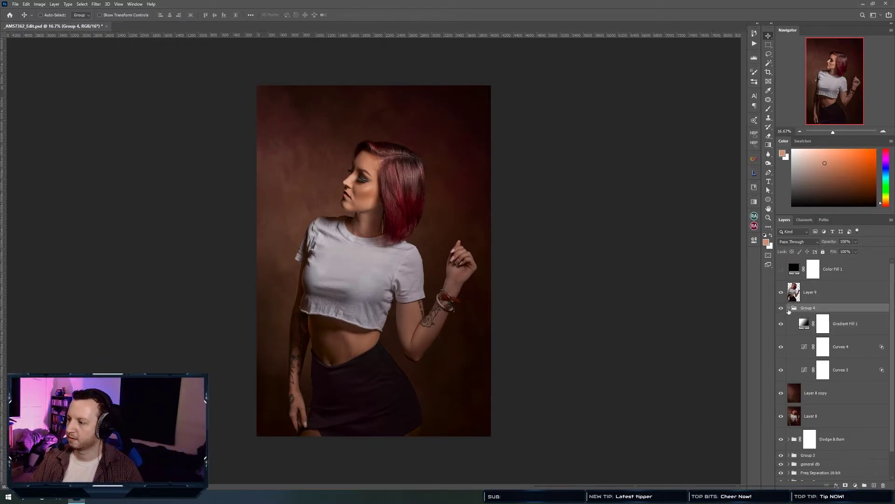
left_click(789, 309)
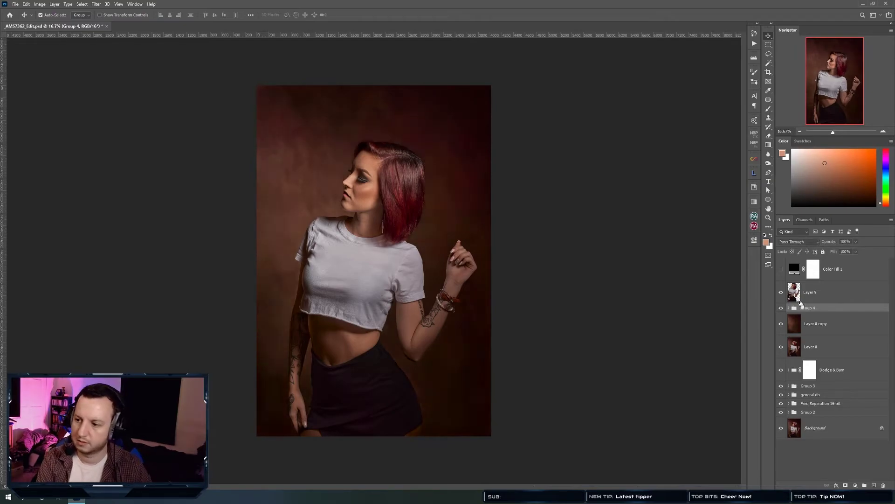
key("ctrl+comma")
key("ctrl+comma")
key("ctrl+comma")
key("ctrl+comma")
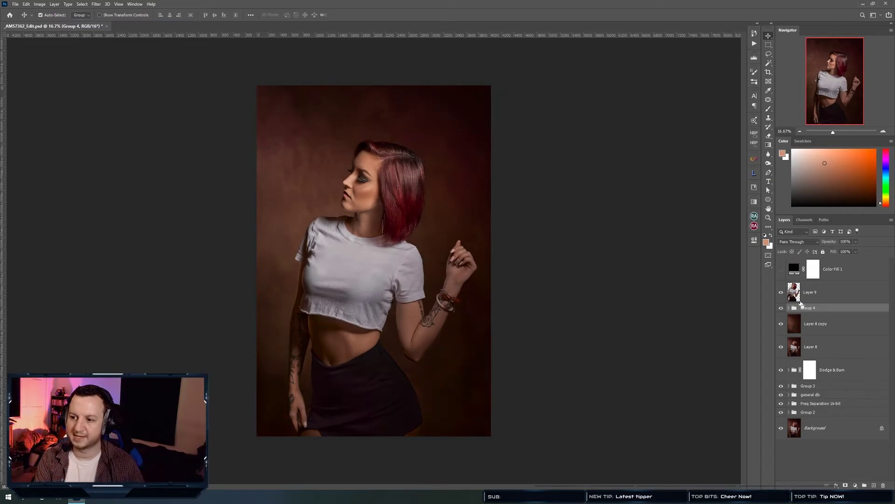
key("ctrl+comma")
key("ctrl+comma")
key("ctrl+comma")
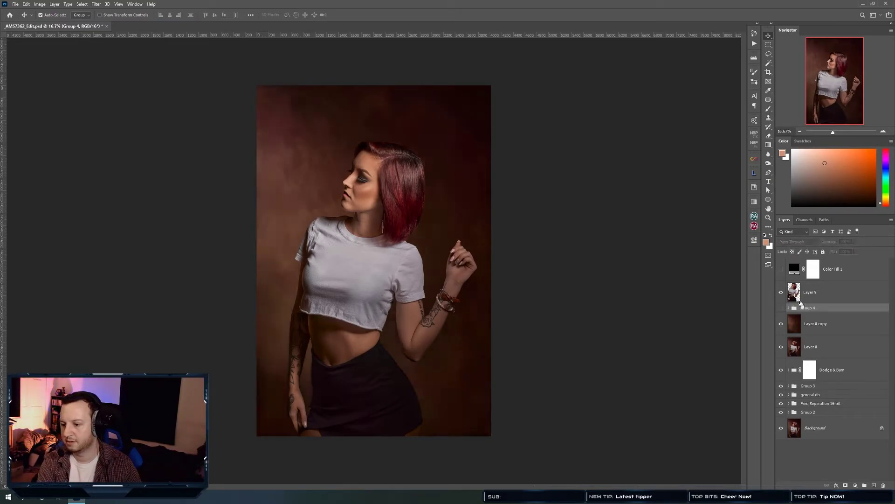
key("ctrl+comma")
key("ctrl+comma")
key("ctrl+comma")
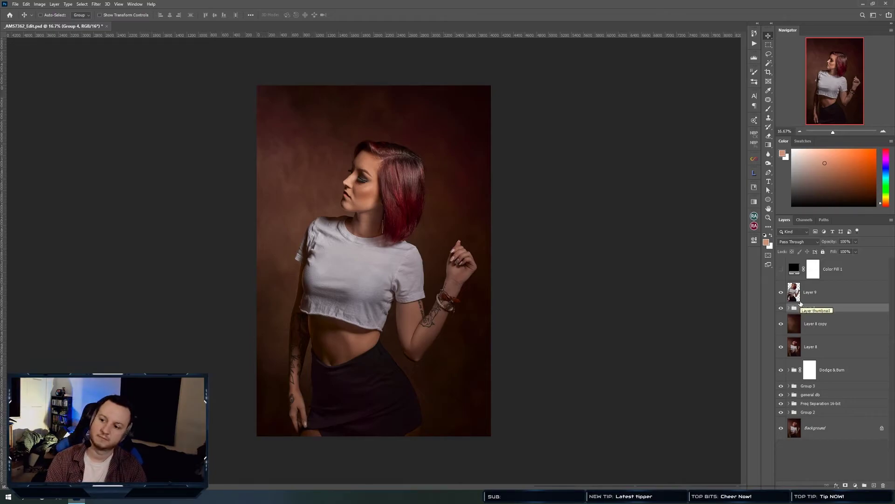
key("ctrl+comma")
key("ctrl+comma")
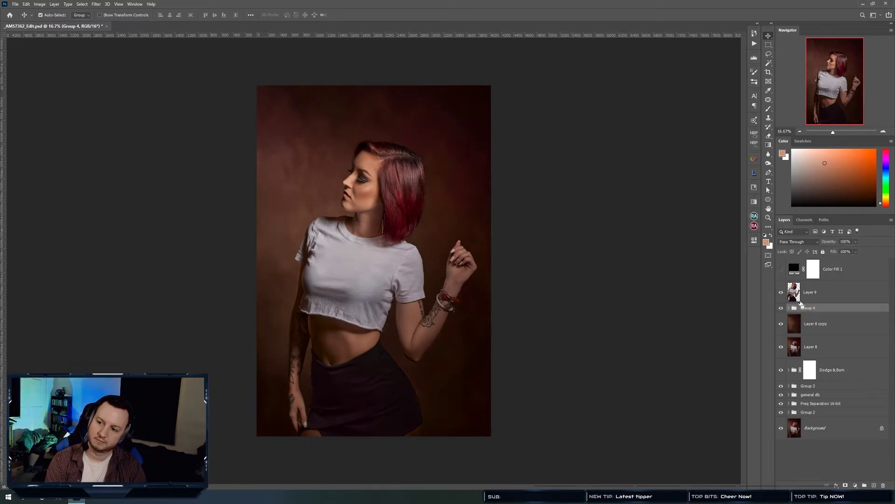
key("ctrl+comma")
key("ctrl+comma")
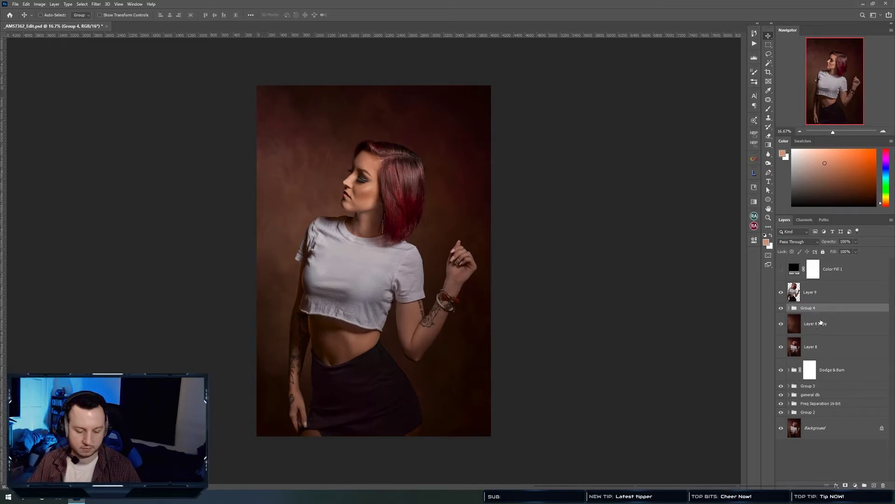
Group Layer 9, Group 4, Layer 8 copy and Layer 8 together into one group.
left_click(830, 295)
left_click(831, 348, "shift")
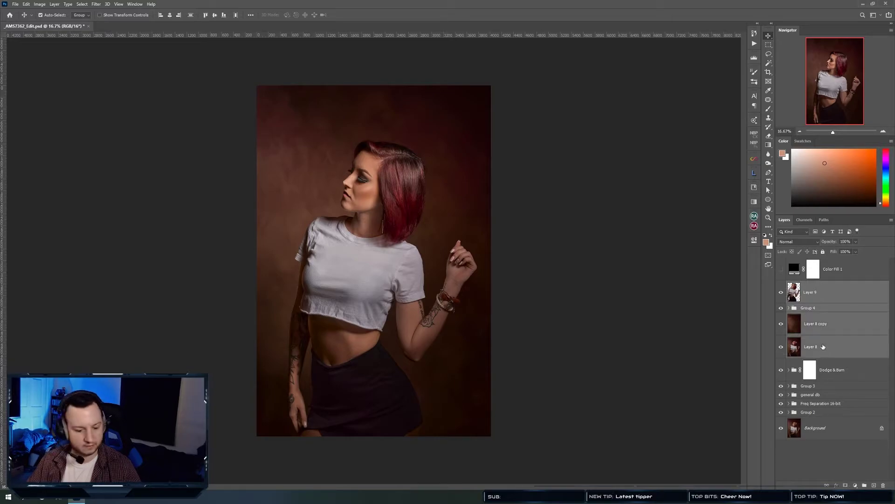
key("ctrl+g")
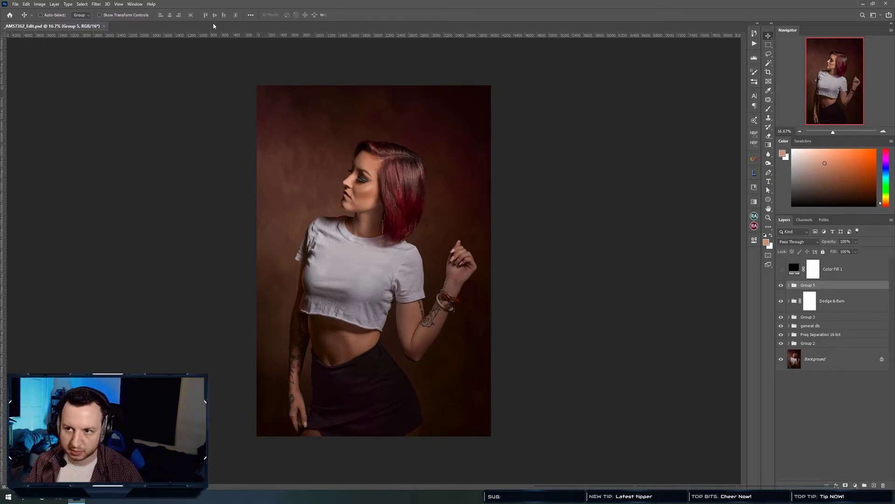
Save a copy of the document in the Output folder as the Photoshop file _AMS7362_COLOR_Edit.
key("ctrl")
key("ctrl+shift+s")
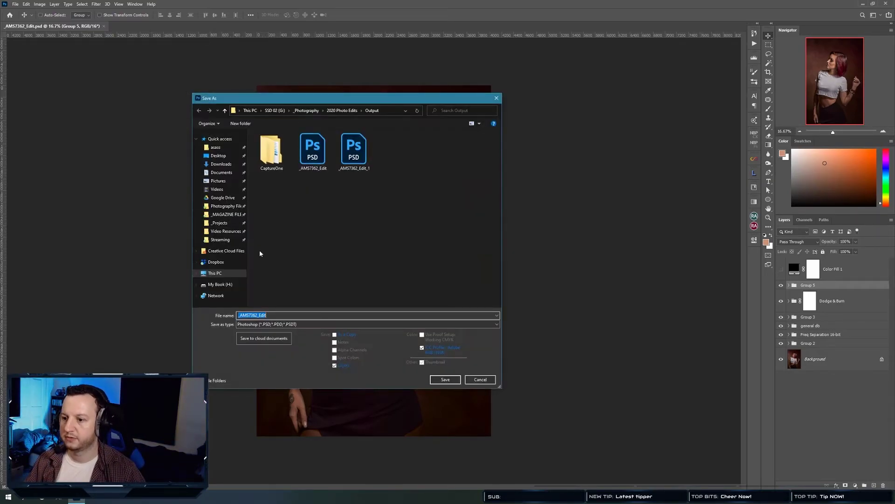
left_click(256, 315)
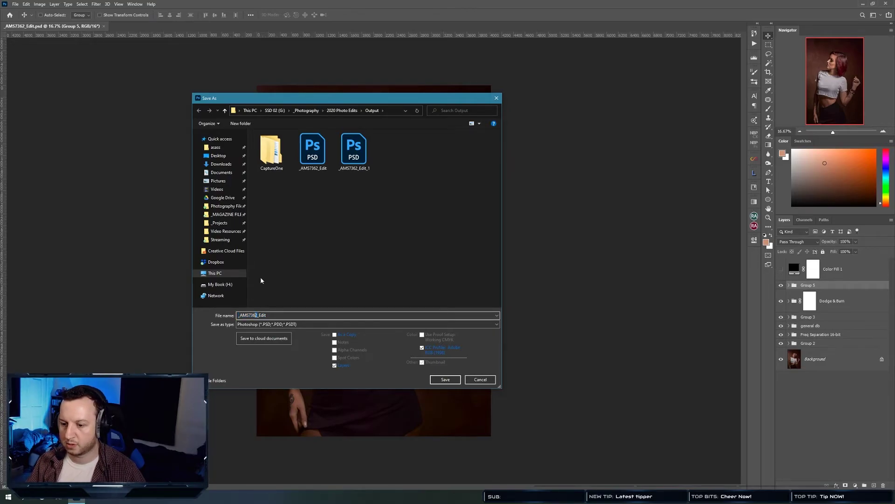
type("COLOR_")
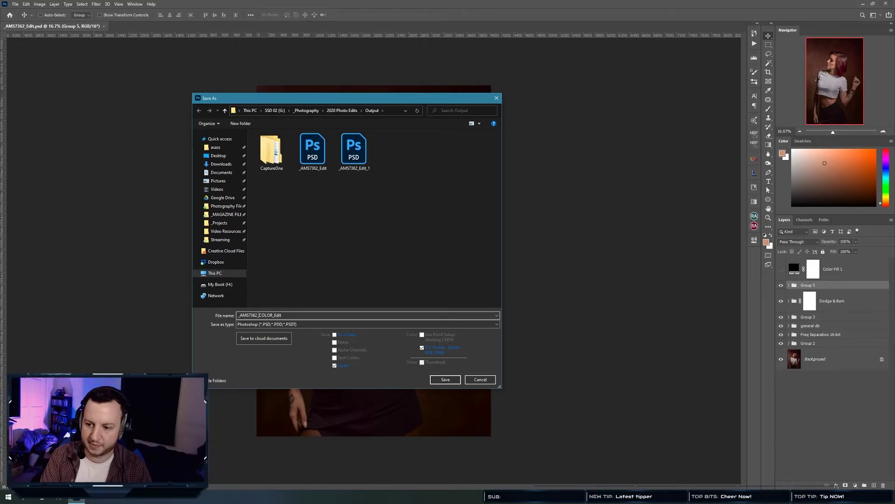
key("Return")
key("Return")
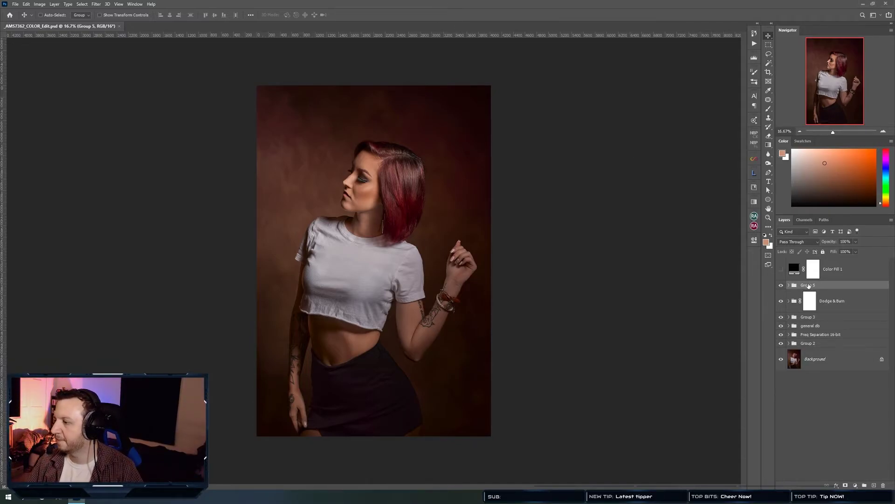
Toggle Group 5's visibility to compare the portrait with and without it, and check the group's contents.
left_click(781, 286)
left_click(781, 285)
left_click(782, 285)
left_click(789, 286)
left_click(788, 286)
Merge the layers from Dodge & Burn down to Background into a single Background layer and save the document.
left_click(834, 305)
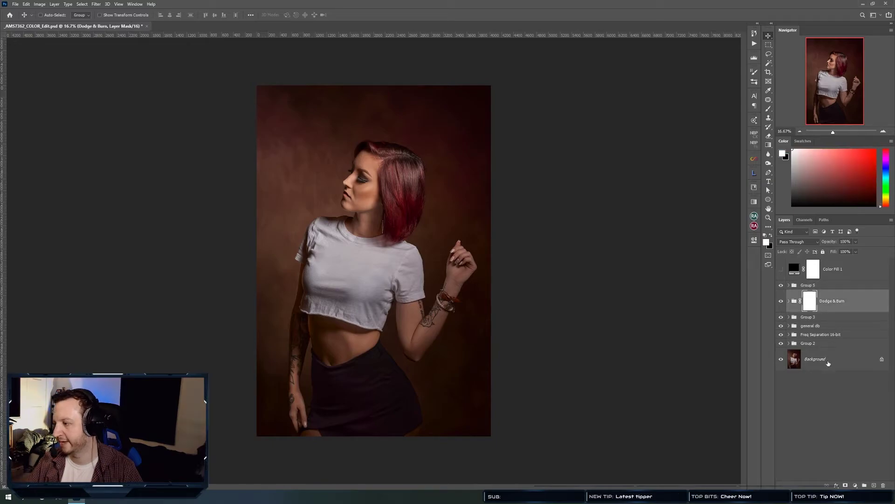
left_click(823, 360, "shift")
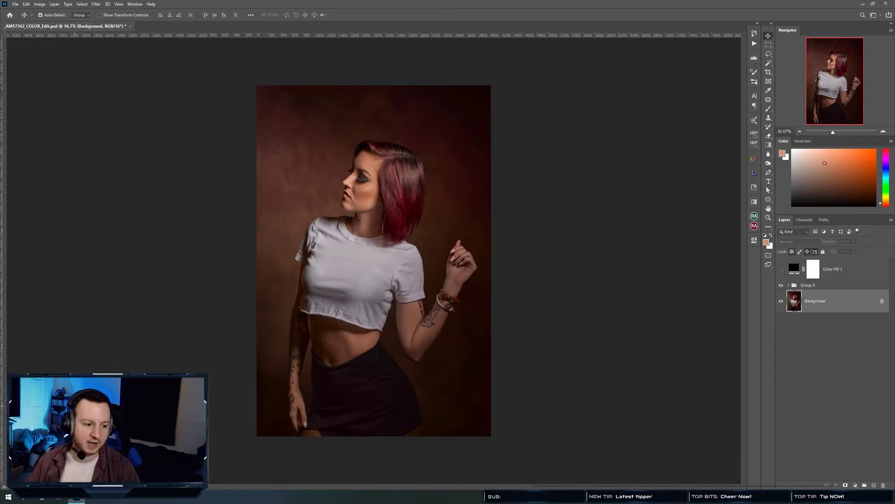
key("ctrl+s")
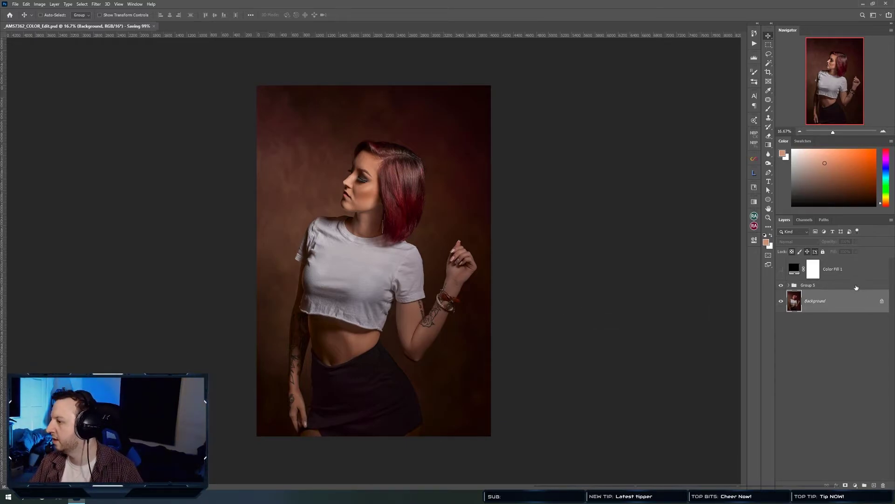
Place the dark blue-grey texture image above Group 5, scaled to cover the whole canvas.
left_click(858, 286)
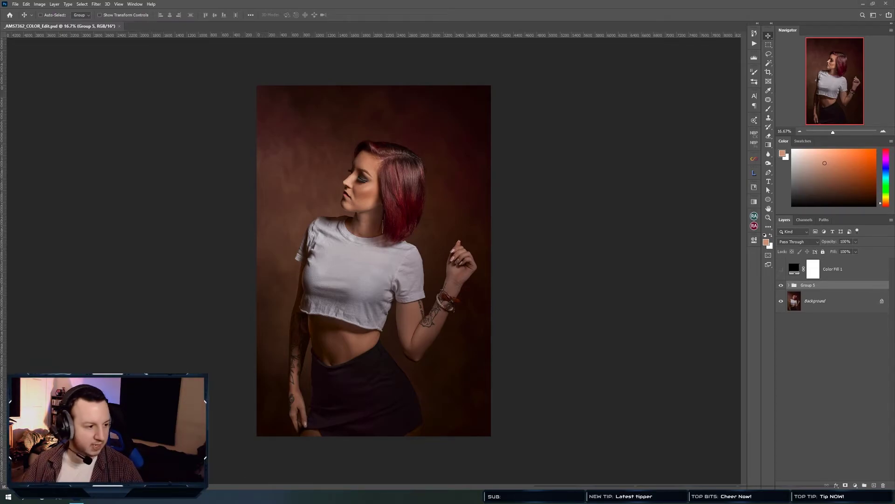
key("super+e")
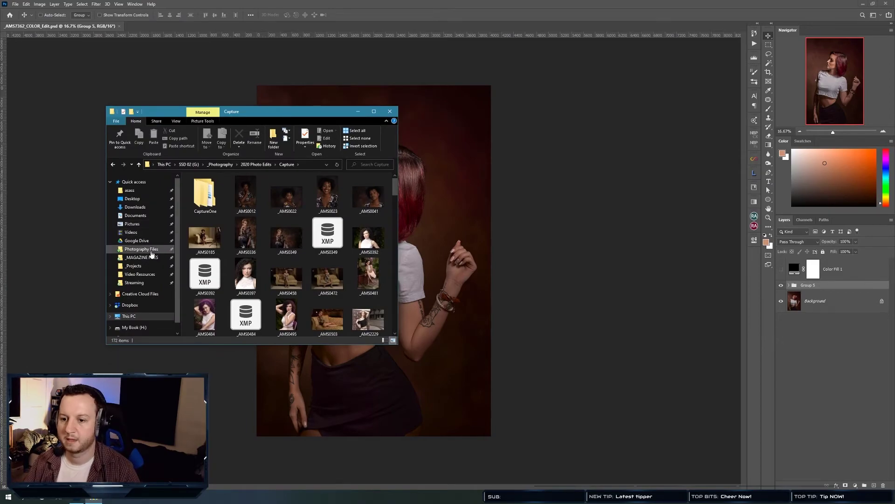
left_click_drag(231, 112, 0, 112)
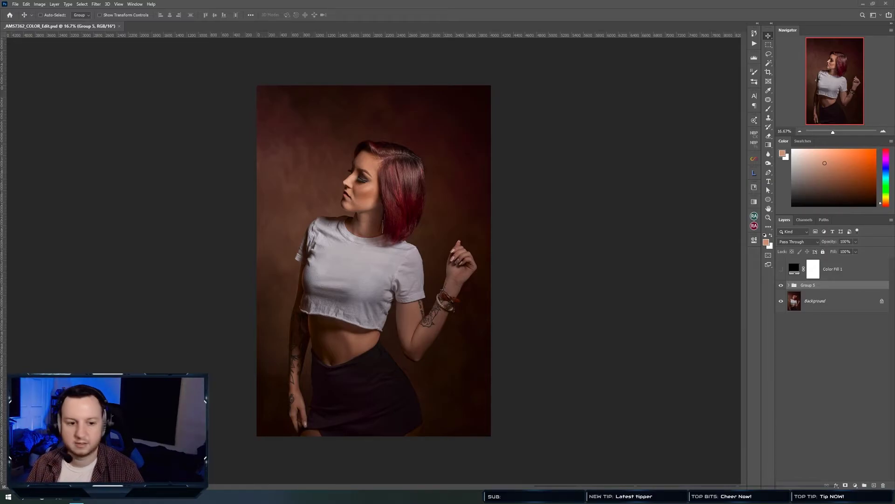
left_click_drag(894, 259, 443, 233)
left_click_drag(491, 261, 502, 260)
key("Return")
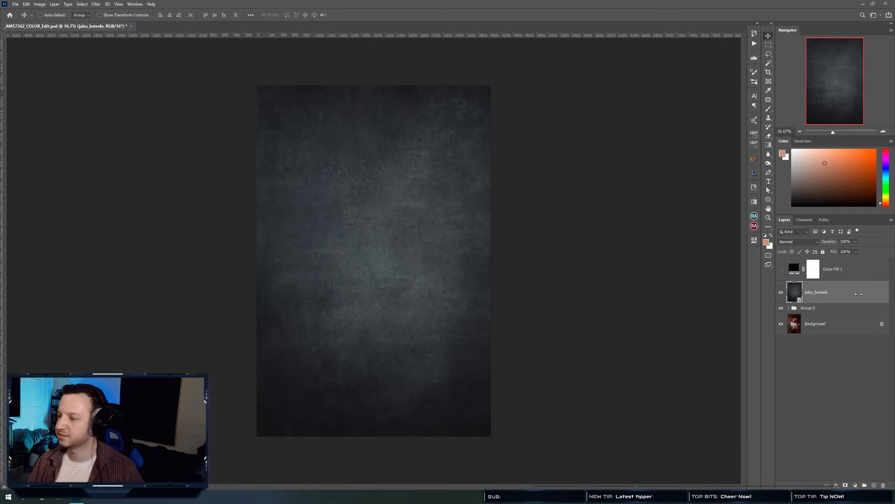
Hide the texture layer and try stamping the visible layers into a new layer above Group 5.
left_click(781, 292)
left_click(808, 311)
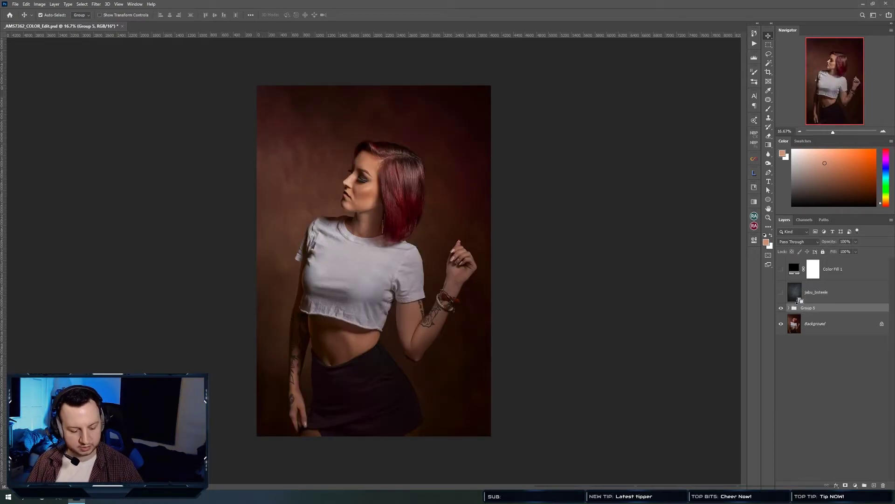
key("ctrl+shift+alt+e")
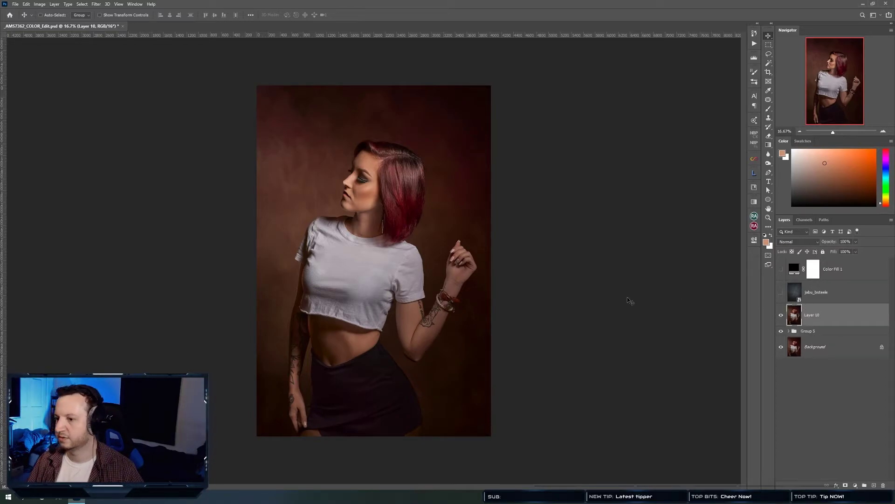
key("ctrl+z")
left_click(788, 308)
left_click(789, 308)
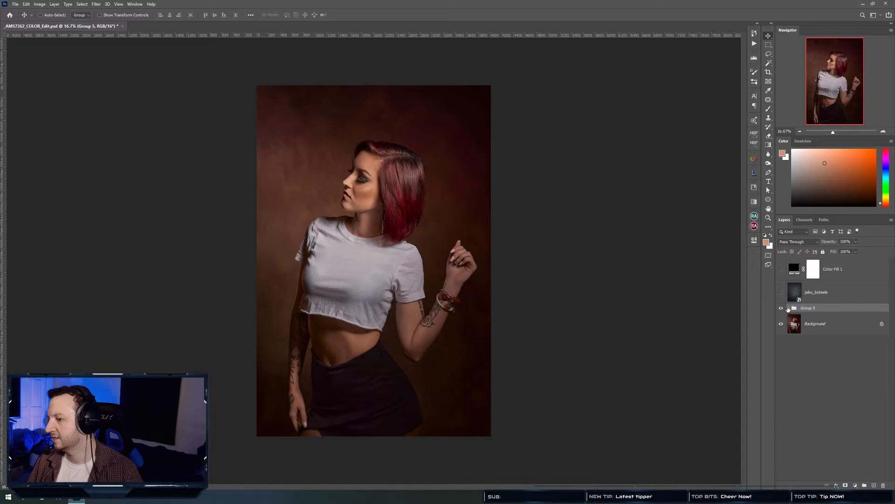
Show the texture layer again with the Soft Light blend mode and open its smart object contents for editing.
left_click(825, 294)
left_click(781, 292)
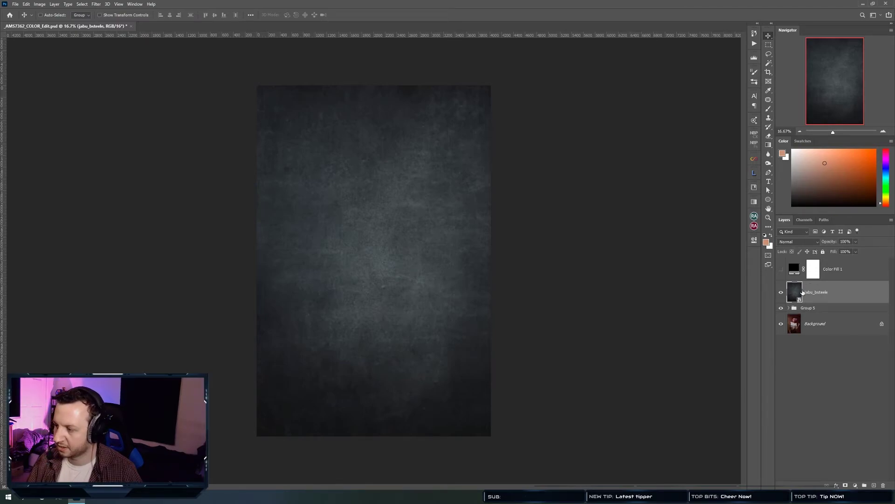
left_click(796, 245)
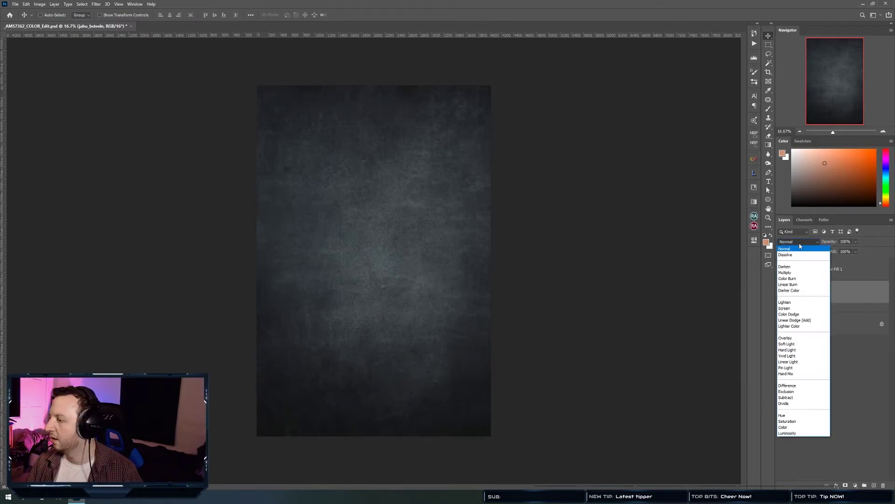
left_click(787, 346)
left_click(781, 292)
left_click(781, 292)
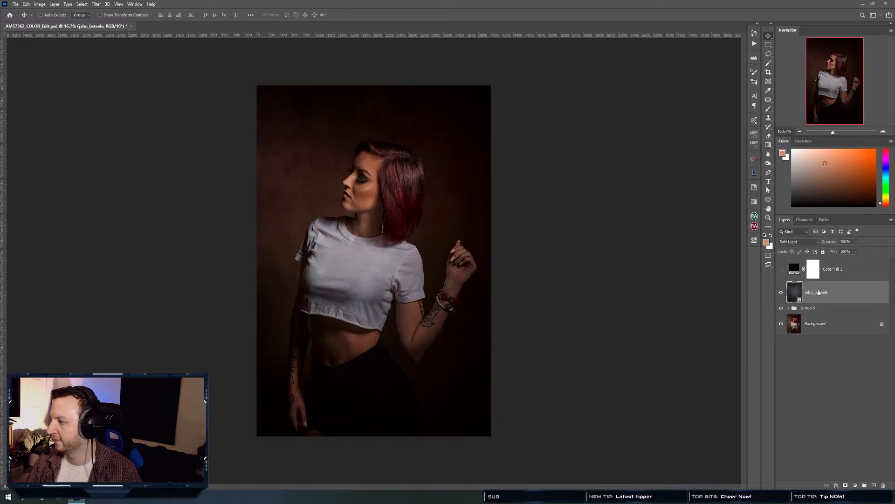
double_click(798, 291)
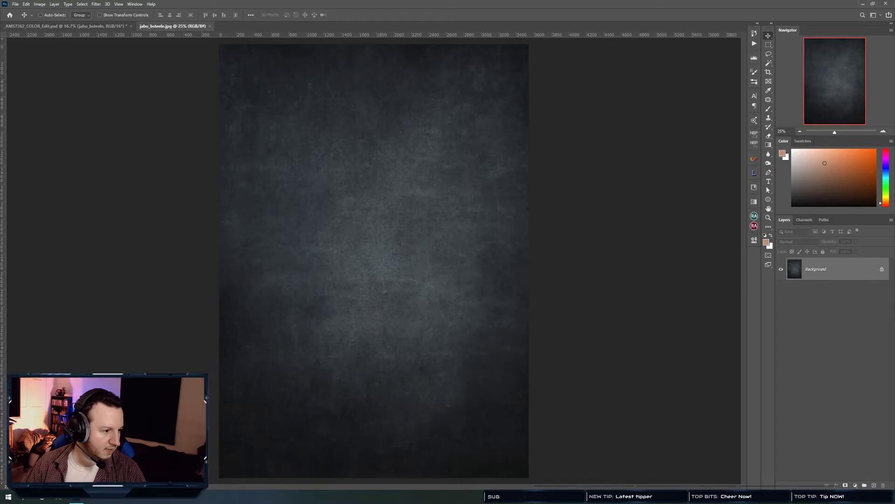
Close the Nik Collection selector and select Group 5 in the portrait document.
key("super+d")
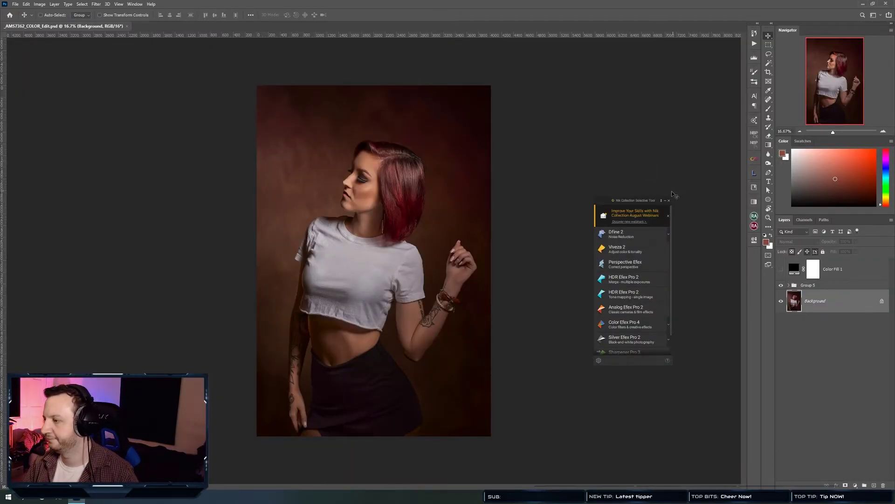
left_click(669, 200)
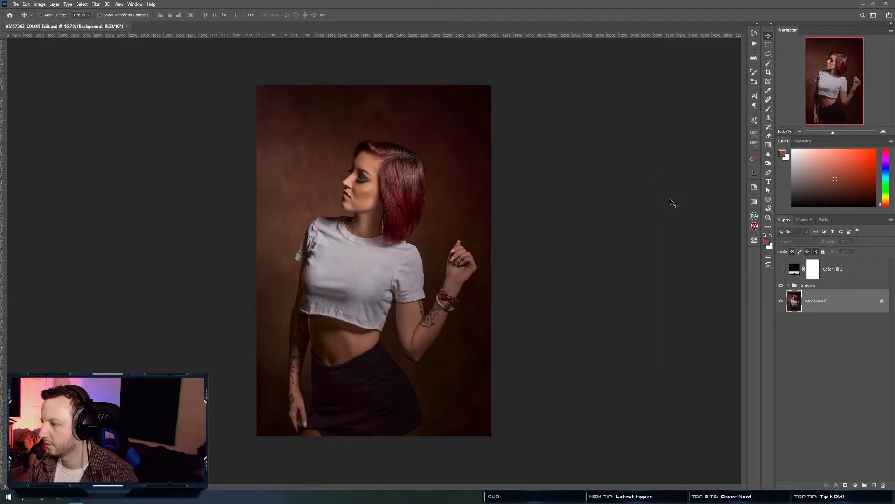
left_click(833, 285)
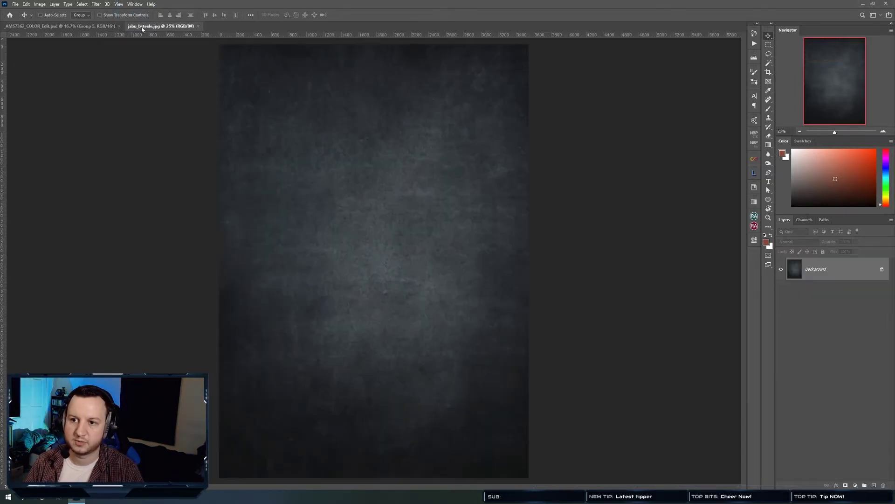
Brighten the texture document with a Curves adjustment layer, raising the RGB curve at input 94 to output about 162.
left_click(856, 485)
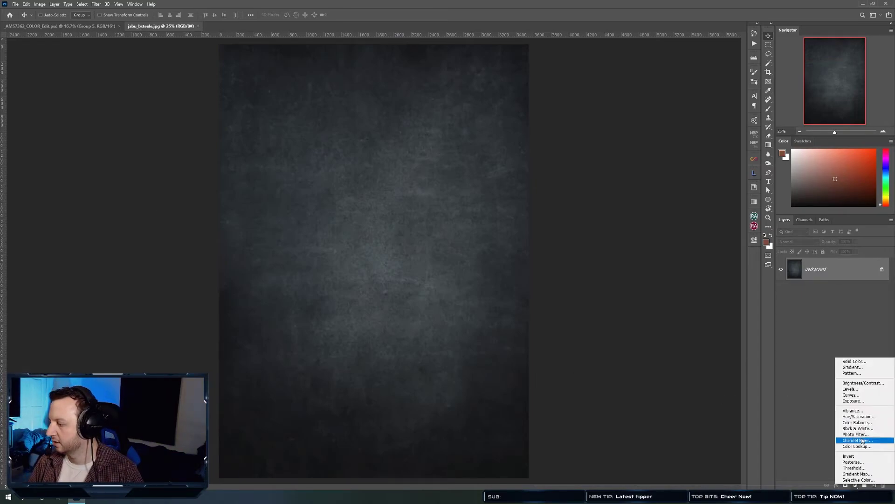
left_click(852, 395)
left_click_drag(693, 318, 682, 309)
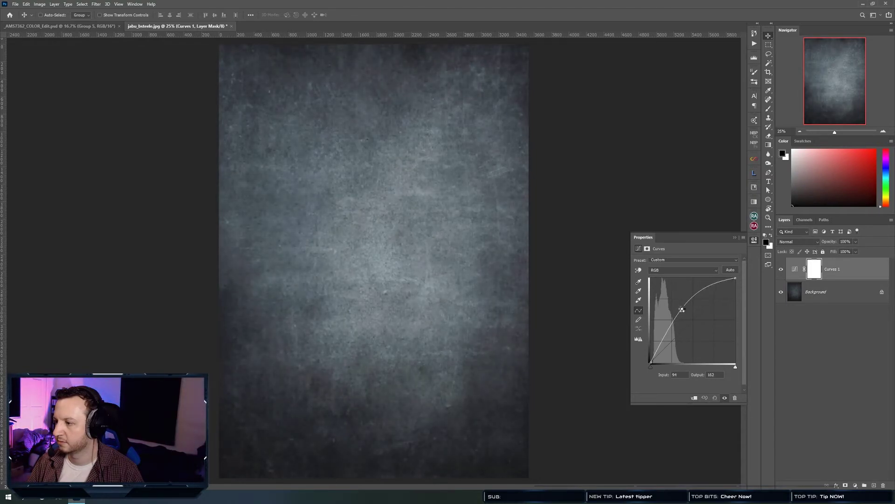
left_click(754, 240)
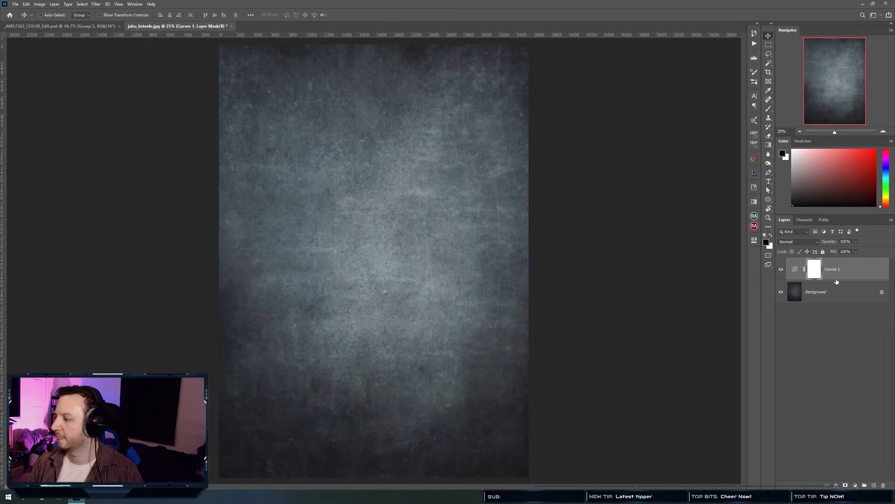
Convert the texture's Curves 1 and Background layers together into one smart object.
left_click(836, 294)
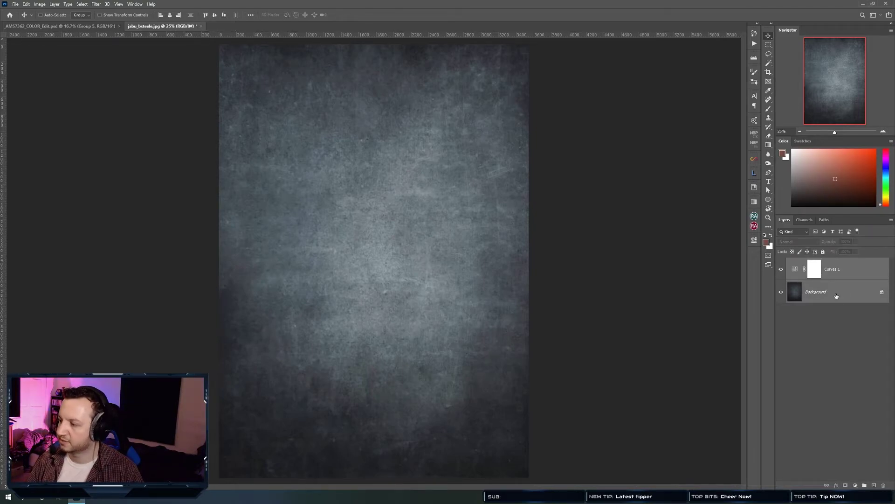
right_click(834, 293)
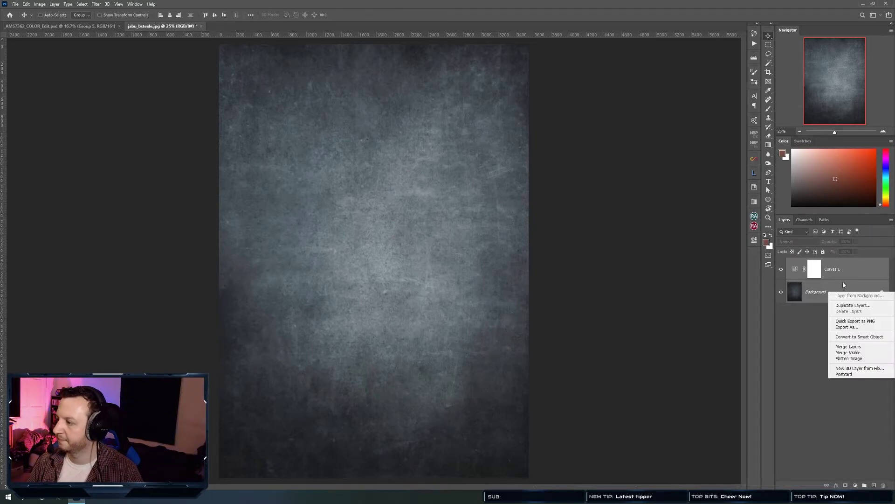
left_click(848, 347)
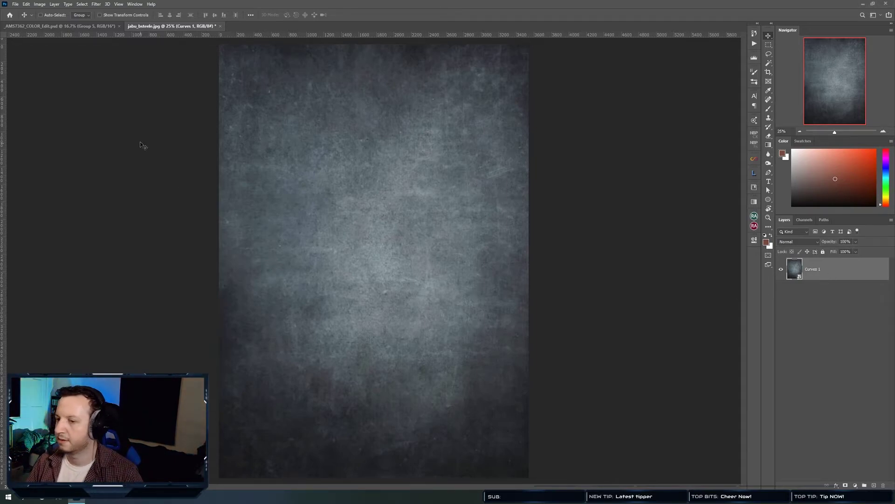
Copy the brightened texture smart object into the portrait document above Group 5 and close the texture document.
left_click_drag(152, 30, 212, 51)
left_click_drag(839, 271, 413, 256)
key("Return")
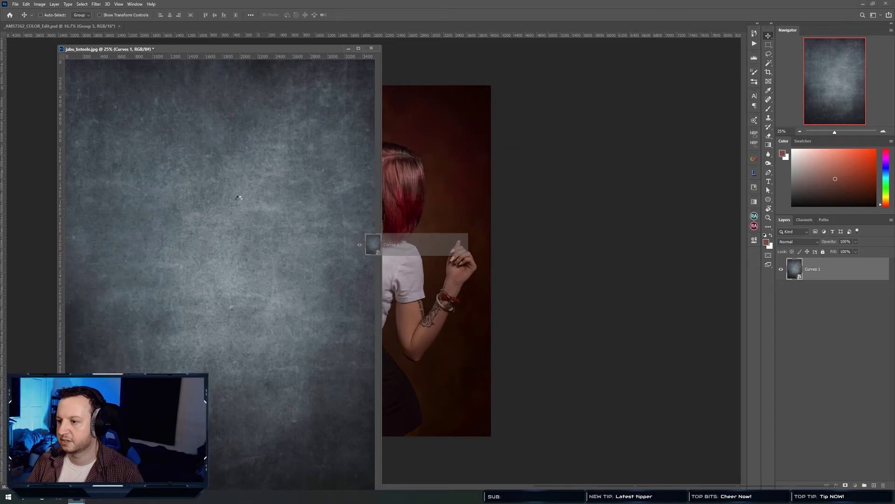
left_click(194, 197)
left_click(372, 48)
left_click(435, 178)
Scale the texture layer proportionally from its centre to about 30% so it covers the entire canvas.
key("ctrl+t")
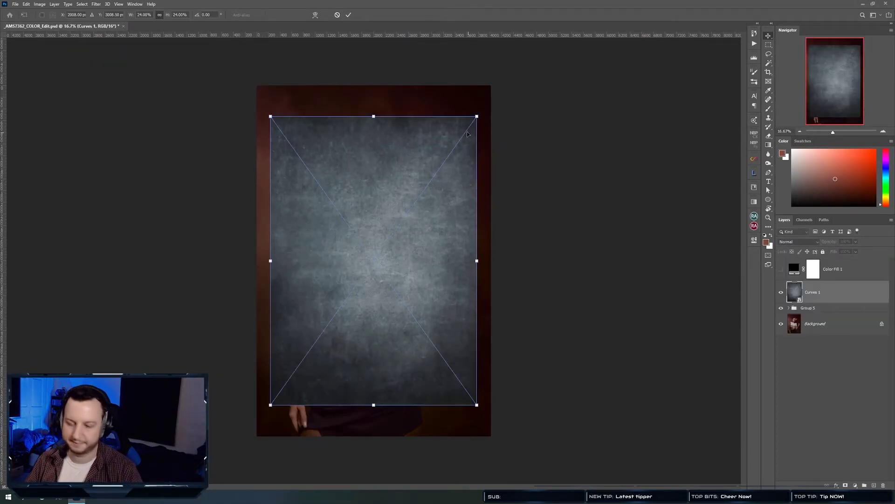
left_click_drag(477, 117, 510, 88)
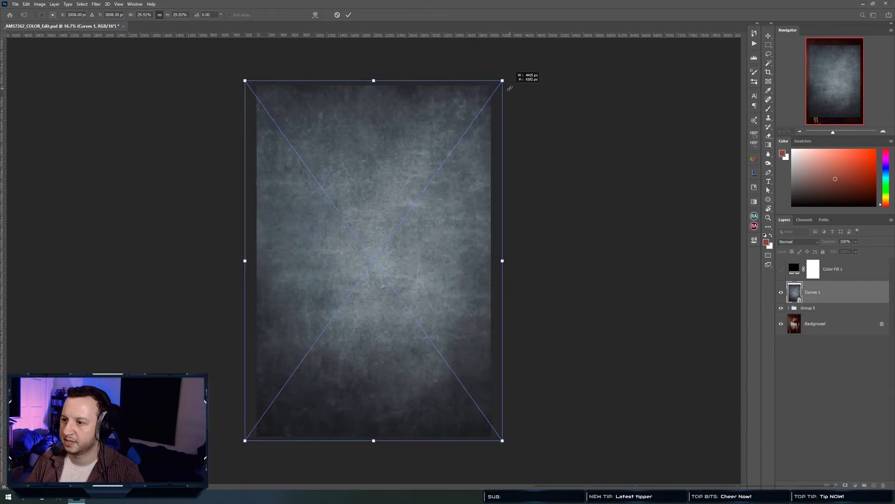
key("Return")
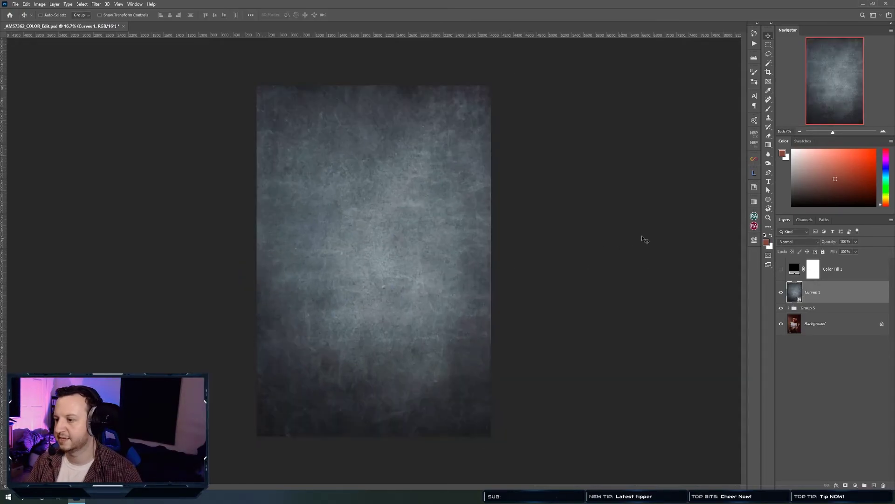
Set the texture layer's blend mode to Soft Light at 100% opacity.
left_click(799, 242)
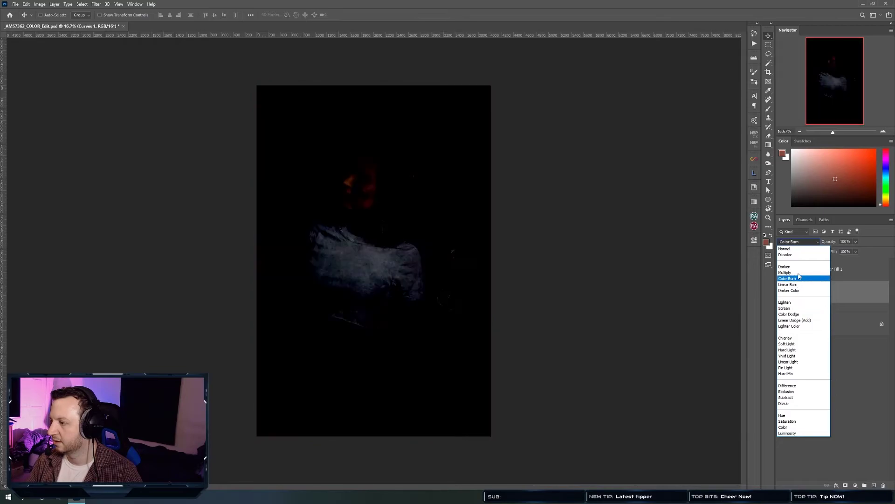
key("Escape")
left_click(825, 363)
left_click(839, 292)
left_click(856, 242)
mouse_move(857, 251)
left_mouse_down()
mouse_move(835, 252)
mouse_move(859, 252)
left_mouse_up()
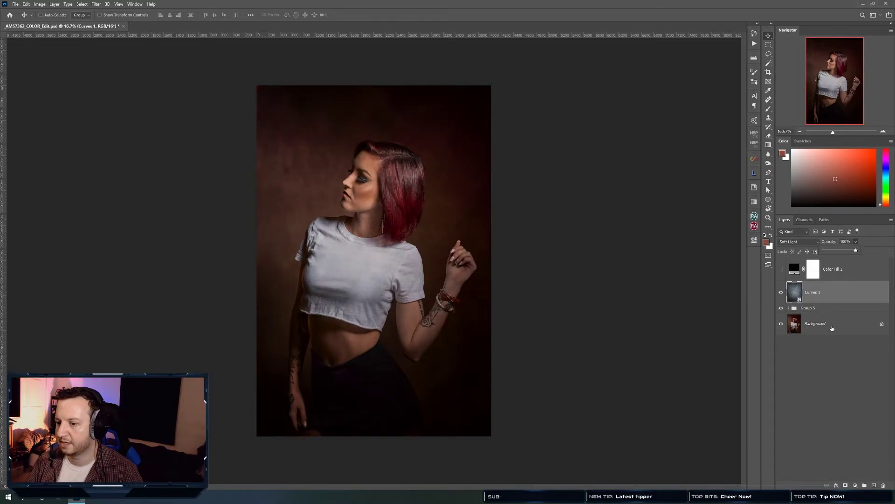
left_click(788, 362)
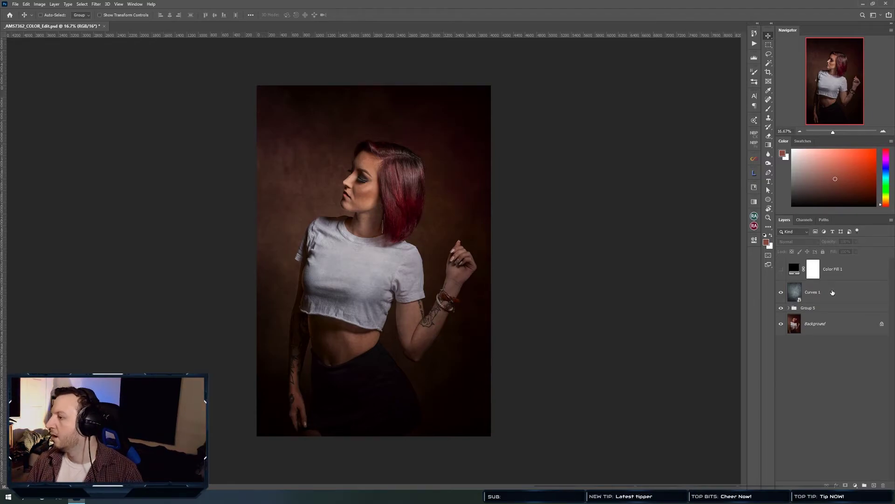
left_click(809, 289)
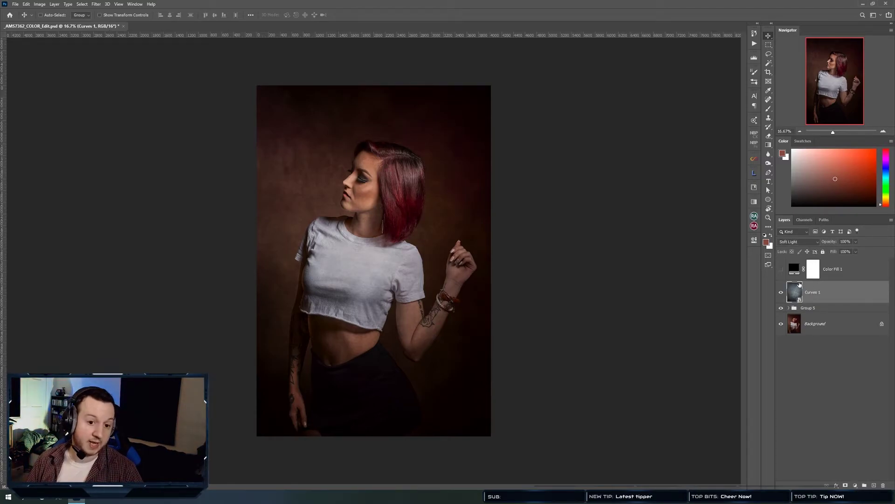
Show the portrait's channels and set their thumbnails to the medium size.
left_click(804, 219)
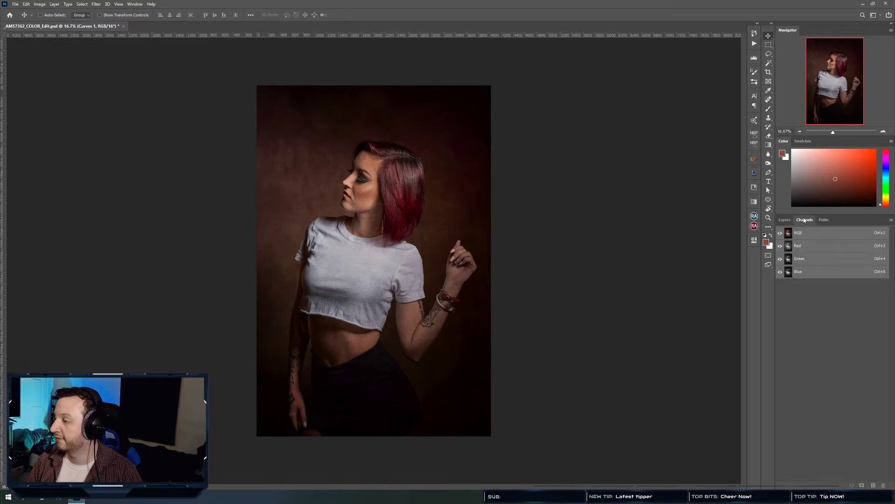
left_click(891, 220)
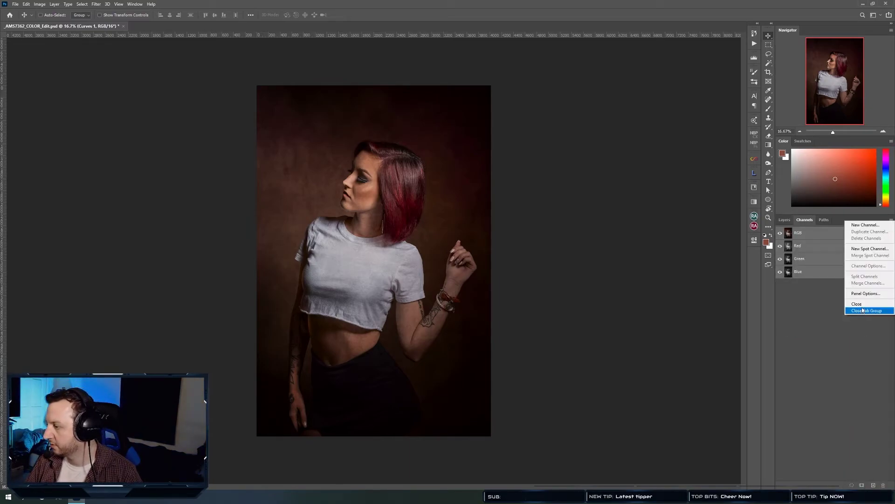
left_click(866, 294)
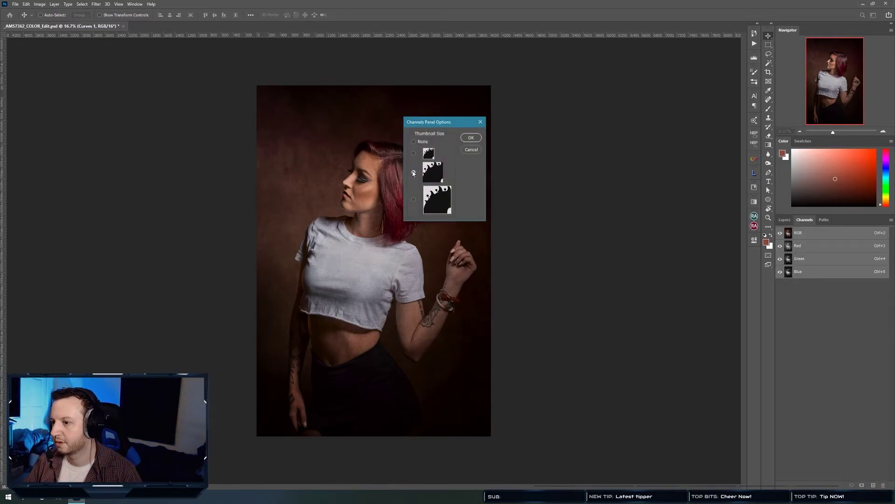
left_click(471, 138)
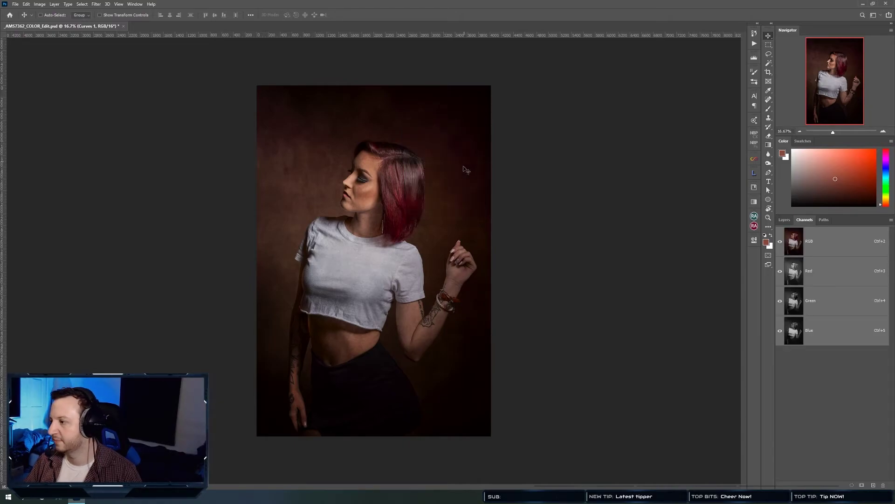
Compare the portrait's Red, Green and Blue channels one at a time and return to the composite RGB view.
left_click(833, 272)
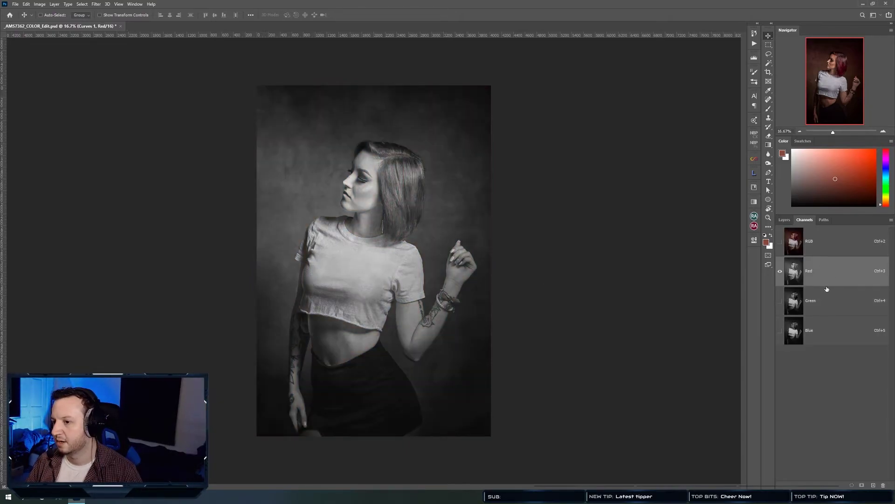
left_click(828, 304)
left_click(821, 329)
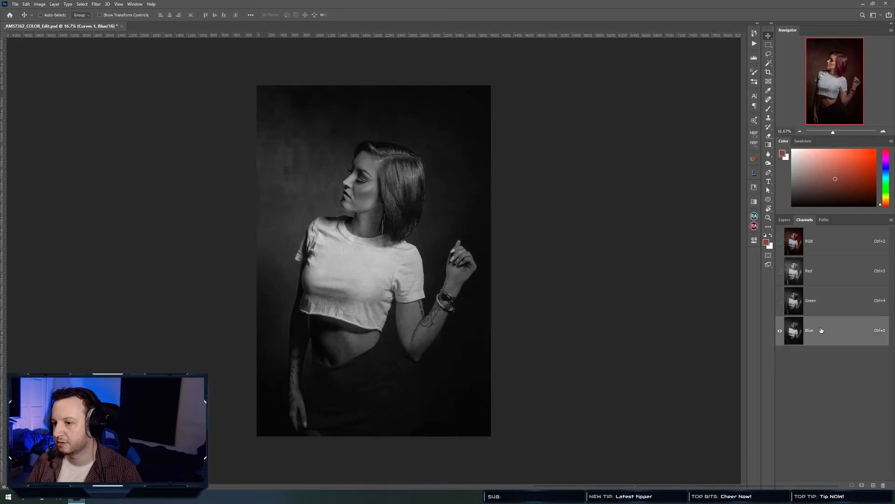
left_click(824, 303)
left_click(832, 272)
left_click(829, 298)
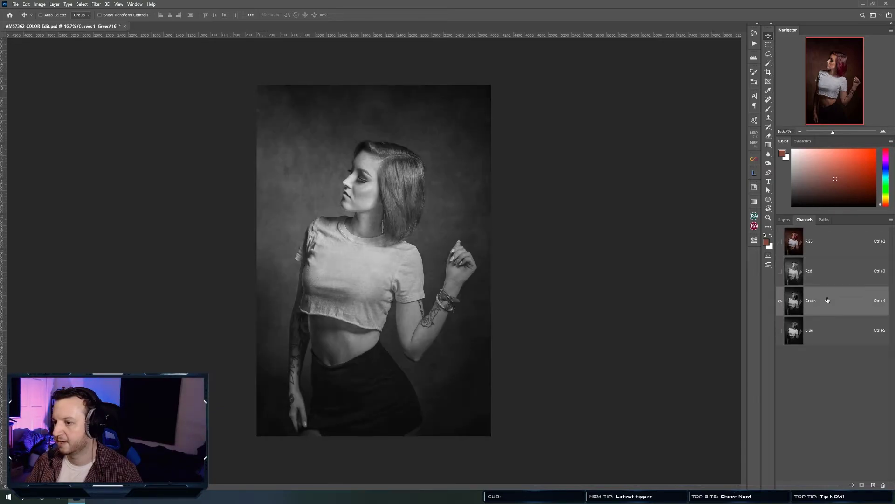
left_click(834, 243)
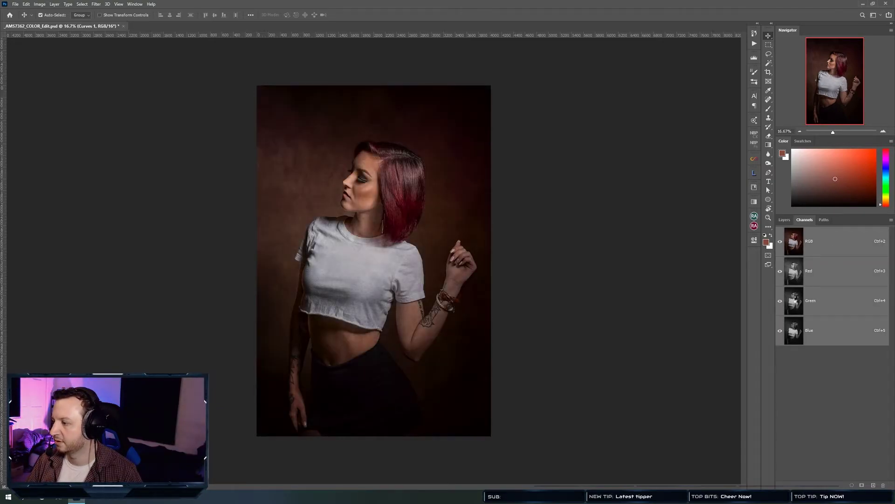
Load the Green channel as a selection and turn it into a mask on the Soft Light texture layer.
left_click(806, 299, "ctrl")
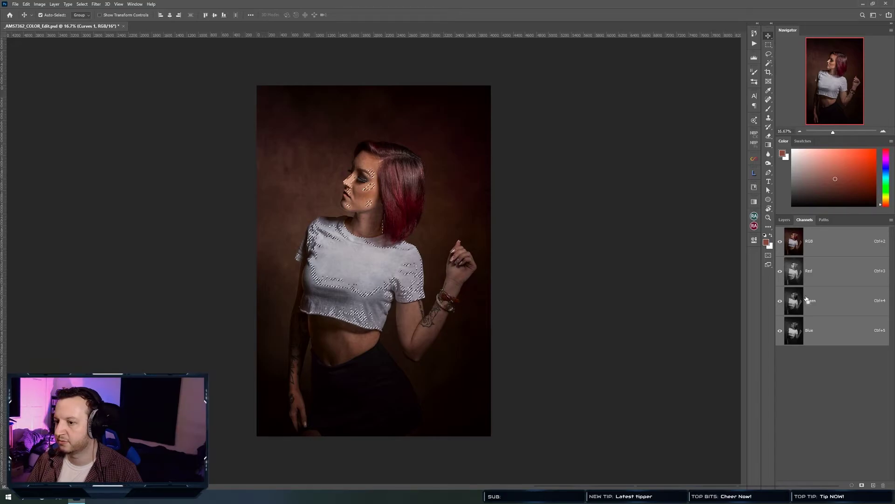
left_click(784, 219)
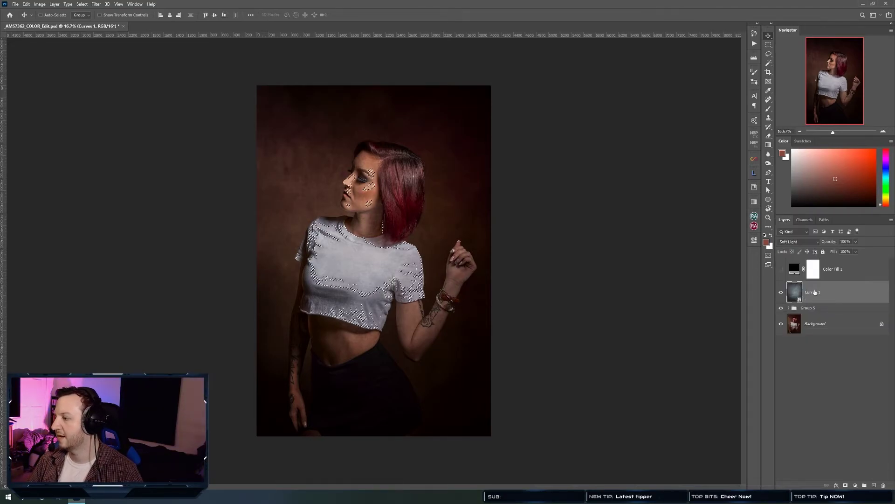
left_click(845, 485)
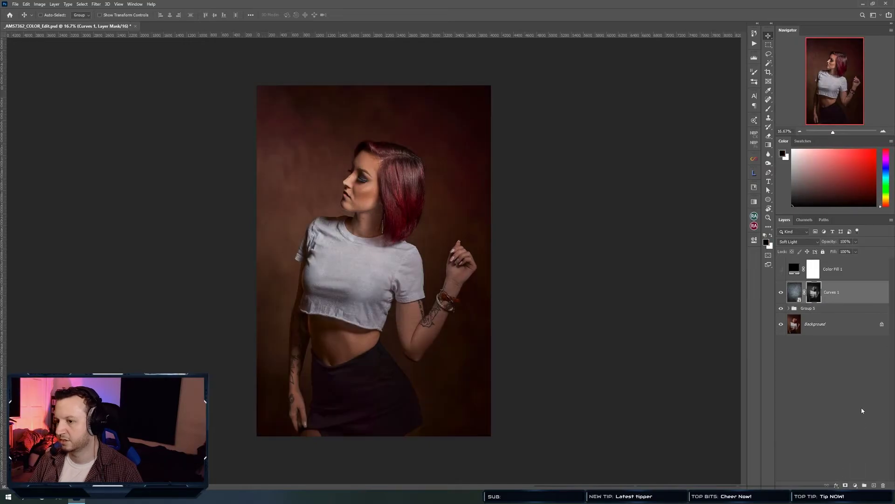
Rename the masked Curves 1 layer as texture.
left_click(834, 294)
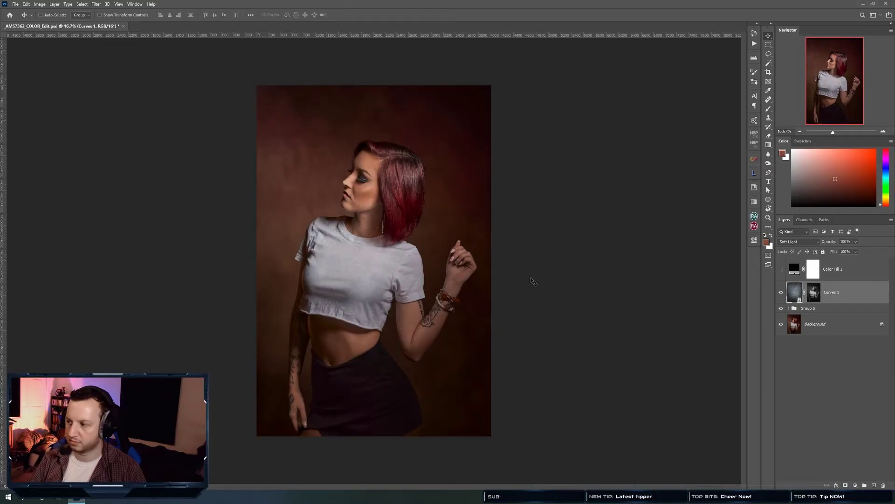
double_click(832, 294)
type("texture")
key("Return")
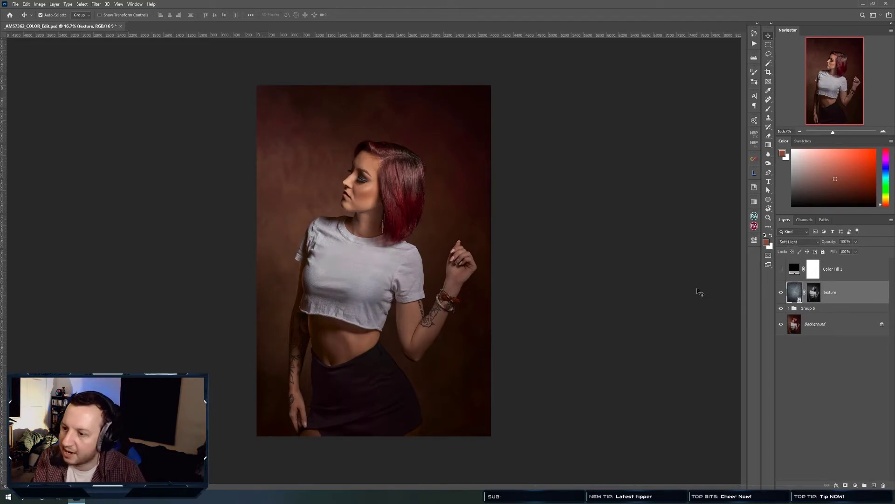
Compare the portrait with the texture layer hidden and shown.
key("ctrl+comma")
key("ctrl+comma")
key("ctrl+comma")
key("ctrl+comma")
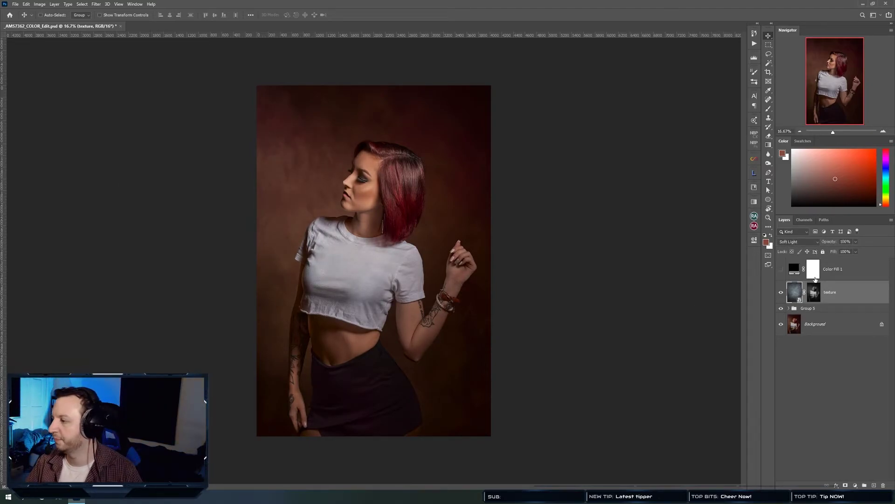
left_click(813, 293, "alt")
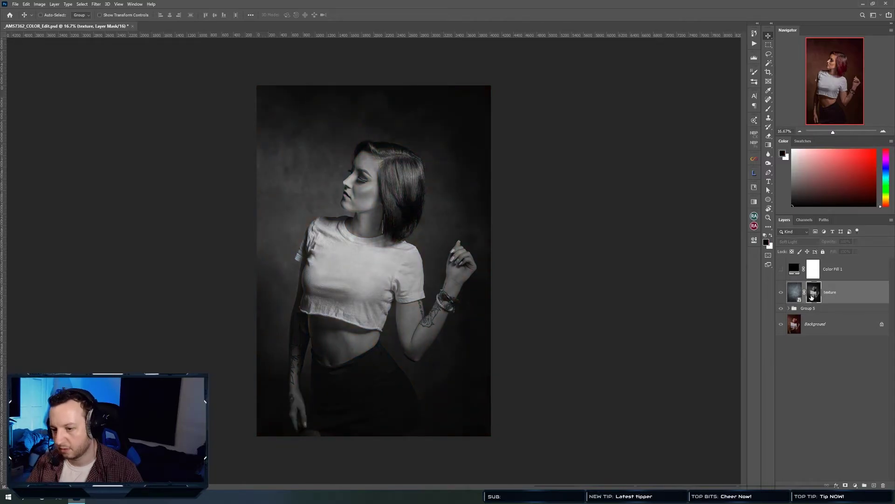
key("ctrl+l")
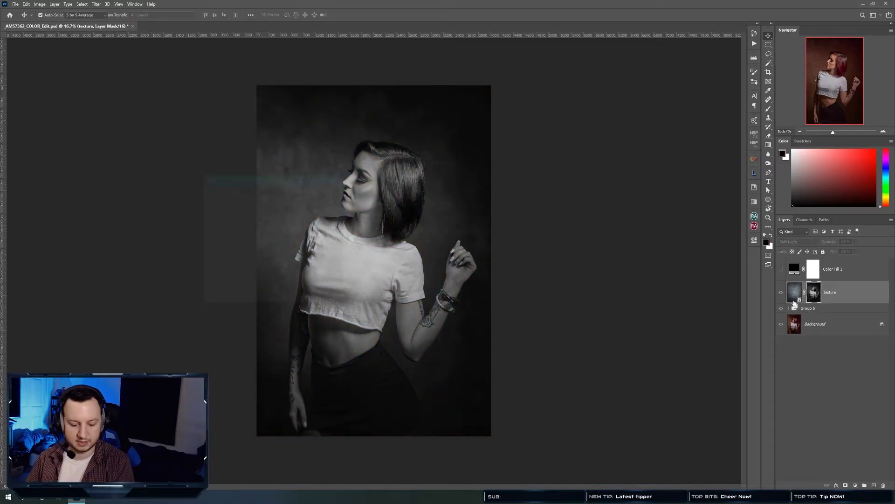
left_click_drag(262, 178, 622, 230)
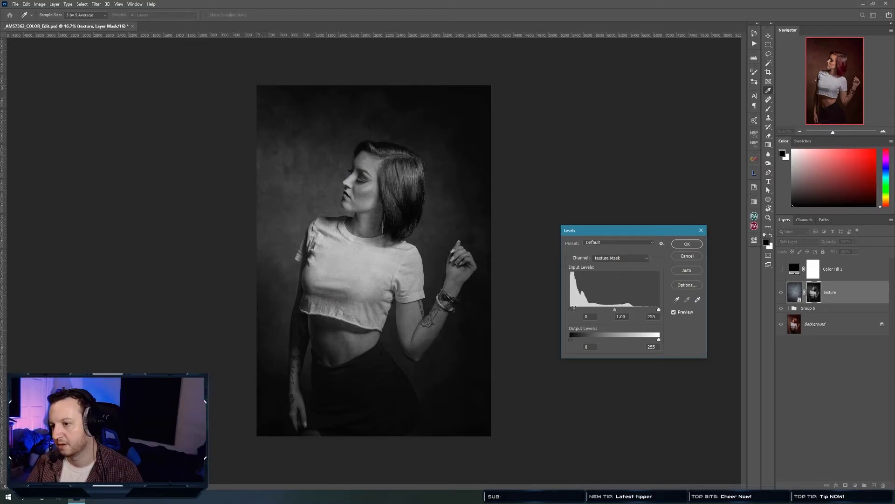
left_click(690, 256)
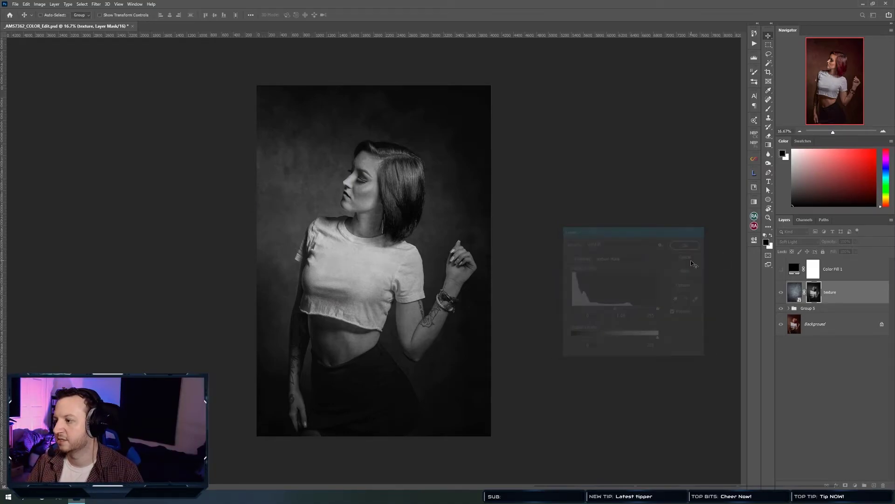
left_click(816, 293)
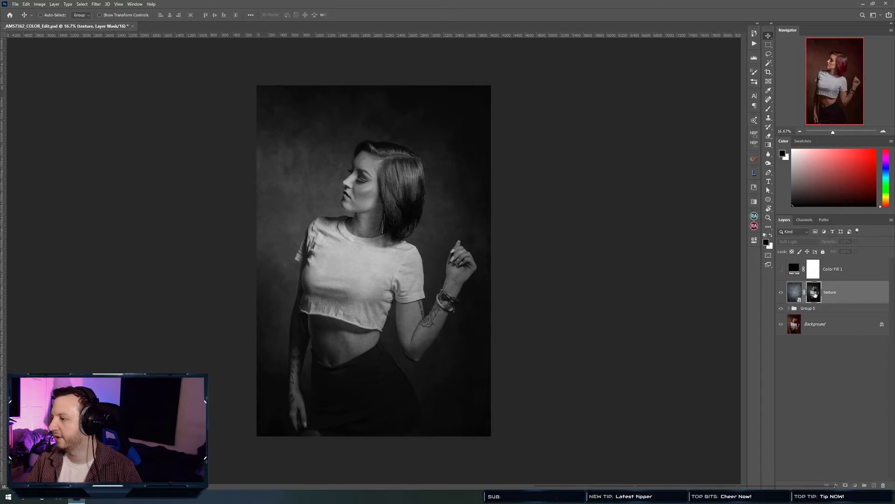
left_click(815, 293, "alt")
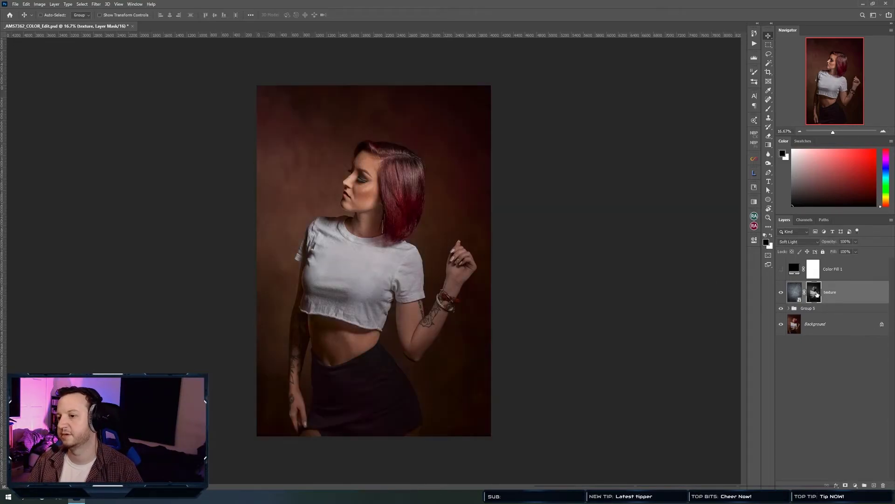
Invert the texture layer's mask and lower the layer's opacity to 52%.
key("ctrl+i")
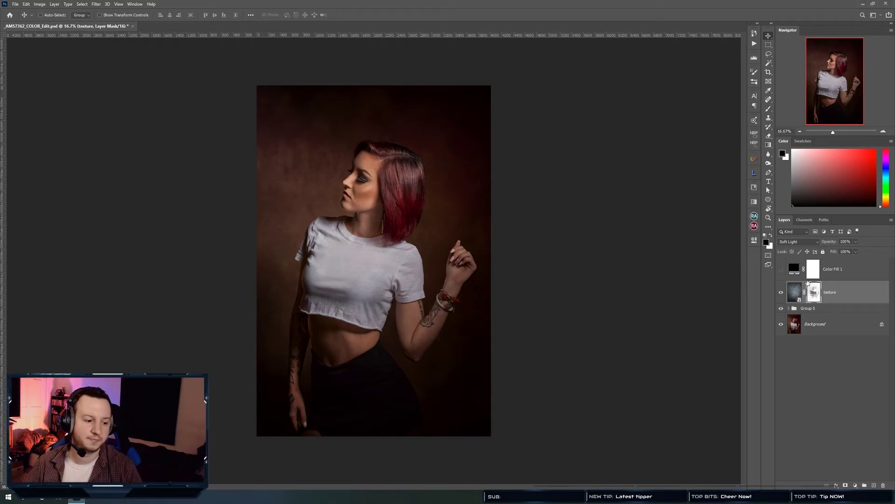
left_click(794, 291)
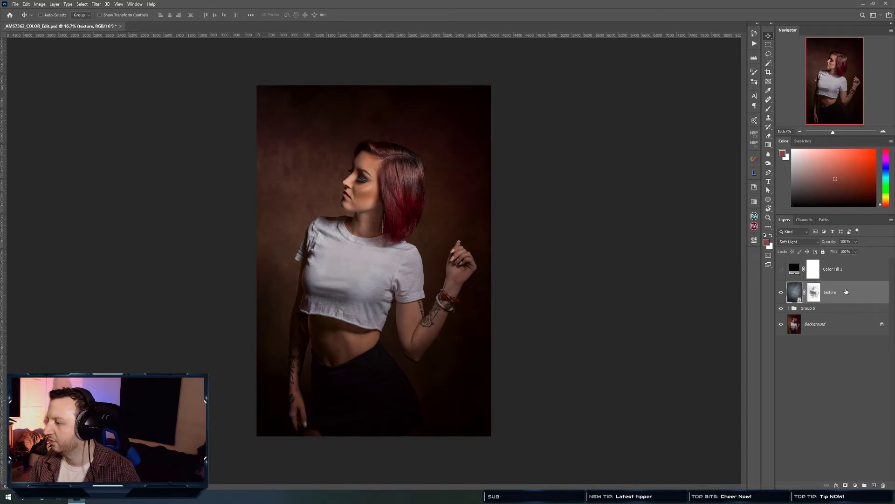
left_click(856, 252)
mouse_move(856, 252)
left_mouse_down()
mouse_move(825, 252)
mouse_move(843, 254)
left_mouse_up()
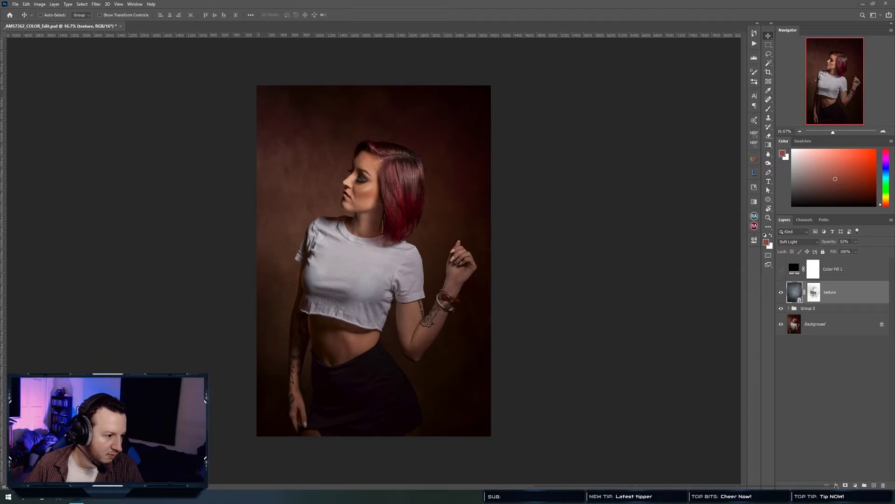
left_click_drag(0, 56, 167, 27)
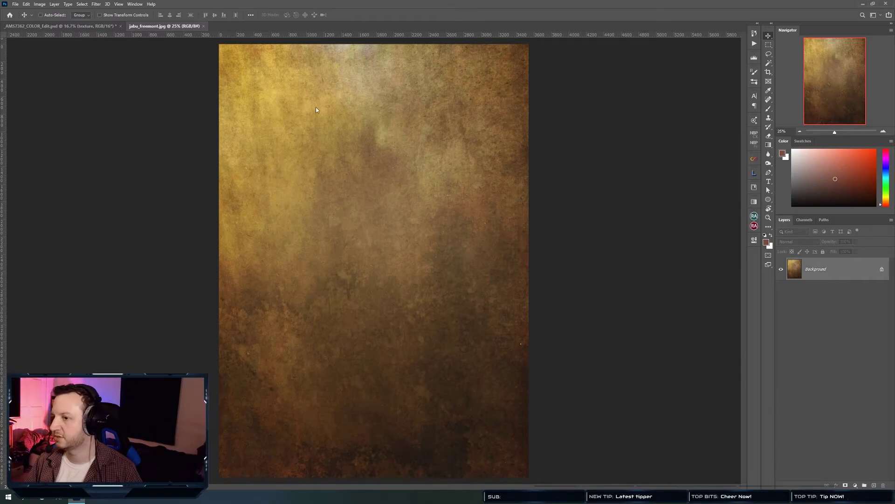
left_click_drag(145, 29, 172, 62)
left_click_drag(824, 264, 458, 262)
left_click(438, 185)
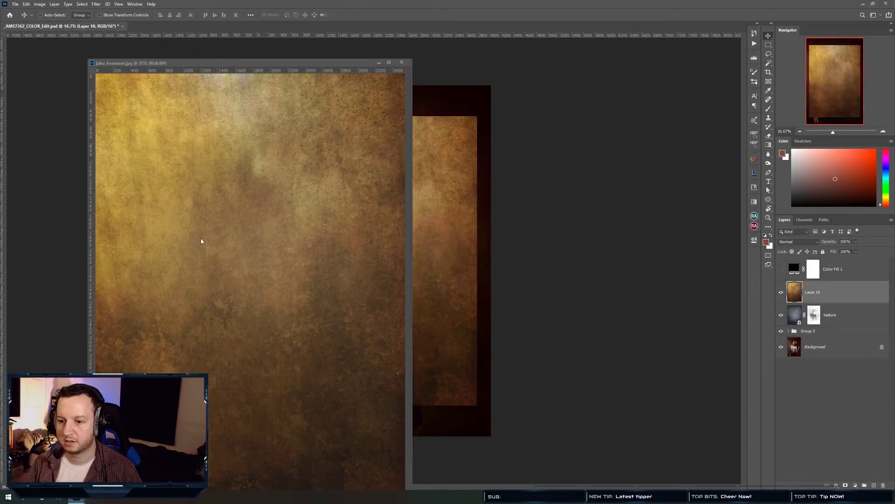
left_click(402, 62)
Scale the golden texture layer to cover the whole canvas and set its blend mode to Soft Light.
key("ctrl+t")
left_click_drag(375, 116, 378, 80)
key("Return")
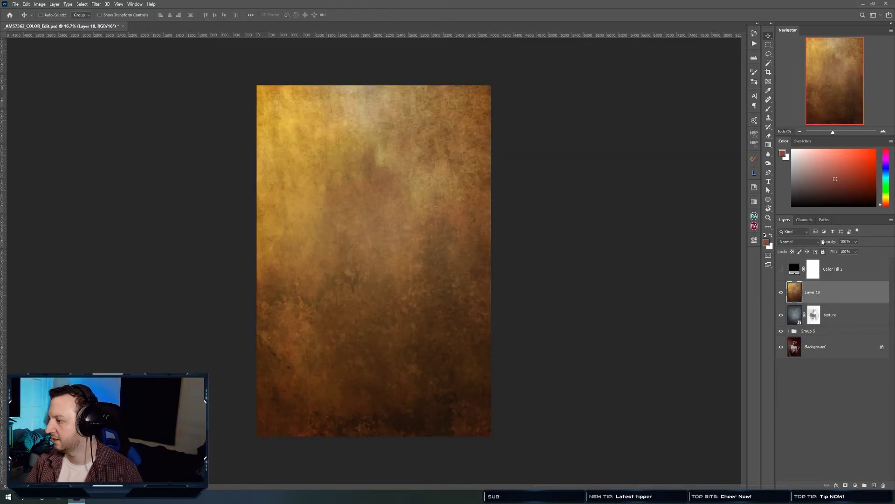
left_click(812, 242)
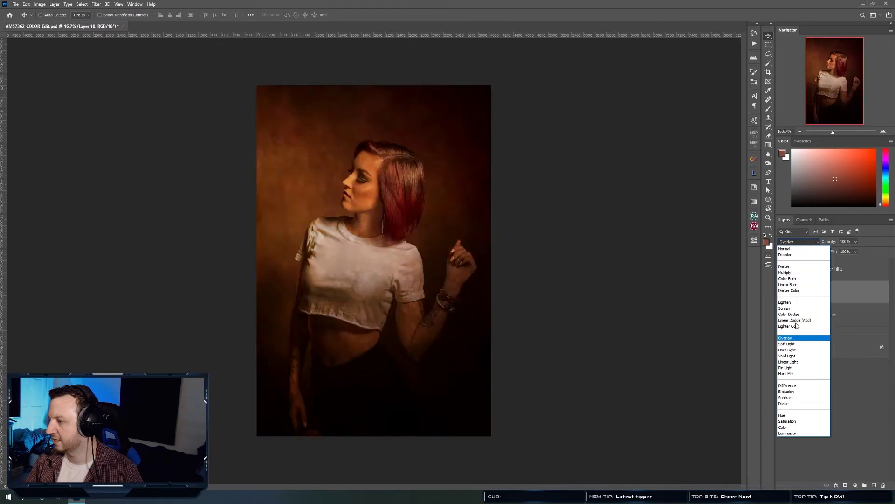
left_click(788, 338)
left_click(830, 378)
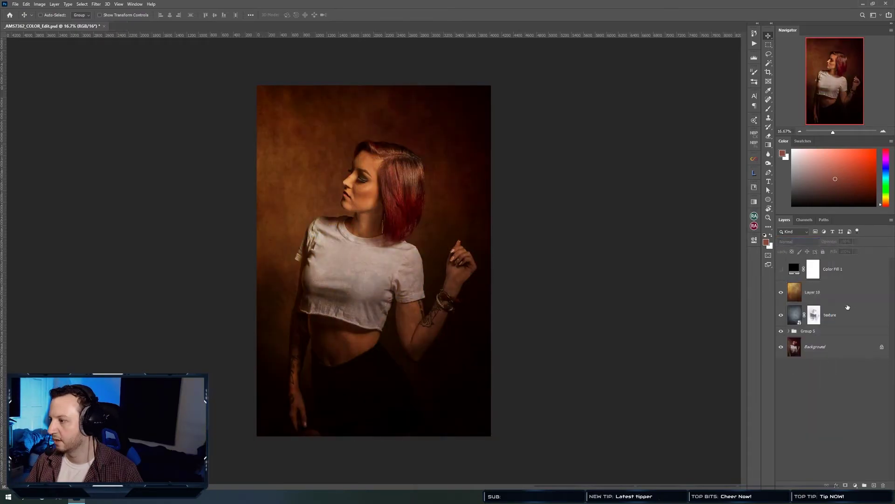
Copy the texture layer's mask onto the golden texture layer and make the copied mask active.
left_click(846, 307)
left_click_drag(813, 316, 817, 293)
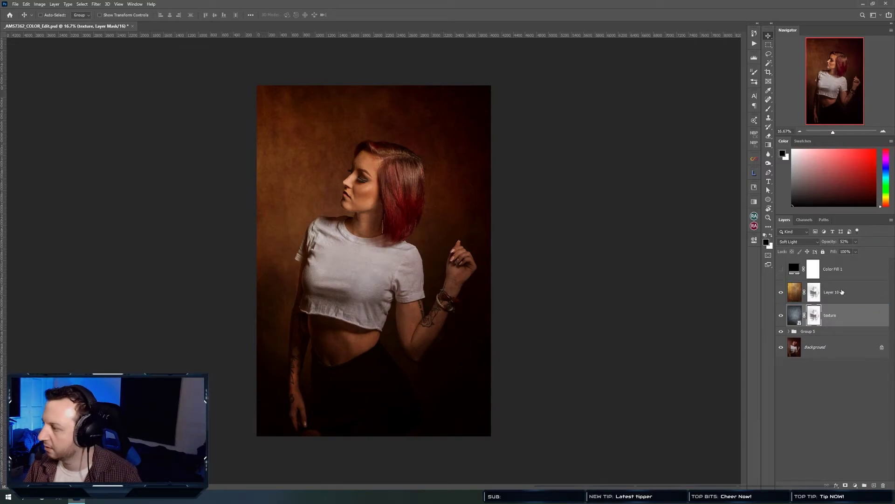
left_click(813, 293)
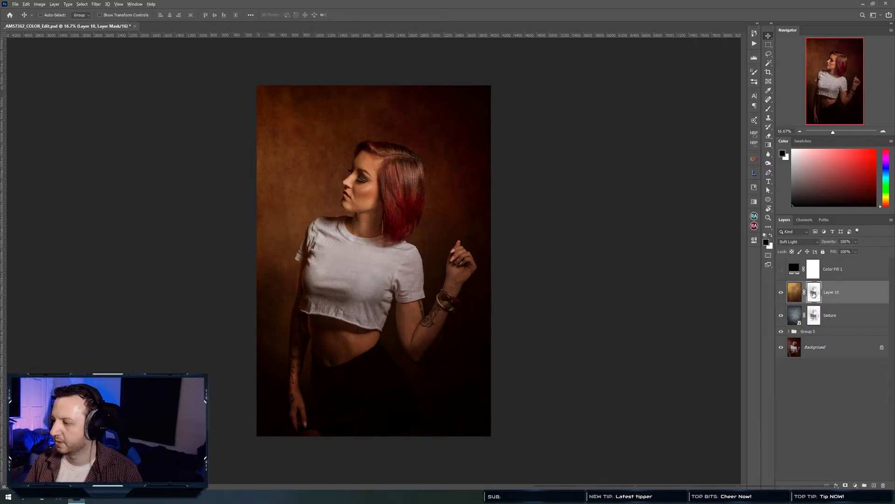
Apply Levels to the golden texture layer's mask, raising the black input until the face and shirt are nearly black.
left_click(814, 293, "alt")
key("ctrl+l")
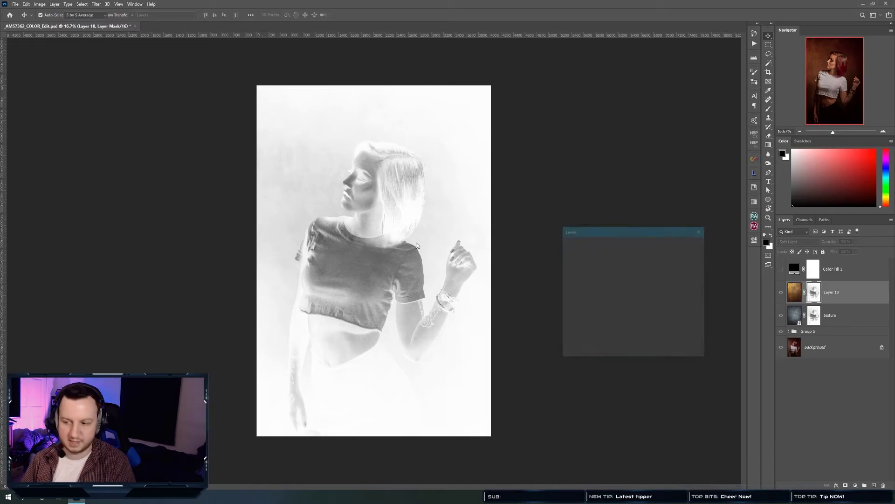
left_click(571, 309)
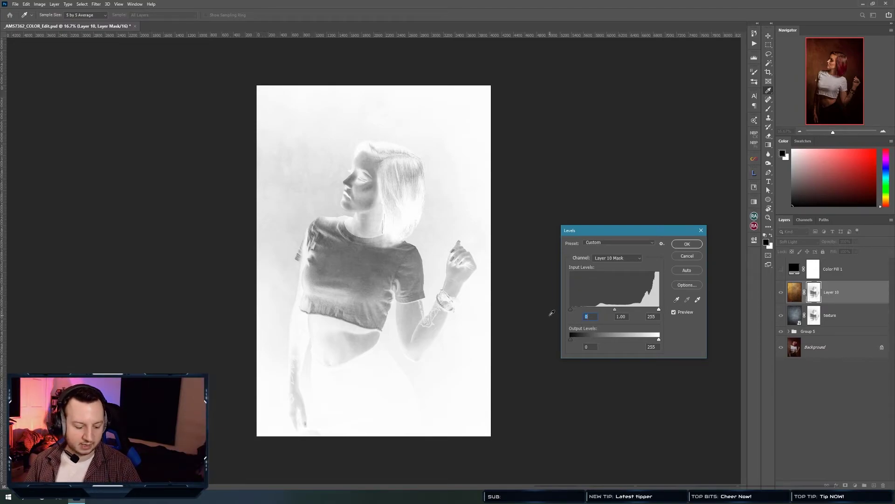
left_click_drag(572, 310, 624, 309)
key("Return")
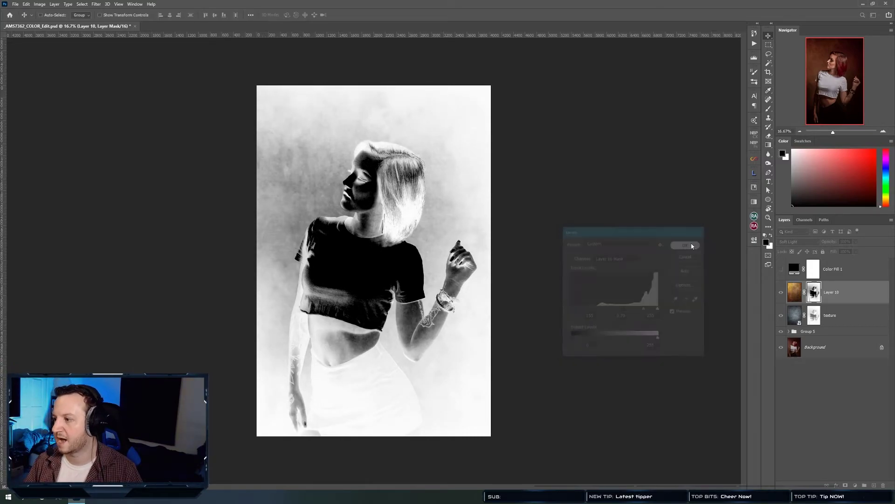
left_click(795, 296)
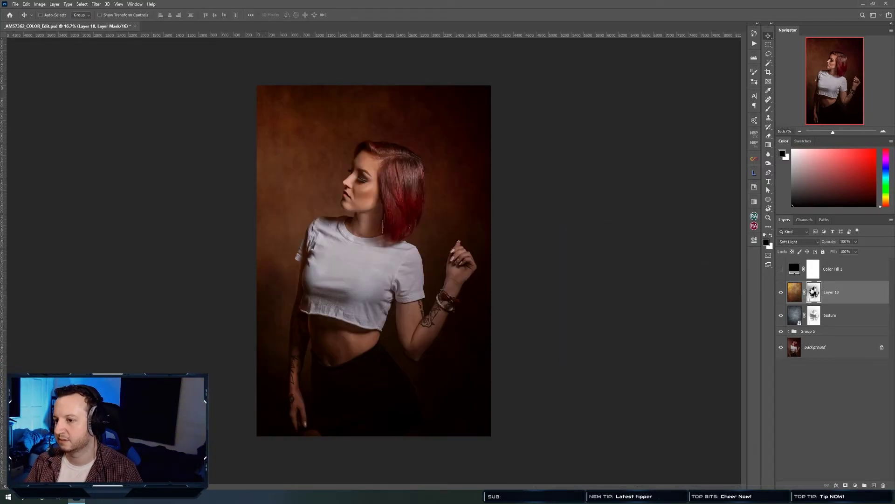
Compare the portrait with and without the golden texture layer and lower that layer's opacity to 50%.
left_click(781, 294)
left_click(782, 294)
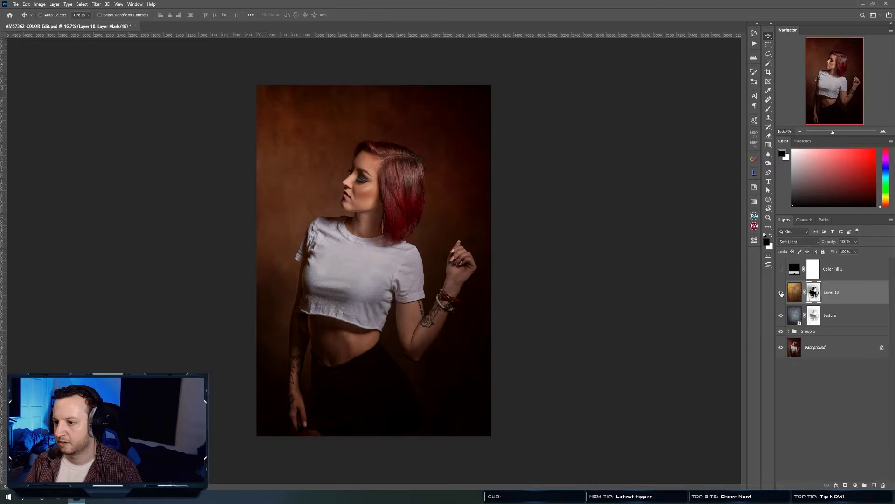
left_click(782, 294)
left_click(781, 294)
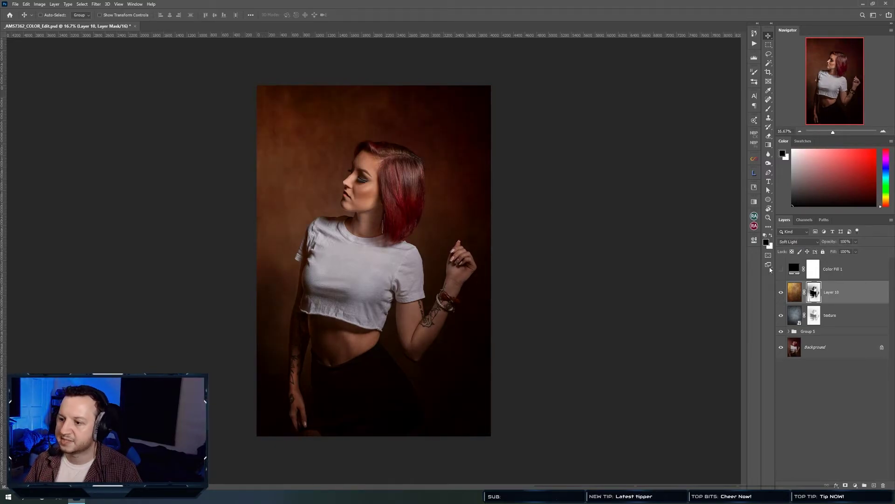
left_click(856, 242)
mouse_move(856, 252)
left_mouse_down()
mouse_move(824, 253)
mouse_move(841, 252)
left_mouse_up()
Compare the portrait with both texture layers hidden together and shown together.
left_click(817, 317, "shift")
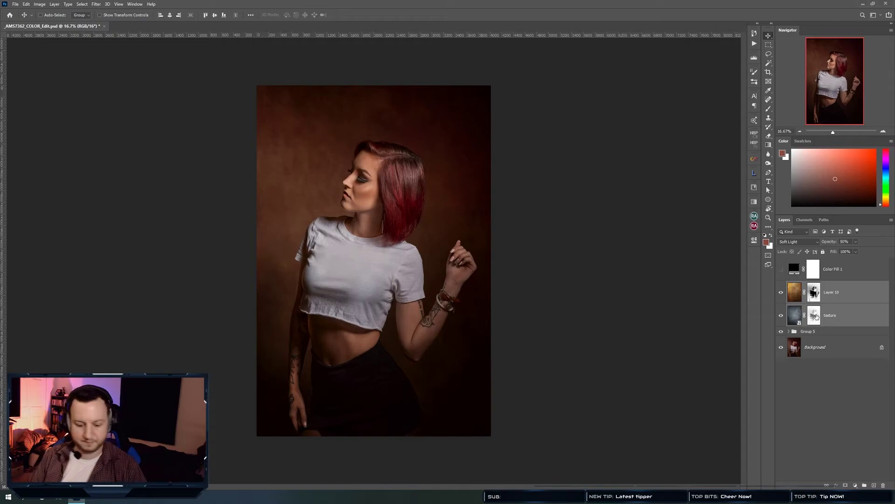
key("ctrl+comma")
key("ctrl+comma")
key("ctrl+comma")
key("ctrl+comma")
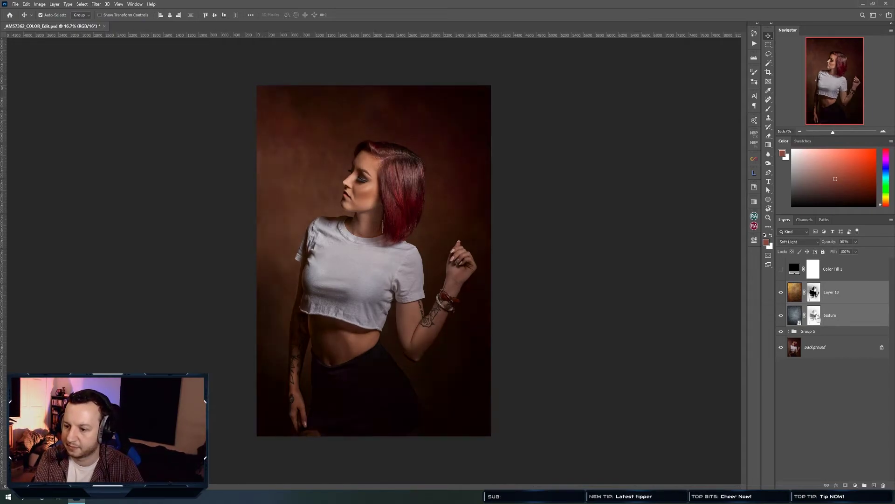
left_click(861, 316)
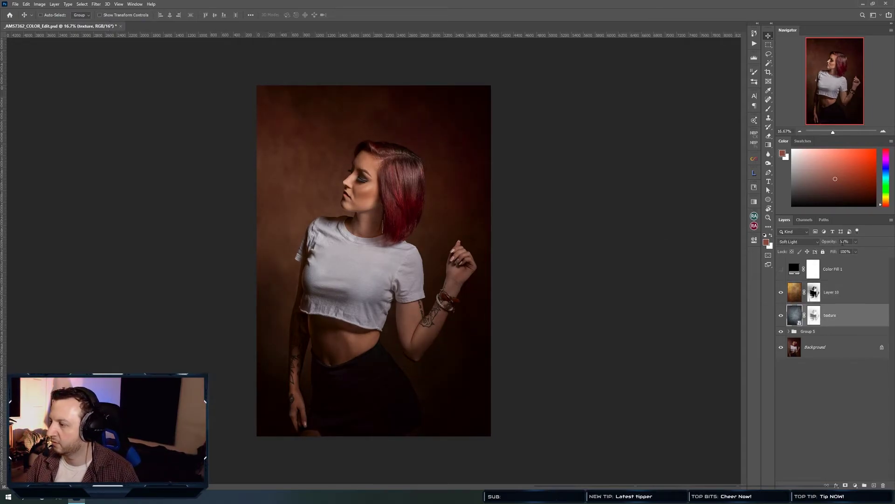
Set the texture layer's opacity to 20% and group it with the golden texture layer.
left_click(844, 242)
type("20")
key("Return")
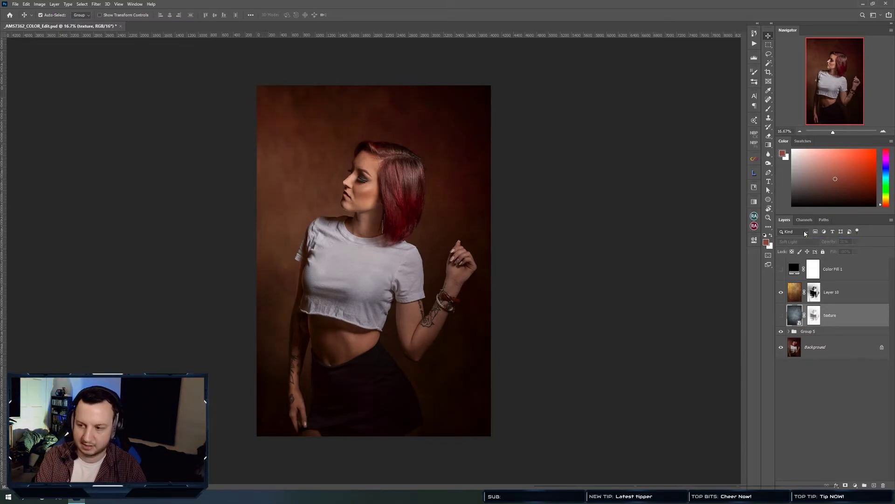
left_click(848, 299, "shift")
key("ctrl+g")
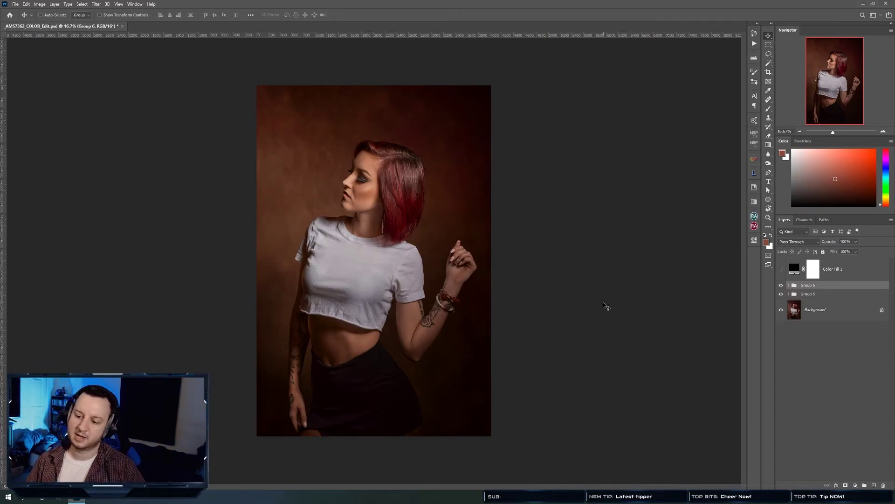
Compare the portrait with the new texture group hidden and shown.
left_click(781, 285)
left_click(781, 286)
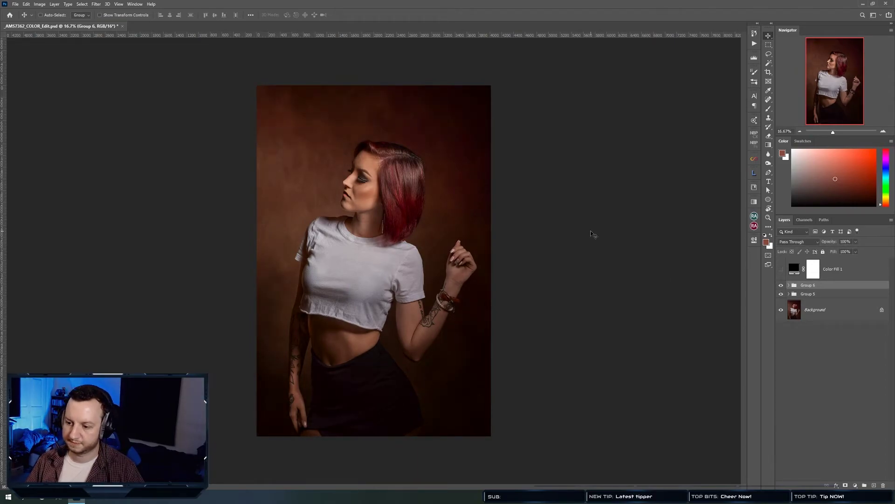
key("ctrl+comma")
key("ctrl+comma")
key("ctrl+comma")
key("ctrl+comma")
key("ctrl+comma")
key("ctrl+comma")
key("ctrl+comma")
key("ctrl+comma")
key("ctrl+comma")
key("ctrl+comma")
key("ctrl+comma")
key("ctrl+comma")
key("ctrl+comma")
key("ctrl+comma")
key("ctrl+comma")
key("ctrl+comma")
key("ctrl+comma")
key("ctrl+comma")
key("ctrl+comma")
key("ctrl+comma")
key("ctrl+comma")
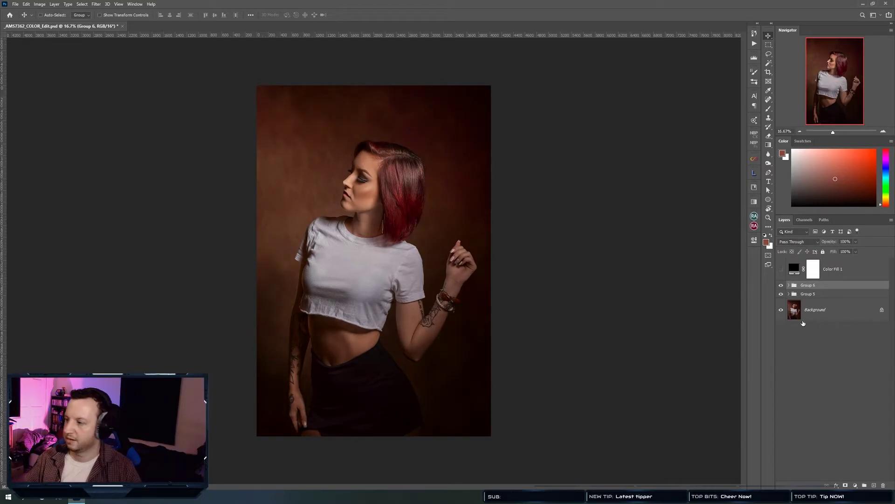
Add a Selective Color adjustment above the texture group and set its Neutrals to Cyan +3%, Magenta +1% and Yellow -1%.
left_click(855, 485)
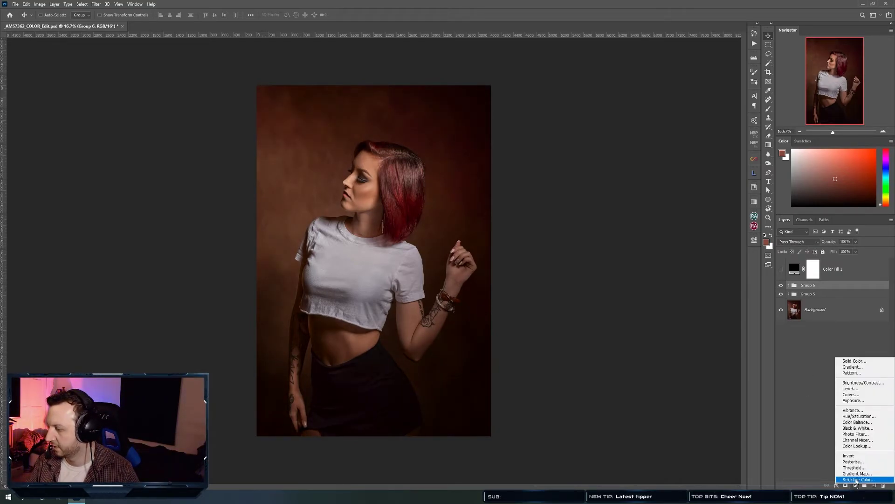
left_click(854, 482)
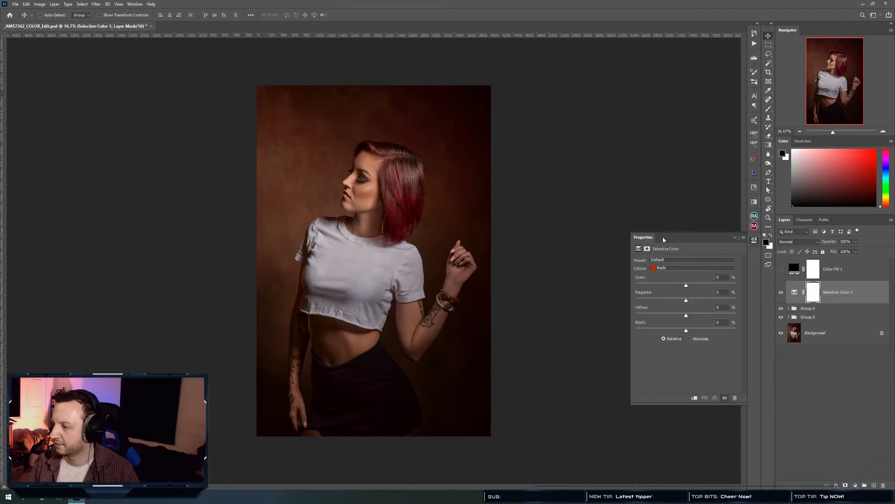
left_click(671, 268)
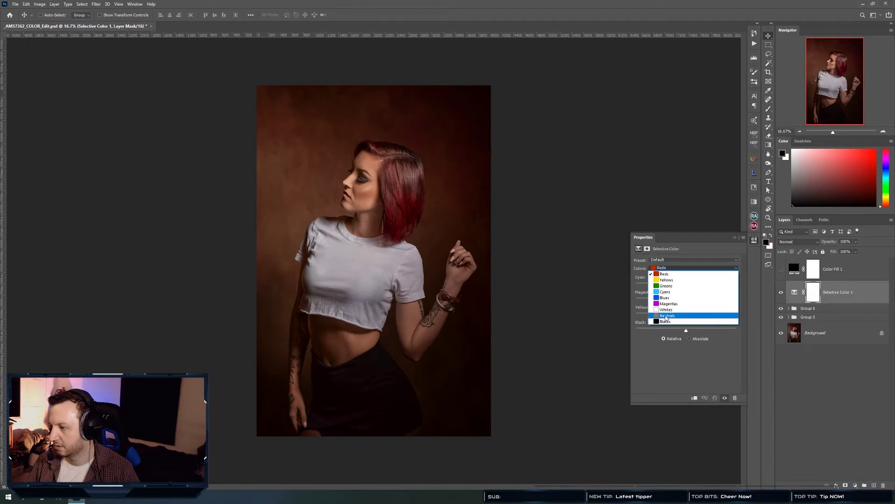
left_click(666, 316)
left_click_drag(686, 284, 688, 288)
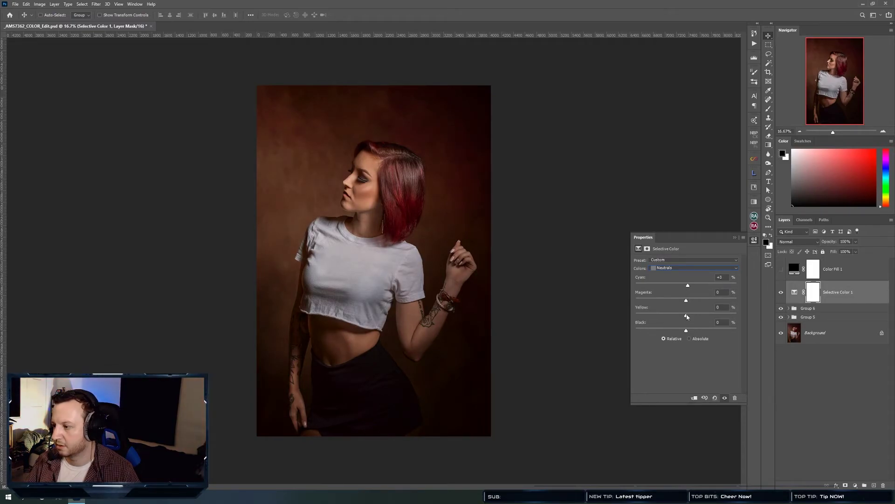
left_click_drag(687, 317, 686, 300)
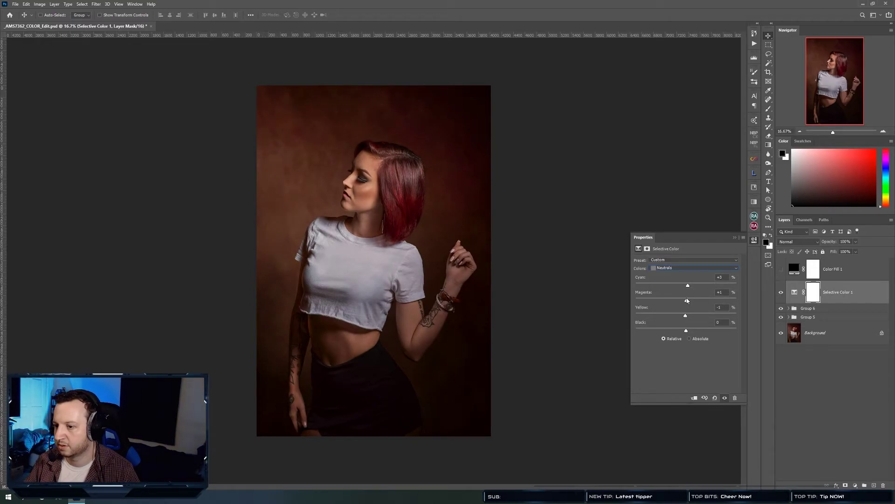
Set the Selective Color Blacks to Cyan +1%, Magenta +1%, Yellow +1% and Black -1%.
left_click(689, 268)
left_click(669, 324)
left_click_drag(686, 332, 684, 331)
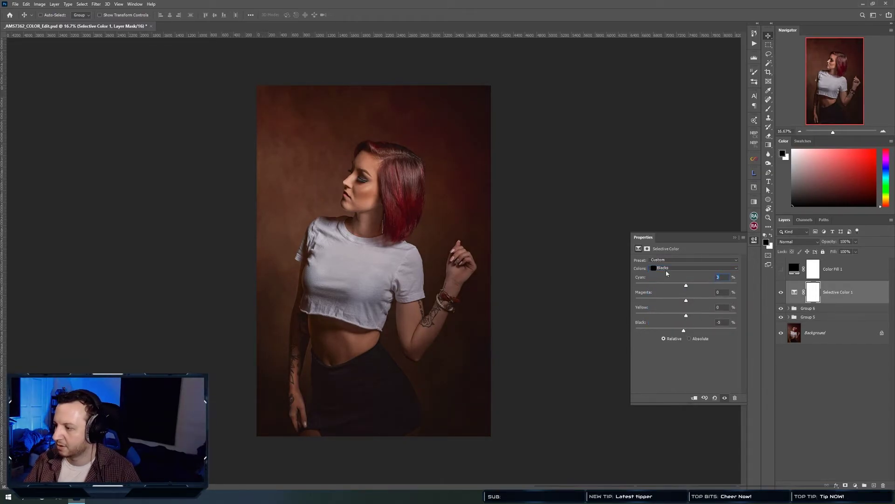
left_click(724, 277)
type("1")
key("Tab")
type("1")
key("Tab")
type("1")
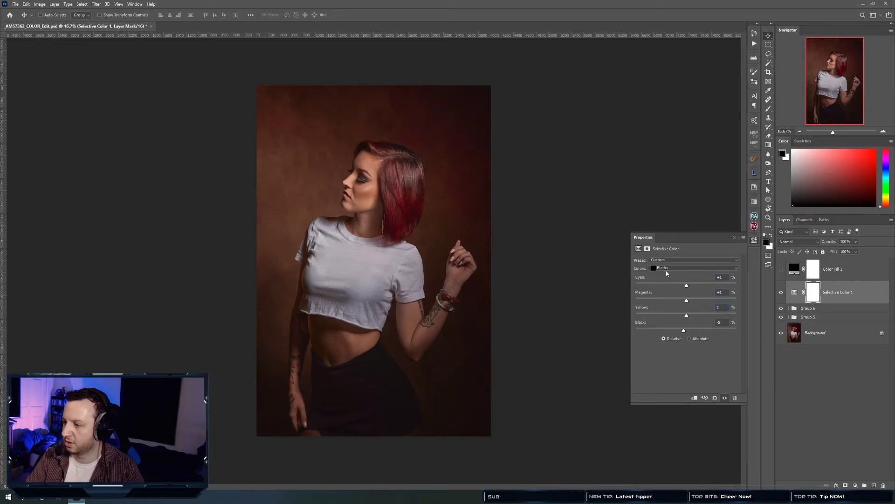
key("Tab")
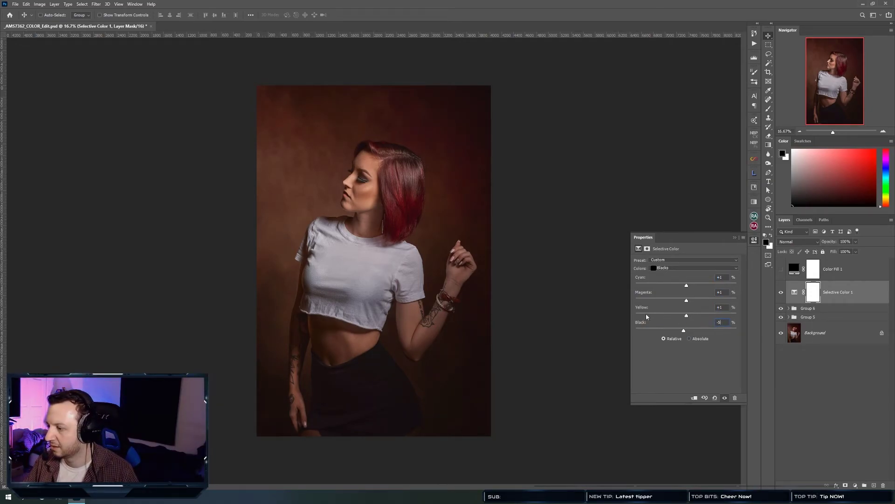
type("-1")
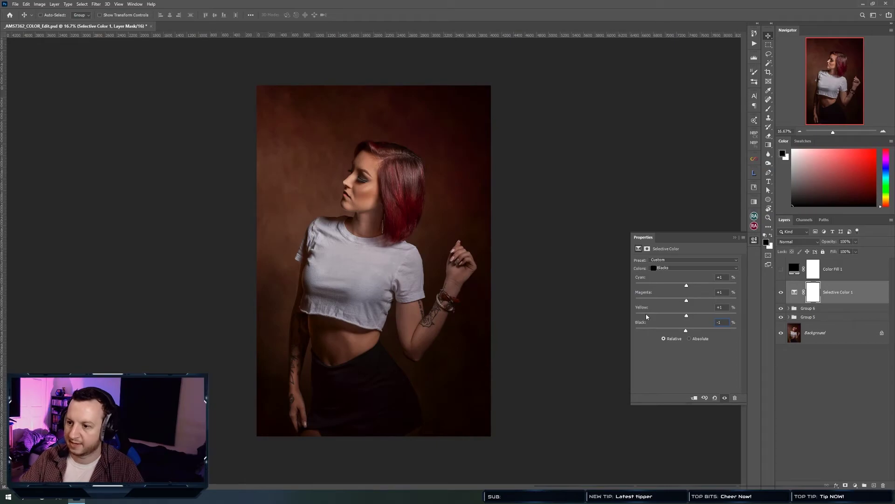
Set the Selective Color Yellows to Cyan +9%, Magenta -6% and Yellow +1%, and close the adjustment's settings.
left_click(682, 269)
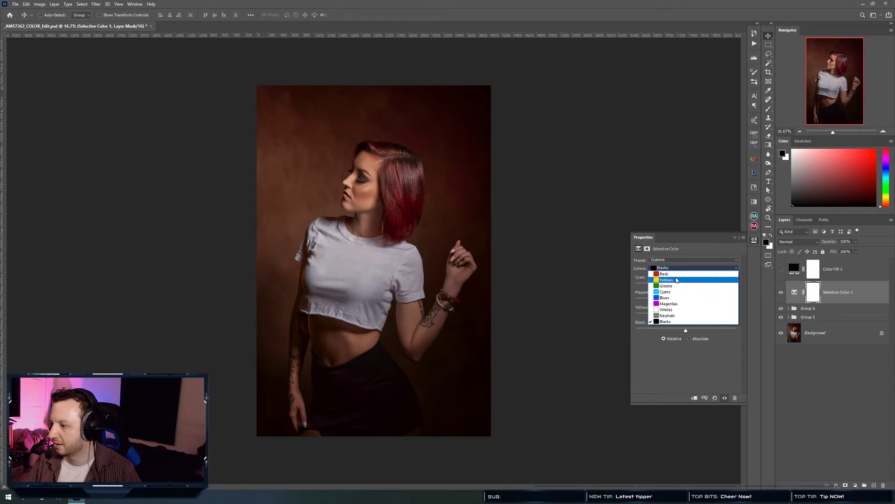
left_click(676, 279)
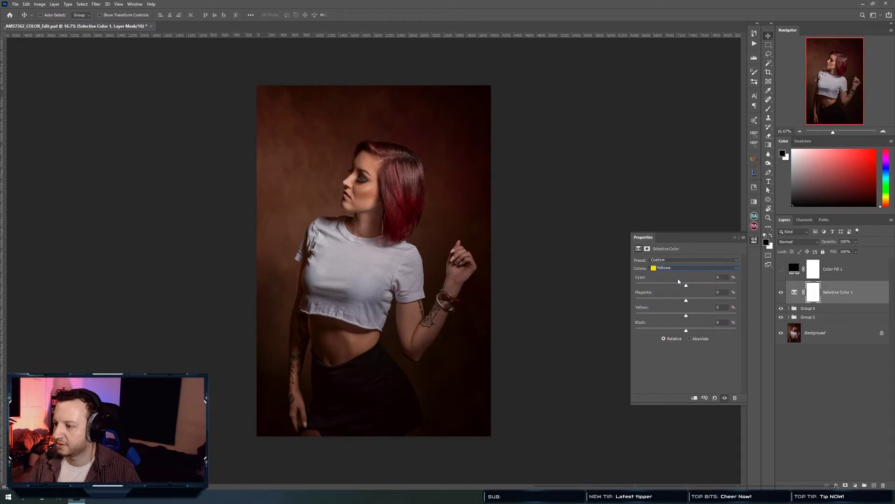
left_click_drag(686, 286, 688, 314)
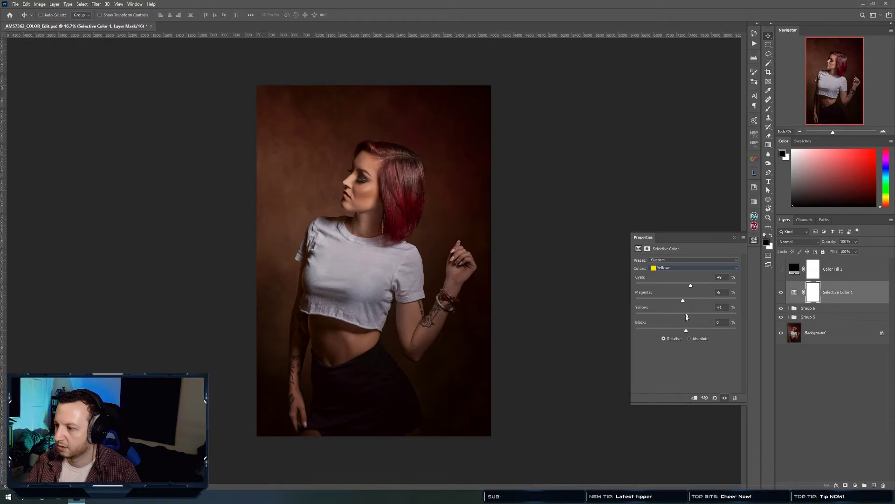
left_click(754, 240)
left_click(849, 292)
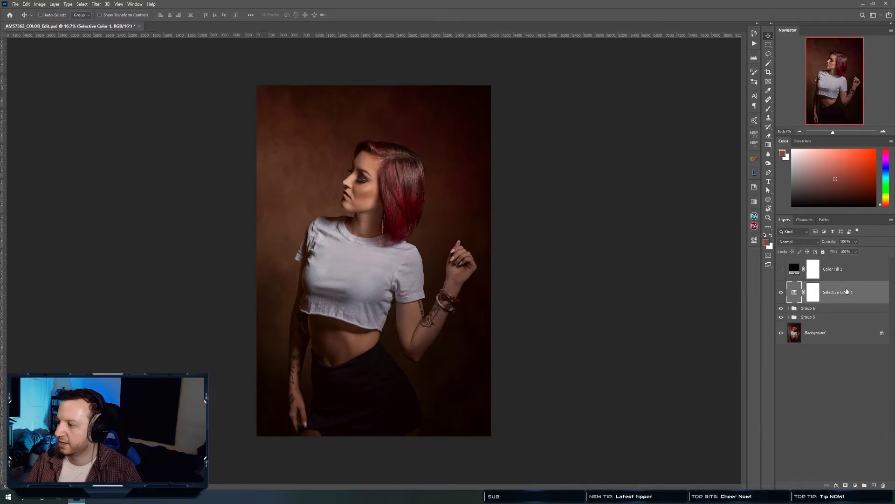
Compare the portrait with the Selective Color adjustment hidden and shown.
key("ctrl")
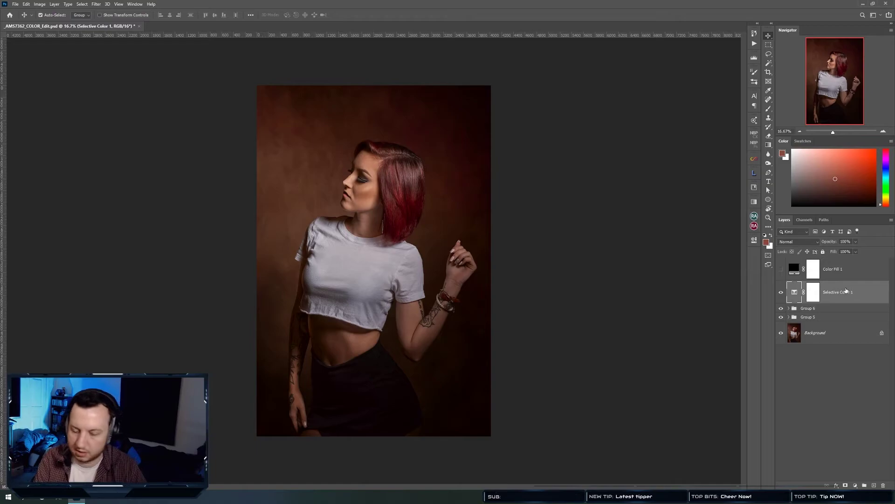
key("ctrl+comma")
key("ctrl+comma")
key("ctrl+comma")
key("ctrl+comma")
key("ctrl+comma")
key("ctrl+comma")
key("ctrl+comma")
key("ctrl+comma")
key("ctrl+comma")
key("ctrl+comma")
key("ctrl+comma")
key("ctrl+comma")
key("ctrl+comma")
key("ctrl+comma")
key("ctrl+comma")
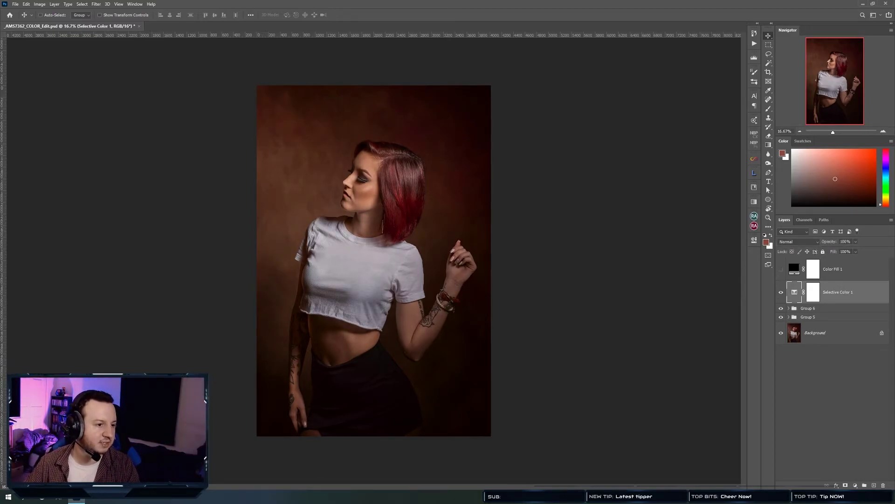
key("ctrl")
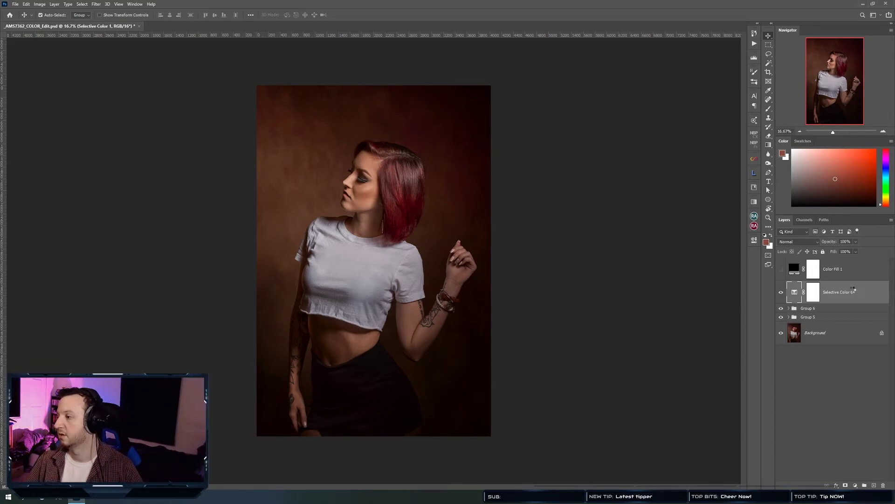
Stamp all visible layers into a new layer and apply the jabu_carnival preset to it with the Camera Raw Filter.
key("ctrl+shift+alt+e")
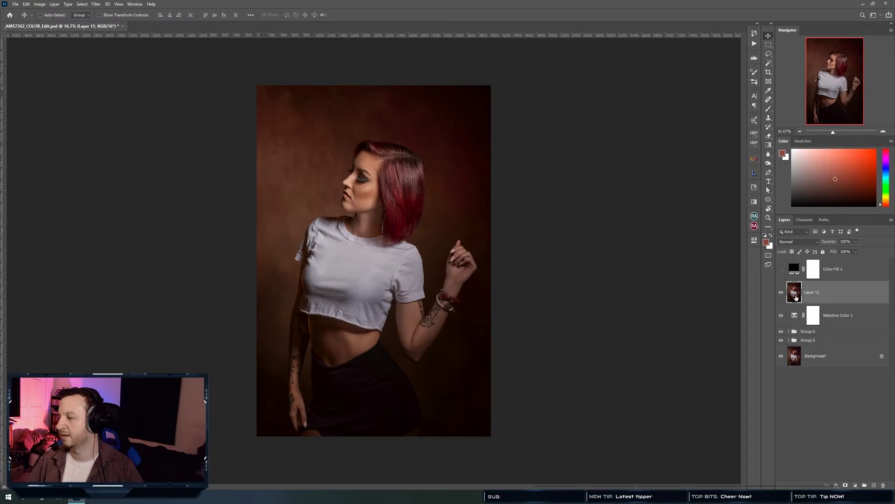
left_click(96, 4)
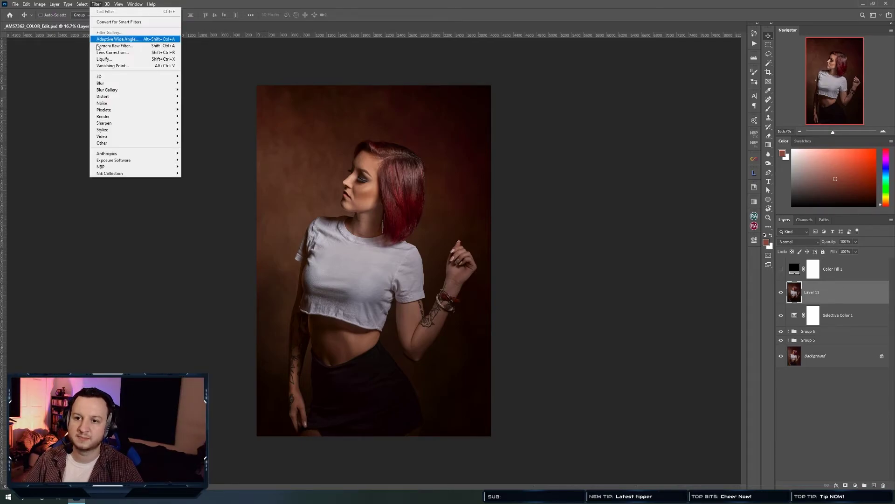
left_click(114, 45)
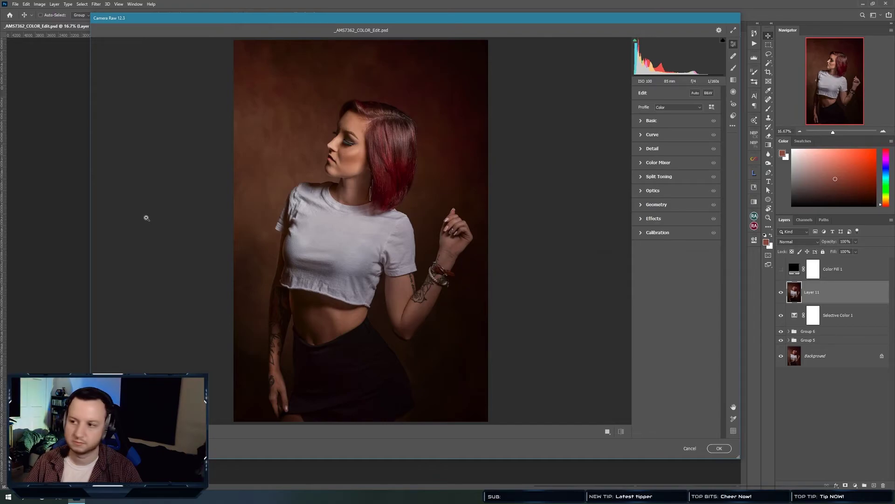
left_click(733, 116)
left_click_drag(723, 140, 726, 357)
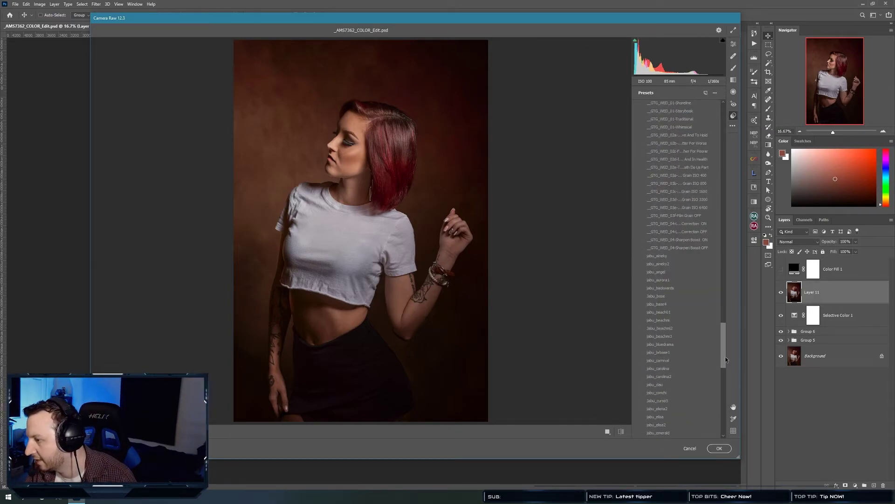
scroll(718, 355, "down", 1)
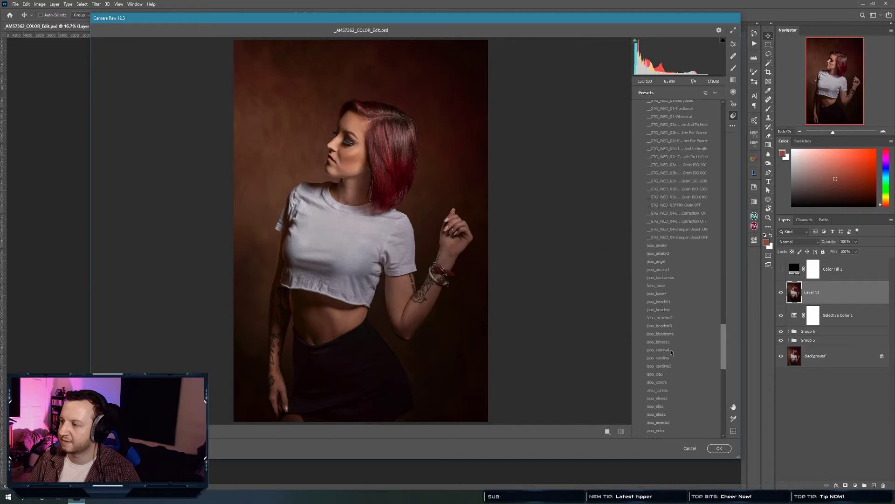
left_click(656, 350)
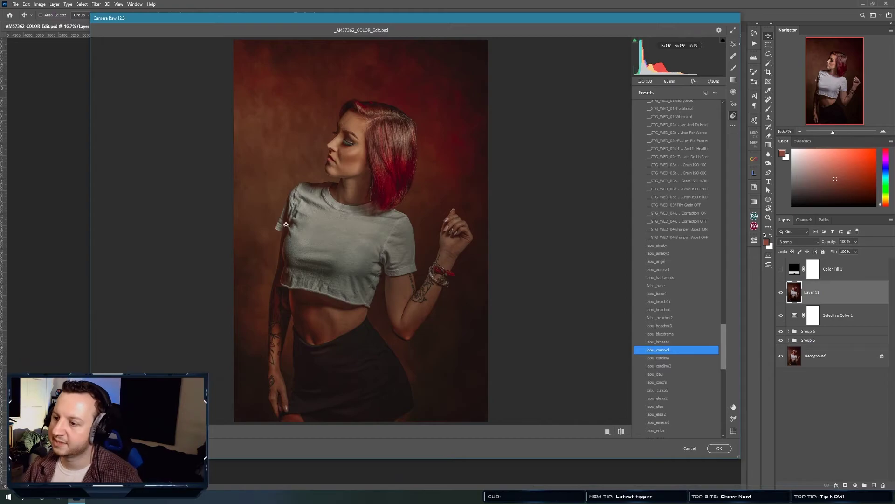
left_click(719, 449)
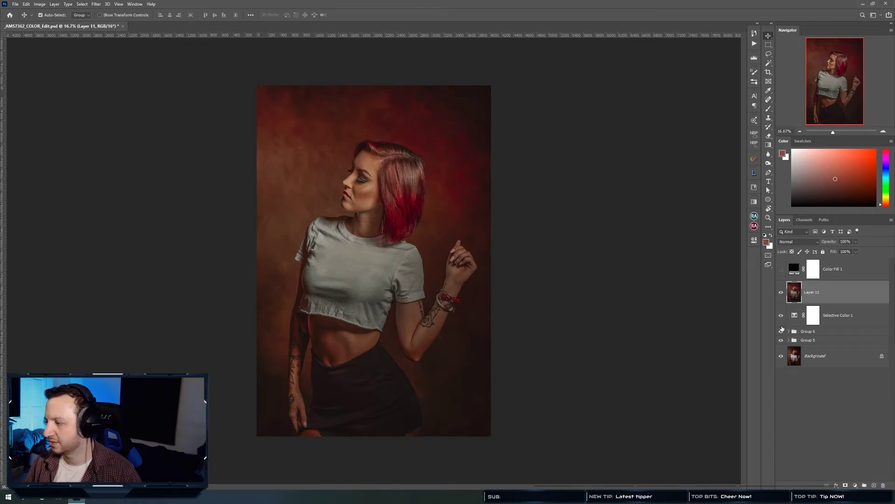
Duplicate the Camera Raw graded layer.
key("ctrl+j")
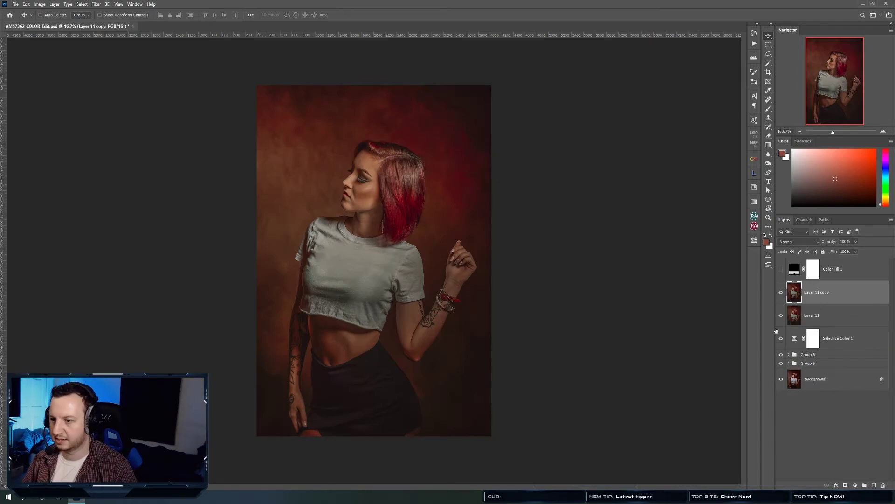
left_click(788, 354)
left_click(788, 354)
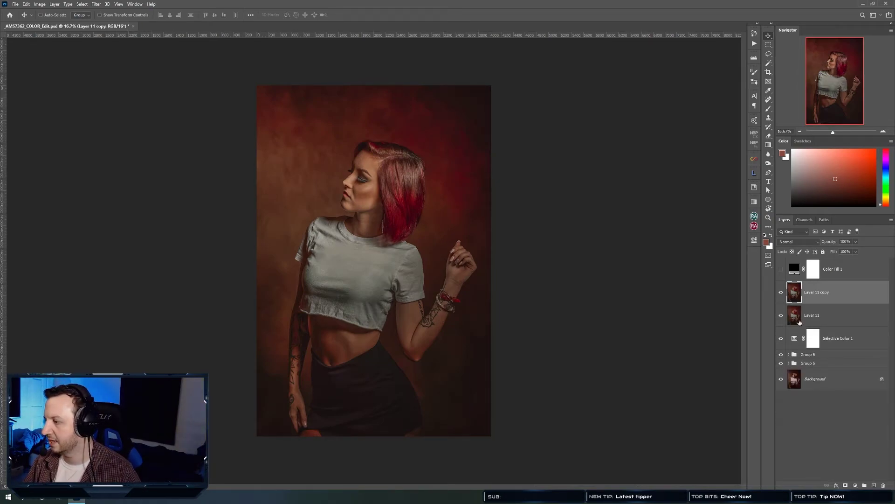
Mask Layer 11 with a selection loaded from the Green channel and copy that mask onto Layer 11 copy.
left_click(805, 220)
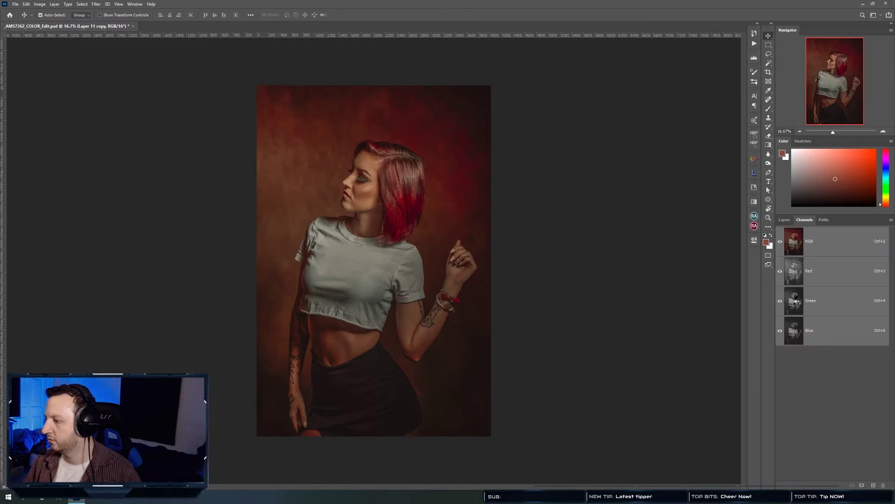
left_click(785, 220)
left_click(835, 315)
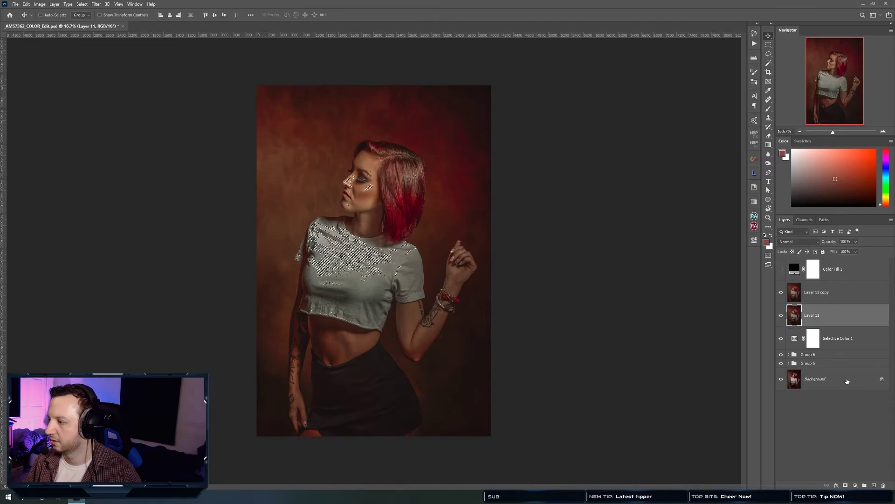
left_click(845, 485)
left_click_drag(813, 317, 816, 293)
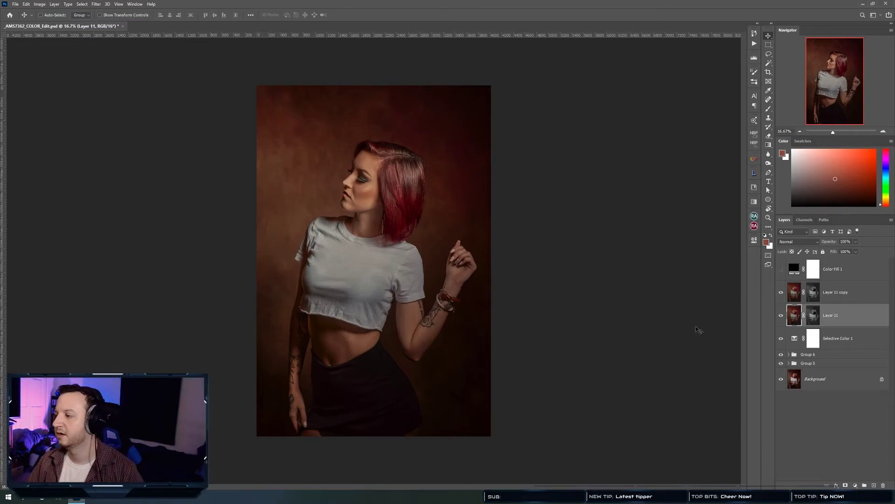
Inspect Layer 11's mask on its own and invert the mask of Layer 11 copy.
left_click(814, 319, "alt")
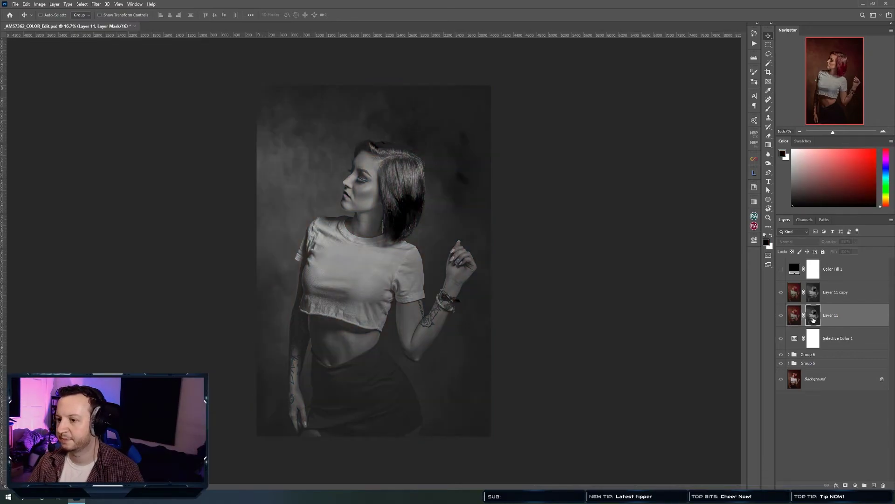
left_click(813, 320, "alt")
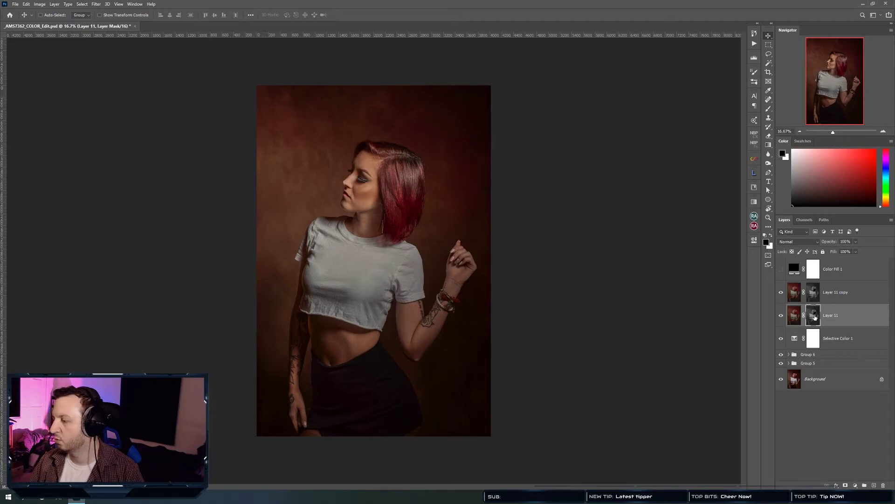
left_click(813, 296)
key("ctrl+i")
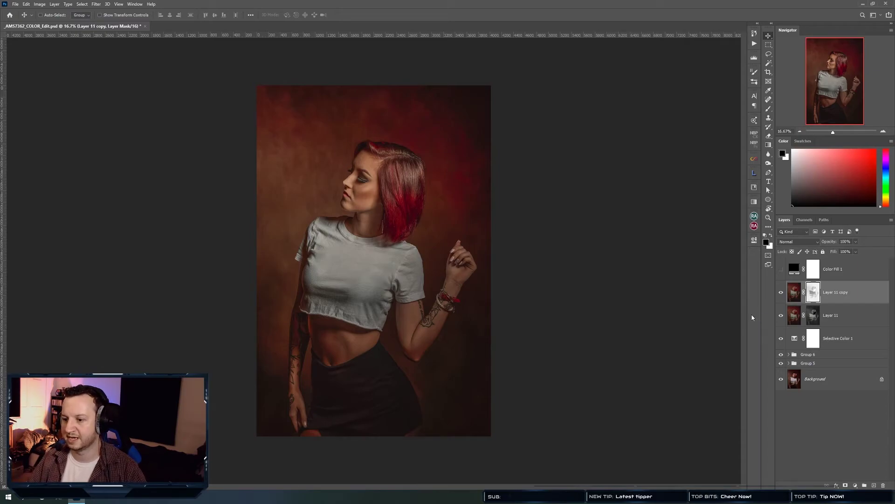
Hide Layer 11 copy and lower the opacity of Layer 11 to soften the grade in the highlights.
left_click(781, 292)
left_click(843, 319)
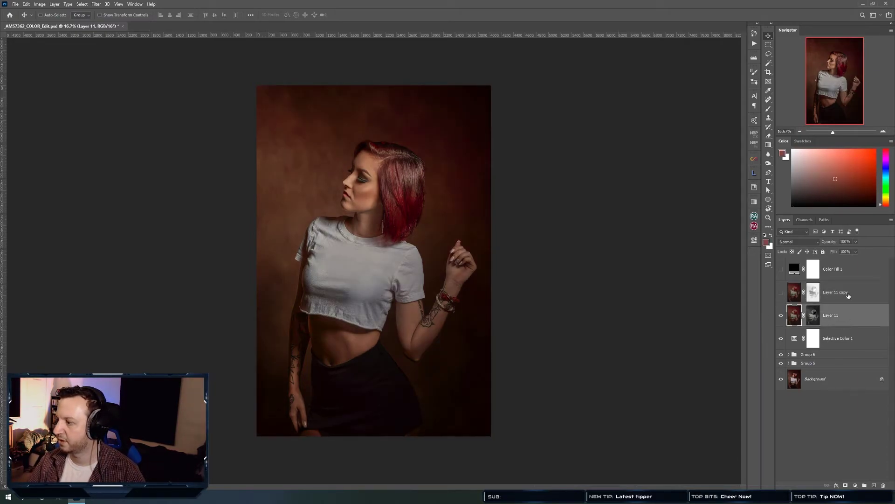
left_click_drag(856, 242, 834, 254)
left_click(835, 292)
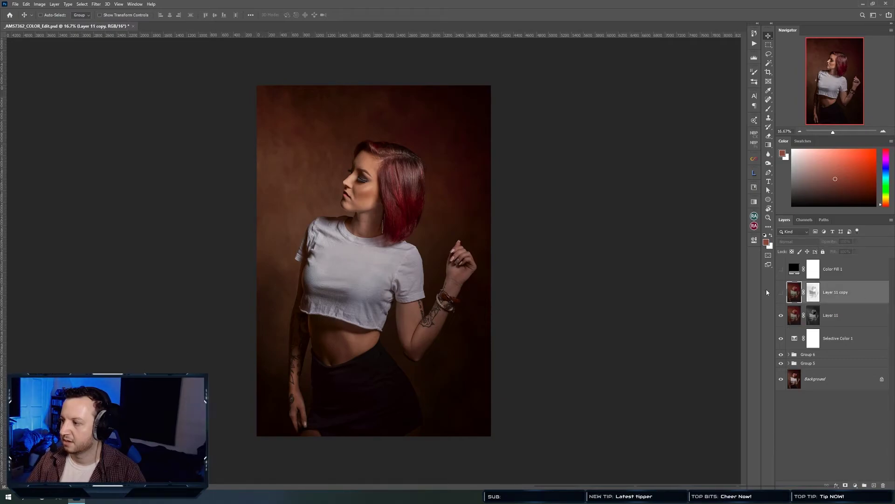
Show Layer 11 copy again and set its opacity to 22%.
left_click(781, 294)
left_click(855, 241)
left_click_drag(854, 251, 815, 253)
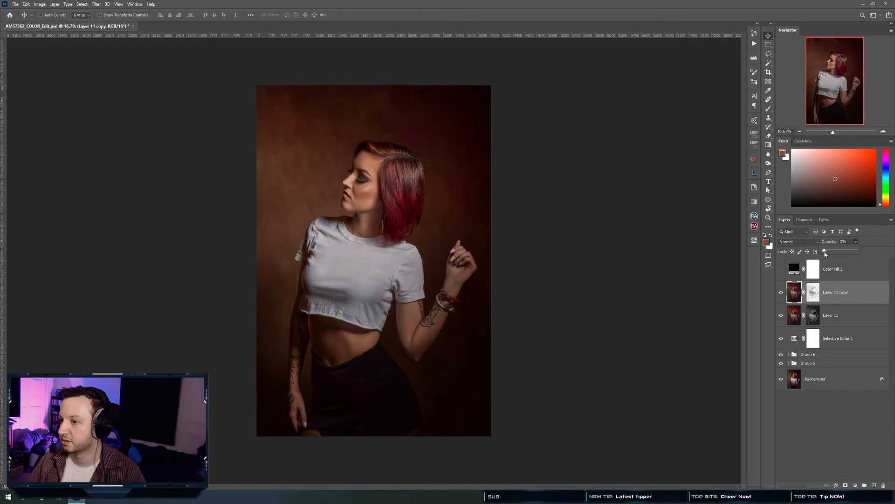
left_click_drag(829, 253, 832, 252)
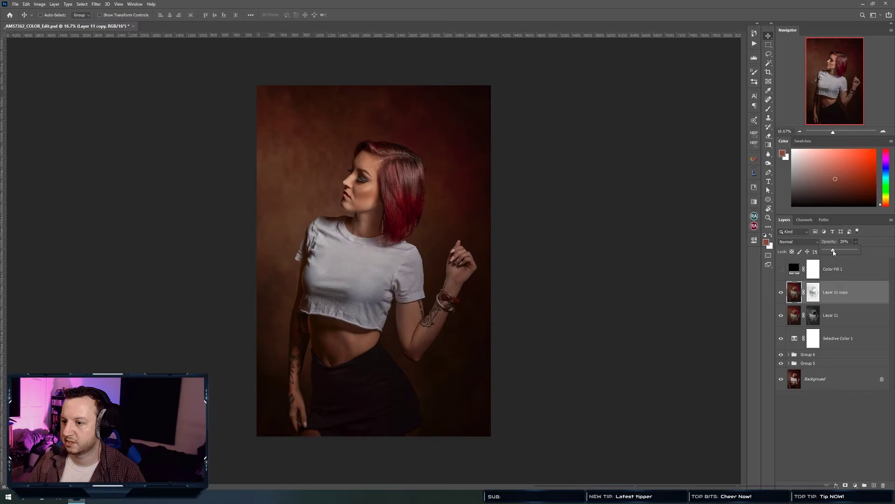
left_click_drag(833, 252, 832, 252)
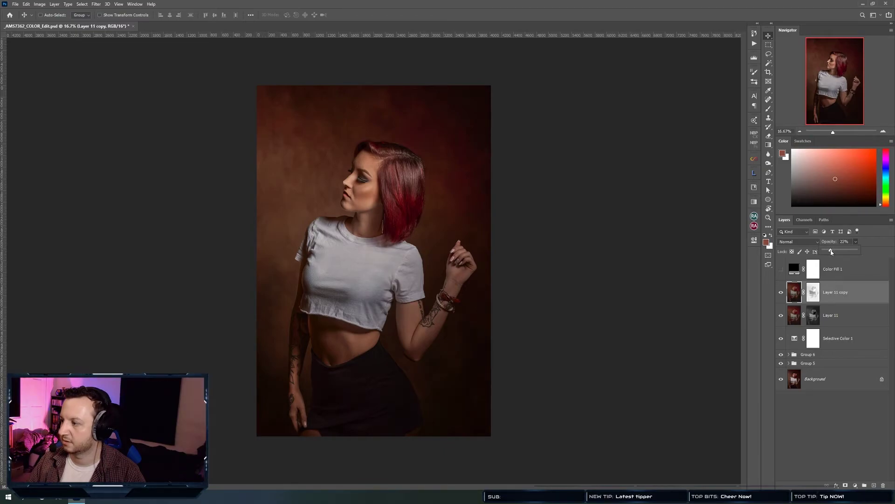
Group Layer 11 and Layer 11 copy together.
left_click(856, 294)
left_click(850, 317, "shift")
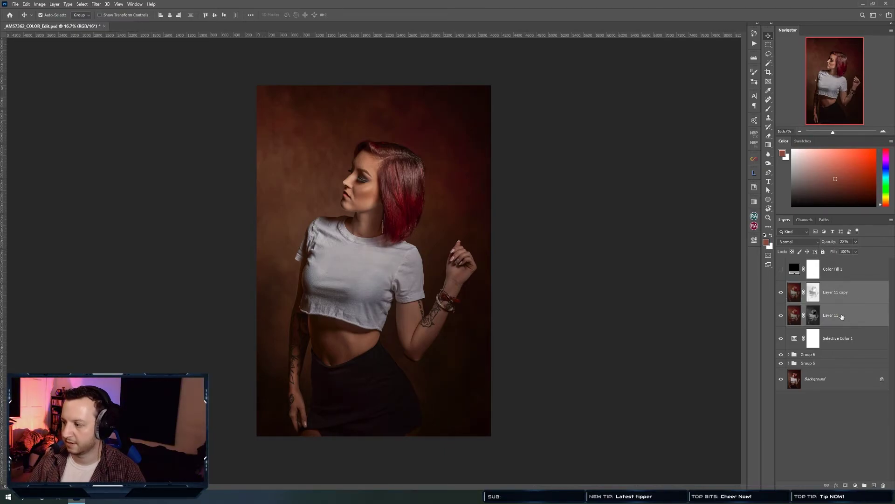
key("ctrl+g")
key("ctrl")
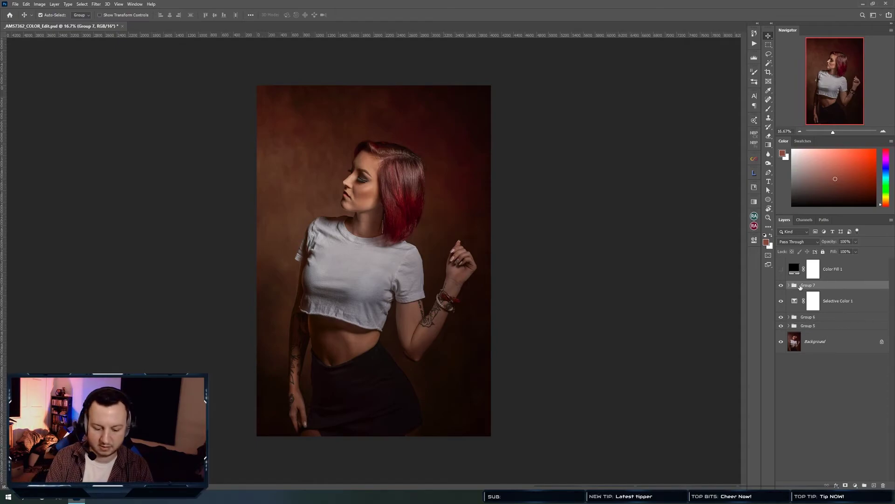
Compare the image with and without Group 7 and set the group's opacity to 86%.
key("ctrl+comma")
key("ctrl+comma")
key("ctrl+comma")
key("ctrl+comma")
key("ctrl+comma")
key("ctrl+comma")
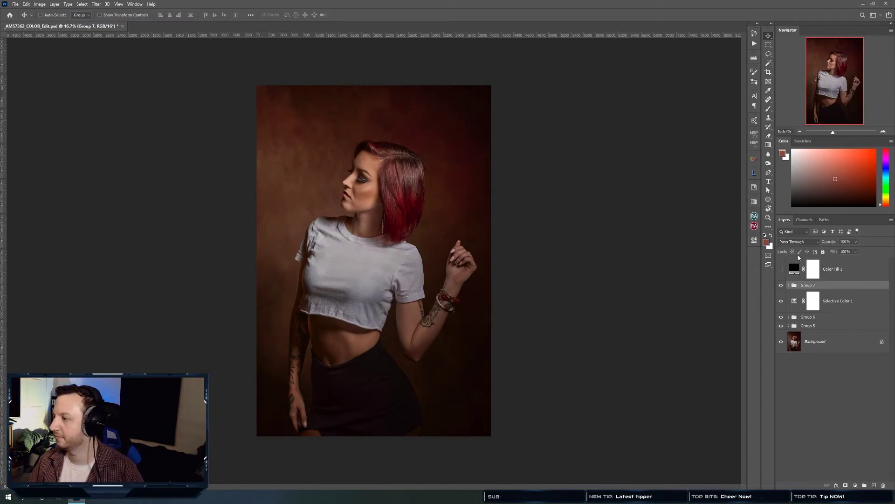
left_click(855, 251)
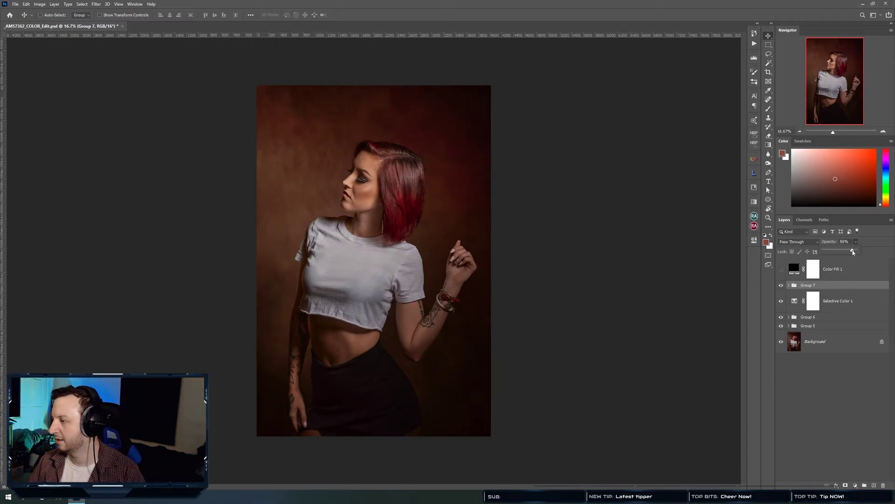
left_click_drag(853, 252, 853, 251)
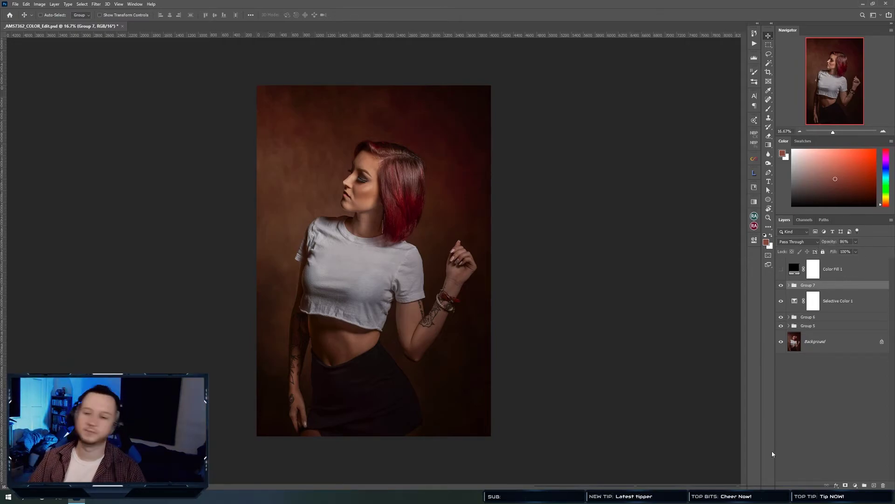
Add a Color Lookup adjustment layer above Group 7 using the Crisp_Winter.look 3D LUT.
left_click(855, 485)
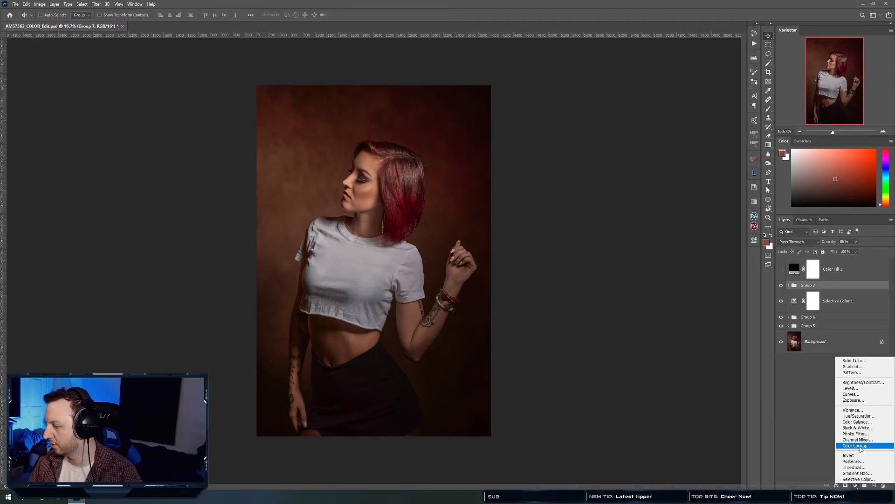
left_click(861, 445)
left_click(697, 261)
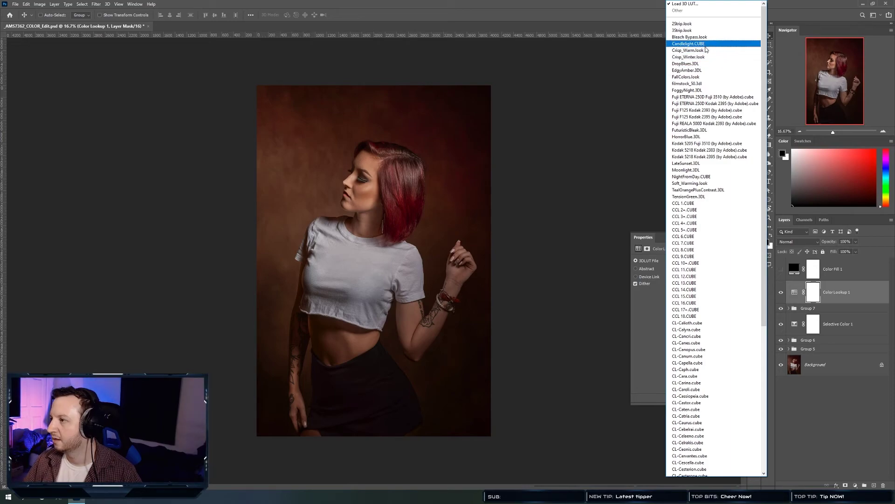
left_click(699, 56)
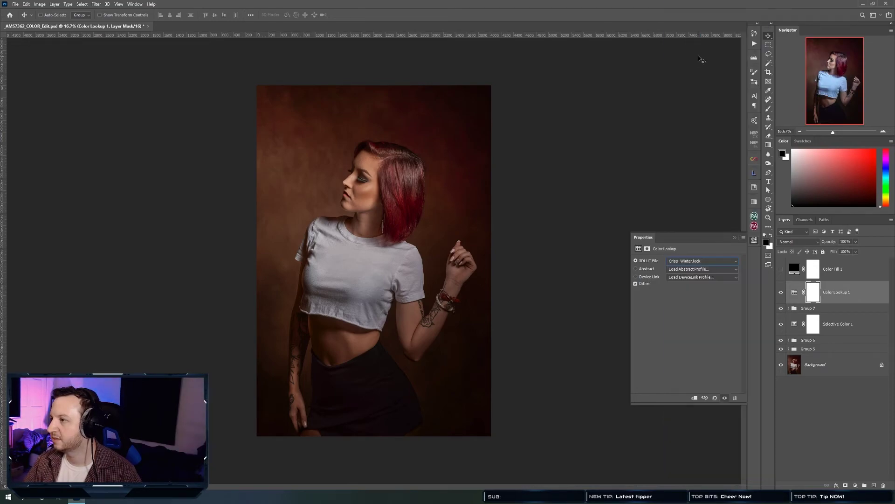
left_click(759, 240)
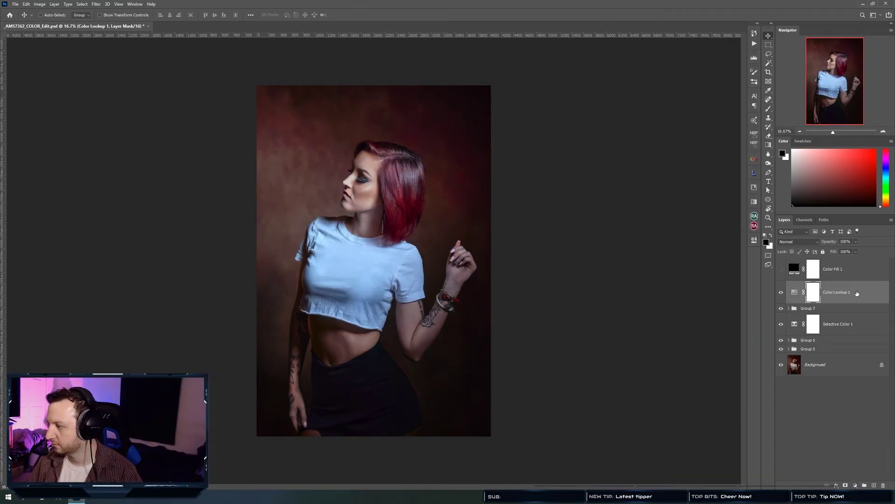
Duplicate the Color Lookup layer, place the copy beneath the original and set its 3D LUT to EdgyAmber.3DL.
key("ctrl+j")
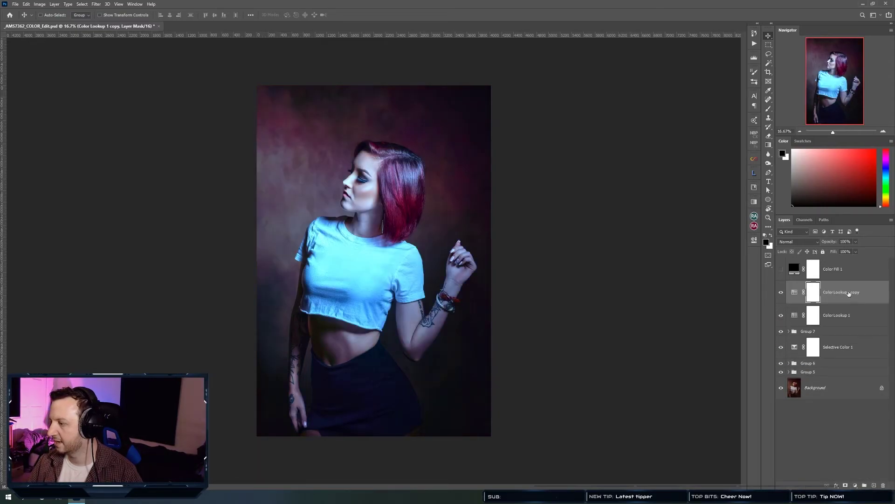
left_click_drag(828, 292, 816, 318)
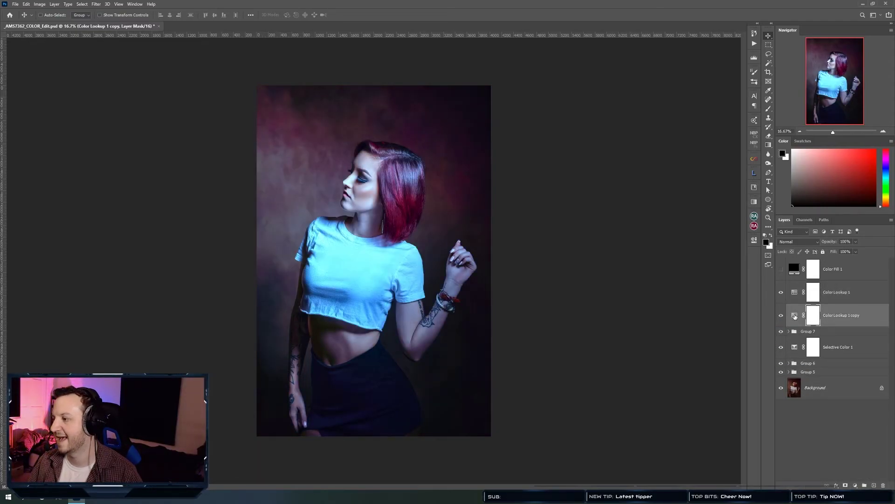
left_click(792, 316)
left_click(701, 261)
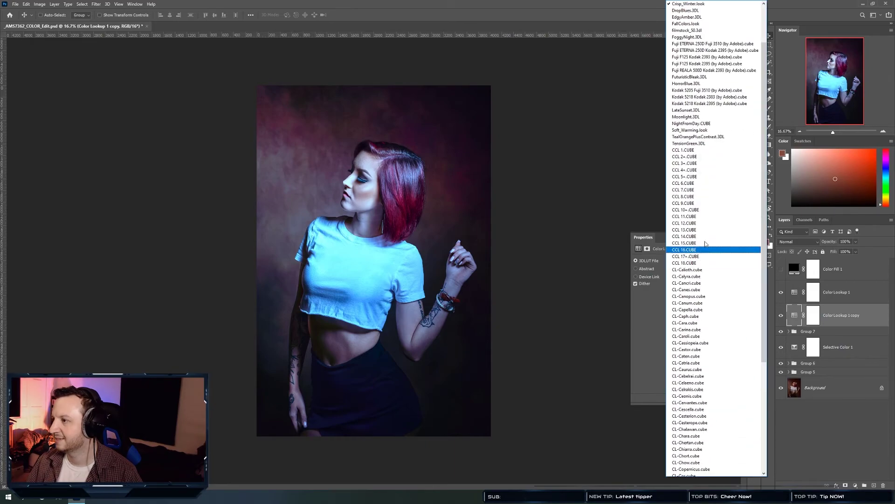
left_click(733, 17)
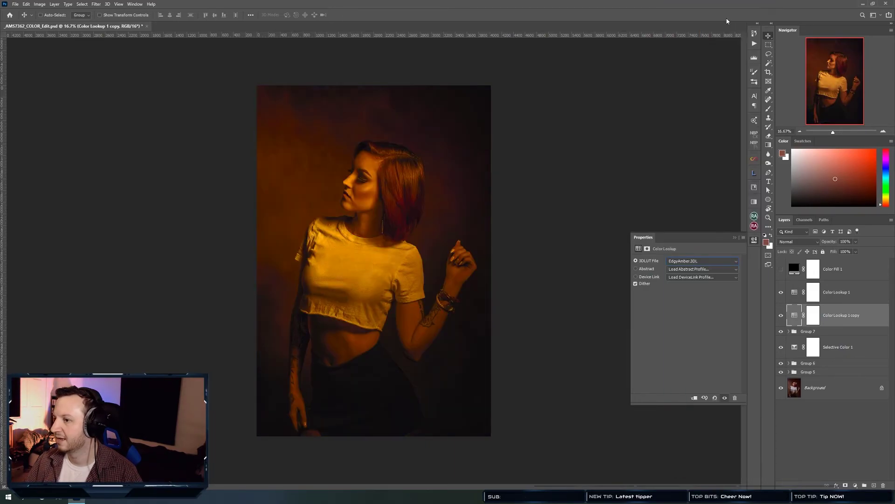
key("d")
left_click(735, 237)
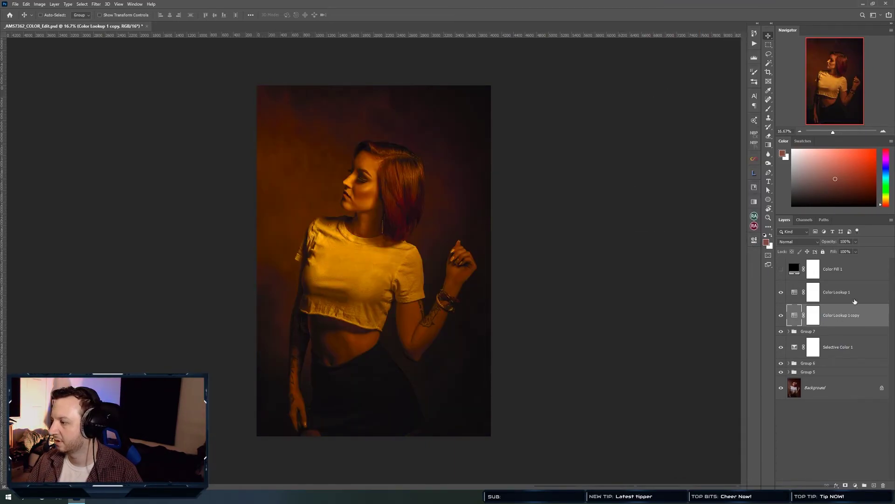
Duplicate Color Lookup 1 again, set the new copy's 3D LUT to FoggyNight.3DL and move Color Lookup 1 above it.
left_click(835, 297)
left_click_drag(835, 298, 874, 485)
double_click(795, 293)
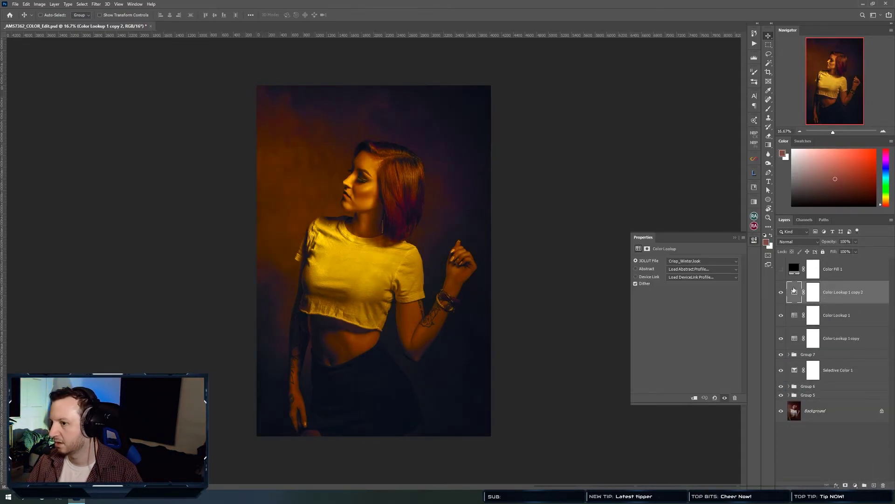
left_click(685, 260)
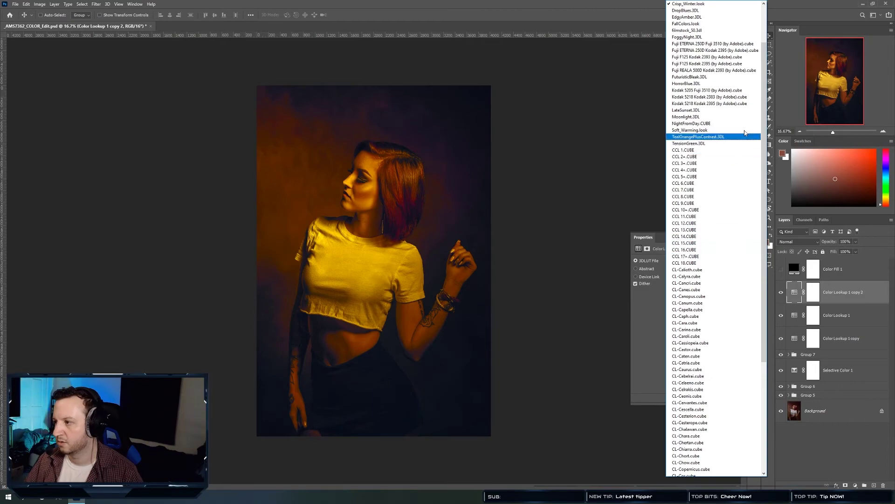
left_click(740, 39)
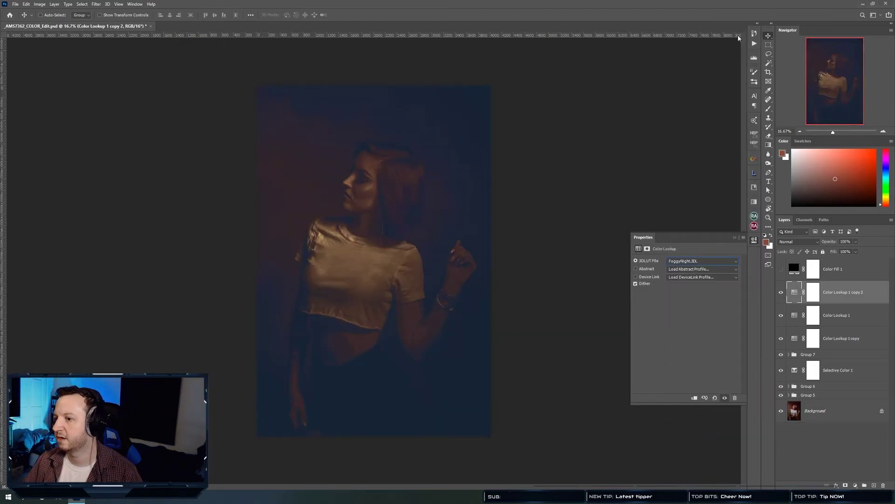
left_click(735, 237)
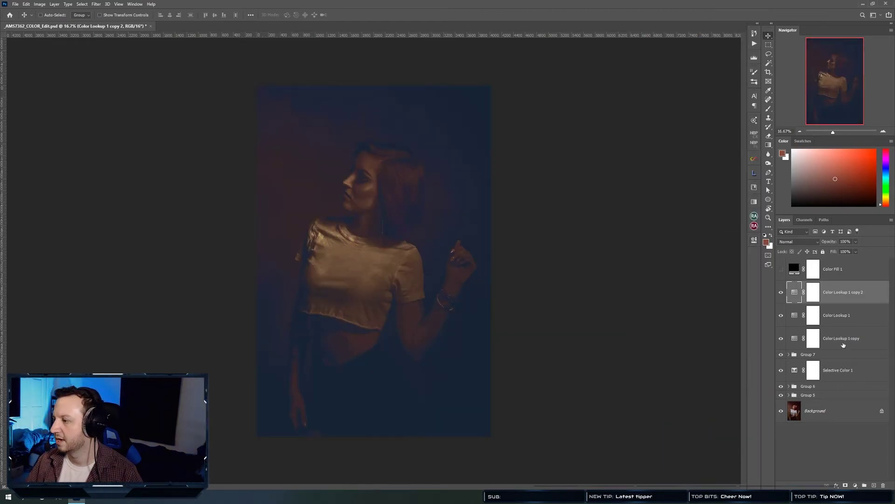
left_click_drag(840, 320, 854, 281)
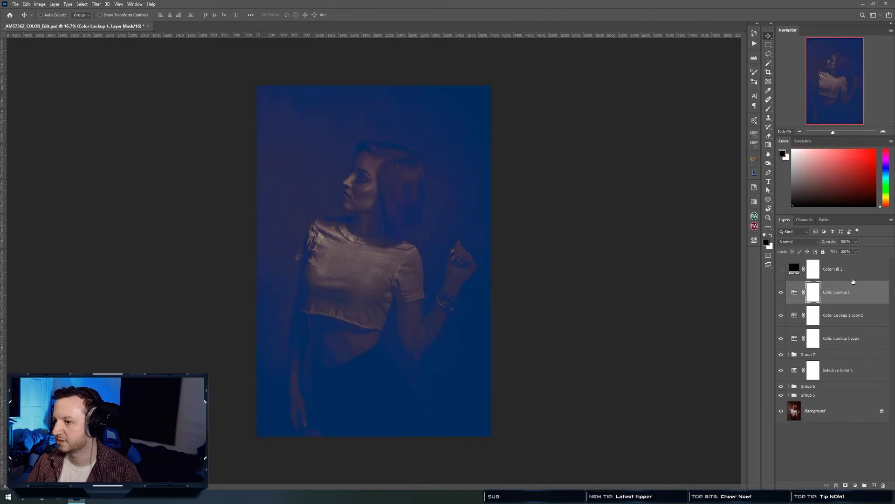
Set the opacity of all three Color Lookup layers to 9% and group them.
left_click(839, 338, "shift")
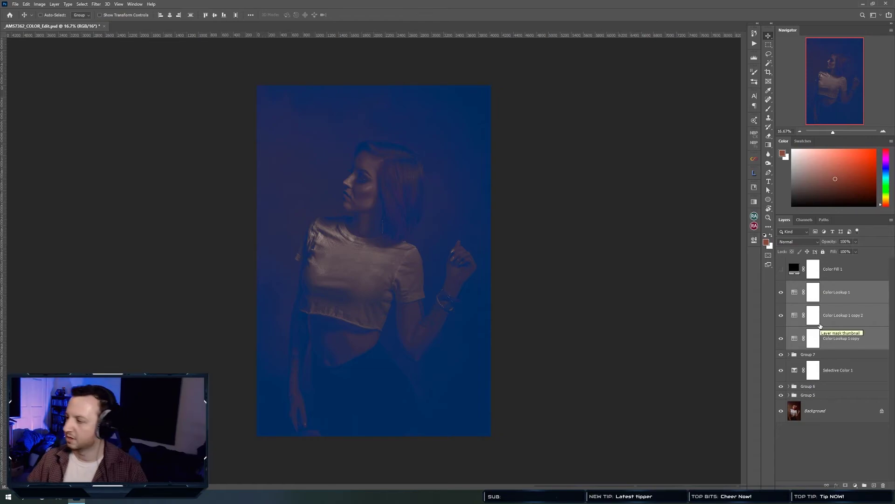
key("9")
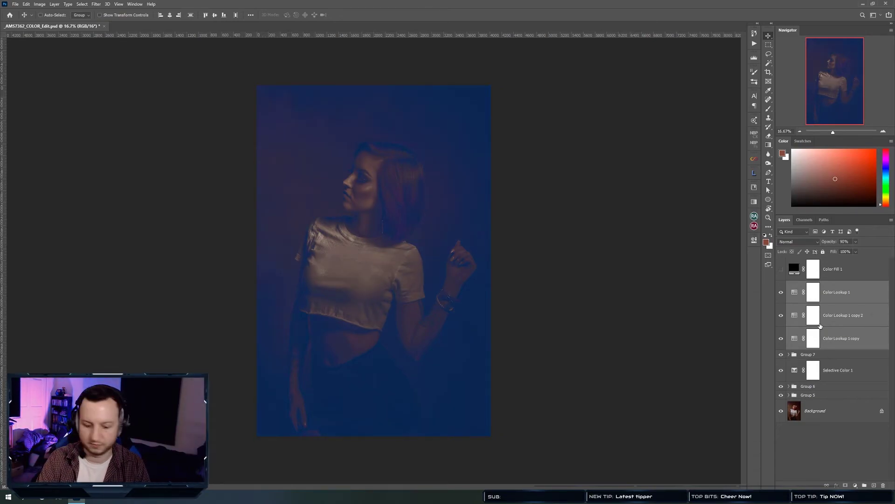
key("0")
key("9")
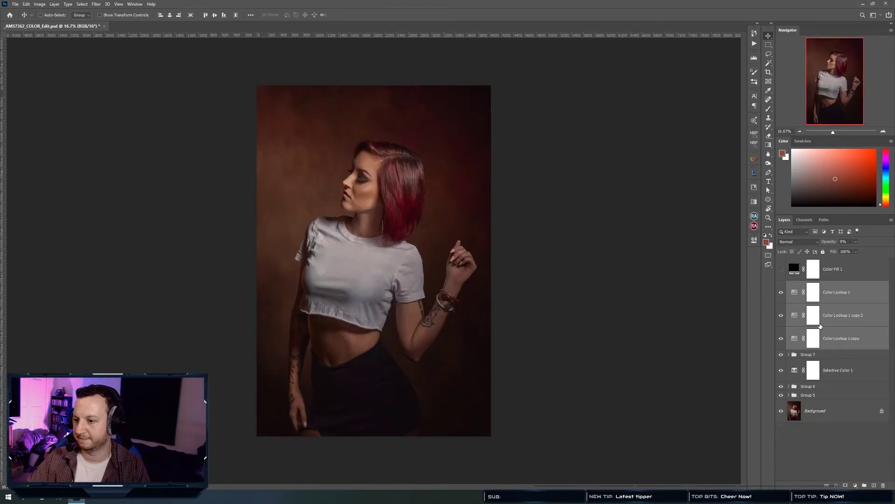
key("ctrl+g")
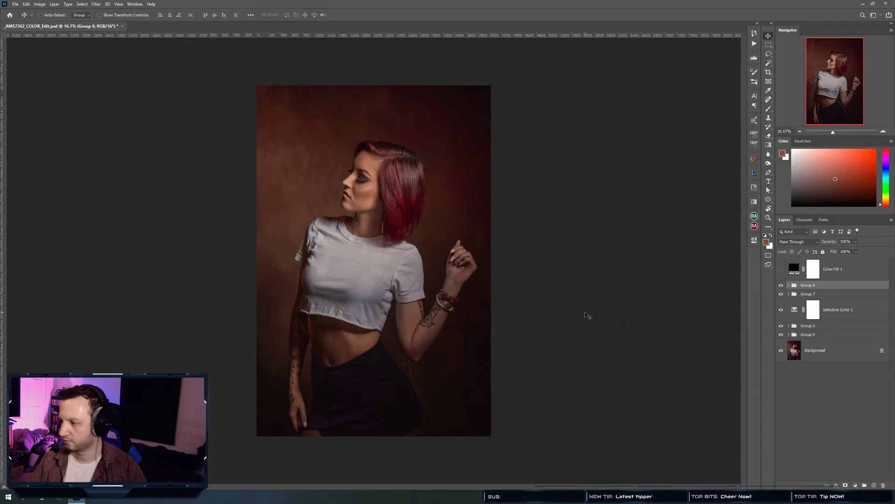
key("ctrl")
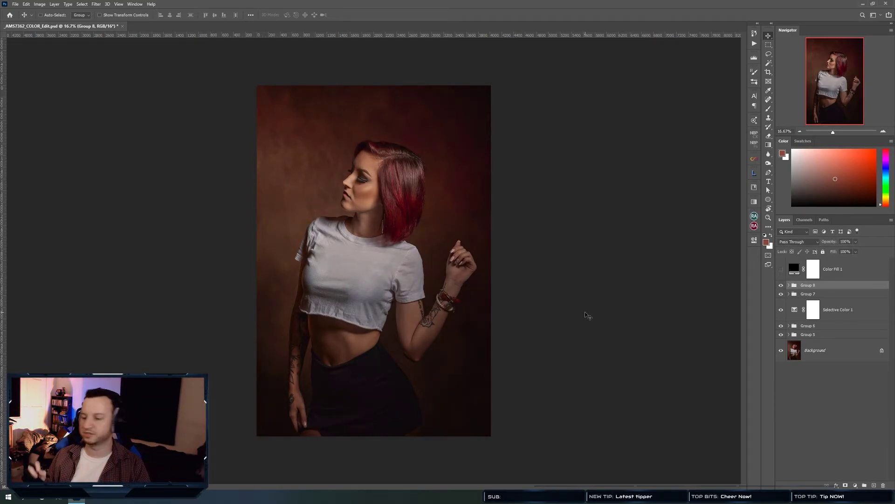
Compare the image with and without Group 7 and Group 8 together, and check the subject's face.
left_click(823, 296, "ctrl")
key("ctrl+comma")
key("ctrl+comma")
key("ctrl+comma")
key("ctrl+comma")
key("ctrl+comma")
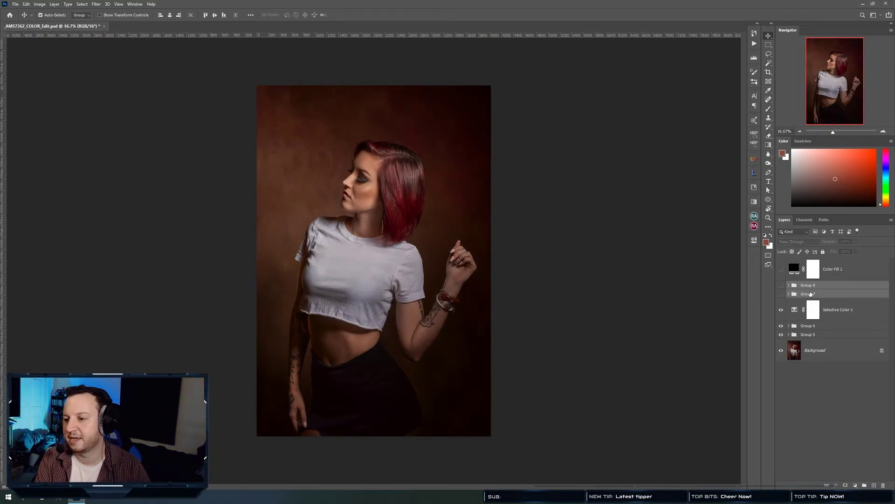
key("ctrl+comma")
key("ctrl+comma")
key("ctrl+comma")
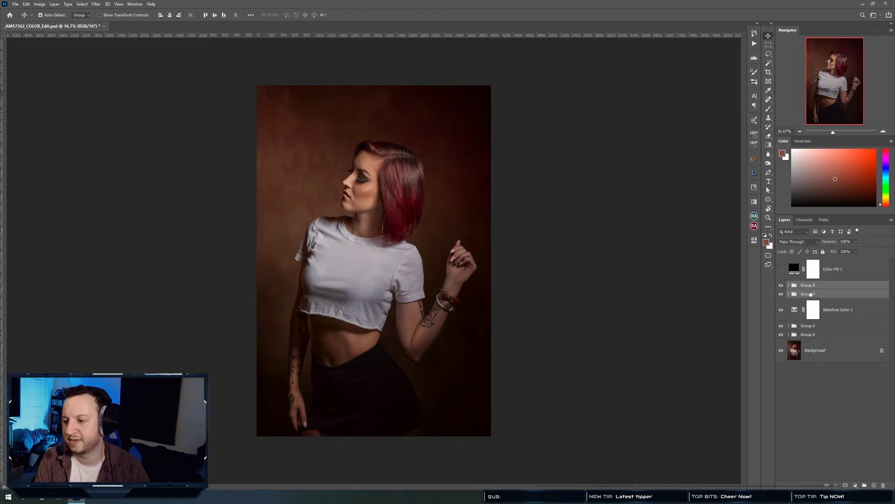
key("ctrl+comma")
key("ctrl+comma")
key("ctrl+comma")
key("ctrl+comma")
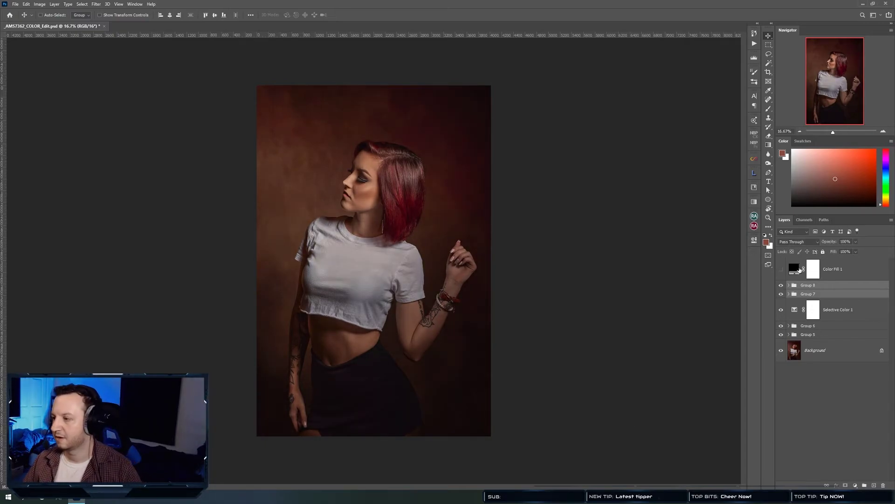
left_click(857, 286)
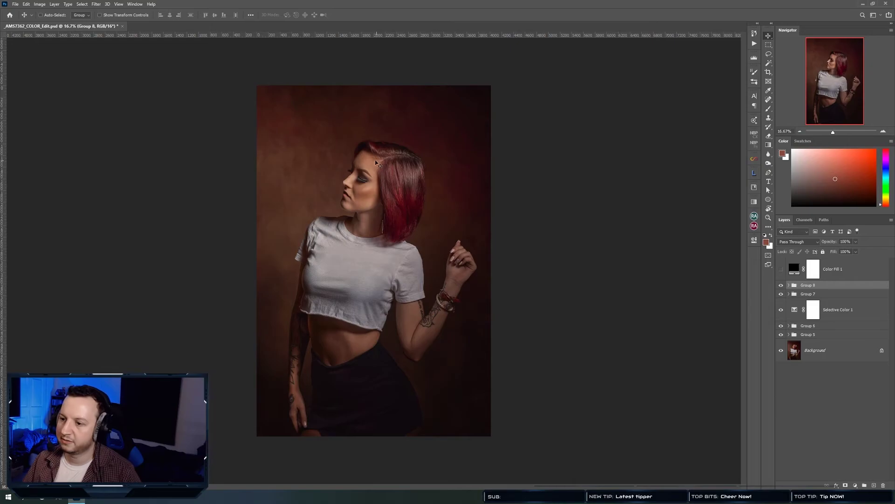
mouse_move(371, 196)
left_mouse_down()
mouse_move(389, 198)
mouse_move(364, 199)
left_mouse_up()
key("ctrl+0")
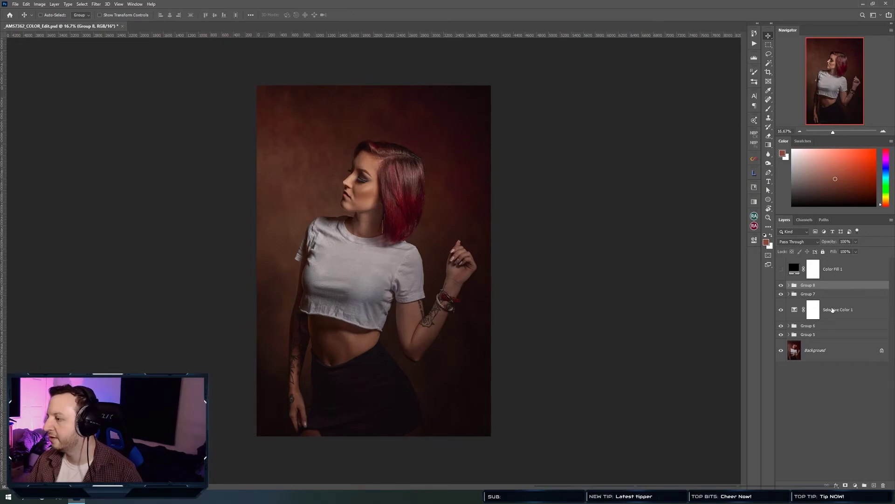
Hide Group 8 and Group 7 and add a new empty layer directly above Selective Color 1.
left_click(813, 309)
left_click(781, 285)
left_click(781, 293)
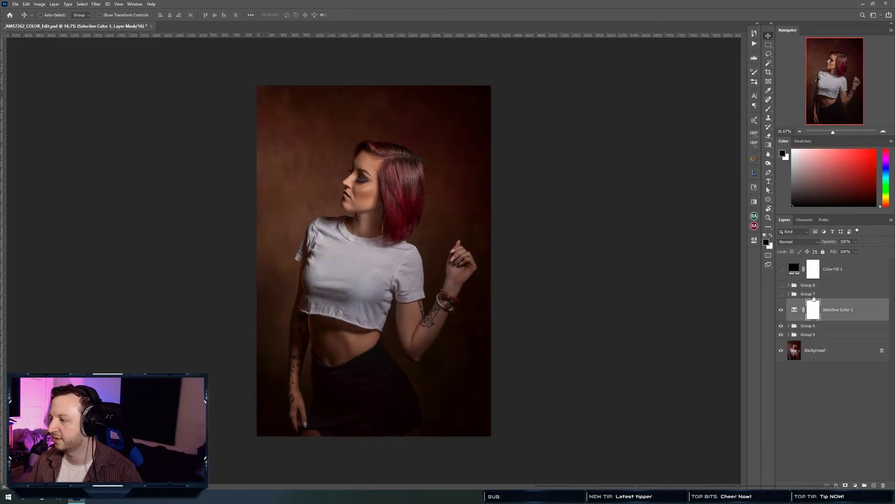
left_click(873, 486)
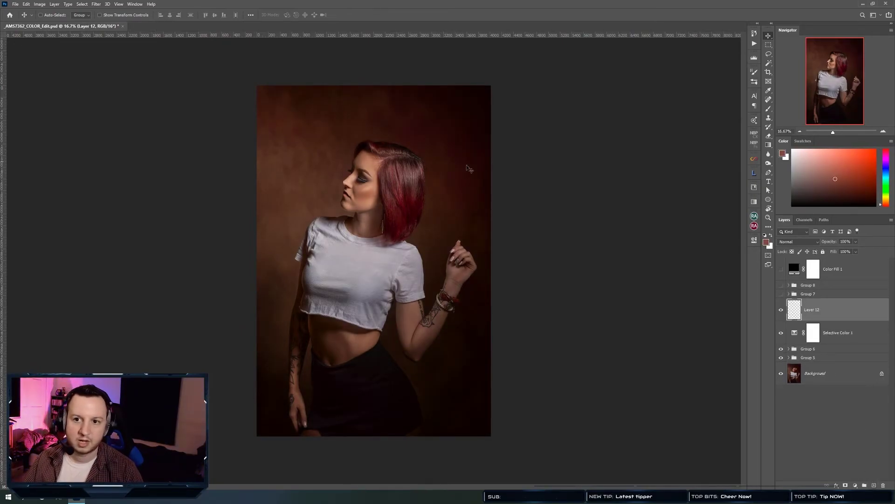
Set the Gradient tool to the Foreground to Transparent preset from the Basics presets.
left_click(768, 145)
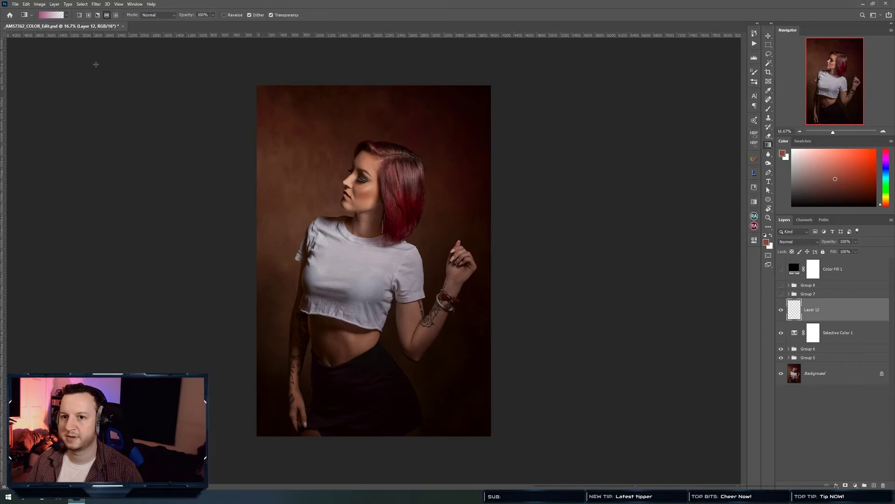
left_click(52, 15)
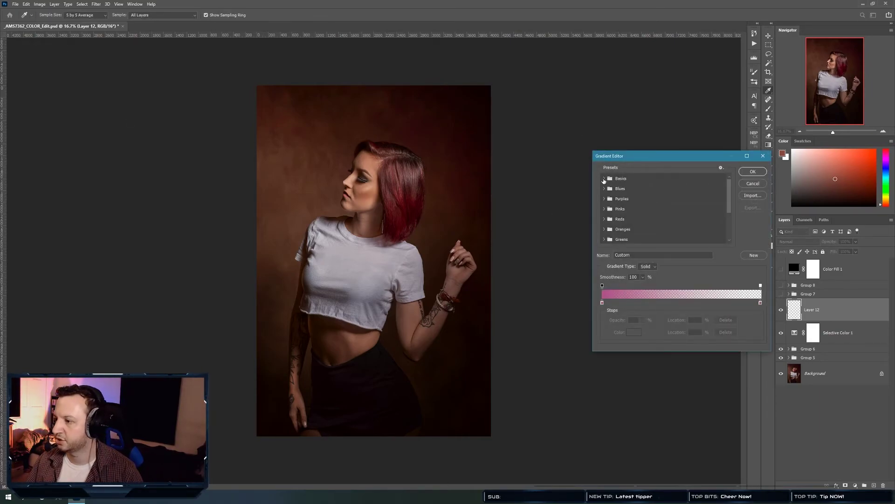
left_click(604, 179)
left_click(624, 190)
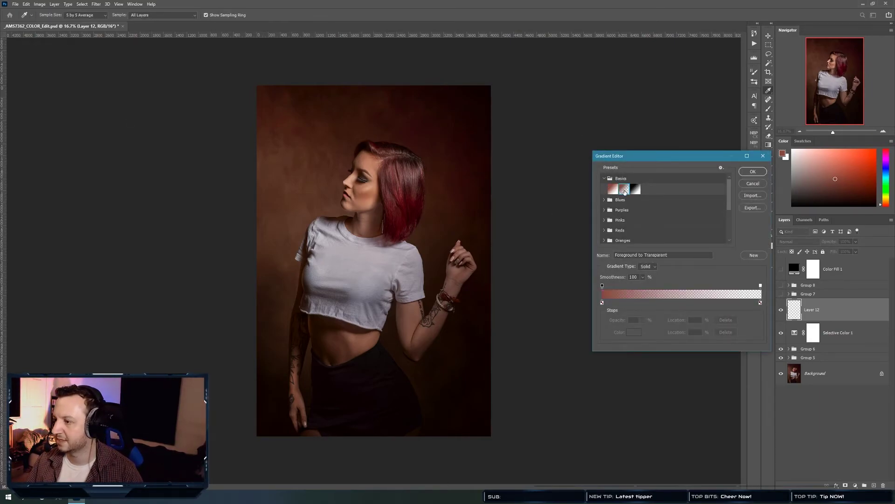
left_click(753, 171)
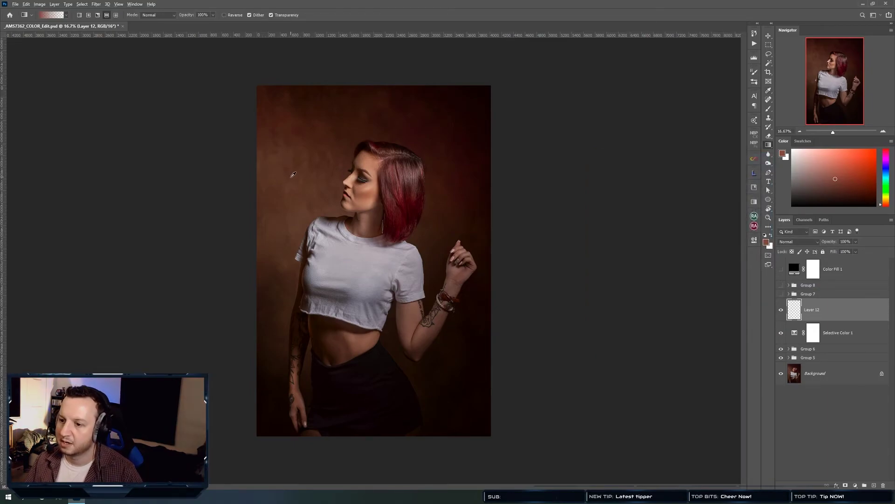
Sample colours from the subject's face and the backdrop, ending with a dark brown from the backdrop as foreground colour.
left_click(279, 169, "alt")
left_click(347, 177, "alt")
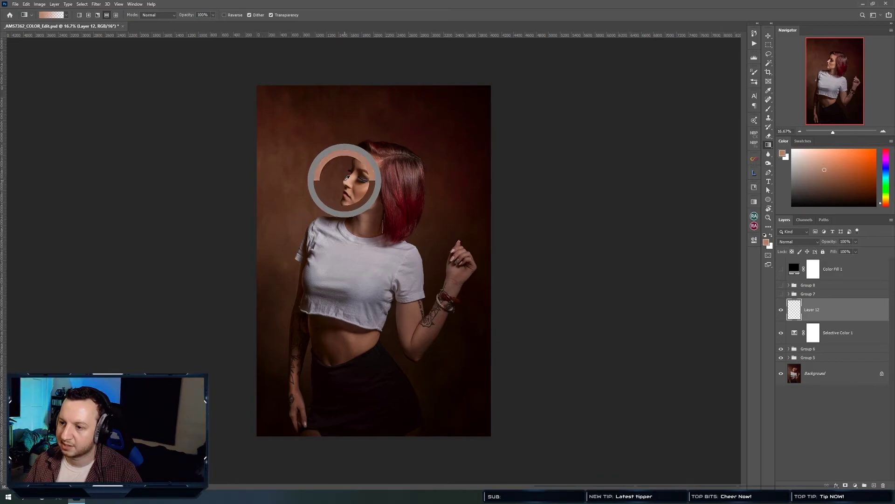
left_click(359, 160, "alt")
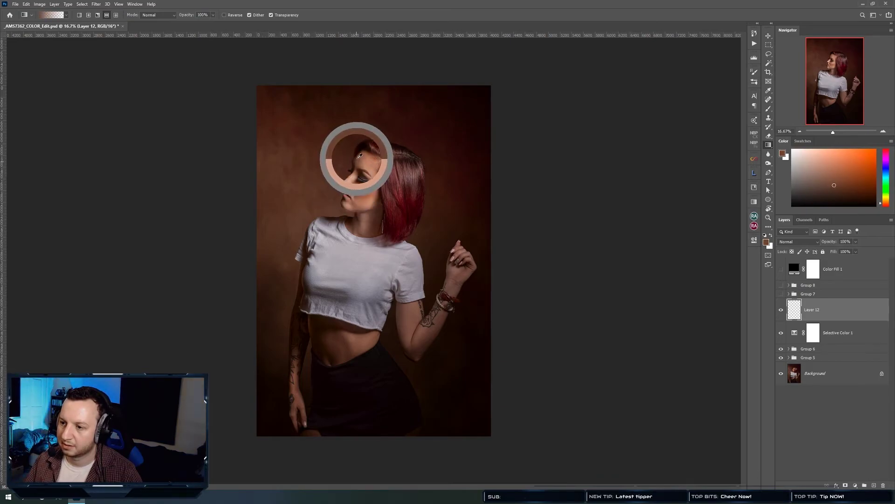
left_click(326, 183, "alt")
left_click(301, 200, "alt")
mouse_move(300, 199)
left_mouse_down("alt")
mouse_move(302, 176)
mouse_move(280, 164)
mouse_move(316, 168)
left_mouse_up("alt")
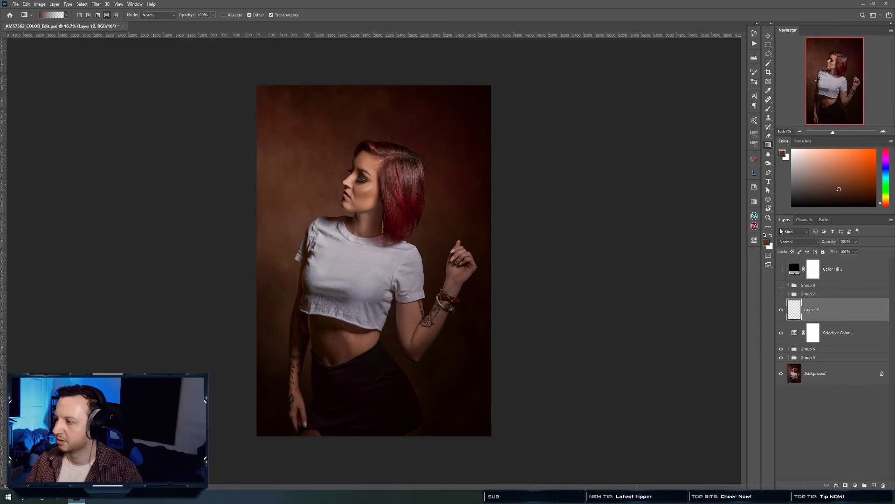
Lighten the foreground colour to a pale peach, draw a gradient on Layer 12 from beyond the image's upper-left corner to the subject's chest, and set Soft Light blending.
left_click(765, 242)
mouse_move(548, 210)
left_mouse_down()
mouse_move(540, 201)
mouse_move(549, 202)
left_mouse_up()
left_click(688, 181)
left_click_drag(211, 74, 378, 233)
key("v")
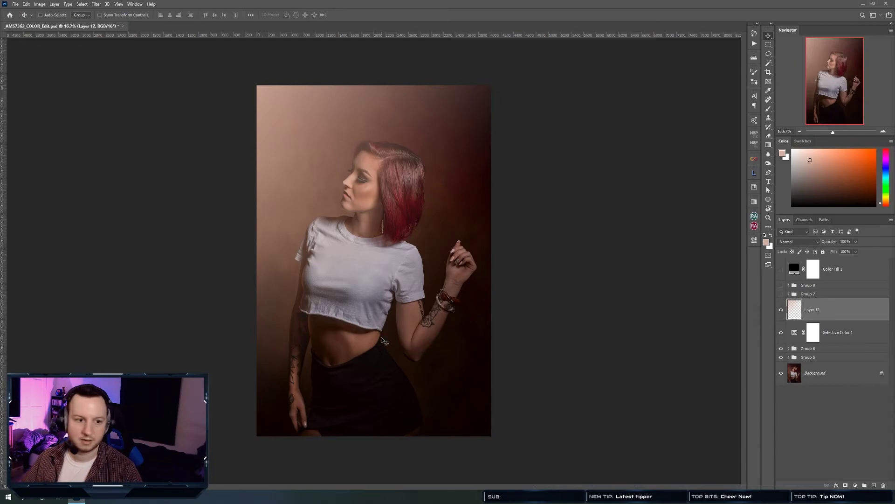
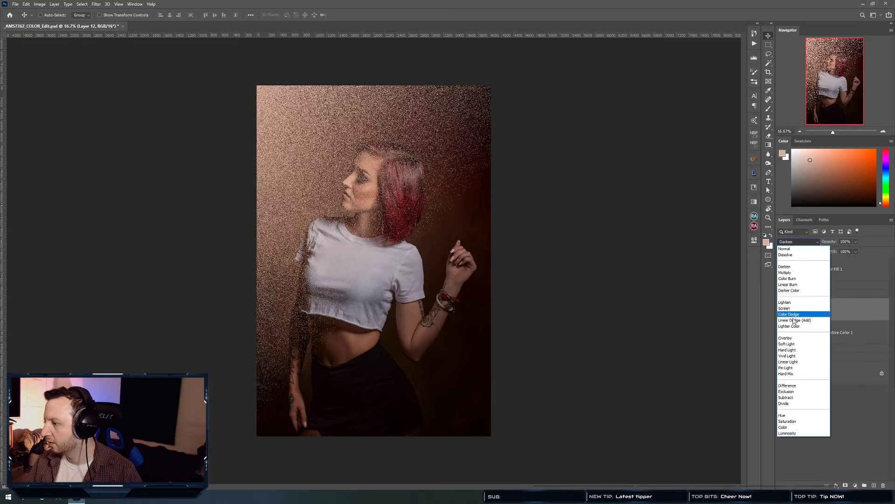
left_click(793, 345)
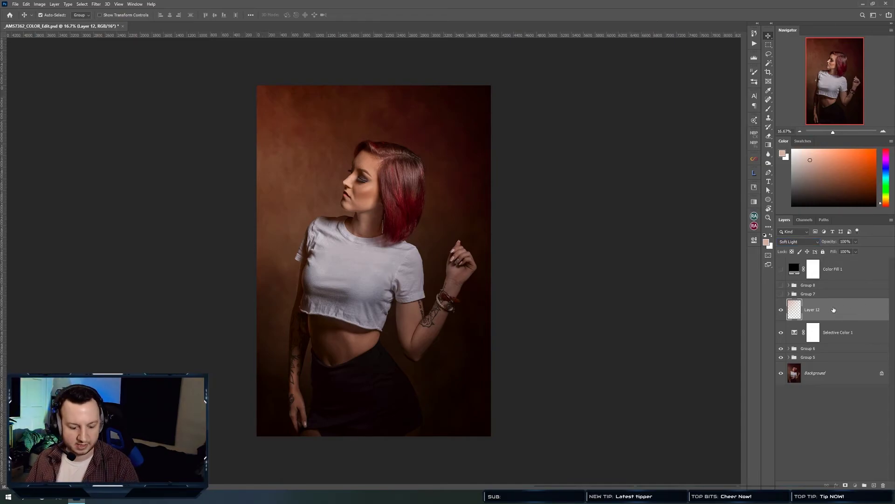
Duplicate Layer 12, set the copy's blend mode to Normal and add a white layer mask to it.
key("ctrl+j")
left_click(796, 242)
left_click(789, 252)
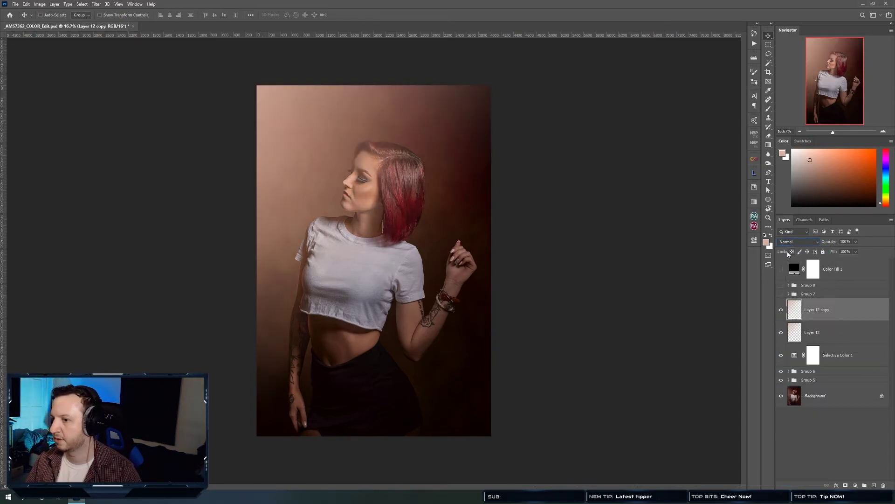
left_click(845, 485)
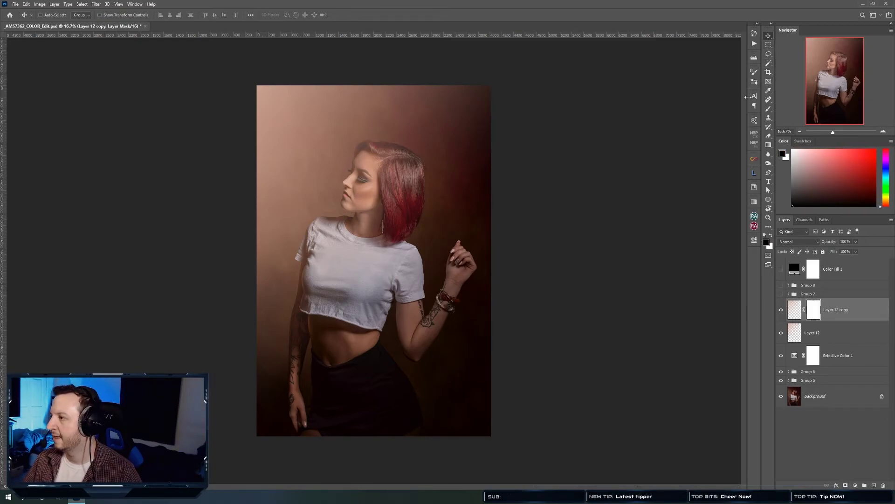
Browse the Special Effects and megapack brush groups and select Kyle's FX Box - Dirty Smudge.
key("b")
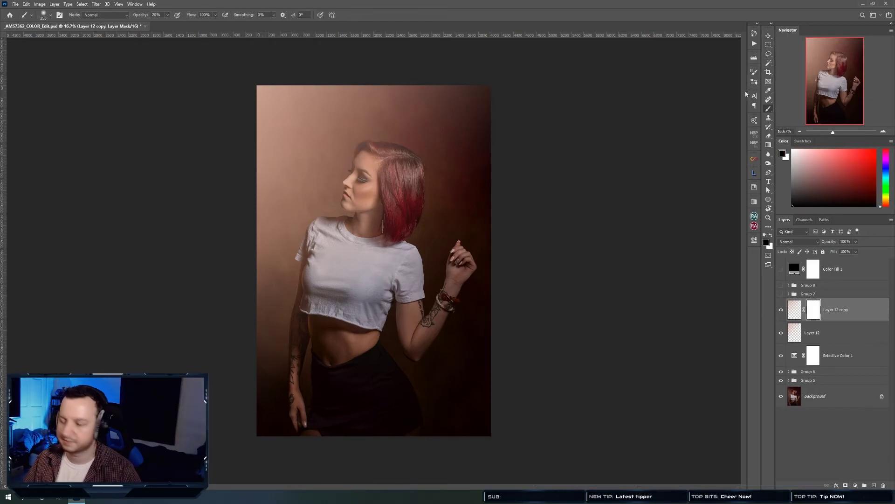
left_click(754, 83)
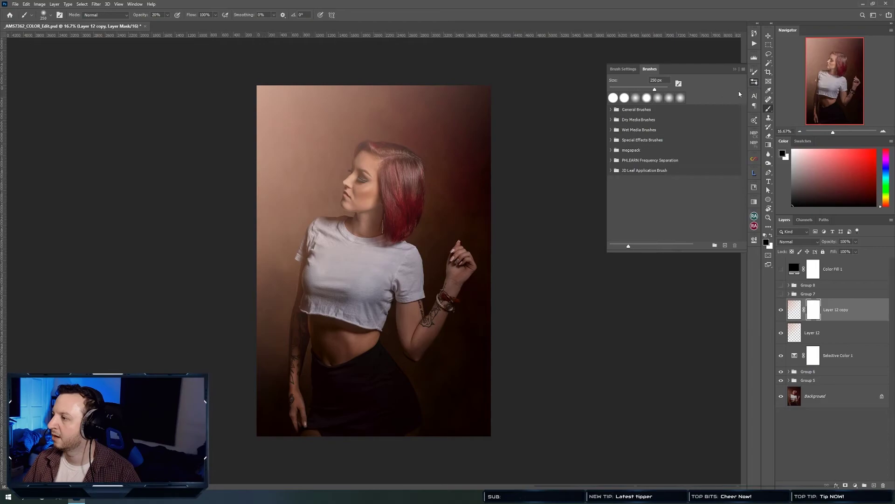
left_click(610, 140)
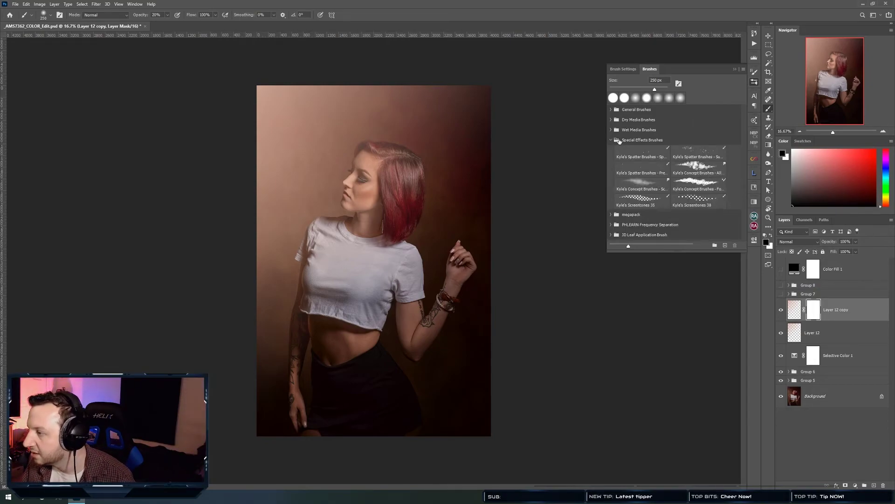
left_click(609, 140)
left_click(610, 150)
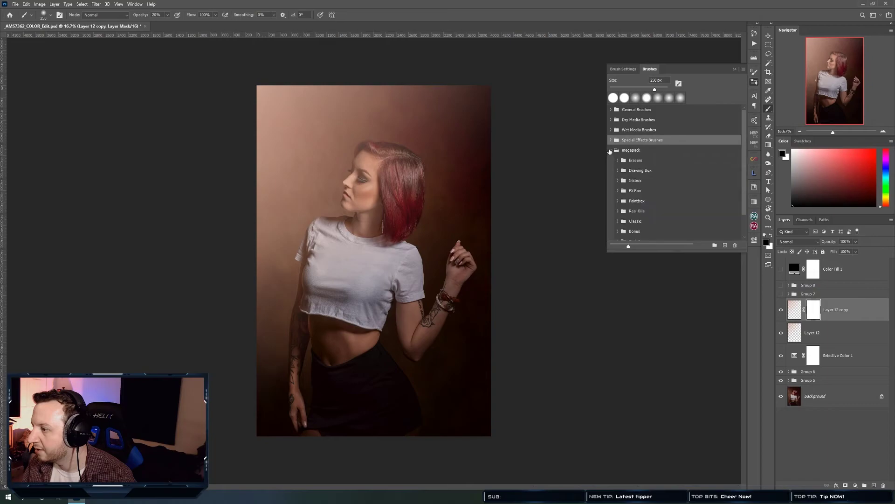
scroll(726, 157, "down", 2)
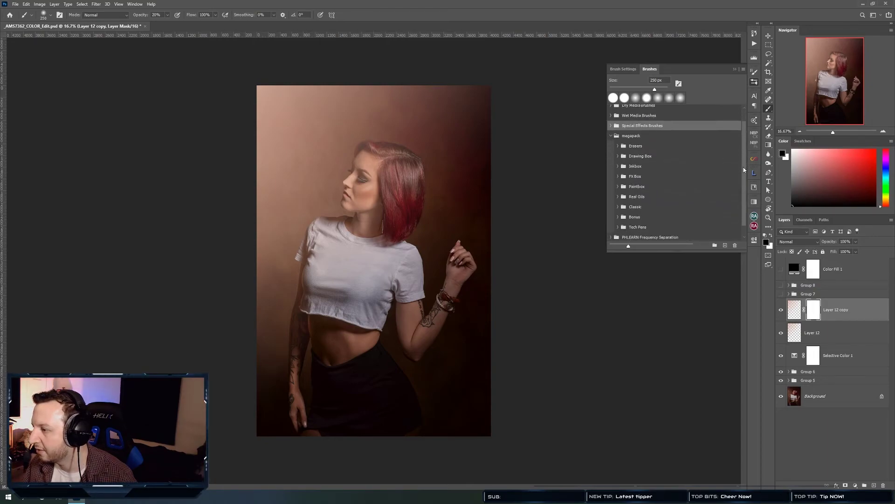
left_click(617, 171)
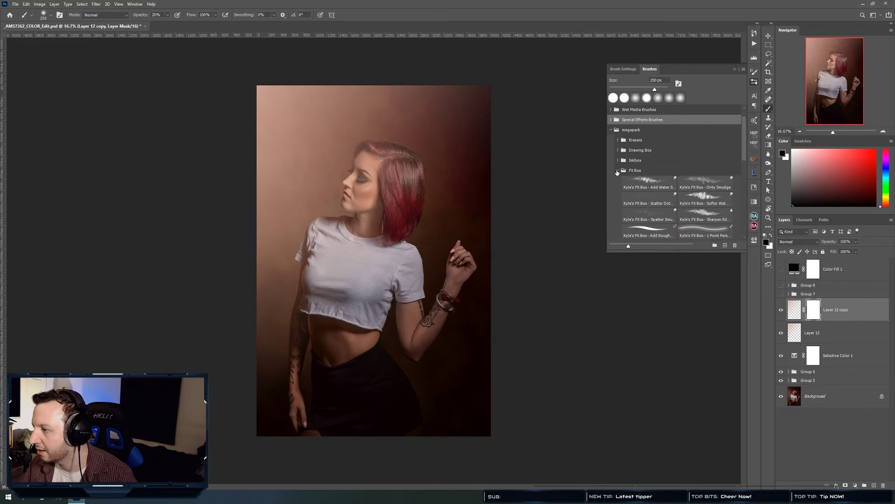
left_click(719, 185)
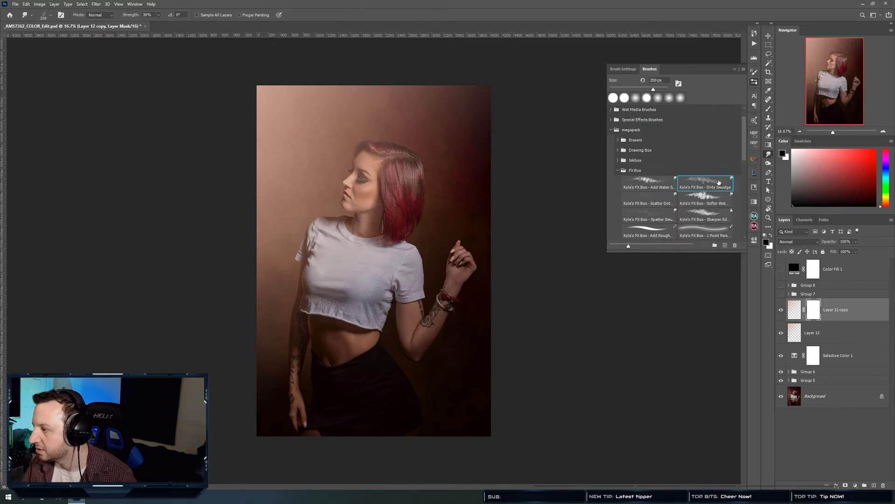
Look through the remaining FX Box brushes and the Classic, Bonus and Tech Pens brush groups for a suitable brush.
scroll(742, 177, "down", 4)
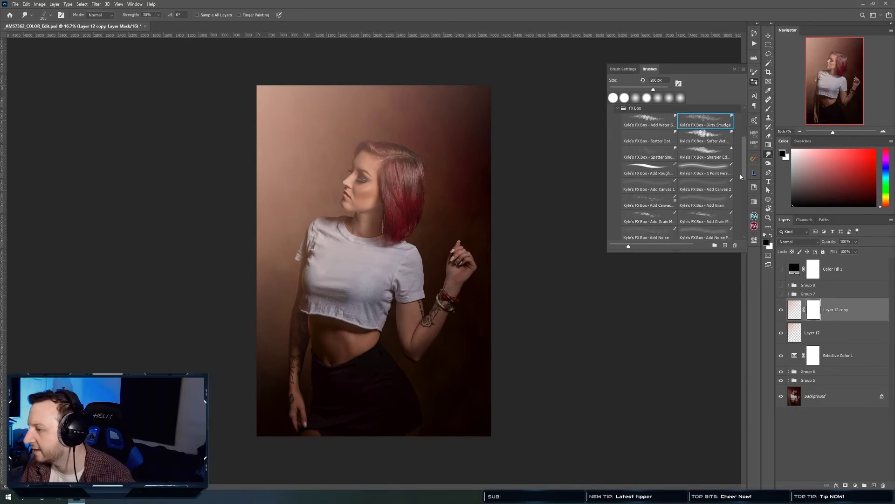
scroll(740, 176, "down", 1)
scroll(740, 179, "down", 8)
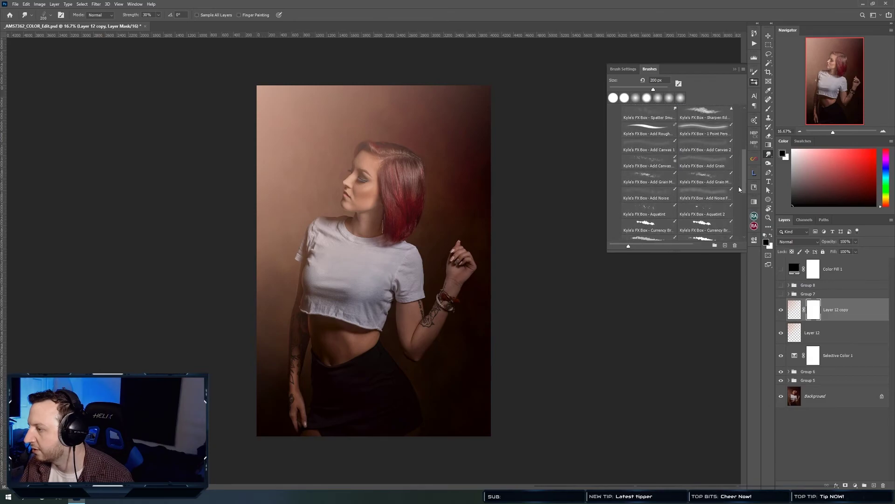
scroll(738, 199, "down", 4)
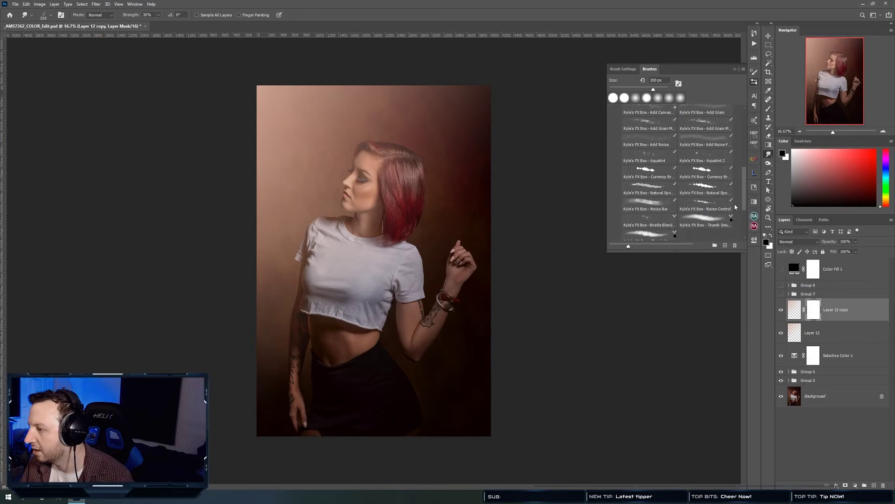
scroll(734, 210, "down", 8)
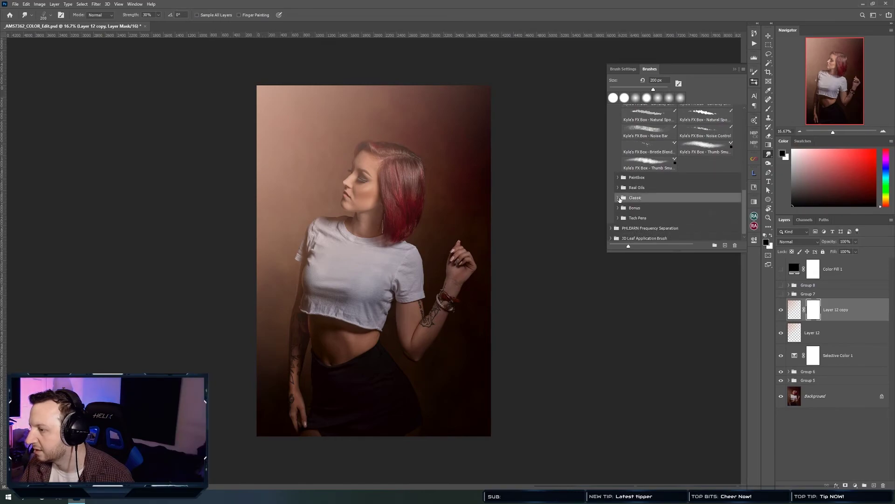
left_click(618, 198)
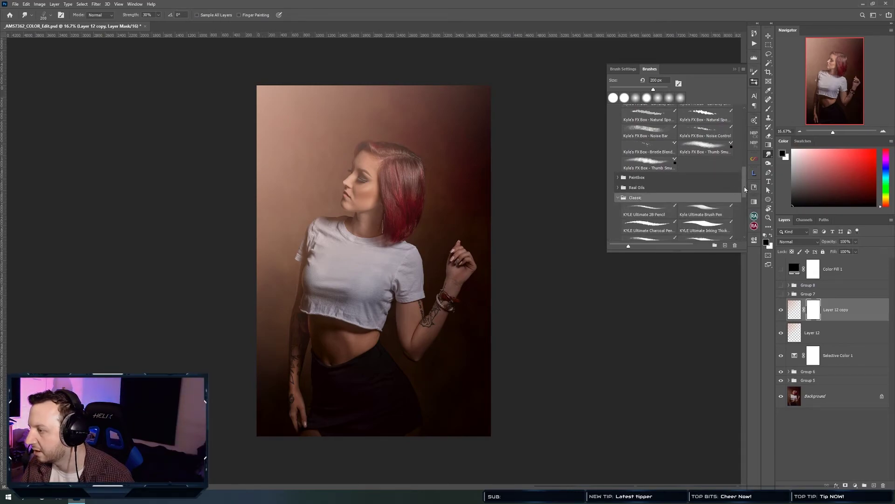
scroll(745, 187, "down", 10)
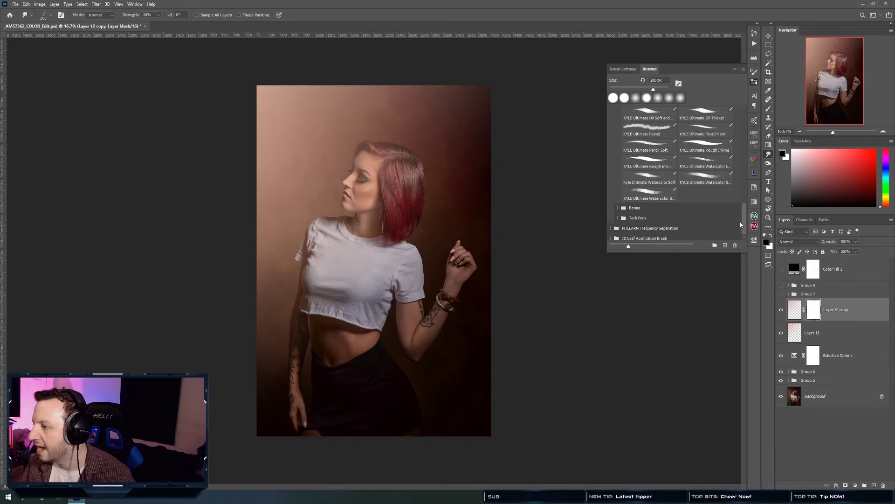
scroll(655, 215, "up", 1)
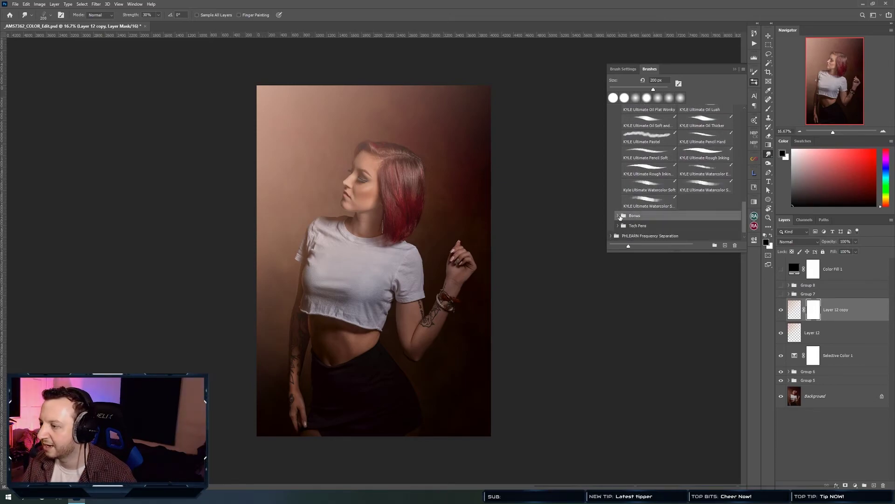
left_click(618, 215)
left_click(617, 215)
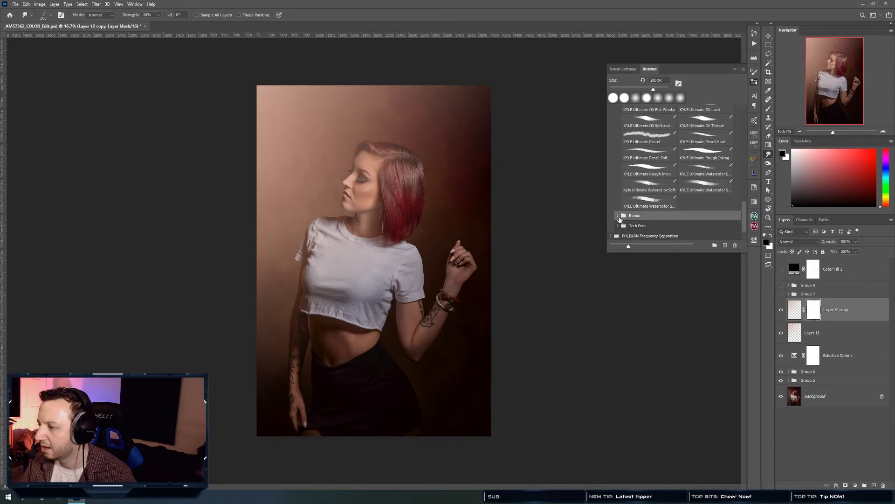
scroll(739, 218, "down", 4)
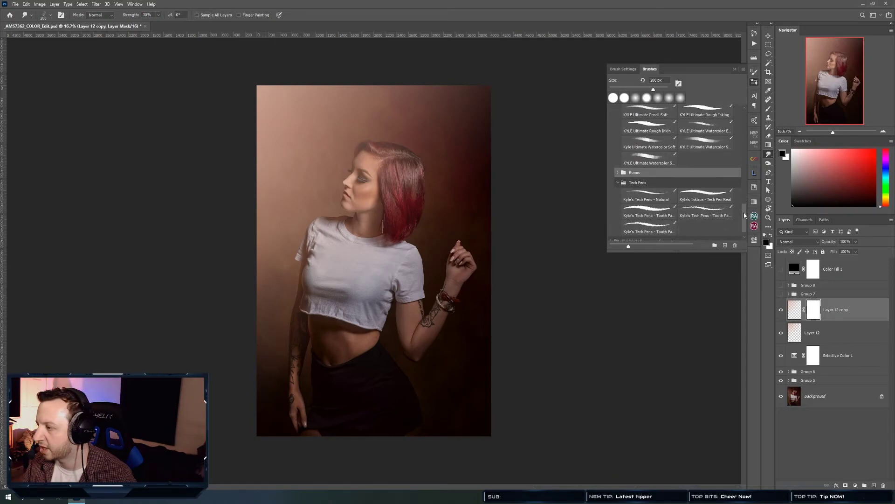
left_click(616, 166)
left_click_drag(745, 203, 742, 180)
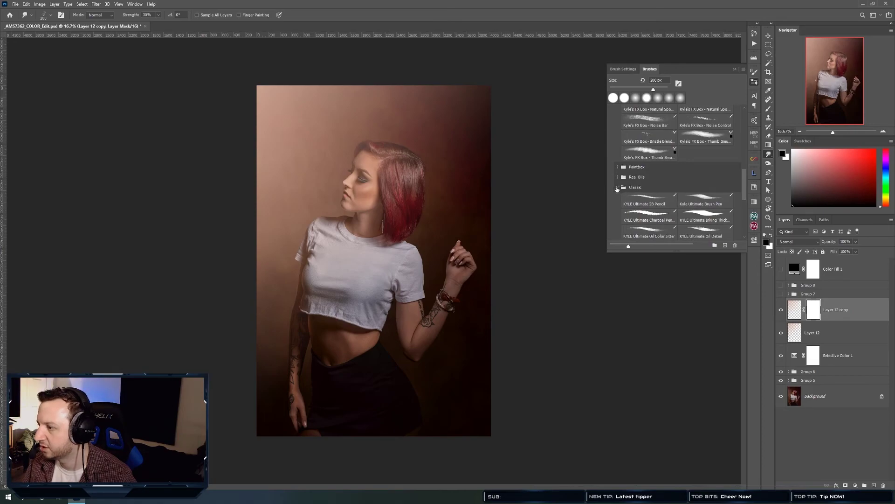
left_click(617, 188)
scroll(742, 195, "up", 5)
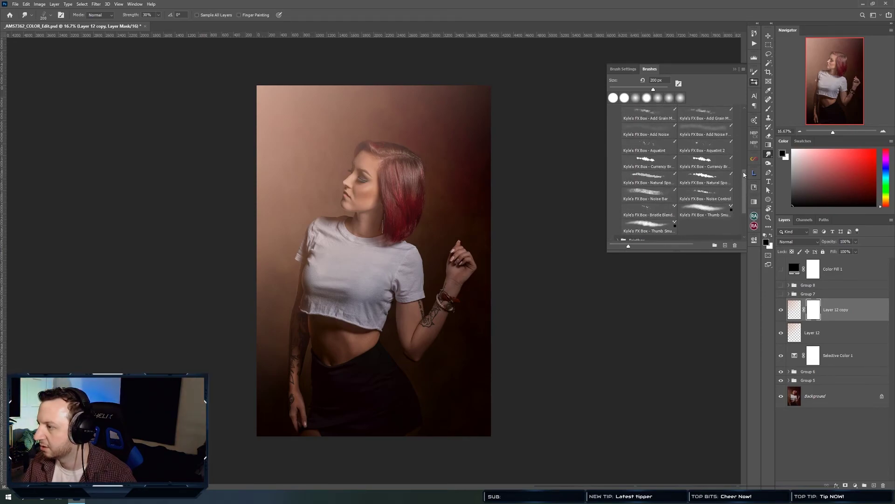
Collapse the megapack brush group and import the Jabu_Brushes Vol.1 brush file.
left_click(619, 127)
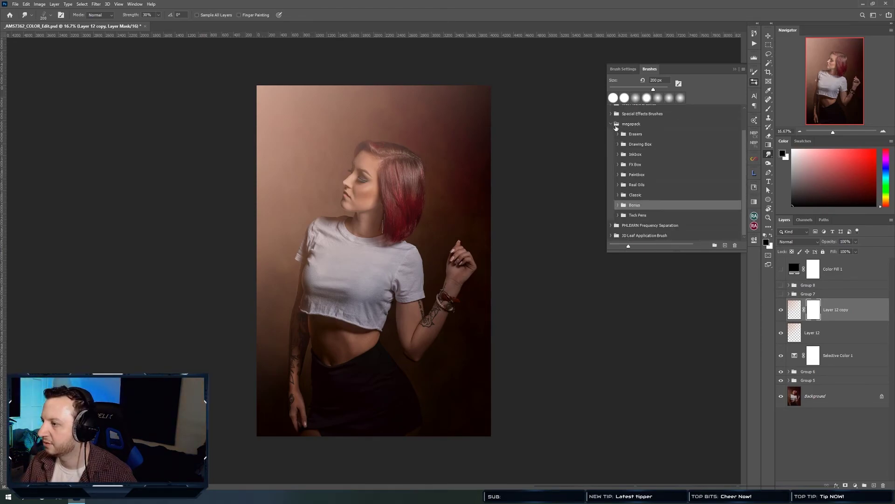
left_click(613, 125)
left_click(743, 69)
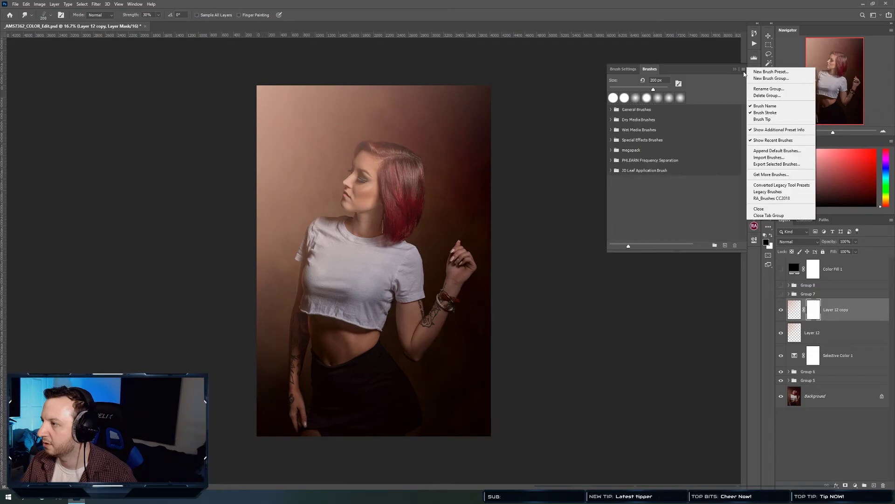
left_click(778, 161)
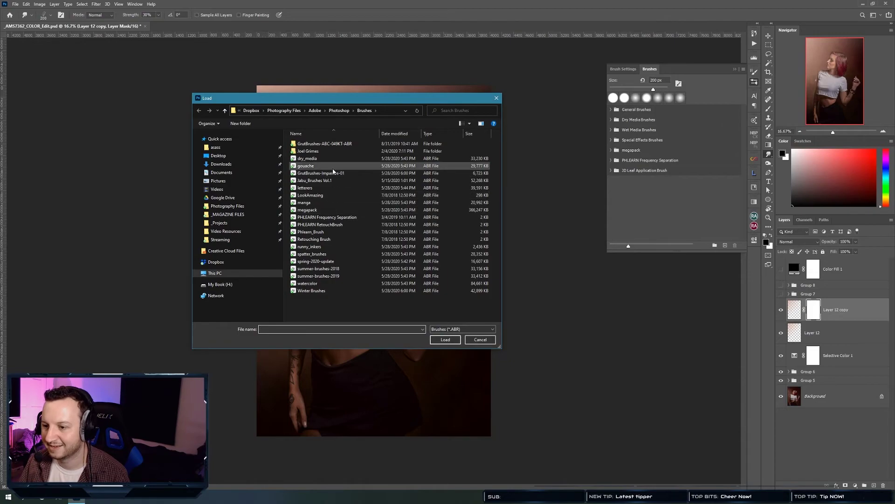
left_click(327, 181)
left_click(445, 339)
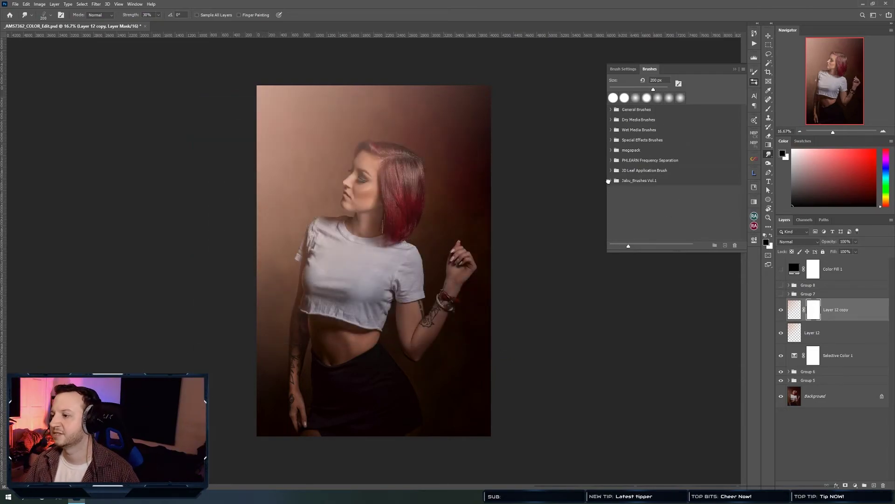
Browse the Jabu_Brushes Vol.1 group and select the Jabu_Fog brush.
left_click(609, 181)
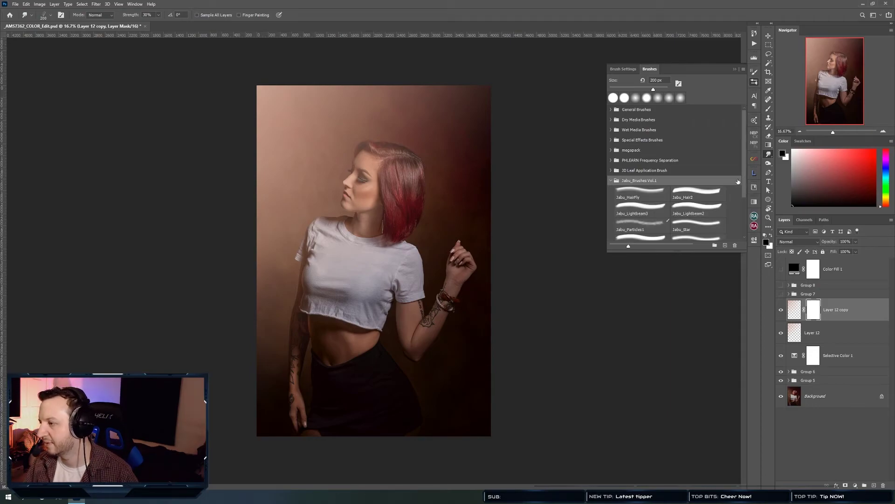
scroll(739, 187, "down", 3)
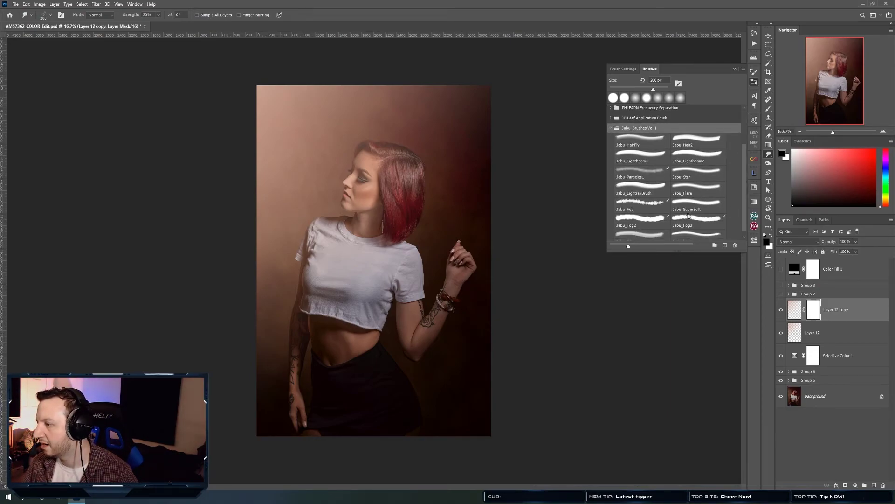
left_click(645, 202)
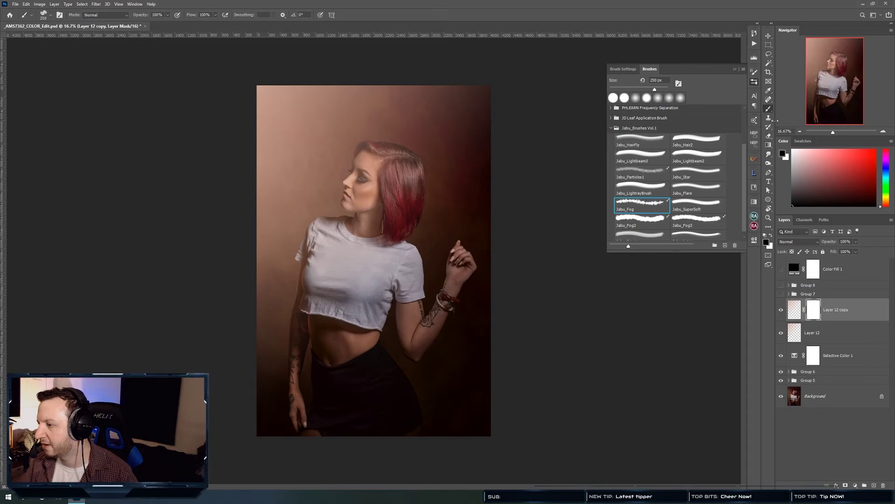
Enlarge the fog brush and paint black at 5% flow on Layer 12 copy's mask over the face, hair and area above the head.
left_click_drag(363, 230, 369, 230)
mouse_move(334, 207)
left_mouse_down()
mouse_move(359, 196)
mouse_move(368, 202)
left_mouse_up()
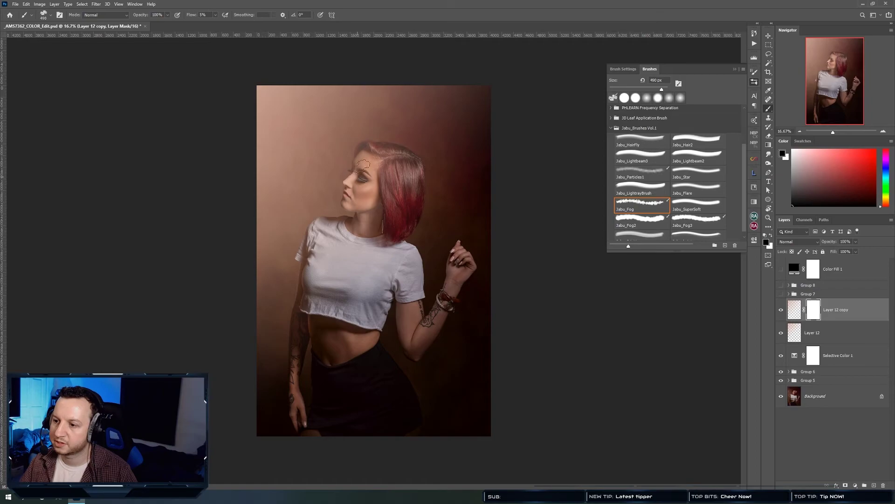
mouse_move(348, 189)
left_mouse_down()
mouse_move(373, 208)
mouse_move(356, 218)
left_mouse_up()
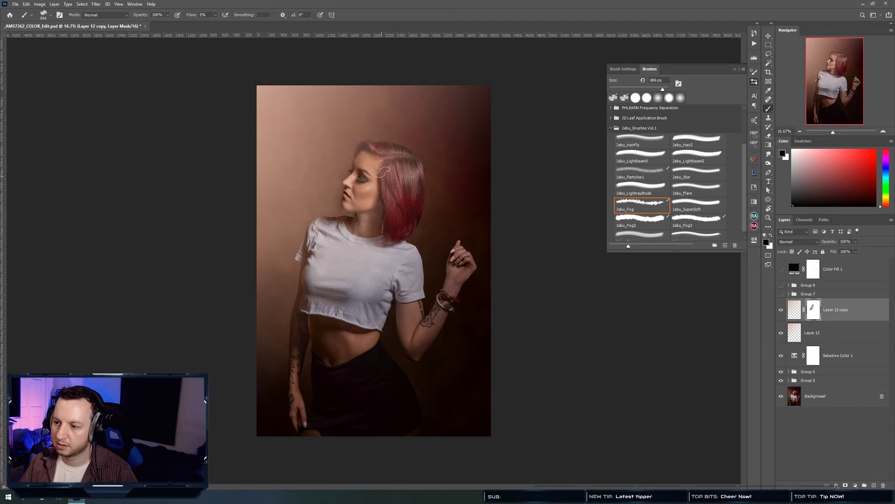
left_click_drag(401, 140, 366, 183)
mouse_move(384, 147)
left_mouse_down()
mouse_move(324, 112)
mouse_move(368, 119)
left_mouse_up()
Lower the flow to 2% and paint black fog texture with a 1618 px brush on Layer 12 copy's mask, across the background before the subject's face.
key("shift+0")
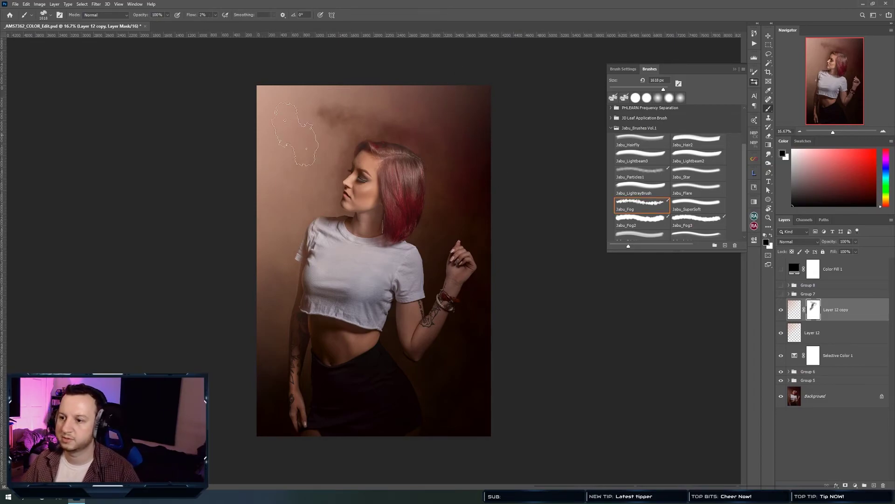
mouse_move(248, 155)
left_mouse_down()
mouse_move(245, 129)
mouse_move(279, 91)
left_mouse_up()
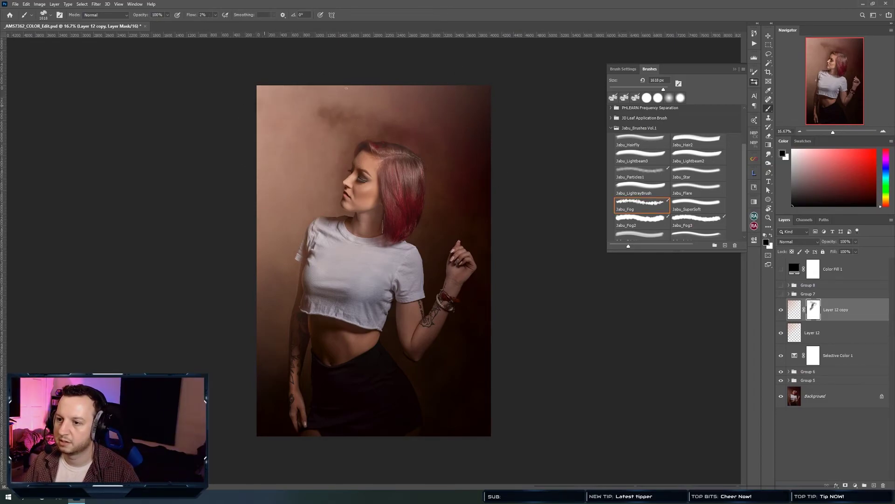
left_click_drag(285, 221, 301, 174)
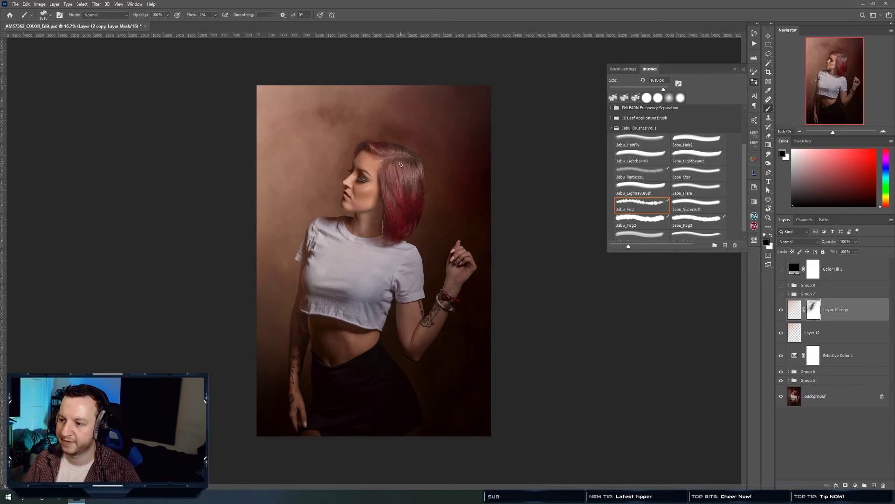
key("x")
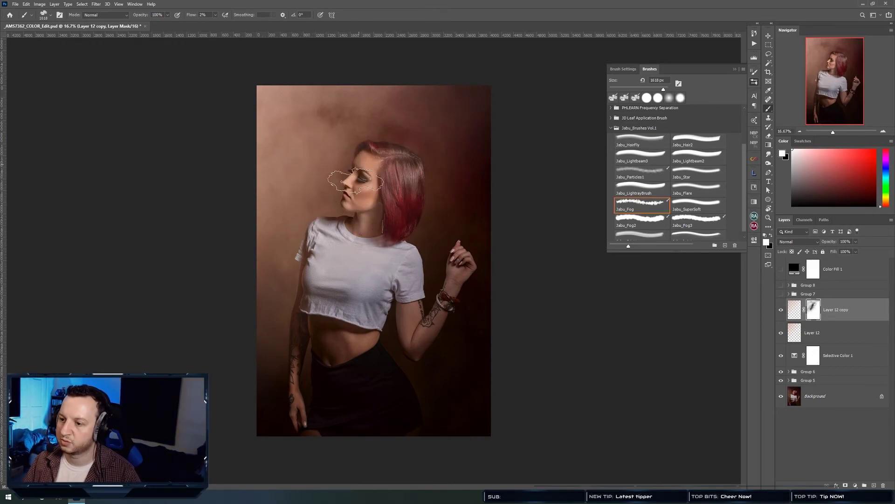
key("x")
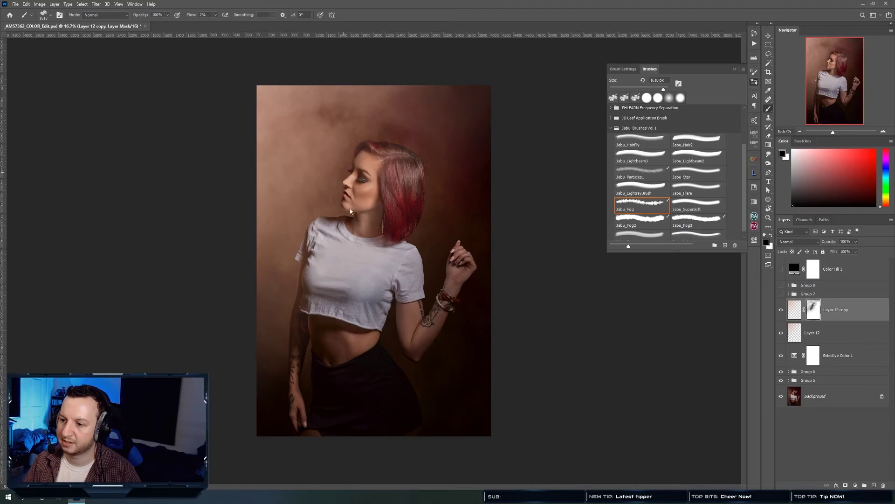
key("x")
key("x")
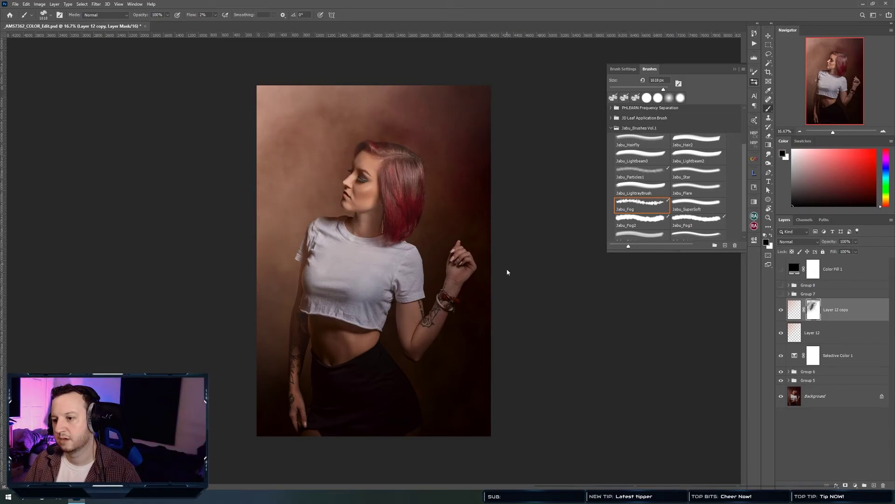
left_click(755, 84)
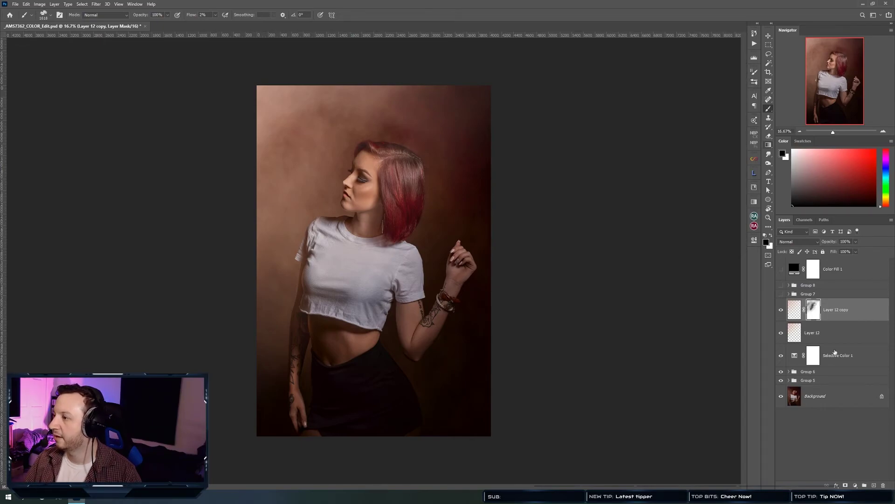
Add a new layer above Layer 12 copy, sample a dark red from the image and paint faint fog across the upper-left background at 2% flow.
left_click(874, 486)
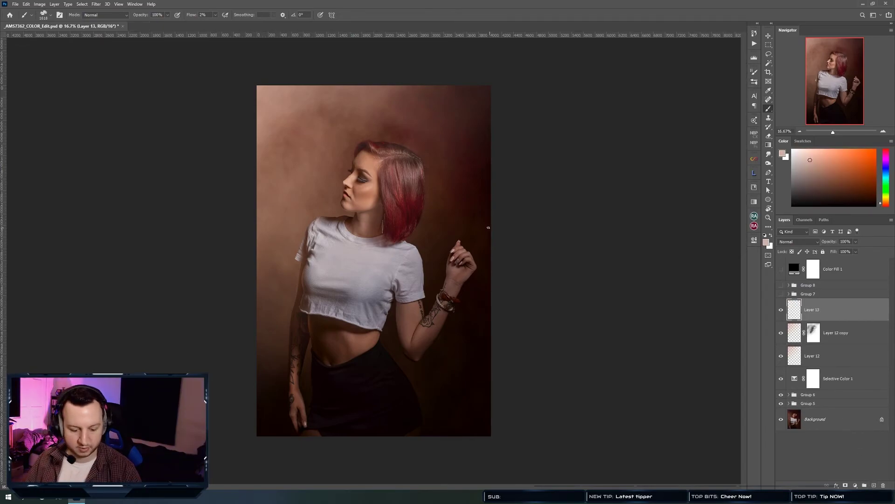
left_click_drag(456, 219, 455, 168)
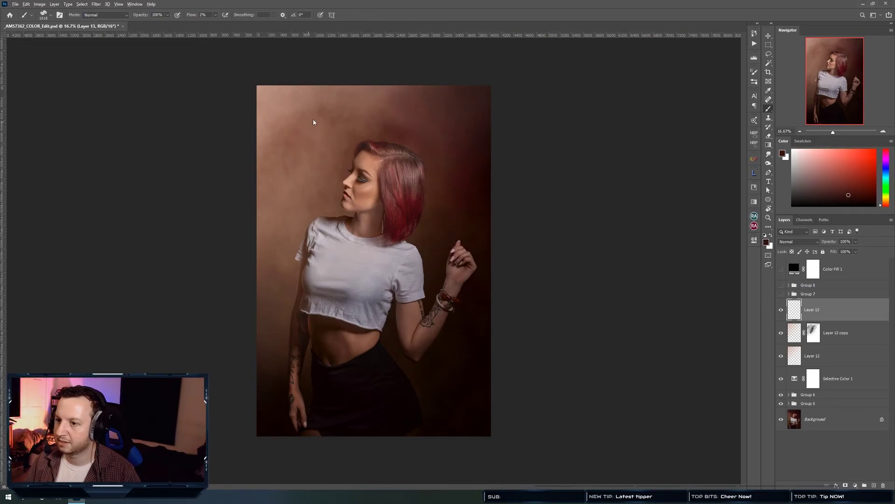
mouse_move(266, 162)
left_mouse_down()
mouse_move(282, 131)
mouse_move(349, 90)
mouse_move(319, 167)
mouse_move(269, 236)
left_mouse_up()
left_click_drag(306, 171, 270, 171)
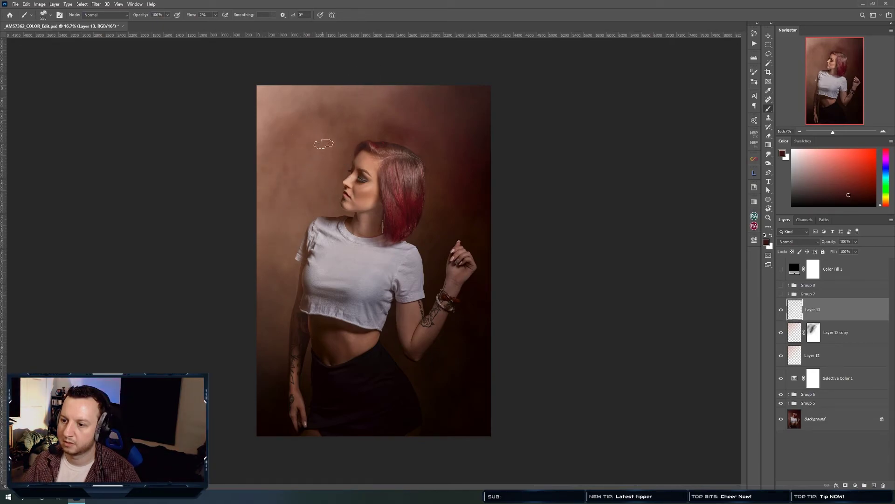
left_click_drag(305, 126, 341, 127)
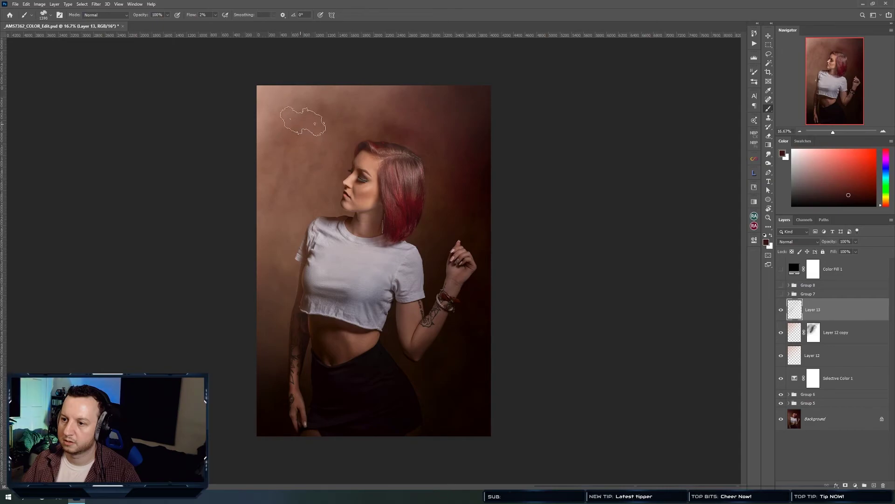
left_click_drag(358, 88, 421, 95)
mouse_move(242, 108)
left_mouse_down()
mouse_move(265, 98)
mouse_move(275, 80)
left_mouse_up()
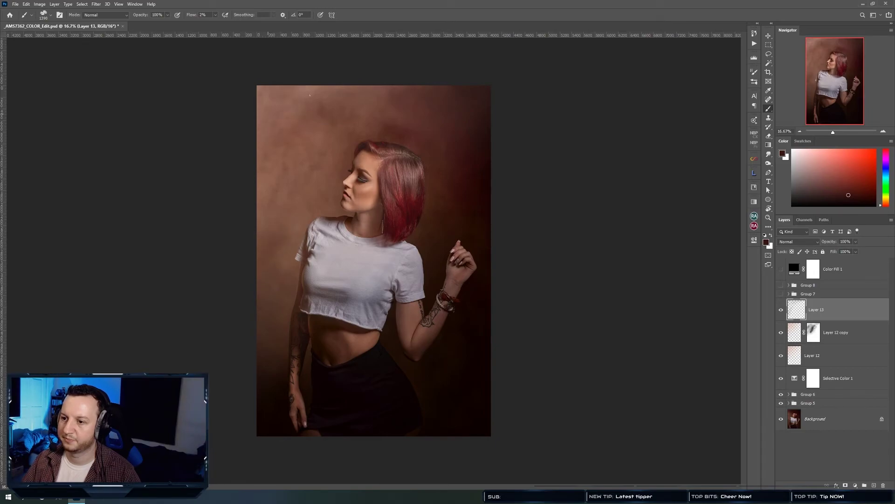
key("v")
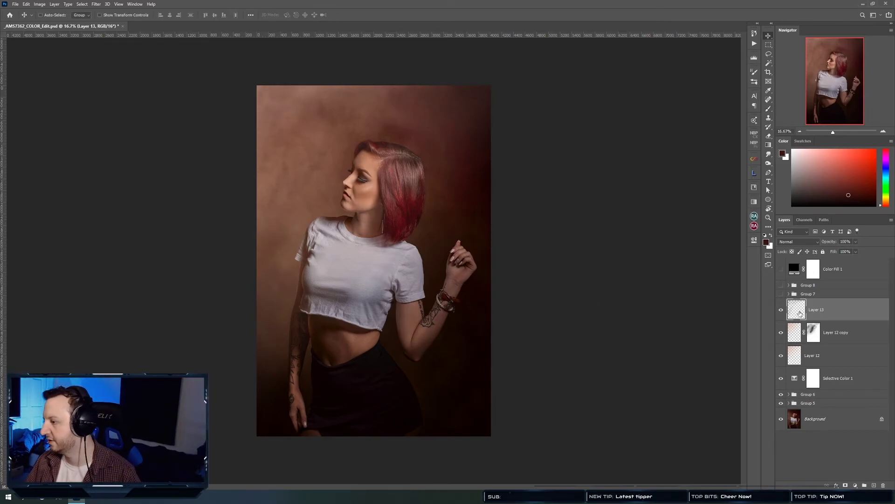
Add another new layer above Layer 13, select the Jabu_LightrayBrush and enlarge it to 3800 px.
left_click(873, 484)
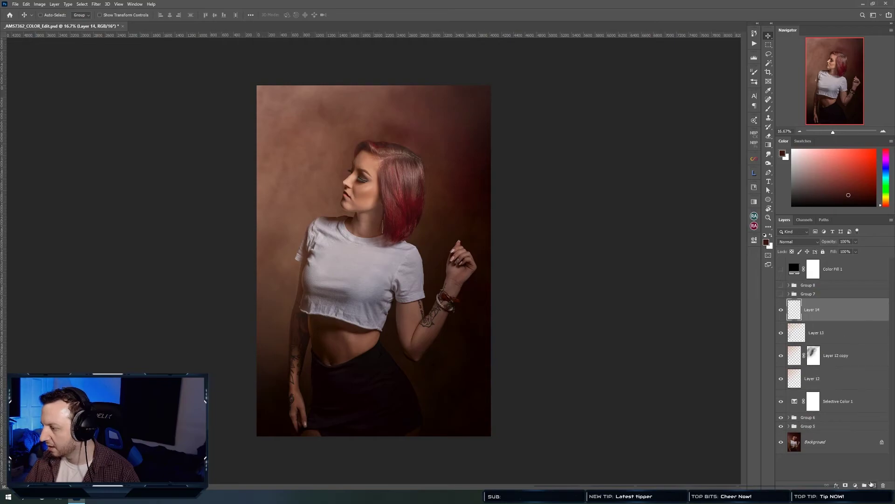
key("b")
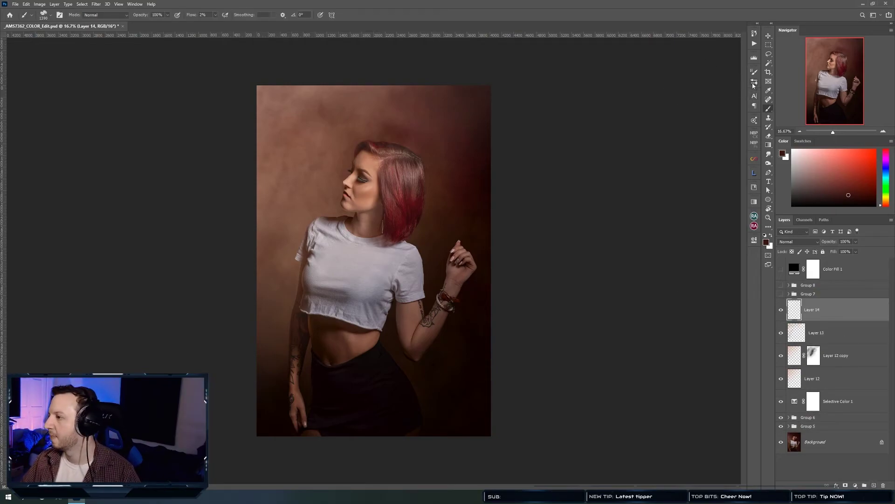
left_click(754, 82)
left_click(686, 150)
left_click(653, 152)
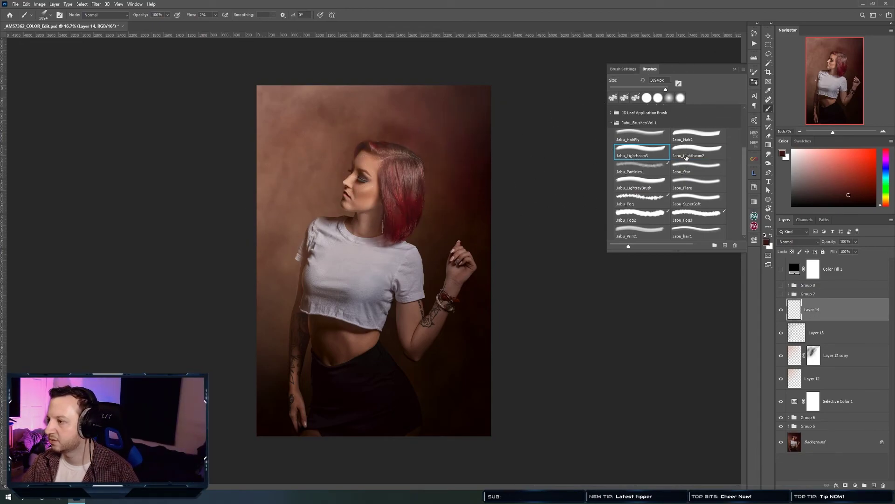
left_click(642, 184)
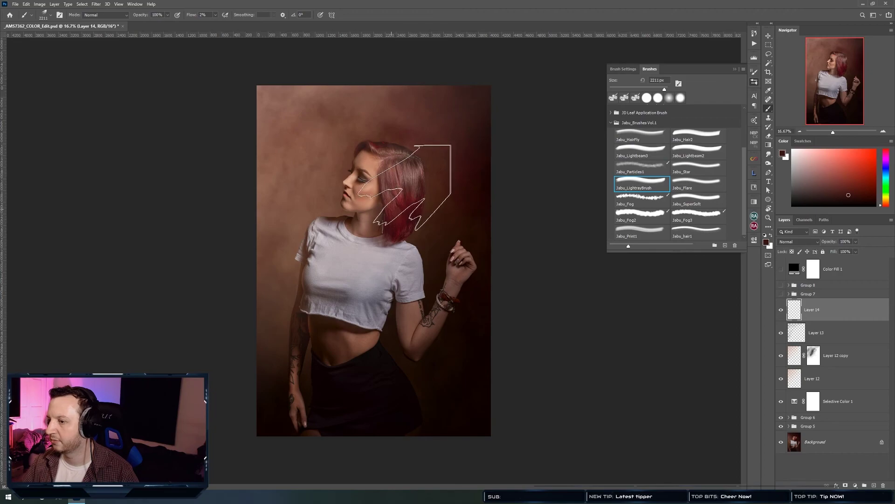
key("bracketright")
key("bracketright")
key("bracketright")
key("bracketright")
key("bracketright")
key("bracketright")
key("bracketright")
key("bracketright")
key("bracketright")
key("bracketright")
key("bracketright")
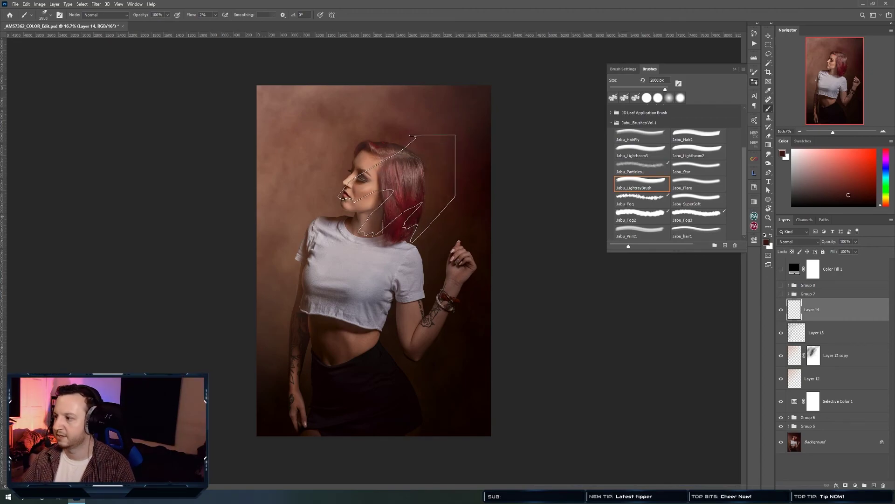
Sample the brown of the upper-left background and lighten the foreground colour to peach d4b19a.
left_click(270, 120, "alt")
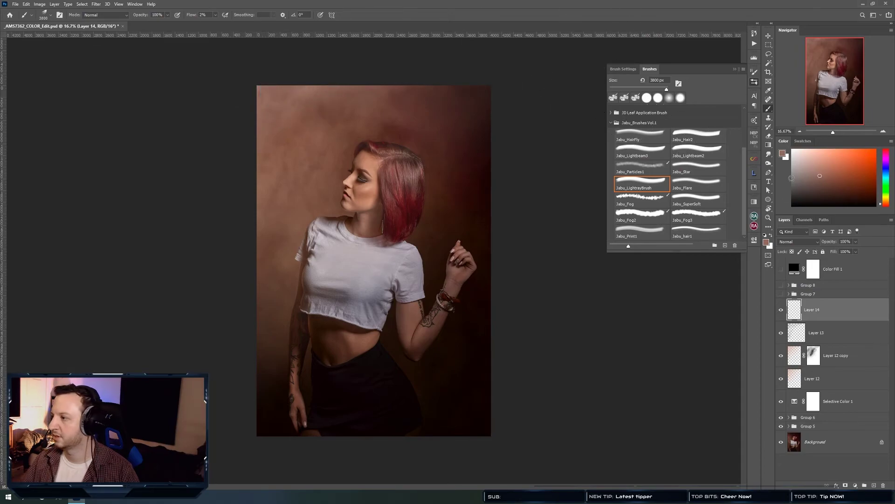
left_click(767, 243)
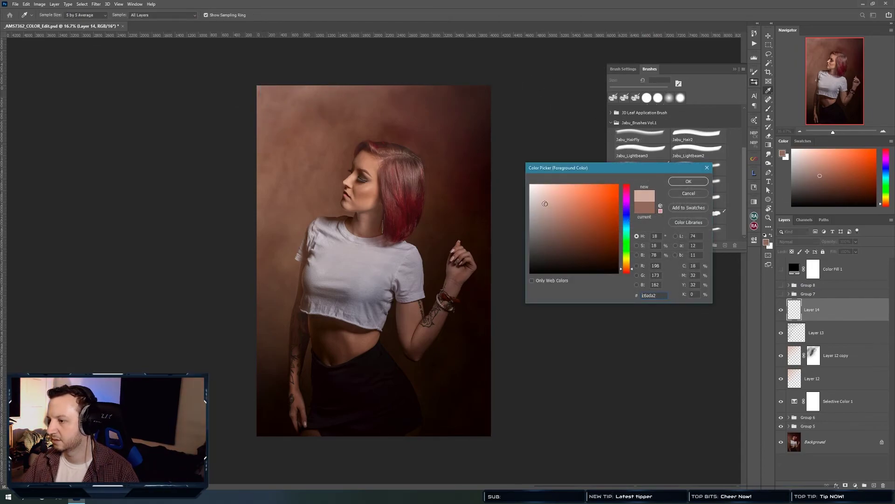
left_click_drag(552, 201, 552, 202)
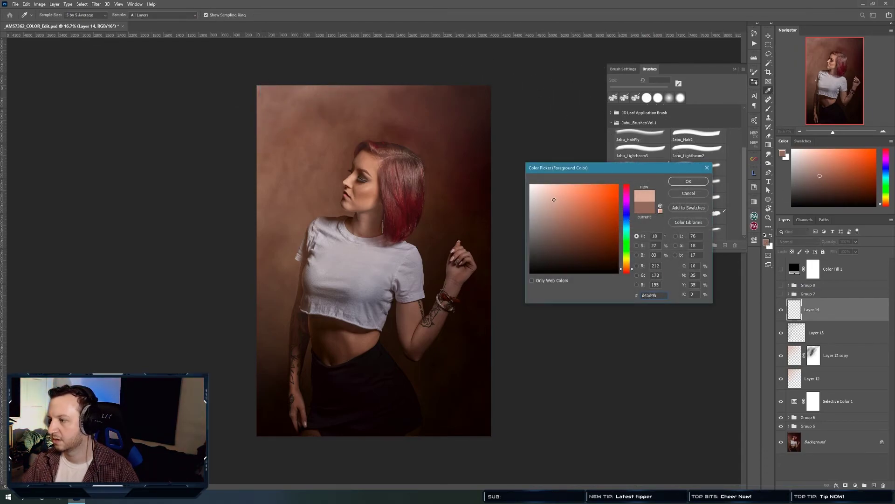
left_click(634, 268)
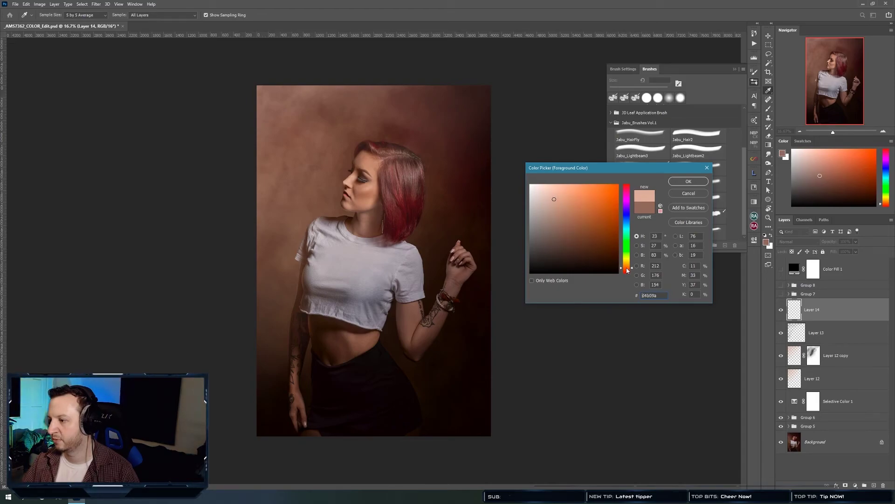
left_click(685, 180)
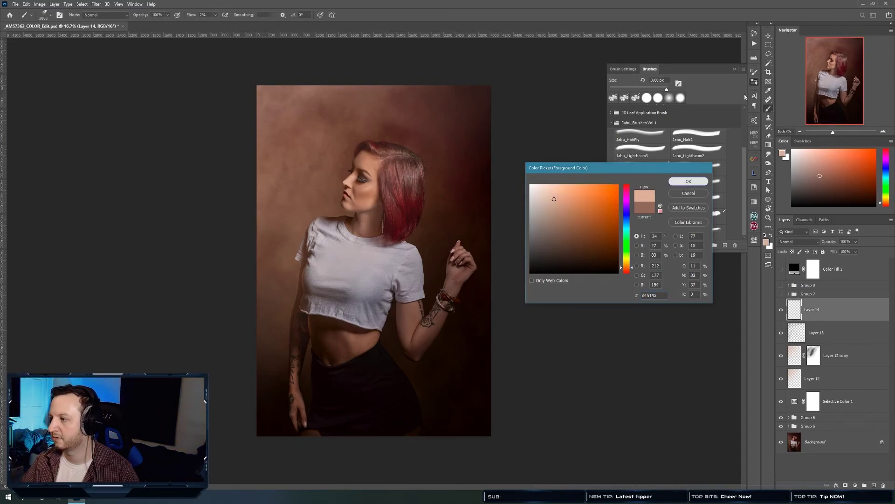
Enlarge the Jabu_LightrayBrush to 4600 px, set its flow to 100% and stamp peach light rays over the subject's head on Layer 14.
left_click(754, 81)
key("bracketright")
key("bracketright")
key("bracketright")
key("bracketright")
key("bracketright")
key("bracketright")
key("bracketright")
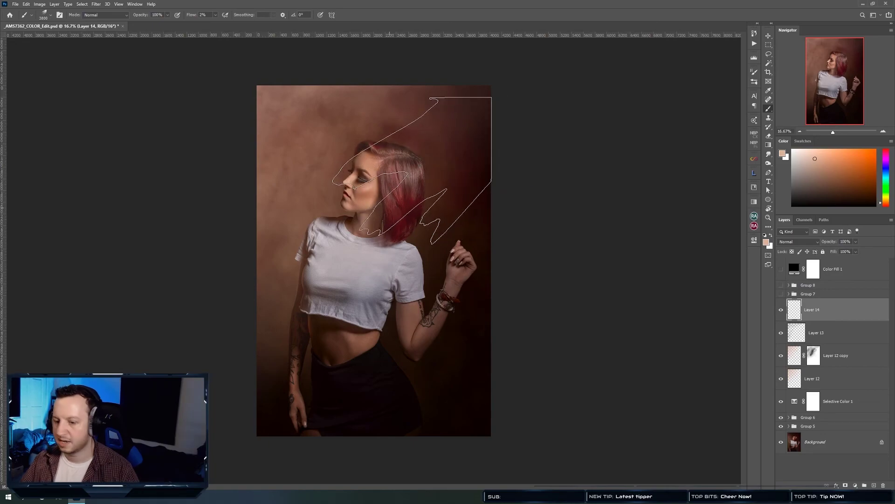
key("bracketright")
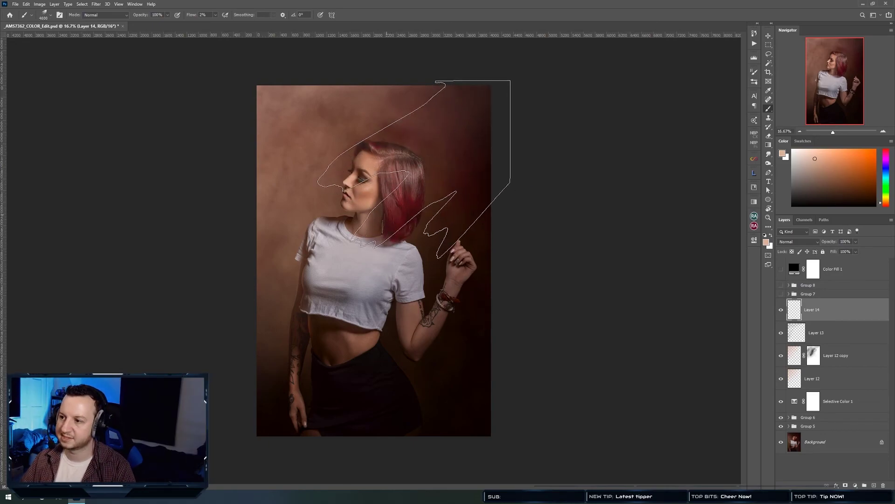
left_click_drag(416, 178, 400, 212)
left_click_drag(412, 165, 407, 143)
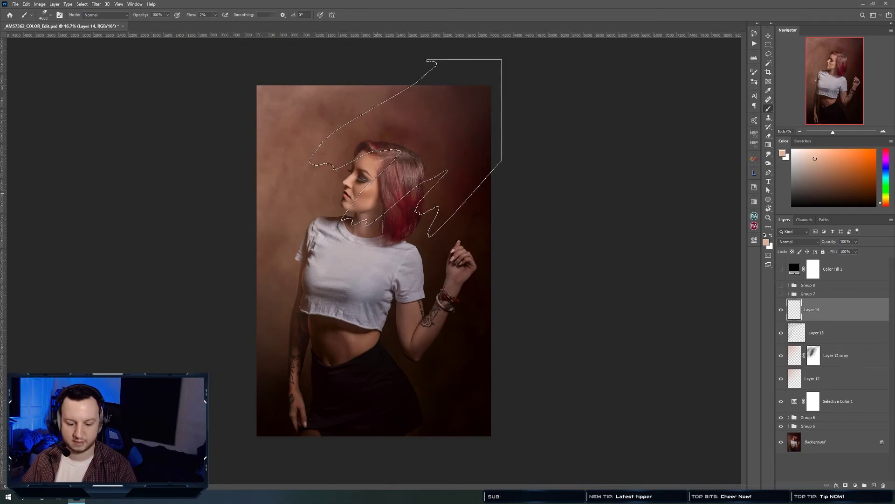
key("shift+0")
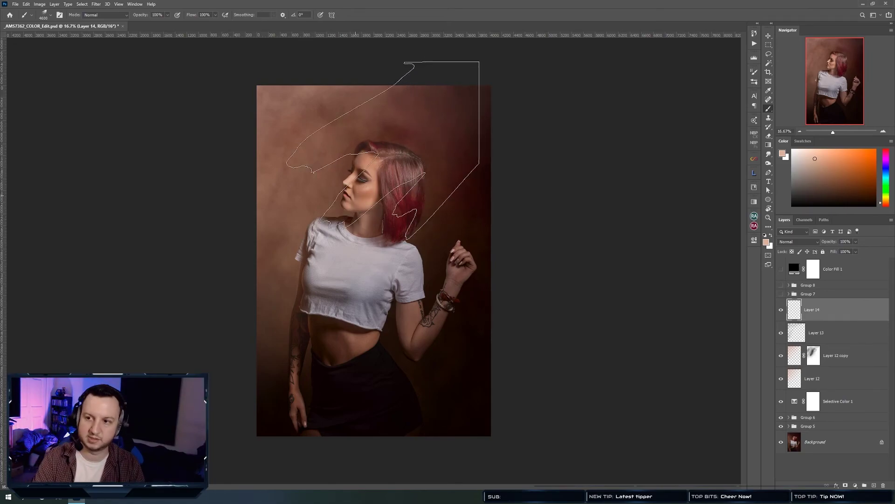
left_click(404, 165)
Flip Layer 14's light rays horizontally and scale them to about 124% so they fall from the portrait's upper-left corner.
key("v")
key("ctrl+t")
right_click(402, 211)
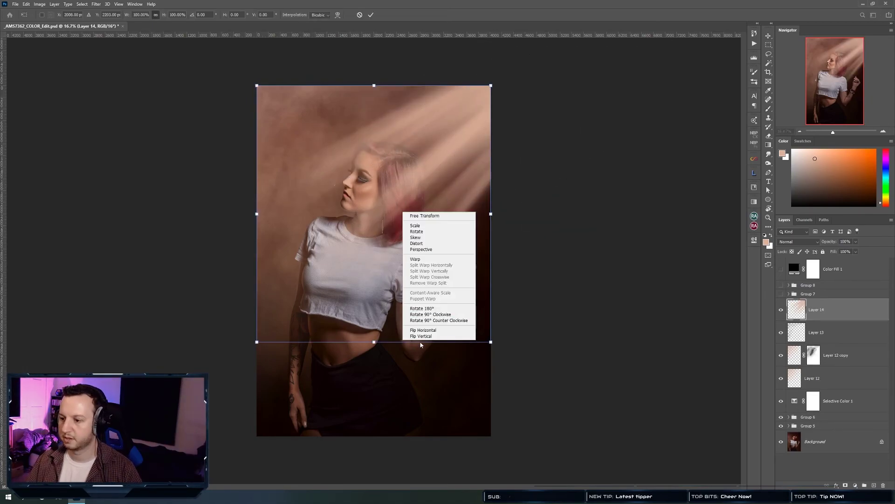
left_click(424, 330)
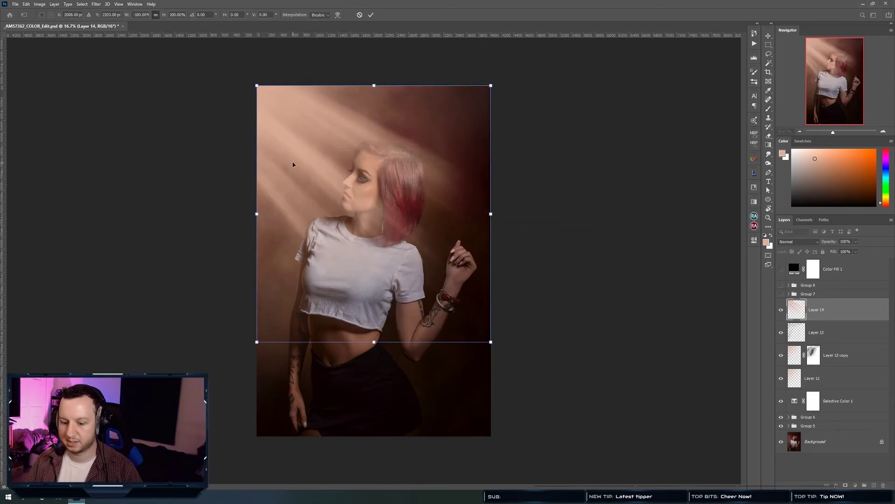
left_click_drag(493, 342, 558, 416)
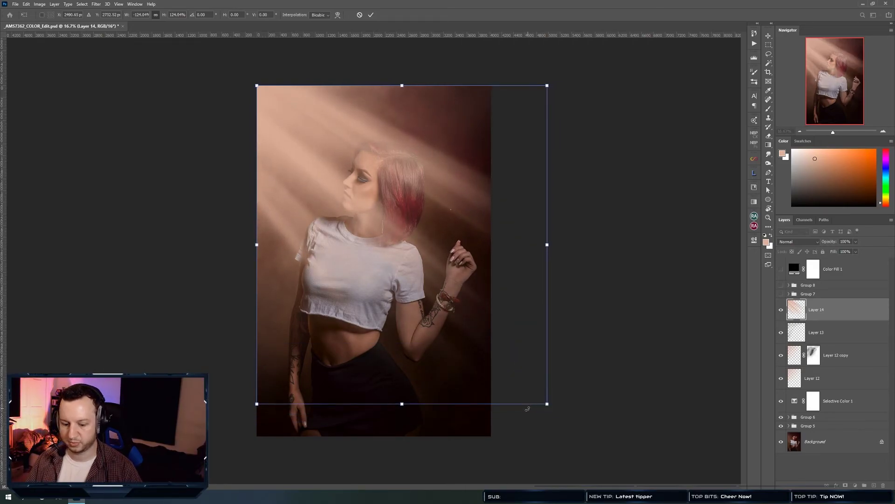
key("Escape")
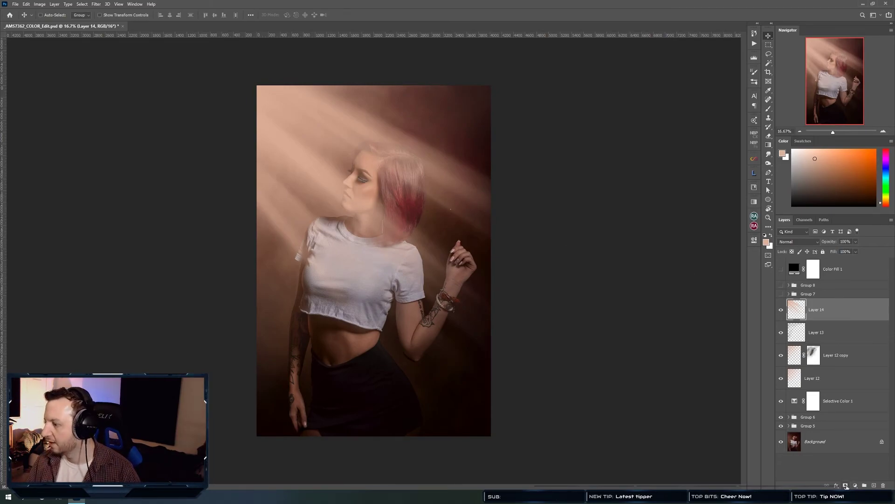
Add a layer mask to Layer 14 and choose the Jabu_Fog brush for painting on it.
left_click(846, 485)
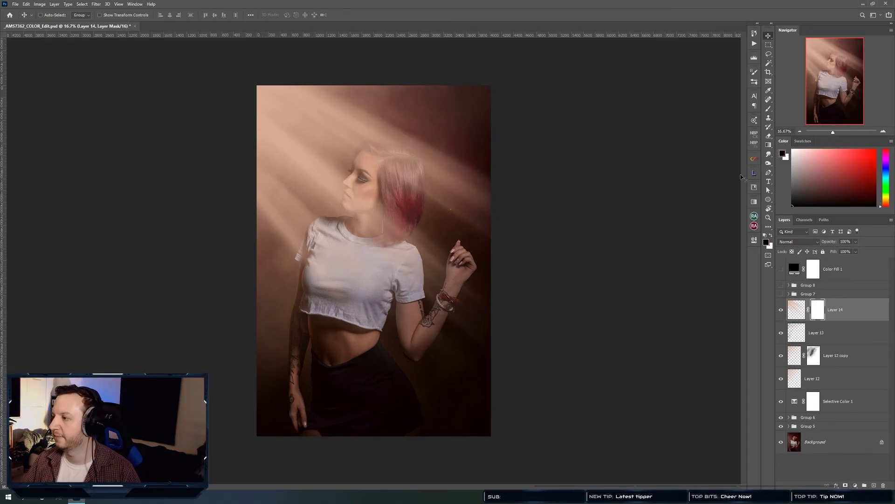
left_click(769, 109)
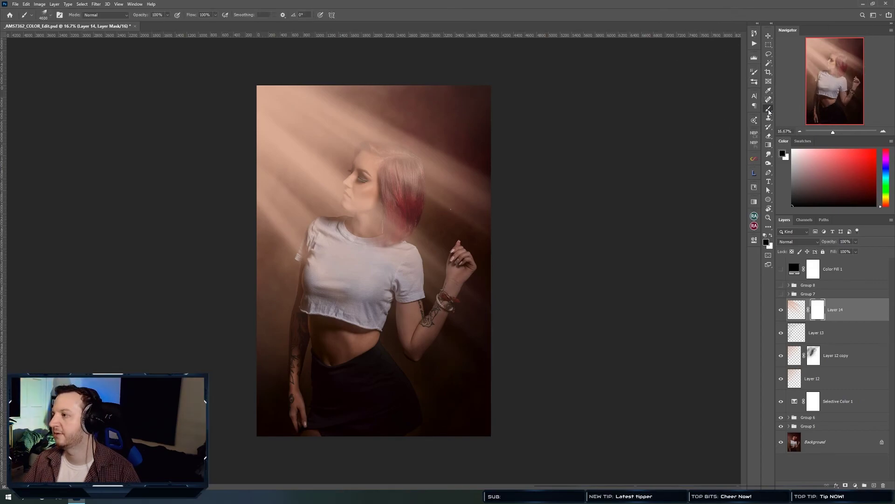
left_click(754, 82)
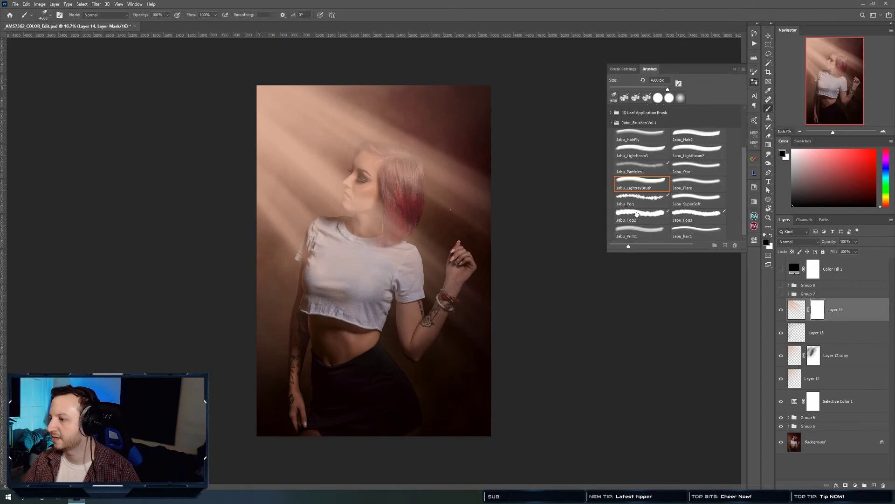
left_click(641, 200)
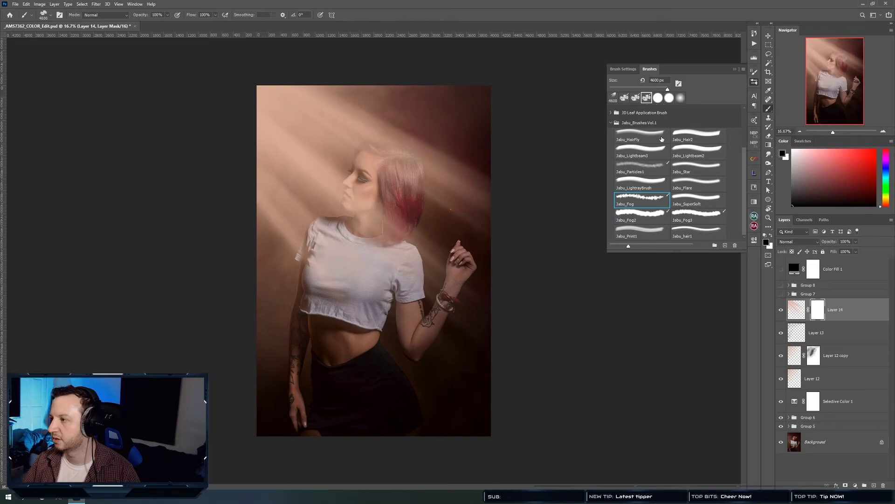
left_click(752, 83)
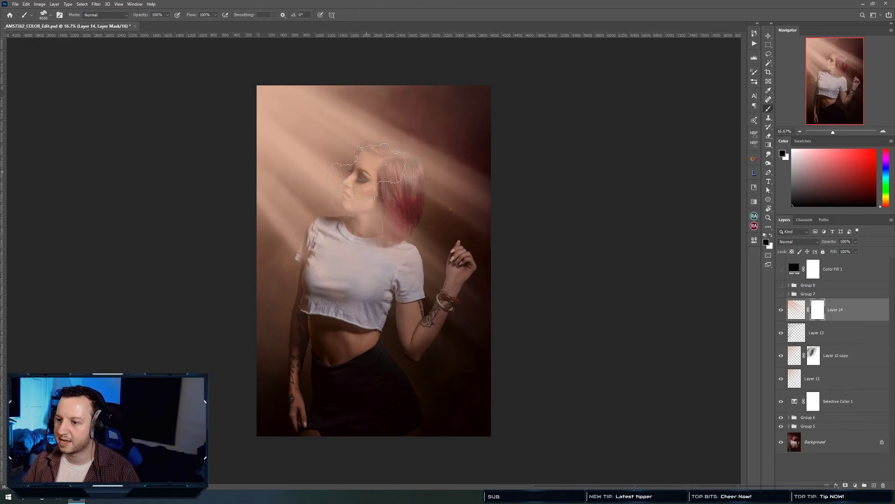
Paint black fog on Layer 14's mask at 3% flow to clear the light rays from the subject's face and hair.
left_click(369, 176)
key("ctrl+z")
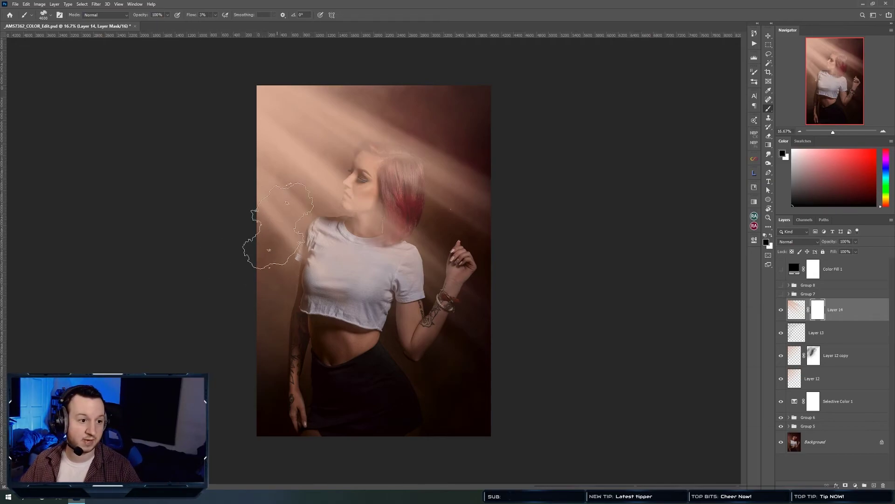
left_click(366, 186)
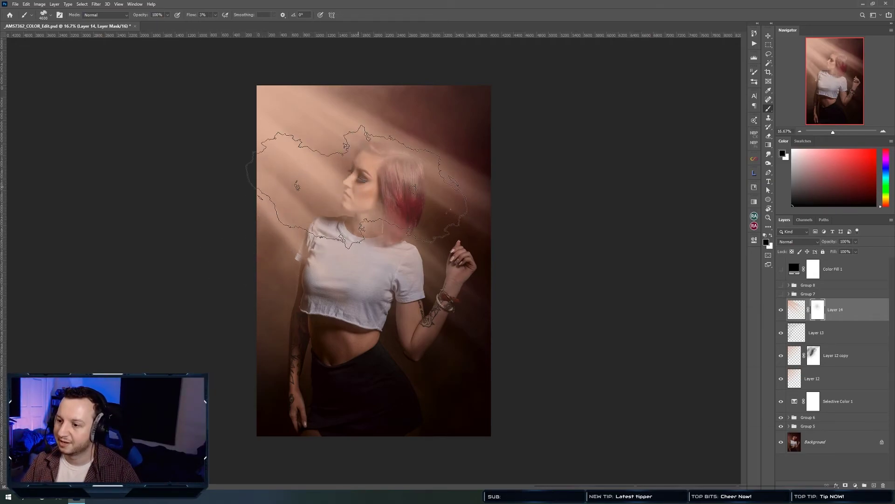
left_click_drag(366, 191, 278, 179)
left_click_drag(345, 182, 355, 218)
mouse_move(382, 169)
left_mouse_down()
mouse_move(326, 233)
mouse_move(352, 189)
mouse_move(373, 207)
left_mouse_up()
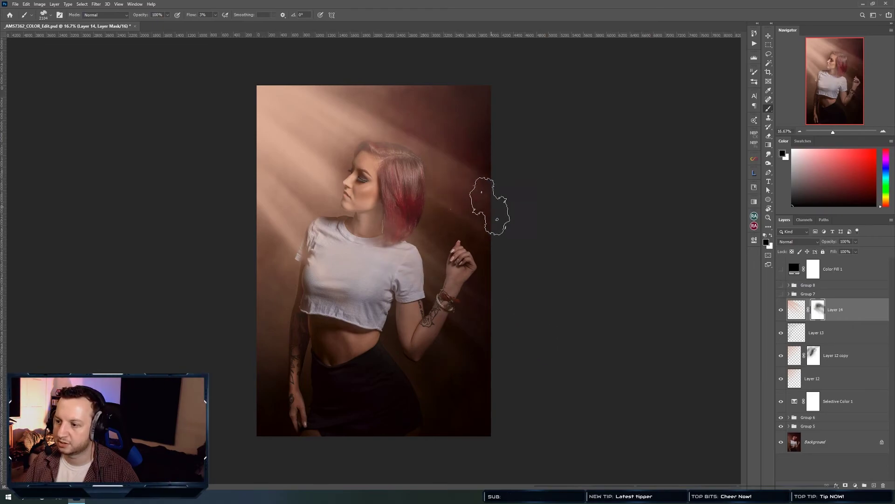
Enlarge the fog brush to 2704 px and fade the rays further around the subject and background on Layer 14's mask.
key("bracketright")
key("bracketright")
key("bracketright")
key("bracketright")
key("bracketright")
key("bracketright")
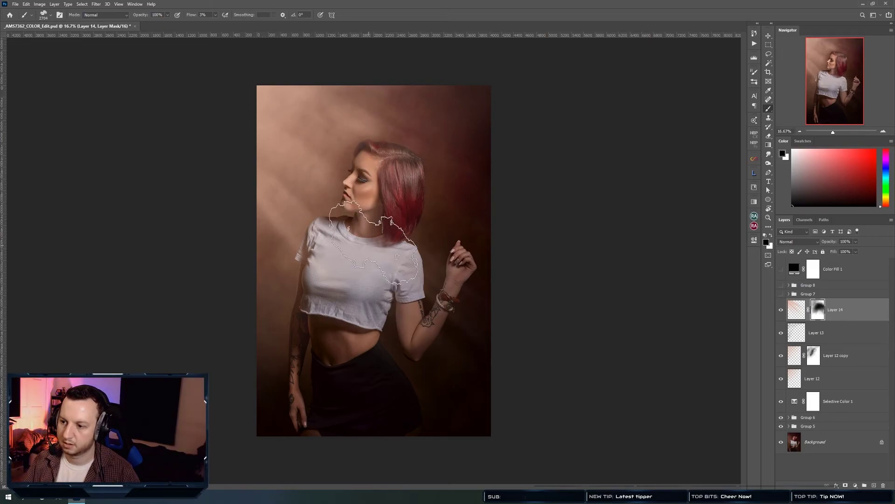
Lower Layer 14's opacity to 75%.
key("v")
left_click(857, 242)
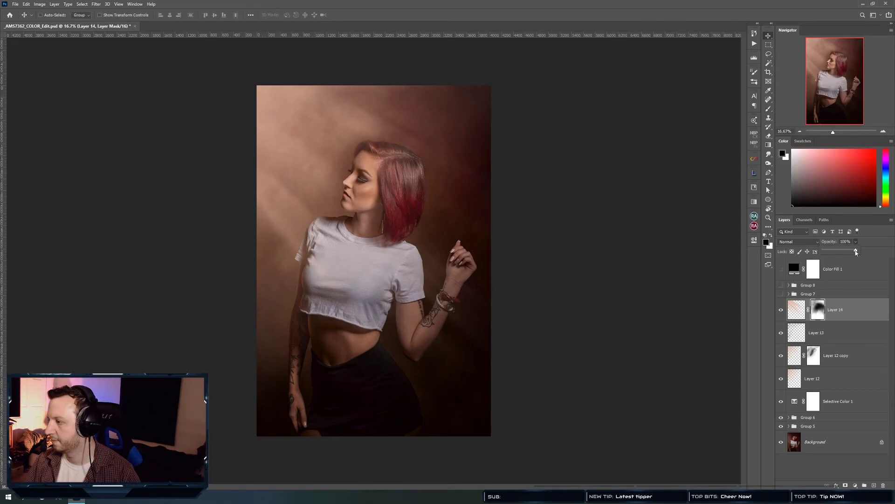
left_click_drag(848, 254, 848, 254)
Group the light and fog layers from Layer 12 to Layer 14 and set the group's opacity to 65%.
left_click(797, 309)
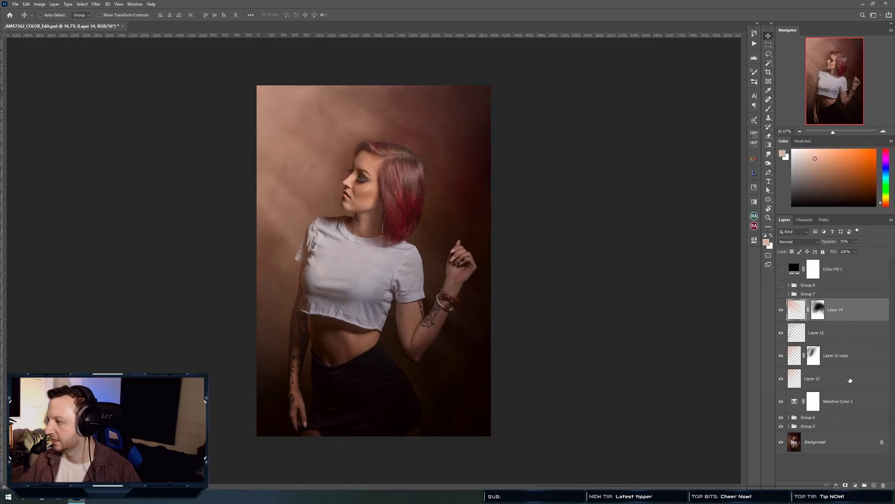
left_click(847, 388, "shift")
key("ctrl+g")
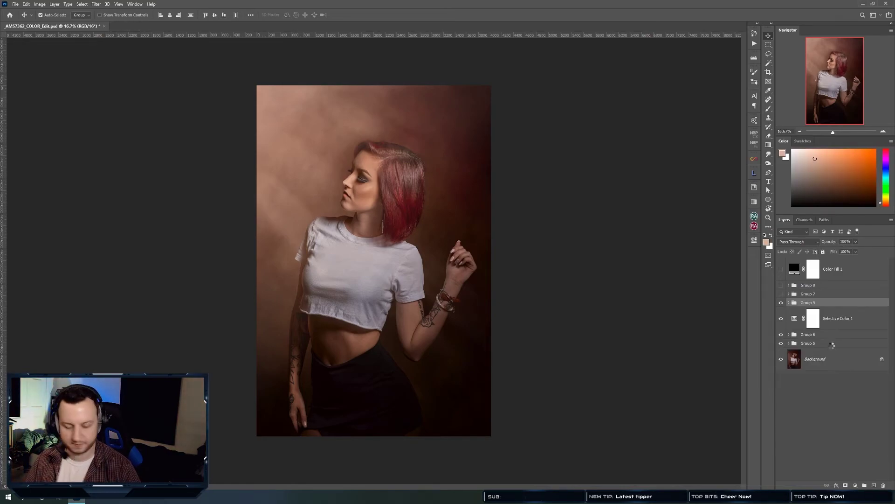
left_click(856, 242)
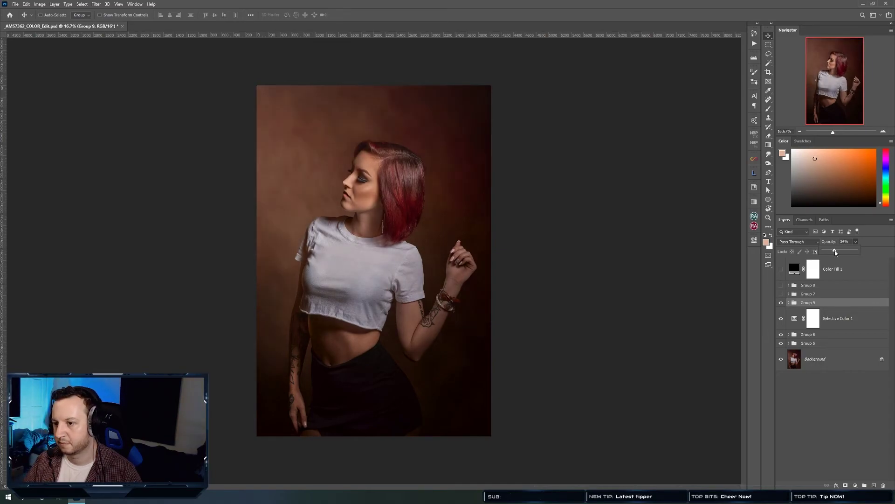
left_click_drag(835, 253, 842, 252)
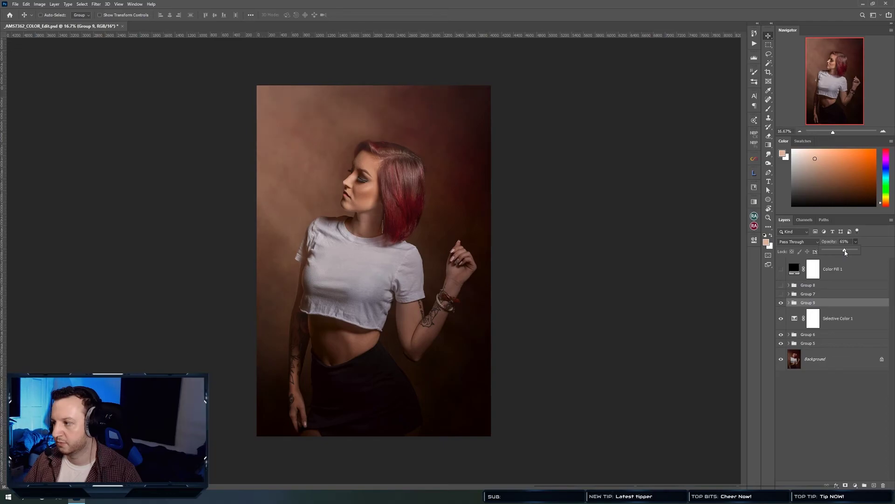
Turn on the visibility of Group 7 and Group 8.
left_click(818, 294)
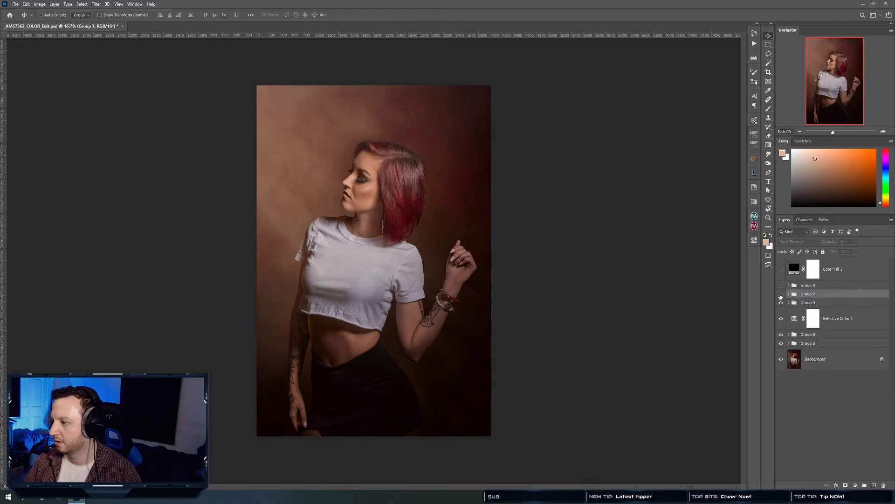
left_click(781, 294)
left_click(782, 284)
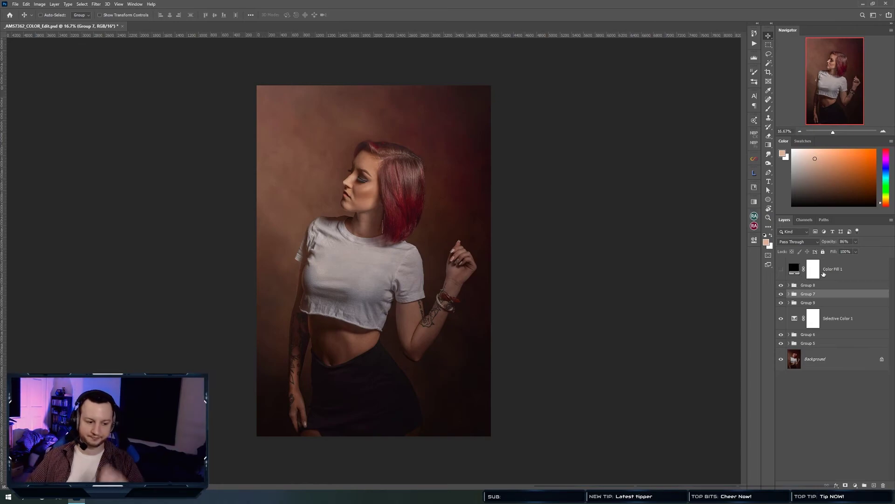
Select Groups 7, 8 and 9 and toggle their visibility repeatedly to compare the portrait before and after.
left_click(829, 286)
left_click(825, 294, "shift")
left_click(822, 303, "shift")
key("ctrl+comma")
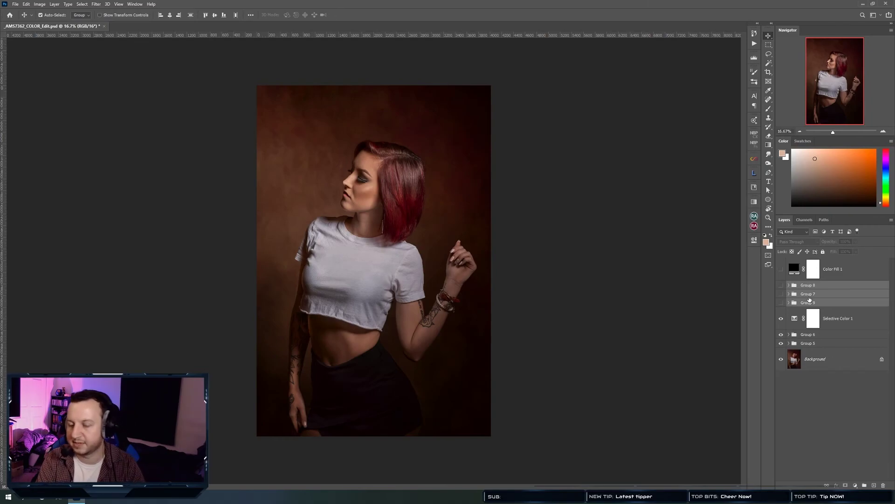
key("ctrl+comma")
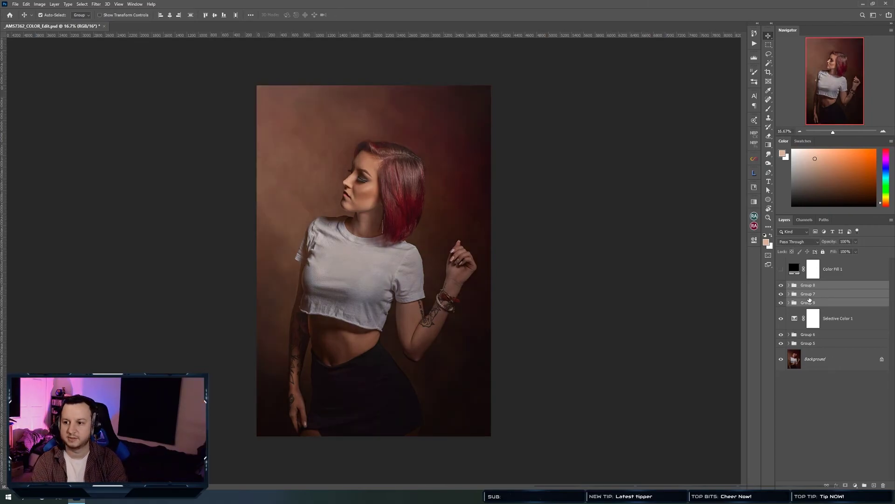
key("ctrl+comma")
key("ctrl+comma")
key("ctrl+comma")
key("ctrl+comma")
key("ctrl+comma")
key("ctrl+comma")
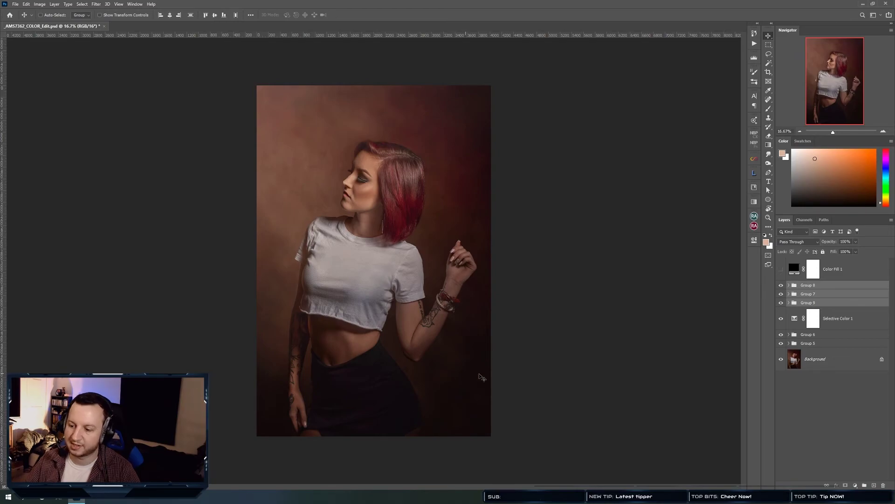
left_click(841, 285)
key("c")
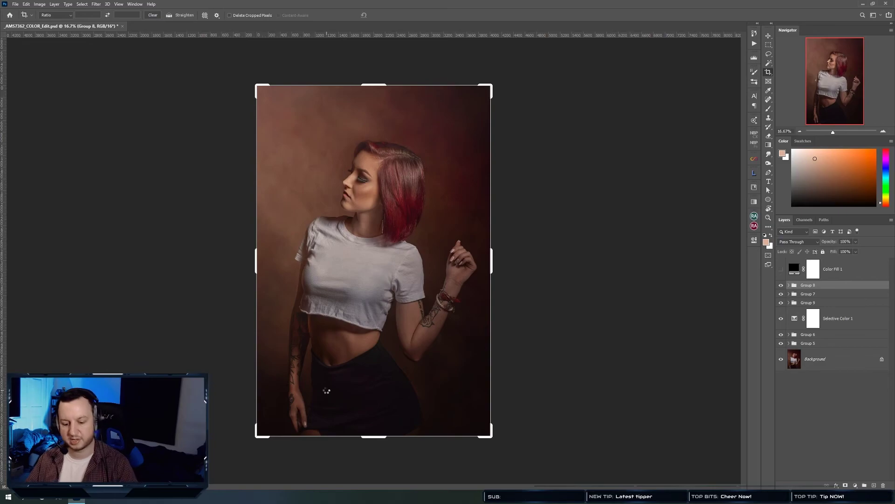
left_click(328, 393)
key("Escape")
key("v")
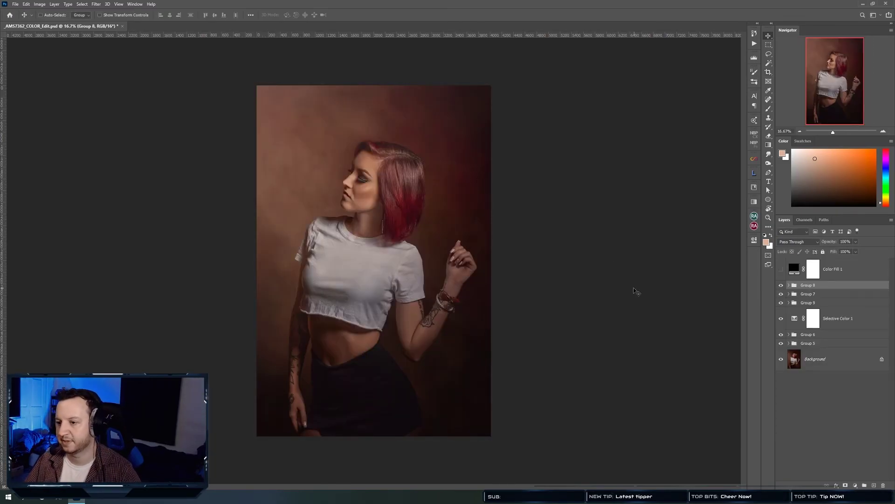
Stamp the visible layers into a new layer above Group 8, duplicate it and rename the copy liquify.
left_click(858, 269)
left_click(834, 289)
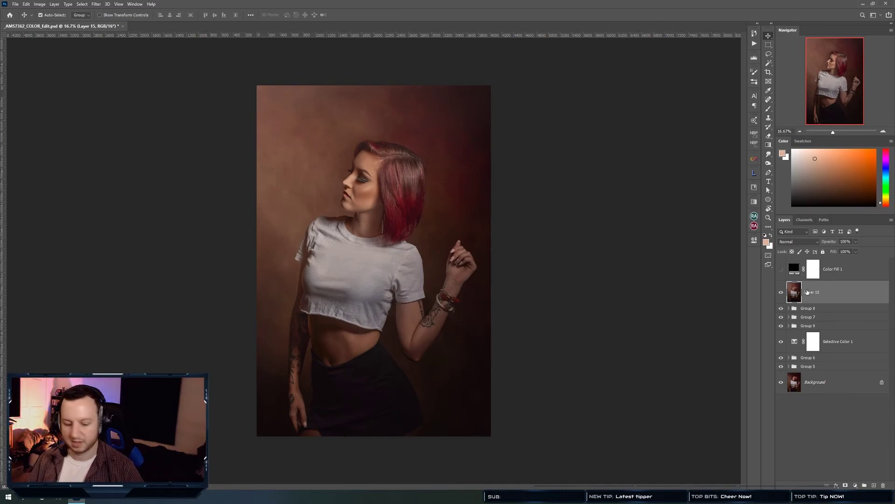
key("ctrl+j")
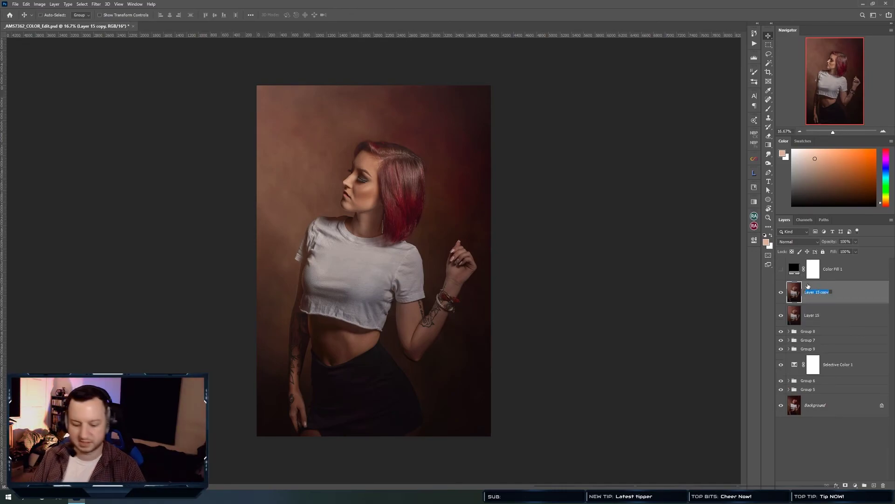
type("y")
key("Return")
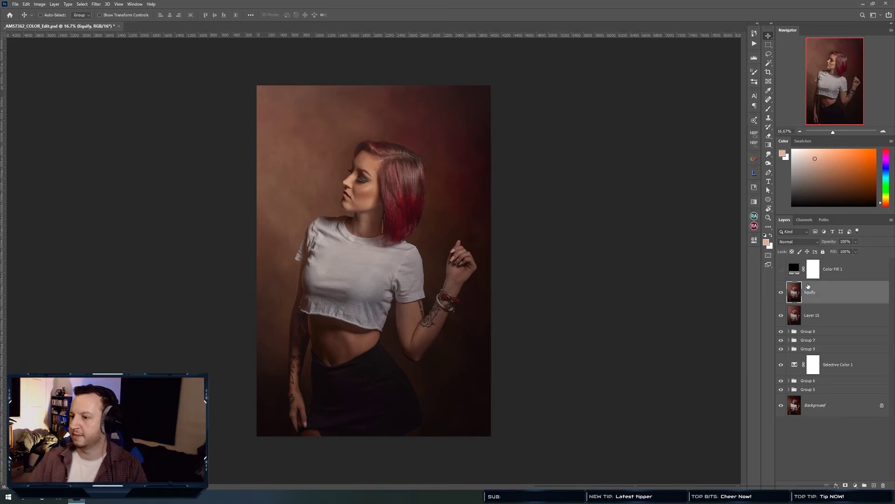
Open the Liquify filter on the liquify layer and enlarge the brush to 900.
left_click(96, 3)
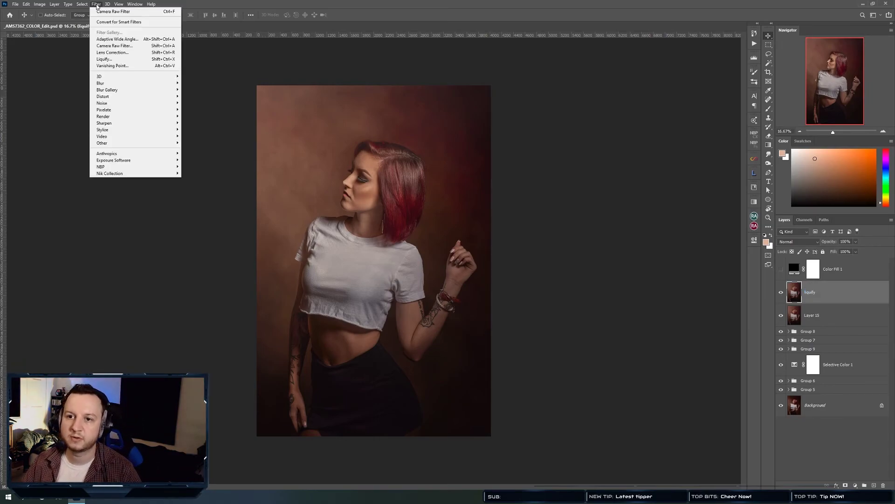
left_click(105, 60)
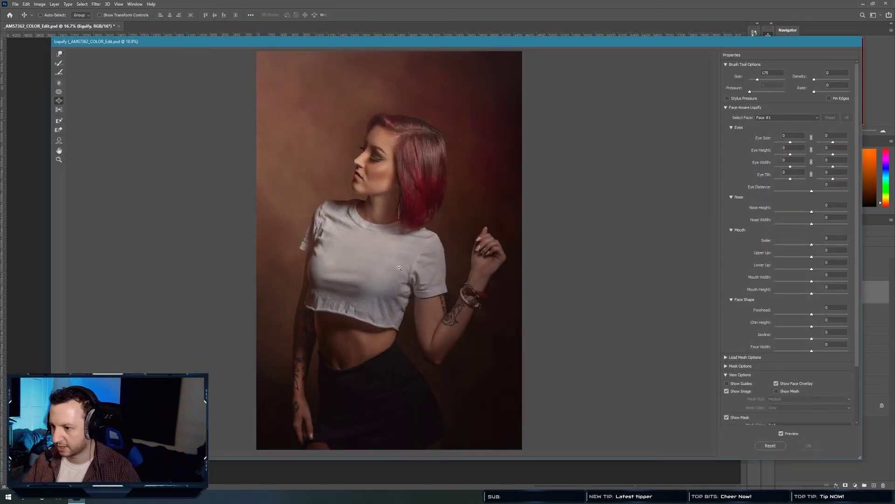
key("bracketright")
key("bracketright")
key("bracketright")
key("bracketright")
key("bracketright")
key("bracketright")
key("bracketright")
key("bracketright")
key("bracketright")
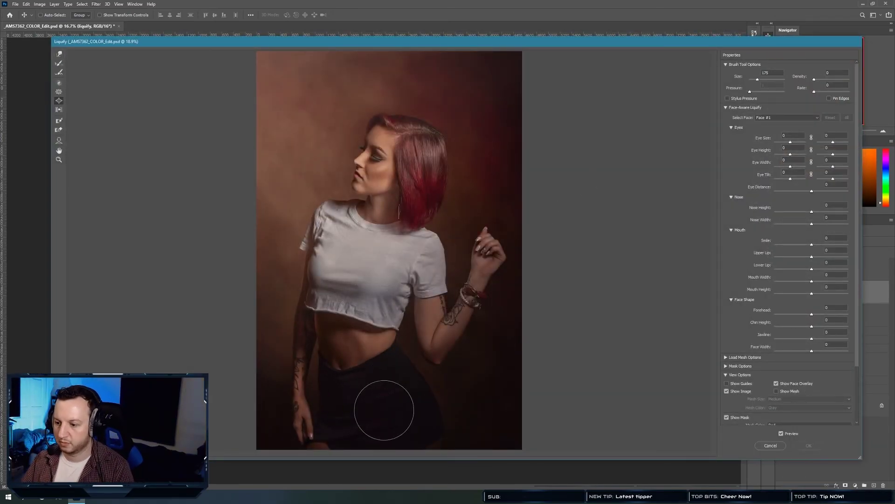
left_click_drag(329, 433, 321, 433)
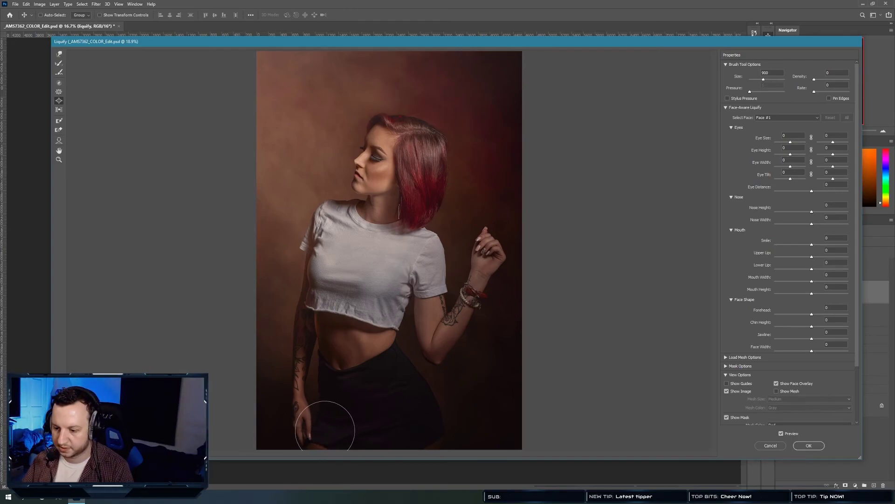
key("alt")
key("ctrl+alt+z")
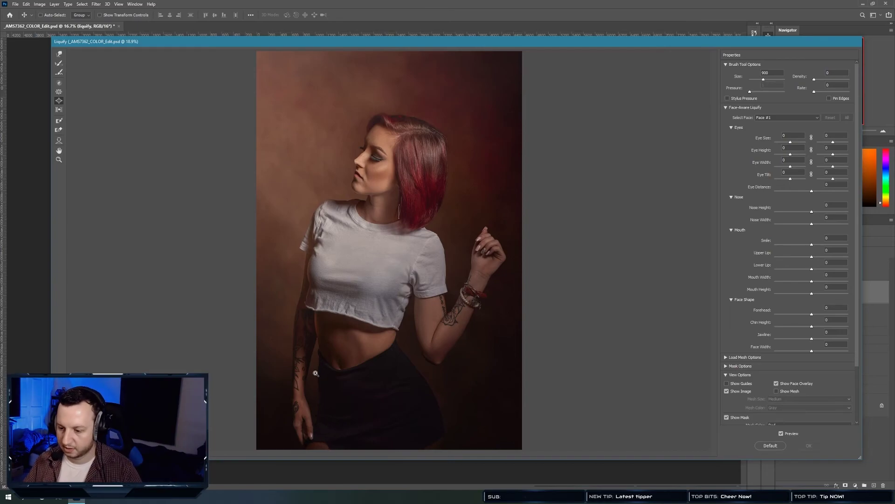
Using the Forward Warp tool with a large brush, nudge the lowered hand and the adjoining hip slightly upward.
left_click(59, 53)
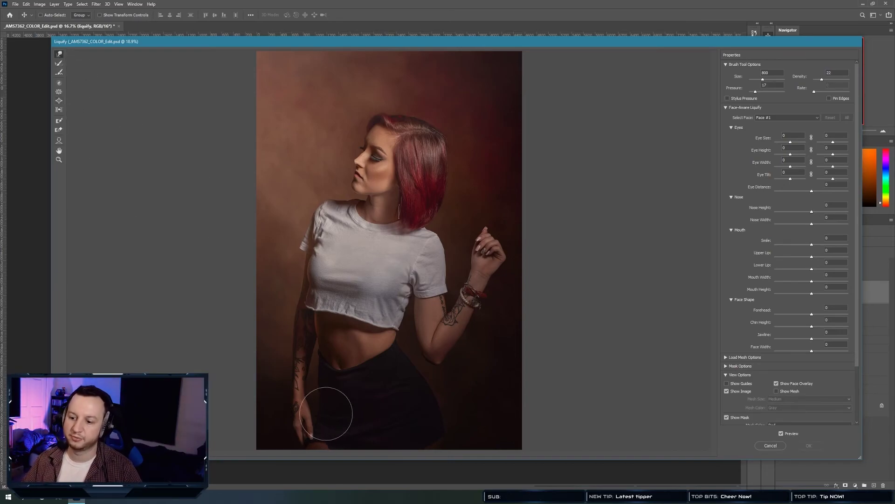
left_click_drag(320, 431, 323, 436)
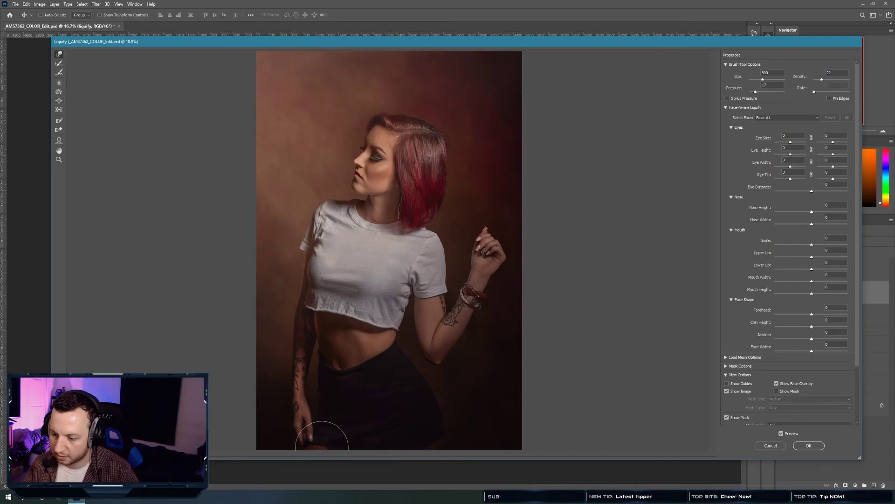
key("alt+space")
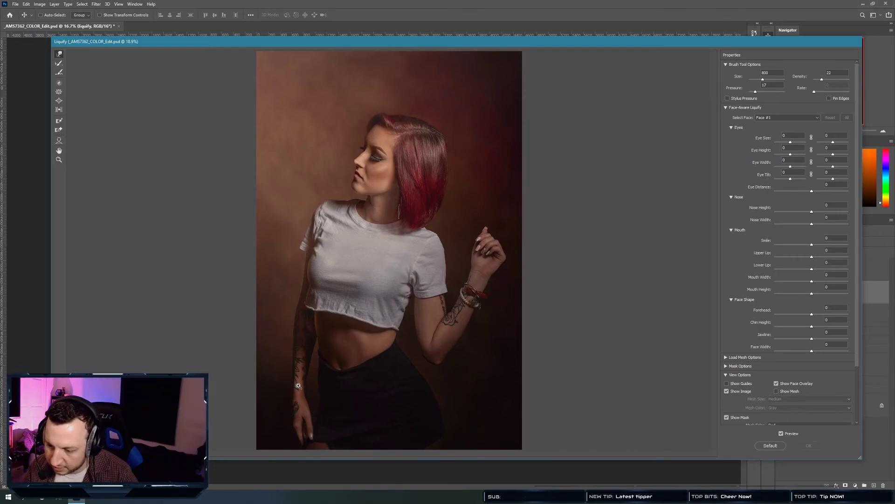
key("bracketright")
key("bracketright")
key("bracketright")
key("bracketright")
key("bracketright")
key("bracketright")
key("bracketright")
key("bracketright")
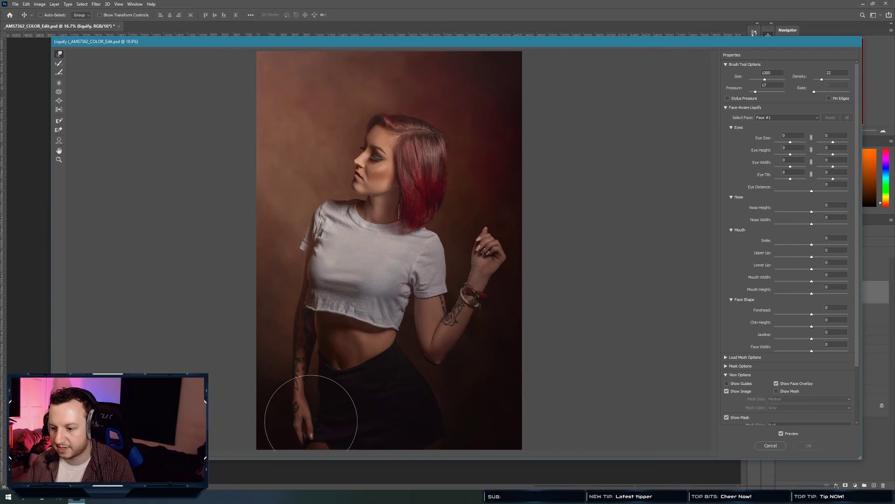
left_click_drag(304, 424, 304, 412)
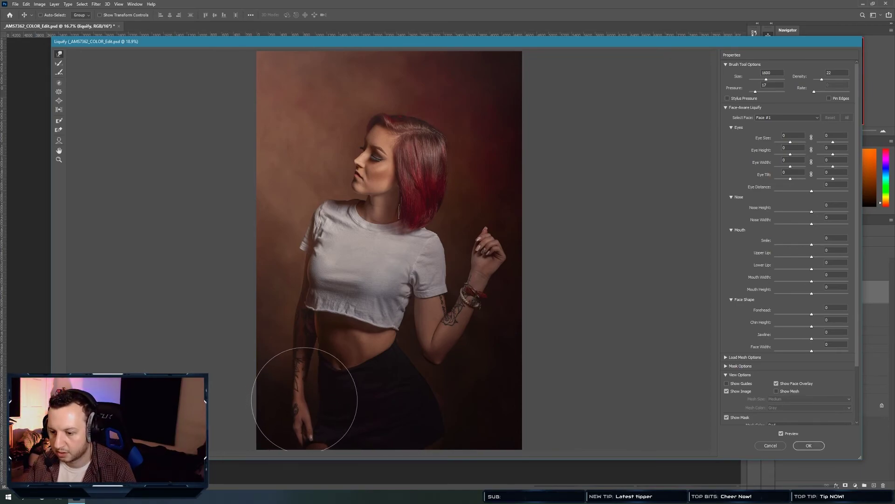
Refine the contour around the lowered hand and skirt edge with Forward Warp, using brush sizes from 350 to 1300.
key("bracketleft")
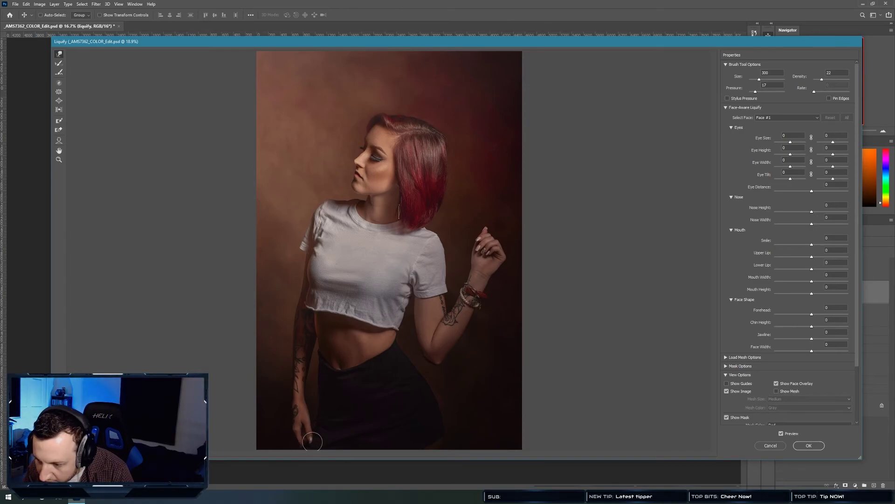
key("bracketright")
key("bracketright")
key("bracketright")
key("bracketright")
key("bracketright")
key("bracketright")
key("bracketright")
key("bracketright")
key("bracketright")
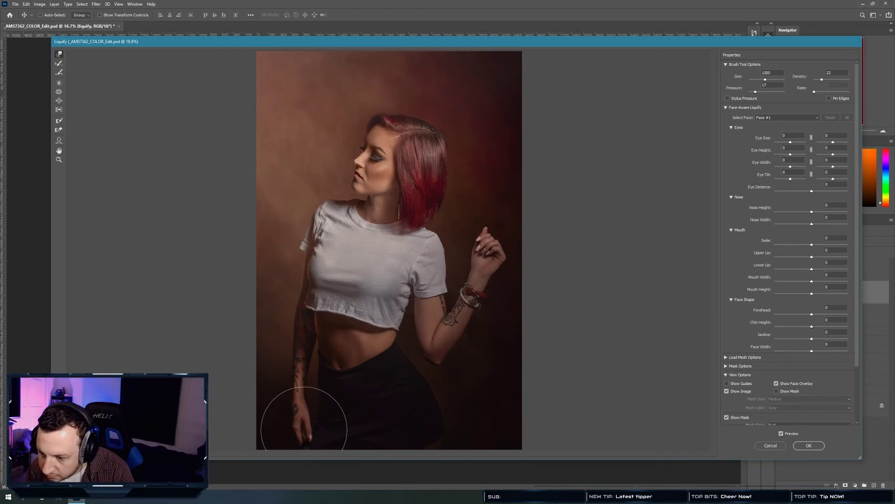
Reshape the skirt's lower edge on the raised-arm side with Forward Warp at a brush size of 700.
key("bracketleft")
key("bracketleft")
key("bracketleft")
key("bracketleft")
key("bracketleft")
key("bracketleft")
key("bracketleft")
key("bracketleft")
key("bracketleft")
key("bracketleft")
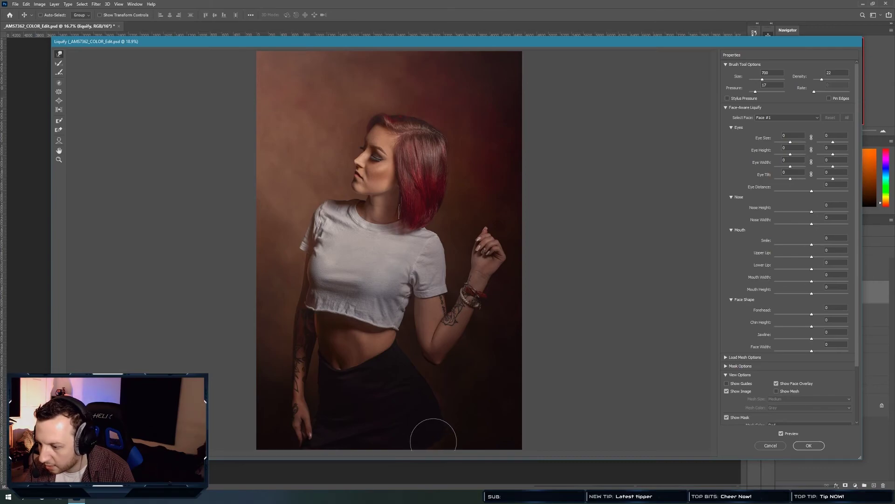
key("bracketright")
key("bracketright")
key("bracketright")
key("bracketright")
key("bracketright")
key("bracketright")
key("bracketright")
key("bracketright")
key("bracketright")
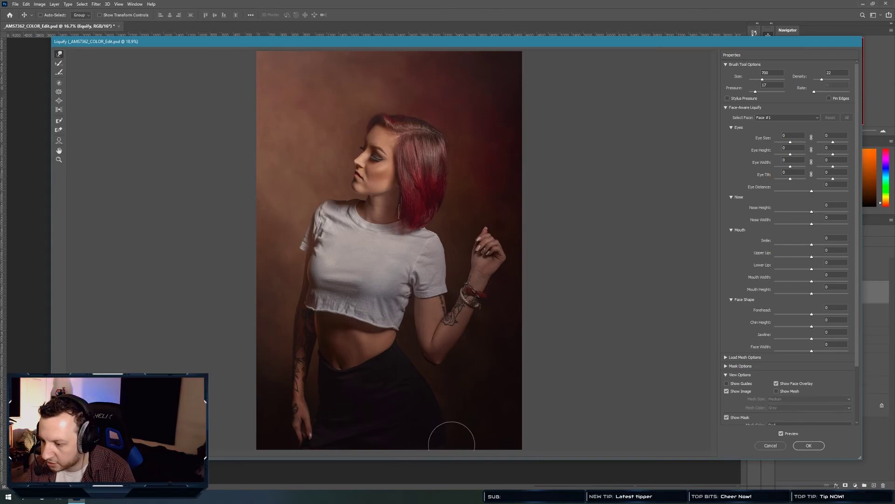
Refine the shirt sleeve and upper part of the raised arm with Forward Warp, using brush sizes from 1100 down to 800.
key("bracketright")
key("bracketright")
key("bracketright")
key("bracketright")
key("bracketright")
key("bracketright")
key("bracketright")
key("bracketright")
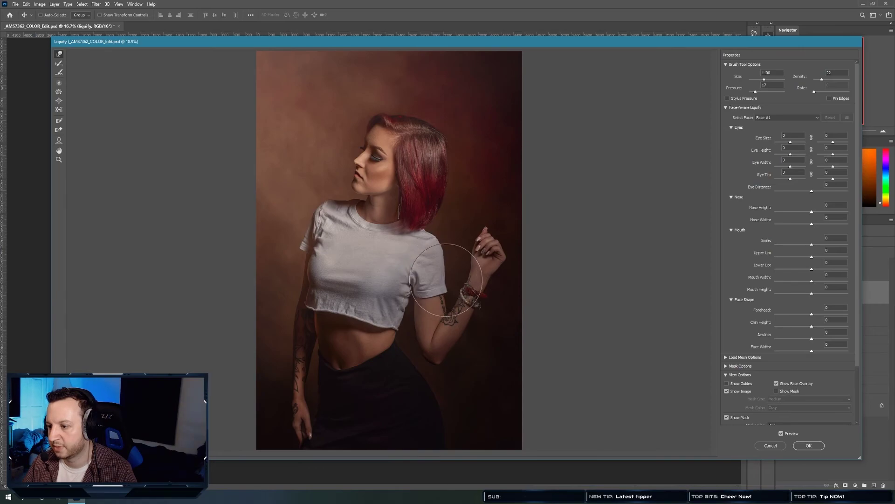
key("bracketleft")
key("bracketleft")
key("bracketleft")
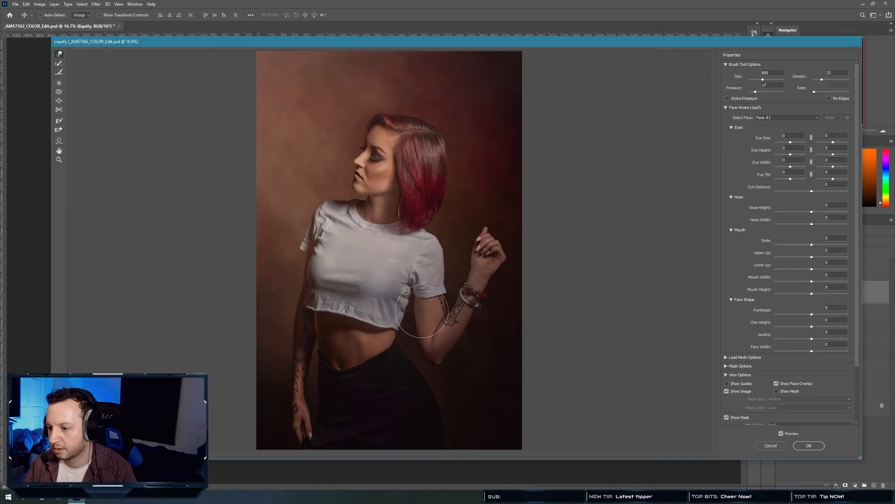
key("bracketright")
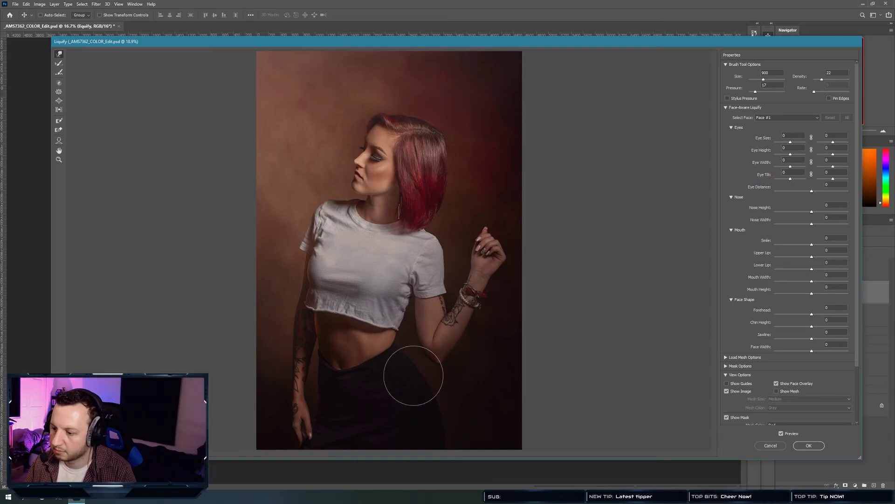
Smooth the shoulder below the chin and add volume to the hair with Forward Warp at brush sizes of 400 to 800.
key("bracketright")
key("bracketright")
key("bracketleft")
key("bracketleft")
key("bracketleft")
key("bracketleft")
key("bracketleft")
key("bracketleft")
key("bracketleft")
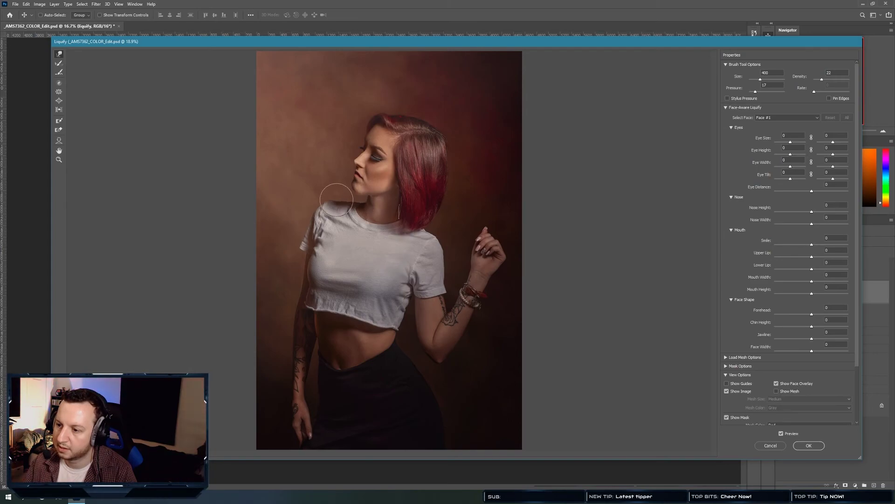
key("bracketright")
key("bracketright")
key("bracketright")
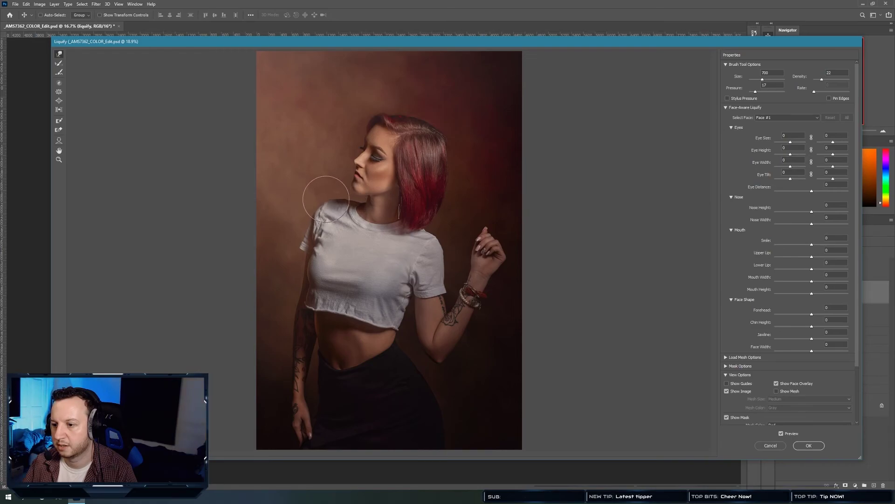
key("bracketright")
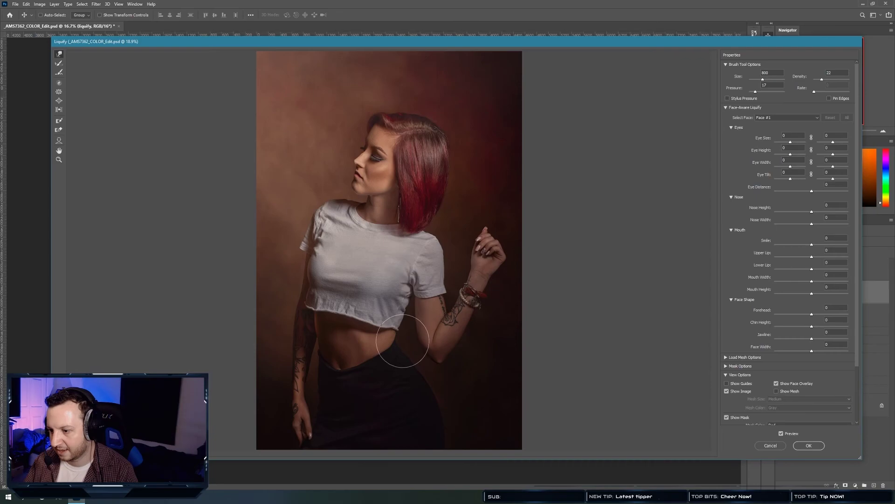
Toggle the Liquify preview repeatedly to compare the original and reshaped figure.
left_click(781, 434)
left_click(783, 434)
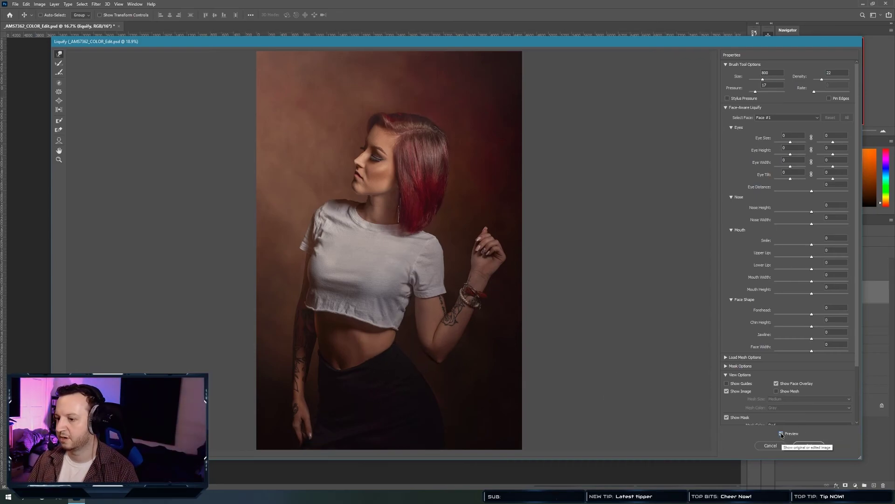
left_click(782, 434)
left_click(782, 434)
left_click(782, 434)
left_click(782, 434)
left_click(782, 434)
left_click(782, 432)
Touch up the hair at the crown with brush sizes from 1200 down to 600 and apply the Liquify changes.
key("bracketright")
key("bracketright")
key("bracketright")
key("bracketright")
key("bracketleft")
key("bracketleft")
key("bracketleft")
key("bracketleft")
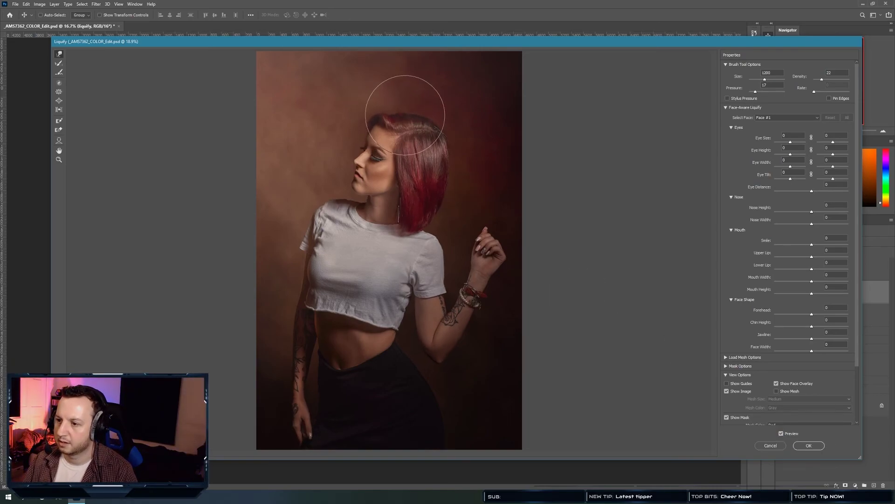
key("bracketleft")
key("bracketleft")
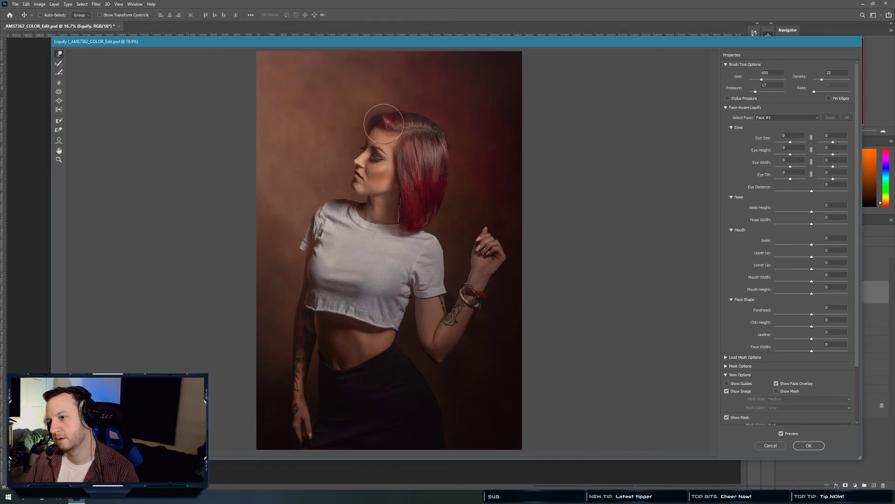
left_click(802, 445)
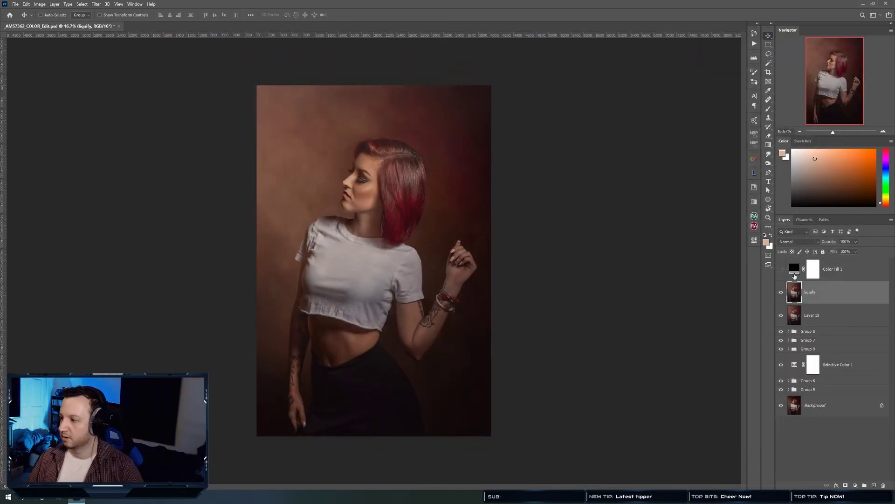
Toggle the liquify layer's visibility repeatedly to compare the portrait before and after the reshaping.
key("ctrl+comma")
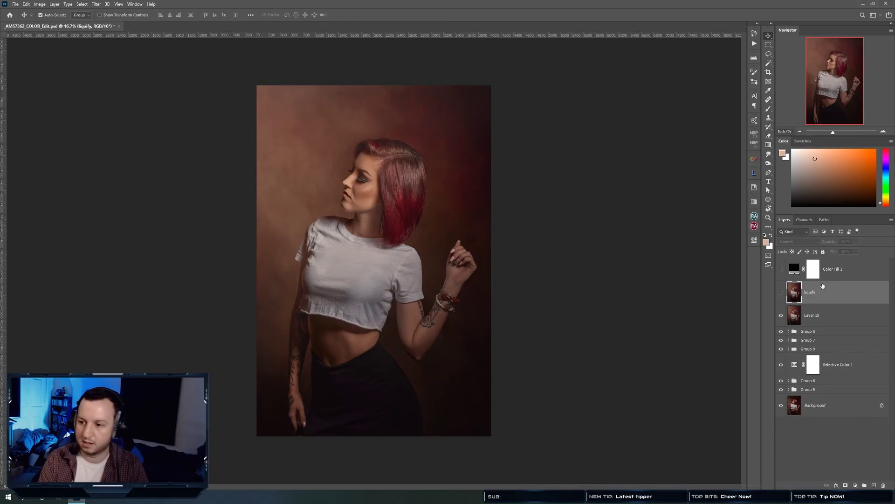
key("ctrl+comma")
key("ctrl+comma")
key("ctrl+comma")
key("ctrl+comma")
key("ctrl+comma")
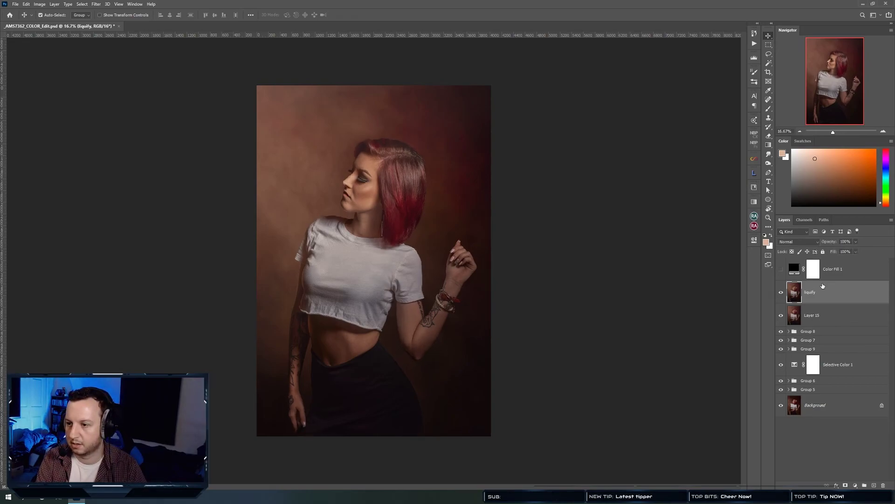
key("ctrl+comma")
key("ctrl+comma")
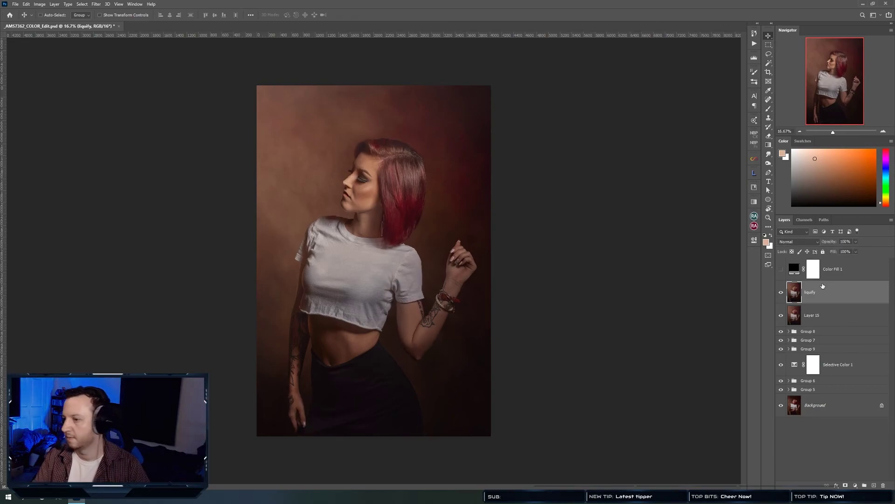
Add a Curves adjustment above the liquify layer with a gentle S-curve, raising input 176 to 190 and lowering the shadows, and invert its mask.
left_click(855, 486)
left_click(854, 400)
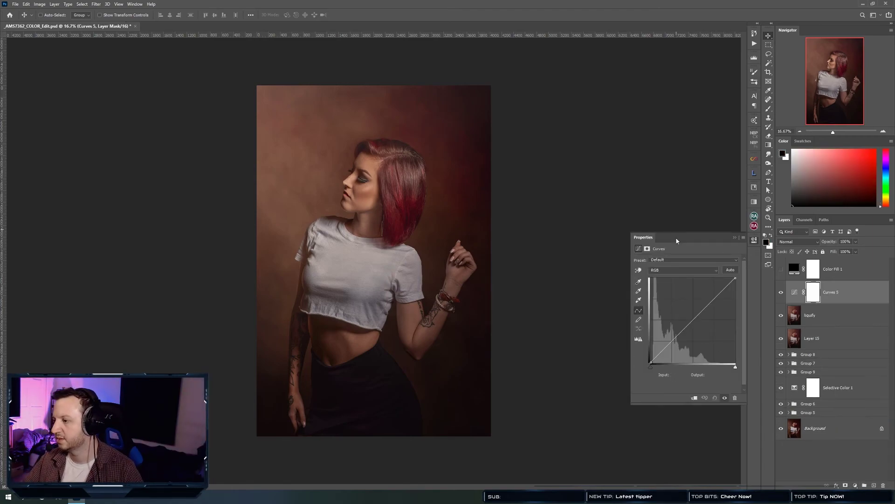
left_click_drag(710, 301, 709, 299)
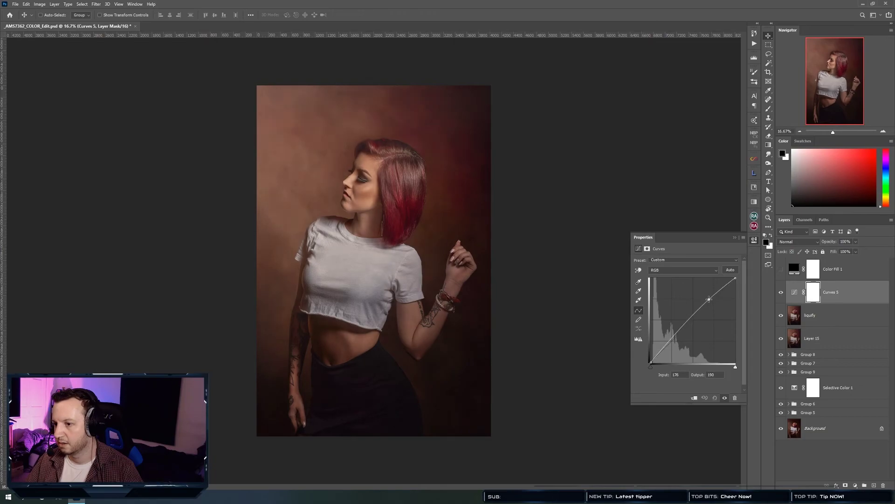
left_click_drag(669, 340, 672, 344)
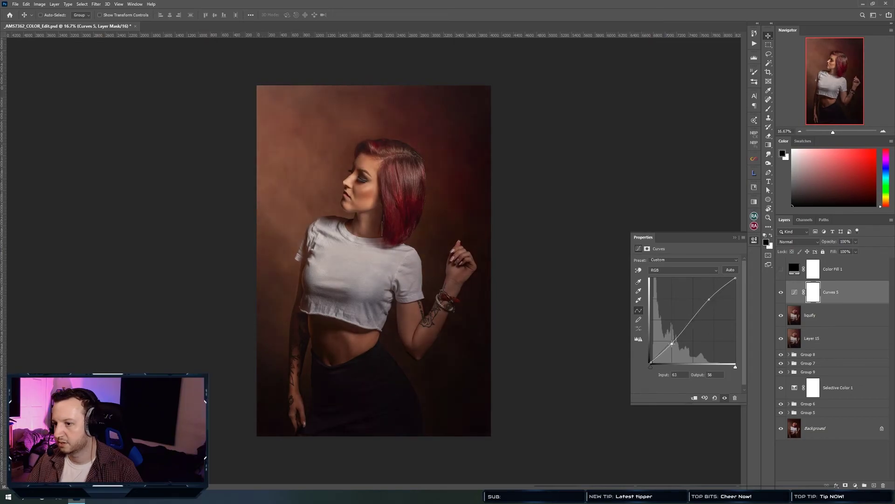
left_click(754, 240)
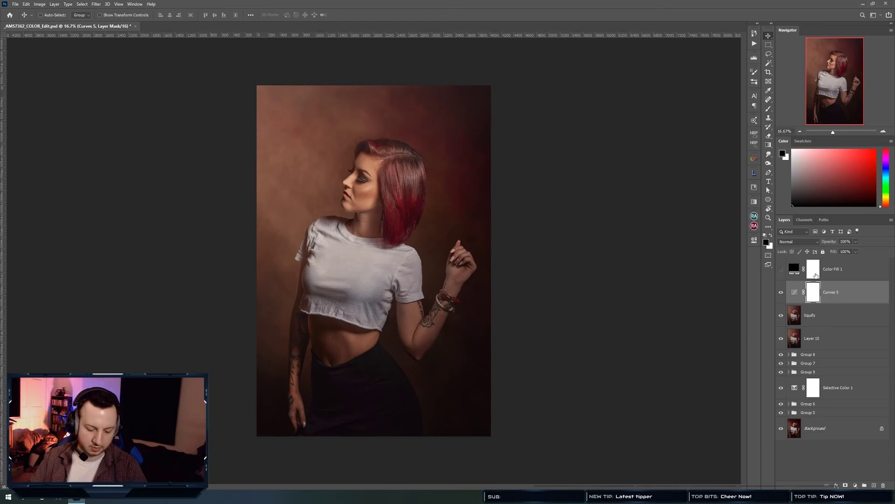
key("ctrl+i")
Choose a soft round brush with 0% hardness from General Brushes, shrink it for face work and make white the foreground colour.
key("b")
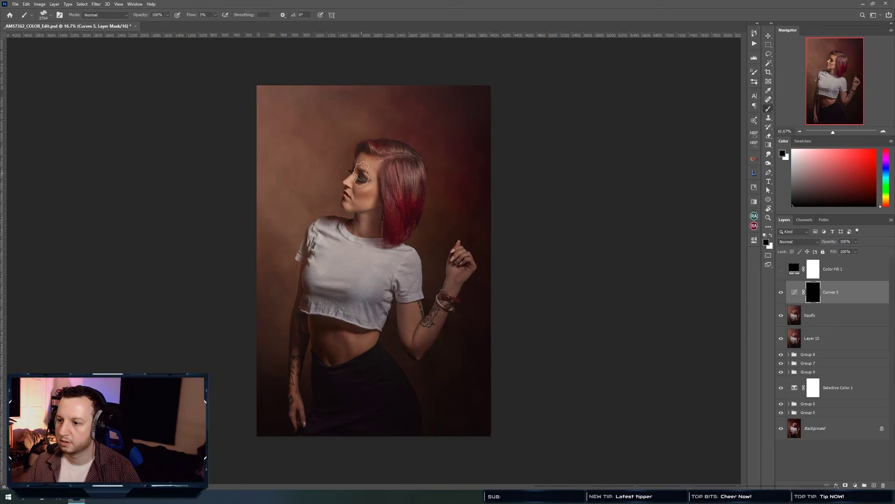
left_click(753, 83)
left_click(618, 124)
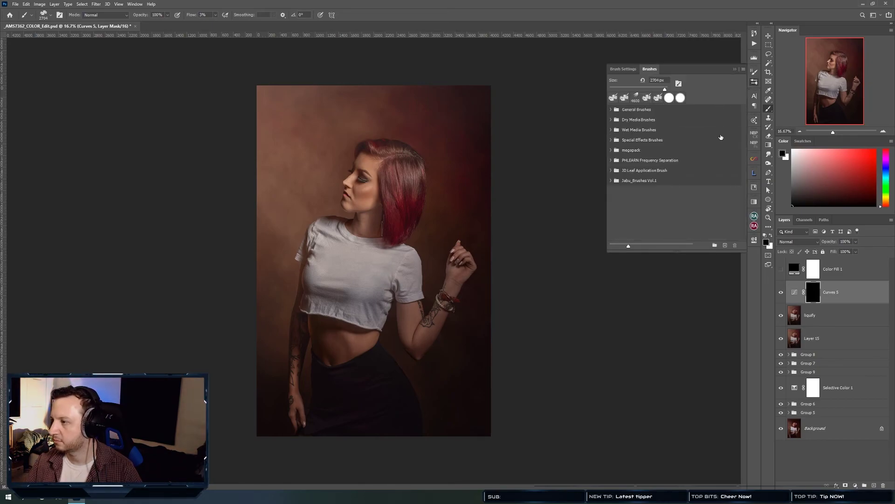
left_click(611, 109)
left_click(634, 141)
right_click(361, 191, "alt")
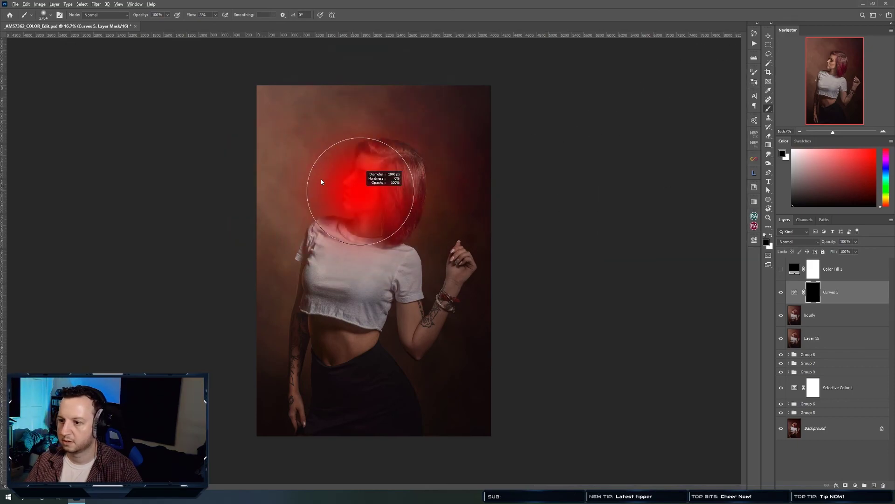
key("x")
key("c")
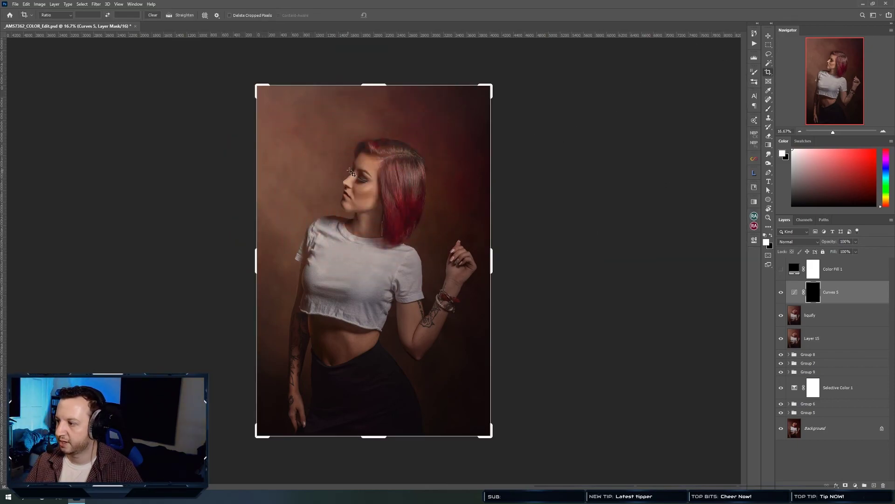
left_click(347, 196)
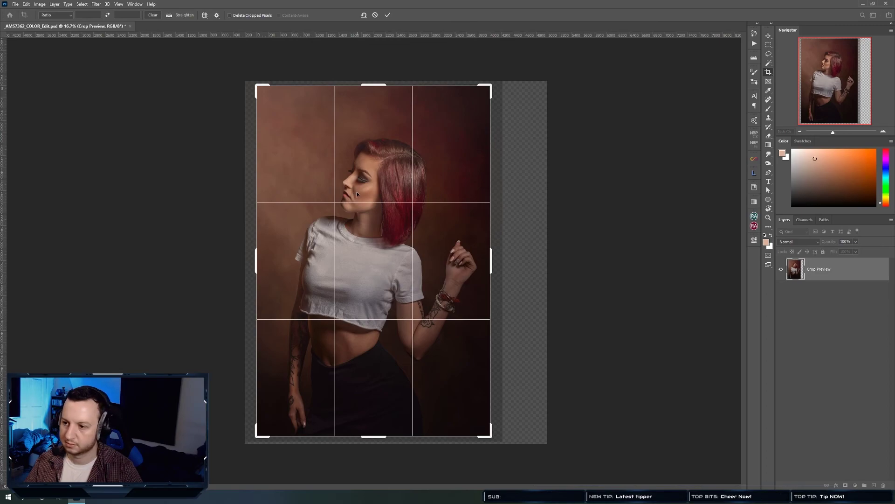
key("Escape")
key("b")
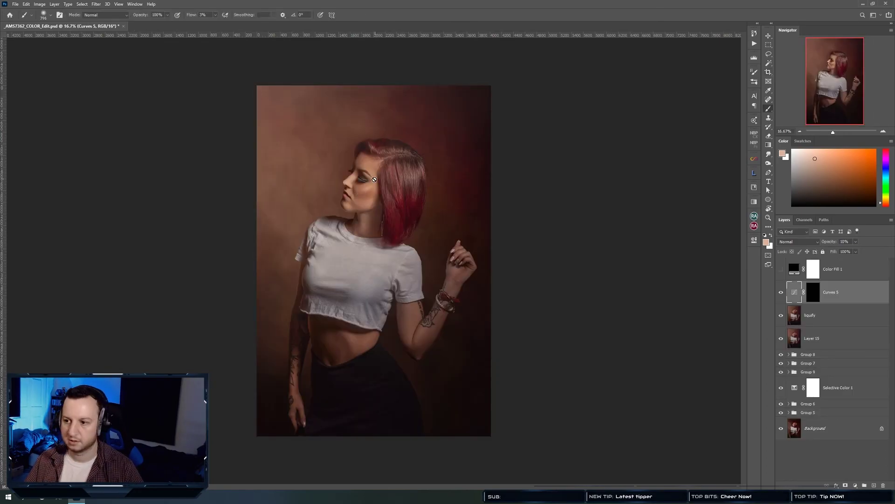
Paint the contrast in over the face on the Curves 5 mask with white at 3% flow.
left_click(813, 293)
key("d")
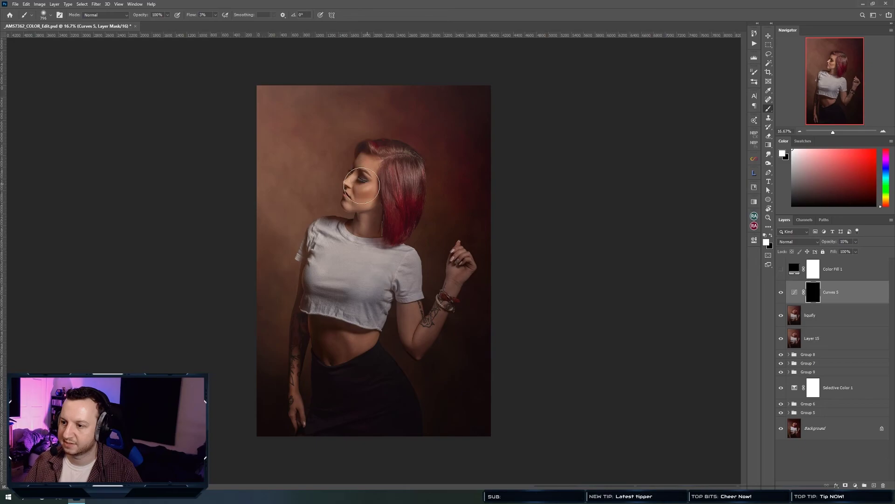
mouse_move(359, 191)
left_mouse_down()
mouse_move(362, 205)
mouse_move(368, 168)
mouse_move(353, 211)
left_mouse_up()
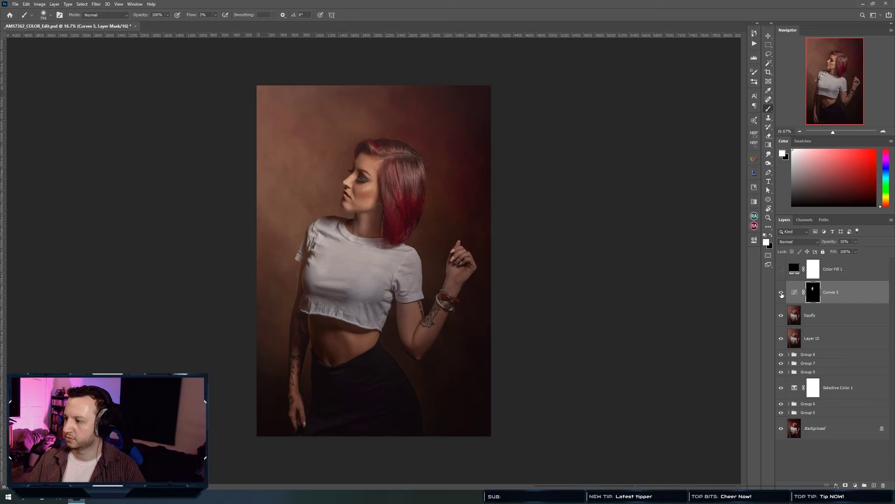
Toggle the Curves 5 layer's visibility repeatedly to compare the face with and without the added contrast.
scroll(329, 170, "up", 5)
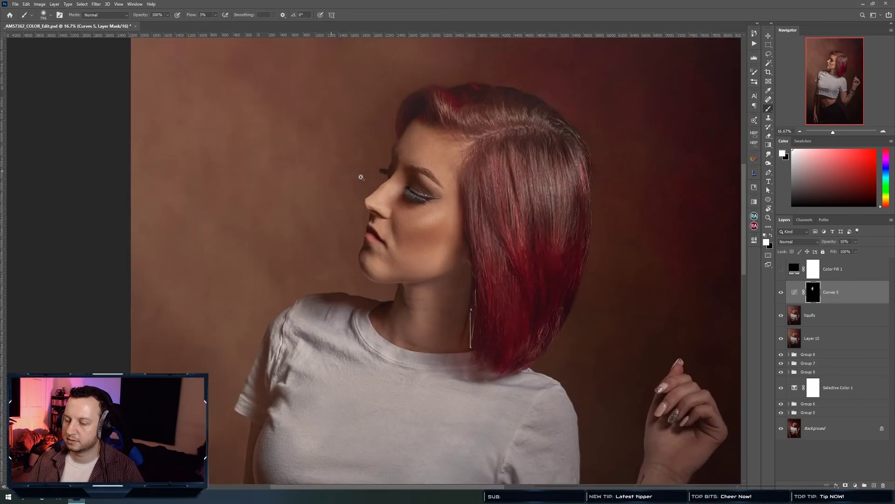
left_click(782, 293)
left_click(782, 294)
left_click(781, 293)
left_click(782, 294)
left_click(782, 294)
left_click(781, 294)
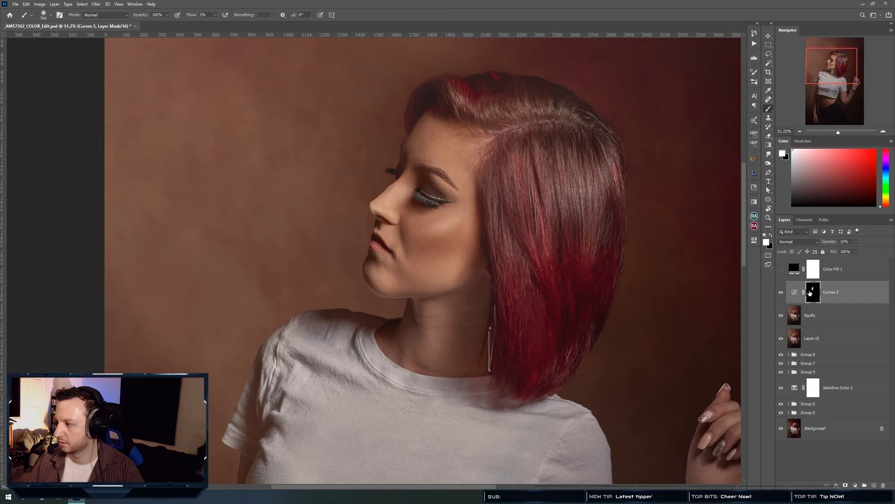
Set the Curves 5 layer's opacity to 100% and check its effect on the whole portrait.
left_click_drag(856, 250, 886, 251)
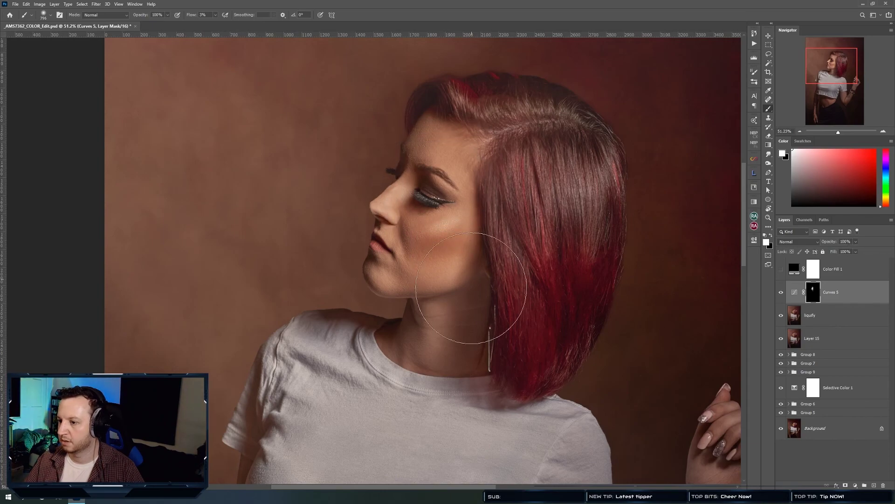
key("v")
scroll(457, 291, "down", 4)
scroll(367, 210, "up", 1)
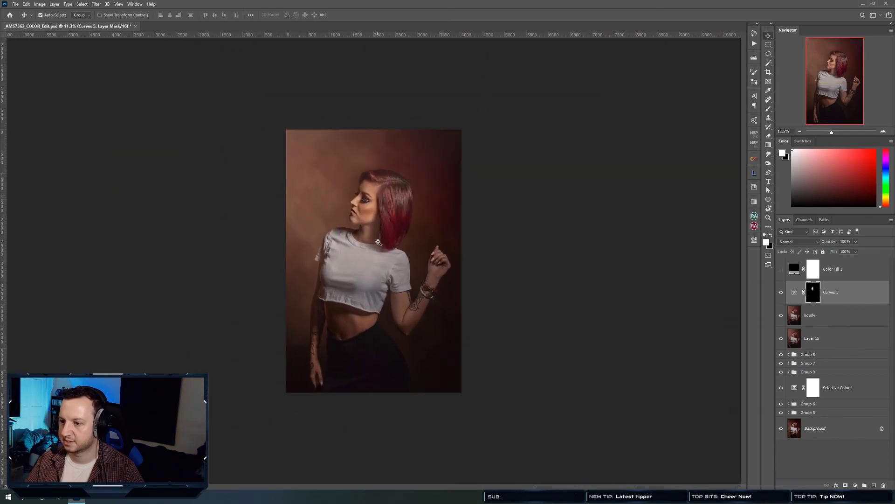
key("b")
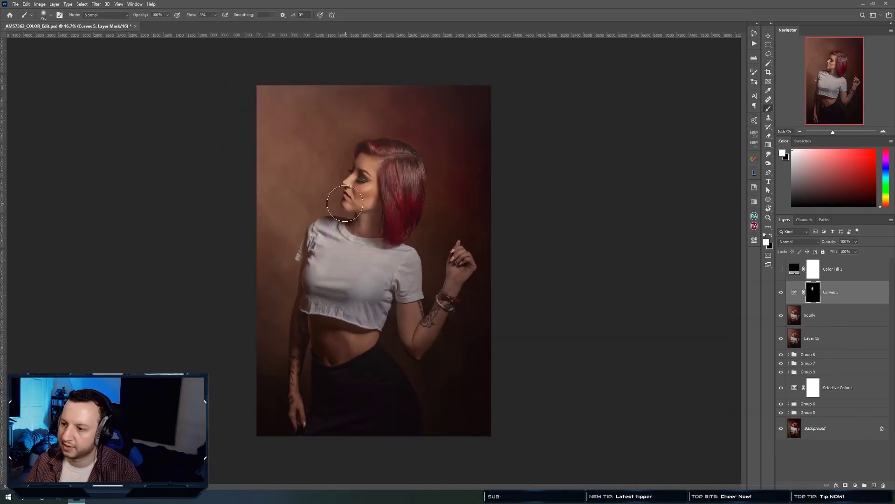
key("v")
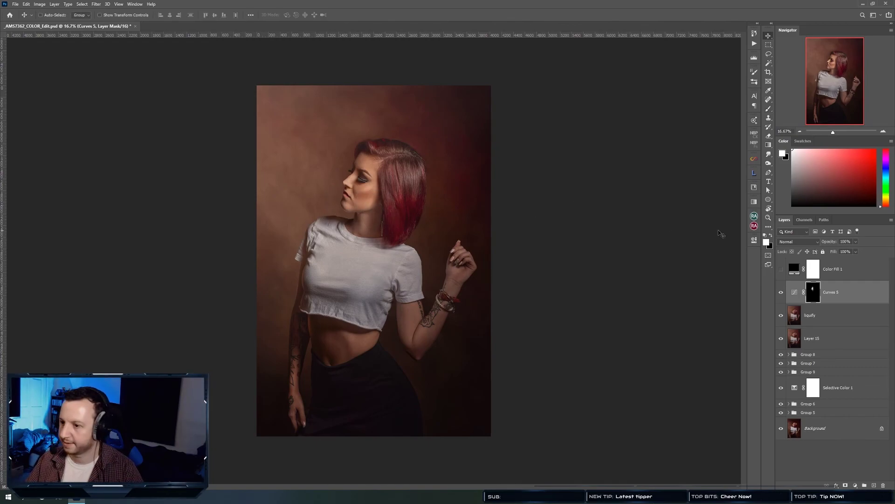
left_click(781, 292)
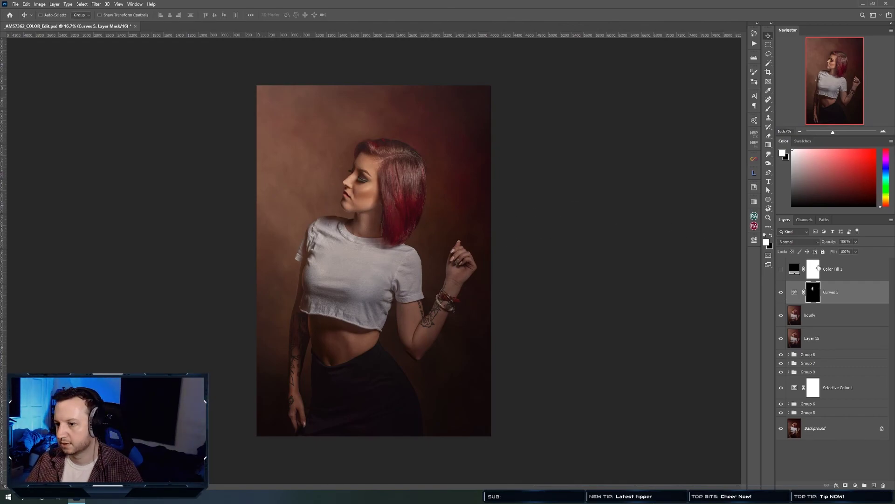
Switch the Curves 5 layer to Luminosity blending and set its opacity to 22%.
left_click(798, 241)
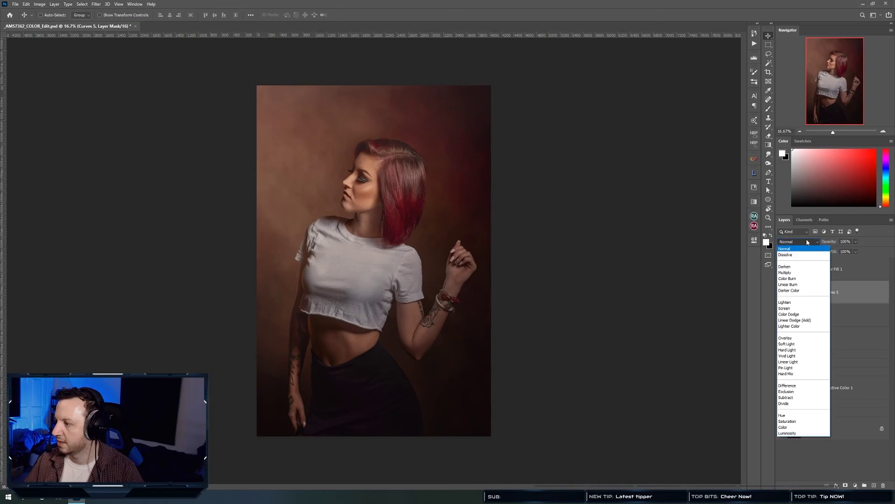
left_click(807, 433)
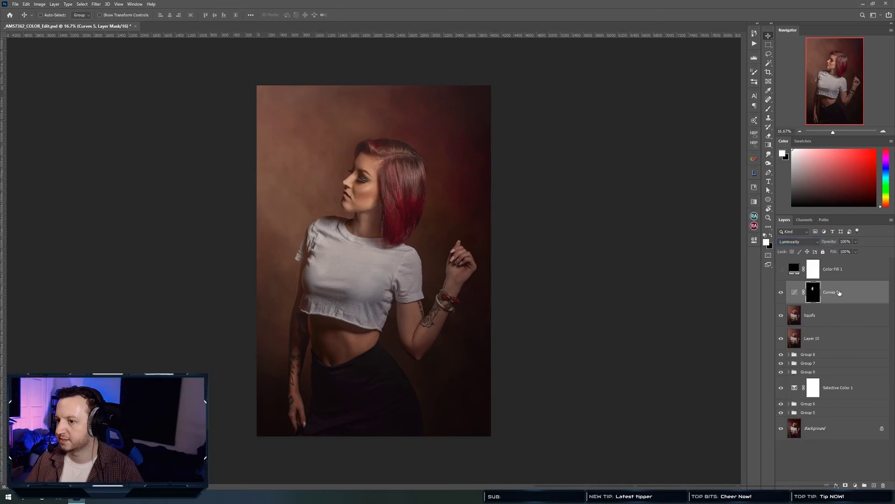
left_click(794, 292)
left_click(777, 292)
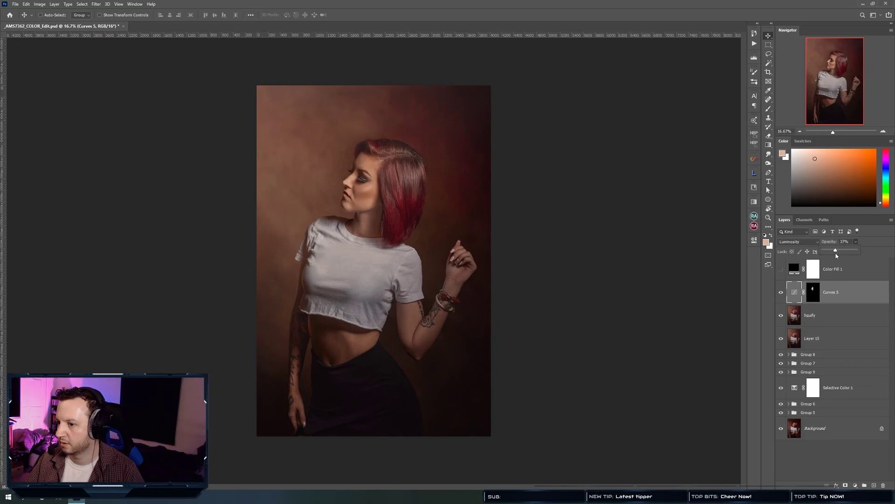
left_click(793, 258)
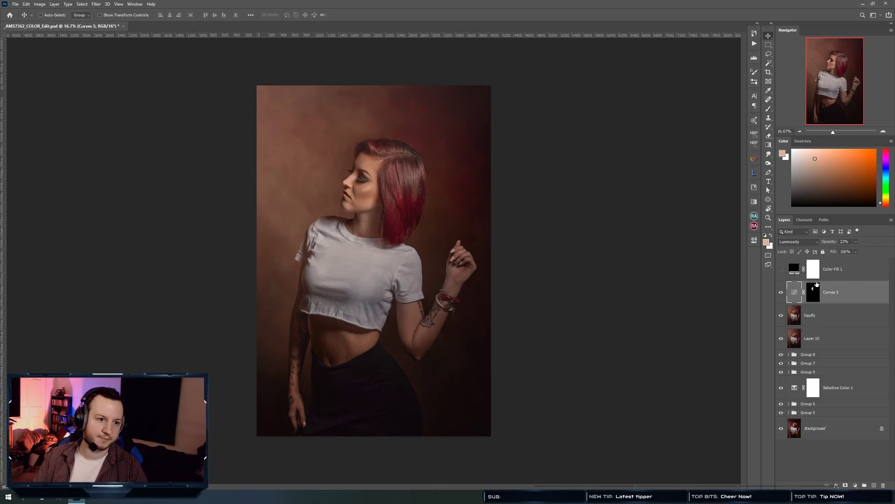
Compare the portrait repeatedly with the Curves 5 layer hidden and shown.
key("ctrl+comma")
key("ctrl+comma")
key("ctrl+comma")
key("ctrl+comma")
key("ctrl+comma")
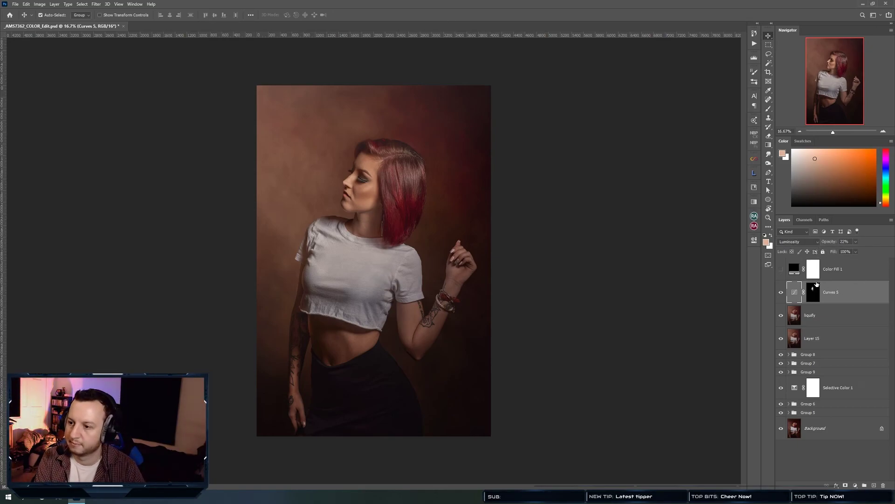
key("ctrl+comma")
key("ctrl+comma")
key("ctrl+comma")
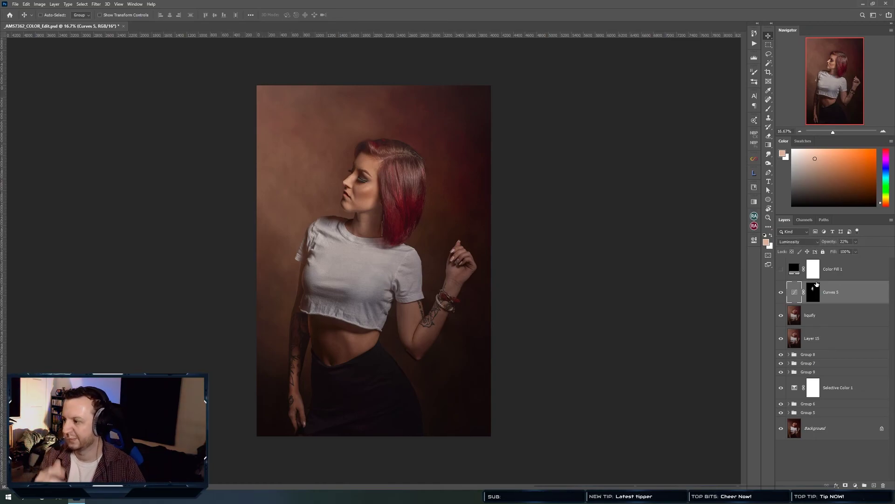
Isolate the Background layer and restore all the others several times to compare the original with the full edit.
left_click(820, 434)
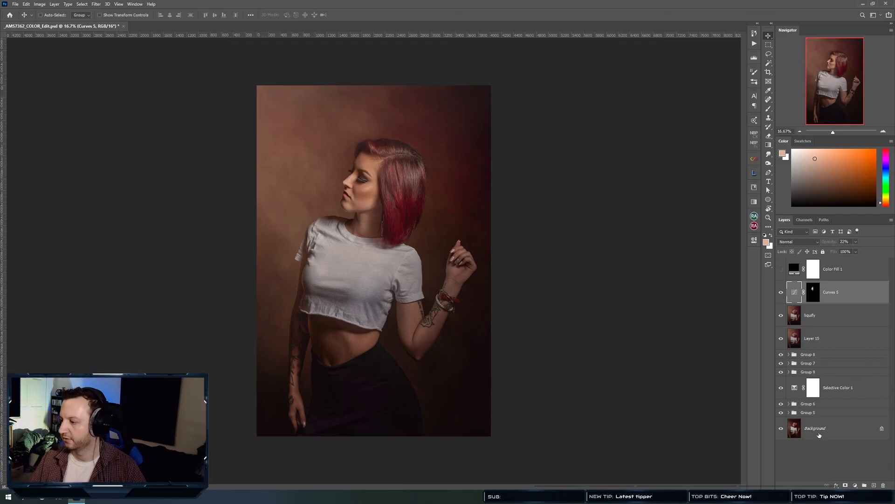
left_click(782, 428, "alt")
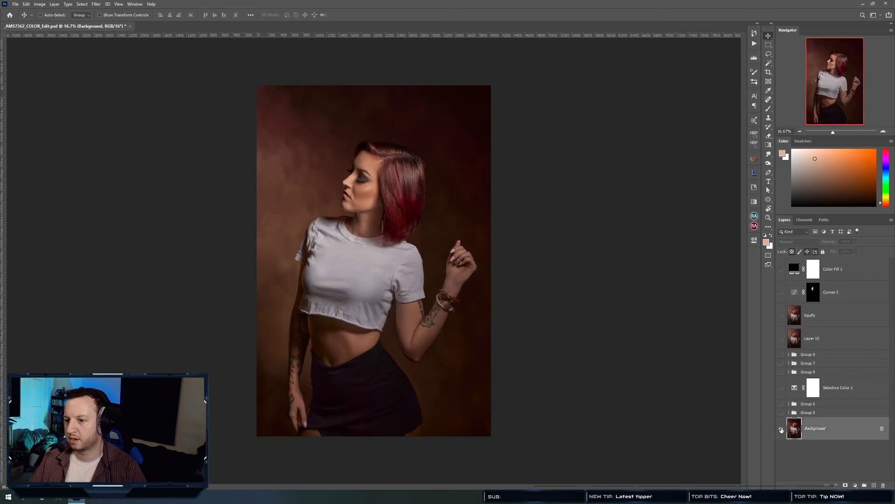
left_click(781, 429, "alt")
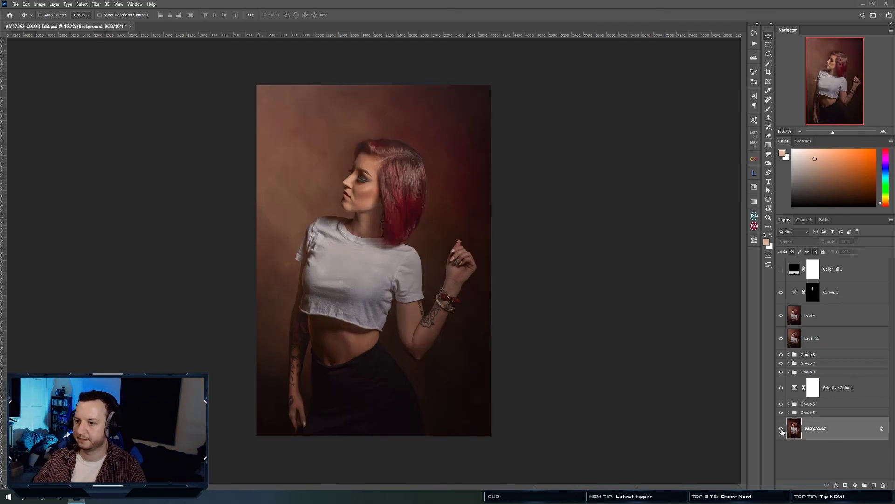
left_click(782, 429, "alt")
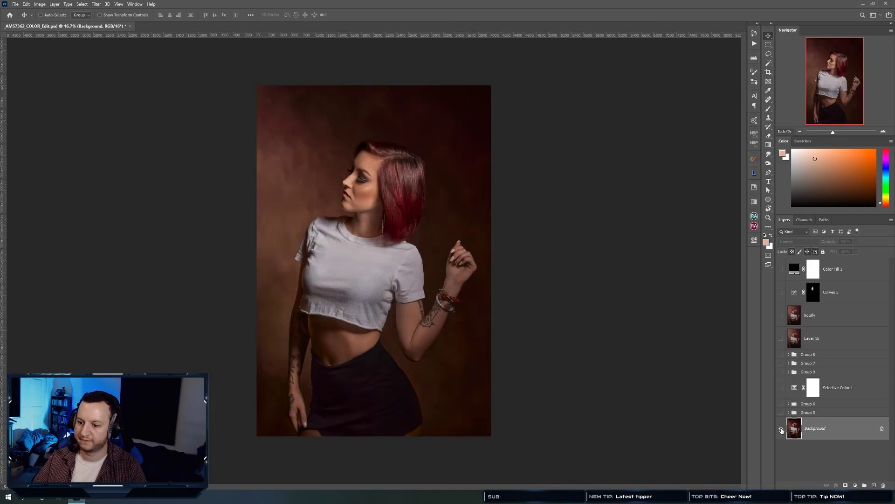
left_click(782, 429, "alt")
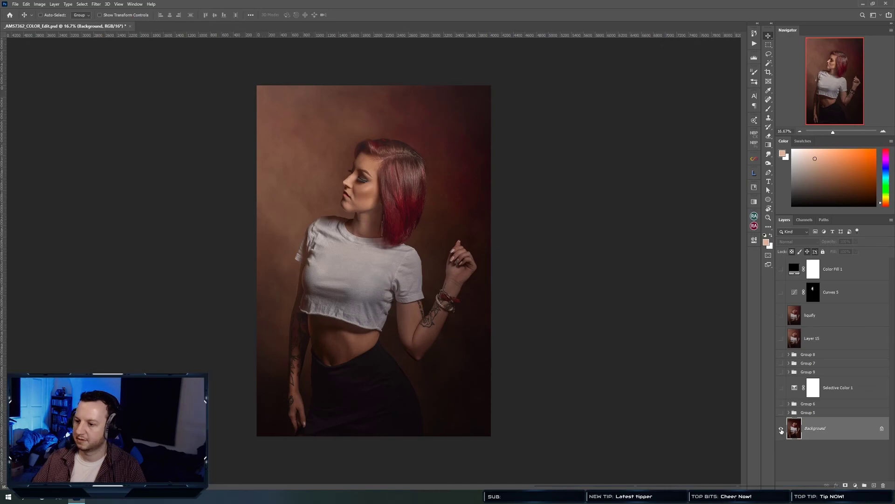
left_click(782, 429, "alt")
left_click(782, 429, "alt")
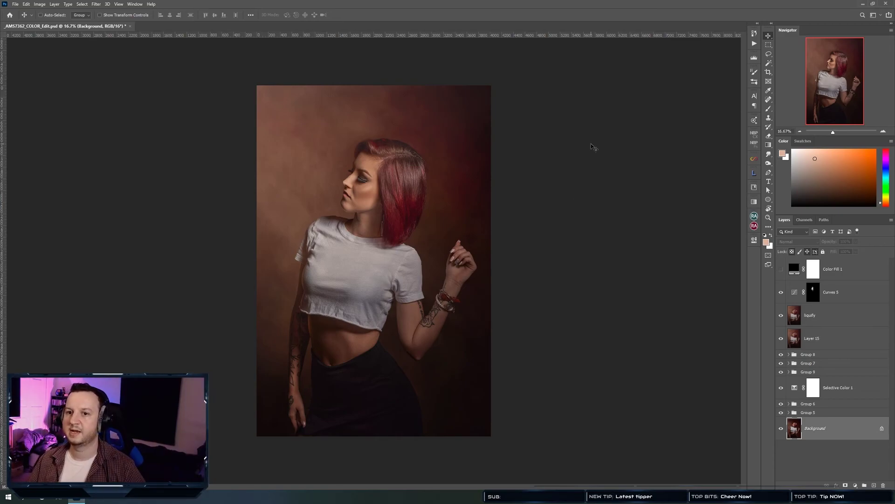
Save the edited colour document.
key("ctrl")
key("ctrl+s")
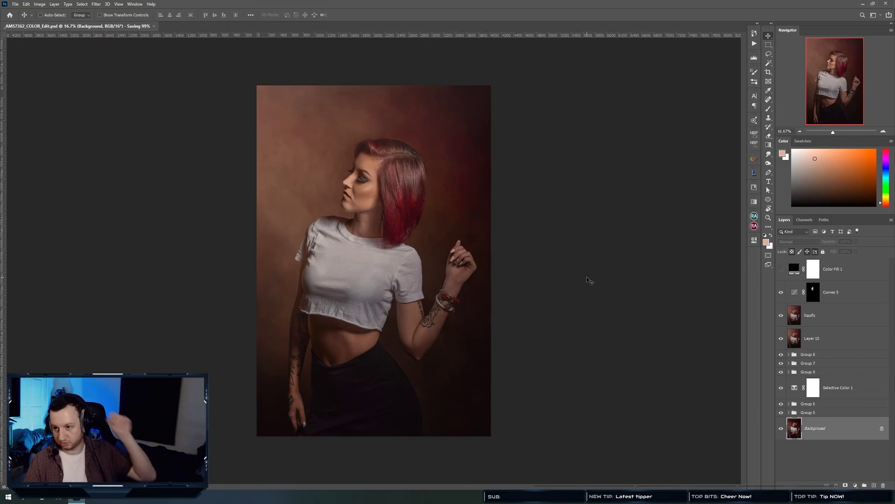
key("c")
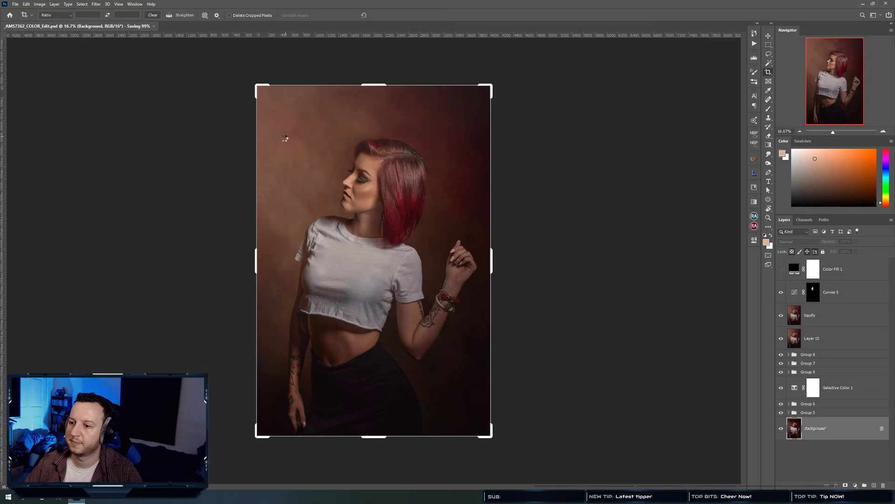
left_click(285, 138)
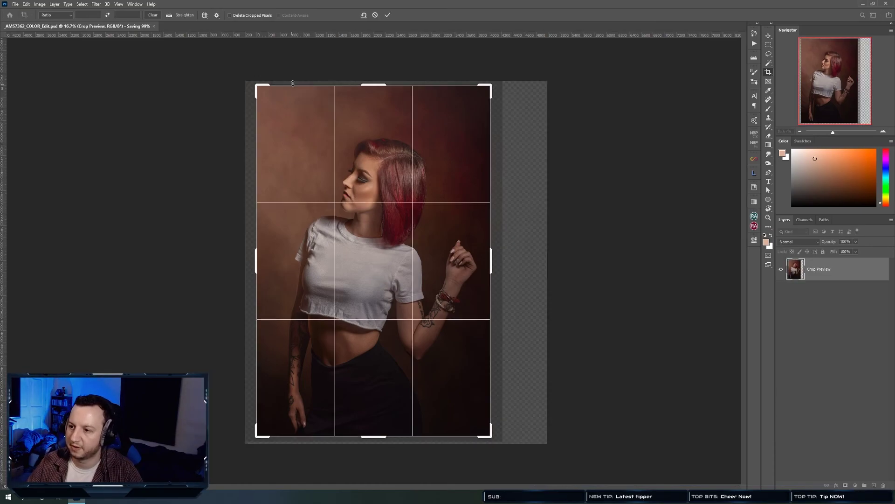
left_click_drag(255, 86, 262, 93)
left_click(387, 15)
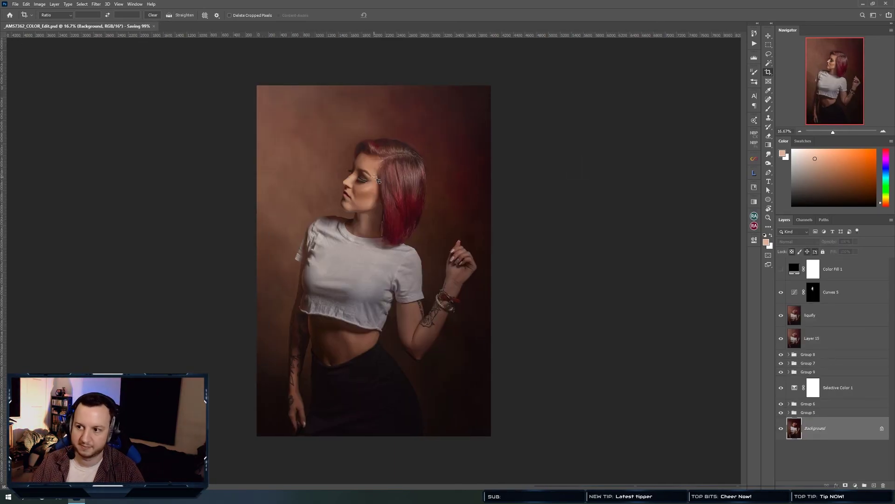
Crop the portrait to a 5:7 ratio, trimming the backdrop above the head and fitting the side edges to the image.
left_click(377, 181)
left_click(70, 18)
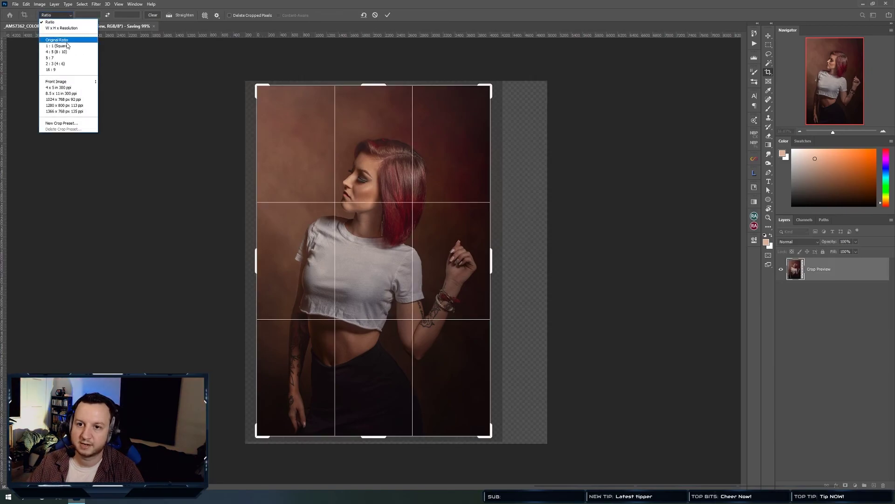
left_click(57, 56)
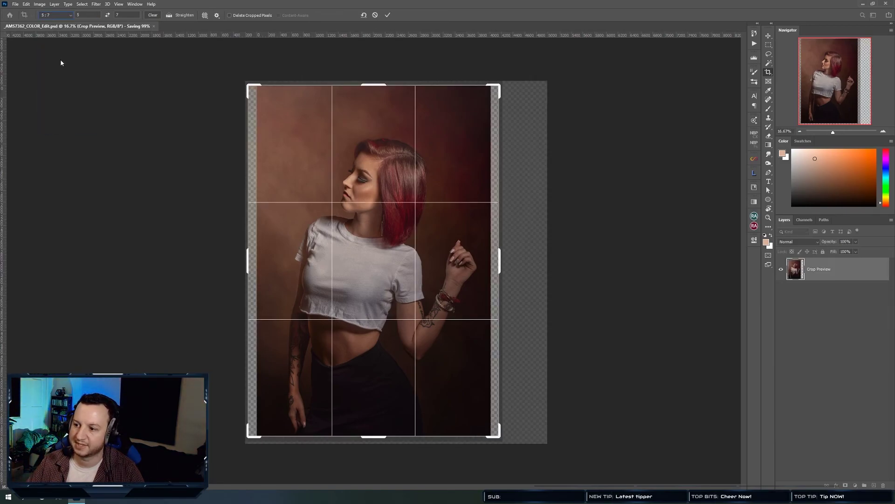
left_click_drag(498, 261, 492, 261)
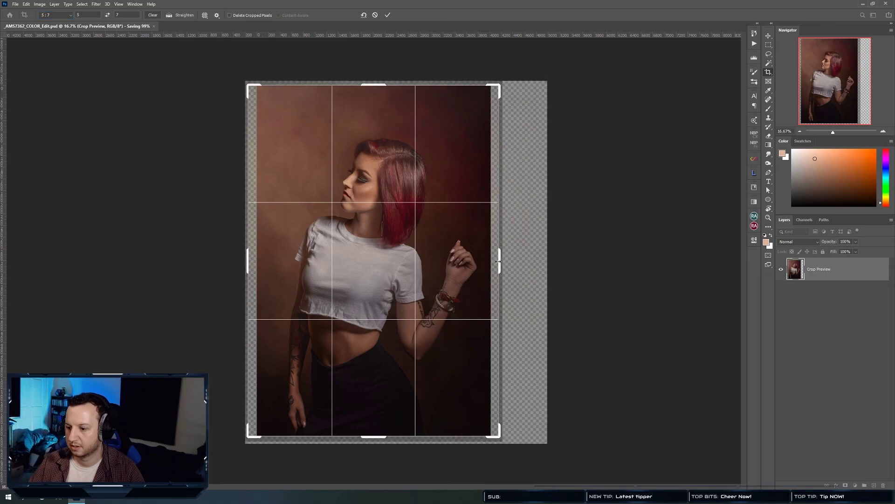
left_click_drag(256, 261, 299, 248)
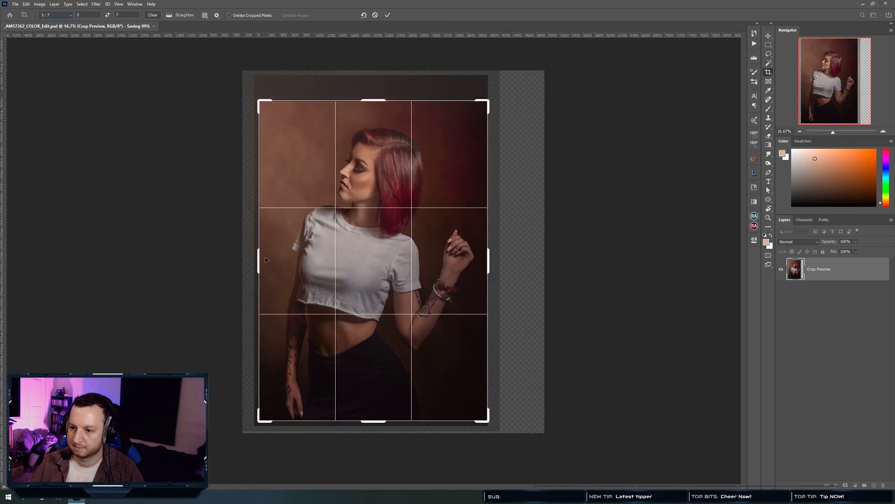
left_click(367, 94)
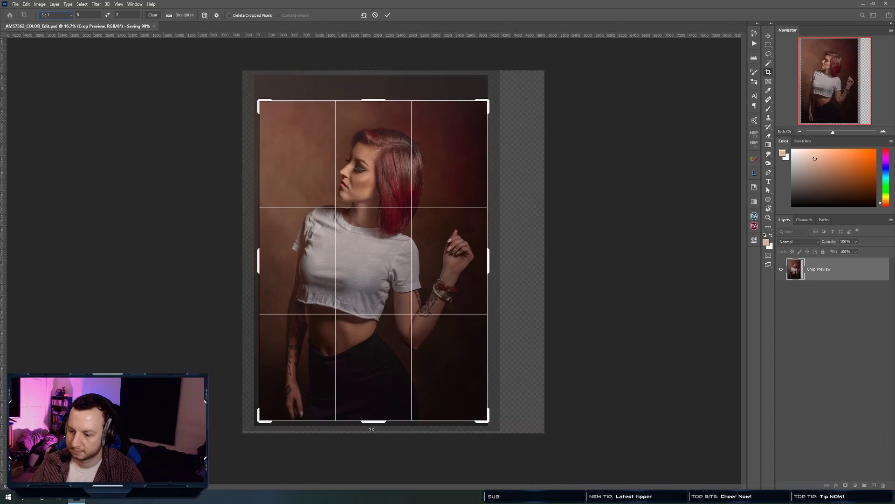
left_click_drag(371, 422, 372, 426)
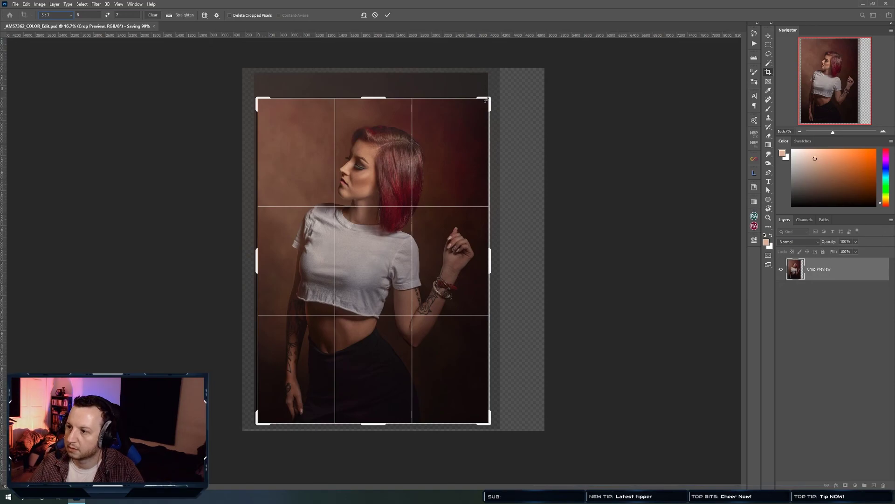
left_click_drag(488, 100, 486, 102)
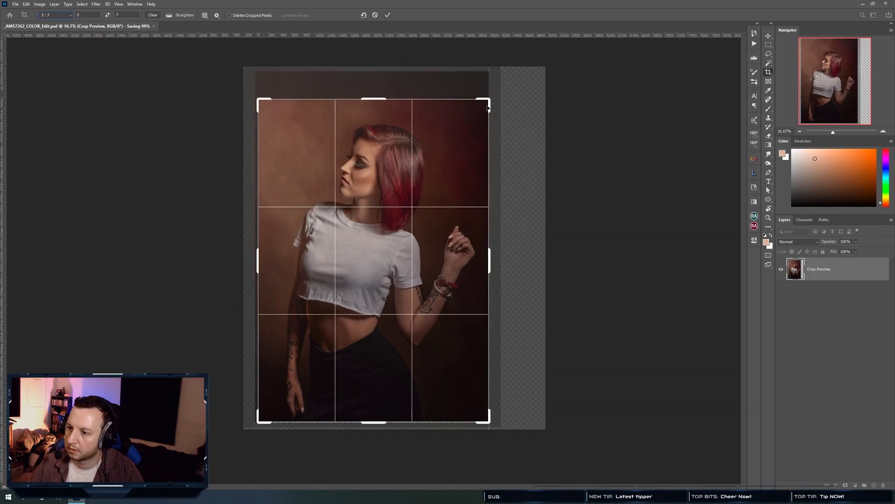
left_click(388, 15)
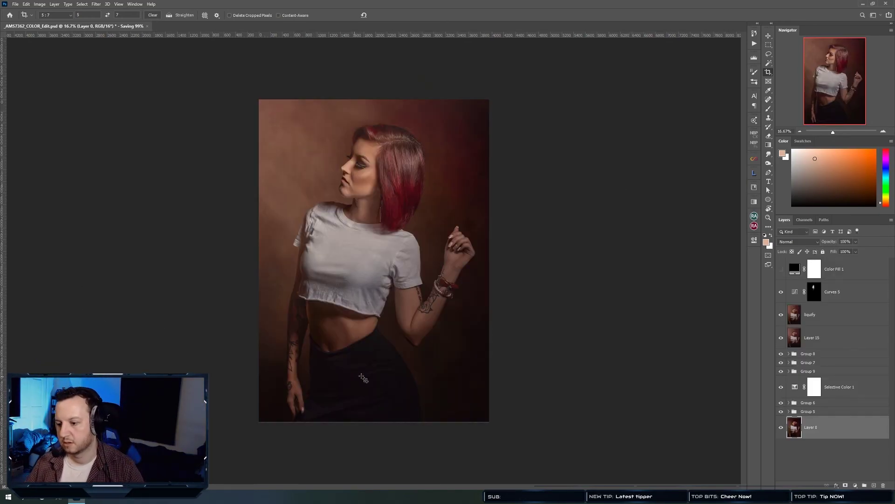
Refine the 5:7 crop by trimming a thin sliver off the bottom edge below the skirt.
left_click(354, 387)
left_click_drag(366, 423, 368, 420)
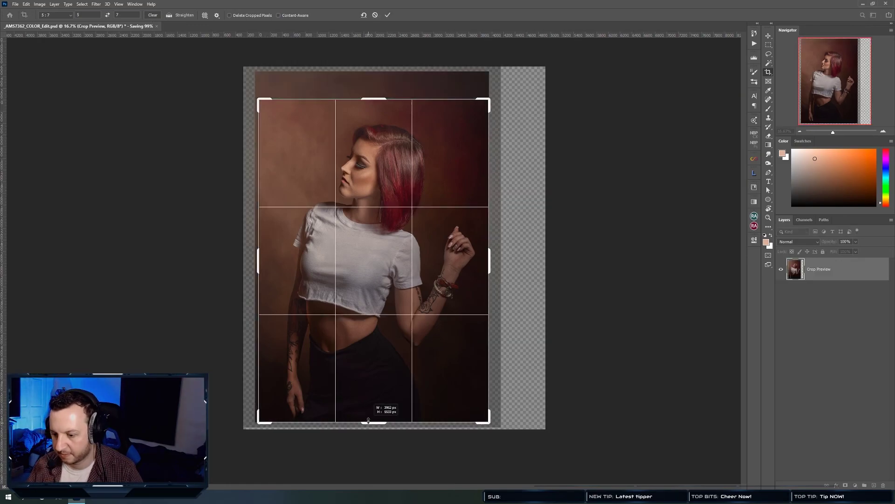
scroll(369, 419, "up", 2)
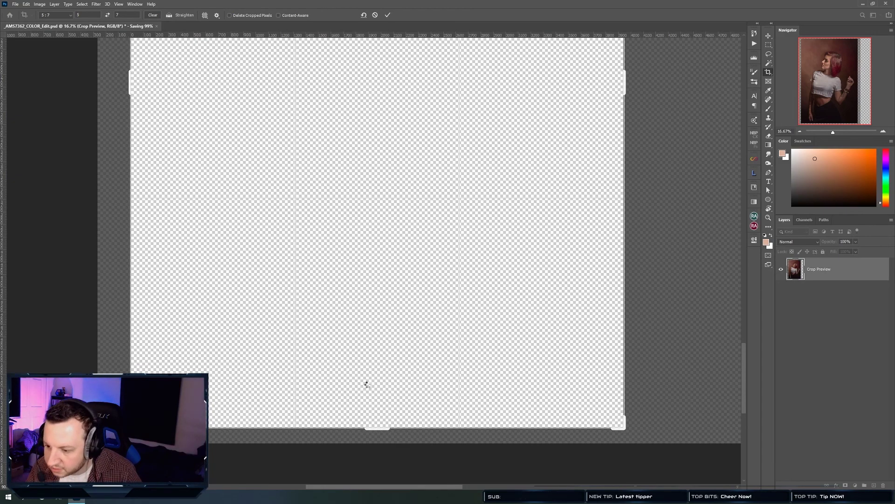
scroll(368, 394, "up", 3)
left_click_drag(375, 410, 365, 145)
scroll(366, 145, "down", 5)
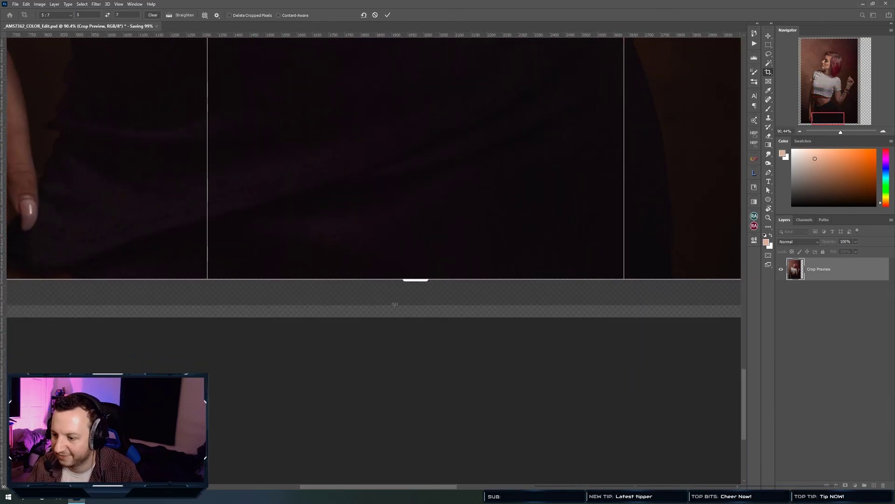
left_click_drag(414, 279, 411, 276)
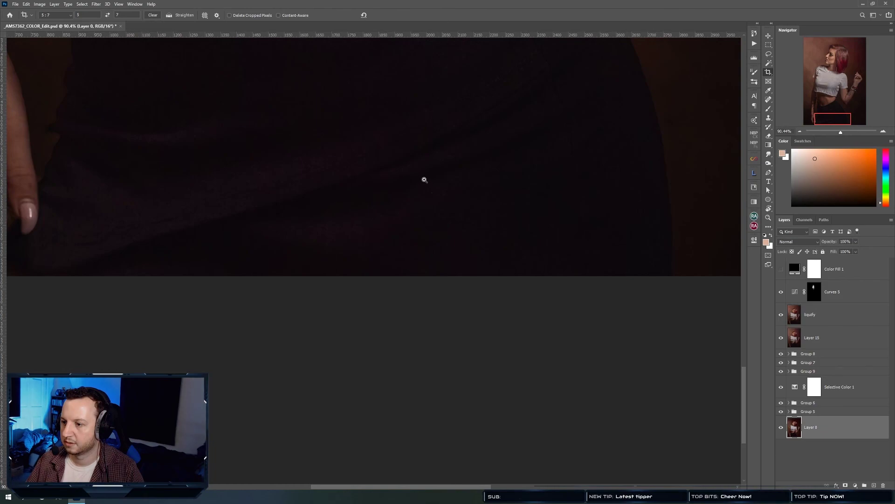
scroll(425, 179, "down", 8)
scroll(369, 212, "up", 2)
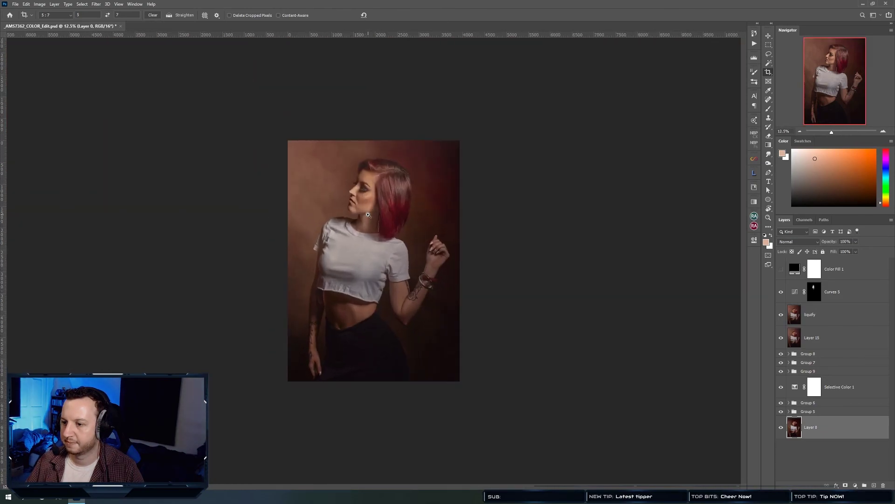
Select the Curves 5 layer, and isolate and restore Layer 0 to compare the cropped original with the full edit.
key("v")
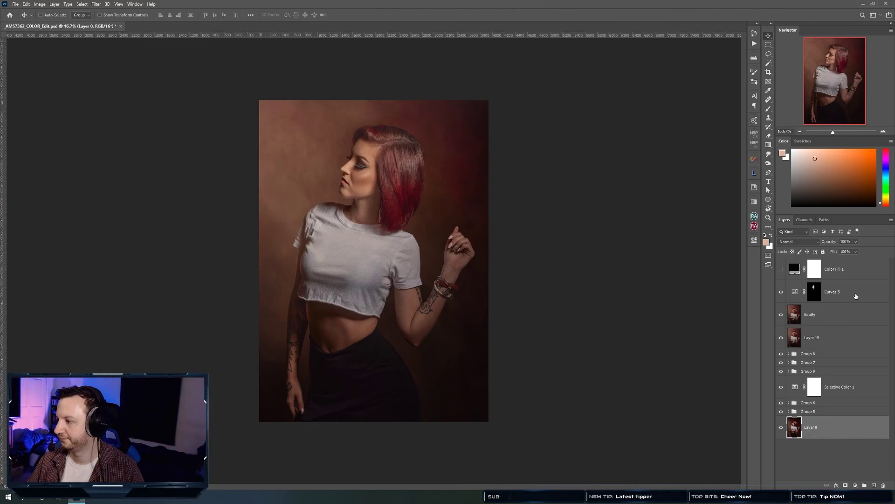
left_click(857, 297)
left_click(781, 428, "alt")
left_click(781, 428, "alt")
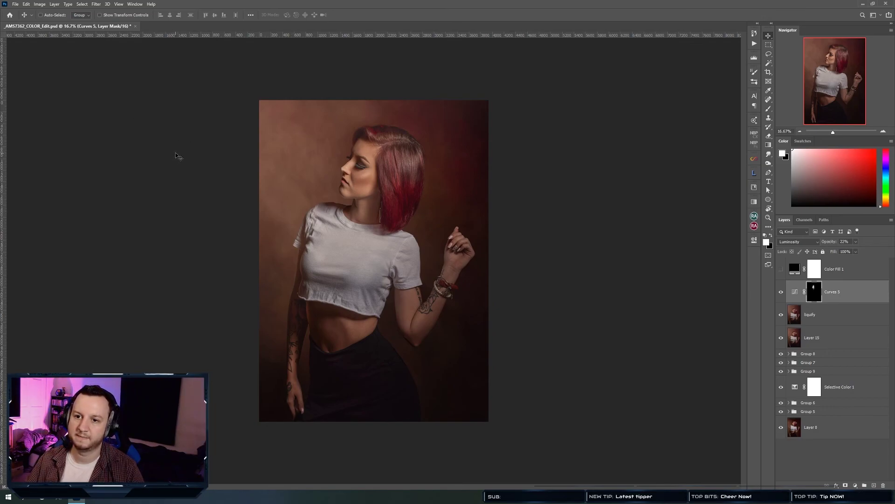
Convert the cropped colour document to 8 Bits/Channel and save it.
left_click(40, 4)
mouse_move(43, 13)
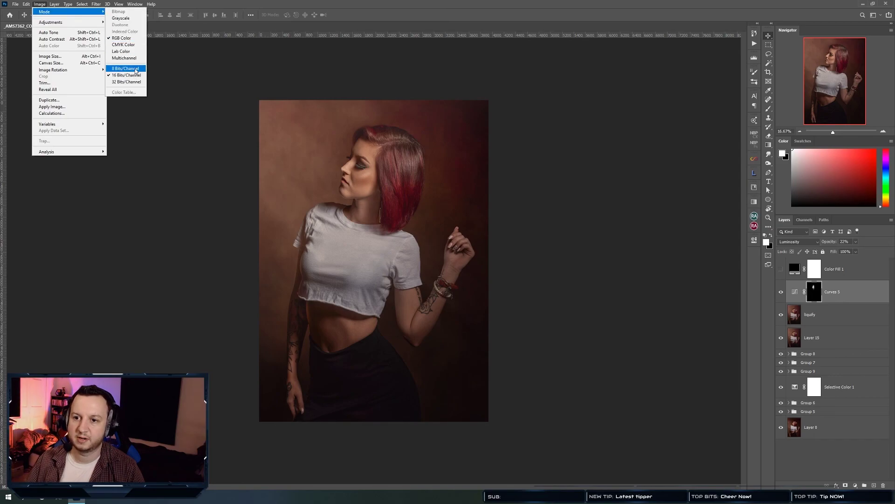
left_click(125, 68)
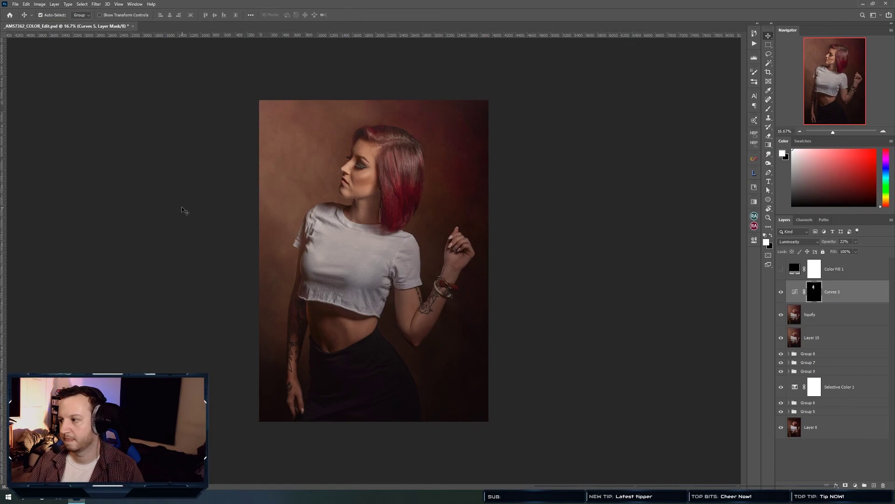
key("ctrl+s")
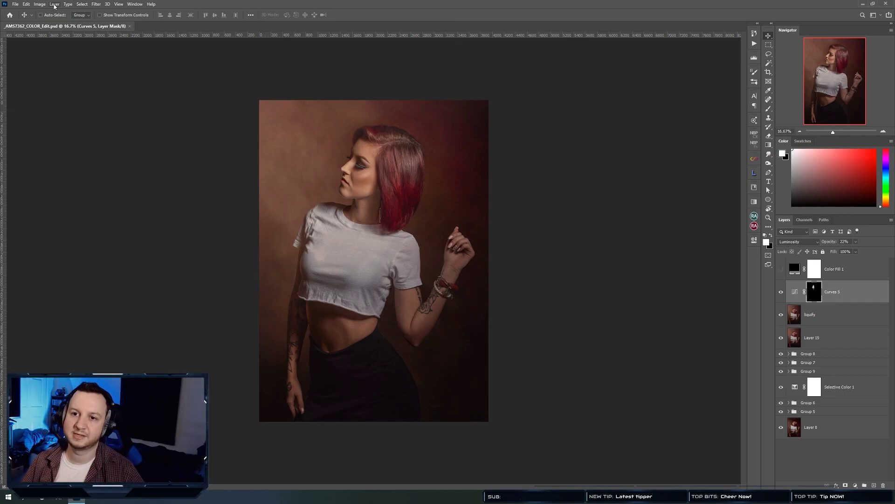
Flatten the image, discarding hidden layers, and convert its colour profile to sRGB IEC61966-2.1.
left_click(54, 5)
left_click(67, 270)
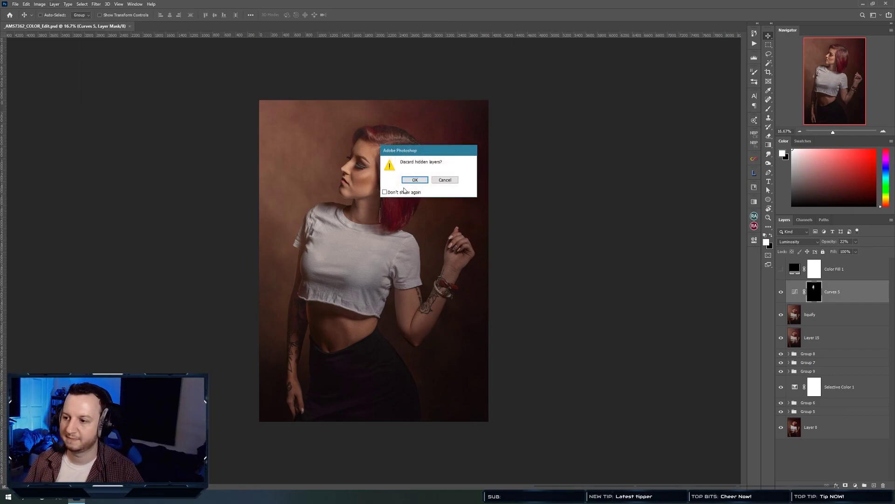
left_click(415, 180)
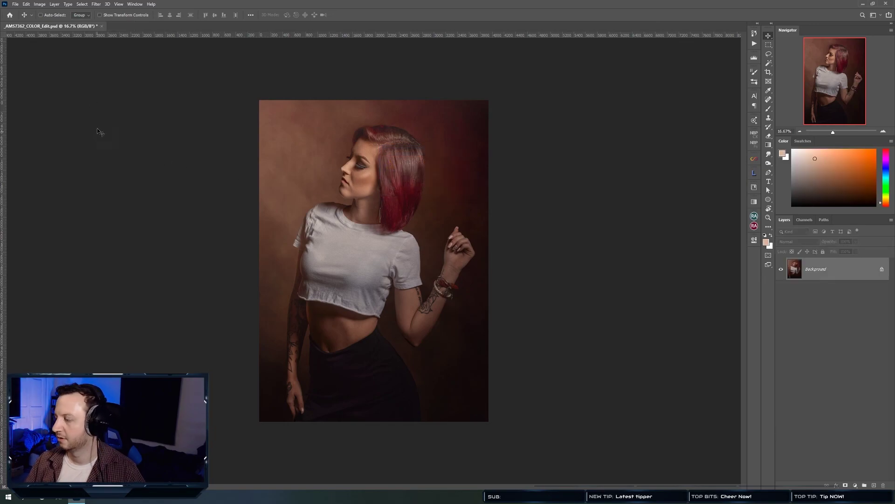
left_click(26, 5)
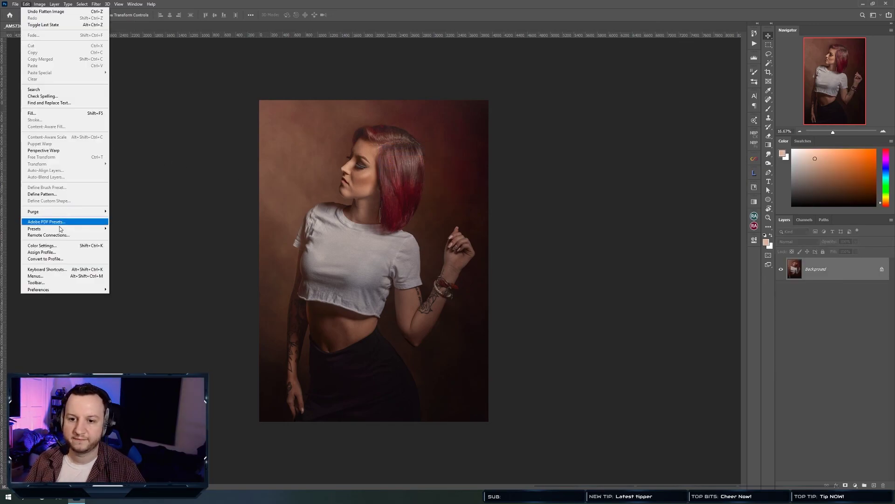
left_click(51, 259)
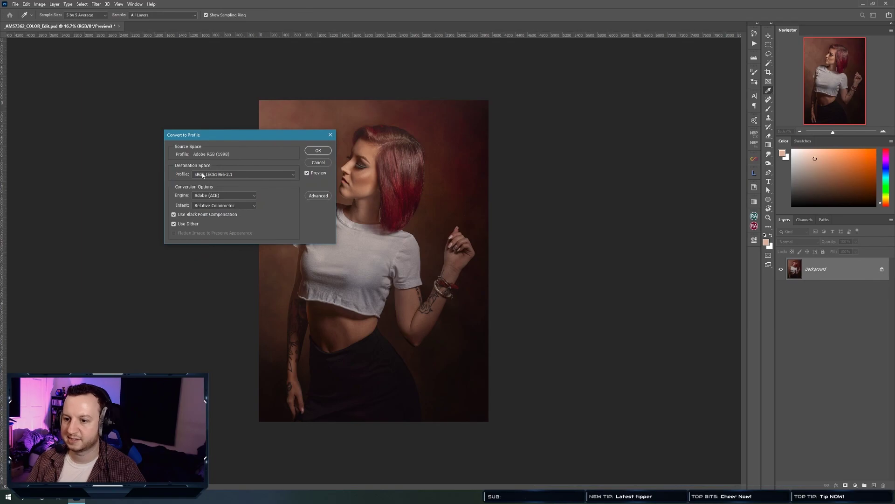
left_click(311, 150)
key("v")
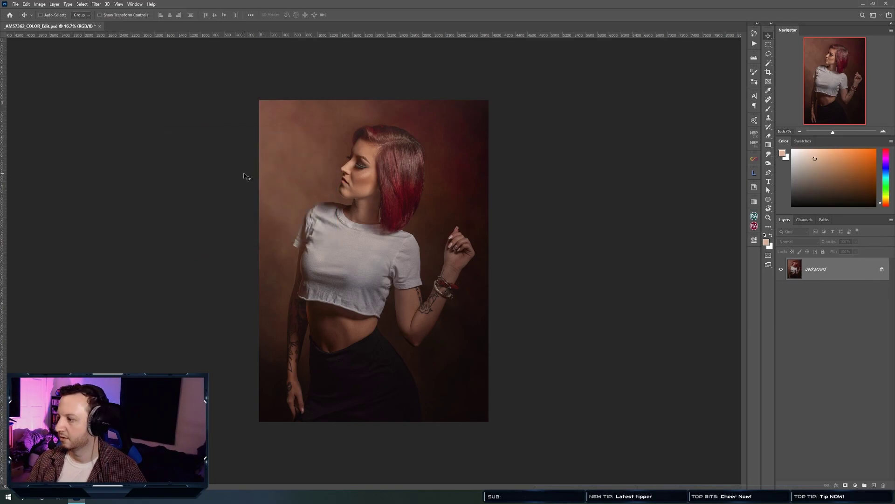
Save the flattened image as a Maximum-quality progressive JPEG named _AMS7362_COLOR_Edit in a new JPG folder inside 2020 Photo Edits.
key("ctrl+shift+s")
left_click(279, 324)
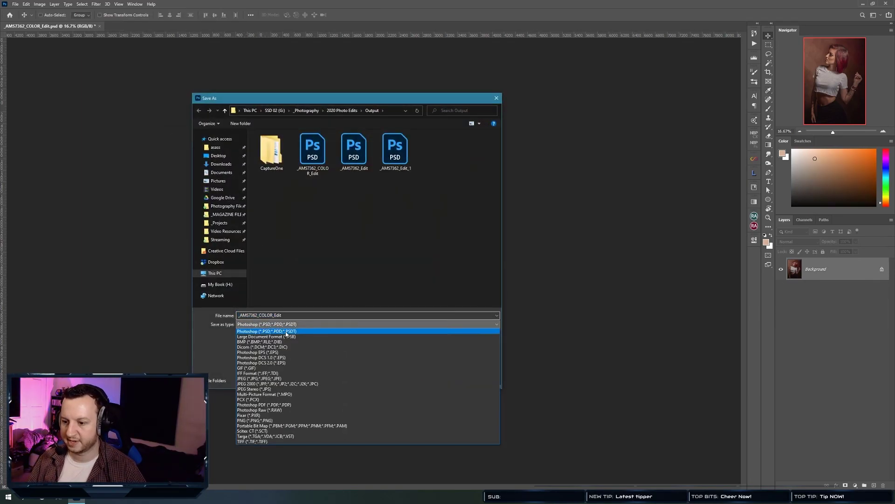
left_click(276, 378)
left_click(339, 111)
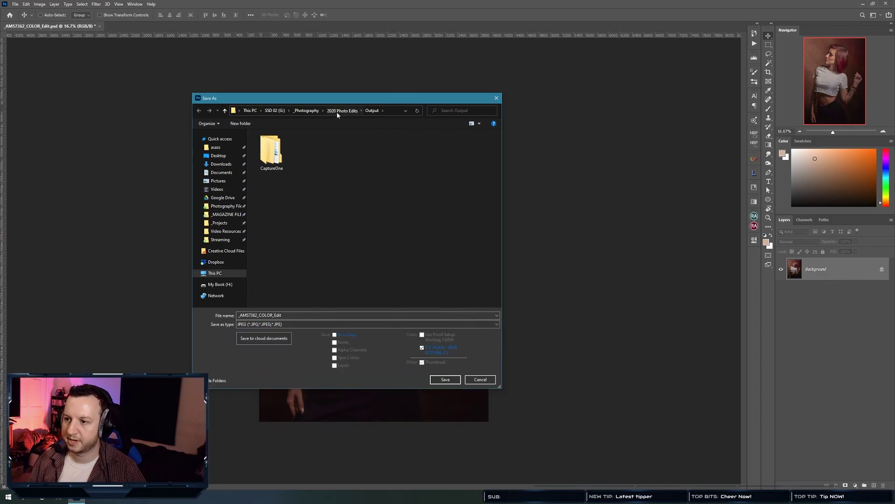
left_click(246, 124)
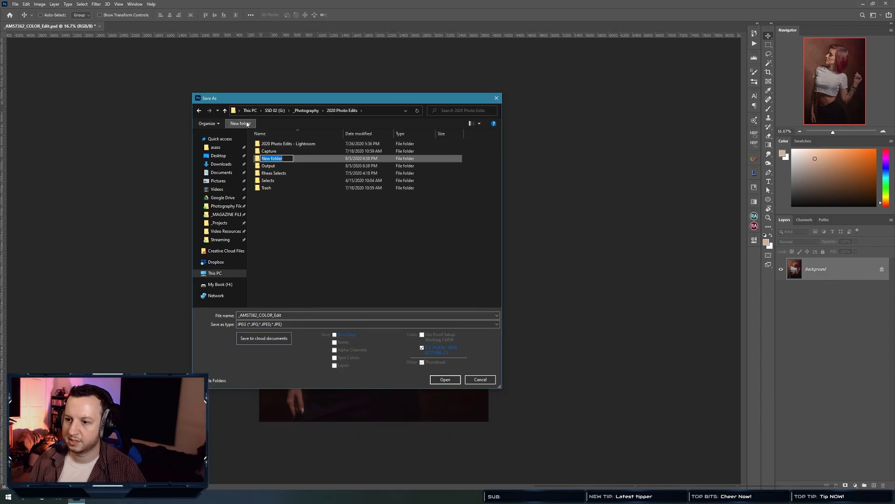
type("JPG")
key("Return")
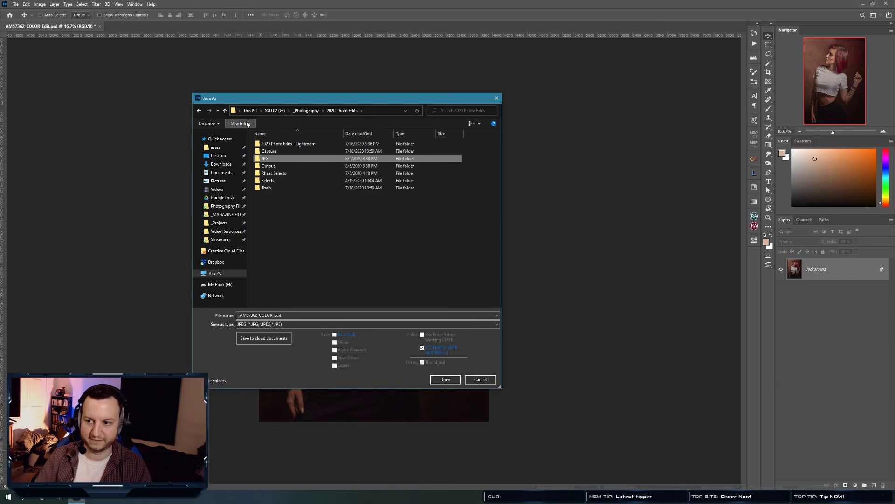
double_click(287, 159)
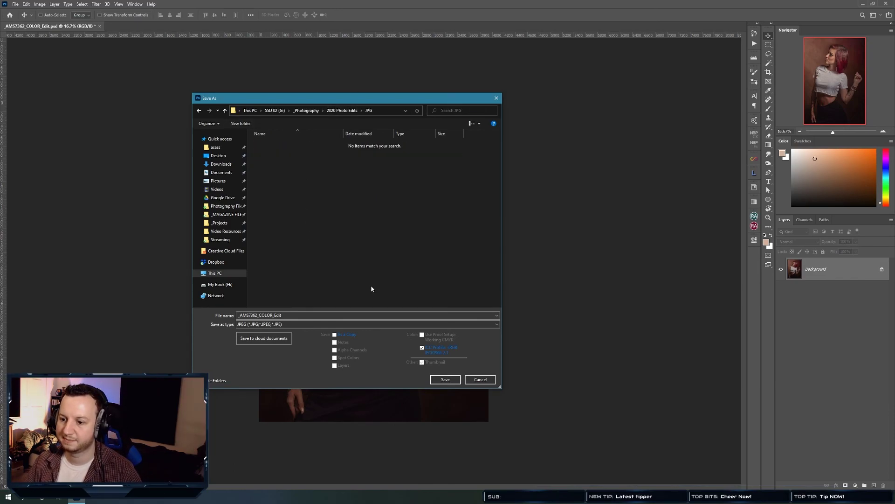
left_click(445, 379)
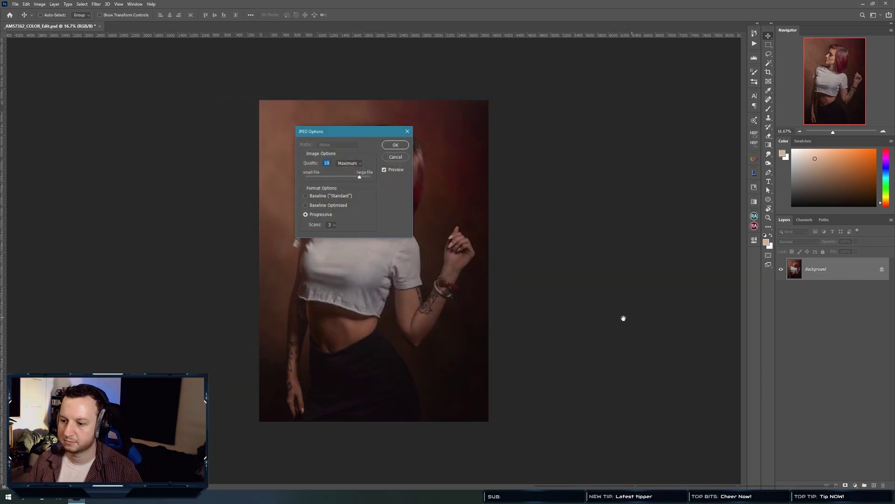
left_click(396, 147)
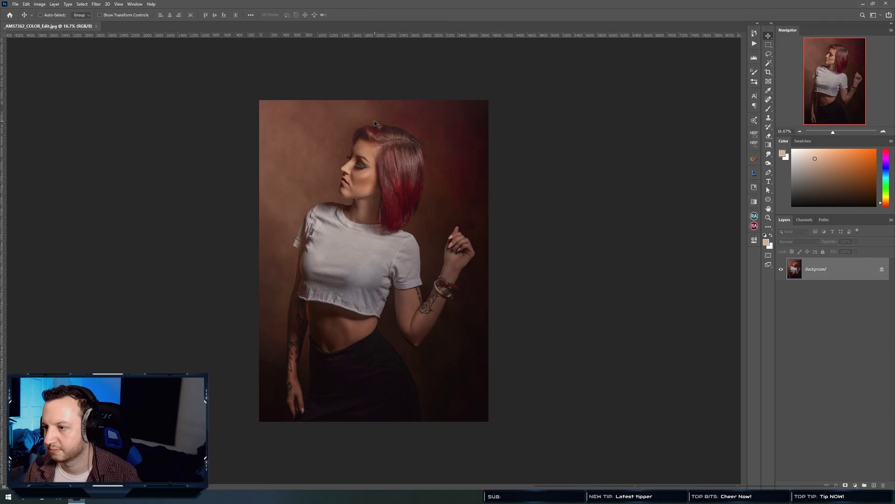
Open _AMS7362_Edit.psd and convert it to 8 Bits/Channel.
left_click_drag(382, 155, 360, 204)
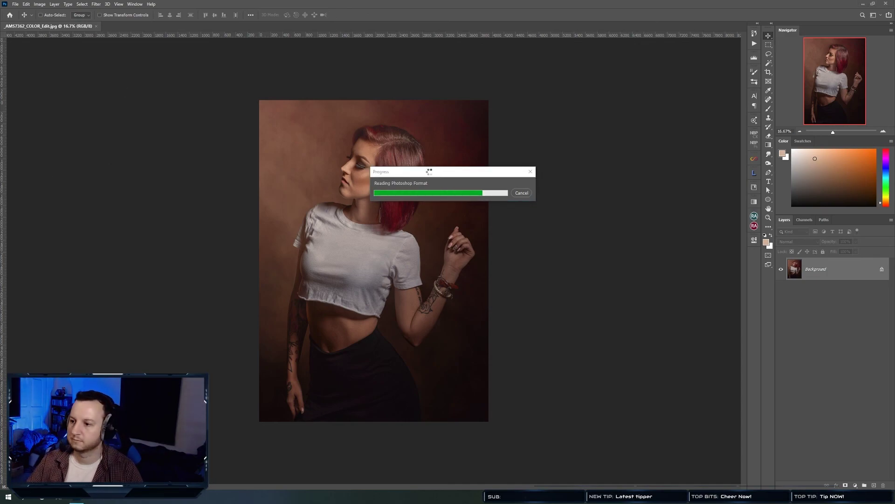
left_click(428, 173)
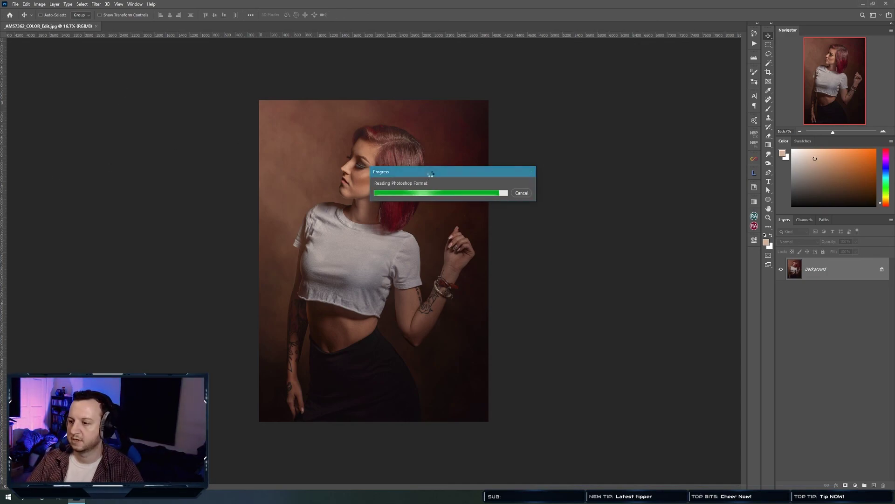
left_click(40, 4)
mouse_move(42, 14)
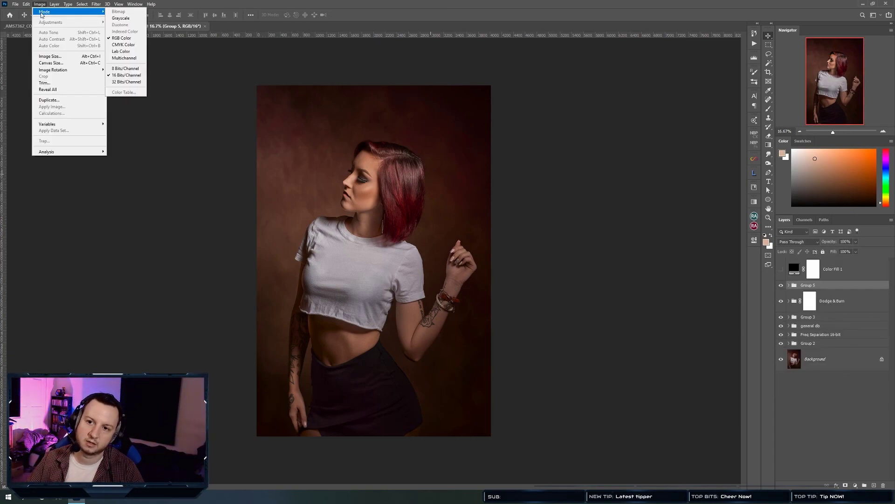
left_click(128, 68)
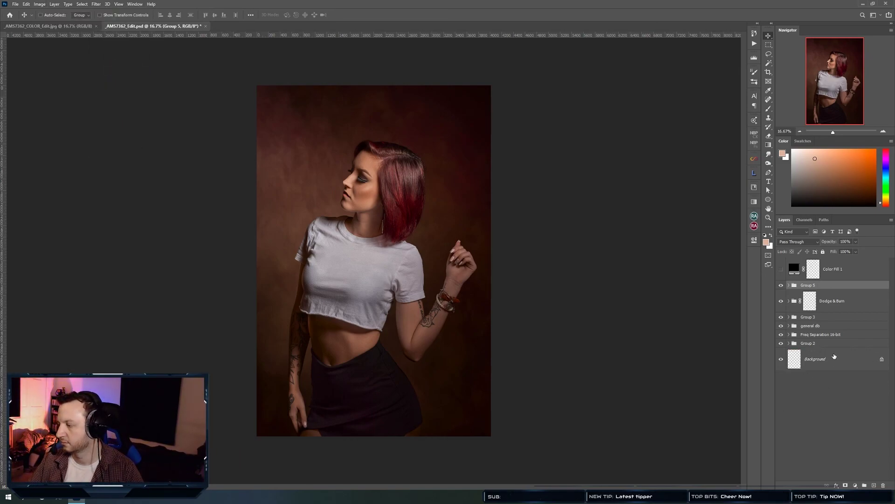
Float the _AMS7362_Edit.psd window and copy its Background layer into the _AMS7362_COLOR_Edit.jpg document.
left_click_drag(149, 27, 152, 80)
left_click_drag(234, 93, 223, 77)
left_click_drag(837, 362, 438, 306)
left_click_drag(229, 77, 224, 75)
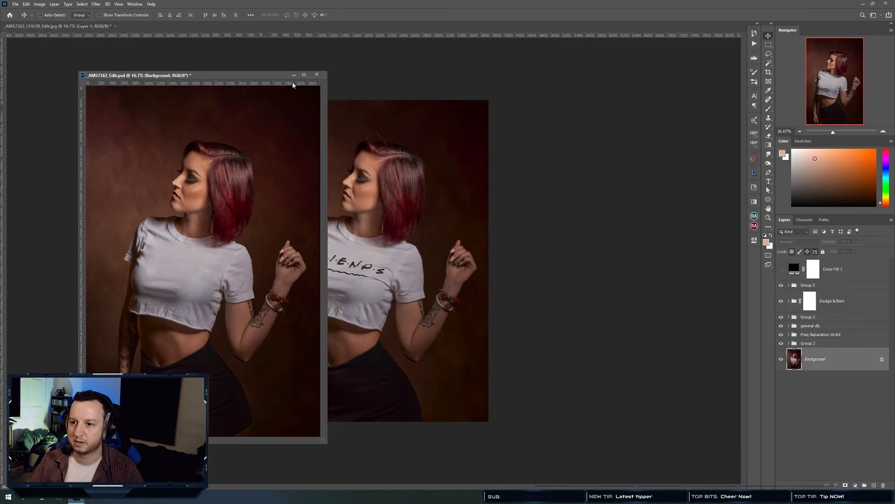
Close _AMS7362_Edit.psd, saving its changes.
left_click(315, 76)
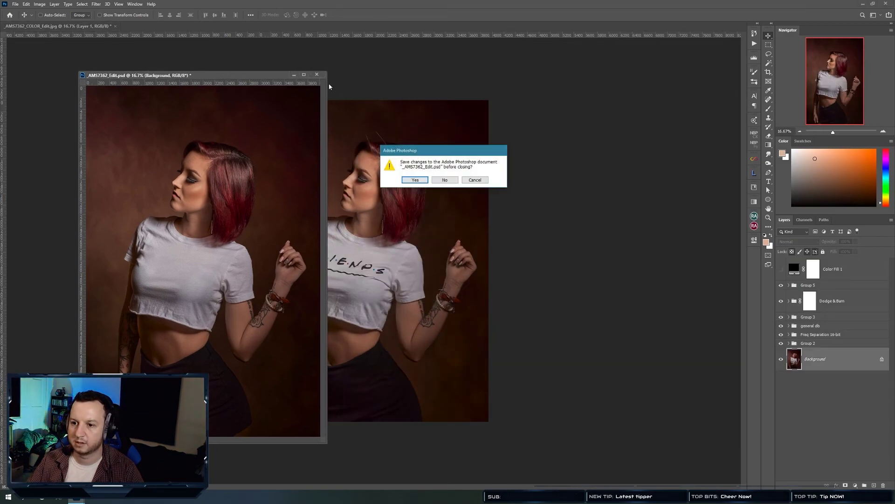
left_click(412, 184)
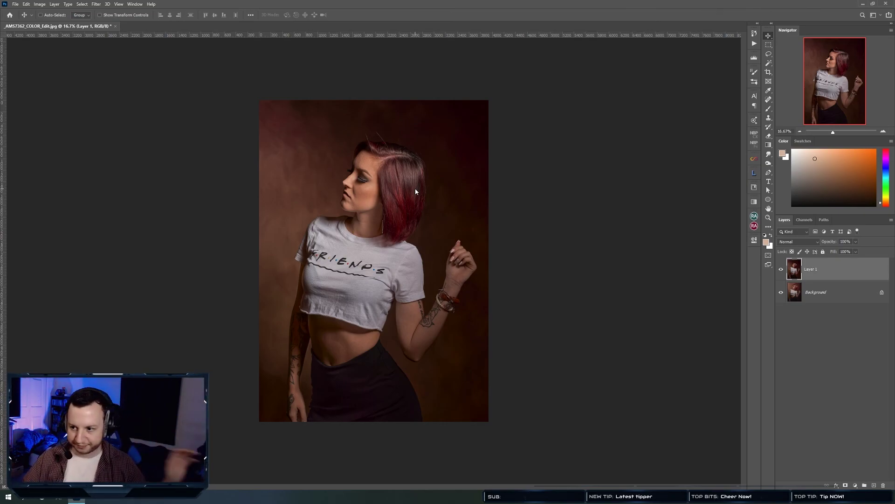
key("ctrl+z")
key("ctrl+shift+z")
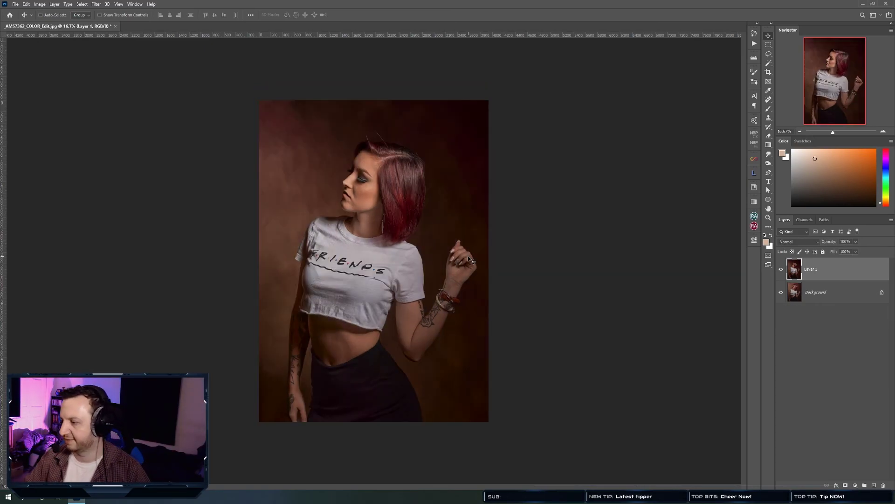
Compare Layer 1 with the Background in the blue channel by toggling its visibility, and restore the RGB composite.
key("ctrl+5")
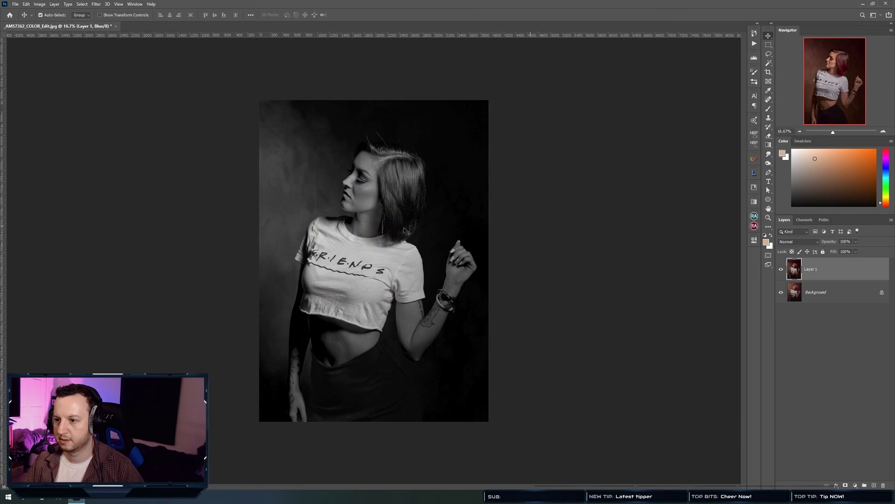
key("ctrl+comma")
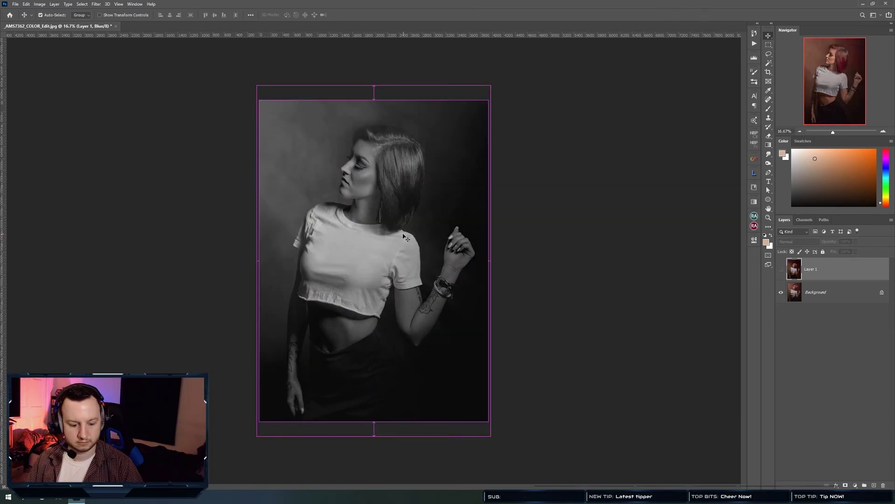
key("ctrl+comma")
key("ctrl+comma")
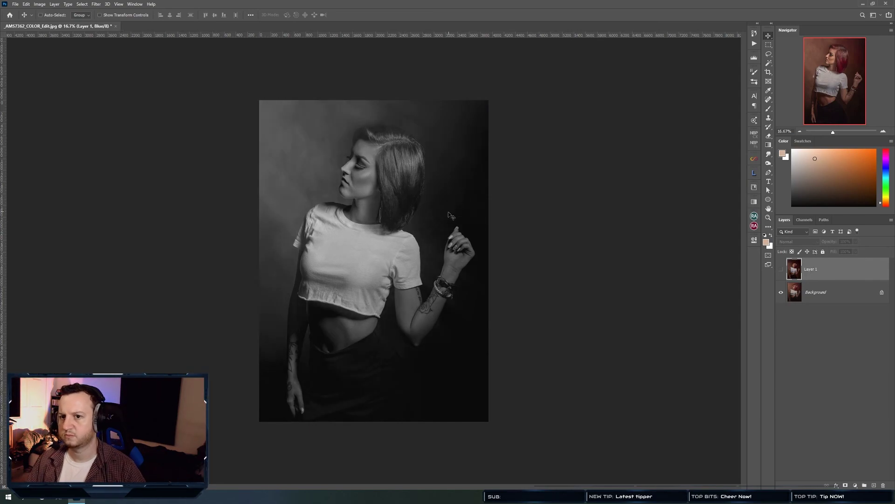
left_click(805, 219)
left_click(805, 247)
left_click(784, 219)
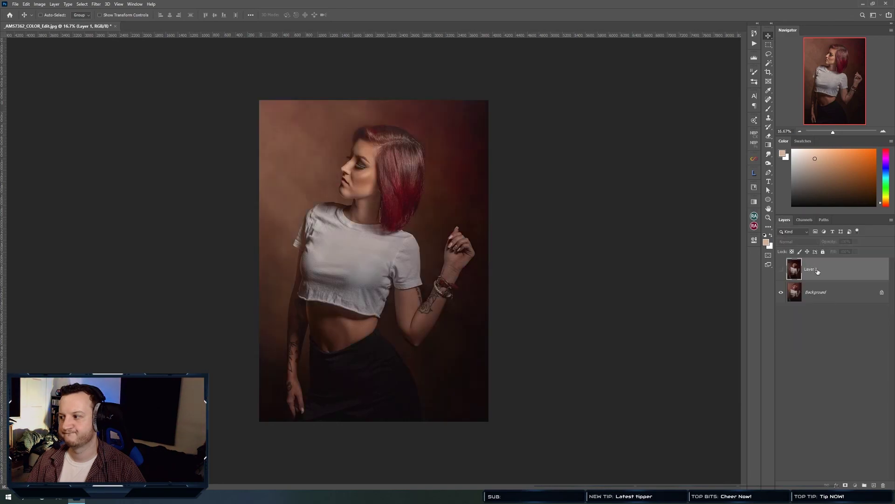
Show Layer 1 at 50% opacity and move it up to roughly overlay the subject on the Background.
left_click(782, 269)
key("5")
left_click_drag(422, 241, 390, 207)
Fine-align Layer 1 with the Background at the subject's face, nudging it upward until the facial features match.
key("c")
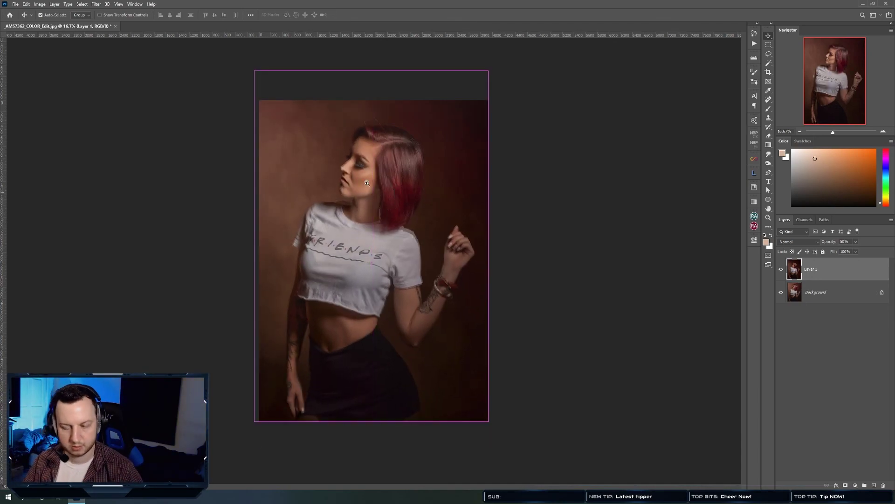
scroll(389, 203, "up", 6)
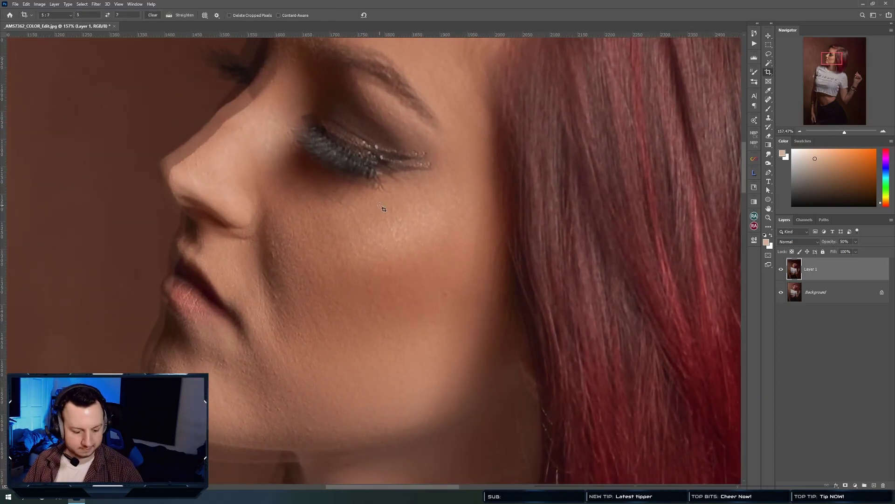
mouse_move(362, 218)
left_mouse_down()
mouse_move(371, 188)
mouse_move(370, 236)
mouse_move(368, 223)
left_mouse_up()
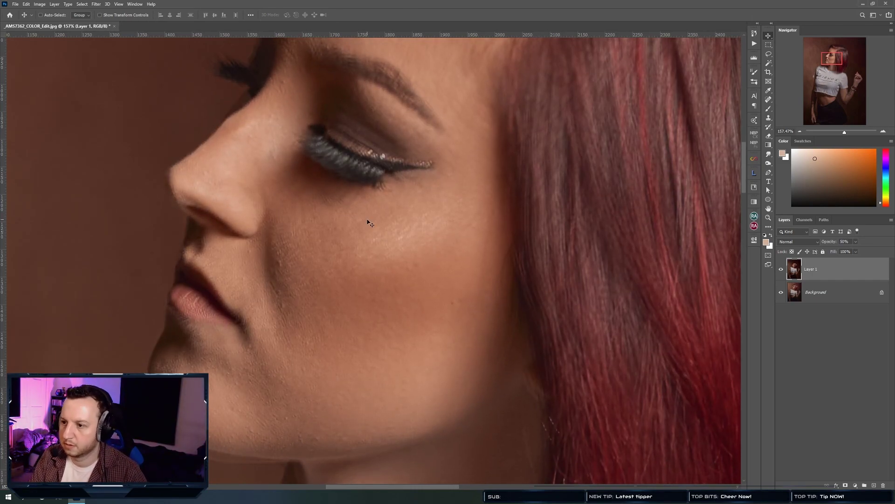
key("Up")
key("Up")
key("Up")
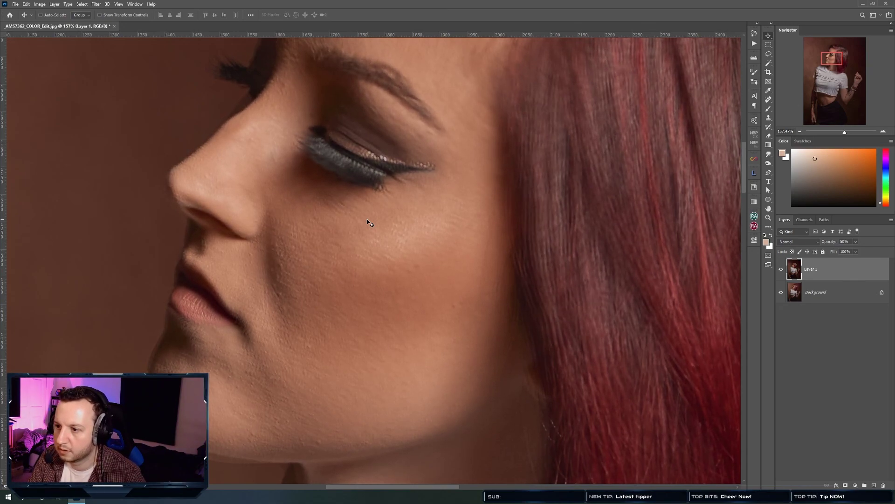
key("Up")
key("Up")
key("Up")
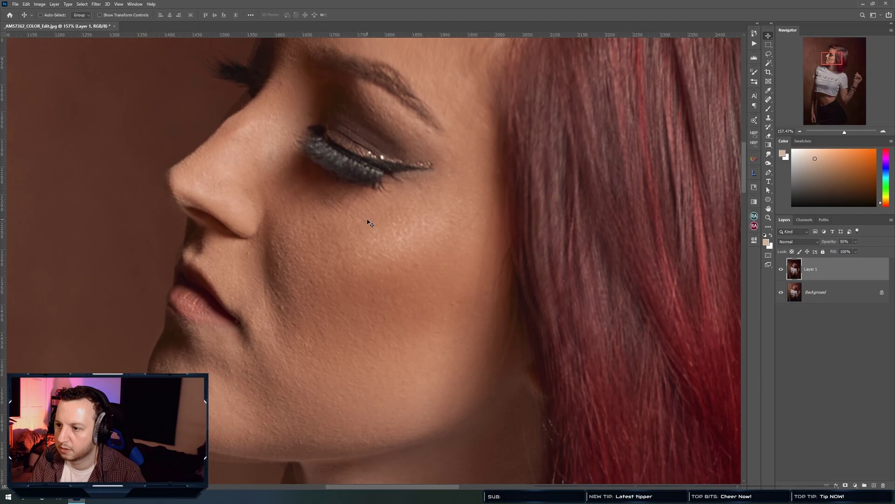
Return Layer 1 to 100% opacity.
key("ctrl+0")
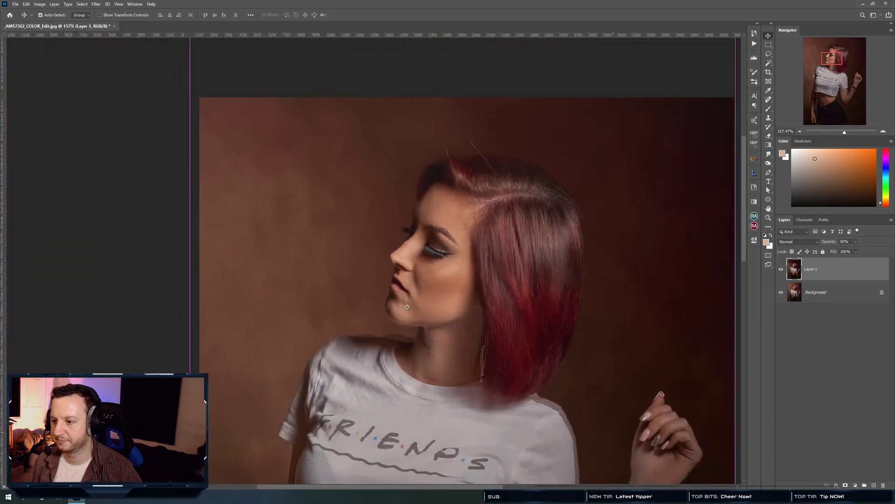
left_click(380, 295)
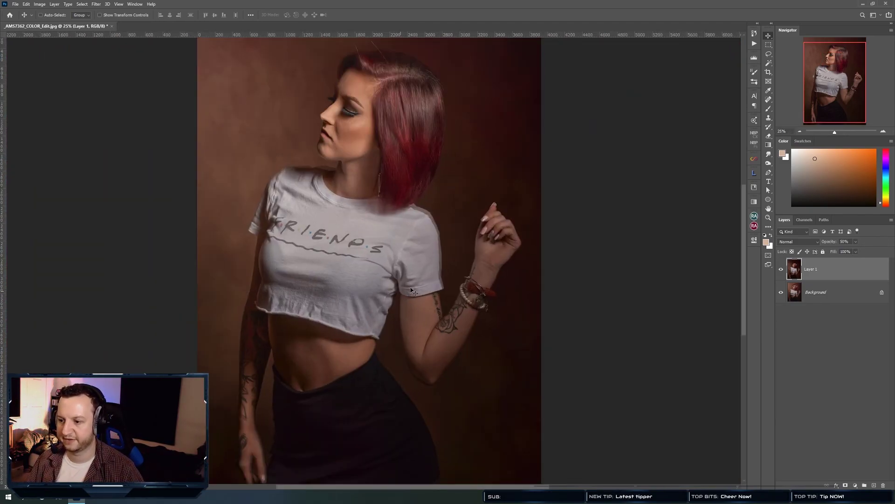
key("ctrl+plus")
key("ctrl+plus")
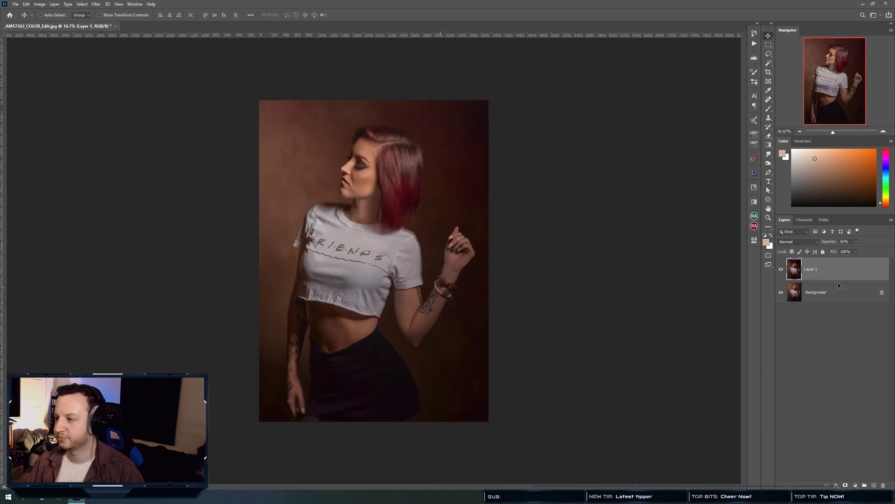
key("0")
key("0")
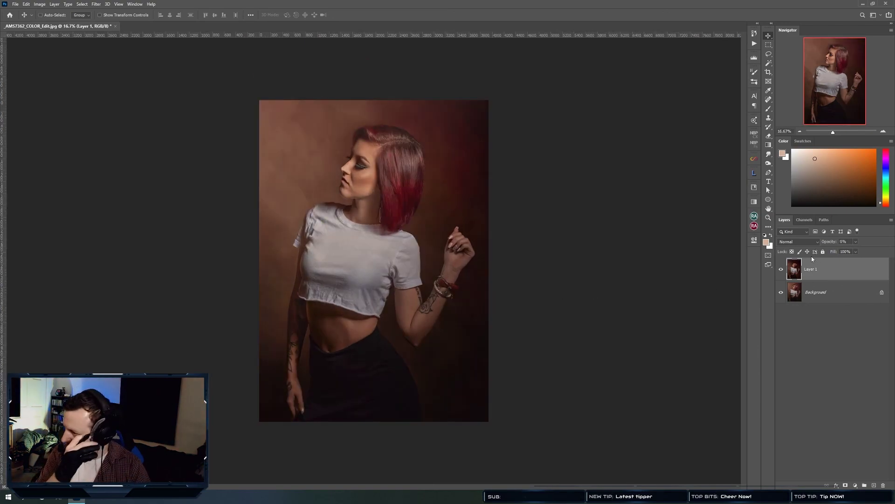
key("0")
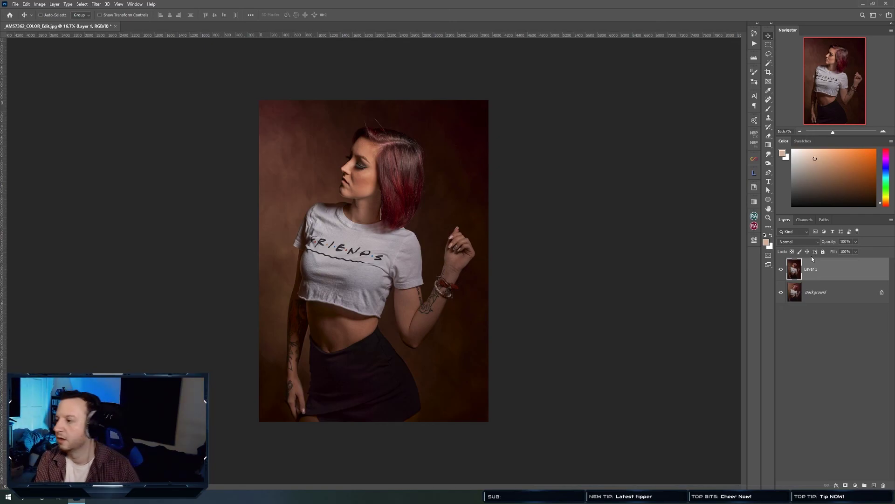
Compare the original photo with the finished edit by repeatedly toggling Layer 1's visibility.
key("ctrl+comma")
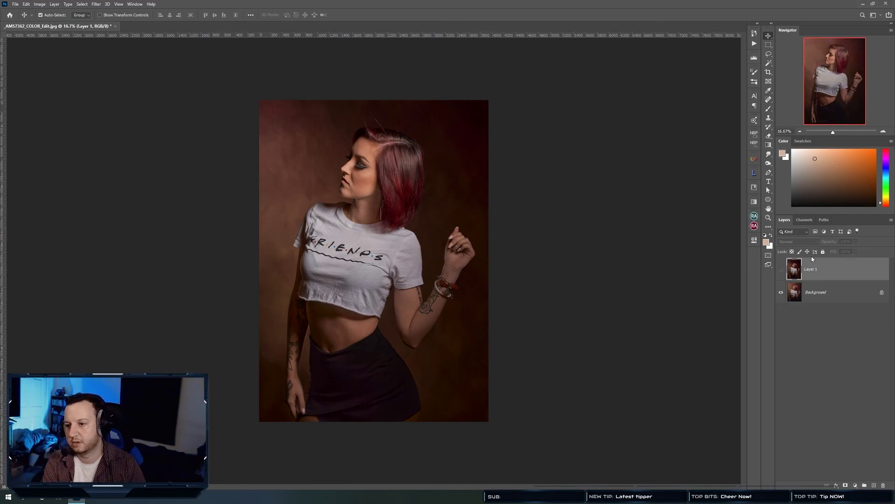
key("ctrl+comma")
key("ctrl+comma")
key("ctrl+comma")
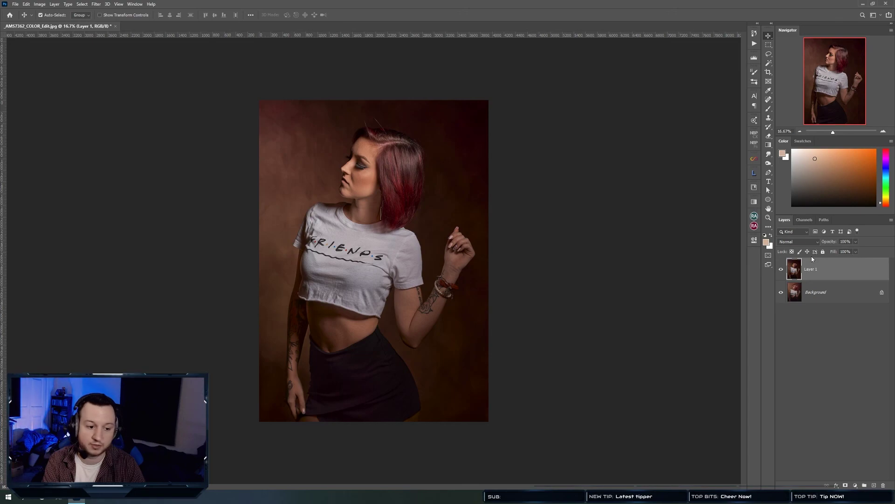
key("ctrl+comma")
key("ctrl+comma")
key("ctrl+comma")
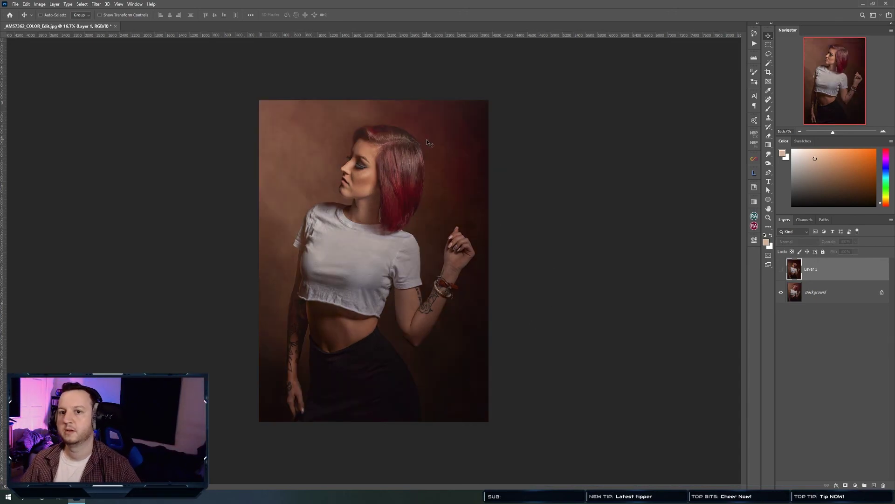
Close _AMS7362_COLOR_Edit.jpg without saving the changes.
key("ctrl+w")
left_click(444, 180)
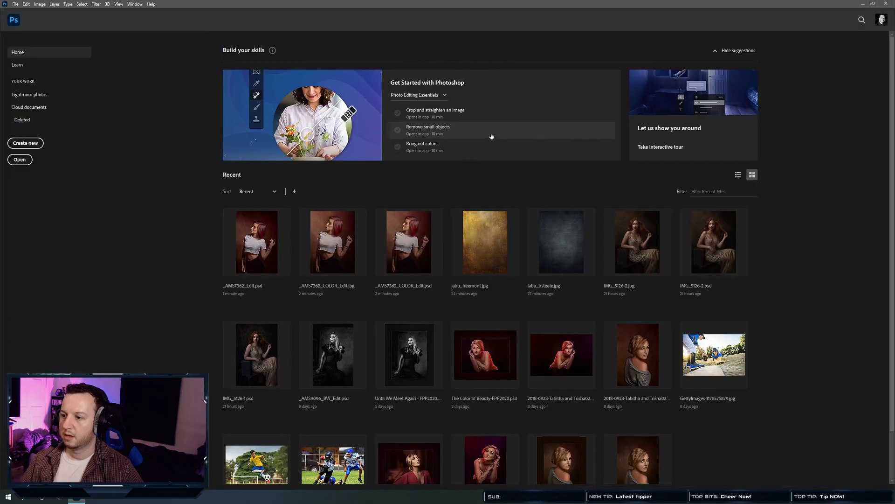